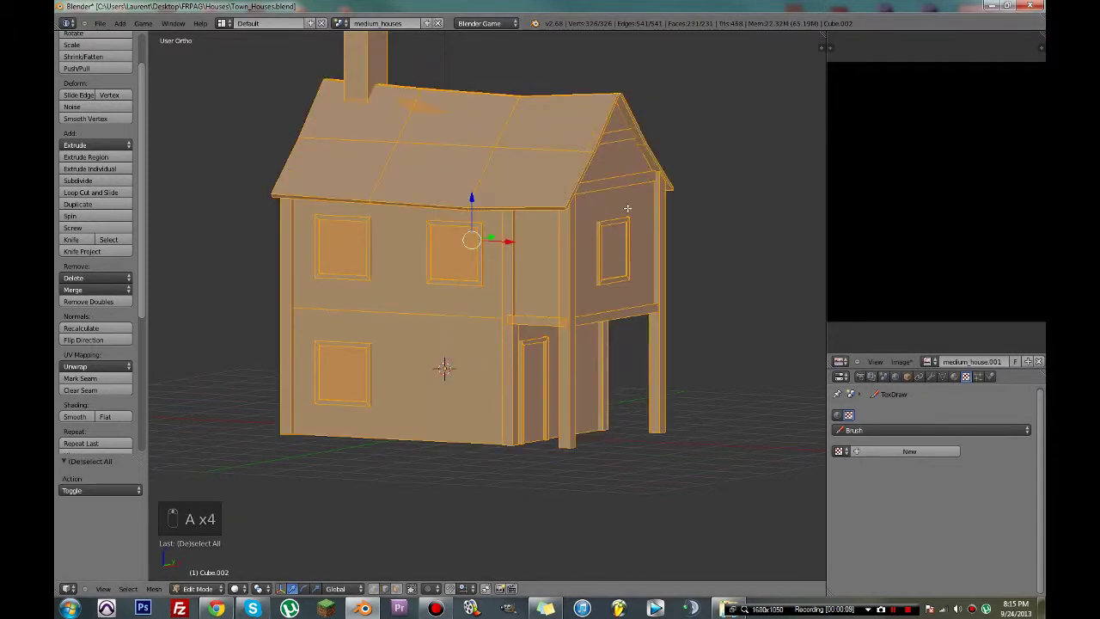
- Return the house mesh to Object Mode and save the file
middle_click_drag(628, 208, 268, 219)
key("Tab")
key("ctrl+s")
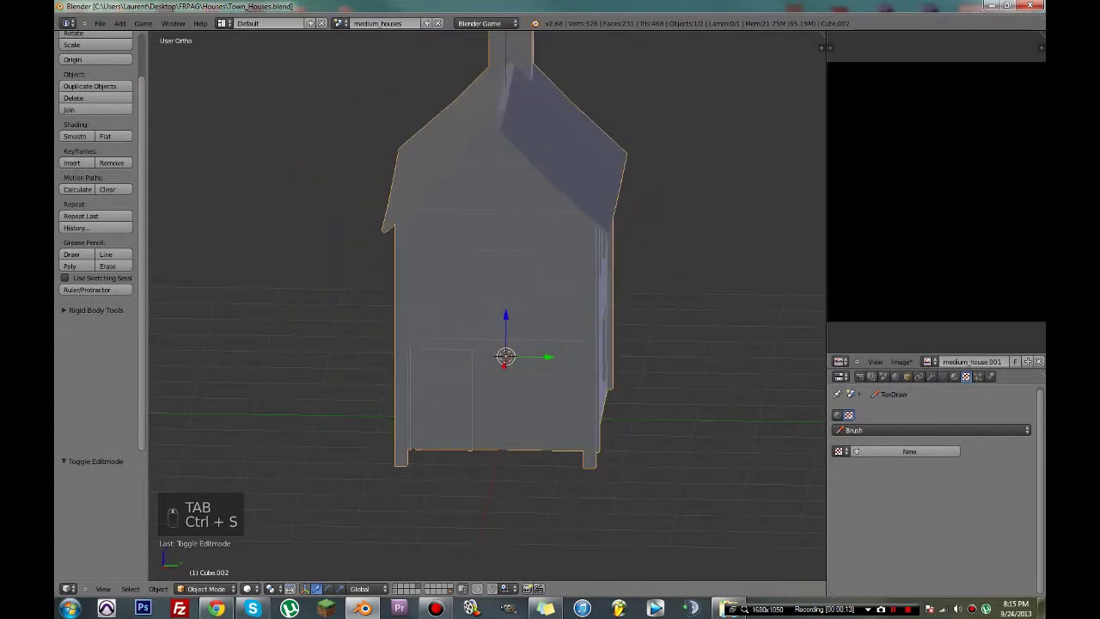
key("ctrl+s")
middle_click_drag(532, 234, 592, 287)
key("ctrl+s")
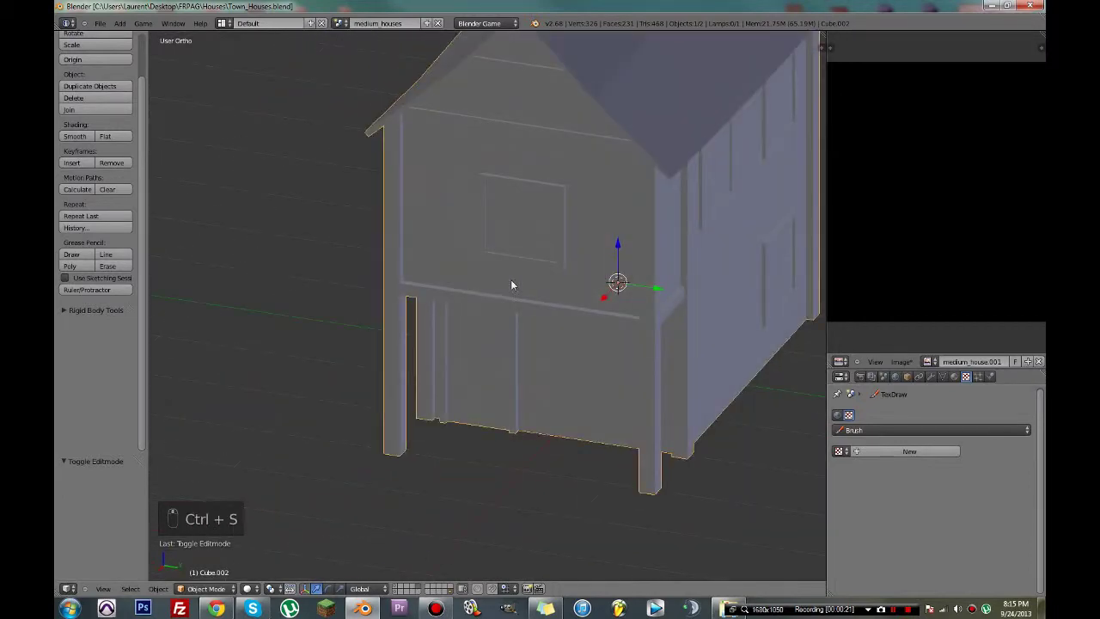
middle_click_drag(513, 284, 518, 307)
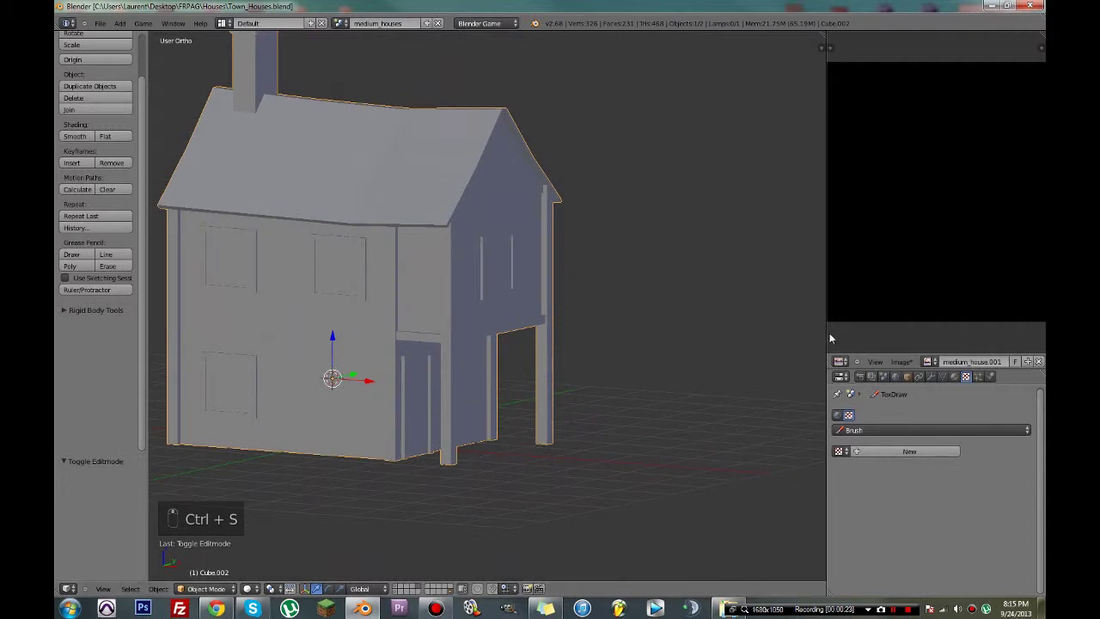
- Enlarge the image editor in width and height beside the 3D view and save the file again
left_click_drag(825, 331, 650, 343)
scroll(833, 233, "up", 1)
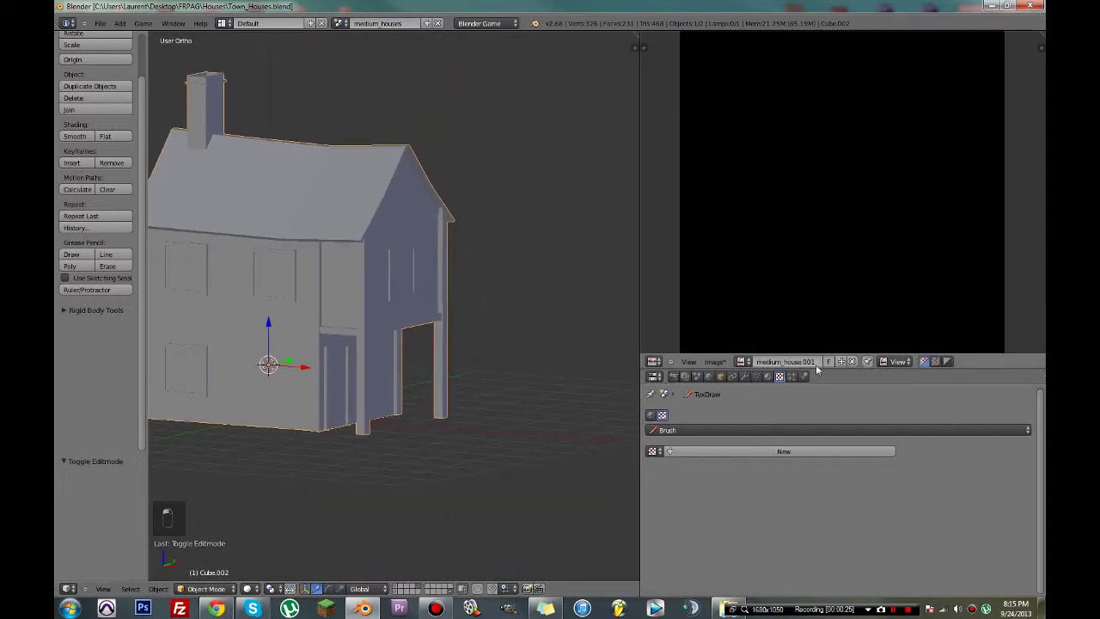
left_click_drag(827, 365, 827, 481)
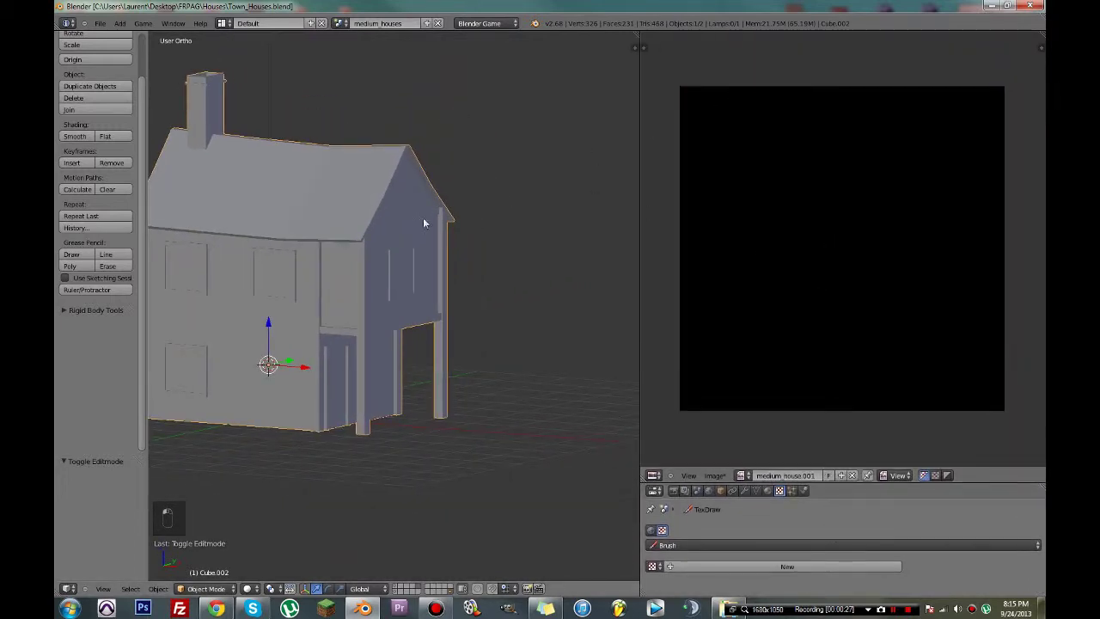
middle_click_drag(425, 221, 245, 202)
key("ctrl+s")
key("ctrl+s")
left_click(447, 273)
scroll(258, 215, "down", 3)
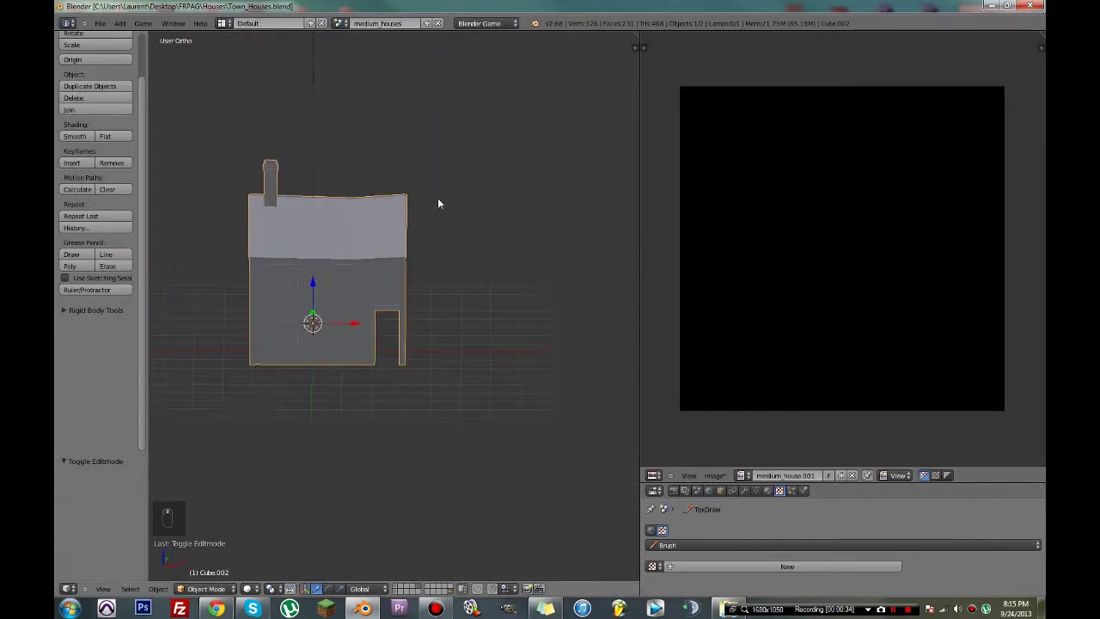
- In Edit Mode, select the border edges around one roof slope and mark them as seams
middle_click_drag(437, 204, 435, 224)
scroll(492, 308, "up", 5)
key("Tab")
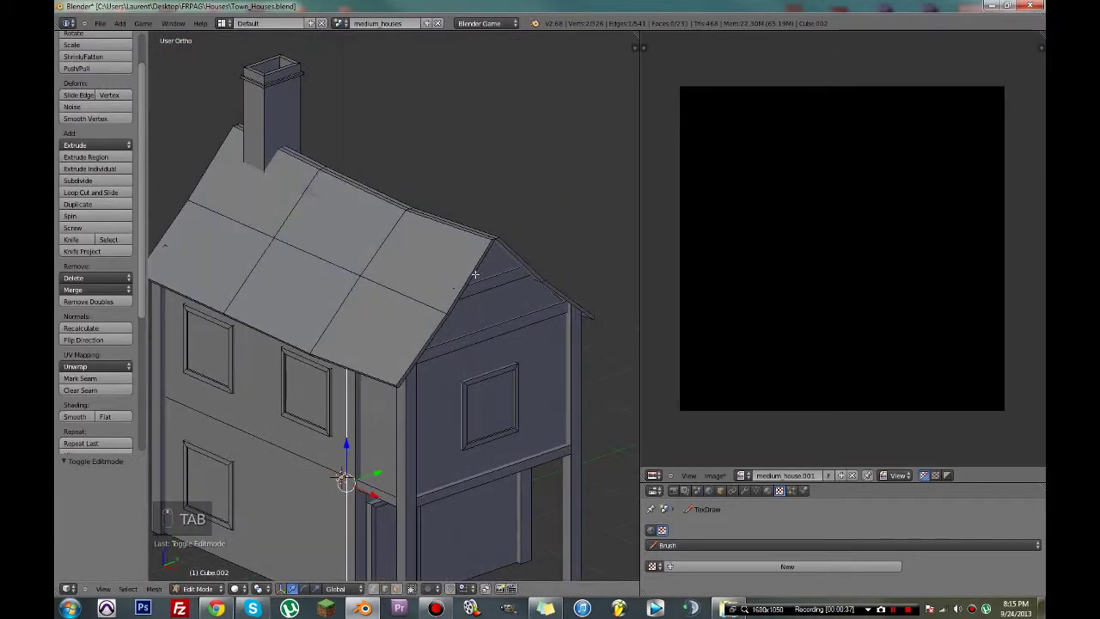
scroll(474, 275, "up", 3)
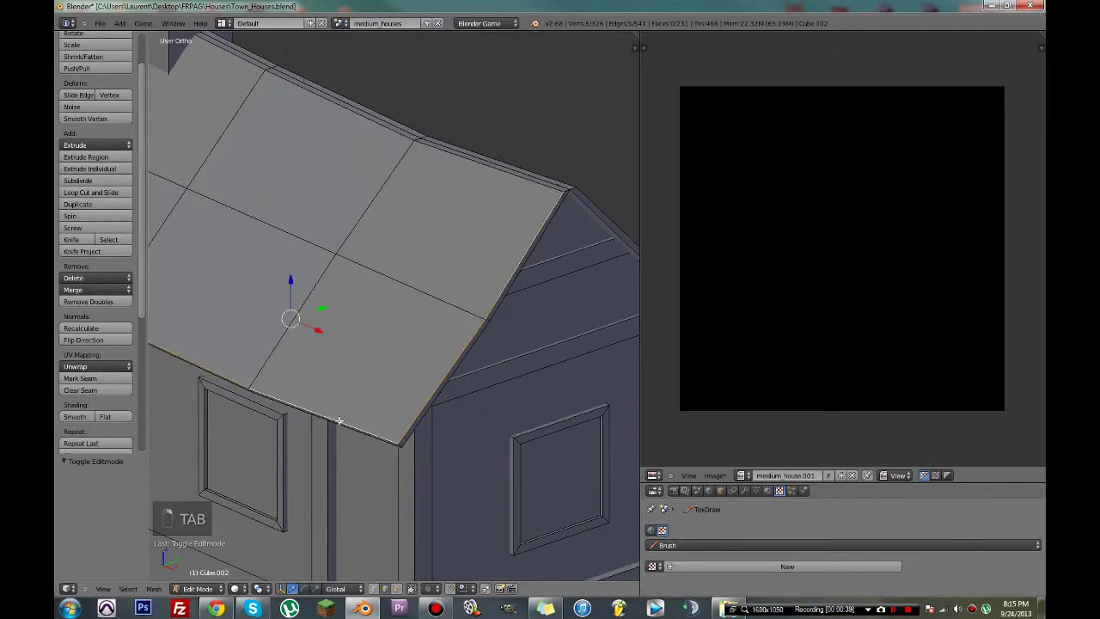
middle_click_drag(339, 417, 461, 361)
scroll(368, 355, "down", 3)
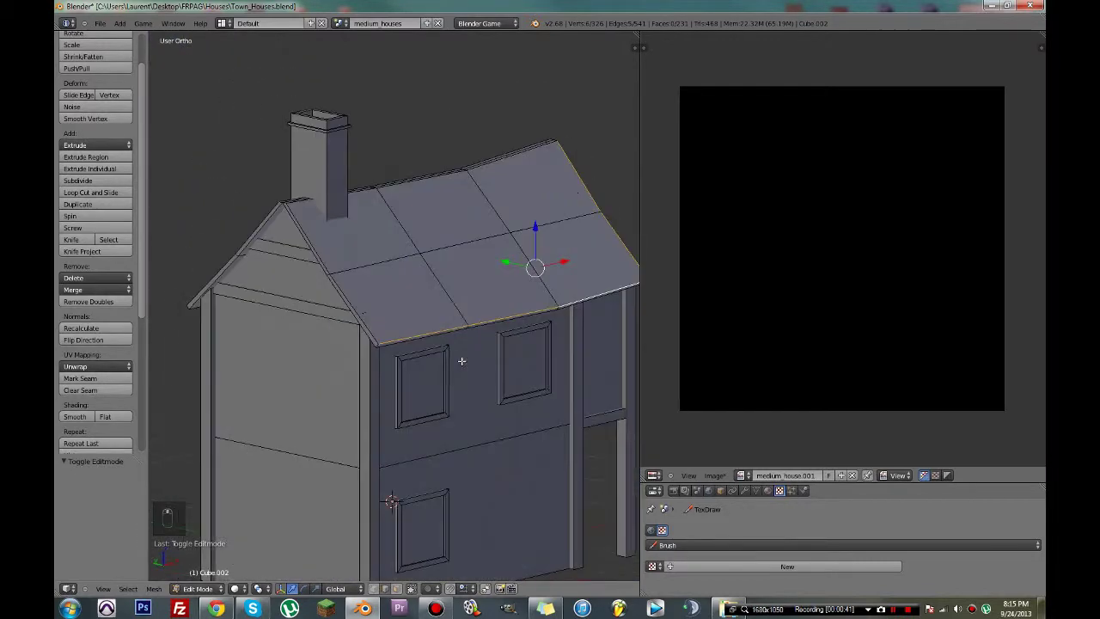
right_click(337, 283, "alt+shift")
middle_click_drag(337, 301, 305, 388)
scroll(305, 387, "up", 4)
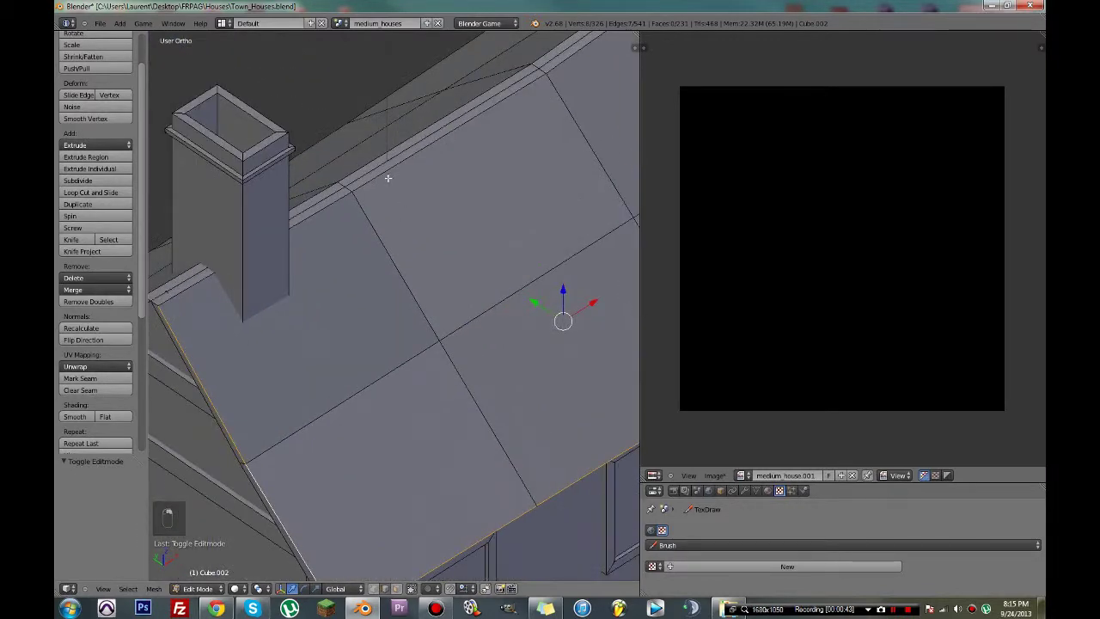
right_click(388, 178, "alt+shift")
scroll(370, 254, "down", 3)
key("ctrl+e")
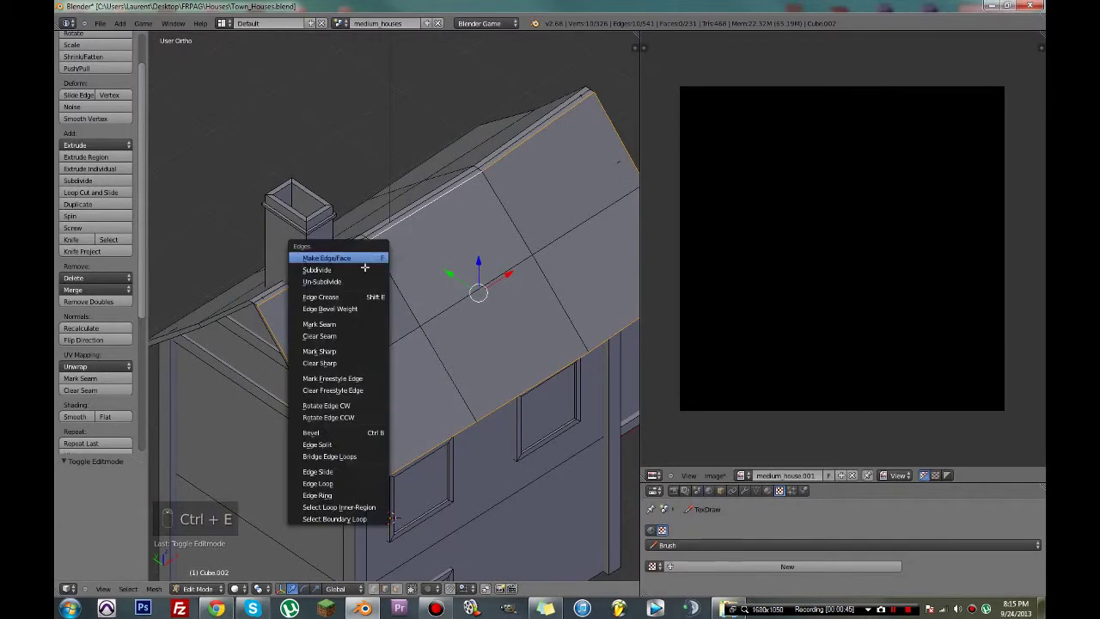
left_click(319, 324)
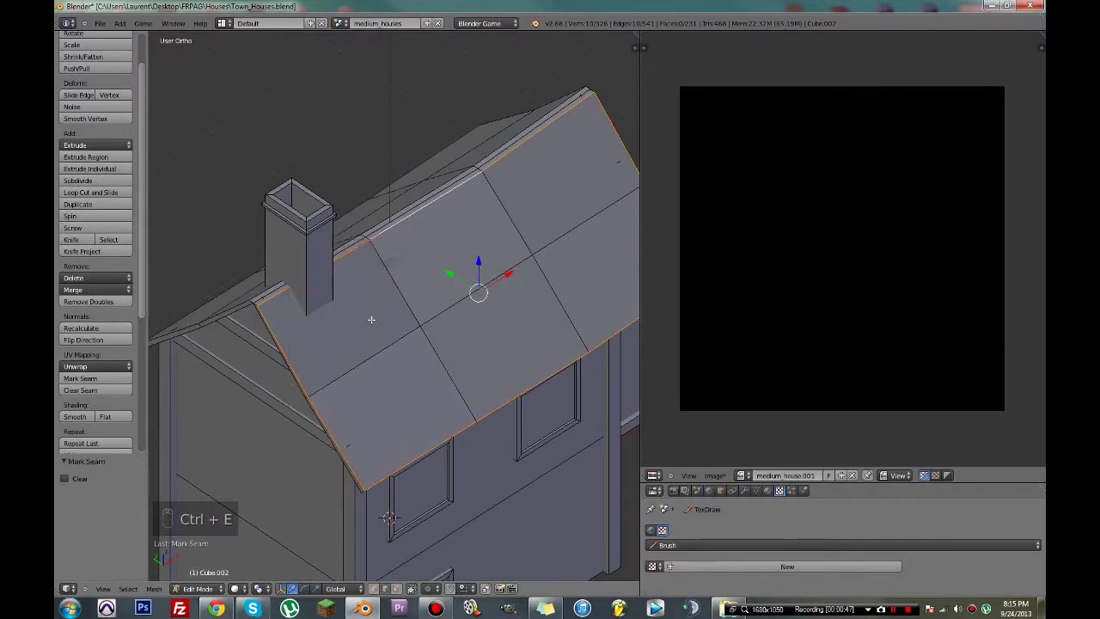
- Select the border edges around the opposite roof slope and mark them as seams
middle_click_drag(368, 319, 346, 213)
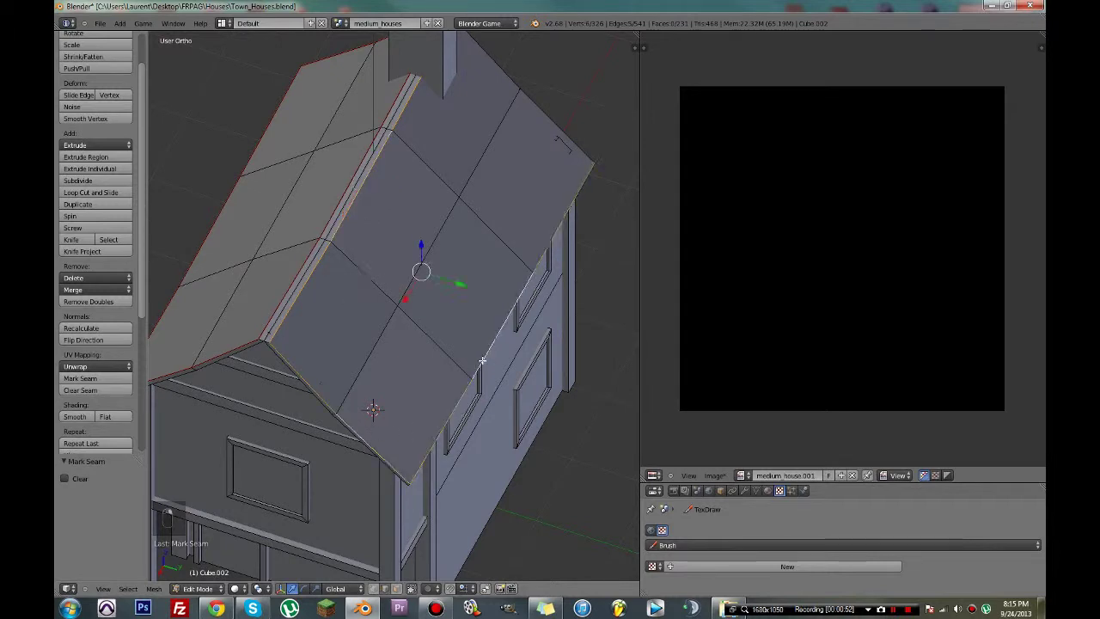
middle_click_drag(482, 361, 566, 95)
key("w")
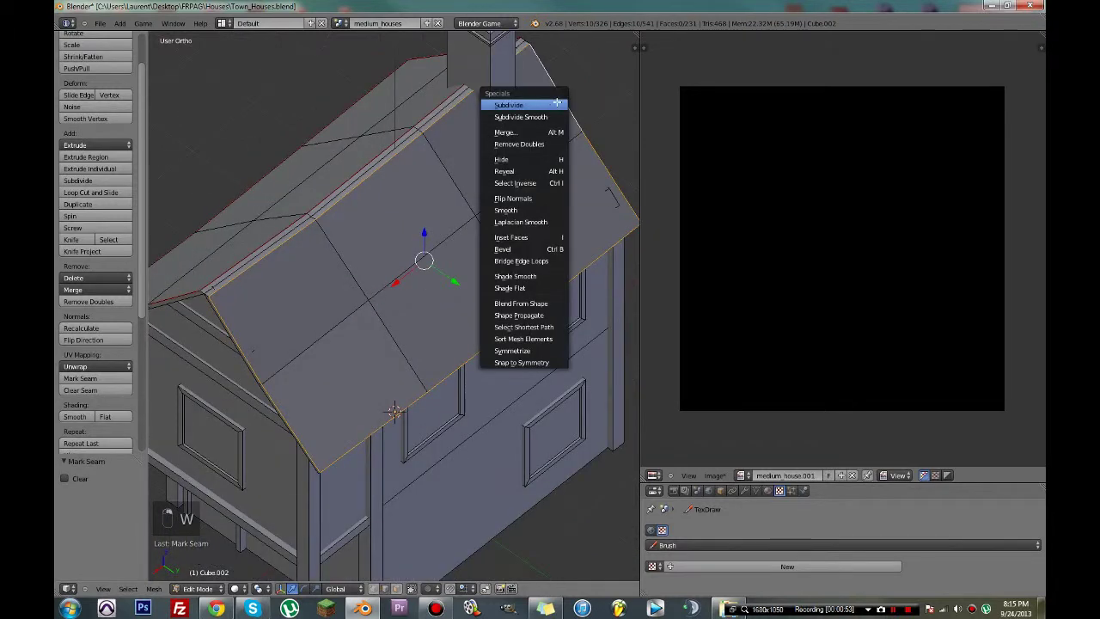
key("ctrl+e")
left_click(450, 211)
middle_click_drag(450, 211, 344, 319)
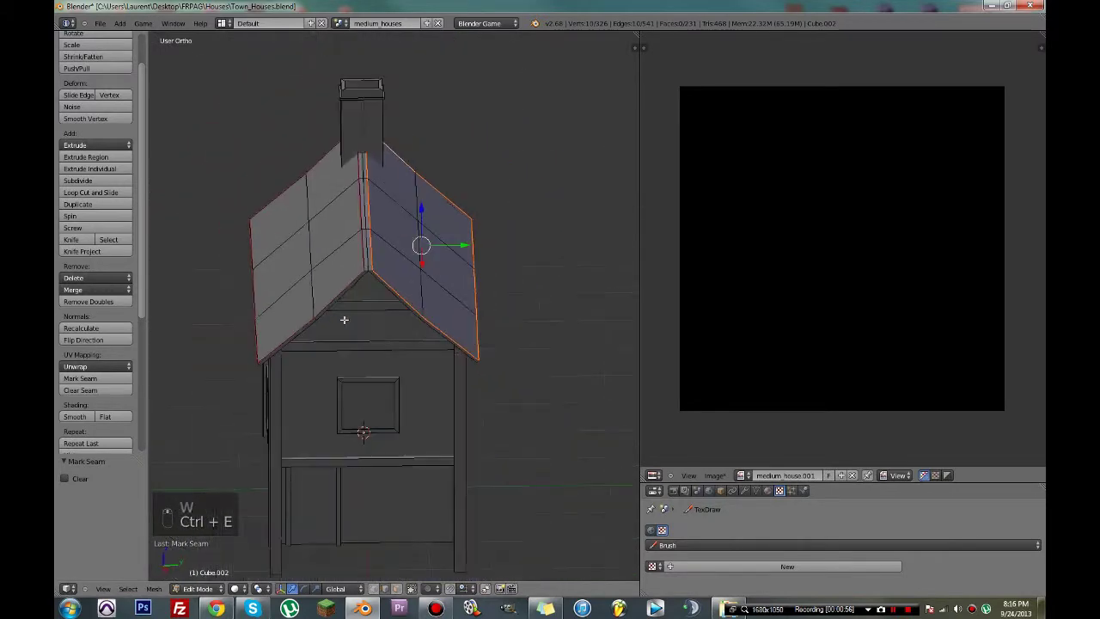
- In face selection mode, select all the faces of both roof slopes and unwrap them
left_click(397, 589)
middle_click_drag(386, 436, 422, 295)
key("a")
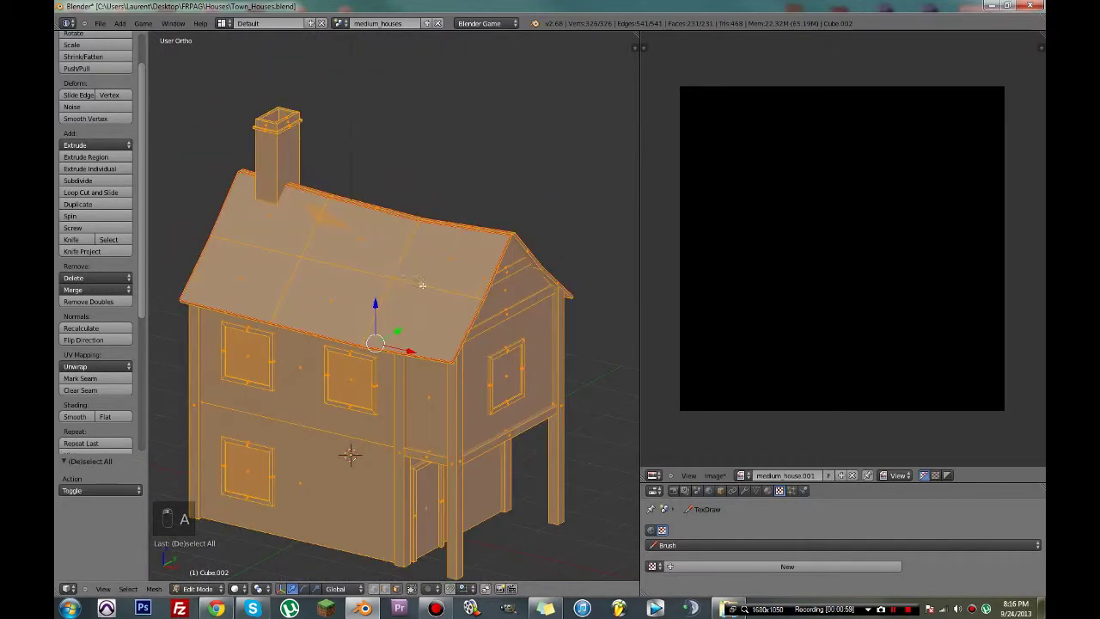
key("a")
key("c")
mouse_move(396, 258)
left_mouse_down()
mouse_move(420, 281)
mouse_move(292, 268)
left_mouse_up()
middle_click_drag(291, 268, 386, 288)
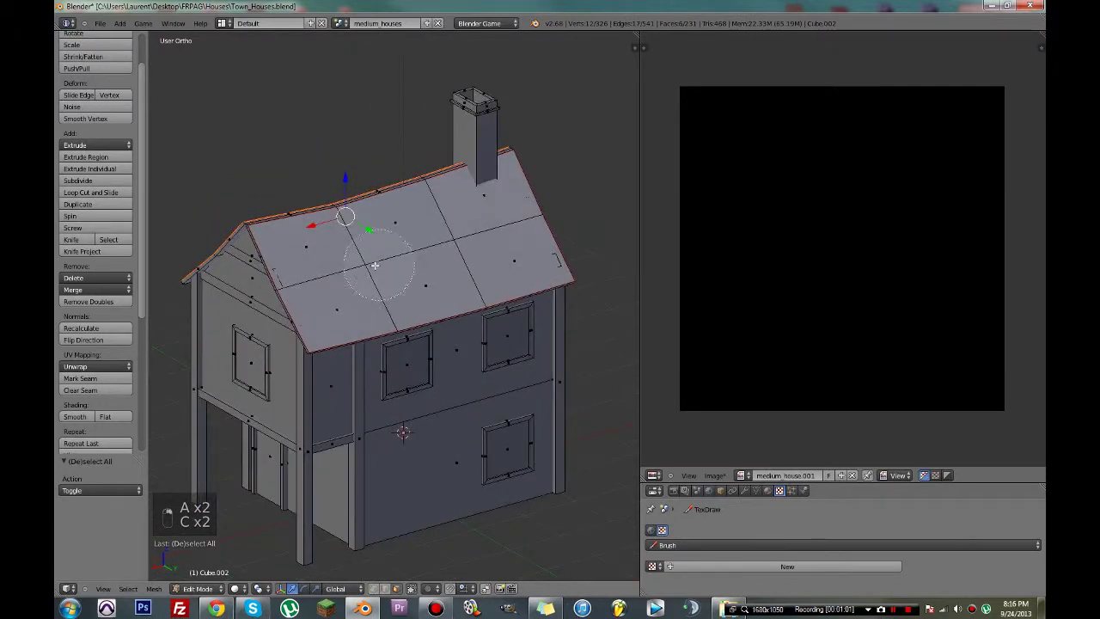
key("c")
left_click_drag(396, 275, 472, 232)
middle_click_drag(459, 252, 429, 286)
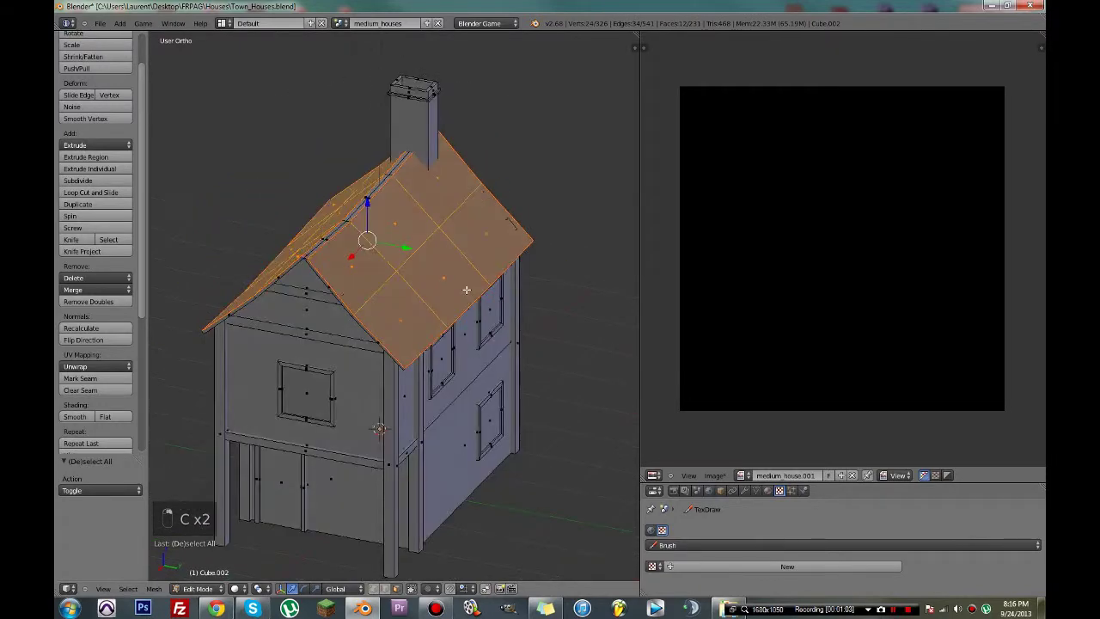
key("u")
left_click(429, 289)
- Select the entire upper roof island in the UV layout and flip it vertically by scaling -1 along Y
scroll(806, 304, "up", 4)
key("a")
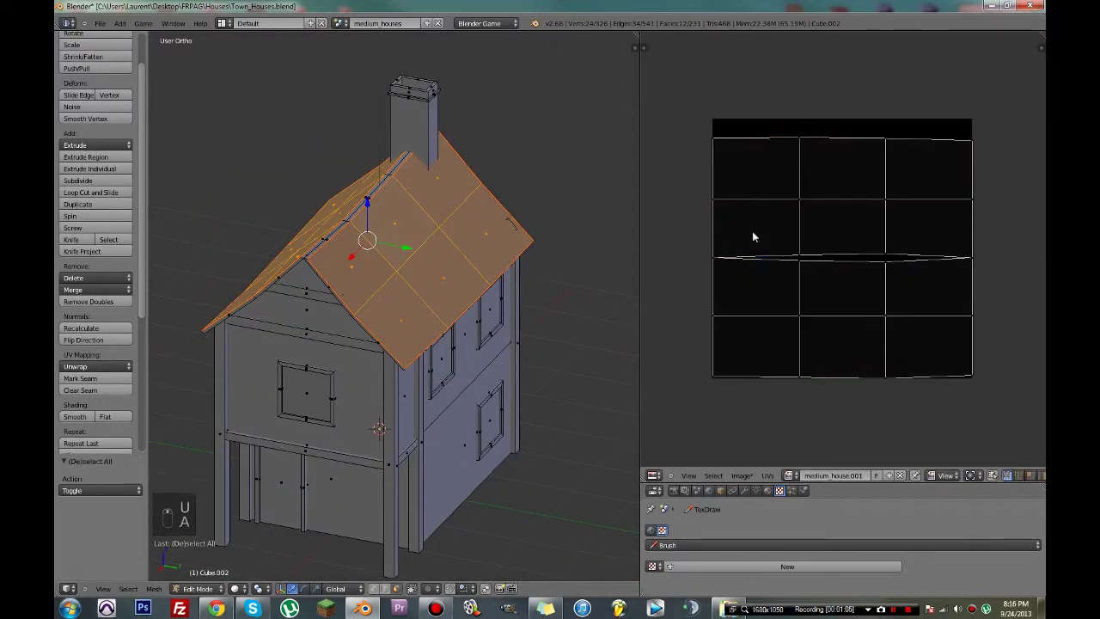
key("c")
left_click(722, 184)
right_click(777, 170)
left_click_drag(739, 181, 940, 166)
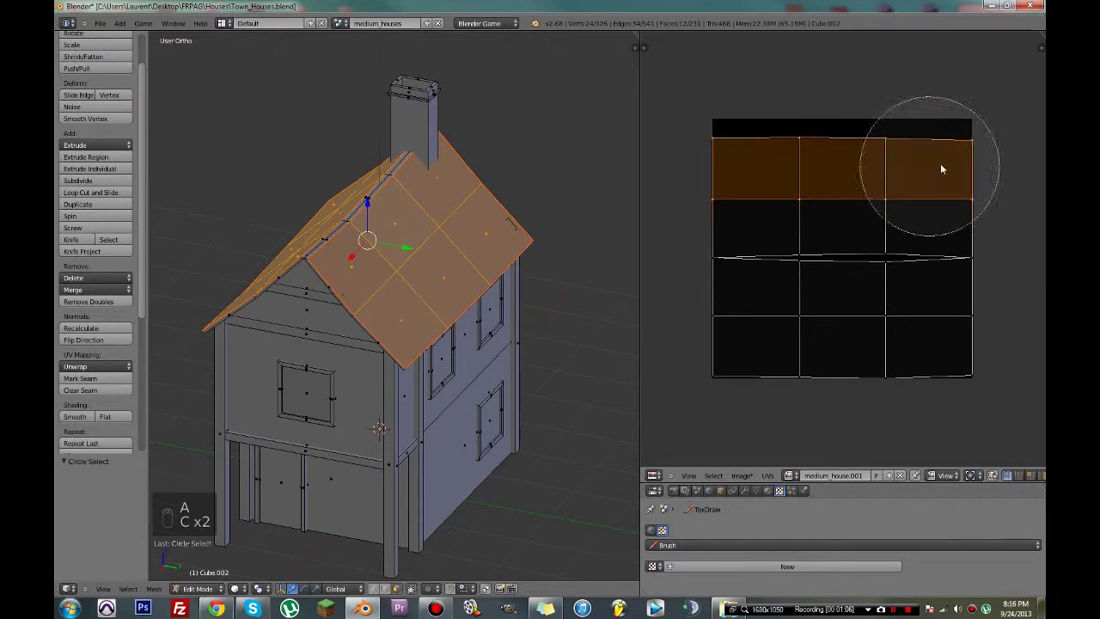
right_click(942, 169)
key("ctrl+l")
key("h")
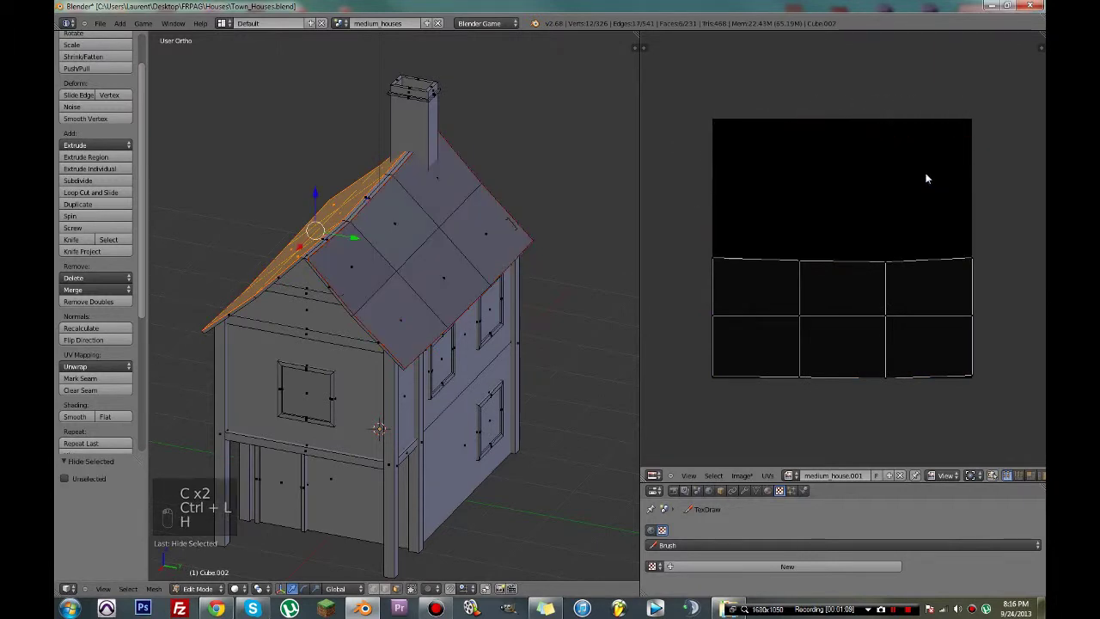
key("ctrl+z")
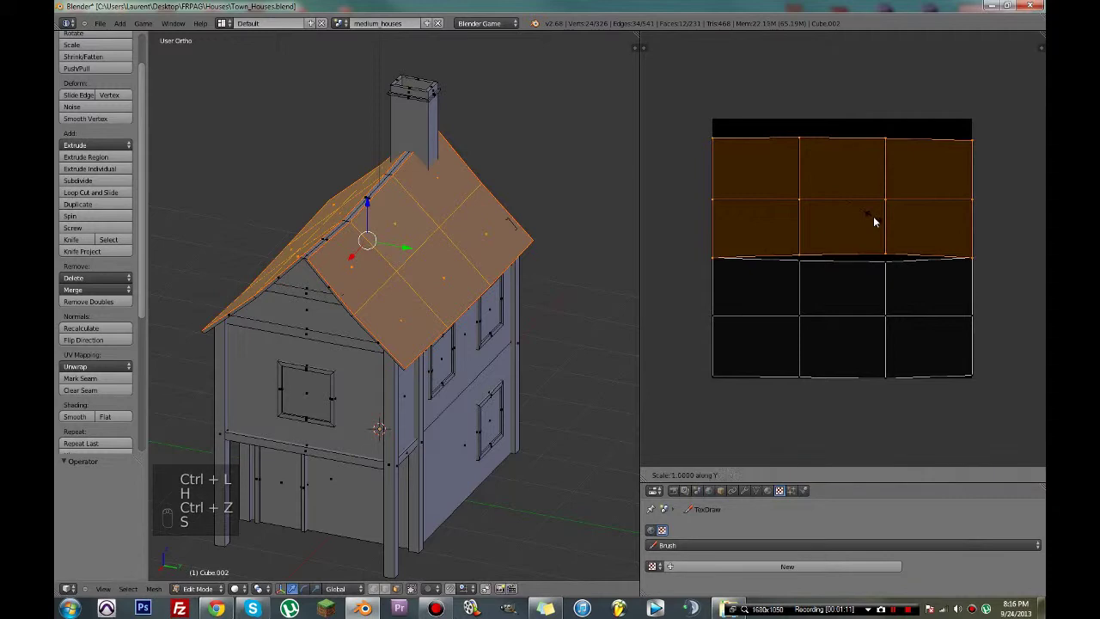
type("y-1")
key("Return")
- Move the flipped roof island down along Y so it overlaps the lower island
key("g")
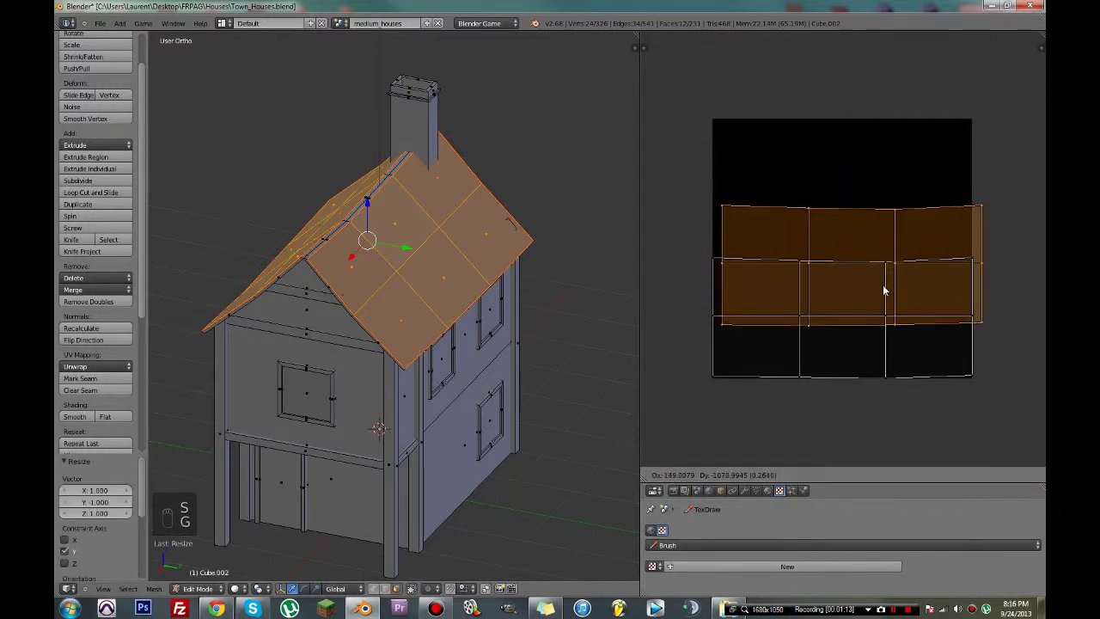
key("y")
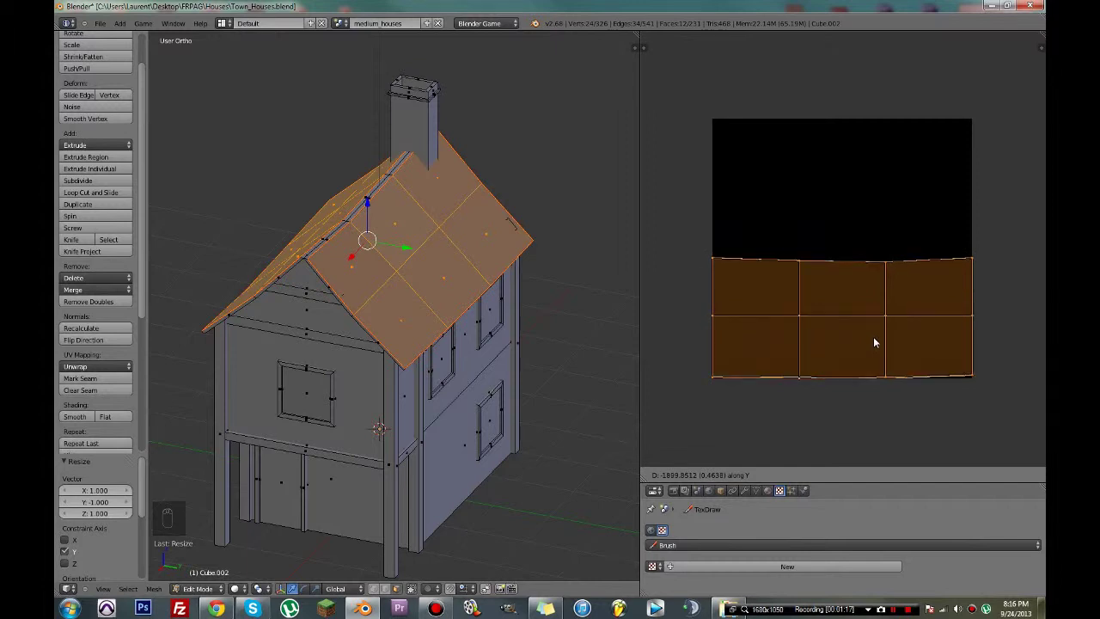
left_click(874, 338)
- Select both overlapping roof islands and move them outside the texture area, about 1.5 in X and 1.015 in Y
key("c")
scroll(791, 336, "down", 6)
left_click(769, 330)
left_click_drag(776, 334, 931, 312)
right_click(931, 312)
scroll(925, 313, "down", 5)
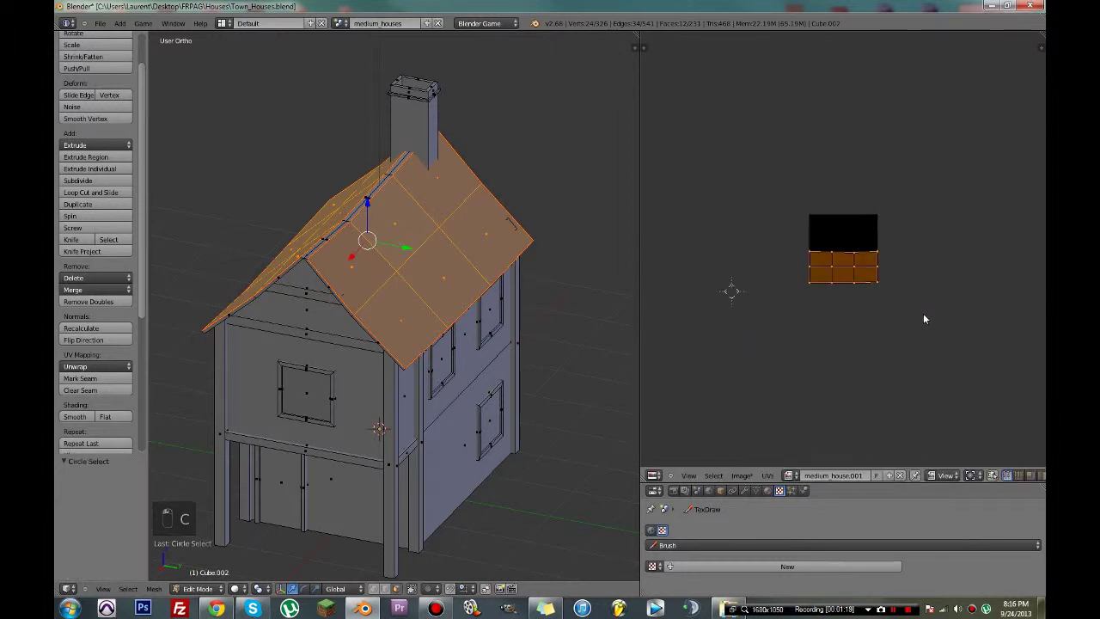
key("g")
left_click(1020, 244)
middle_click_drag(1015, 244, 959, 271)
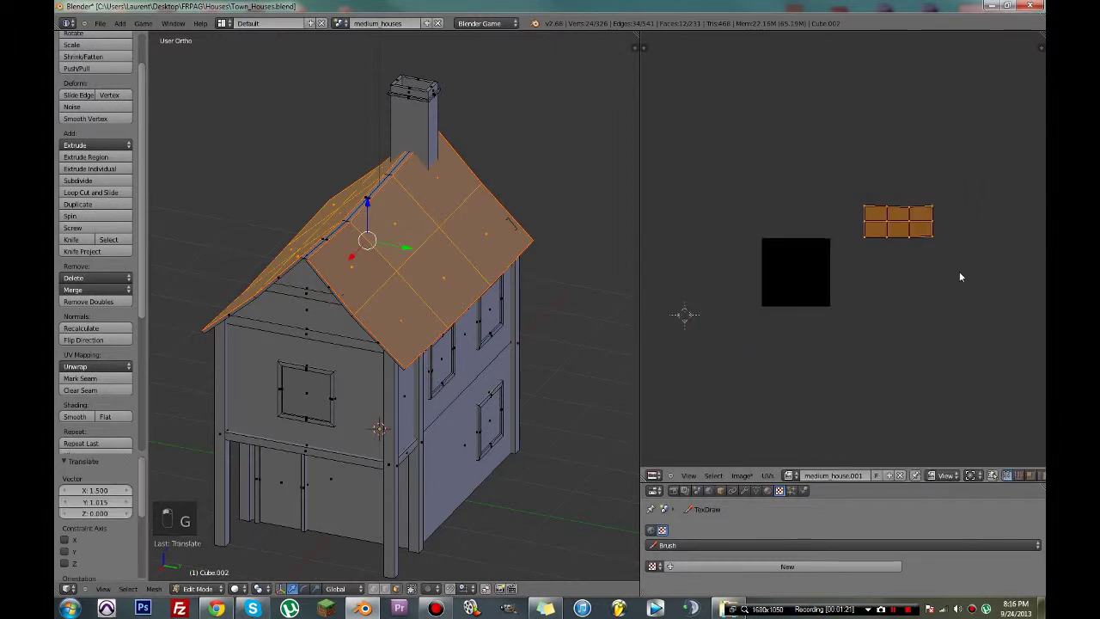
- Save the file and shift the roof islands closer to the texture, about -0.396 in X and -0.104 in Y
key("ctrl+s")
scroll(897, 305, "up", 2)
scroll(897, 305, "up", 2)
key("ctrl+s")
scroll(897, 305, "down", 4)
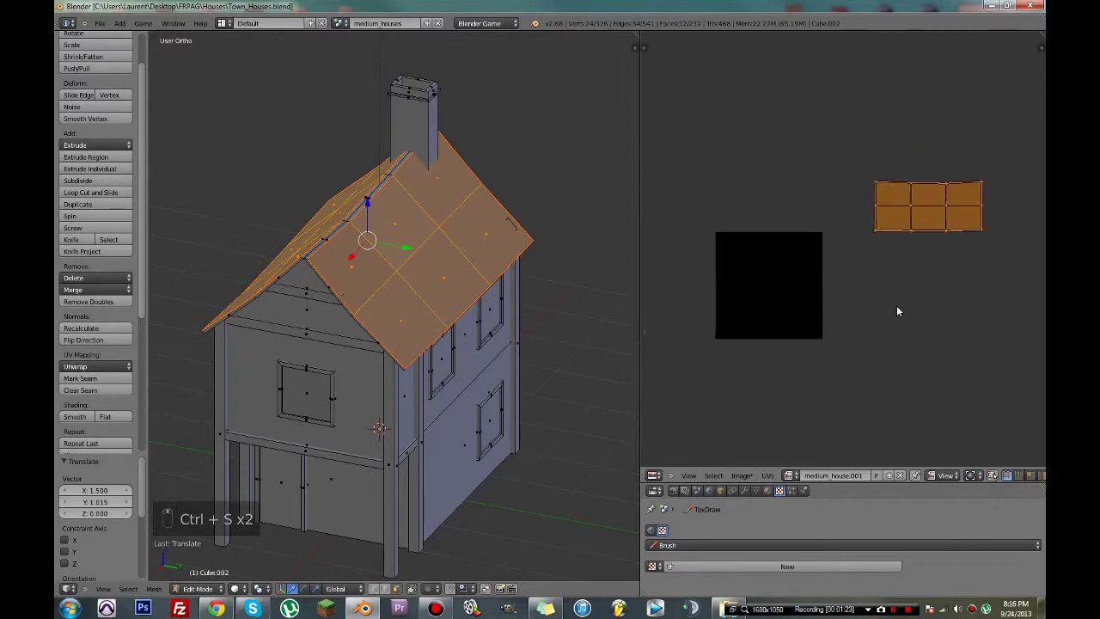
key("g")
left_click(930, 310)
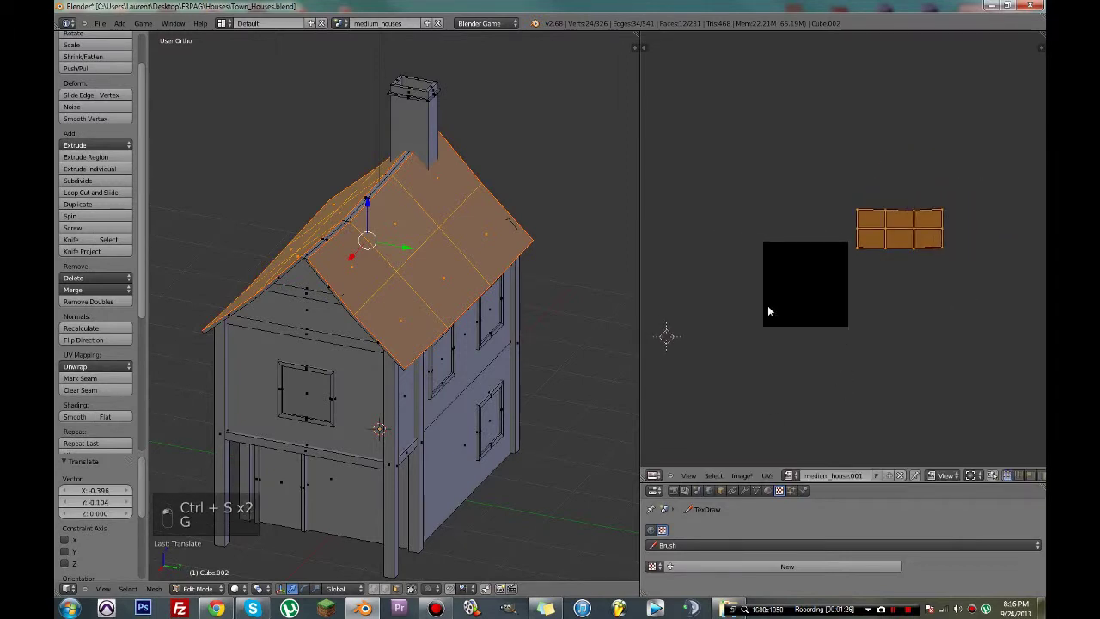
- Deselect all the house faces and save the file
middle_click_drag(392, 304, 338, 317)
key("a")
key("ctrl+s")
scroll(452, 305, "up", 3)
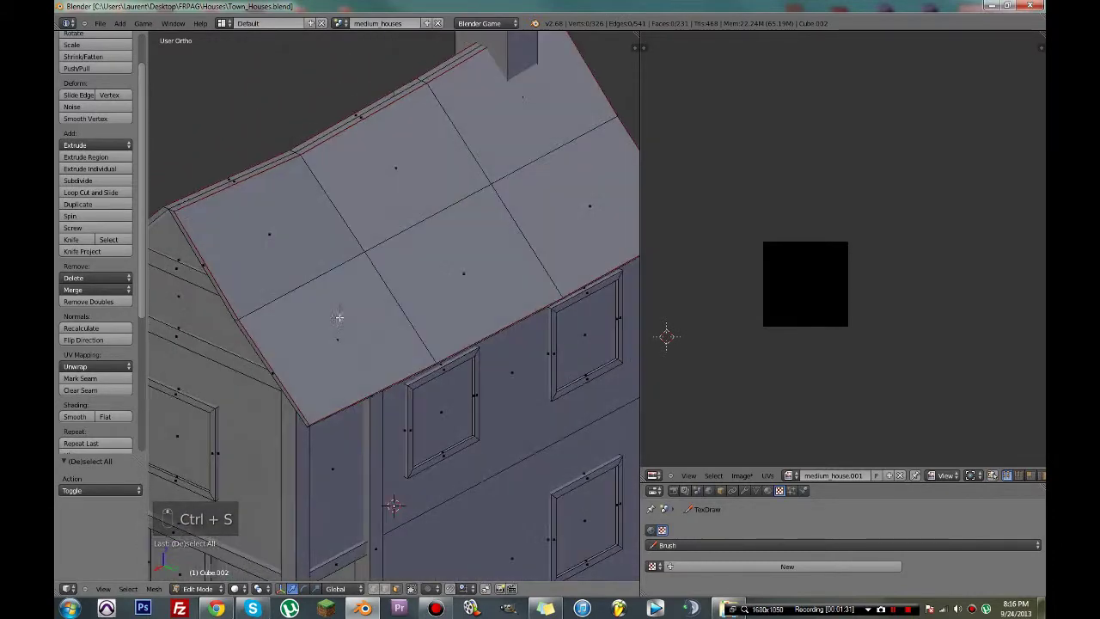
key("ctrl+s")
left_click(339, 315)
- In wireframe display, select the chimney's vertical corner edges and base edges and mark them as seams
middle_click_drag(444, 269, 554, 139)
scroll(547, 445, "down", 3)
key("z")
scroll(426, 435, "up", 2)
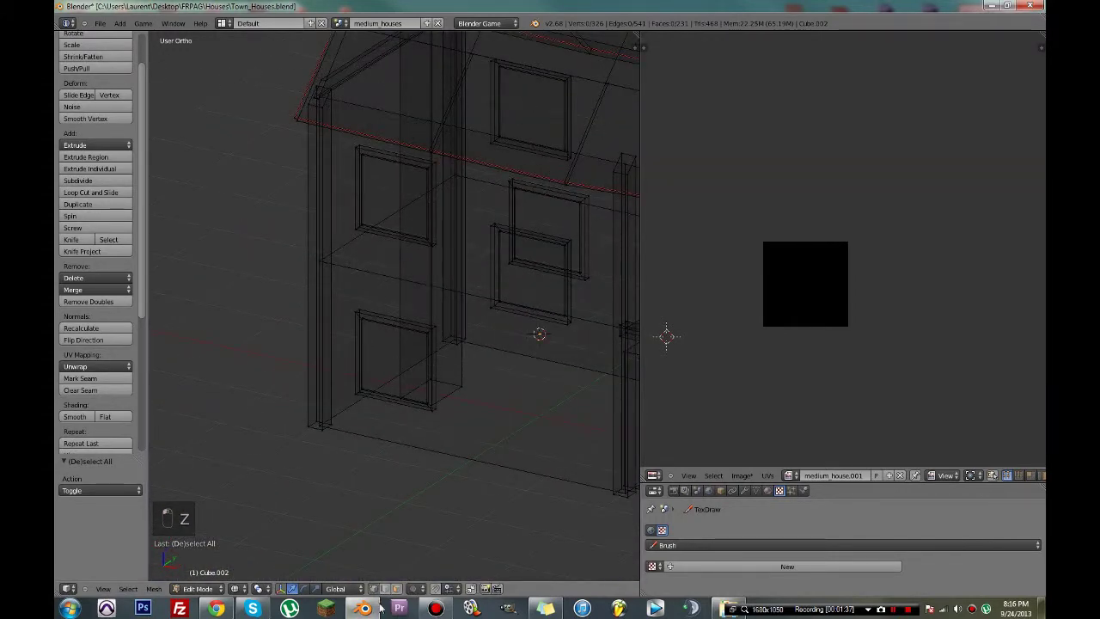
middle_click_drag(410, 551, 456, 520)
middle_click_drag(272, 324, 336, 411)
right_click(255, 367, "alt+shift")
scroll(298, 366, "down", 3)
scroll(336, 411, "up", 2)
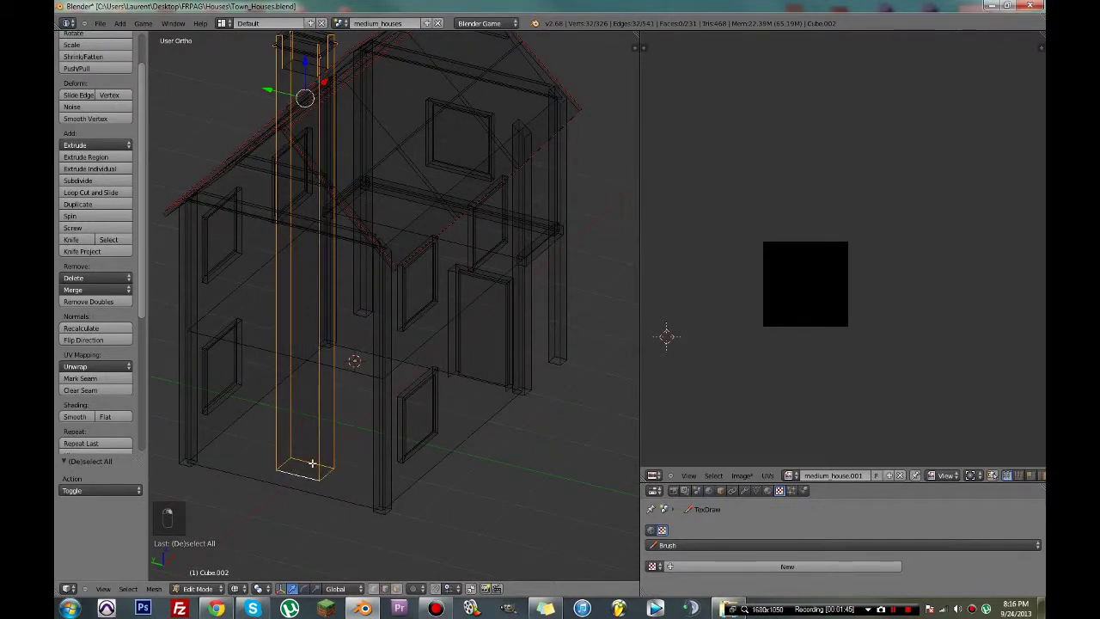
key("ctrl+e")
left_click(260, 390)
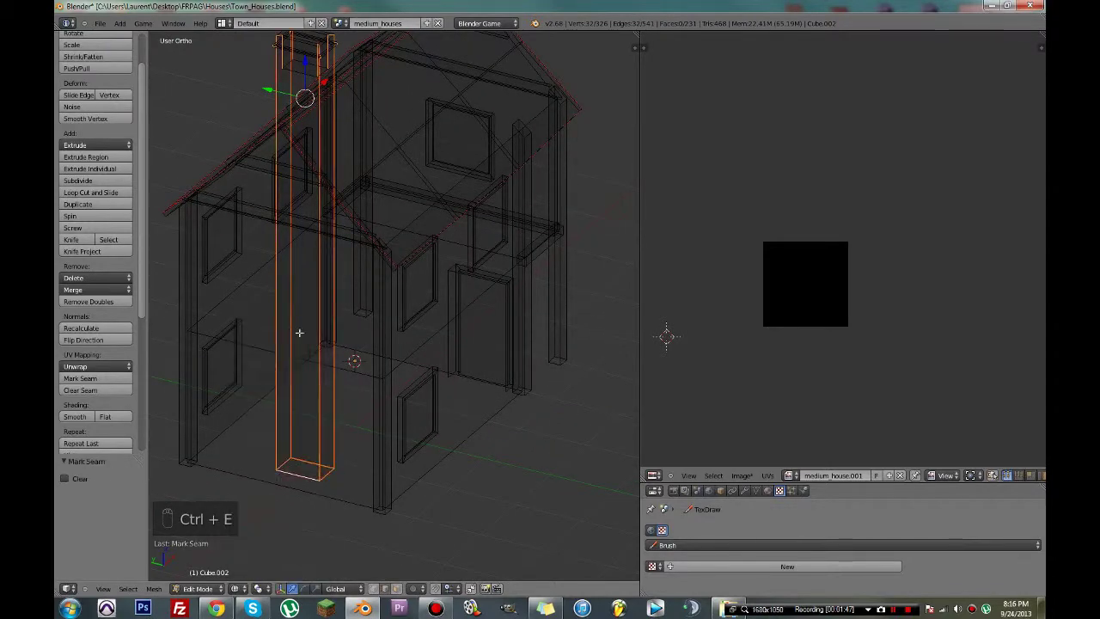
- Back in solid display, mark the upper edge loop where the collar meets the chimney top as a seam
middle_click_drag(298, 332, 379, 443)
scroll(379, 444, "up", 4)
middle_click_drag(449, 434, 565, 437)
key("z")
scroll(541, 410, "up", 2)
mouse_move(488, 456)
middle_mouse_down()
mouse_move(548, 376)
mouse_move(482, 521)
mouse_move(496, 442)
mouse_move(412, 593)
middle_mouse_up()
scroll(490, 422, "up", 2)
scroll(465, 496, "up", 3)
right_click(479, 335, "alt")
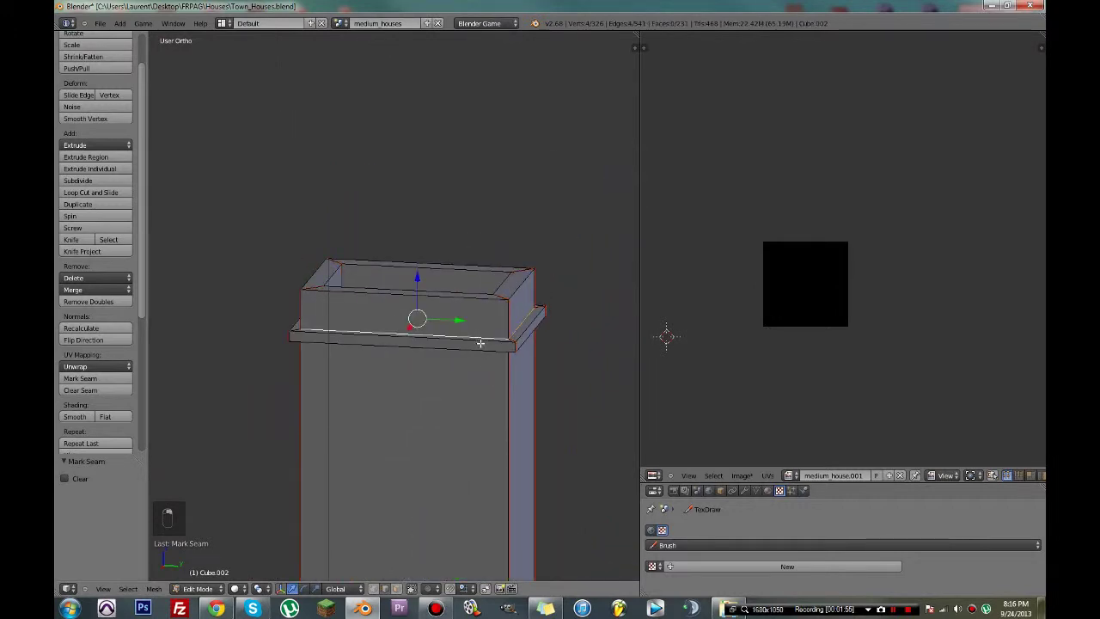
key("ctrl+e")
left_click(472, 344)
key("z")
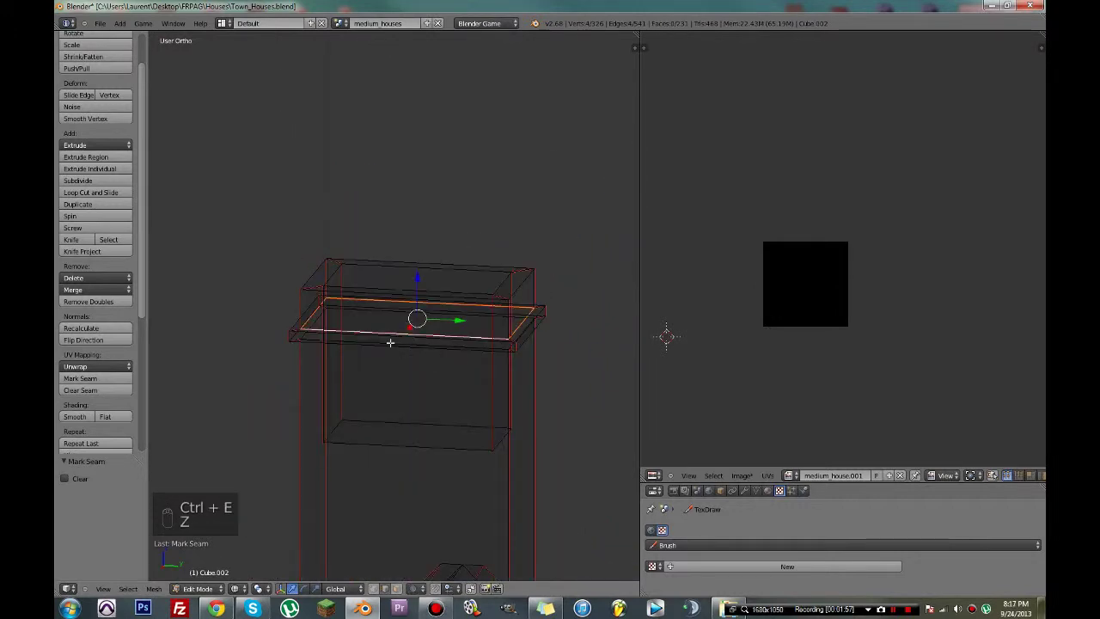
key("z")
key("ctrl+e")
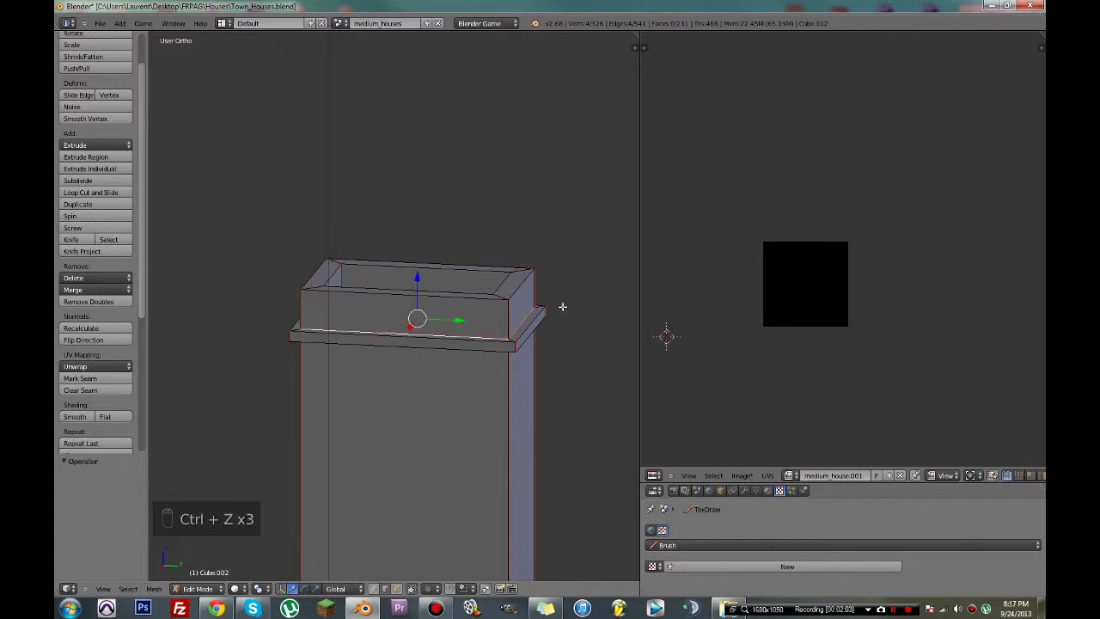
- Mark the remaining edge at the chimney's open top as a seam, deselect everything and save the file
key("a")
middle_click_drag(538, 352, 358, 330)
right_click(418, 250, "shift")
middle_click_drag(393, 298, 548, 288)
right_click(313, 288)
key("ctrl+e")
left_click(314, 288)
key("a")
key("ctrl+s")
left_click(459, 366)
scroll(459, 365, "down", 2)
key("ctrl+s")
left_click(547, 288)
scroll(526, 347, "down", 4)
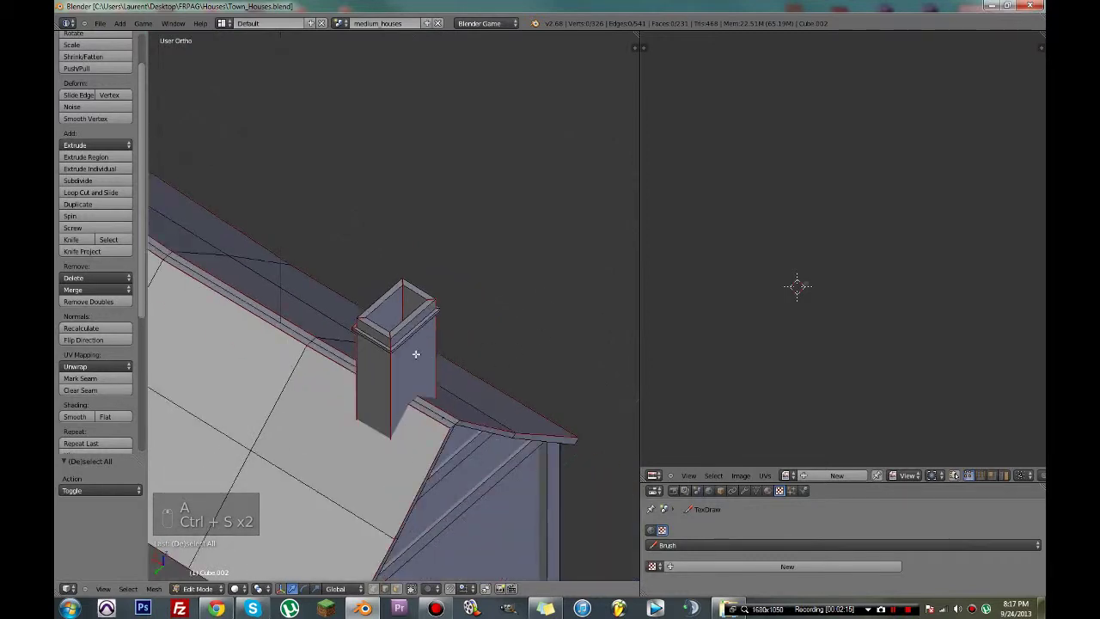
- Select all linked faces of the chimney, unwrap them and inspect the resulting UV islands up close
key("ctrl+l")
key("u")
left_click(382, 354)
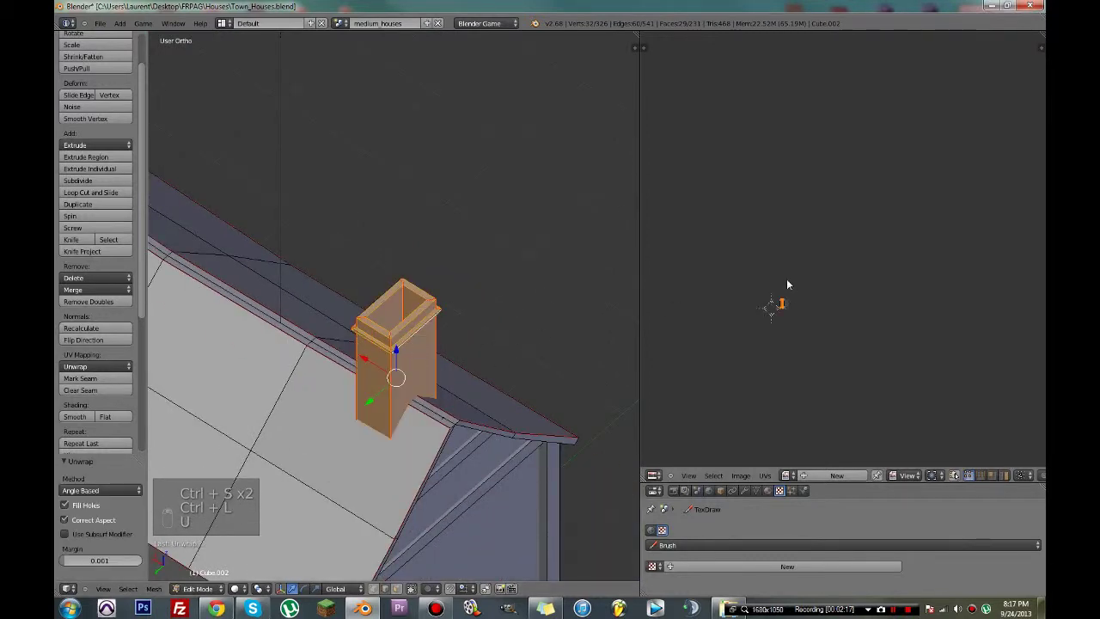
scroll(768, 314, "up", 8)
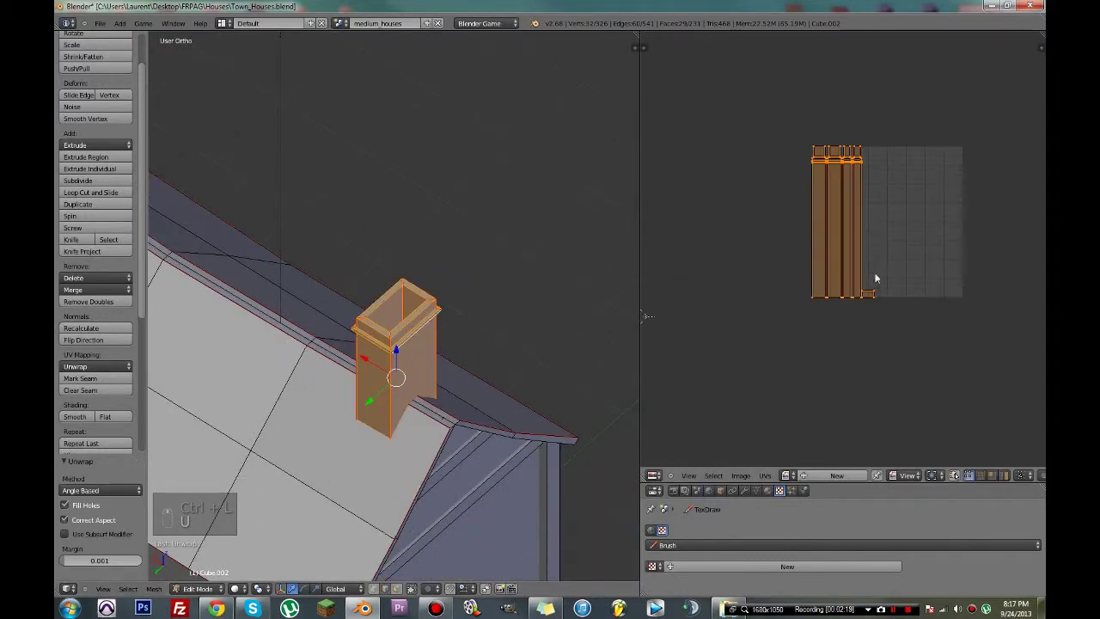
scroll(882, 216, "up", 1)
middle_click_drag(882, 216, 875, 295)
scroll(875, 296, "up", 1)
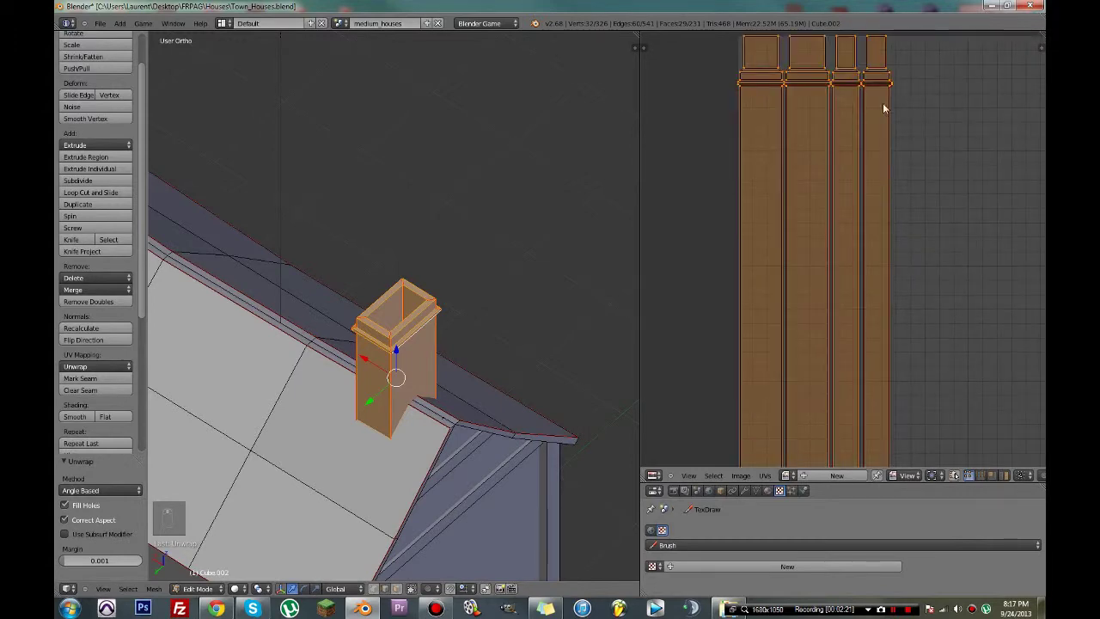
- Save the file and move the chimney's UV islands outside the texture square, about -0.816 in X and 1.022 in Y
scroll(781, 184, "down", 2)
key("ctrl+s")
left_click(782, 190)
scroll(781, 190, "down", 3)
middle_click_drag(524, 341, 451, 358)
scroll(440, 351, "down", 4)
key("ctrl+s")
middle_click_drag(351, 412, 521, 329)
scroll(408, 395, "up", 1)
middle_click_drag(319, 404, 373, 405)
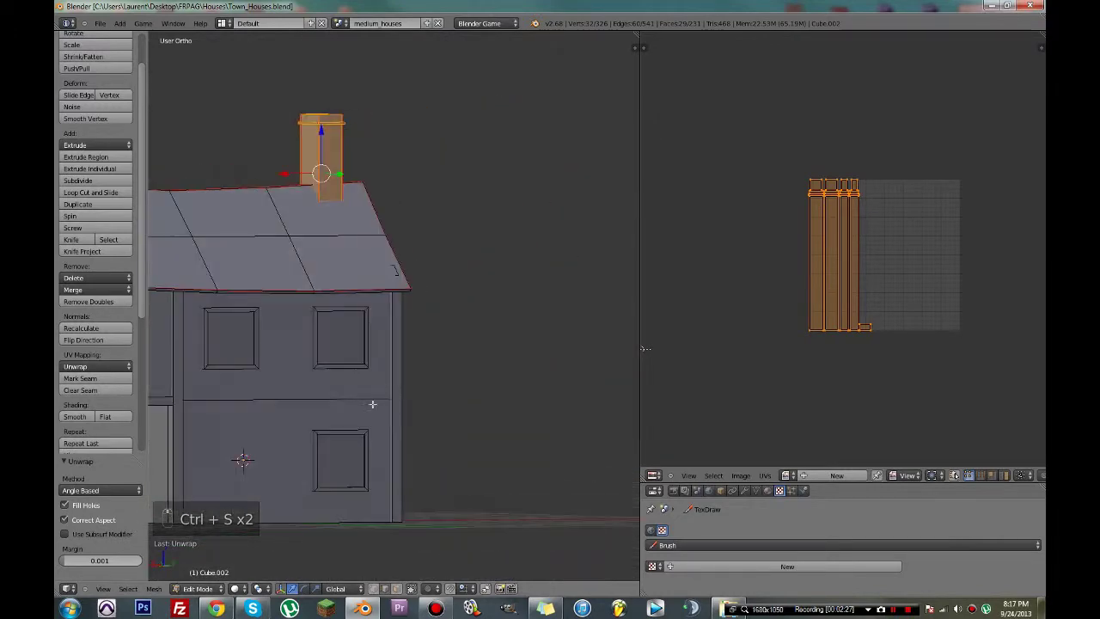
middle_click_drag(306, 430, 463, 336, "shift")
scroll(814, 232, "down", 3)
key("g")
left_click(748, 167)
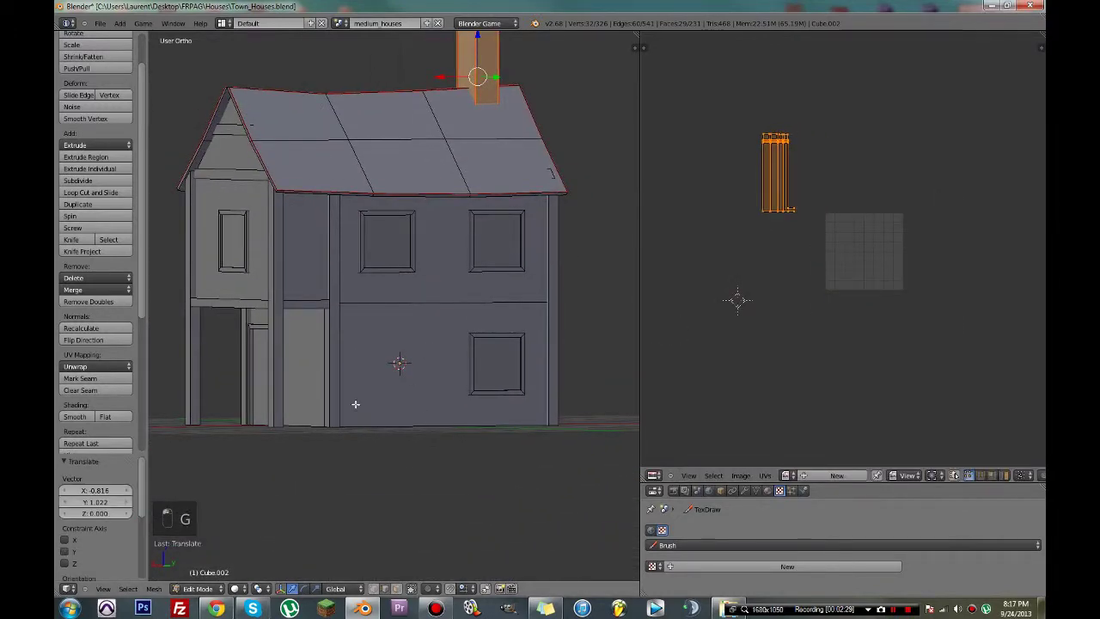
- Try to mark the bottom edges of the front corner post as seams
middle_click_drag(320, 403, 399, 405)
scroll(399, 406, "up", 2)
middle_click_drag(333, 381, 398, 427, "shift")
middle_click_drag(365, 461, 449, 413)
scroll(449, 412, "up", 2)
right_click(412, 453)
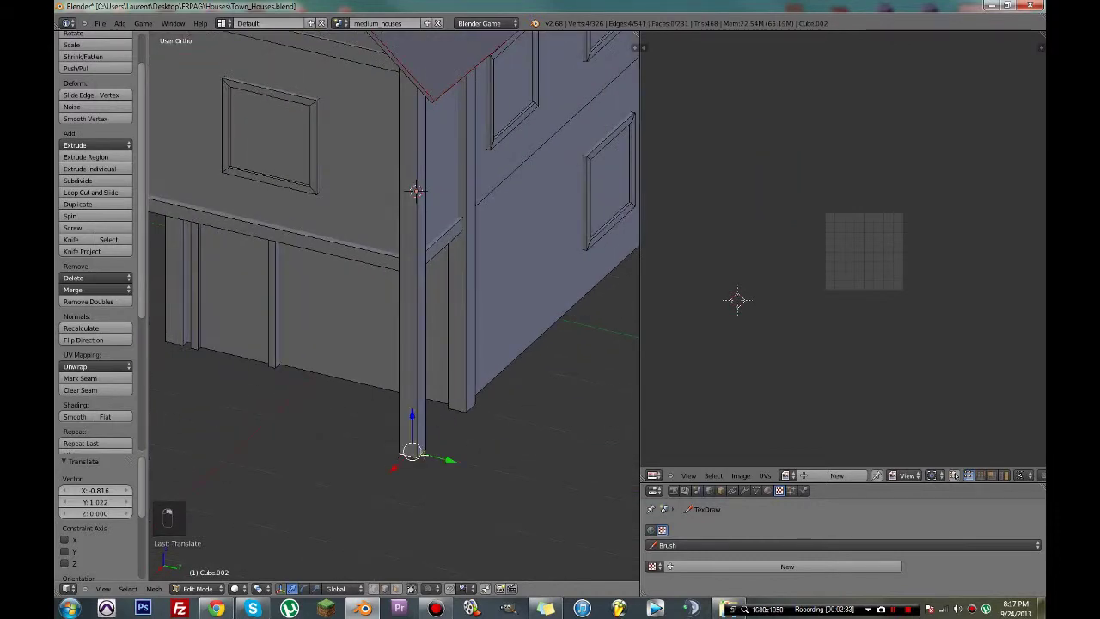
middle_click_drag(424, 453, 506, 452)
key("ctrl+e")
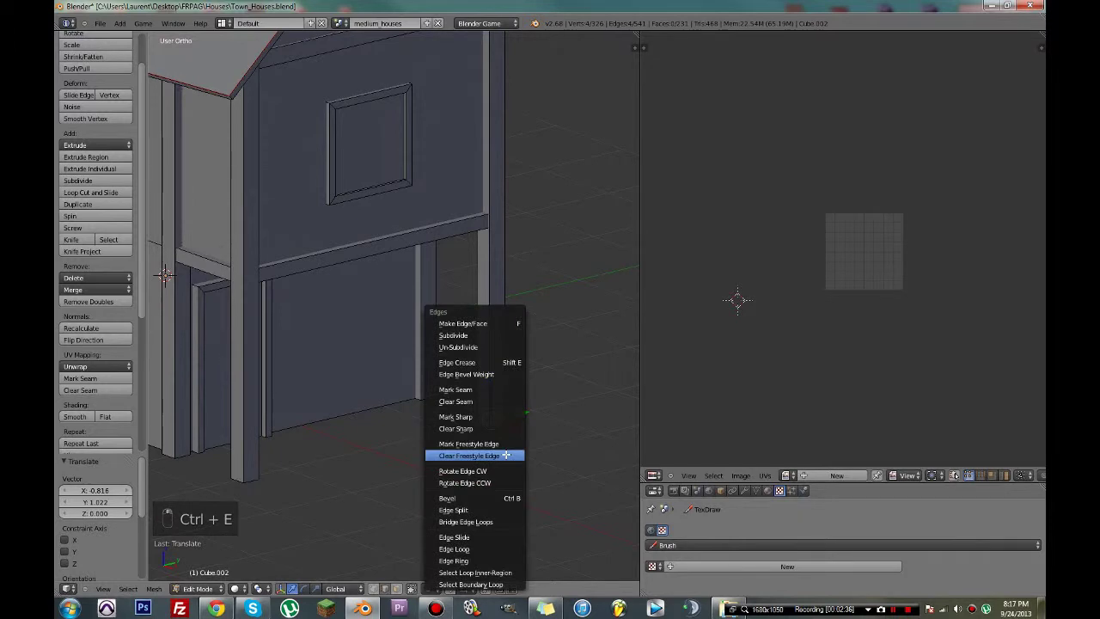
left_click(481, 390)
middle_click_drag(482, 390, 482, 347)
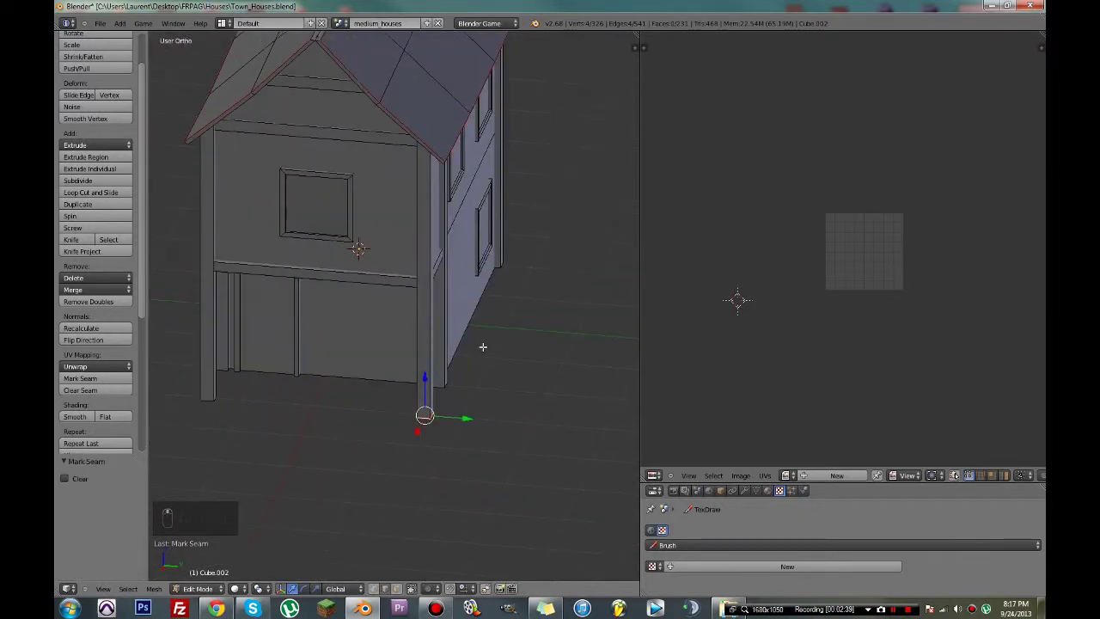
key("ctrl+z")
- Try to mark the front corner post's long vertical edge beside the facade as a seam
scroll(432, 414, "up", 2)
key("ctrl+e")
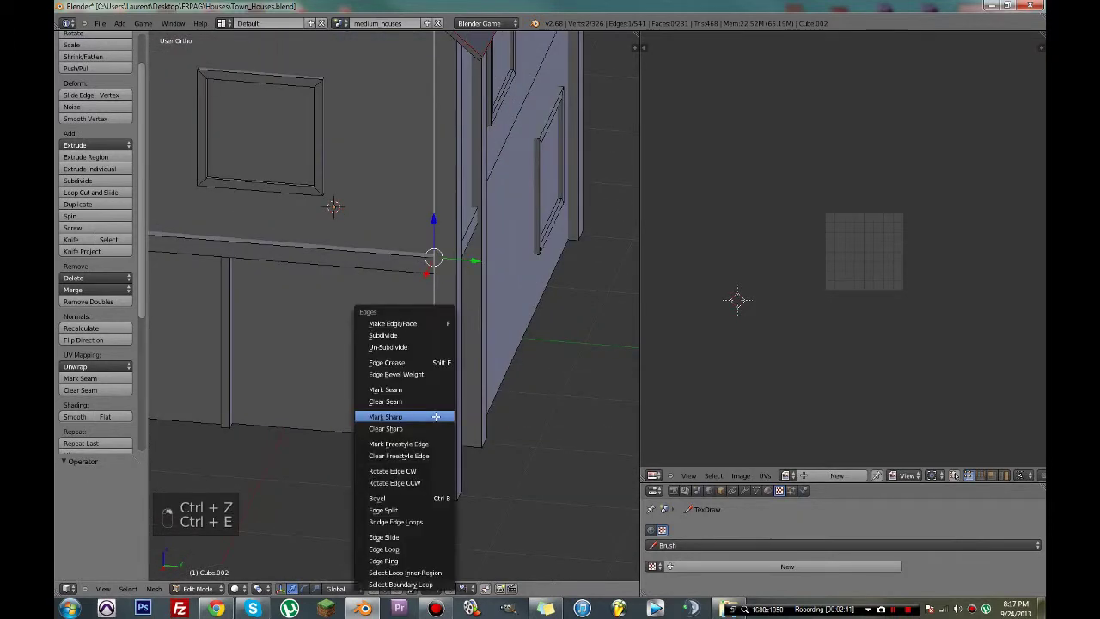
left_click(421, 389)
middle_click_drag(421, 390, 599, 369, "shift")
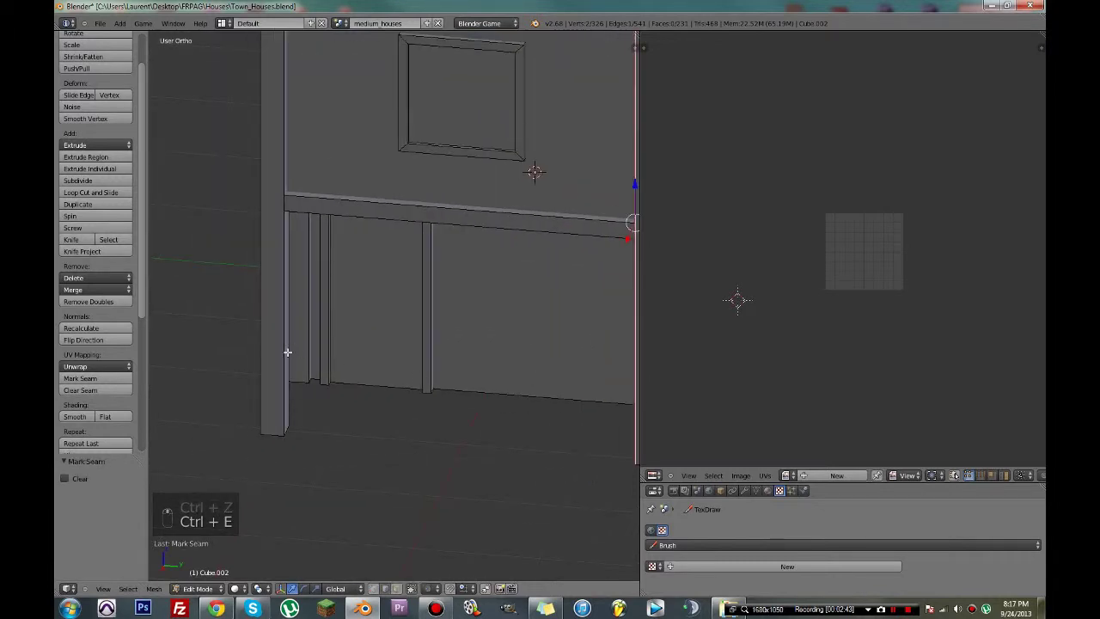
middle_click_drag(287, 353, 500, 319)
key("ctrl+z")
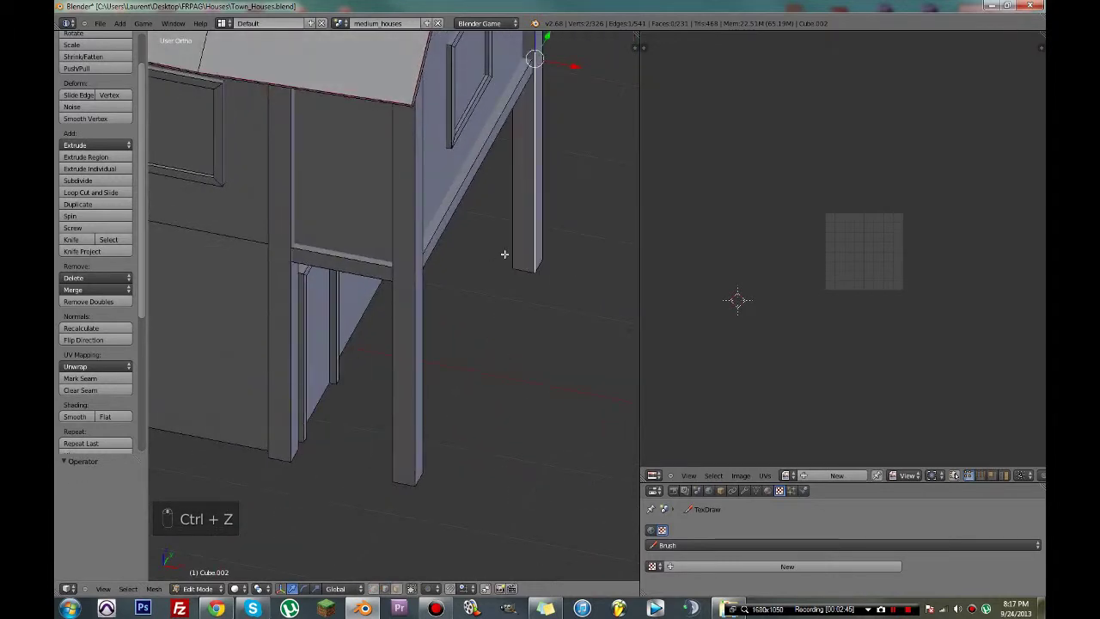
- Mark one hidden vertical edge on each of the house's timber posts as a seam, using wireframe display to reach them
mouse_move(504, 255)
middle_mouse_down()
mouse_move(430, 381)
mouse_move(442, 368)
mouse_move(488, 385)
mouse_move(407, 401)
mouse_move(447, 416)
mouse_move(330, 402)
mouse_move(479, 363)
mouse_move(448, 381)
mouse_move(508, 422)
mouse_move(393, 413)
mouse_move(538, 452)
mouse_move(371, 335)
mouse_move(473, 373)
mouse_move(423, 377)
mouse_move(366, 568)
middle_mouse_up()
key("ctrl+e")
left_click(436, 365)
key("ctrl+e")
left_click(481, 381)
key("z")
key("z")
key("ctrl+e")
left_click(336, 387)
key("z")
key("ctrl+e")
left_click(479, 374)
key("ctrl+e")
left_click(370, 388)
key("ctrl+e")
left_click(379, 335)
- In solid display, select all linked faces of the side wall's timber post, unwrap them and save the file
key("z")
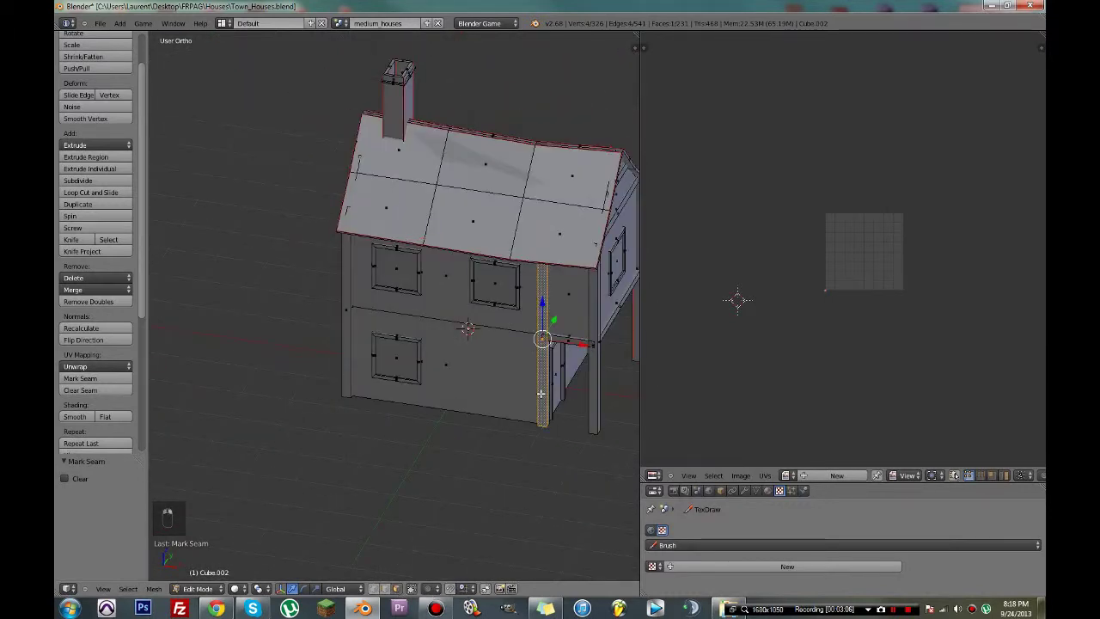
key("ctrl+u")
key("ctrl+l")
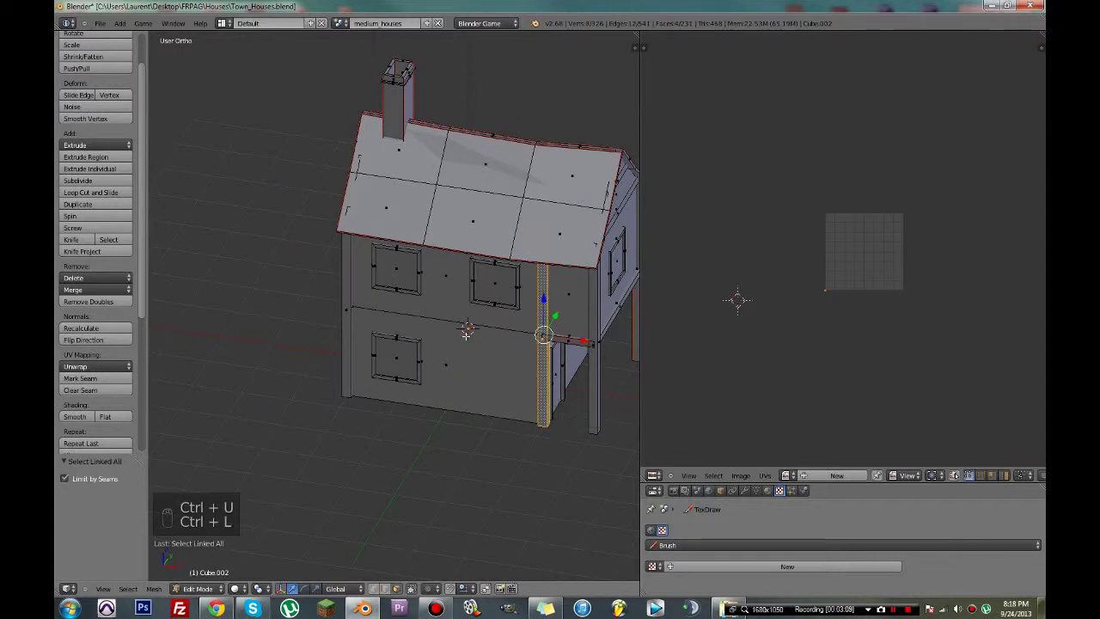
key("u")
left_click(423, 334)
scroll(779, 301, "up", 6)
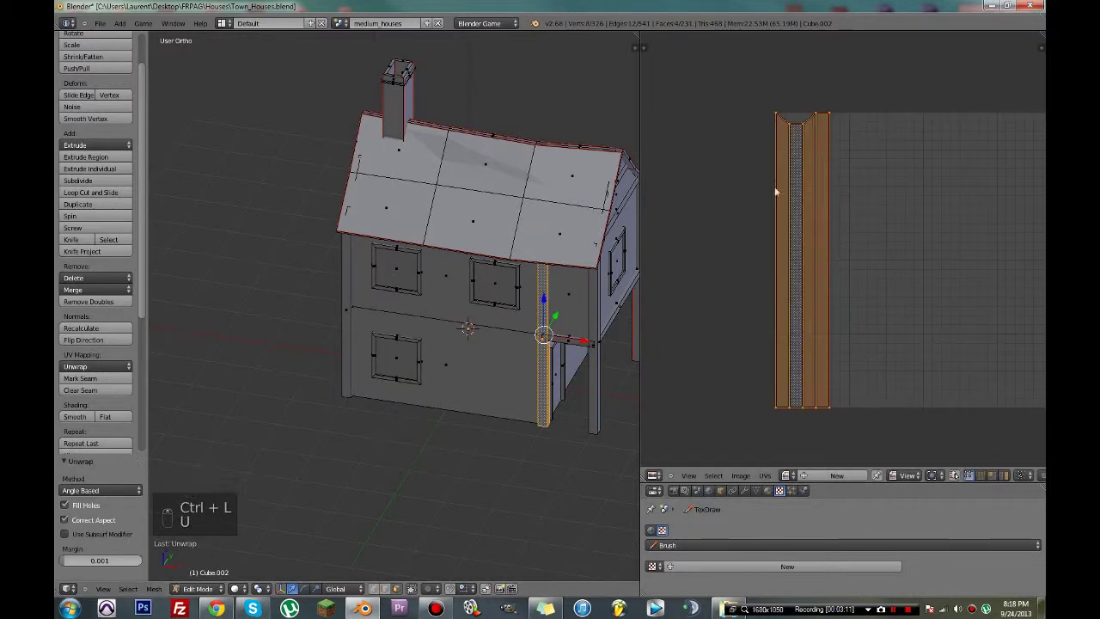
key("ctrl+s")
left_click(860, 160)
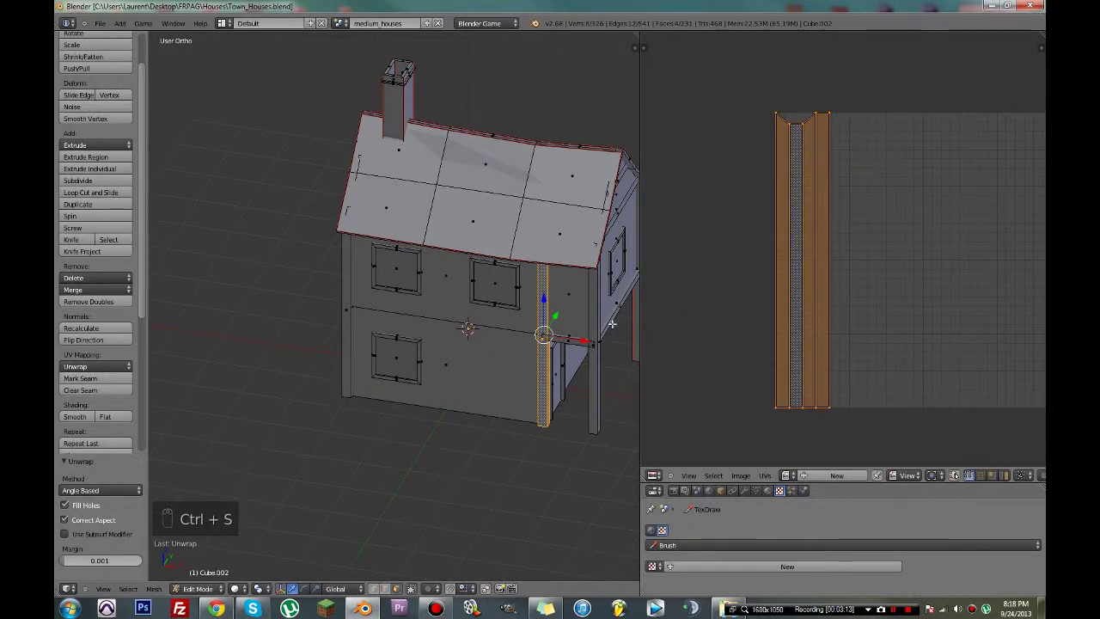
key("ctrl+s")
- In wireframe display, mark the inner upper edges of the front and side horizontal beams as seams, then return to solid display
middle_click_drag(611, 323, 495, 296)
scroll(486, 287, "up", 2)
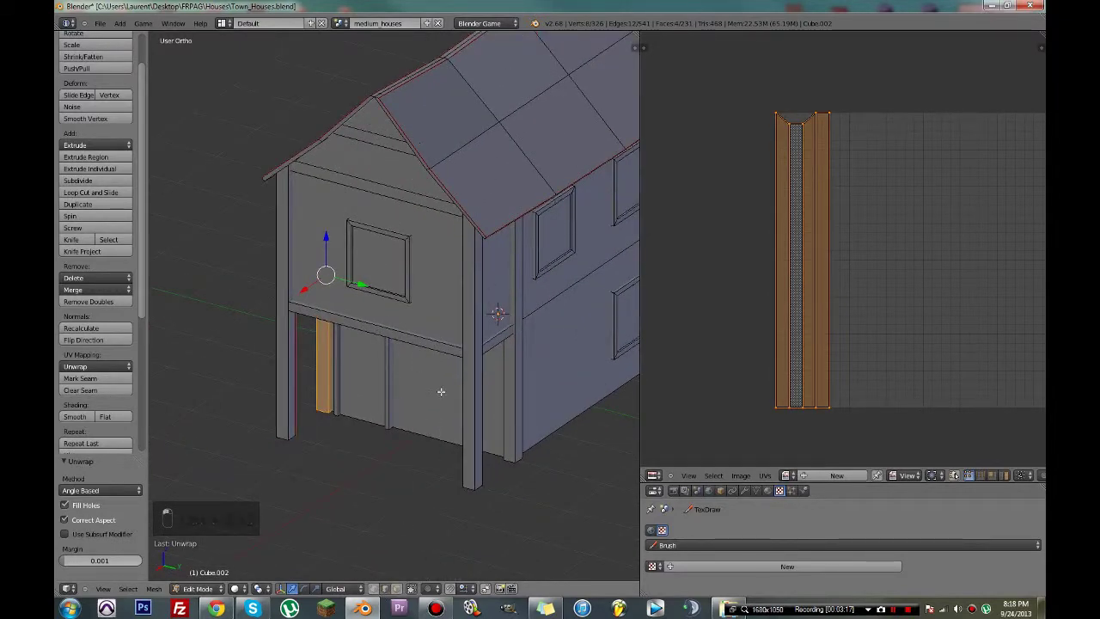
key("z")
scroll(444, 374, "up", 2)
right_click(447, 355)
scroll(429, 357, "up", 1)
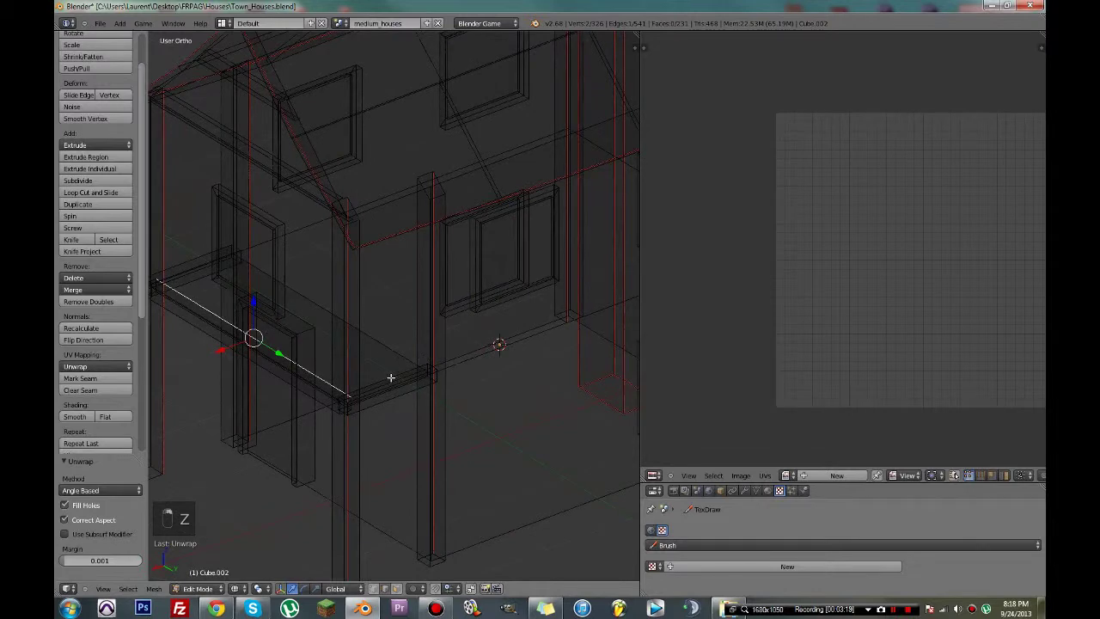
middle_click_drag(198, 272, 271, 276)
scroll(271, 276, "up", 3)
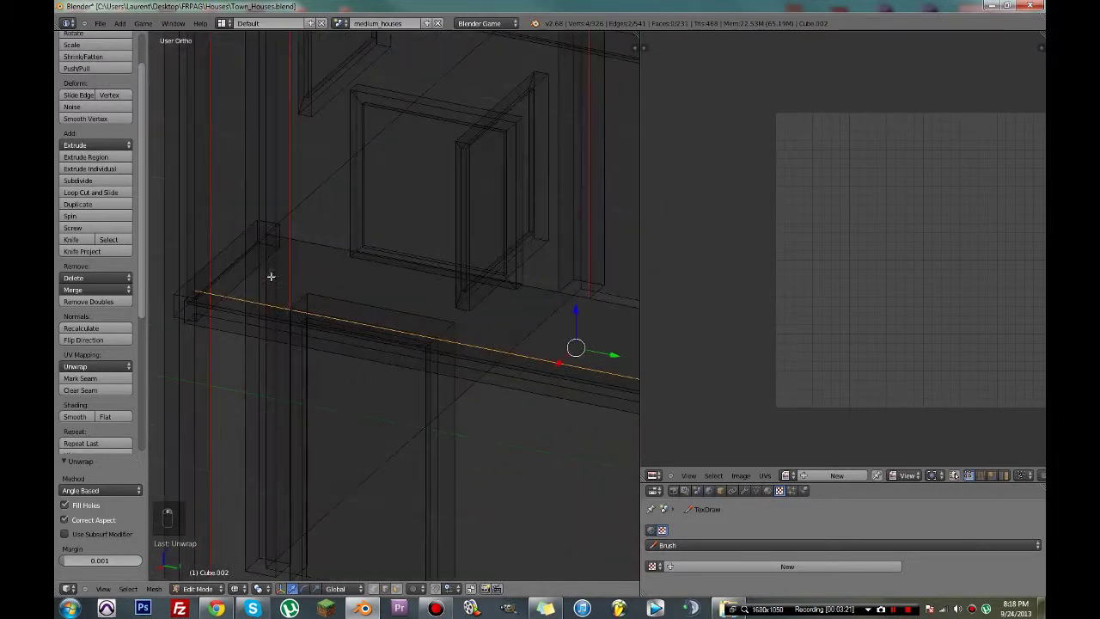
key("ctrl+z")
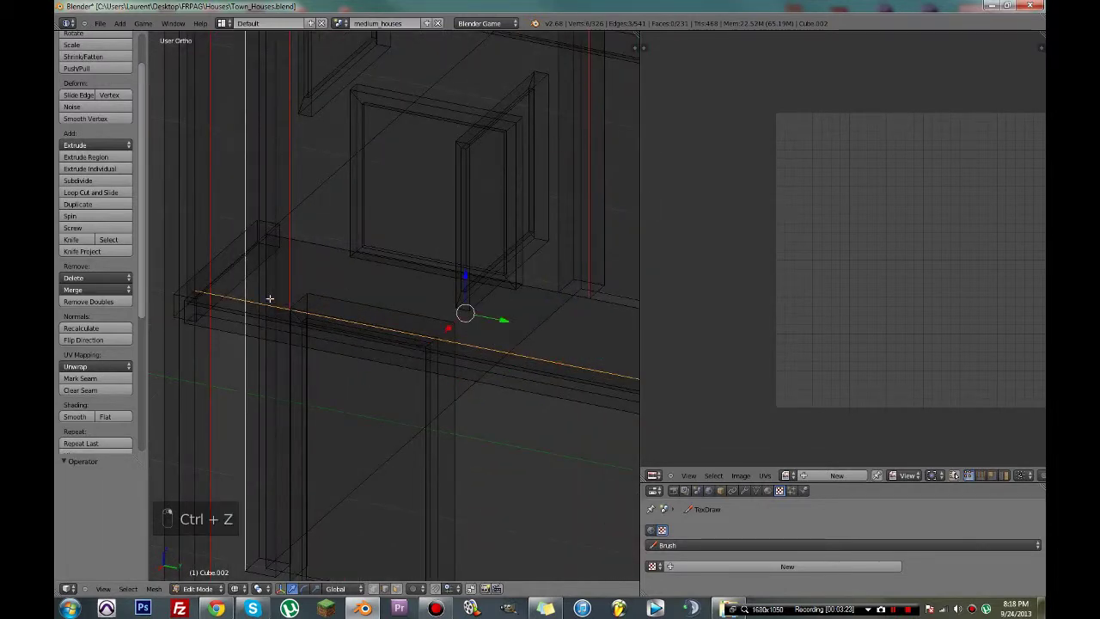
middle_click_drag(236, 285, 267, 283)
scroll(267, 282, "down", 5)
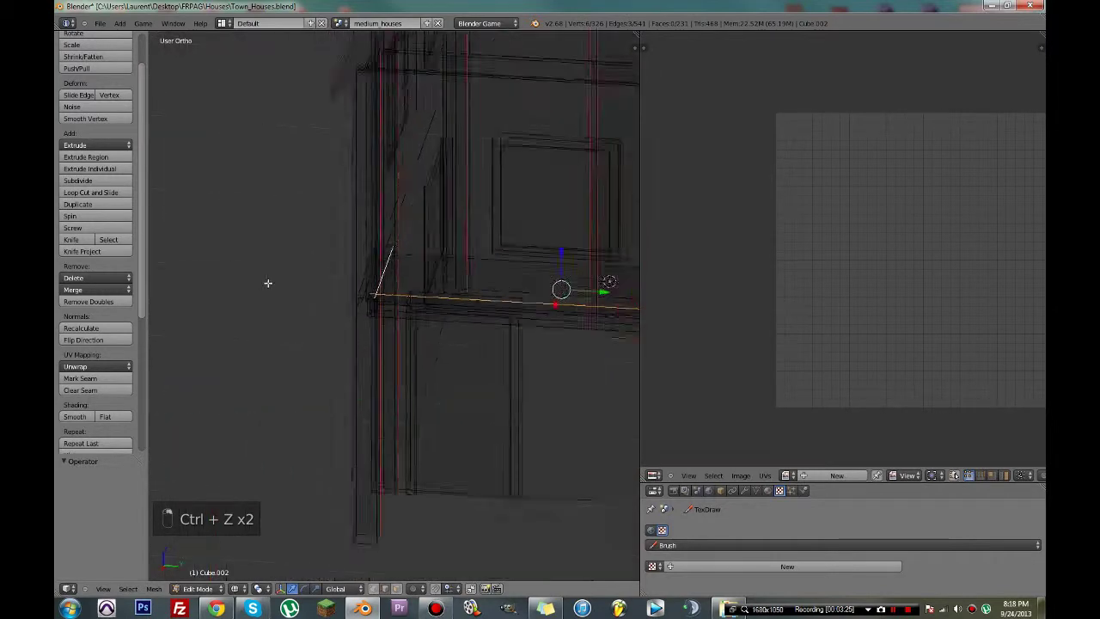
key("ctrl+e")
left_click(321, 292)
key("z")
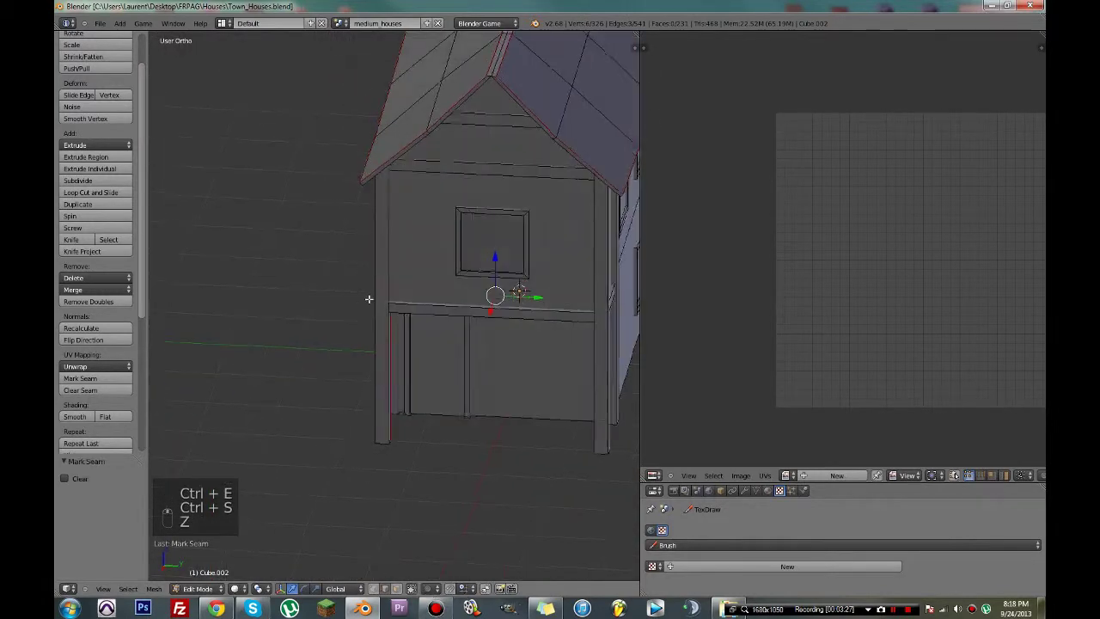
- Switch to wireframe display with the front gable in view and save the file
middle_click_drag(369, 299, 425, 325)
middle_click_drag(396, 344, 334, 451, "shift")
scroll(370, 396, "up", 1)
key("z")
middle_click_drag(393, 381, 408, 312)
scroll(460, 335, "up", 4)
key("ctrl+s")
key("ctrl+s")
left_click(363, 314)
- Select all linked faces of the front gable's upper crossbeam and unwrap them
right_click(414, 336)
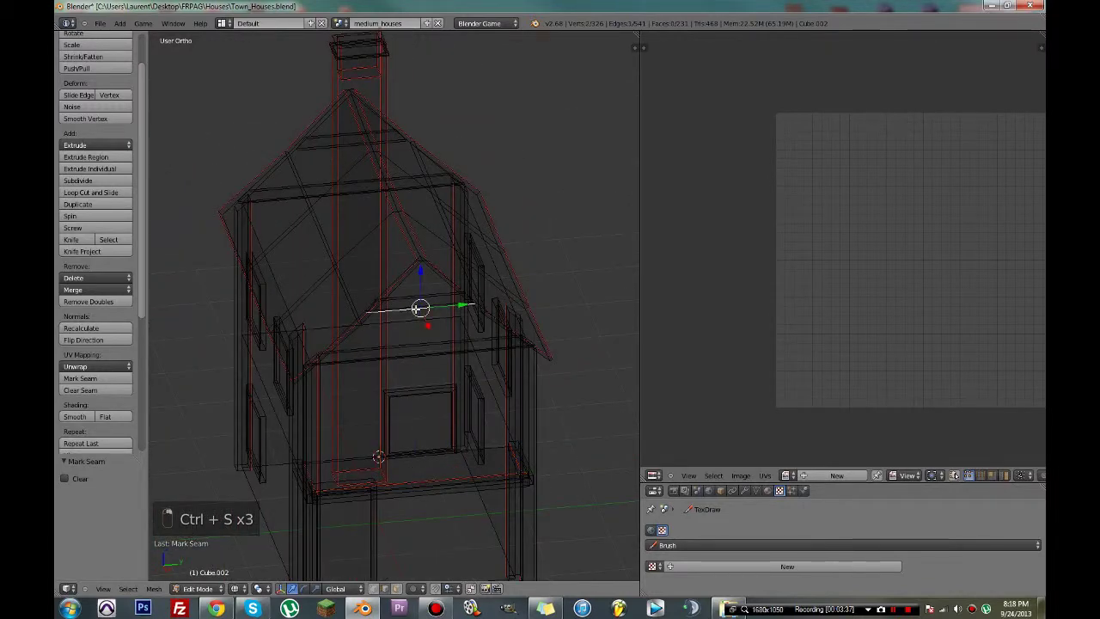
key("ctrl+l")
key("u")
left_click(419, 308)
scroll(890, 325, "down", 1)
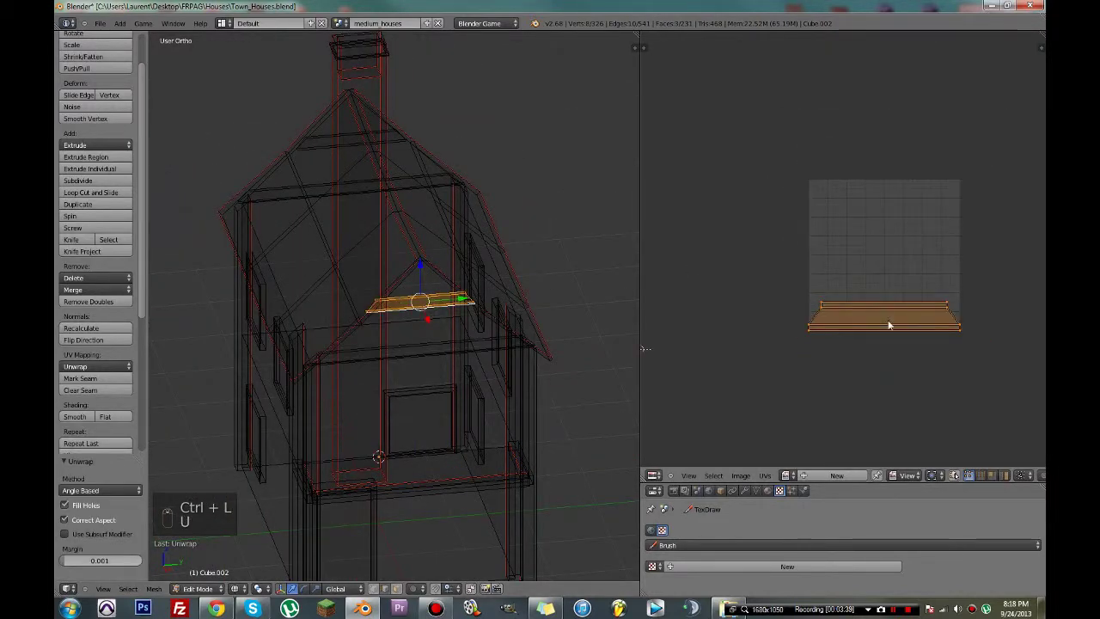
- Save the unwrapped crossbeam and return the house to solid display
key("ctrl+s")
left_click(890, 312)
middle_click_drag(361, 318, 492, 239)
key("ctrl+s")
key("z")
key("ctrl+s")
left_click(461, 247)
key("ctrl+s")
left_click(436, 250)
- In wireframe display, select the corner edges of the front window's frame and mark them as seams
scroll(301, 290, "up", 3)
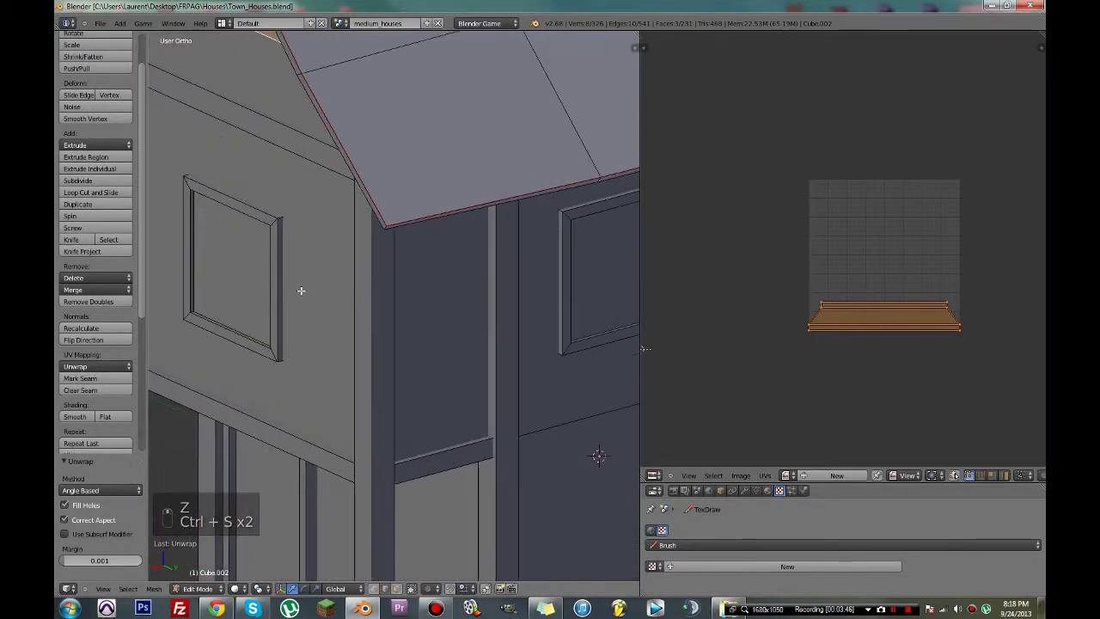
key("z")
middle_click_drag(302, 290, 417, 384)
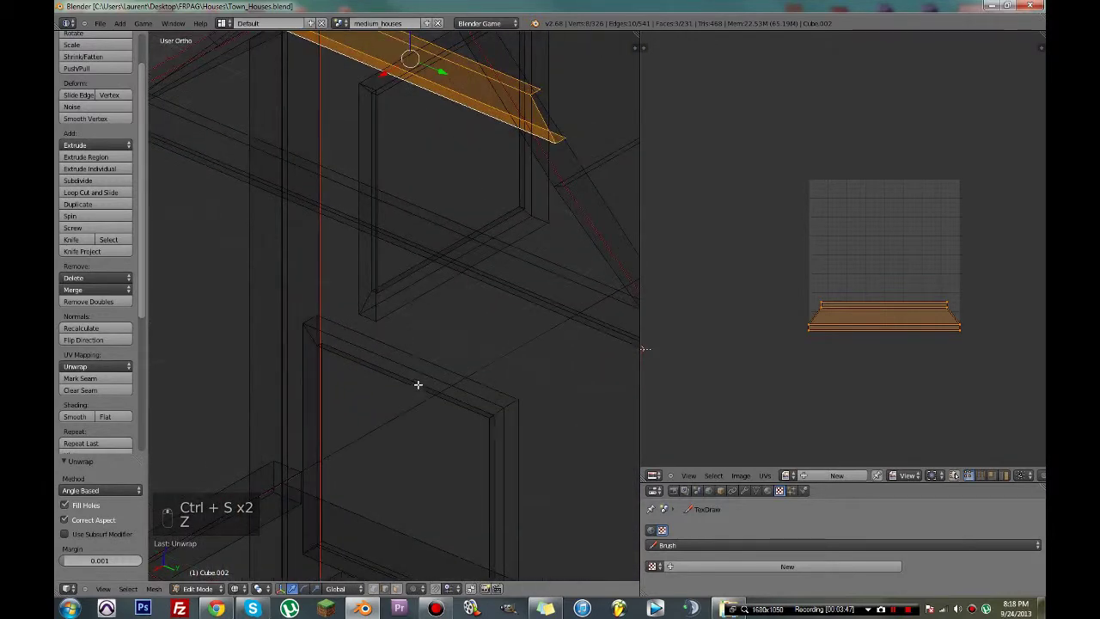
right_click(507, 403)
middle_click_drag(428, 430, 411, 283, "shift")
right_click(293, 403, "alt+shift")
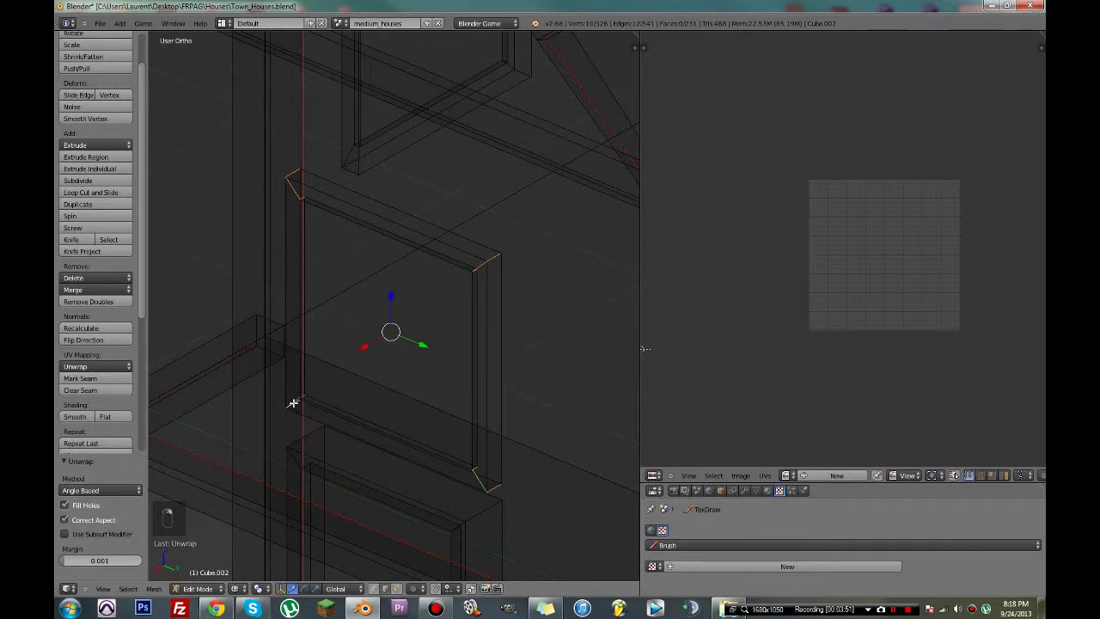
key("ctrl+e")
left_click(293, 403)
key("ctrl+e")
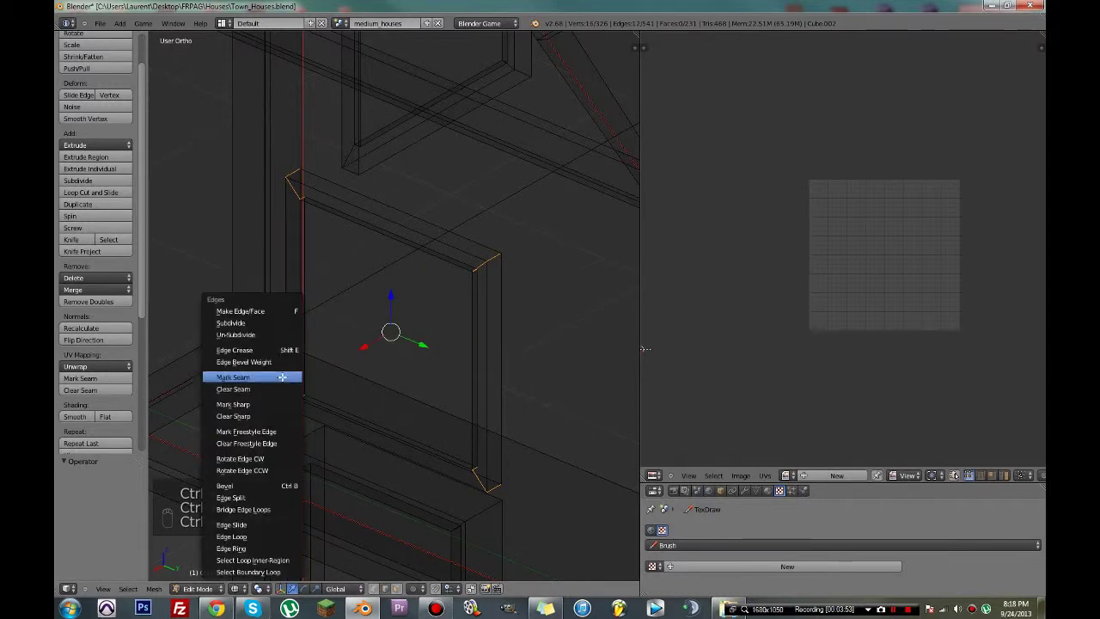
left_click(283, 377)
- Select the four corner edge sets of an upper side-wall window frame, mark them as seams and save the file
scroll(504, 442, "down", 3)
middle_click_drag(504, 442, 195, 465, "shift")
scroll(405, 444, "up", 2)
middle_click_drag(465, 393, 390, 415, "shift")
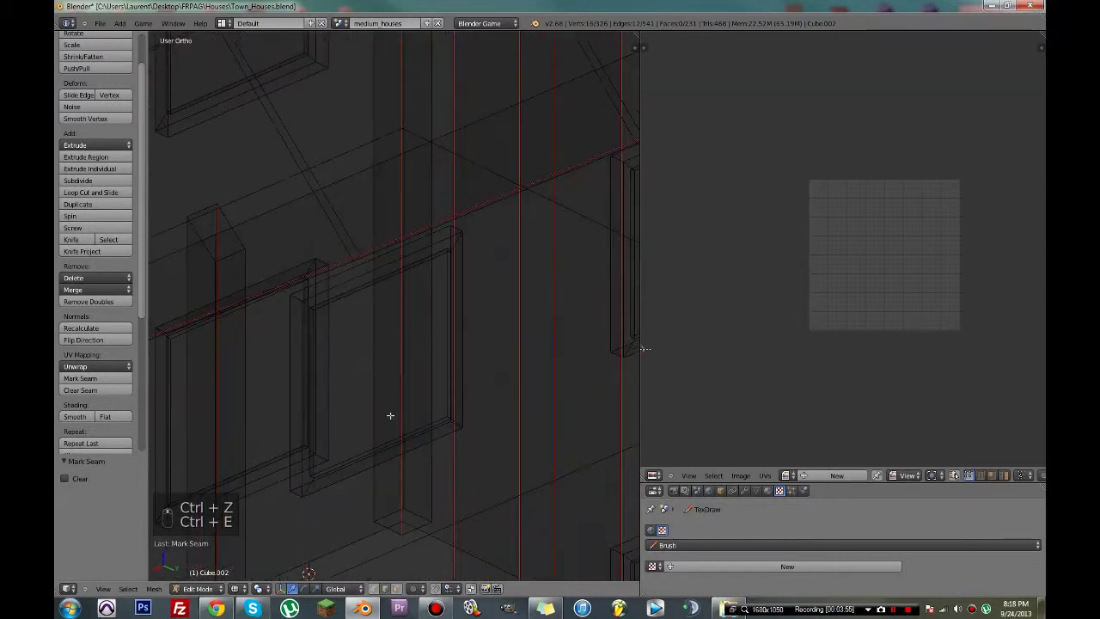
right_click(300, 297, "alt")
right_click(300, 297, "alt")
right_click(300, 300, "alt")
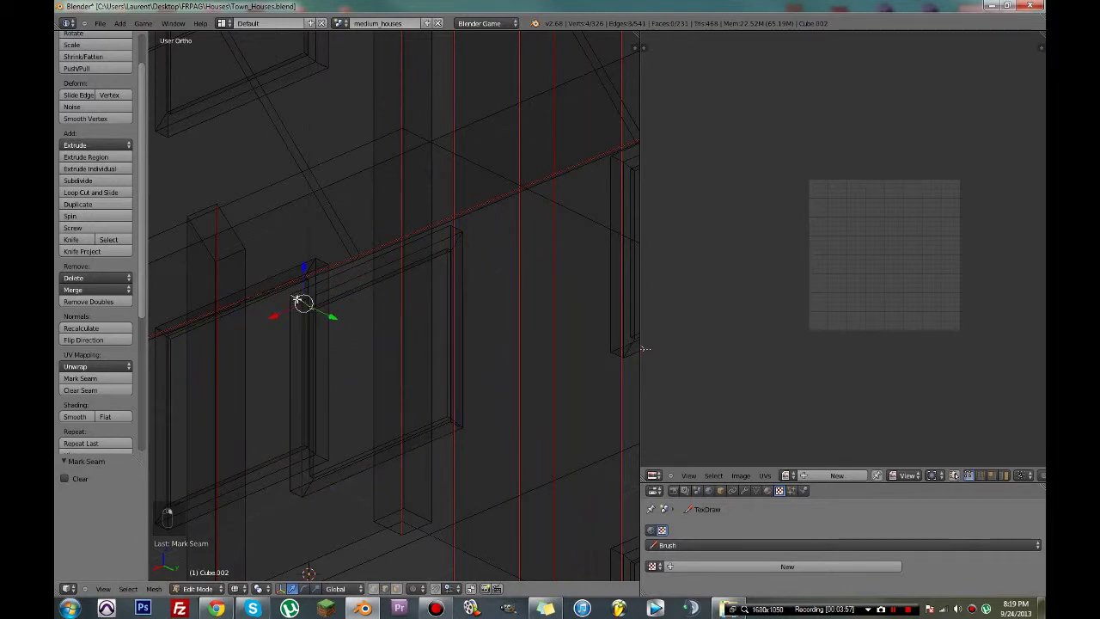
right_click(459, 427, "alt+shift")
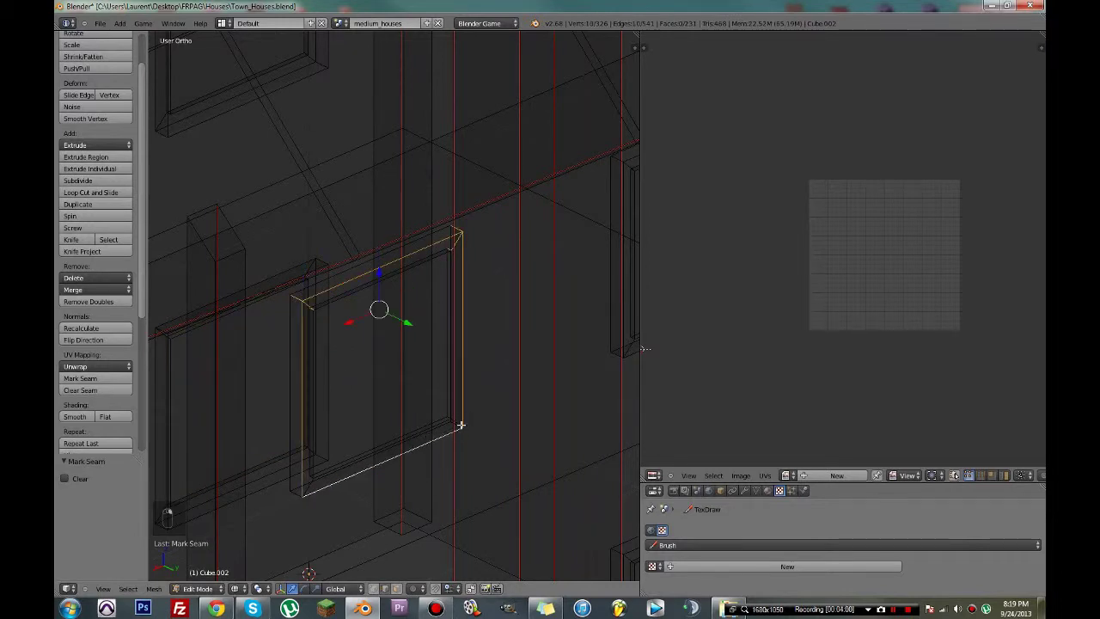
key("ctrl+z")
right_click(311, 490, "alt+shift")
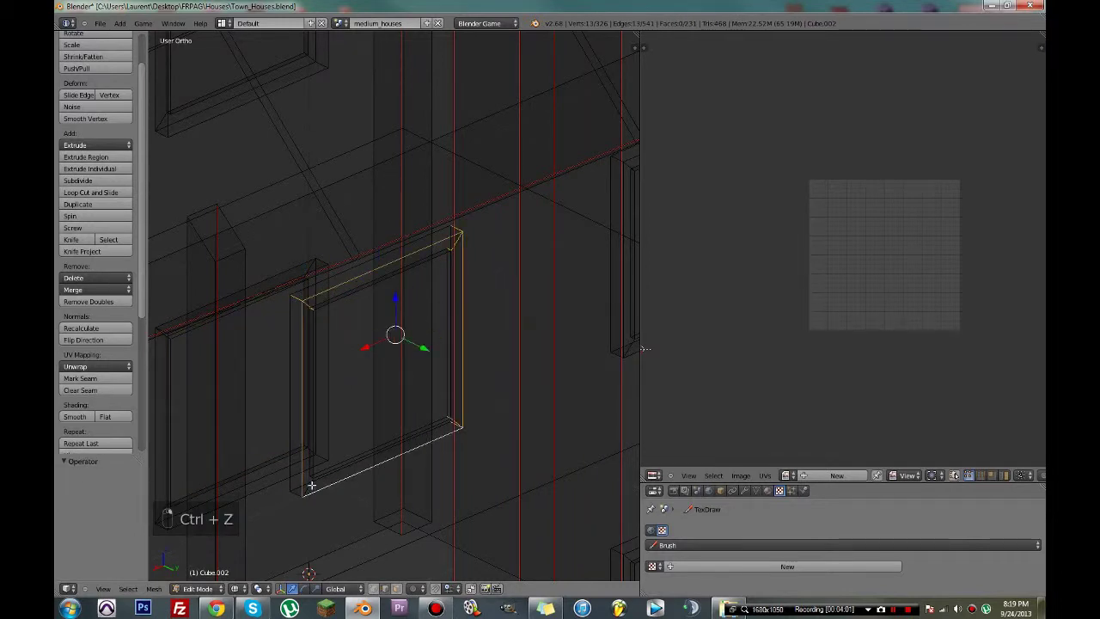
key("ctrl+z")
key("u")
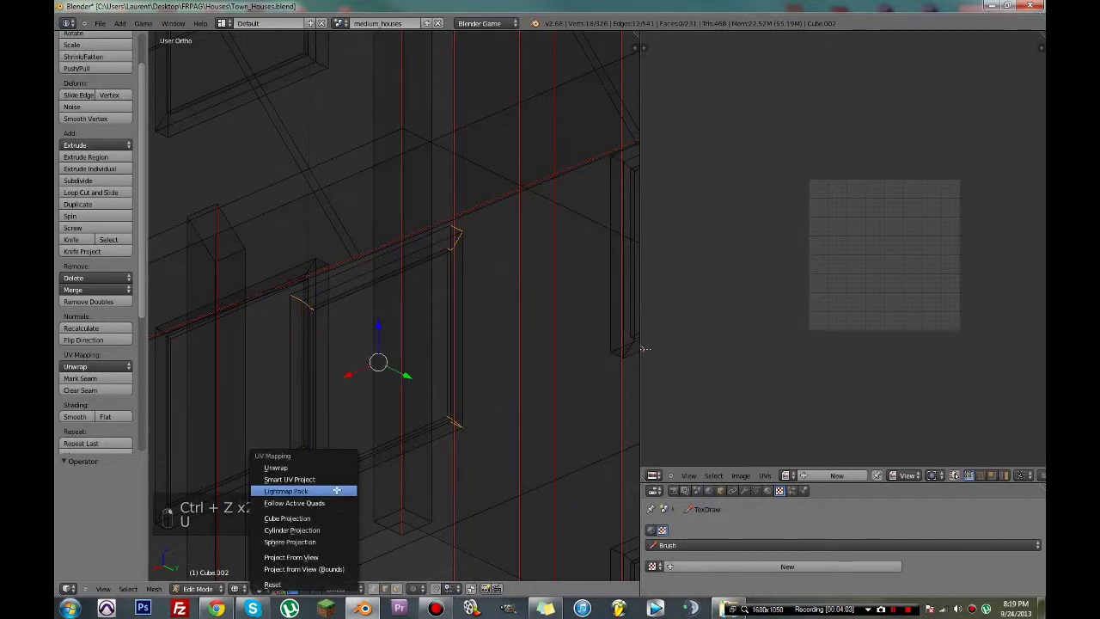
key("ctrl+e")
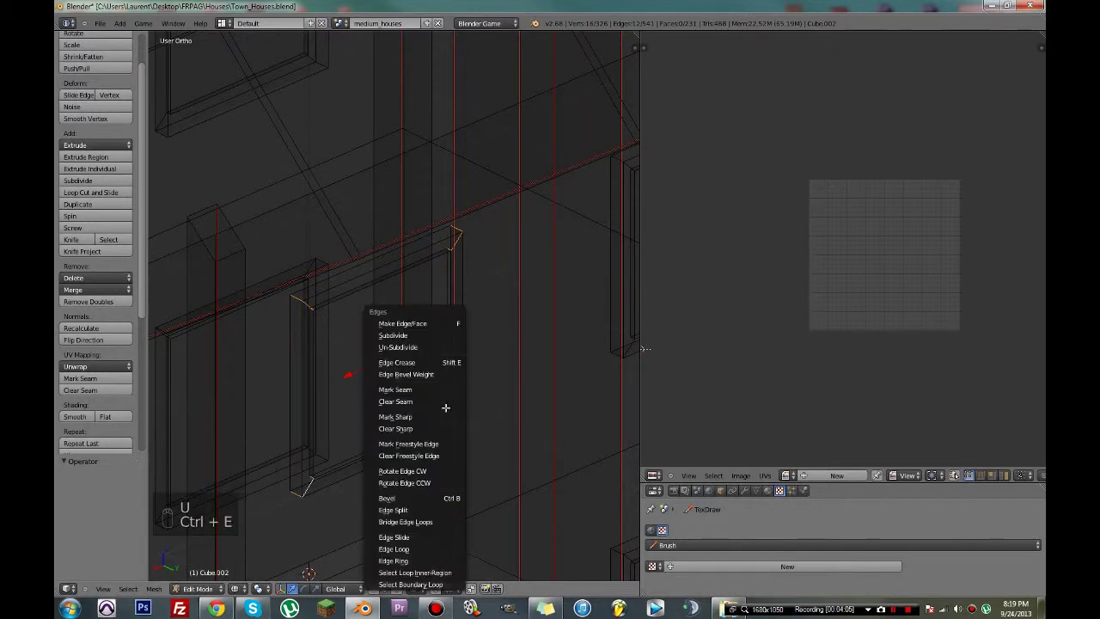
left_click(413, 389)
key("ctrl+s")
left_click(415, 390)
scroll(423, 383, "down", 4)
middle_click_drag(424, 381, 371, 352)
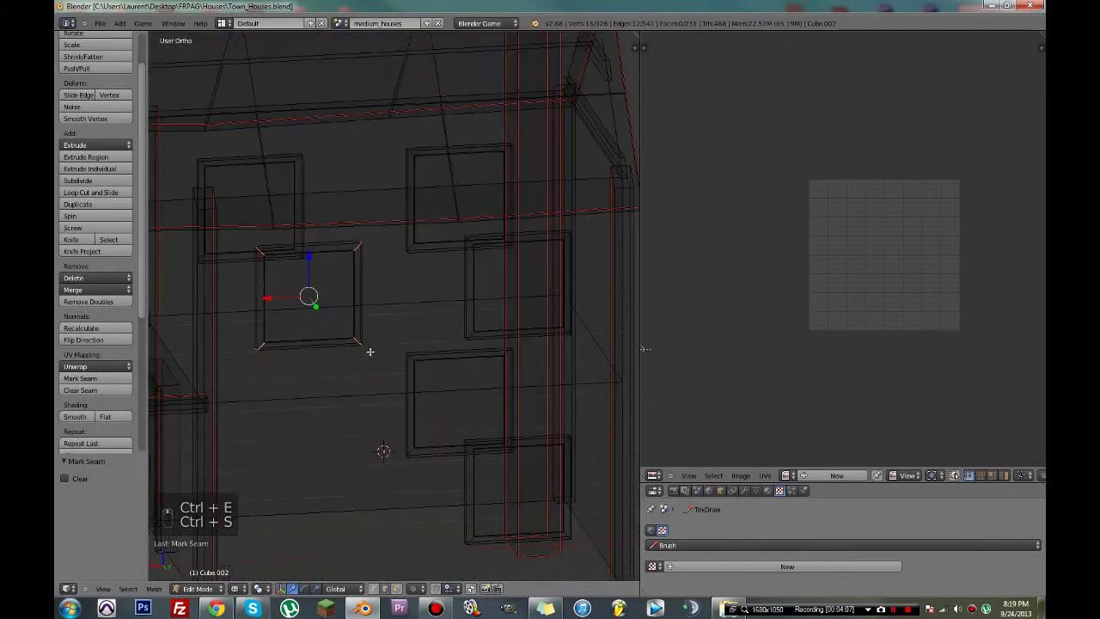
- Select the four corner edge sets of the adjacent window frame in the same side-wall row and mark them as seams
middle_click_drag(439, 332, 447, 272)
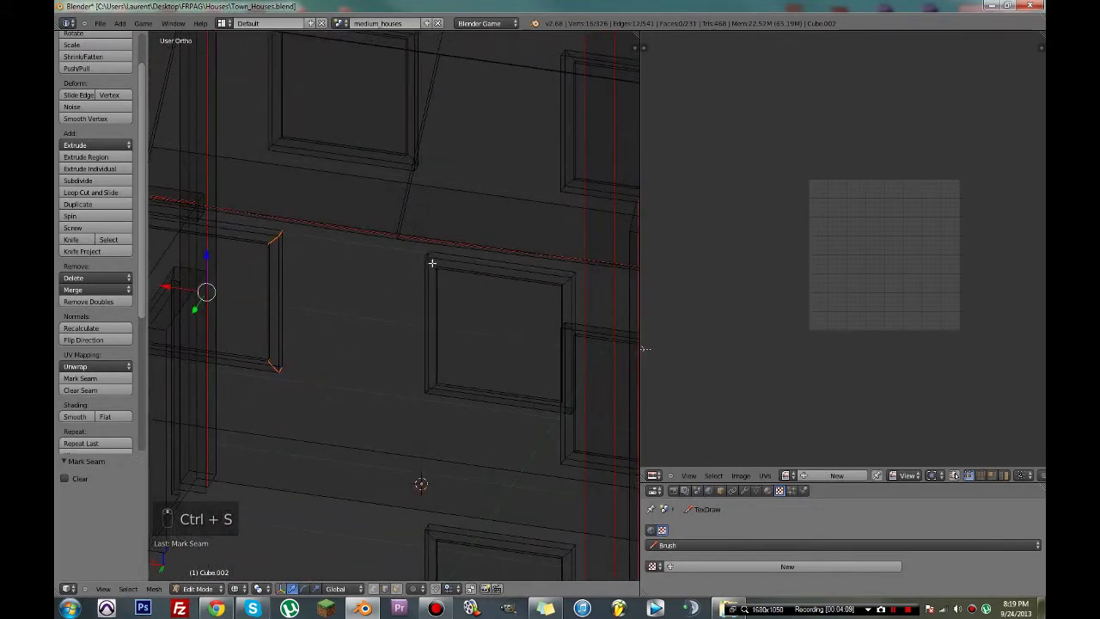
right_click(432, 262)
right_click(565, 407, "alt+shift")
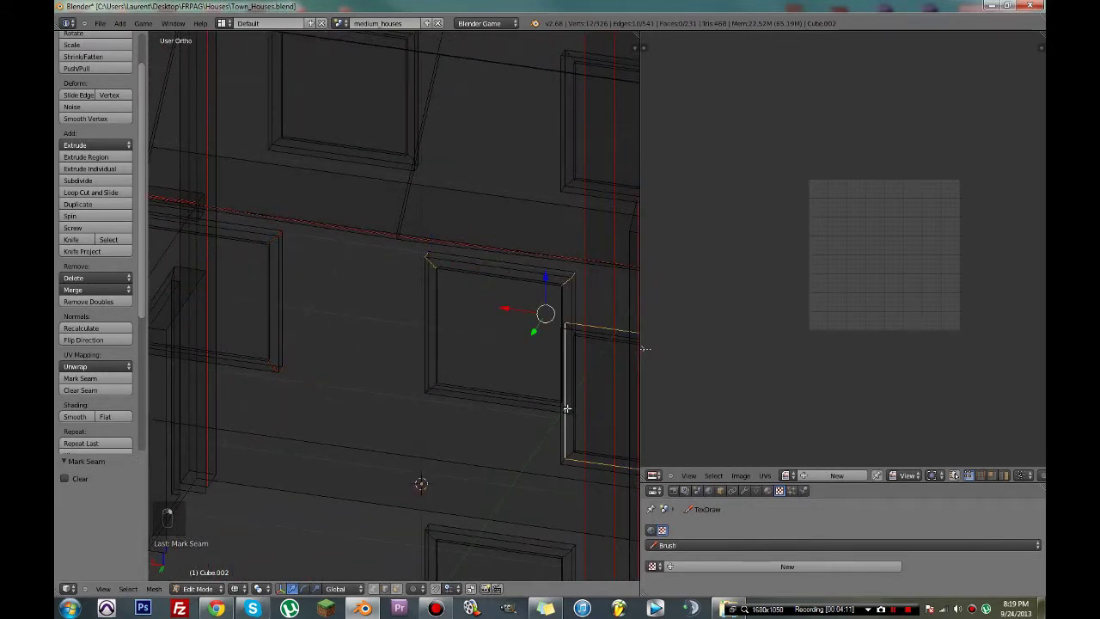
key("ctrl+z")
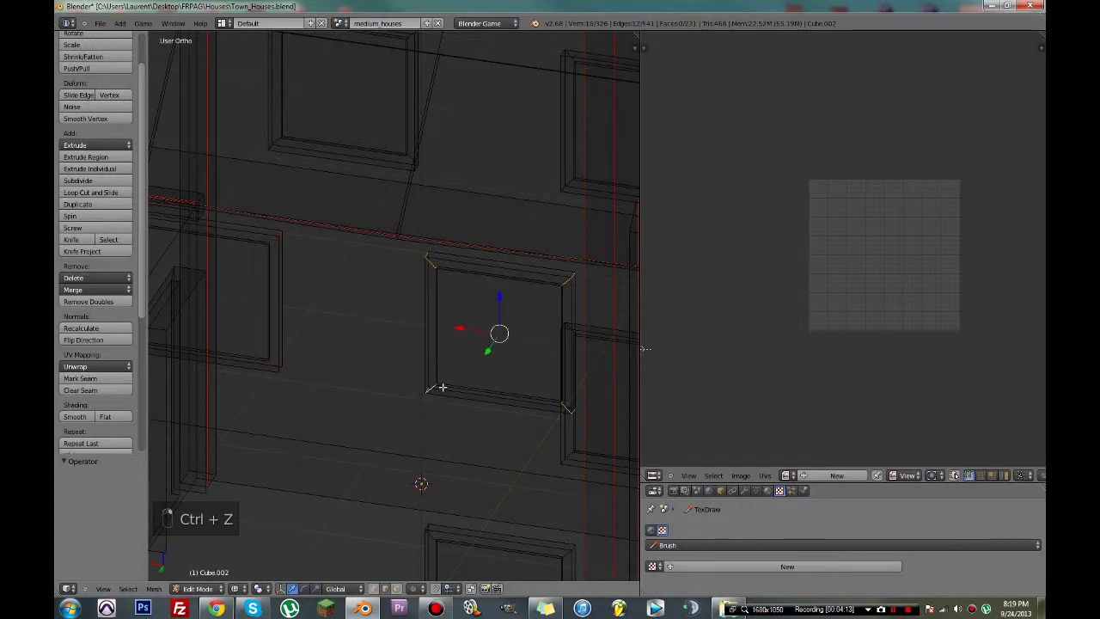
key("ctrl+e")
left_click(441, 387)
- Mark the corner edges of the window frame directly below as seams and save over Town_Houses.blend
scroll(439, 391, "down", 4)
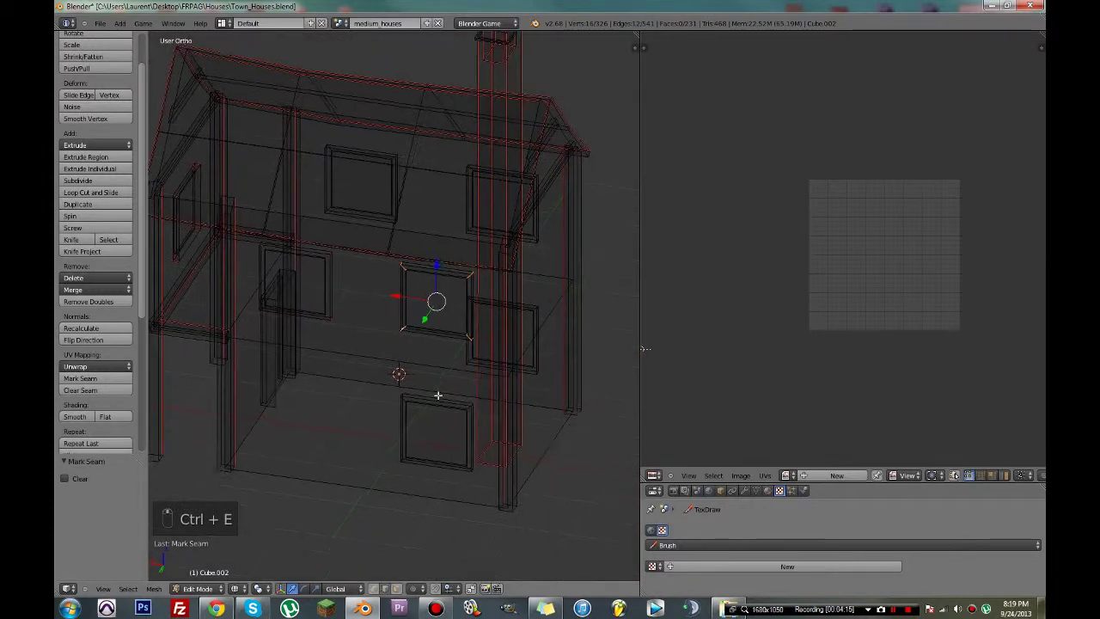
scroll(438, 396, "up", 3)
right_click(452, 419, "alt")
right_click(342, 417, "alt+shift")
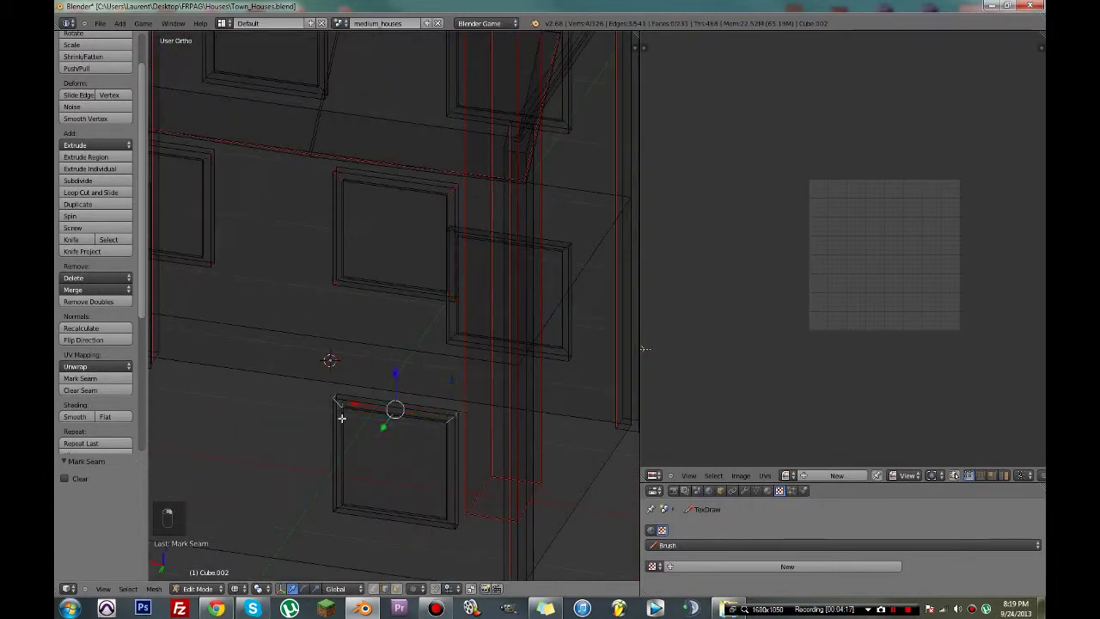
key("ctrl+e")
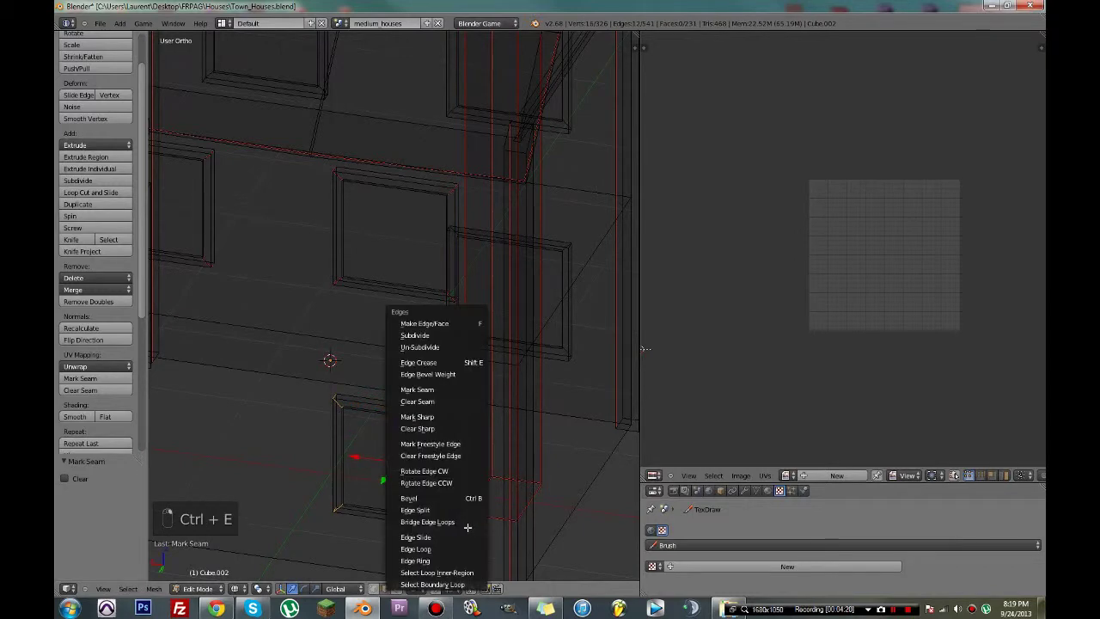
left_click(412, 390)
key("ctrl+s")
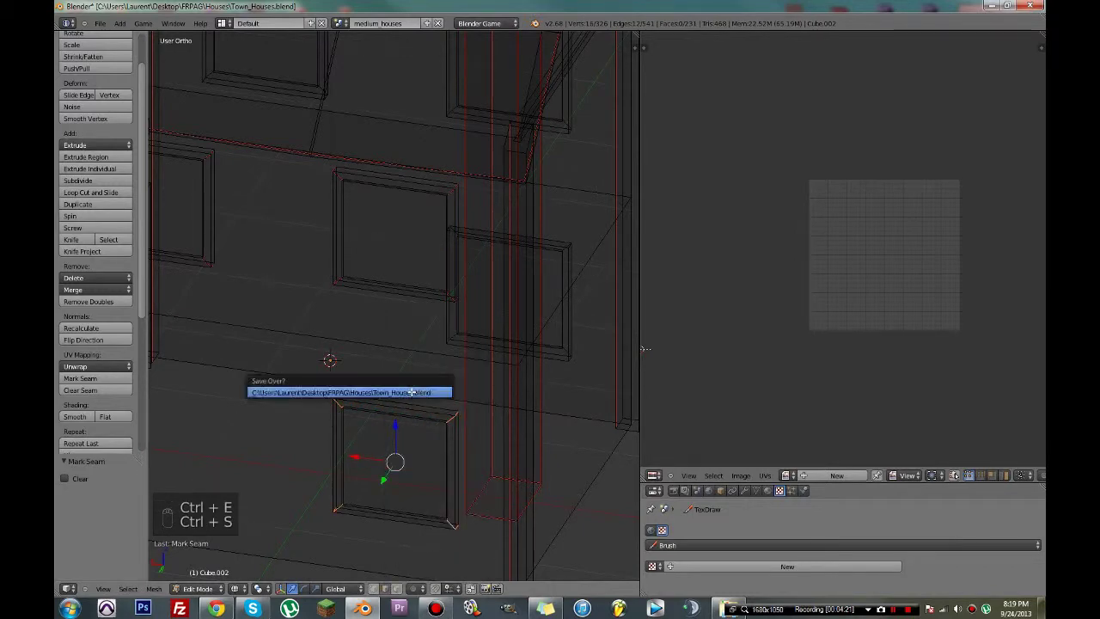
left_click(411, 392)
- On the opposite side wall, mark the two upper corner edge sets of the window frame farther from the chimney as seams
scroll(411, 392, "down", 3)
middle_click_drag(353, 414, 455, 396)
scroll(455, 306, "up", 4)
middle_click_drag(455, 306, 488, 331)
right_click(488, 331, "alt")
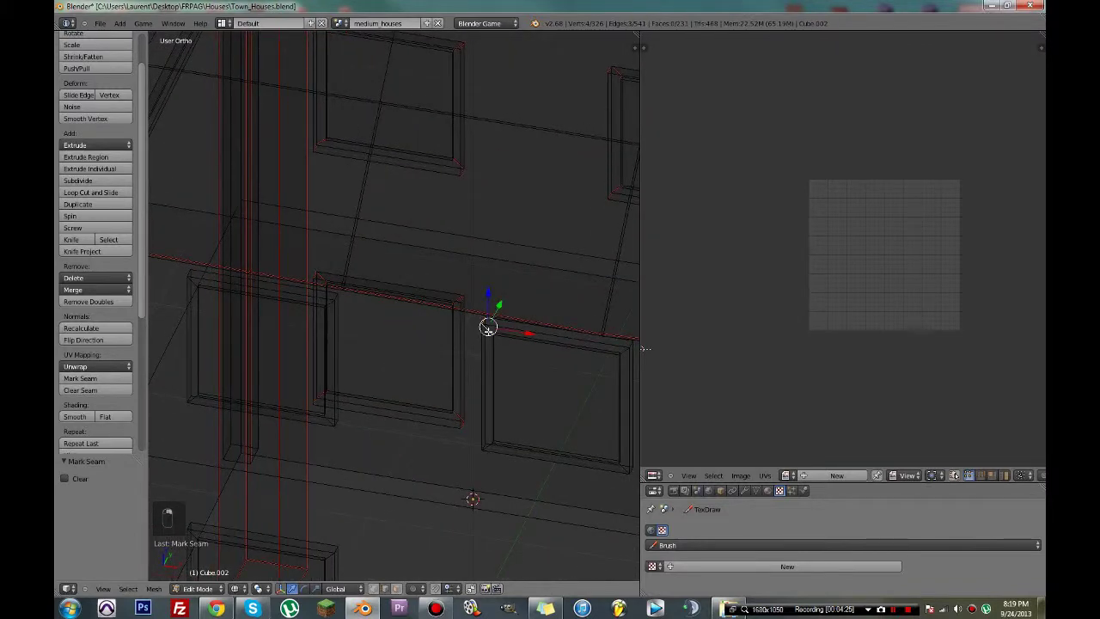
key("ctrl+e")
left_click(488, 331)
key("ctrl+e")
left_click(608, 466)
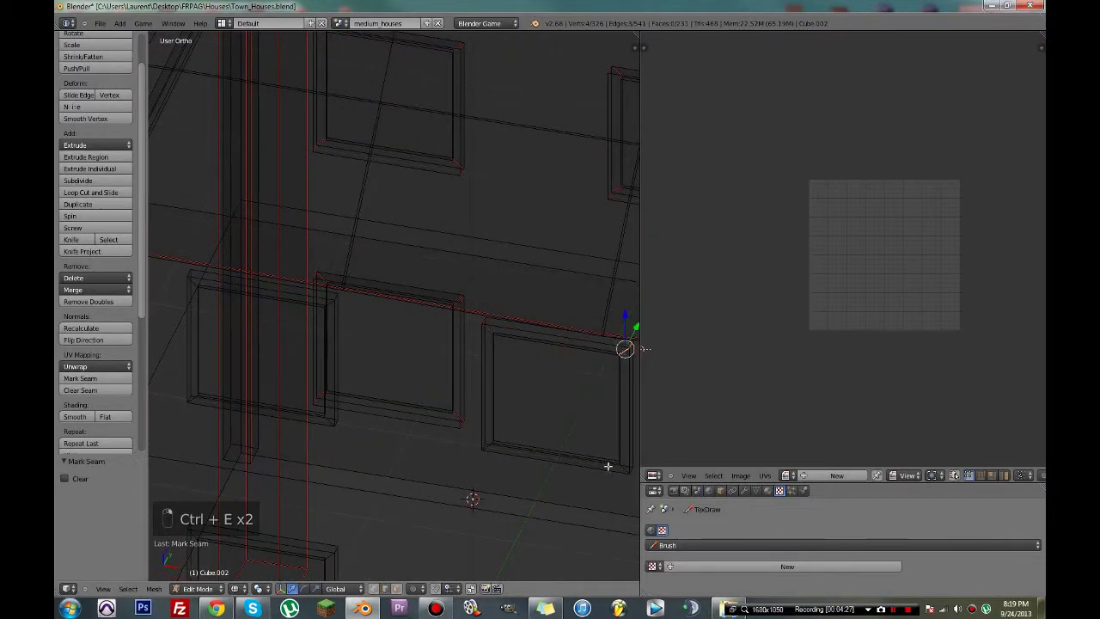
- Select the two lower corner edge sets of that same window frame and mark them as seams
right_click(613, 466, "alt")
right_click(626, 470, "alt")
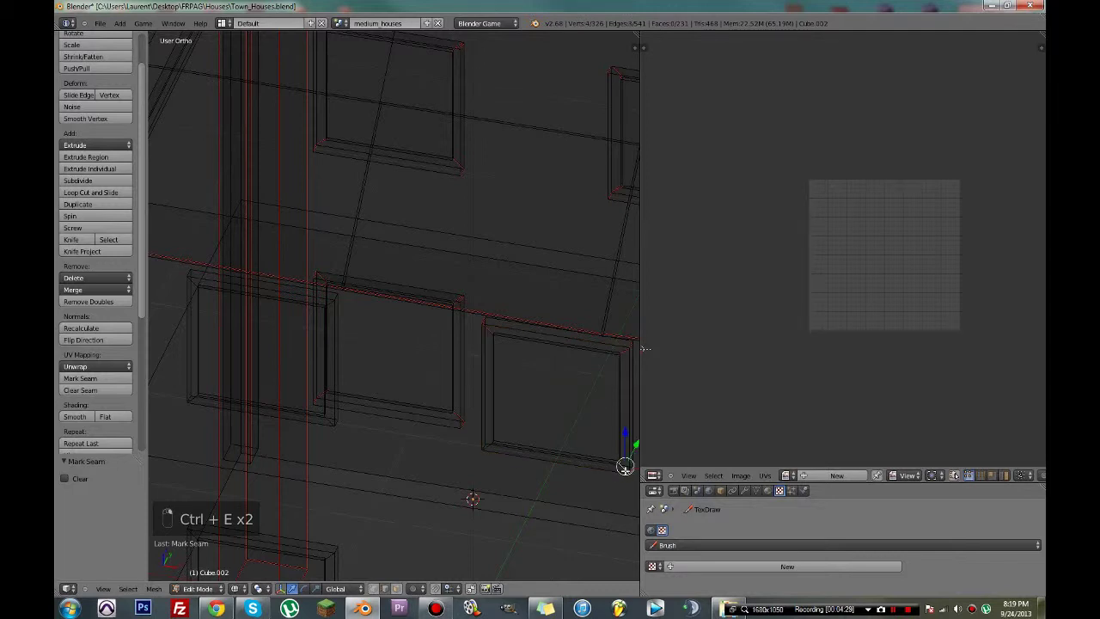
right_click(486, 450, "alt+shift")
key("ctrl+z")
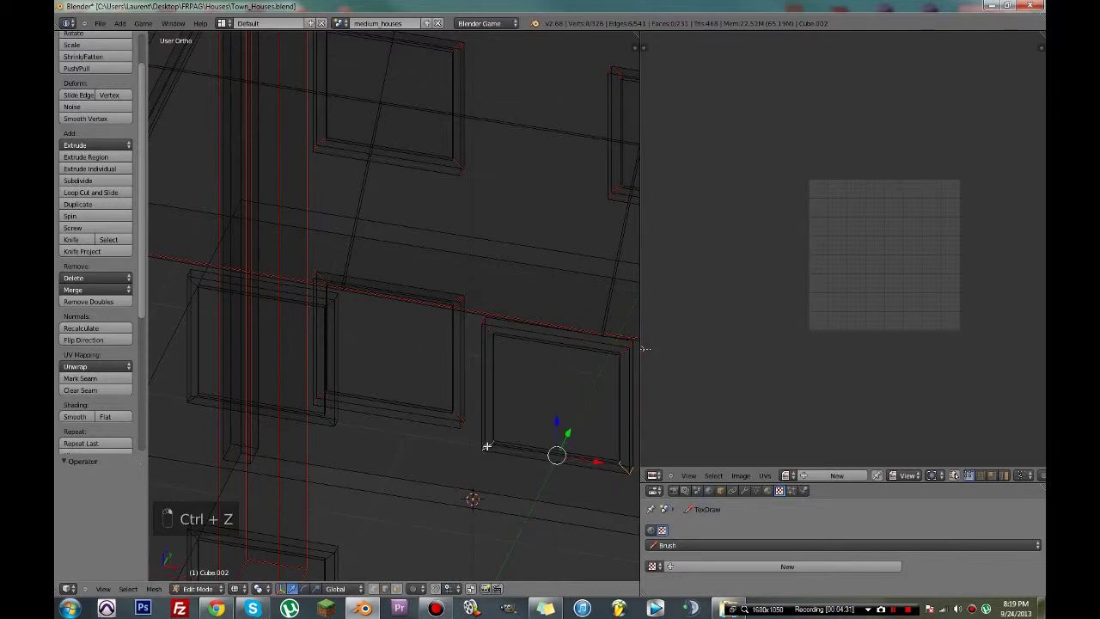
key("ctrl+e")
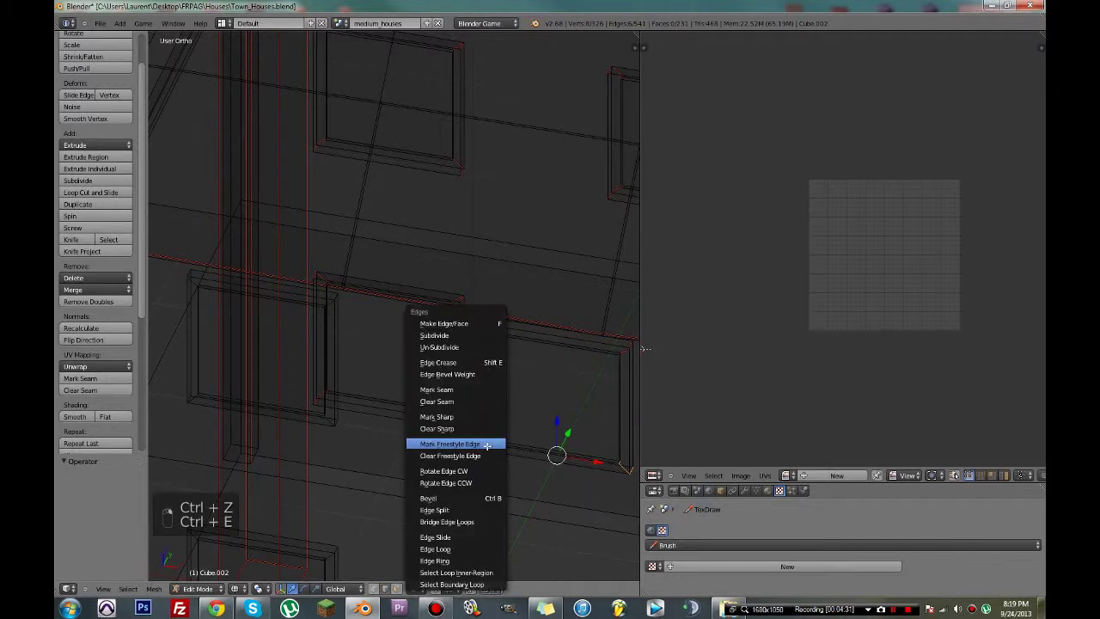
left_click(449, 389)
- Select all four corner edge sets of the window frame beside the chimney on this wall and mark them as seams
middle_click_drag(361, 438, 467, 401)
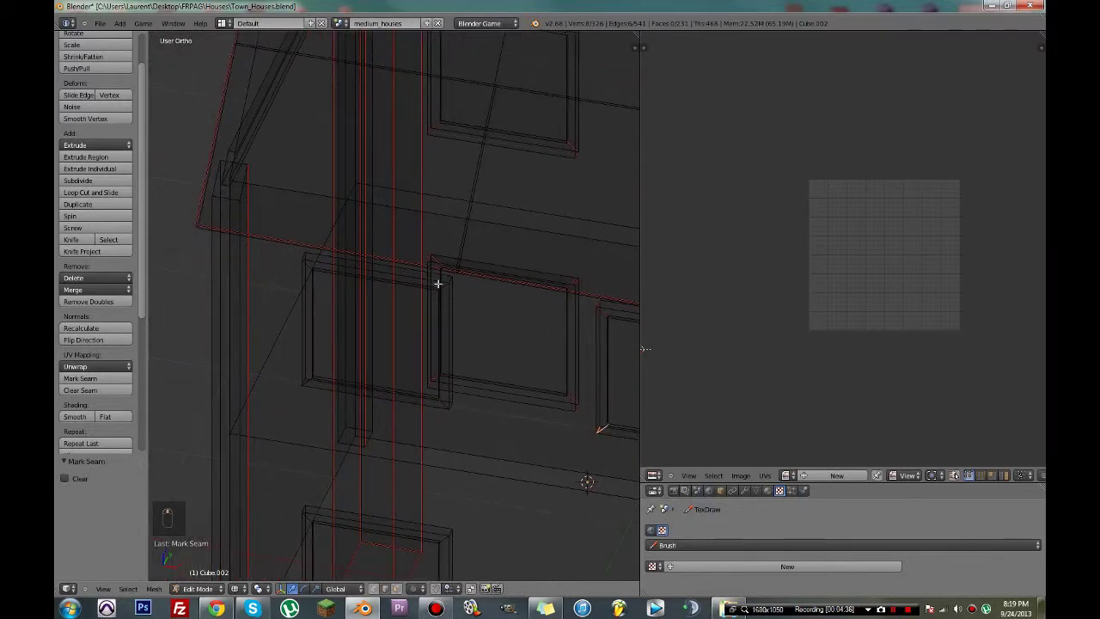
right_click(446, 312, "alt")
right_click(445, 285)
right_click(307, 263, "alt+shift")
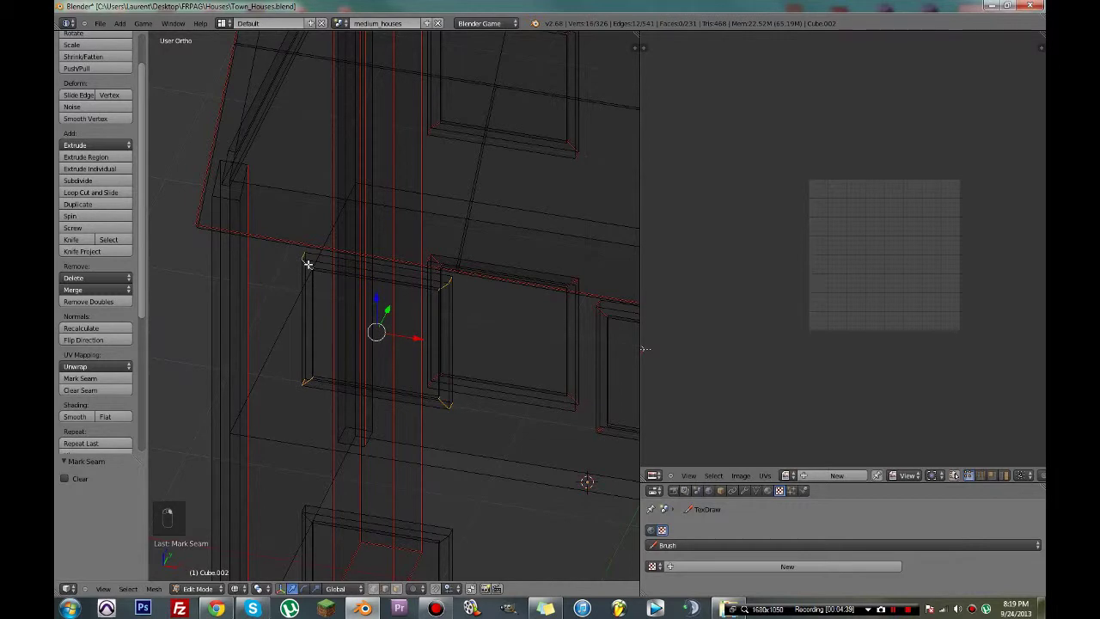
key("ctrl+e")
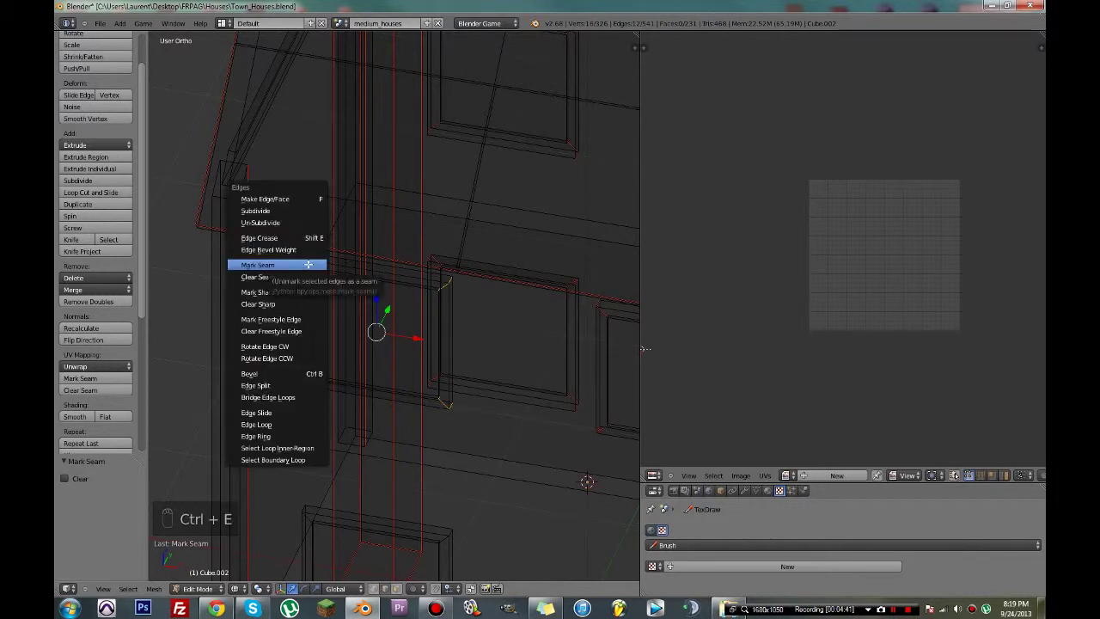
left_click(308, 265)
- Switch to Chrome and open gametextures.com
left_click(214, 609)
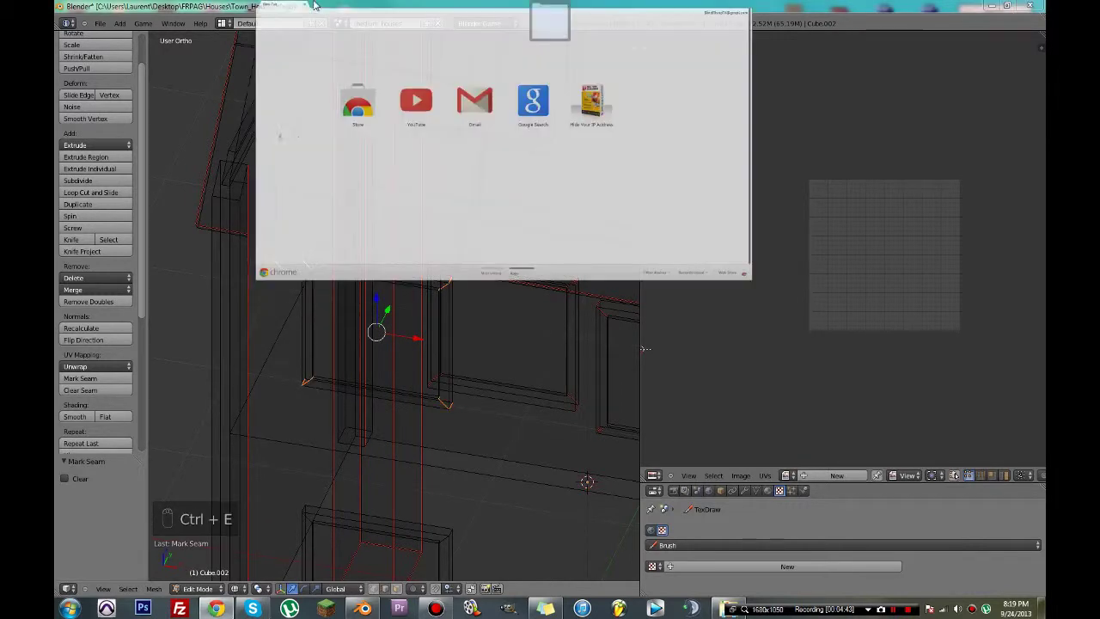
type("ga")
key("Return")
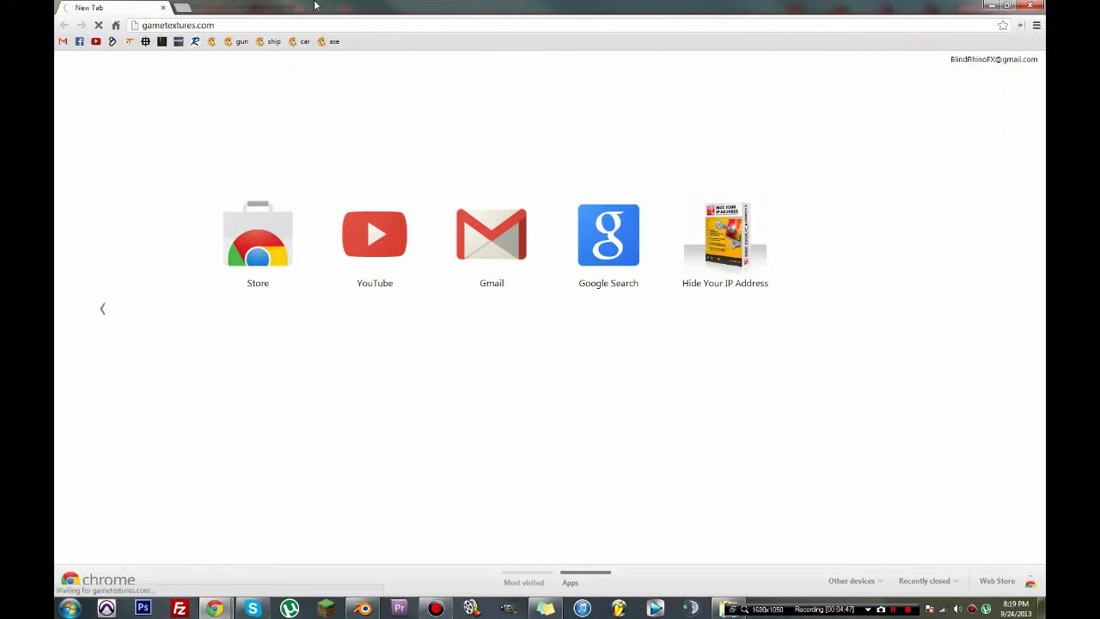
- Look over the GameTextures home page, including its newest architectural textures and the enlarged preview of Generic Brass Texture
scroll(374, 136, "down", 5)
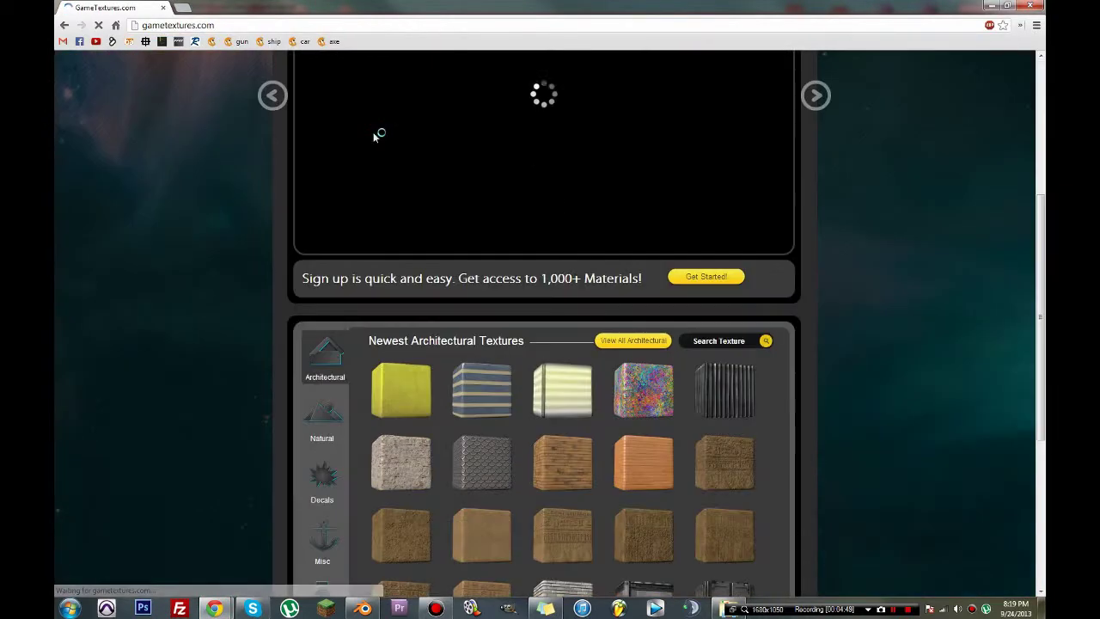
scroll(374, 136, "down", 3)
scroll(374, 136, "up", 6)
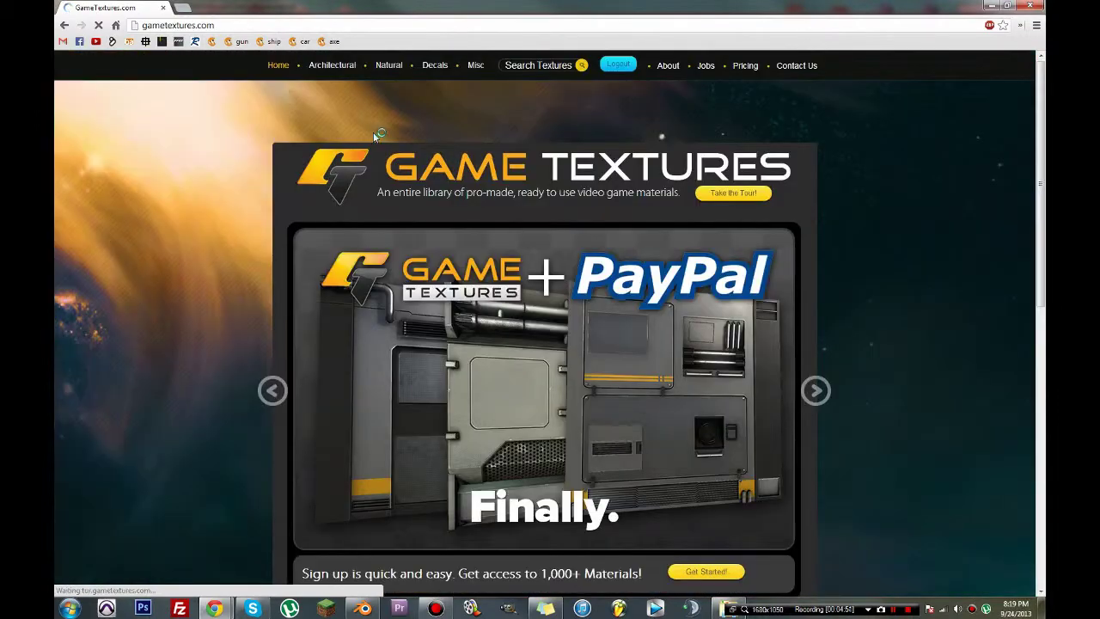
scroll(373, 132, "down", 5)
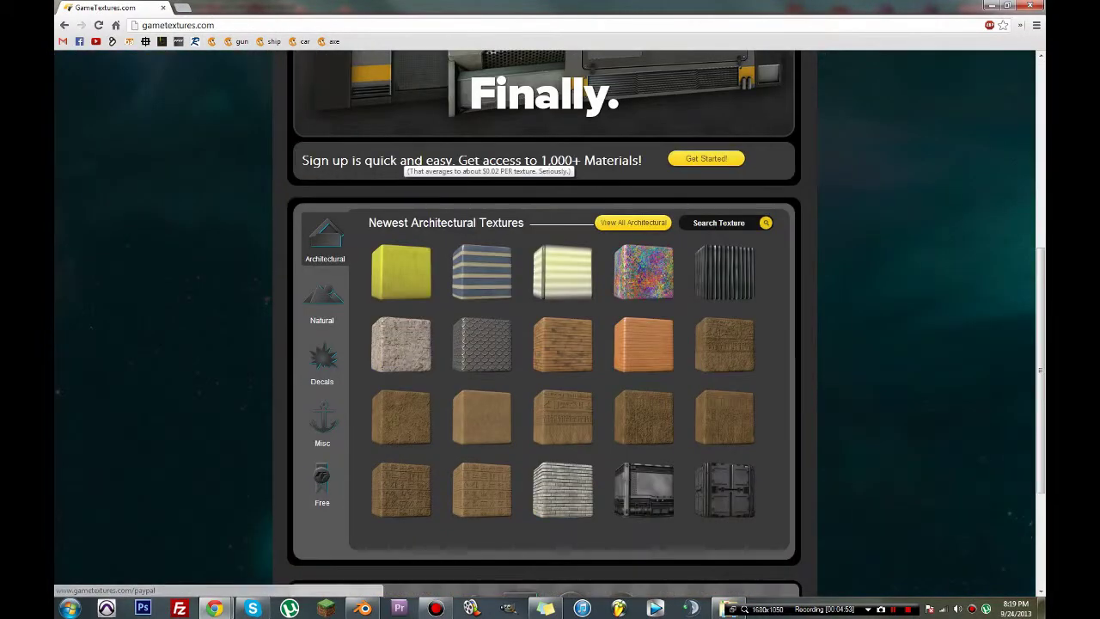
scroll(481, 160, "down", 3)
scroll(651, 188, "up", 3)
mouse_move(395, 298)
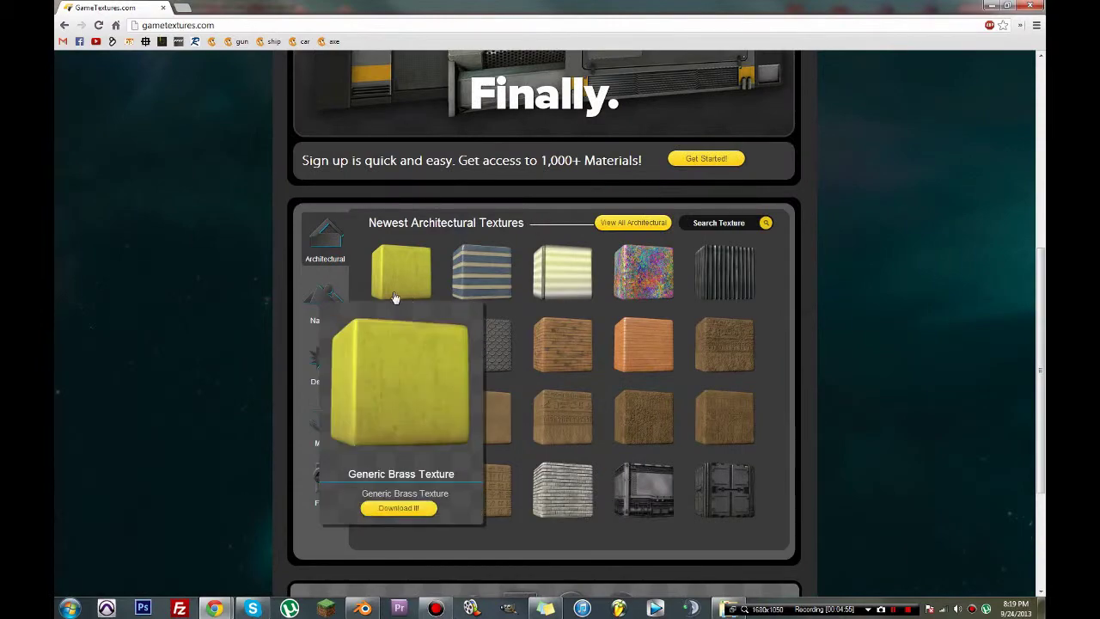
scroll(349, 307, "up", 5)
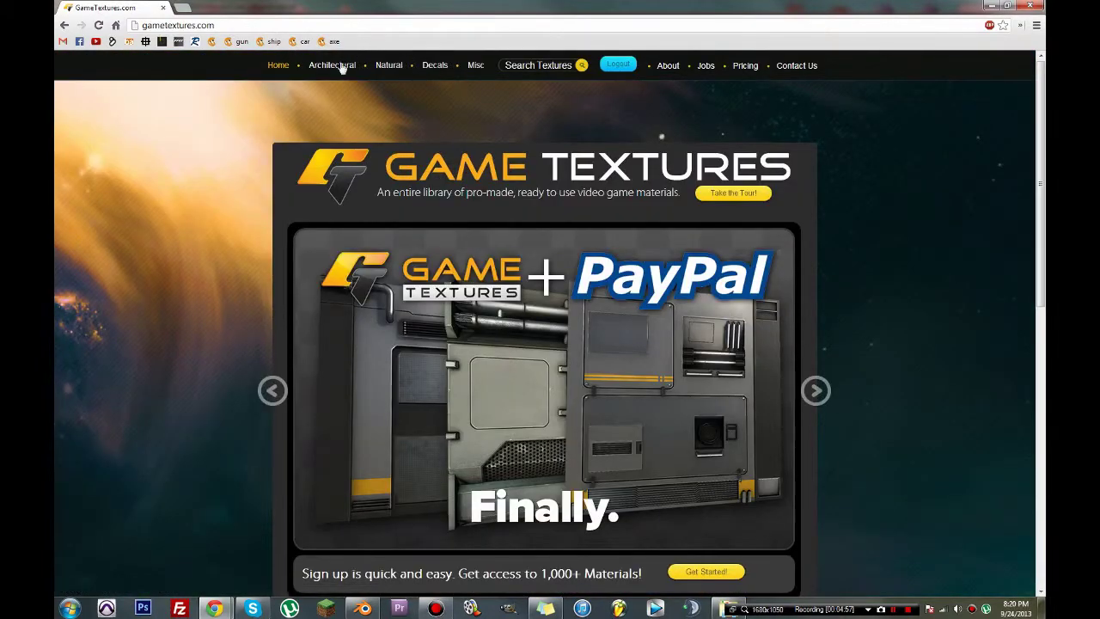
scroll(342, 69, "down", 5)
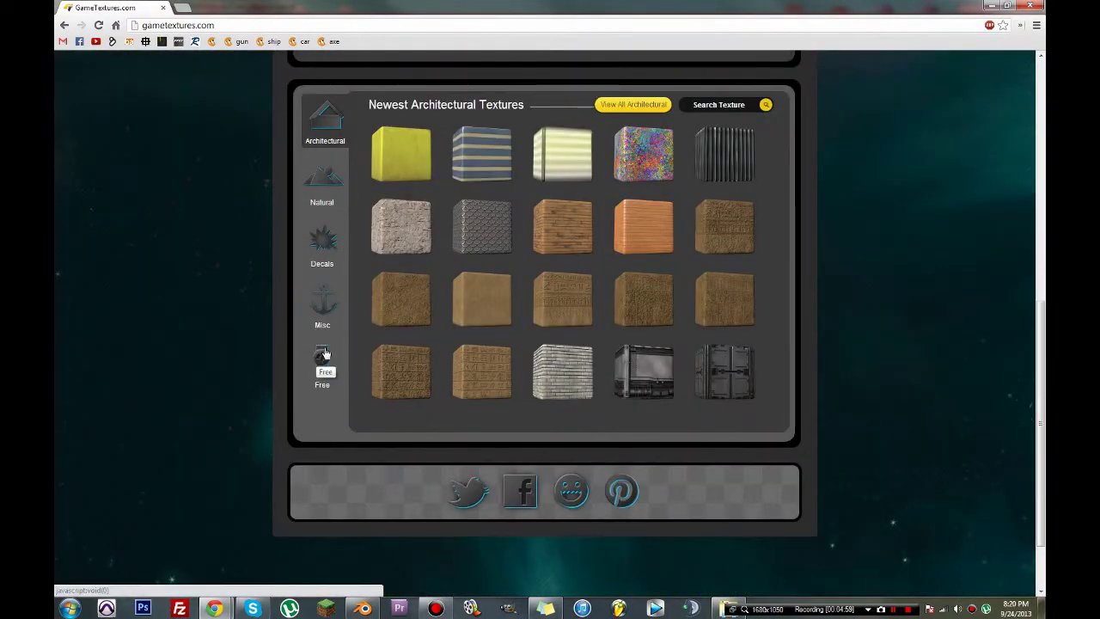
- Show the Natural category, view all natural textures and open the Layered Rock Wall texture page
left_click(322, 178)
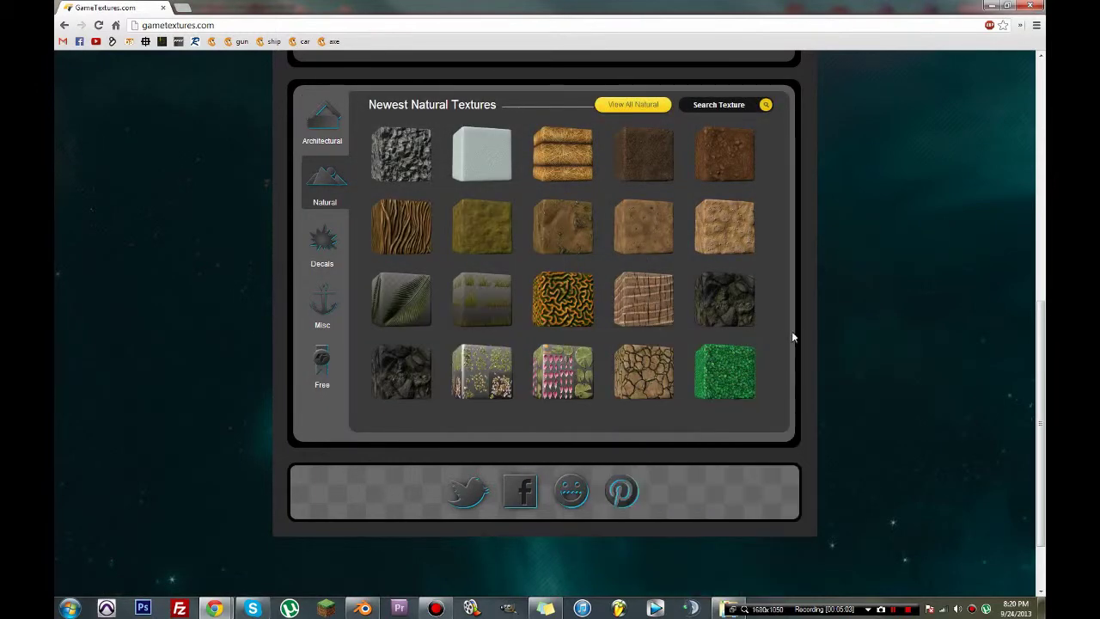
left_click(659, 107)
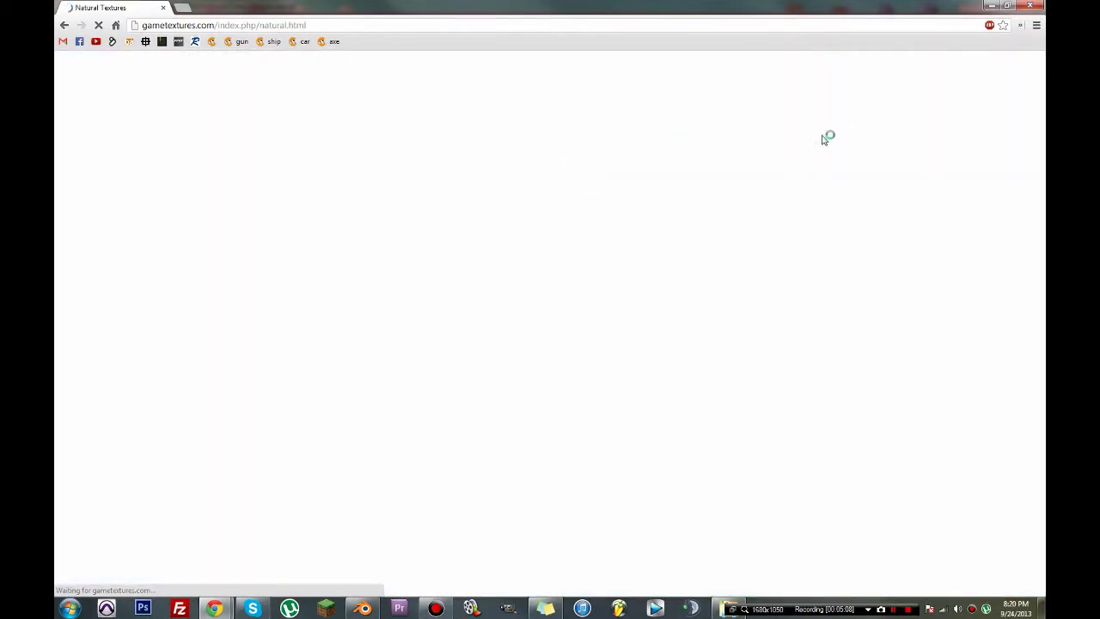
scroll(583, 191, "down", 6)
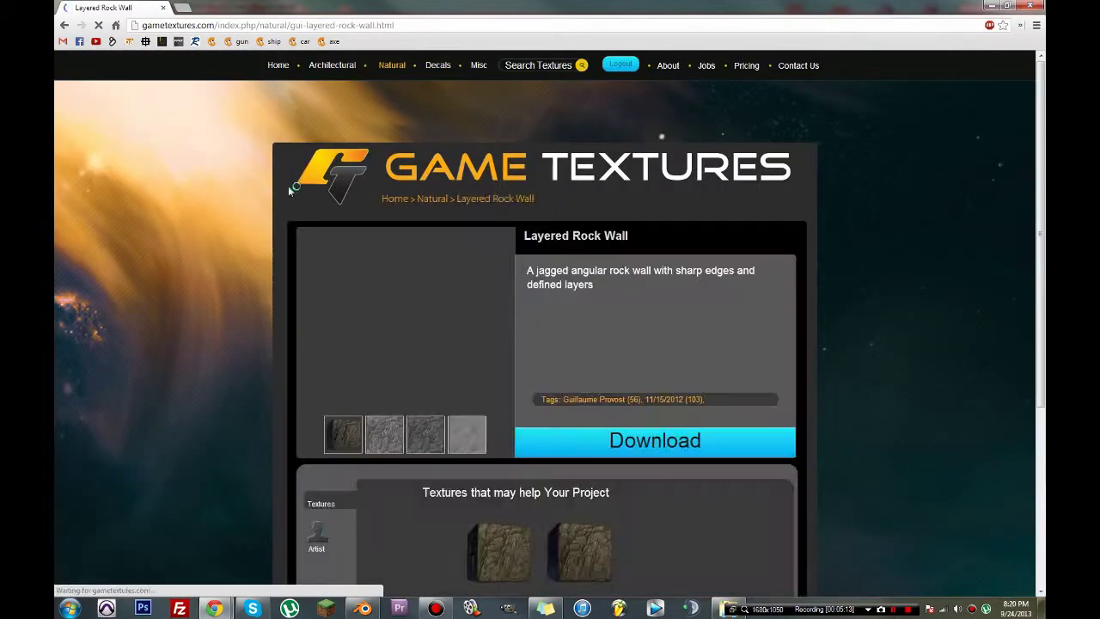
- Examine the Layered Rock Wall preview images one after another, including its grey surface maps and both normal maps
scroll(432, 233, "down", 2)
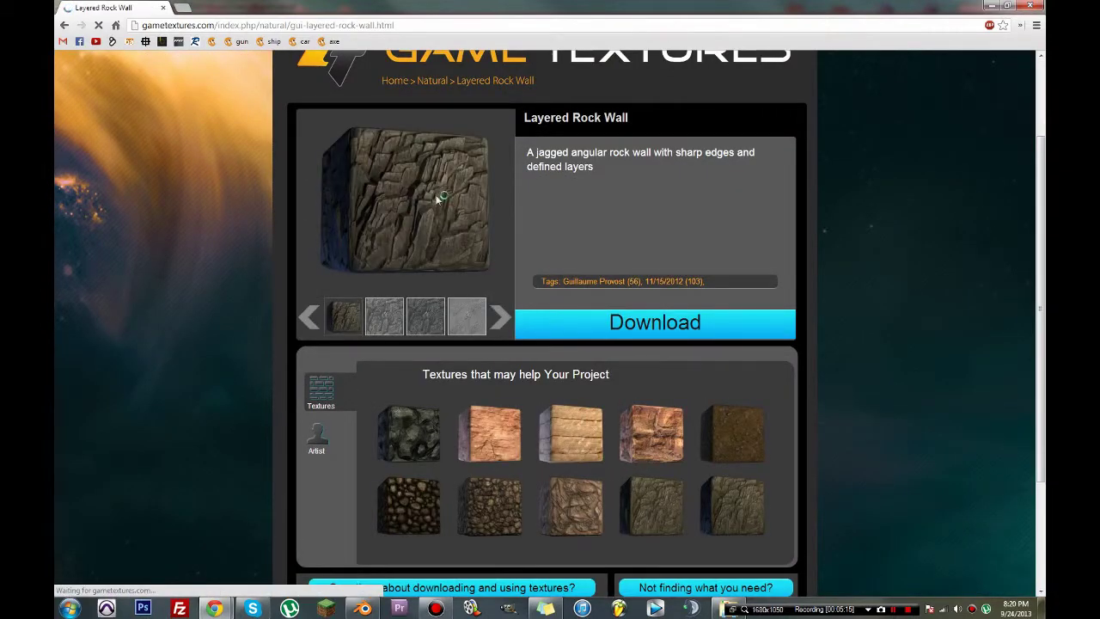
scroll(361, 207, "up", 1)
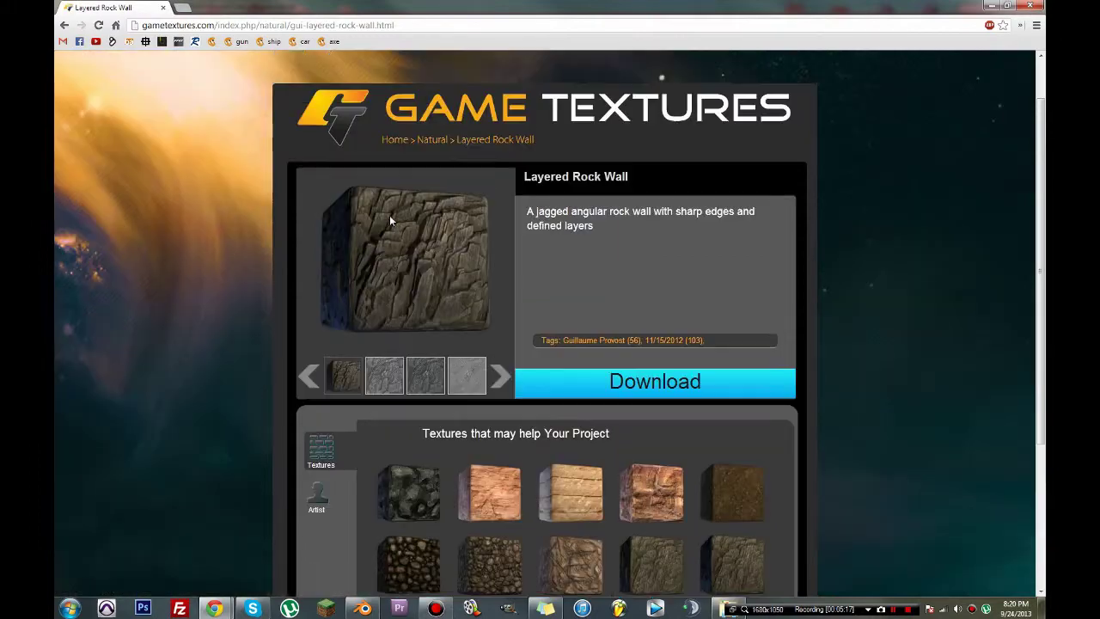
left_click(376, 371)
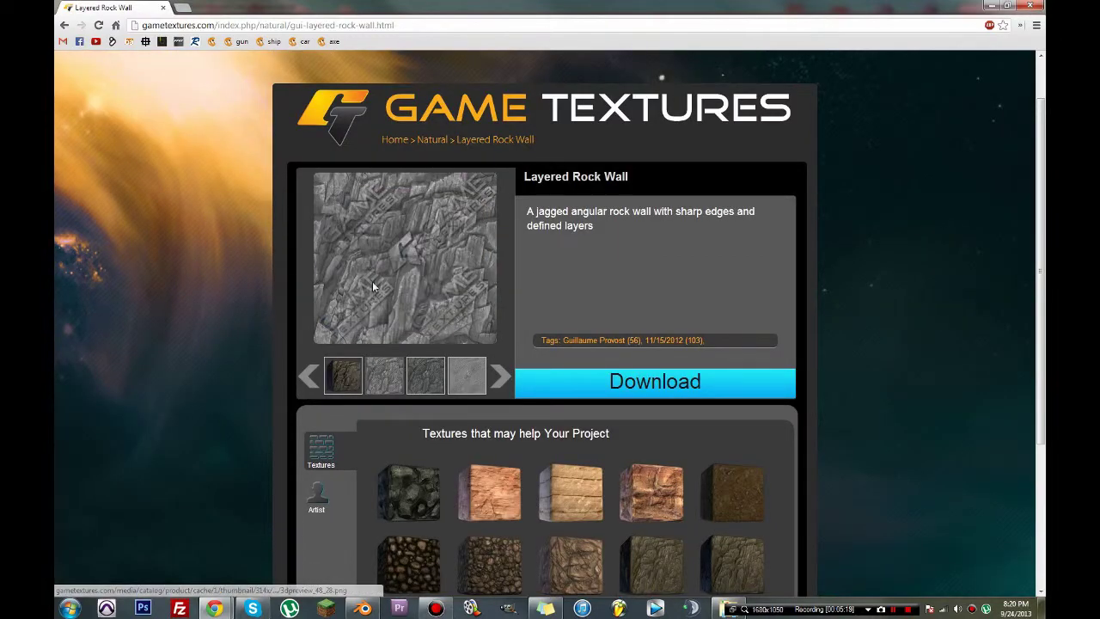
left_click(425, 378)
scroll(444, 375, "down", 2)
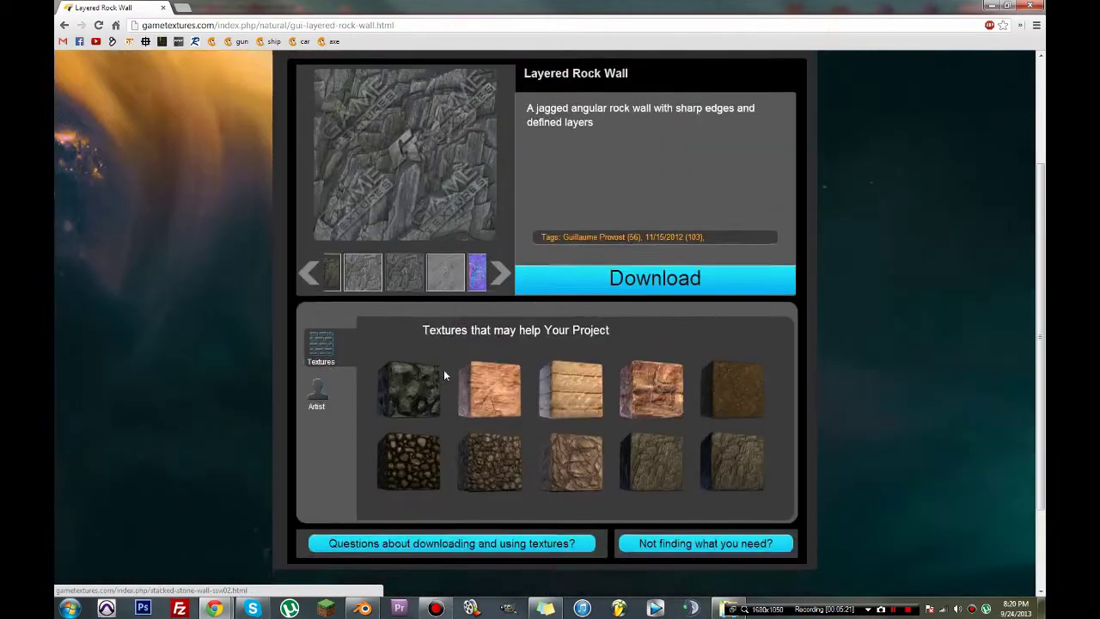
scroll(443, 375, "up", 3)
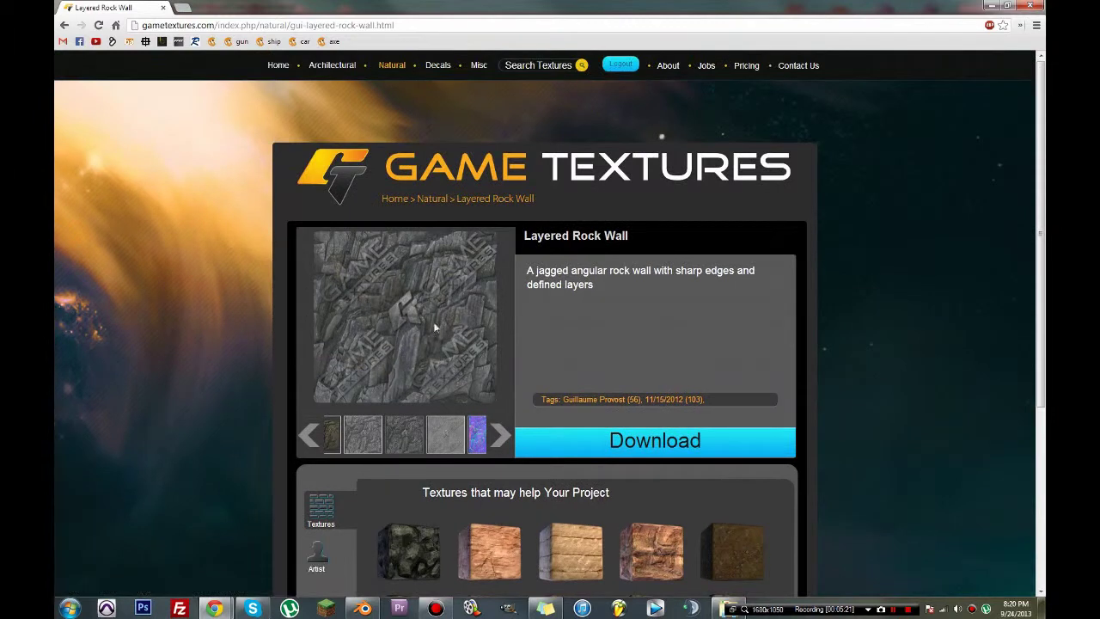
left_click(369, 439)
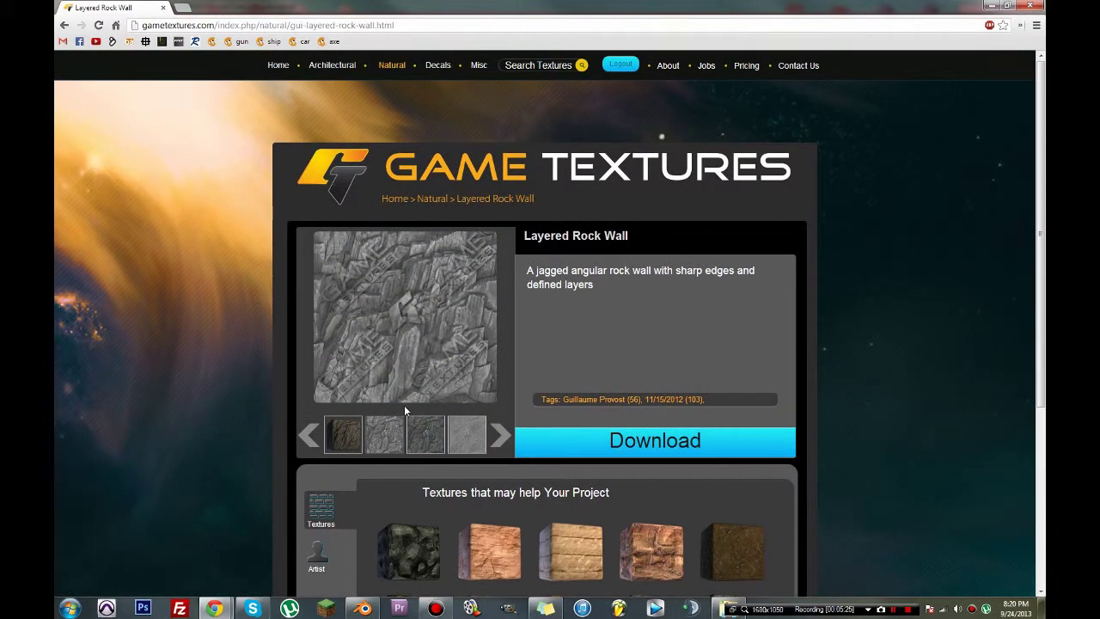
left_click(459, 441)
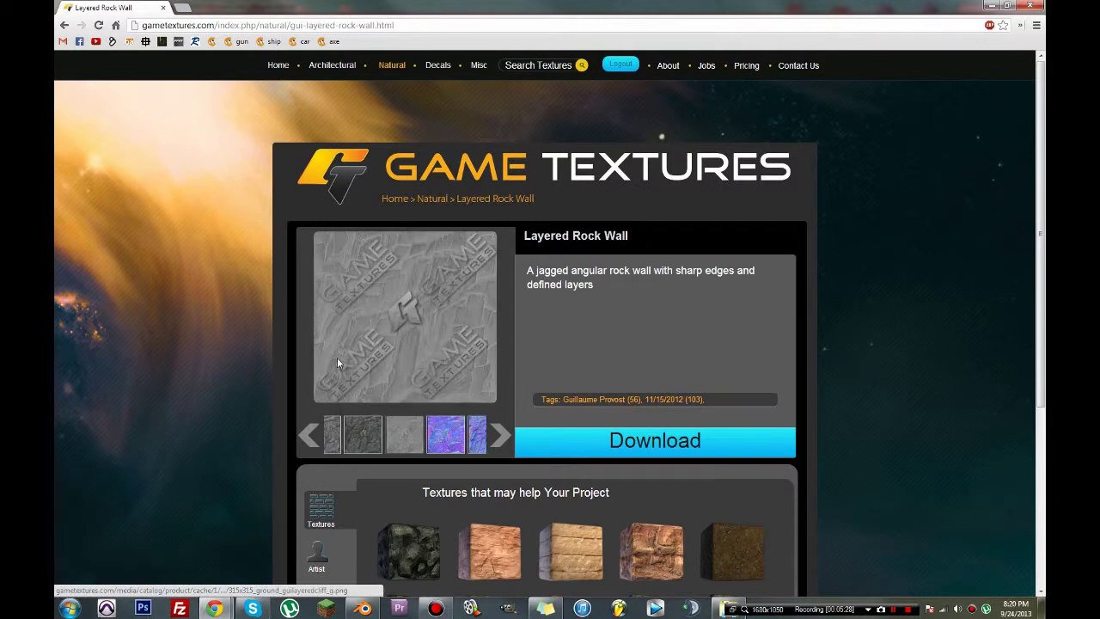
left_click(442, 437)
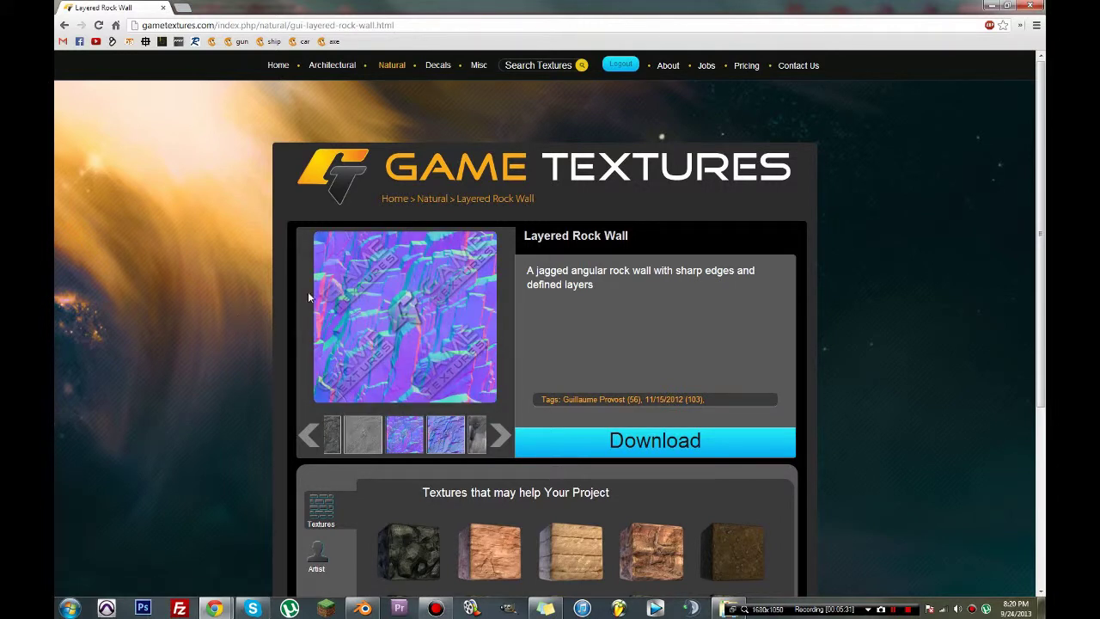
left_click(442, 436)
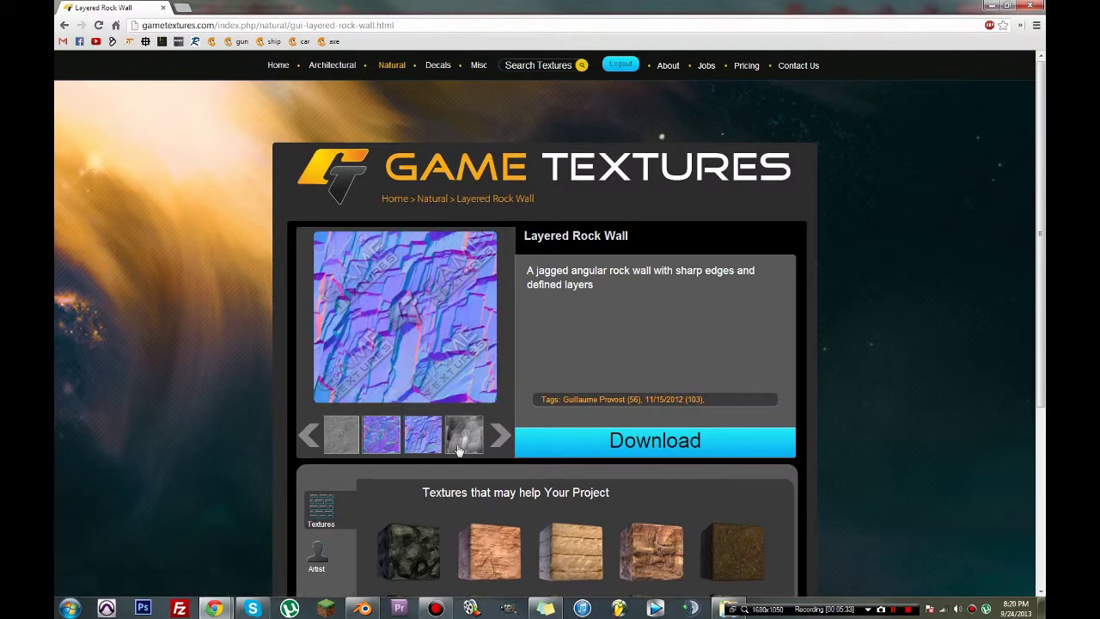
- Examine the Layered Rock Wall height map, grey surface maps and rendered cube preview, plus the suggested textures for the project
left_click(375, 432)
left_click(480, 437)
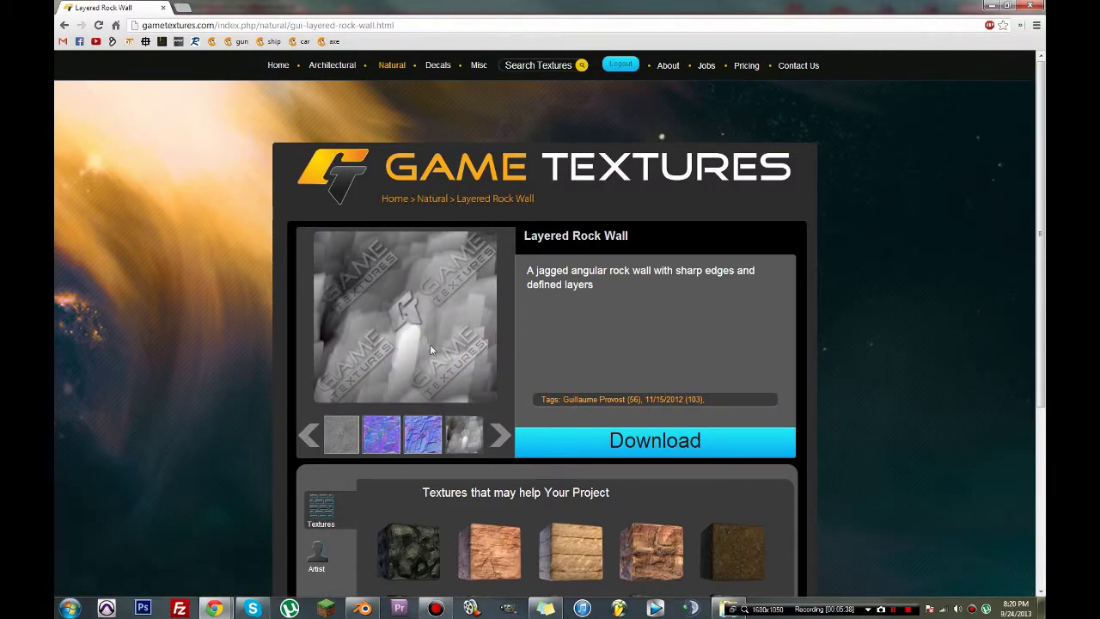
left_click(344, 434)
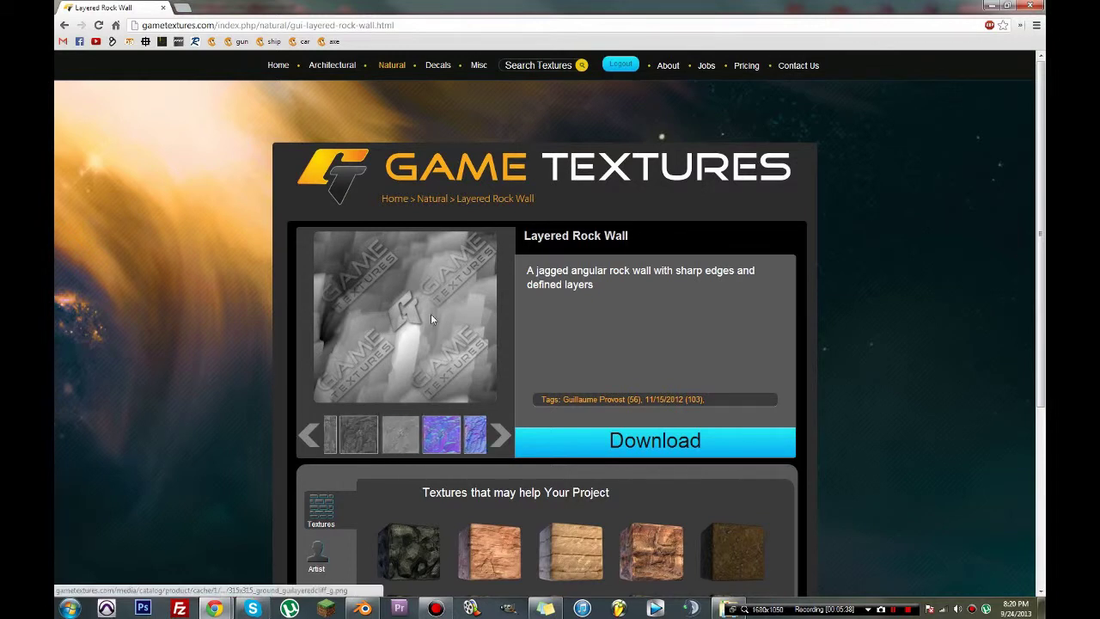
left_click(365, 439)
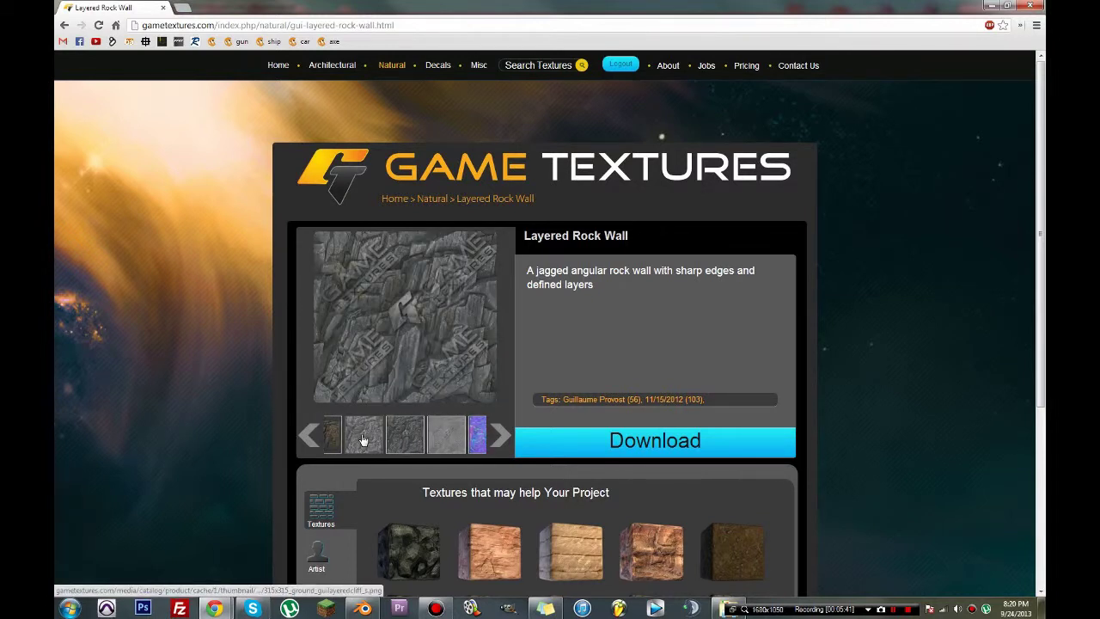
left_click(363, 439)
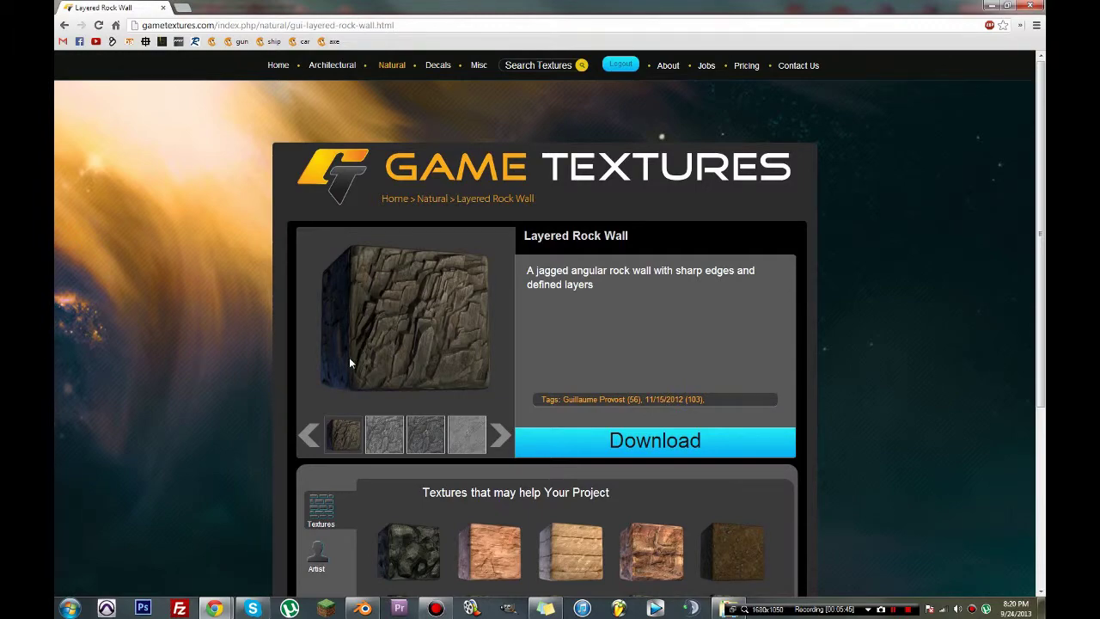
scroll(365, 361, "down", 3)
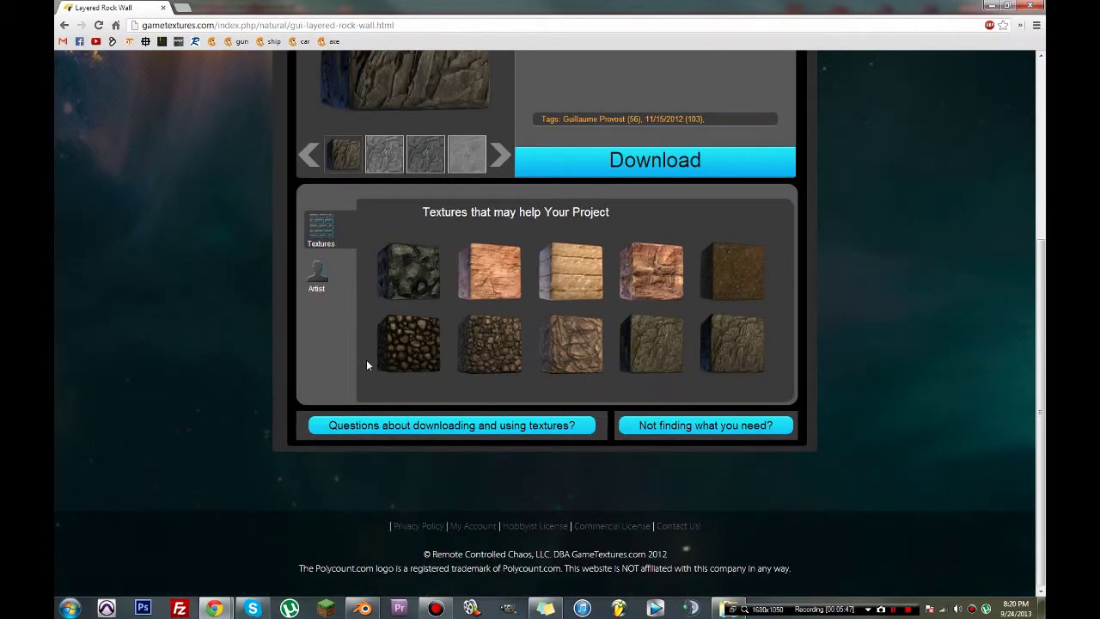
scroll(367, 365, "up", 3)
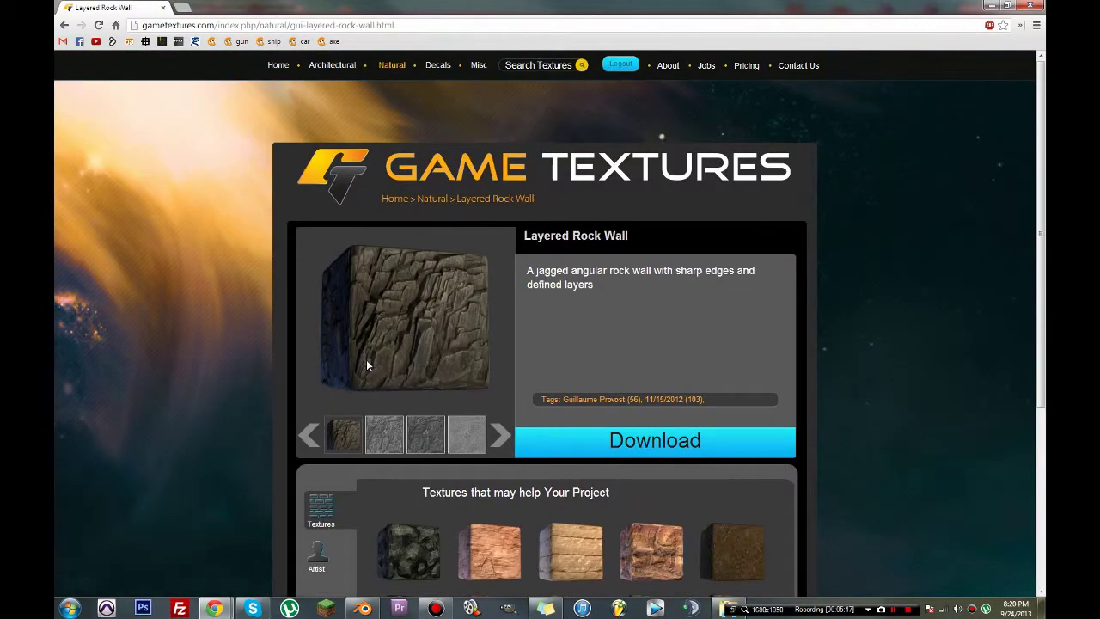
- Open the GameTextures Pricing page and look over the Corporate, Freelancer and Student plans
left_click(746, 67)
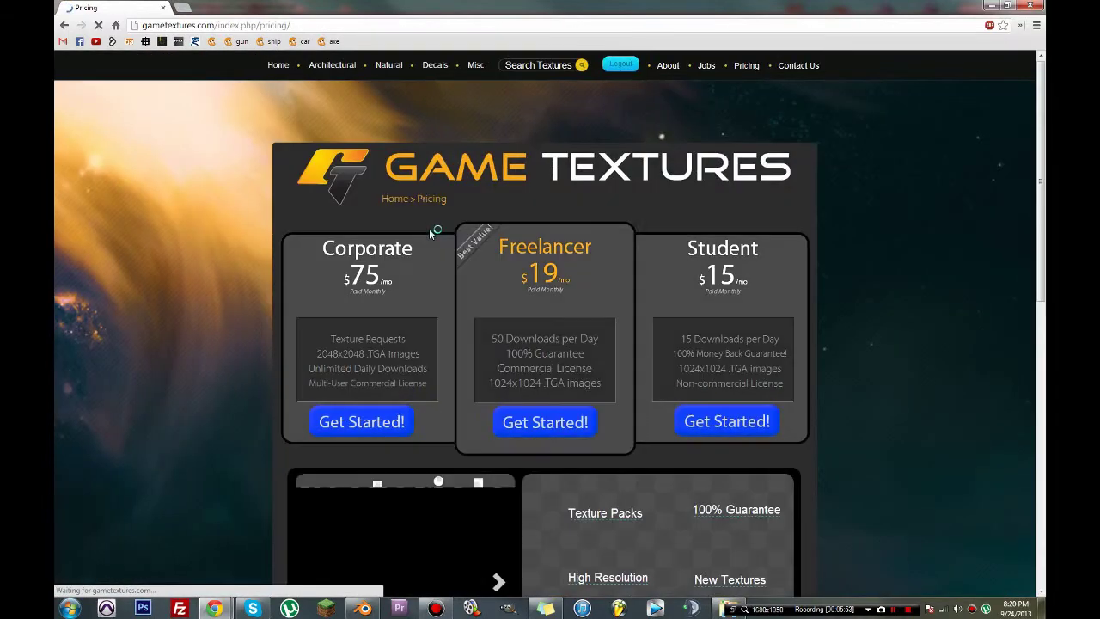
scroll(447, 234, "down", 1)
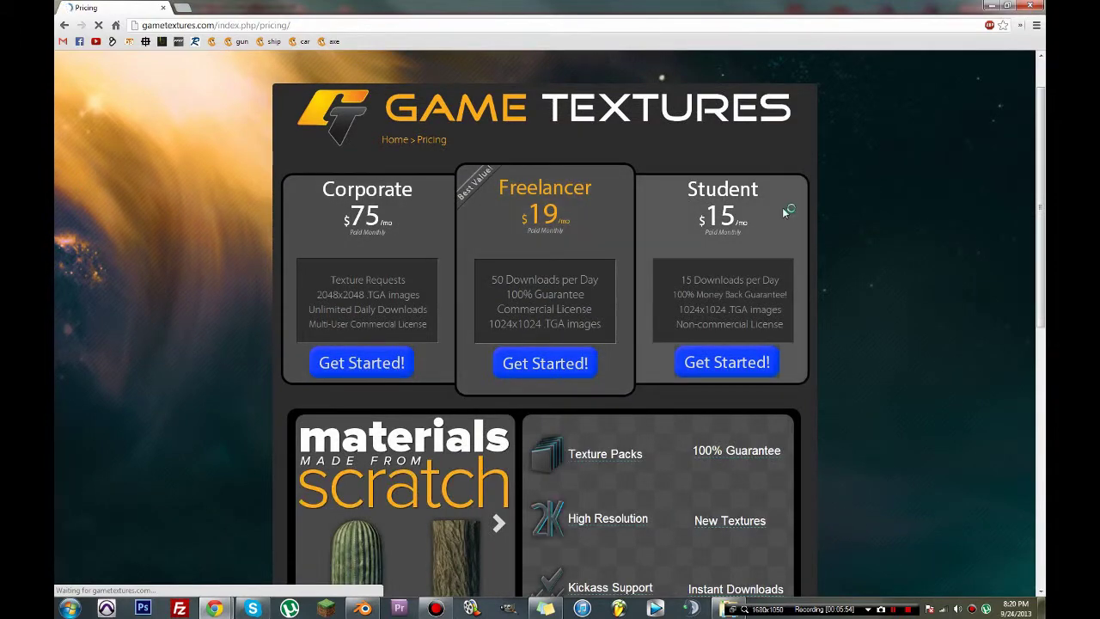
scroll(718, 246, "down", 3)
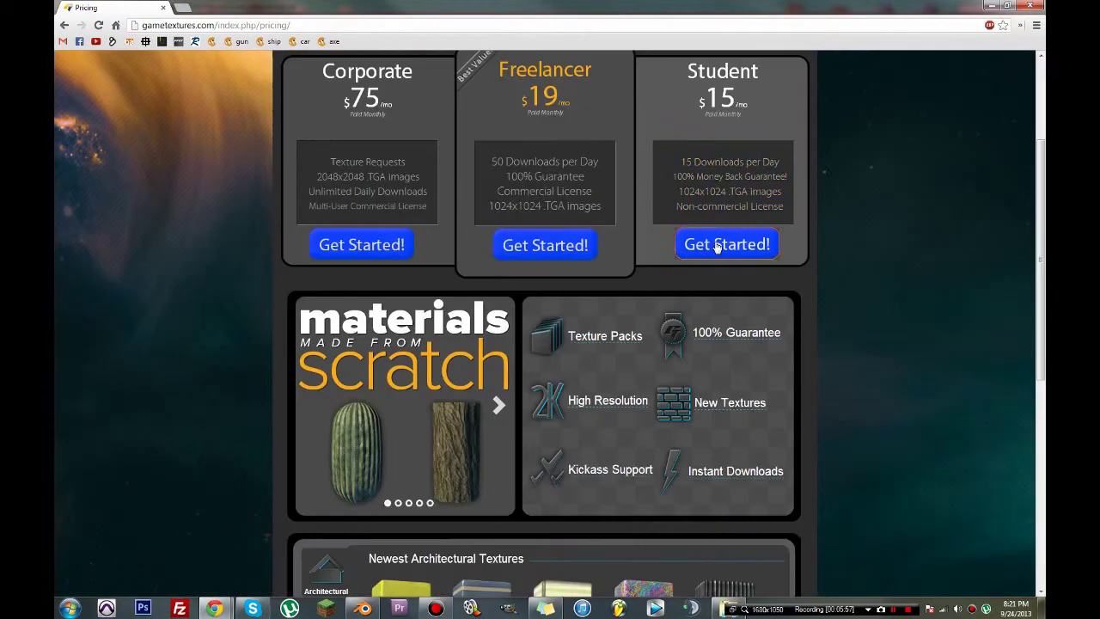
scroll(715, 240, "down", 2)
scroll(715, 241, "up", 4)
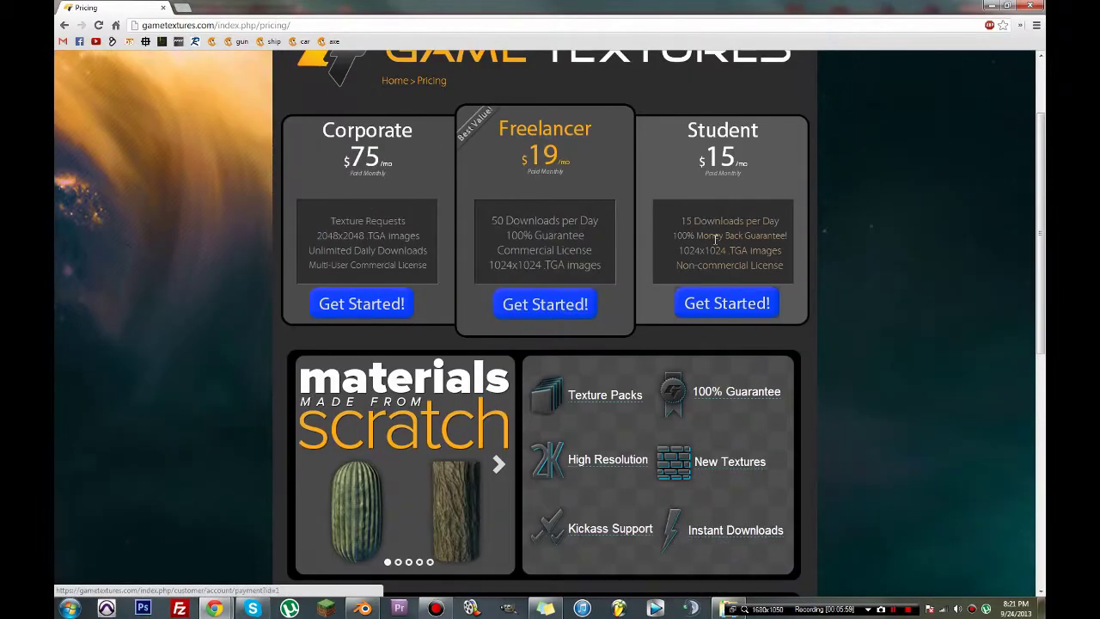
- Compare the Freelancer and Student plans' daily downloads, licences and image sizes, highlighting the relevant lines
left_click_drag(542, 222, 530, 216)
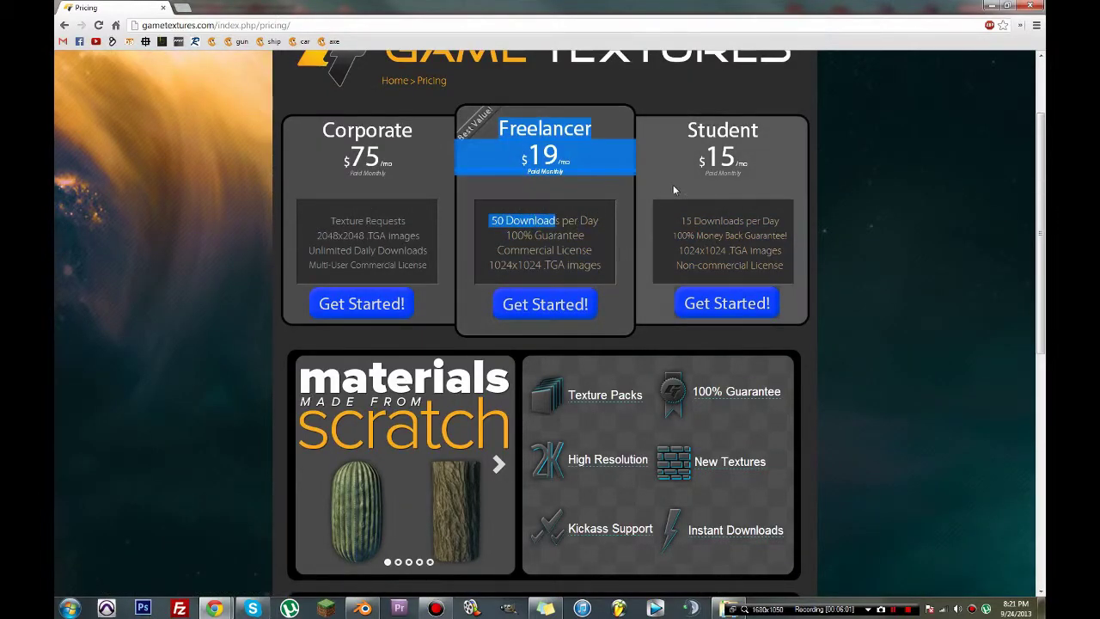
left_click(678, 206)
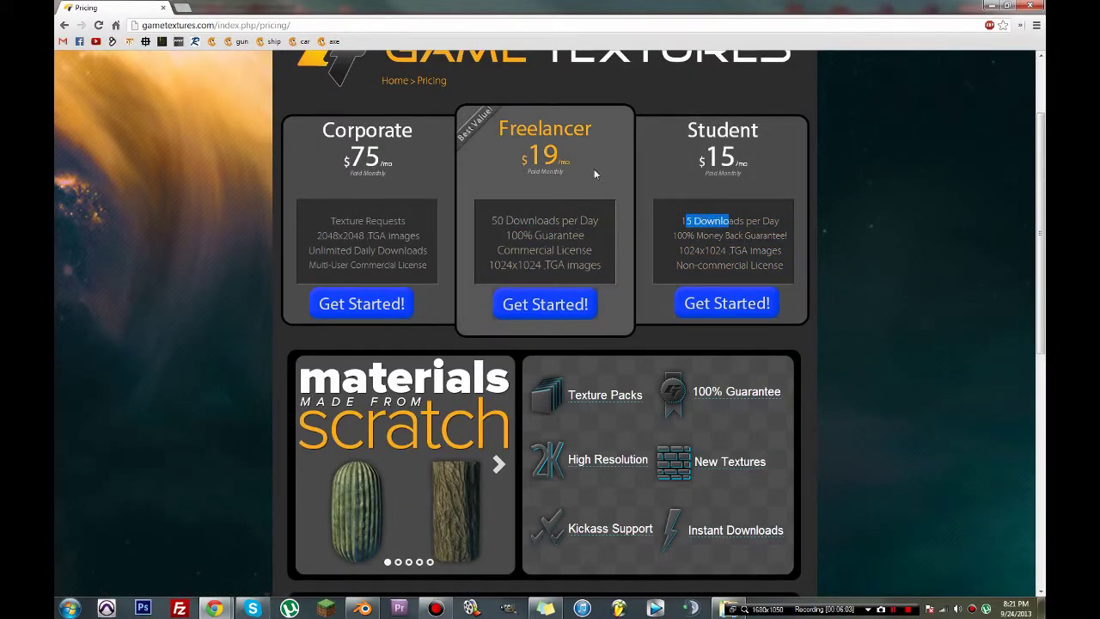
left_click(549, 249)
scroll(496, 291, "up", 2)
scroll(496, 291, "down", 1)
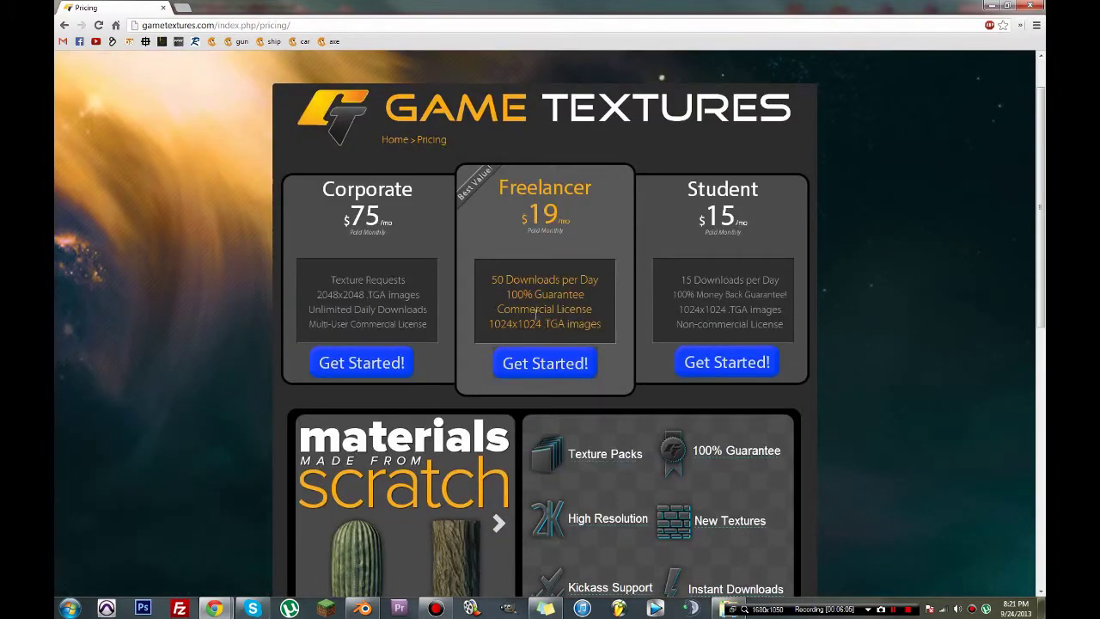
left_click_drag(486, 328, 571, 324)
left_click(584, 324)
scroll(557, 309, "down", 6)
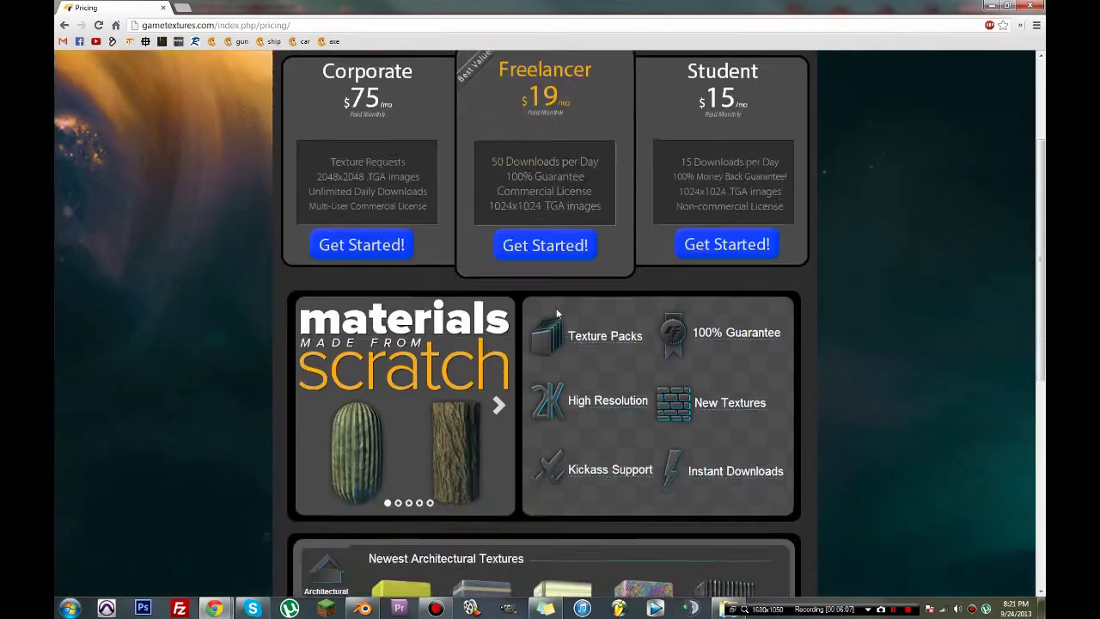
scroll(557, 311, "down", 2)
scroll(557, 311, "up", 7)
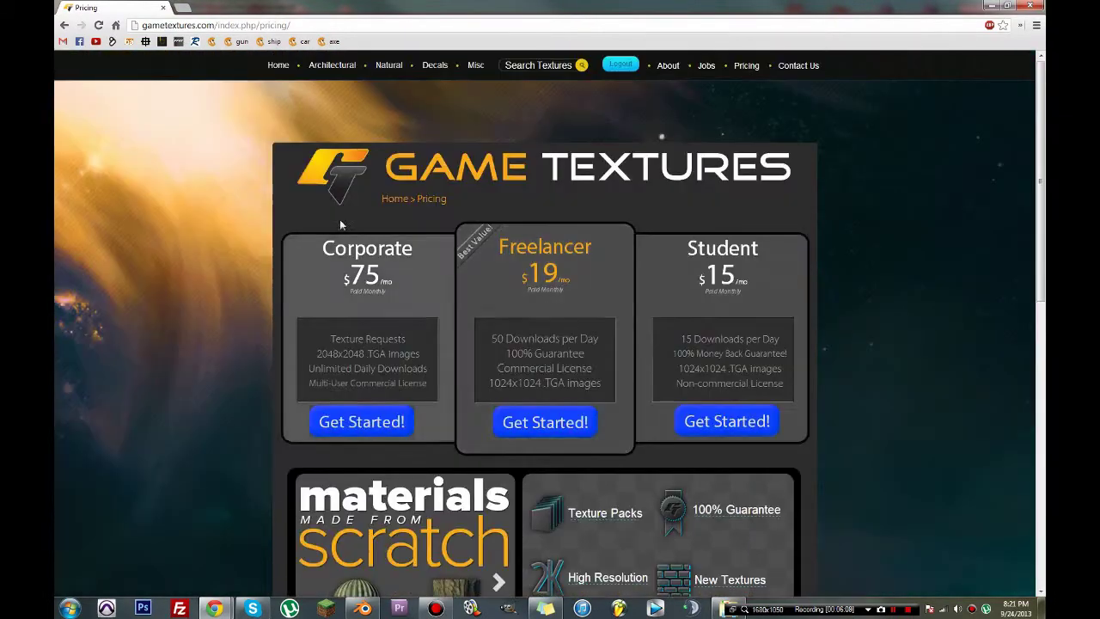
- Close the GameTextures page, return to Blender and save the town house file
left_click(163, 8)
middle_click_drag(417, 226, 409, 45)
key("ctrl+s")
left_click(349, 222)
scroll(422, 258, "up", 2)
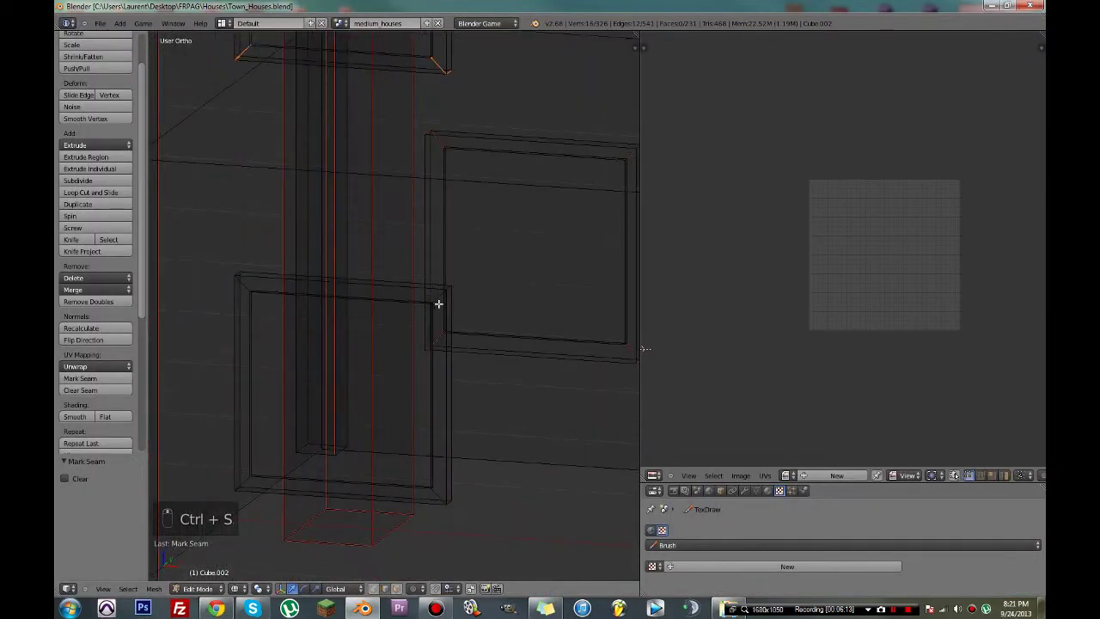
- Mark the four corner edge loops of the remaining lower window frame as seams and save the file
right_click(437, 293, "alt")
left_click(439, 295)
key("a")
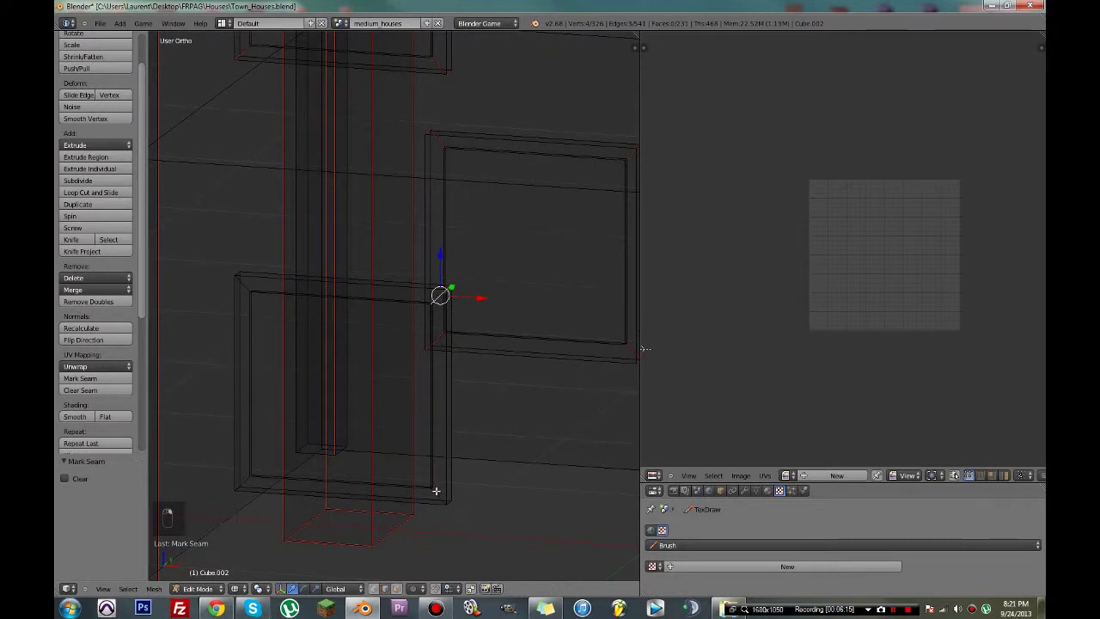
right_click(240, 291, "alt")
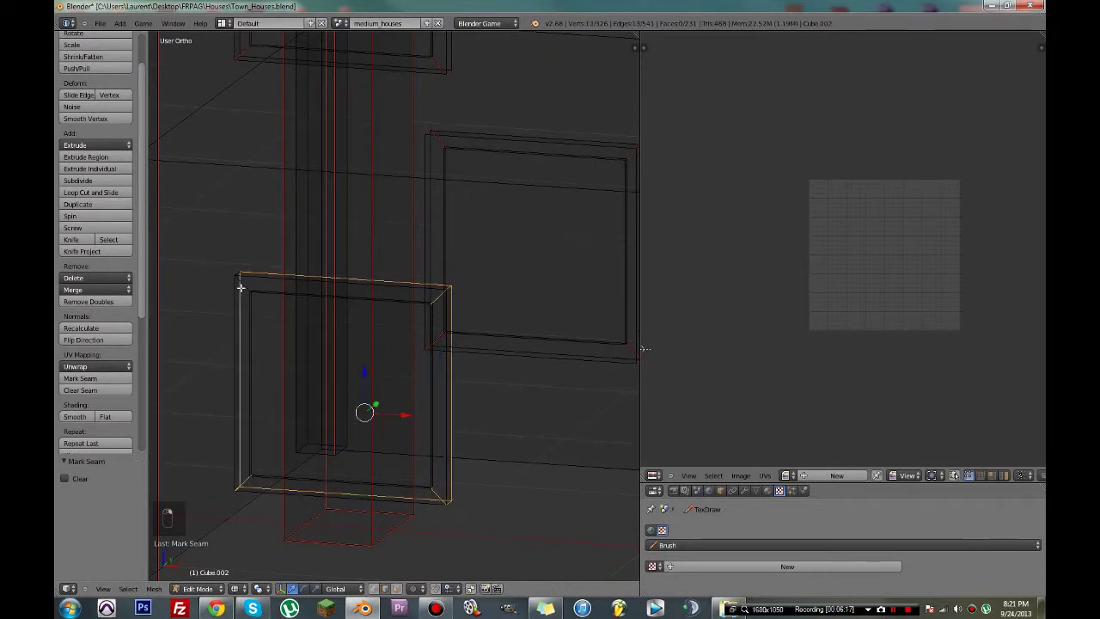
key("ctrl+z")
key("ctrl+e")
left_click(243, 287)
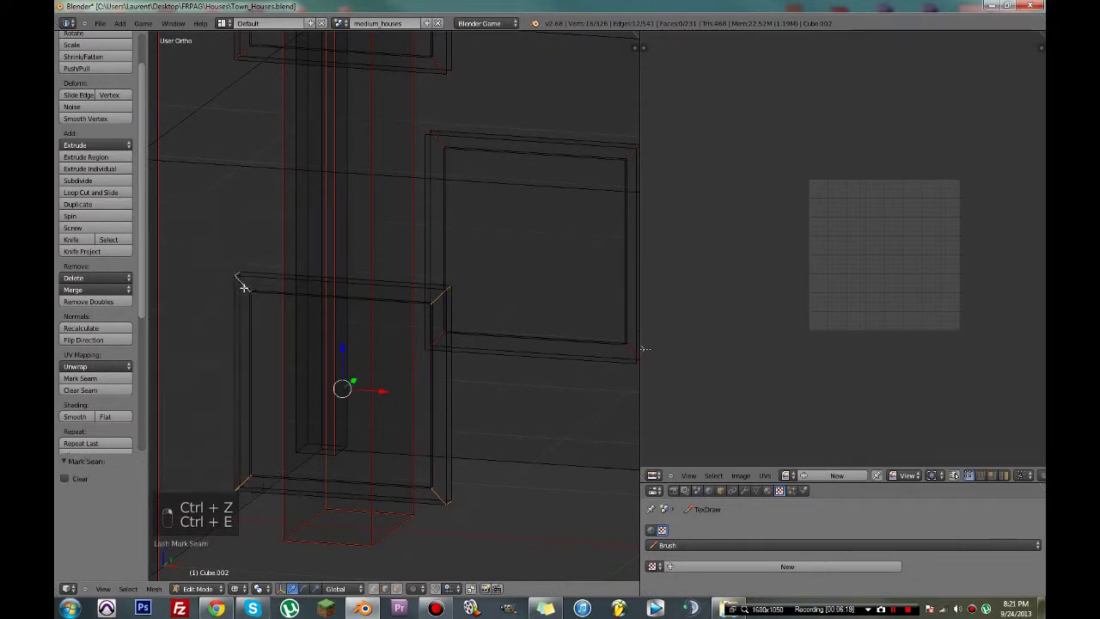
key("ctrl+s")
- Use solid shading and face selection to select the pane faces of the three windows on the long wall
scroll(256, 289, "down", 3)
mouse_move(427, 301)
middle_mouse_down()
mouse_move(484, 309)
mouse_move(361, 307)
mouse_move(355, 296)
mouse_move(470, 291)
middle_mouse_up()
key("z")
scroll(379, 304, "down", 3)
scroll(369, 294, "up", 4)
scroll(470, 291, "down", 4)
right_click(339, 323)
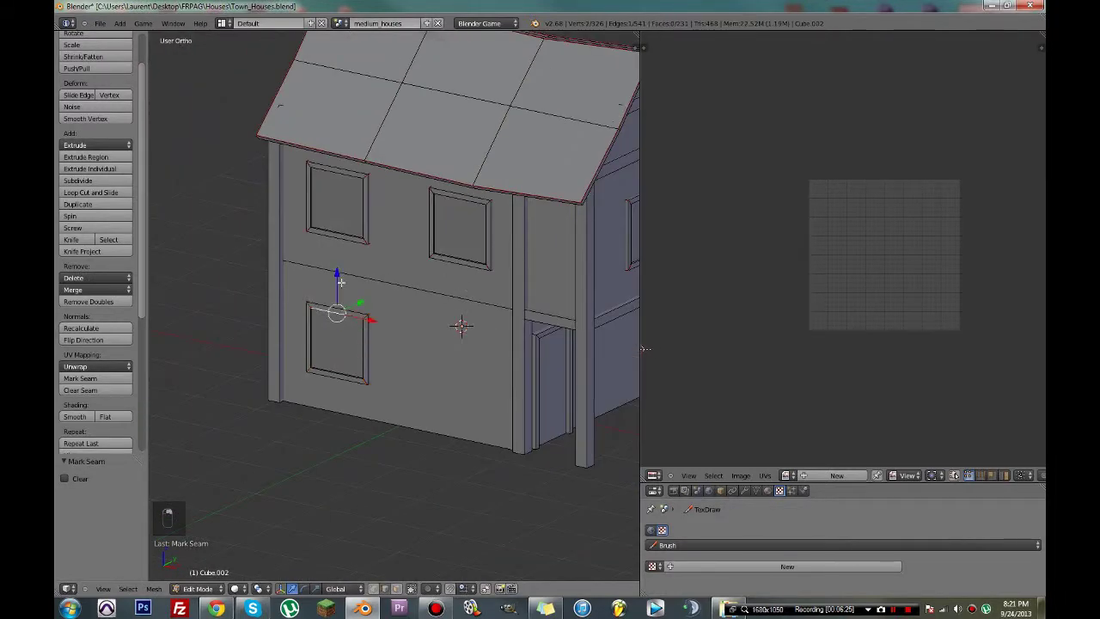
left_click(397, 590)
right_click(337, 343)
right_click(337, 202, "shift")
right_click(461, 228, "shift")
- Add the pane faces of the gable-side window and the three windows on the opposite wall to the selection
middle_click_drag(461, 228, 399, 293)
right_click(576, 283, "shift")
scroll(399, 293, "up", 2)
right_click(252, 246, "shift")
right_click(383, 227, "shift")
right_click(401, 345, "shift")
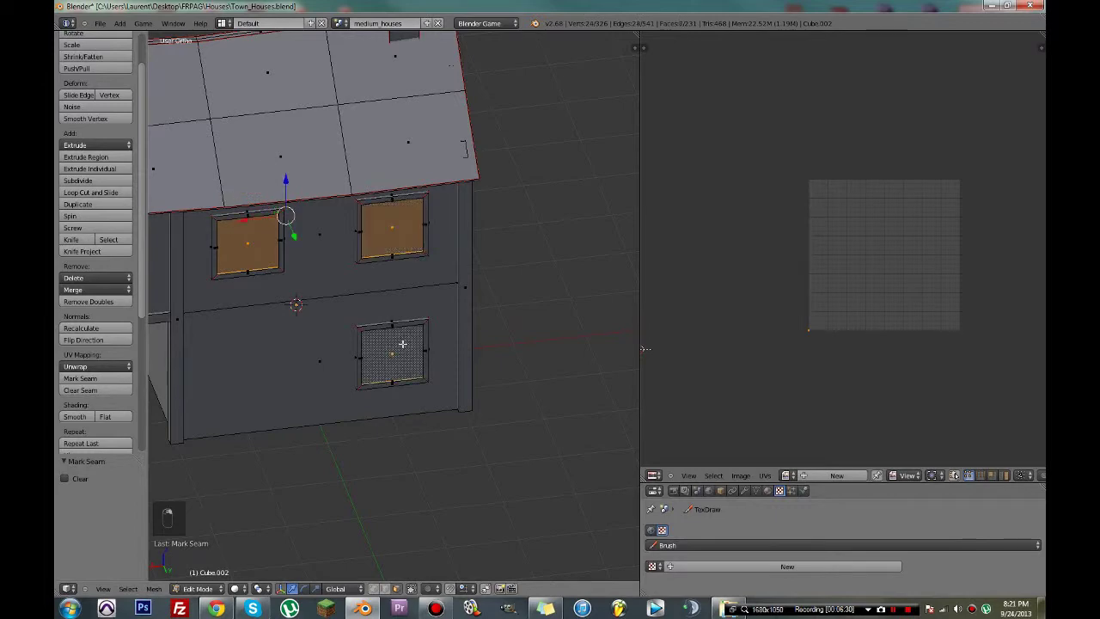
- Extend the selection to all linked window frame geometry and UV unwrap it
middle_click_drag(400, 346, 344, 332)
scroll(241, 324, "down", 2)
key("ctrl+l")
key("u")
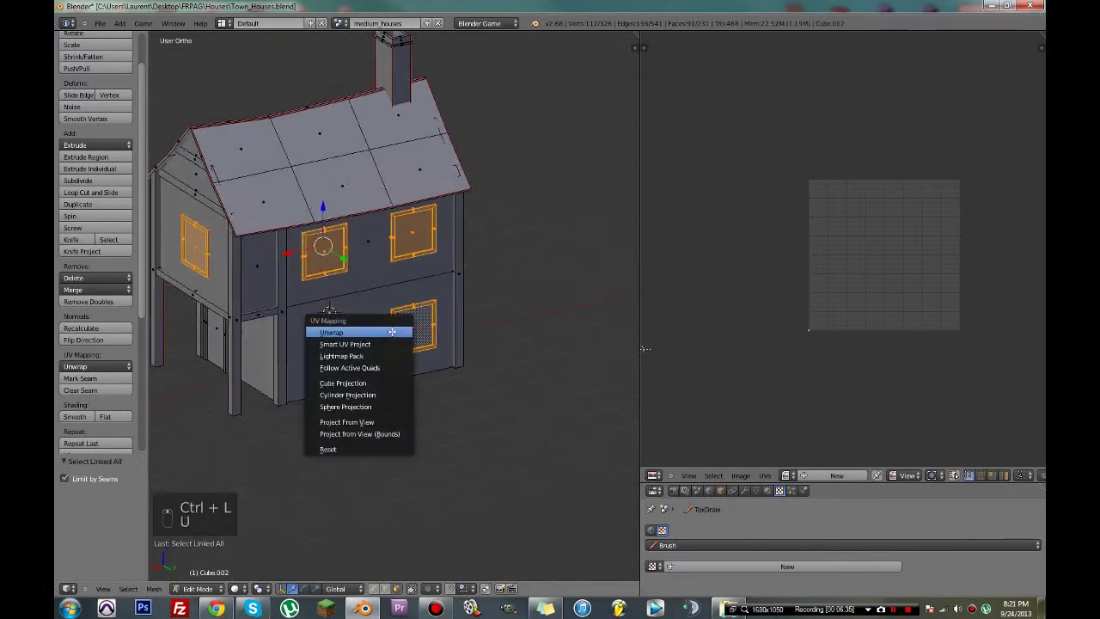
left_click(392, 332)
scroll(897, 289, "up", 5)
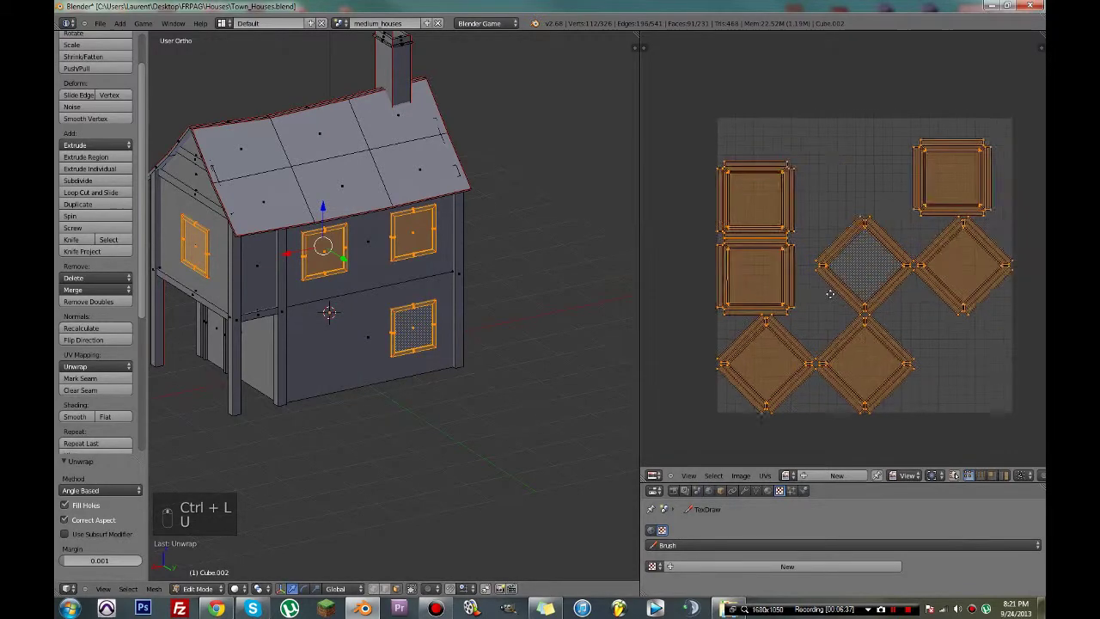
scroll(825, 306, "down", 2)
scroll(872, 290, "down", 2)
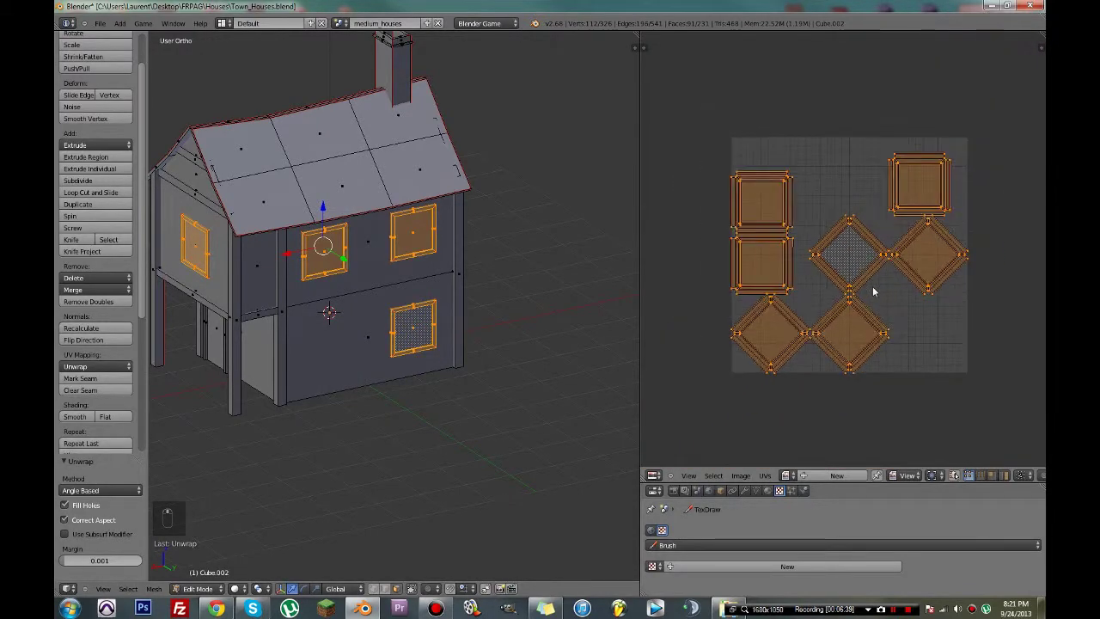
scroll(872, 290, "up", 3)
key("a")
key("c")
left_click(862, 201)
scroll(863, 202, "up", 5)
right_click(861, 202)
- Select the whole diamond-oriented window island in the middle of the UV layout and rotate it 45 degrees
key("a")
key("c")
scroll(856, 202, "up", 9)
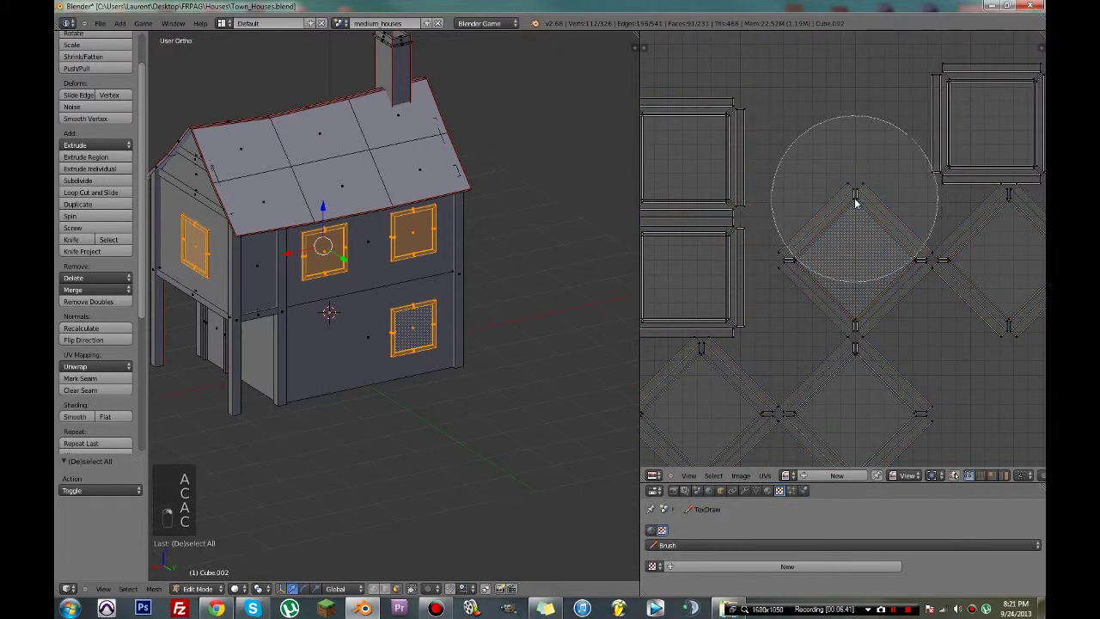
left_click(855, 202)
right_click(856, 203)
key("ctrl+l")
type("r")
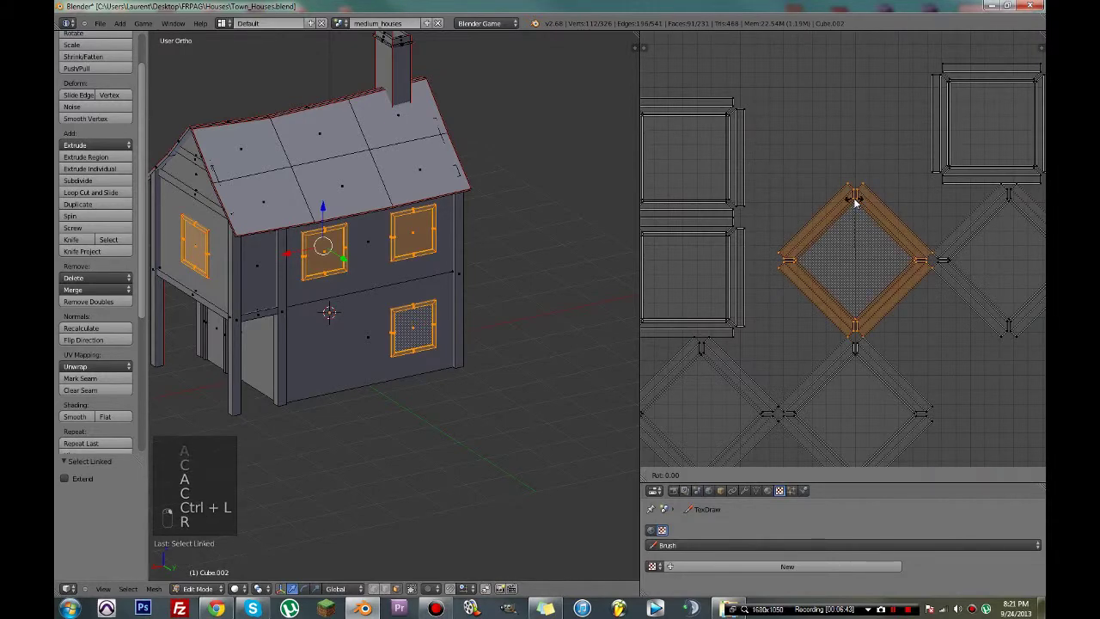
type("45")
key("Return")
scroll(847, 291, "down", 2)
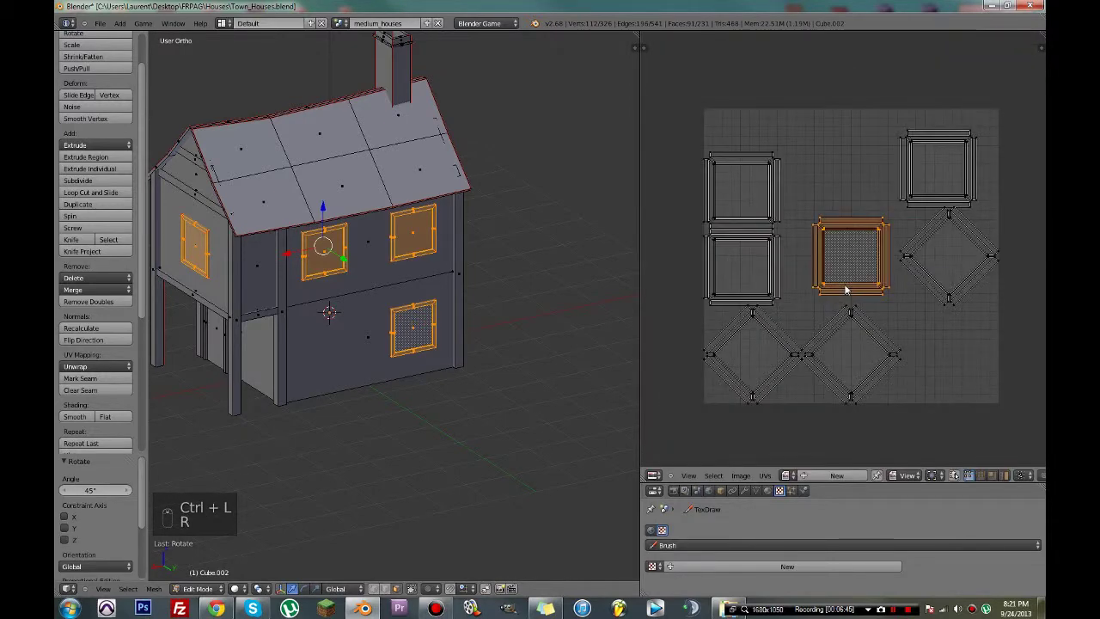
- Select the linked diamond-oriented island beside the middle one in the UV layout and rotate it 45 degrees
middle_click_drag(847, 291, 874, 306)
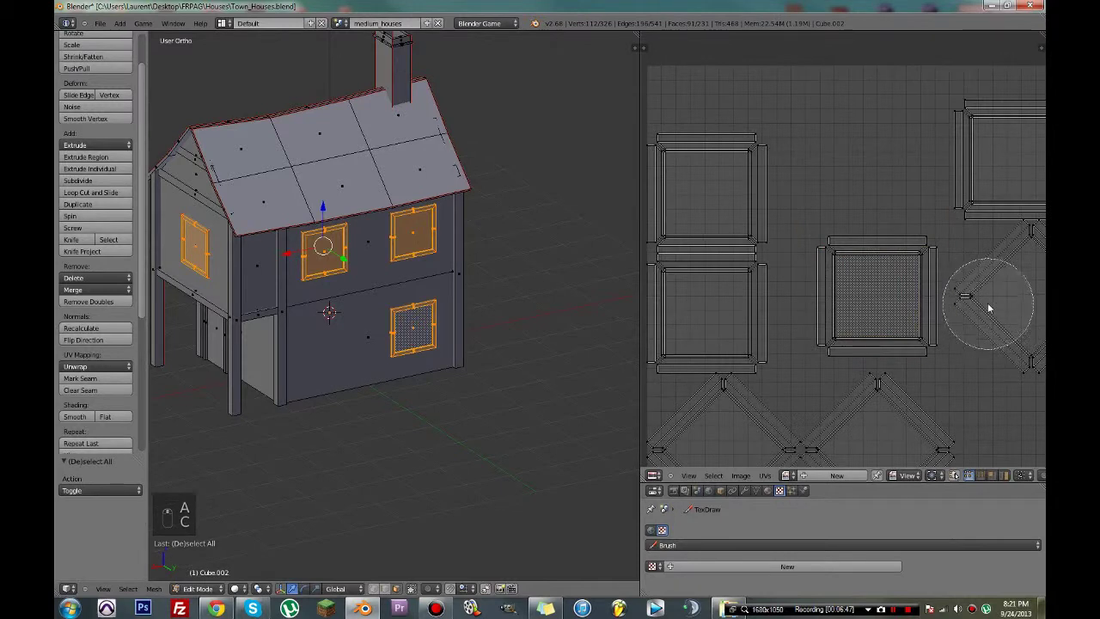
left_click(987, 307)
right_click(987, 307)
key("ctrl+l")
type("r")
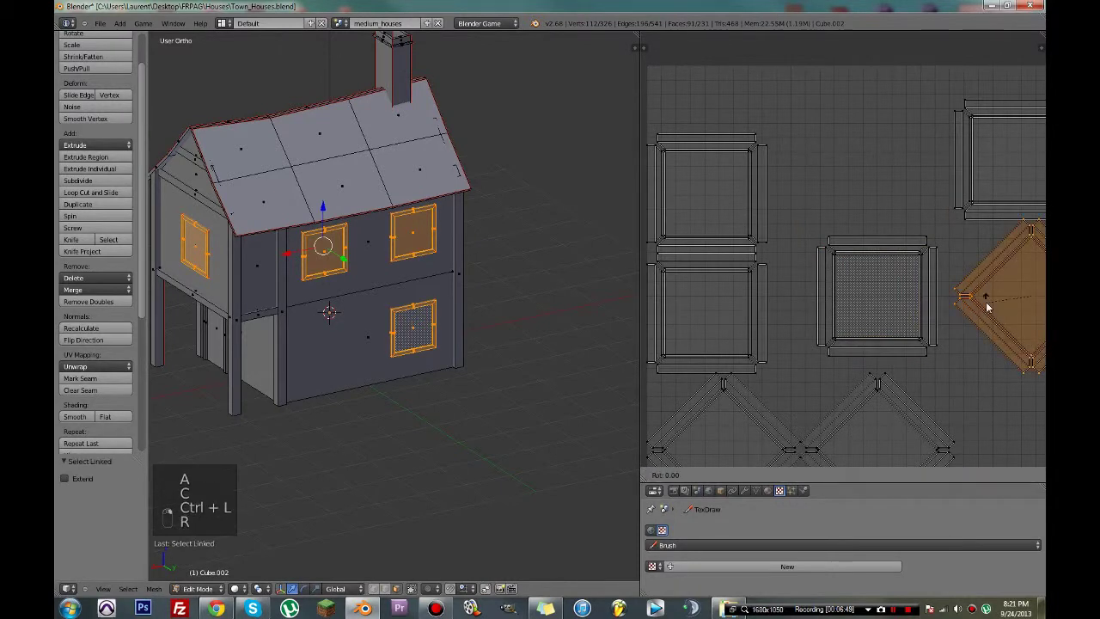
type("45")
key("Return")
- Rotate the whole diamond-oriented window island directly below the middle one by 45 degrees
middle_click_drag(987, 307, 983, 183)
key("a")
key("c")
left_click(967, 327)
right_click(966, 327)
key("ctrl+l")
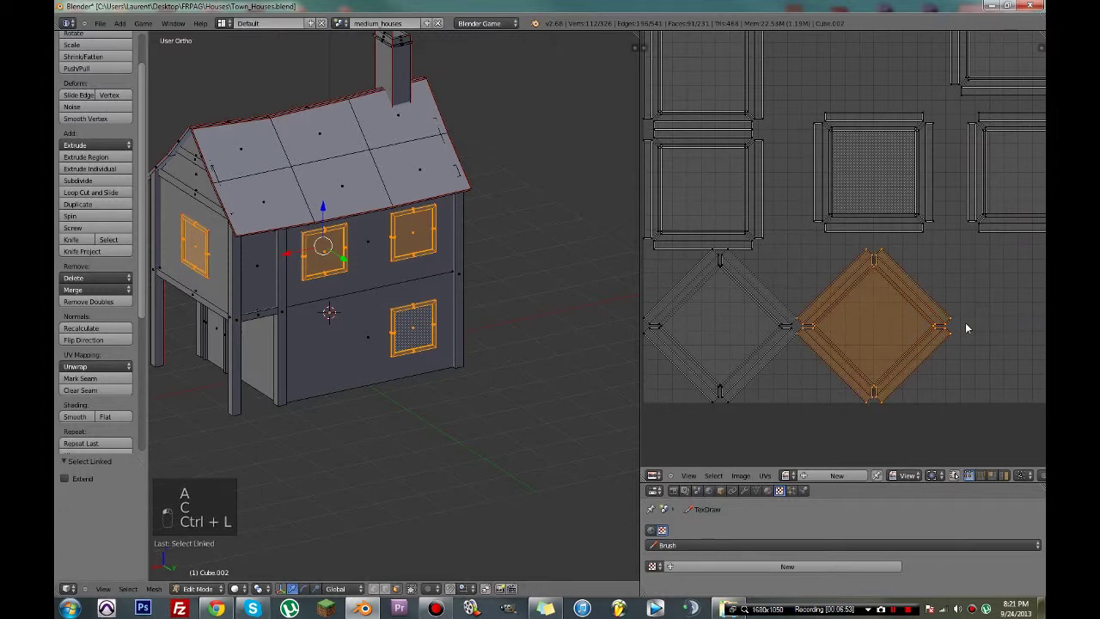
type("r45")
key("Return")
- Rotate the last diamond-oriented window island, in the lower-left corner of the UV layout, by 45 degrees
key("a")
key("c")
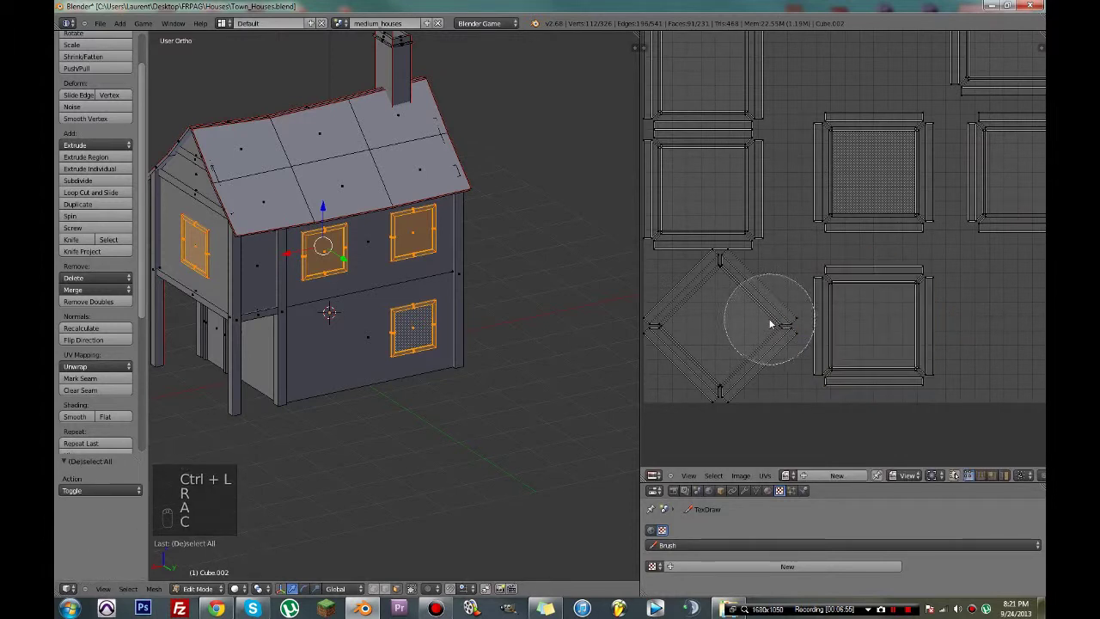
left_click(769, 324)
right_click(770, 324)
key("ctrl+l")
type("r45")
key("Return")
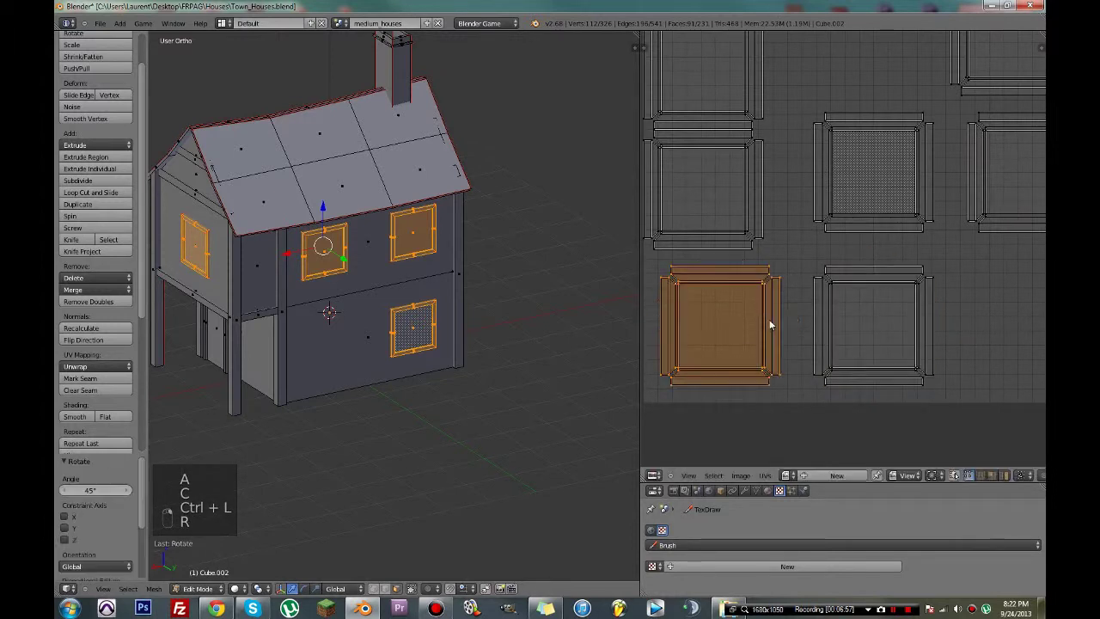
- Try to hide the upper frame faces of the lower-left window island, and undo it
middle_click_drag(781, 305, 899, 315)
key("a")
key("c")
left_click_drag(803, 309, 903, 305)
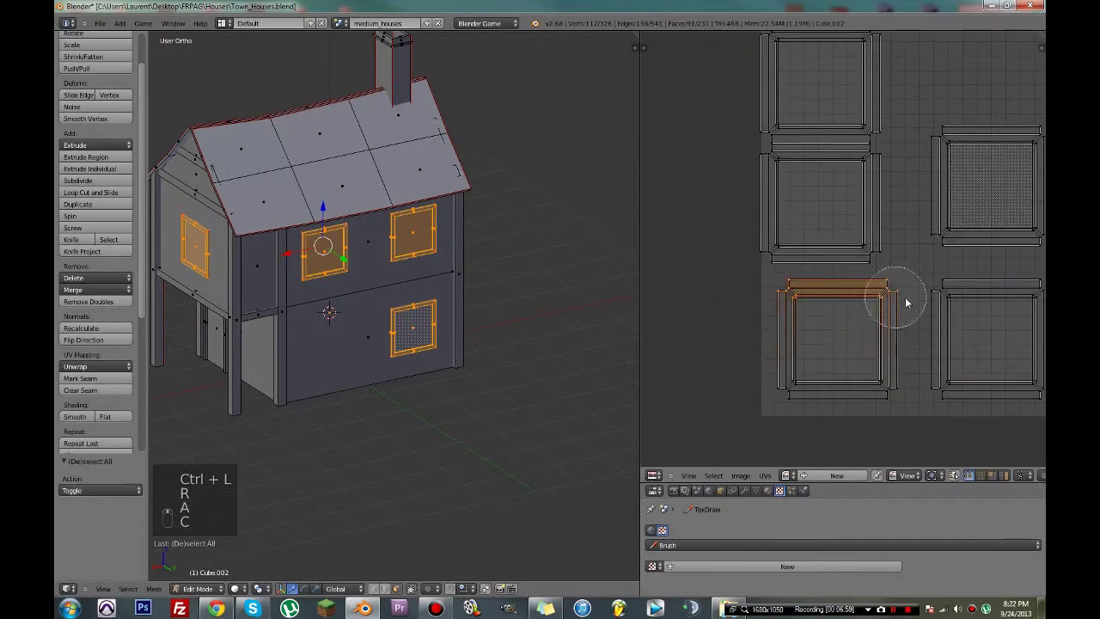
right_click(909, 303)
key("h")
middle_click_drag(464, 314, 551, 313)
key("ctrl+z")
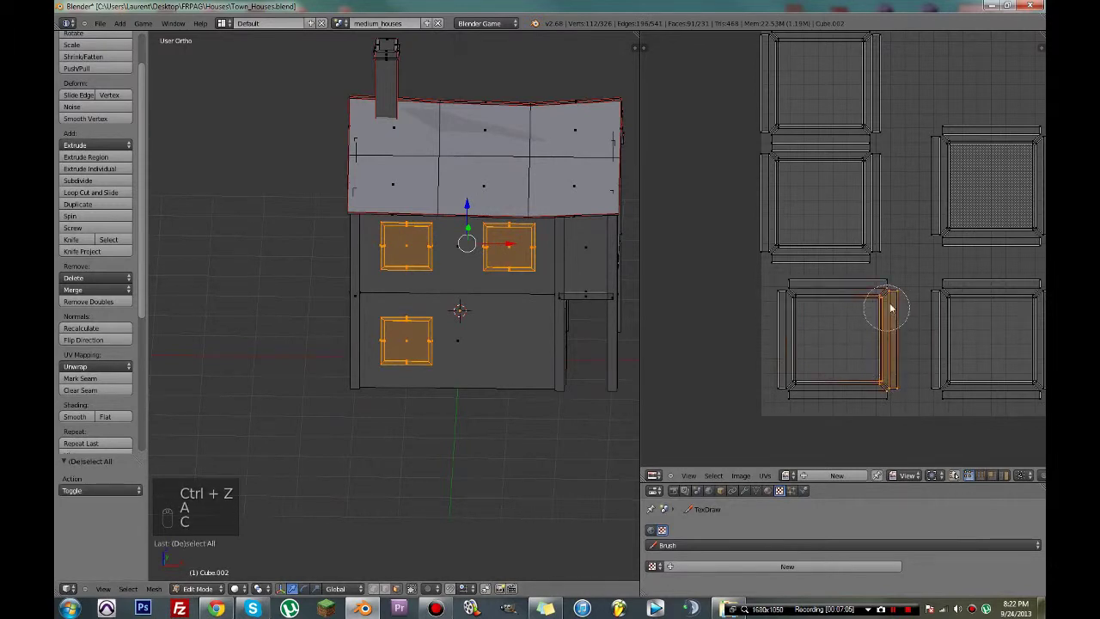
- Hide the pane and the upper, lower and right-hand frame faces of the lower-left window island
key("h")
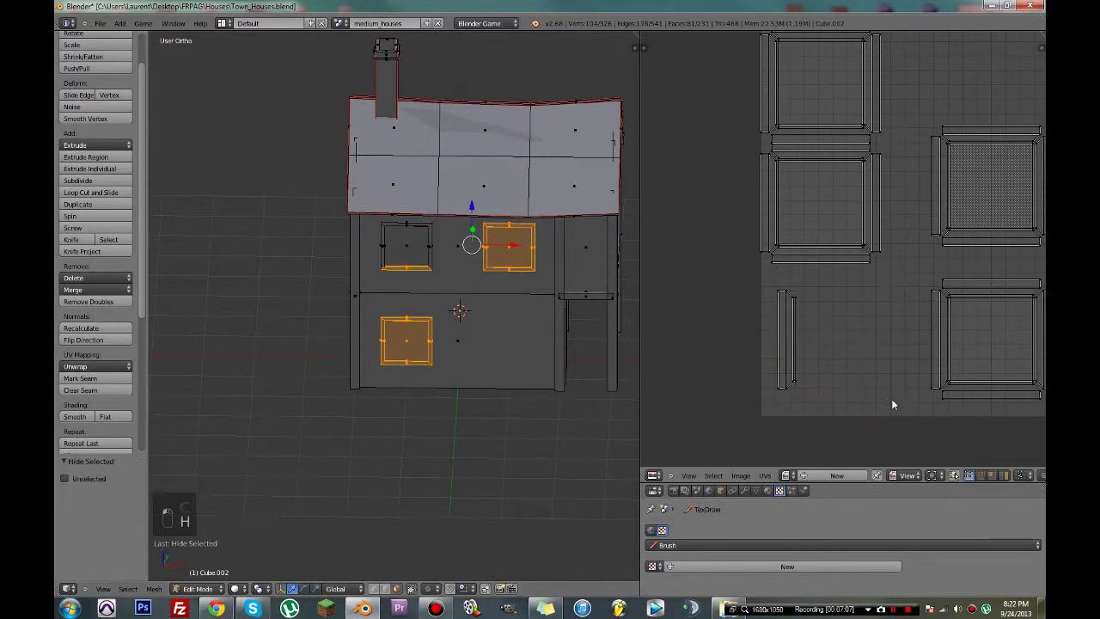
- Restore the hidden faces of the lower-left window island, select the whole island and rotate it by 45 degrees
key("ctrl+z")
key("ctrl+l")
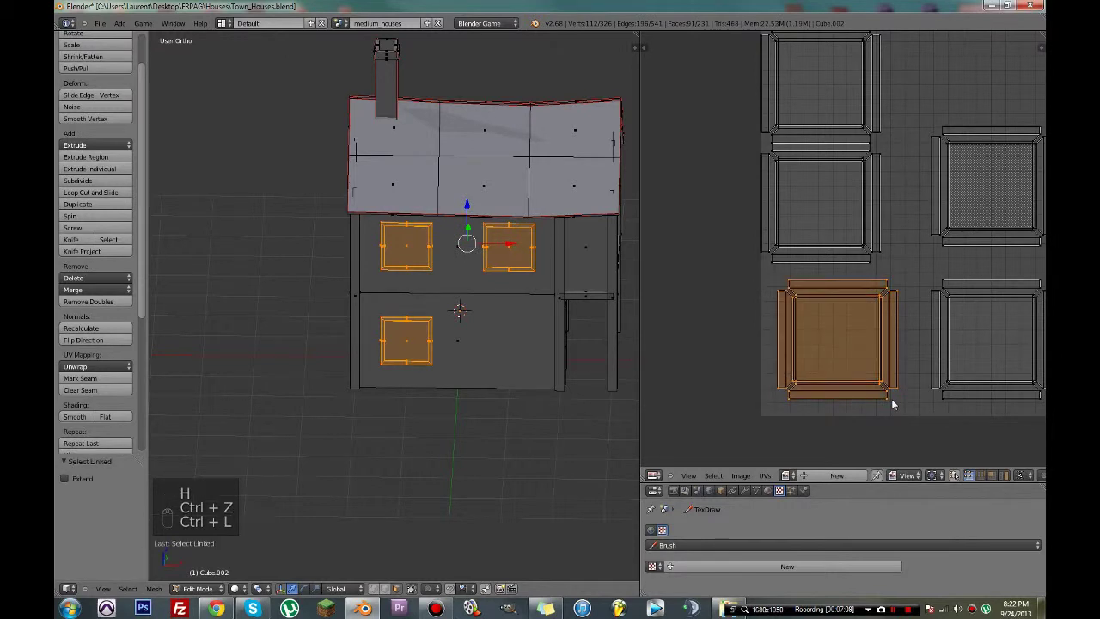
key("r")
right_click(892, 404)
key("r")
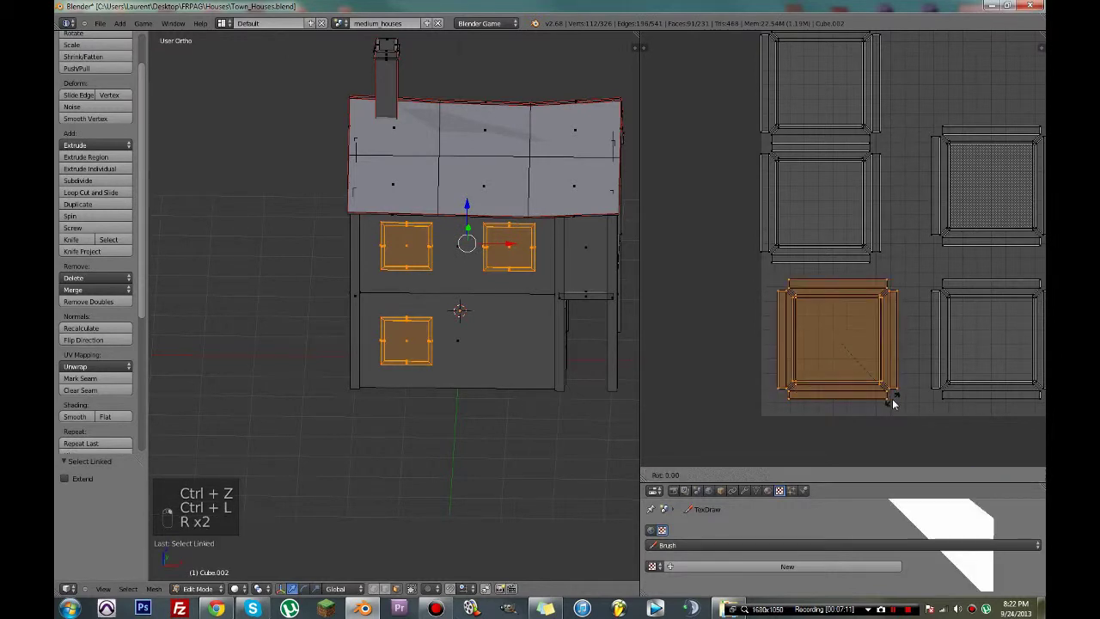
key("4")
key("5")
key("Return")
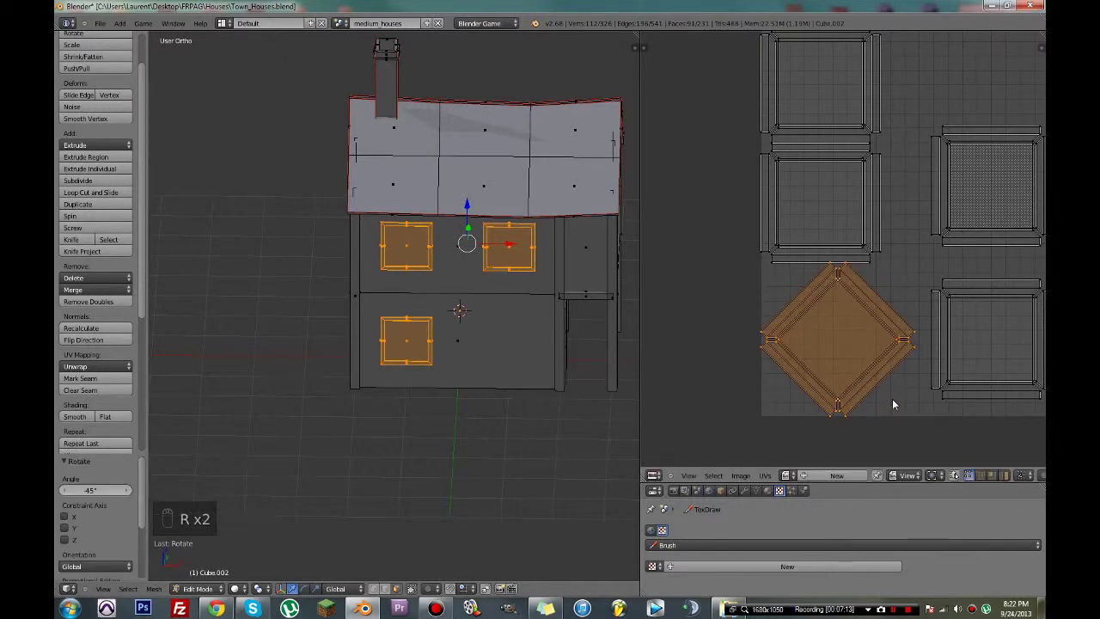
- Rotate the lower-left window island by another 45 degrees and save over Town_Houses.blend
key("r")
key("4")
key("5")
key("Return")
key("ctrl+s")
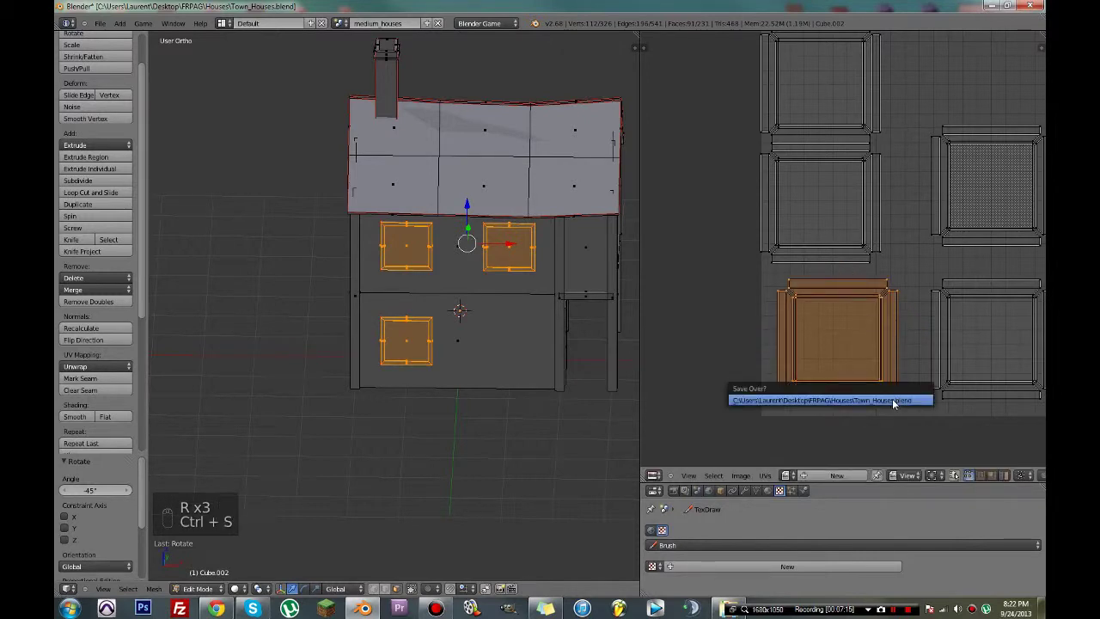
- Temporarily hide the pane and upper frame faces of the lower-left window island to check its orientation on the house
key("a")
key("c")
mouse_move(789, 292)
left_mouse_down()
mouse_move(798, 304)
mouse_move(901, 294)
left_mouse_up()
key("h")
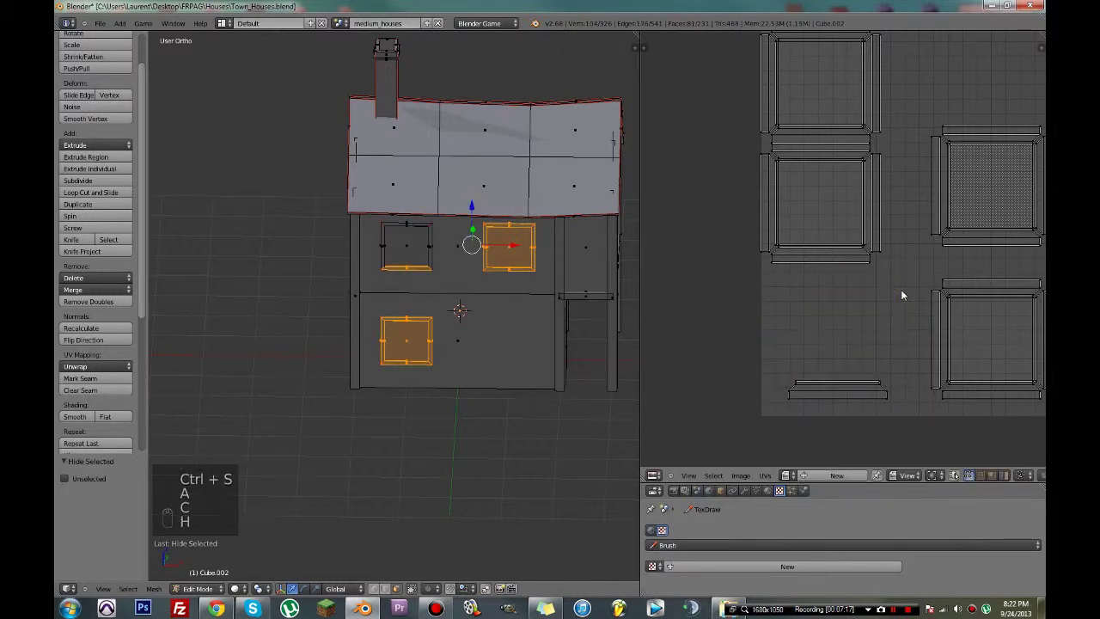
key("ctrl+z")
- Temporarily hide the upper frame faces of the lower middle window island to check its orientation on the house
scroll(860, 284, "down", 3)
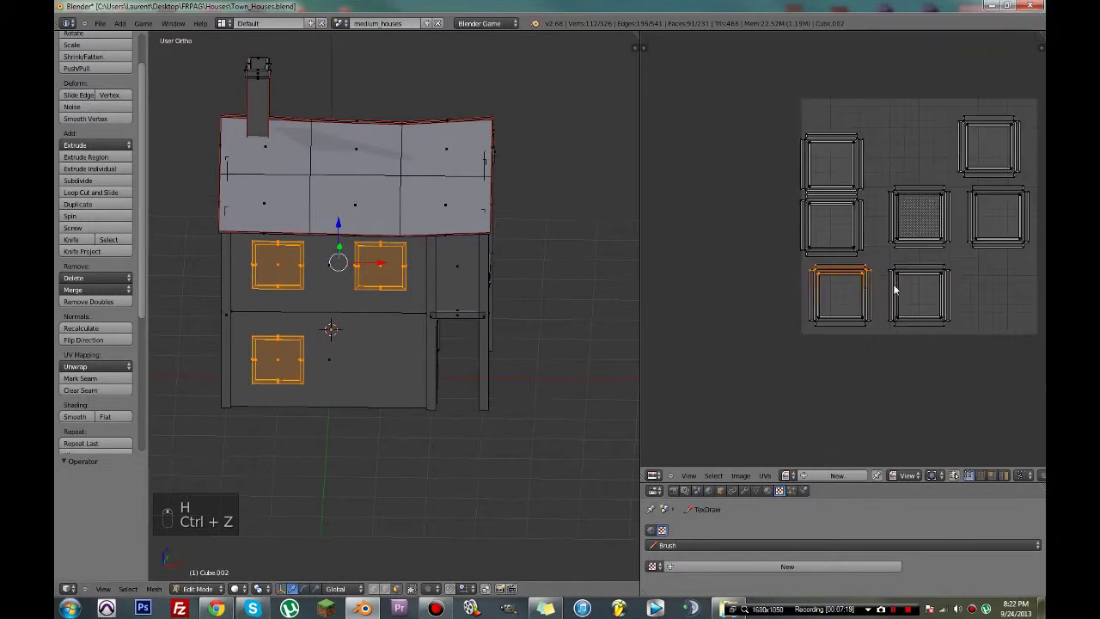
key("a")
key("c")
key("h")
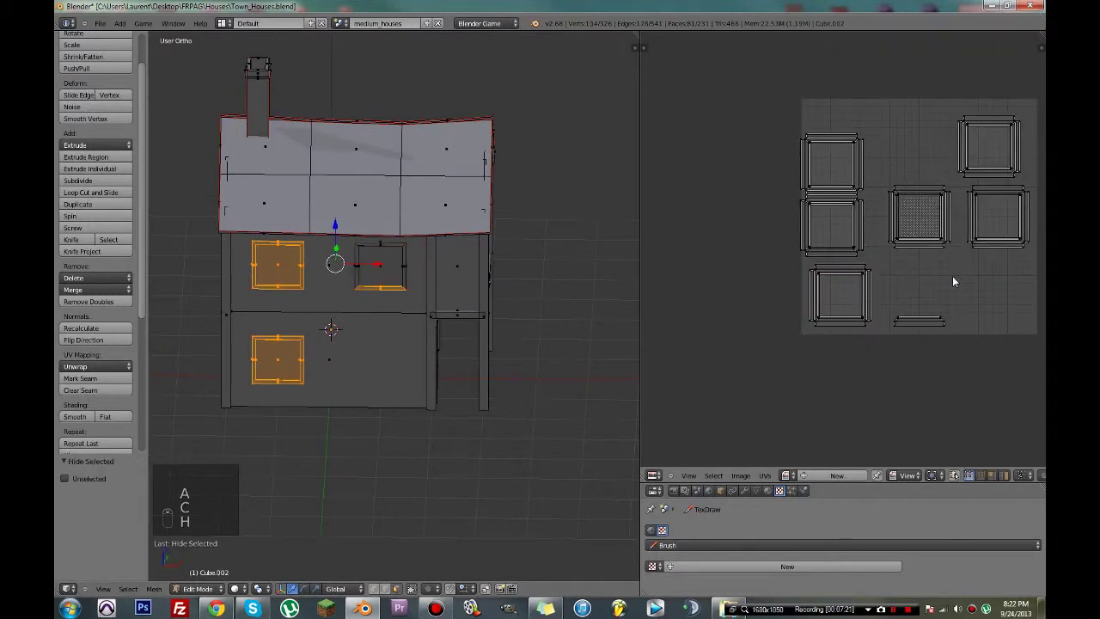
key("ctrl+z")
- Temporarily hide the upper frame faces of the centre window island and check its orientation on the far wall
key("a")
key("c")
left_click_drag(897, 191, 942, 199)
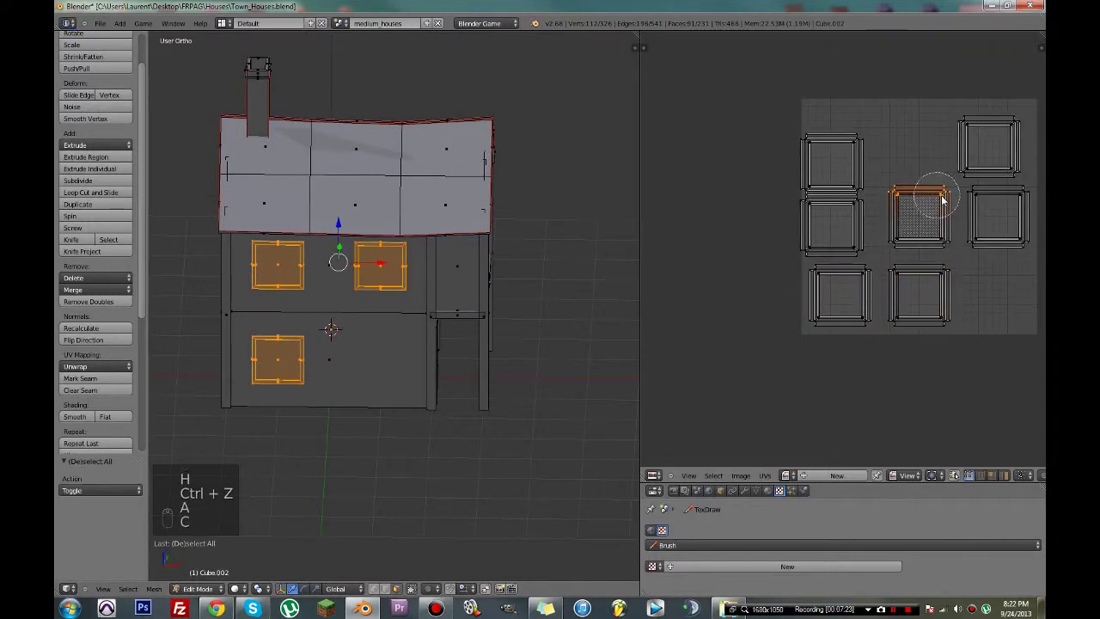
key("h")
middle_click_drag(602, 245, 370, 251)
key("ctrl+z")
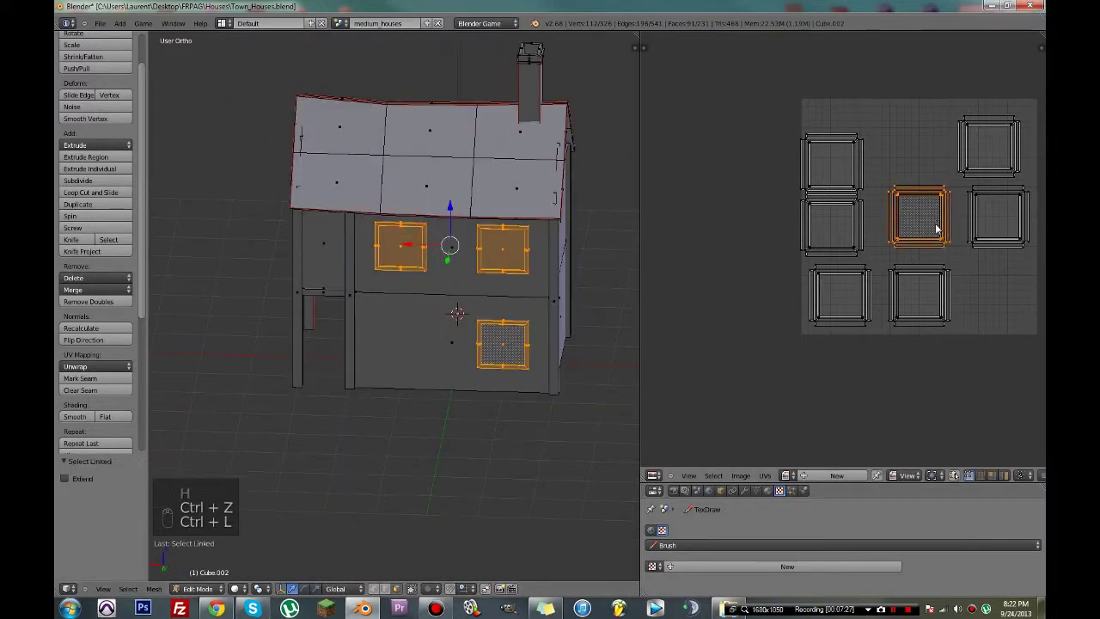
- Rotate the whole centre window island and recheck its orientation by temporarily hiding its upper frame faces
key("r")
key("a")
key("c")
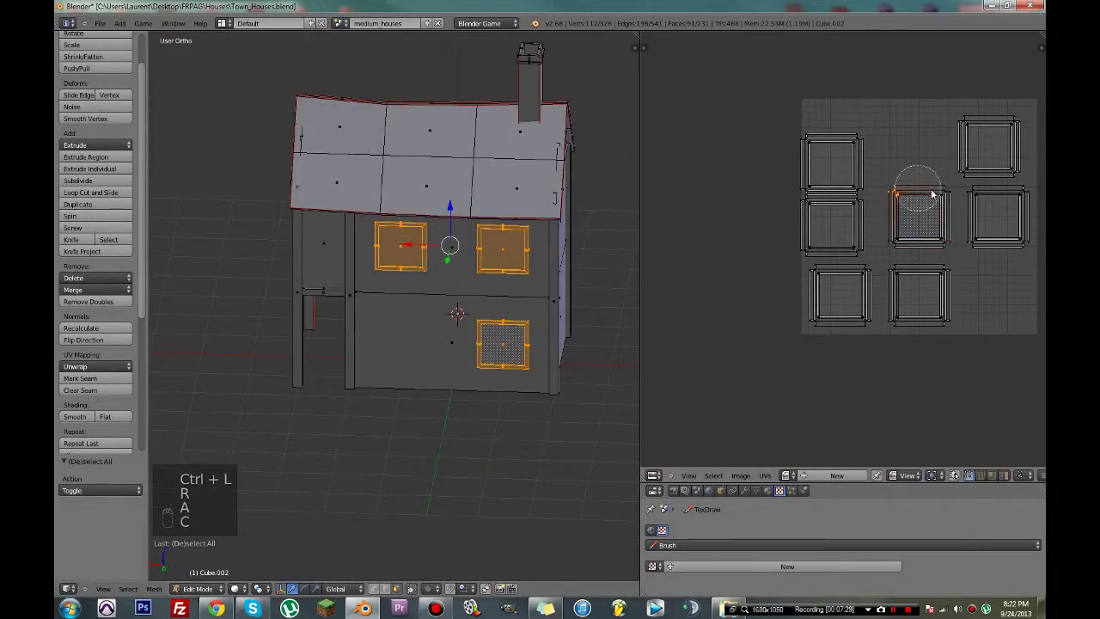
key("h")
key("ctrl+z")
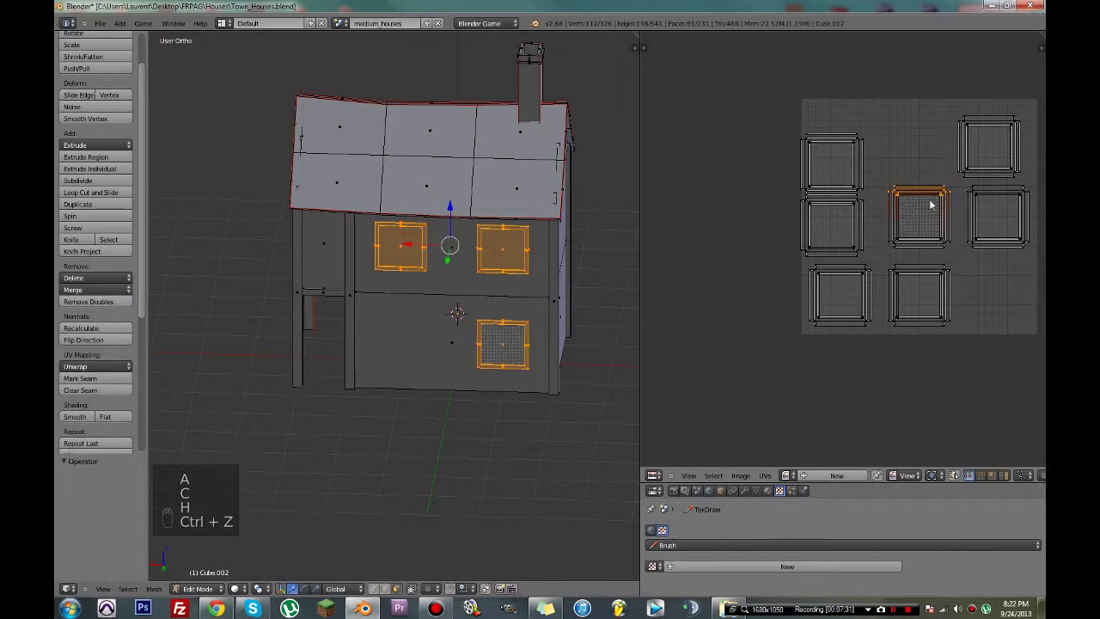
- Rotate the whole centre window island by 180 degrees and temporarily hide its upper frame faces to verify the orientation
right_click(921, 214)
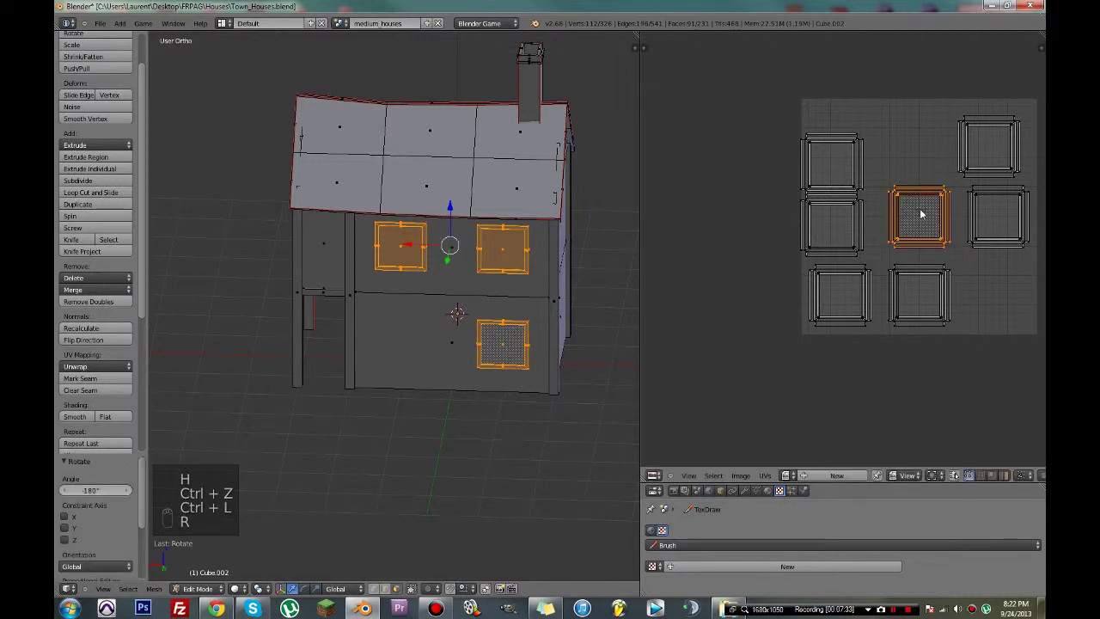
key("a")
right_click(949, 200)
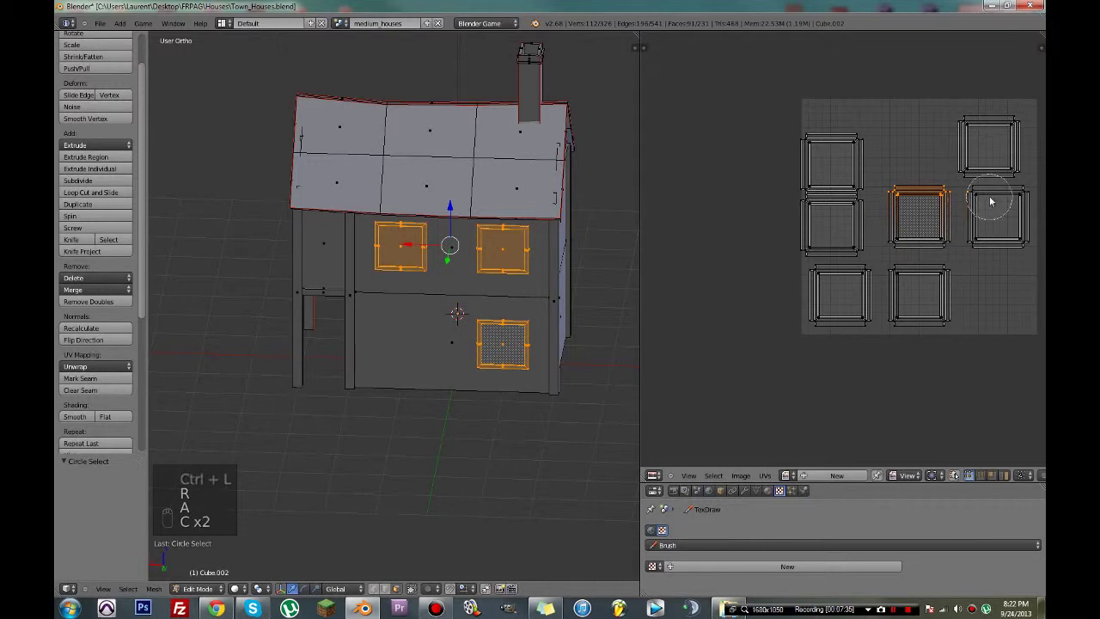
key("h")
key("ctrl+z")
- Check the window island right of the centre one by temporarily hiding its upper frame faces, and rotate the whole island
key("a")
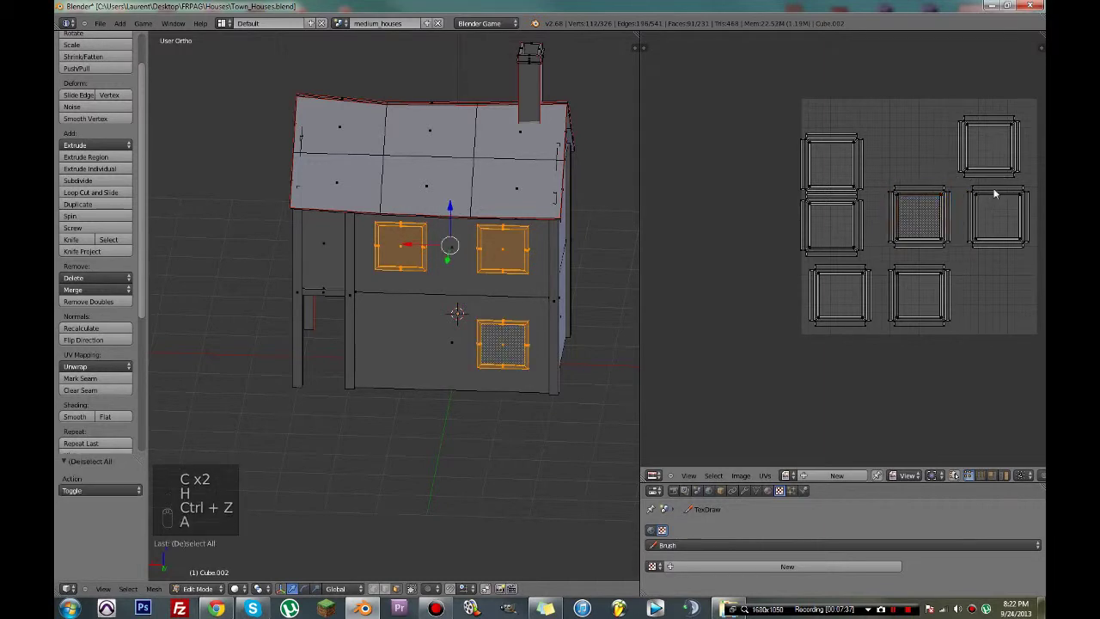
key("h")
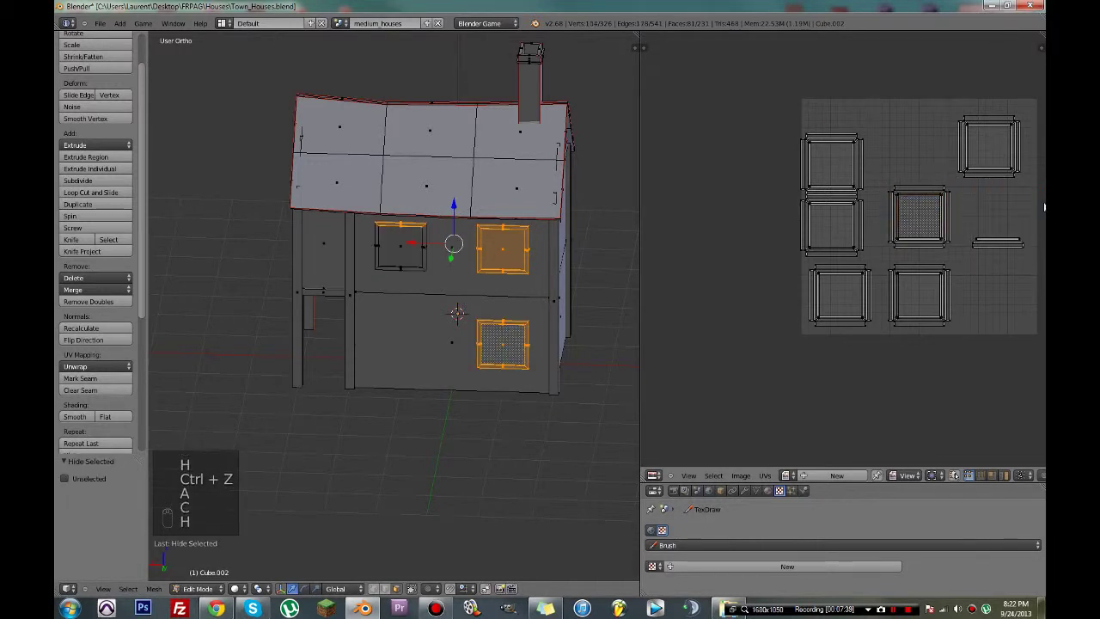
key("ctrl+z")
key("r")
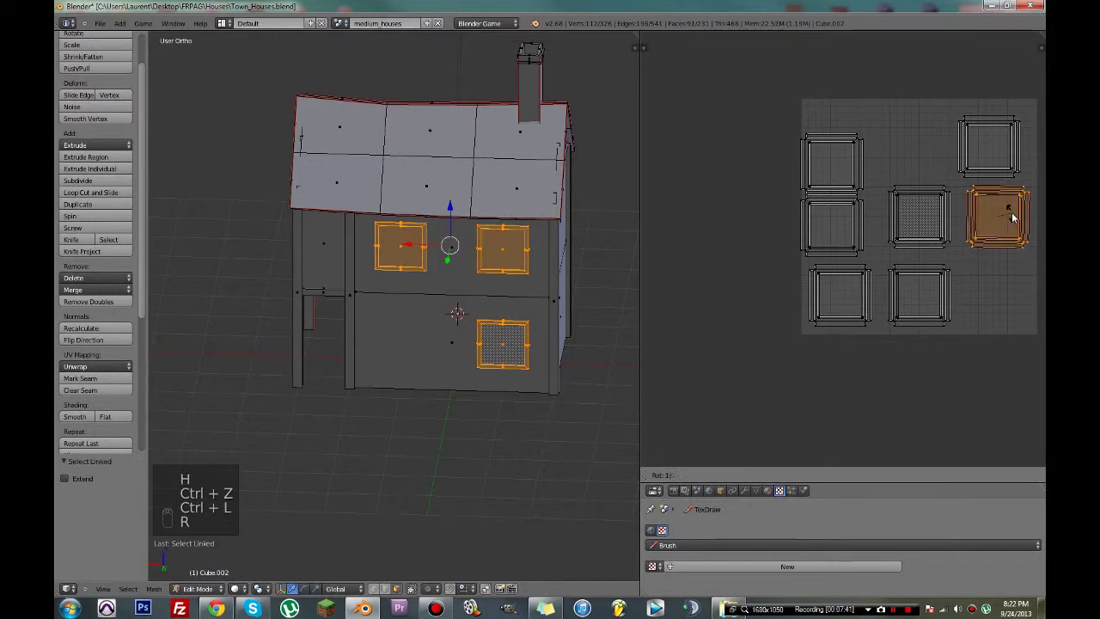
- Temporarily hide the whole upper-right window island to identify its window on the house
key("a")
left_click_drag(971, 121, 1019, 127)
right_click(1019, 128)
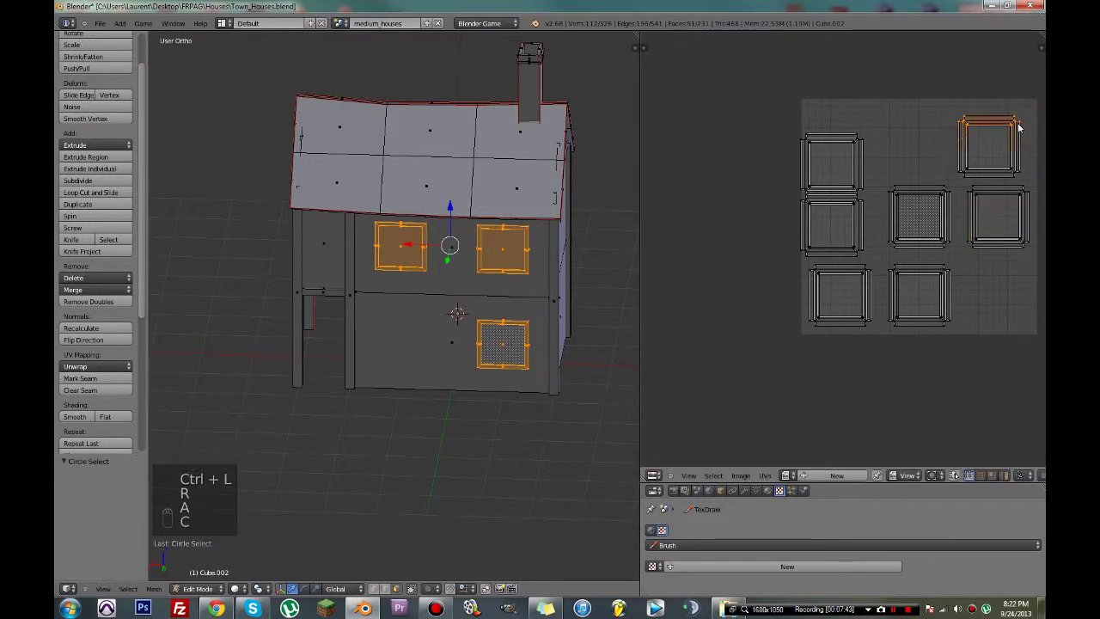
key("ctrl+l")
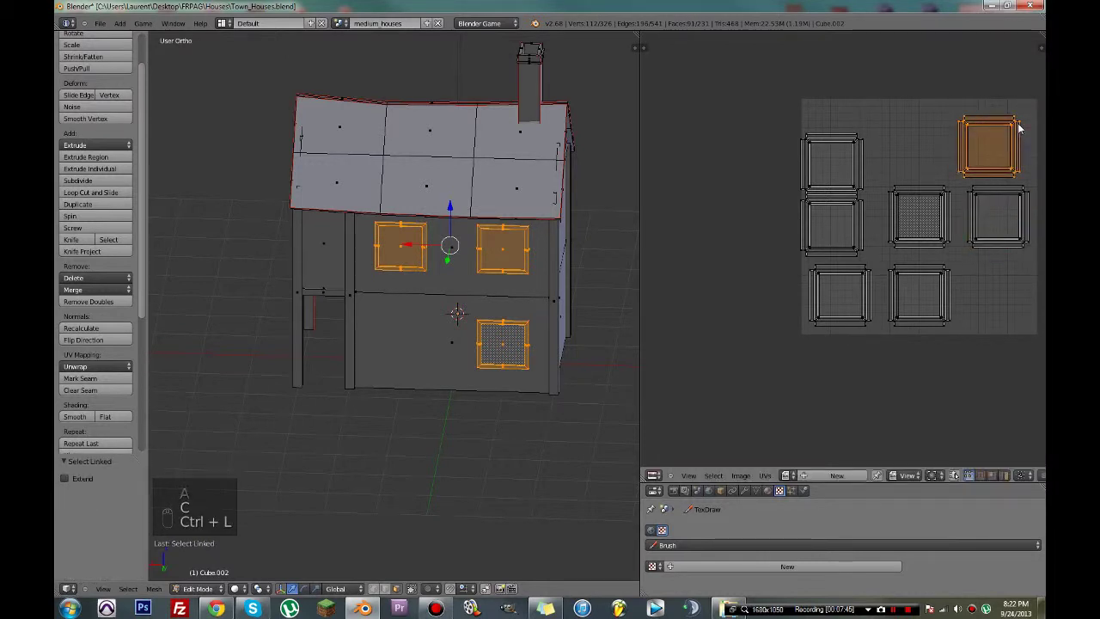
key("h")
middle_click_drag(628, 129, 435, 156)
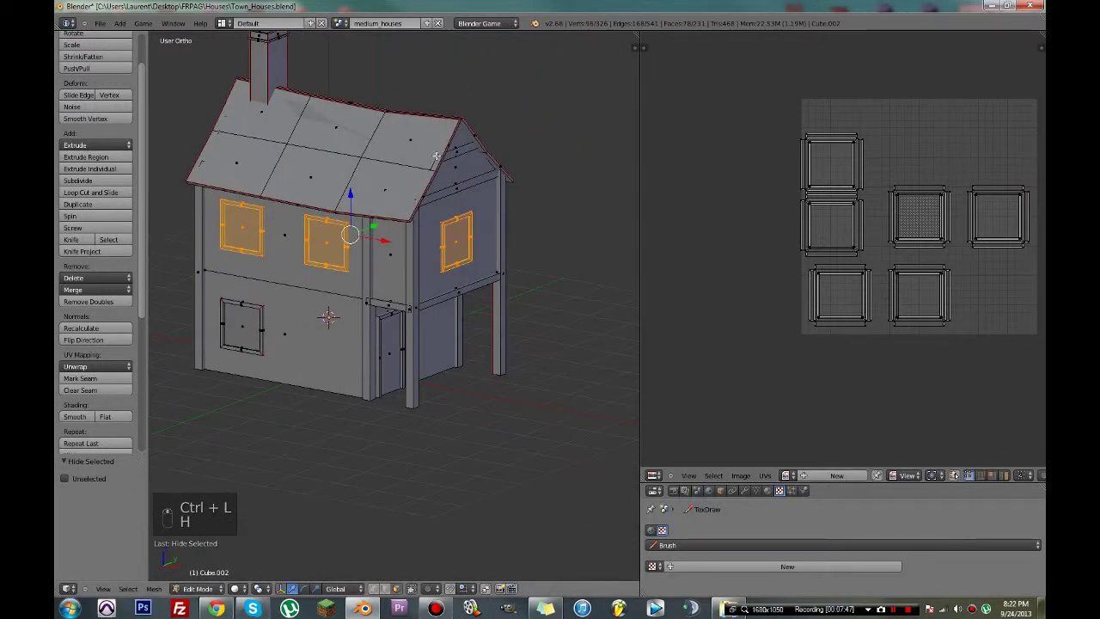
key("ctrl+z")
- Temporarily hide only the pane and upper frame faces of the upper-right window island to check its orientation
key("a")
key("c")
key("h")
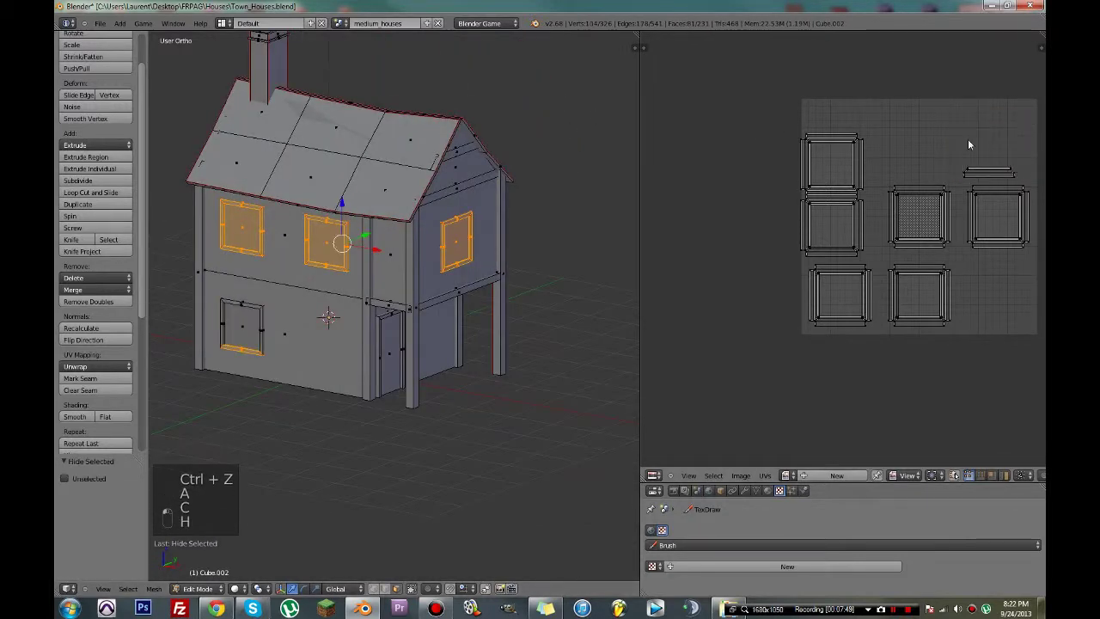
key("ctrl+z")
- Temporarily hide the upper frame faces of the upper-left window island to check its orientation on the house
key("a")
key("c")
left_click(831, 129)
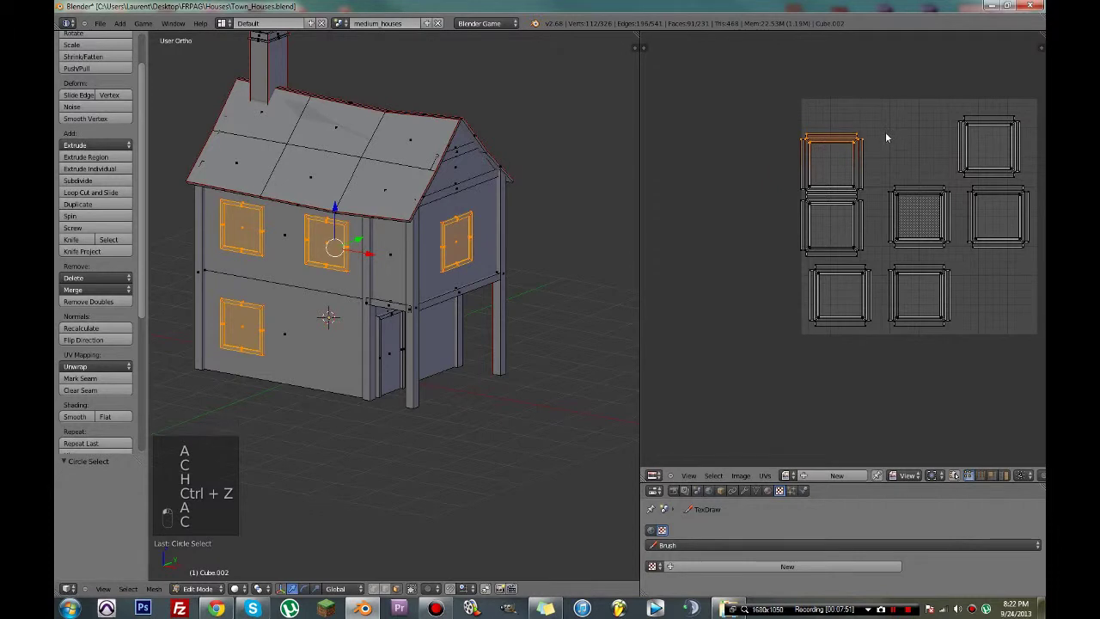
key("h")
key("ctrl+z")
- Move the whole upper-left window island up and to the right, clear of the island below it
key("a")
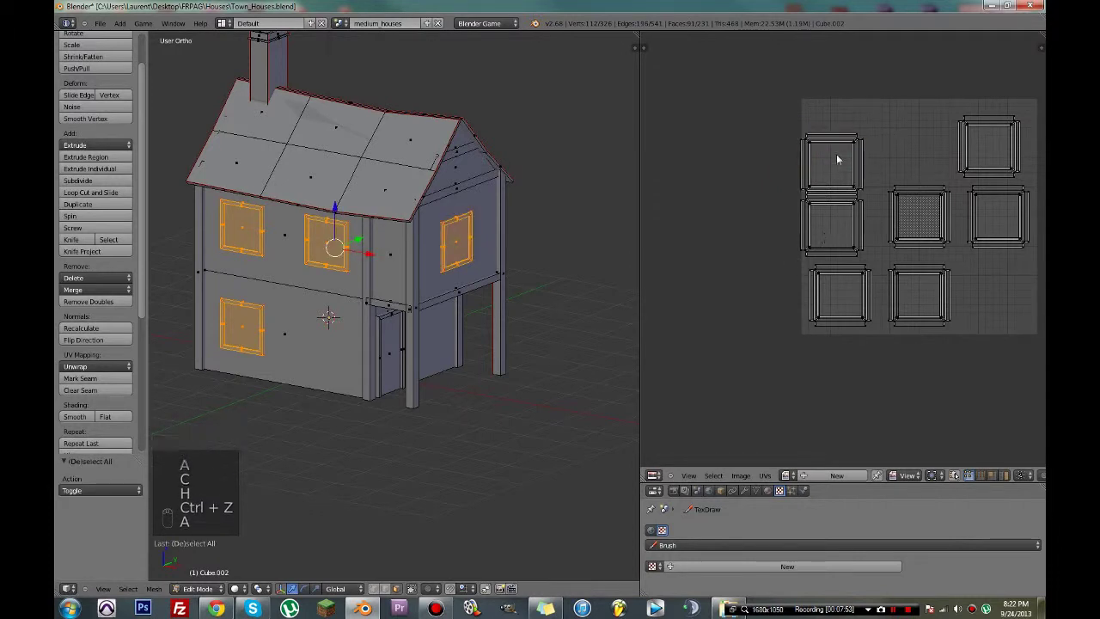
key("ctrl+l")
key("g")
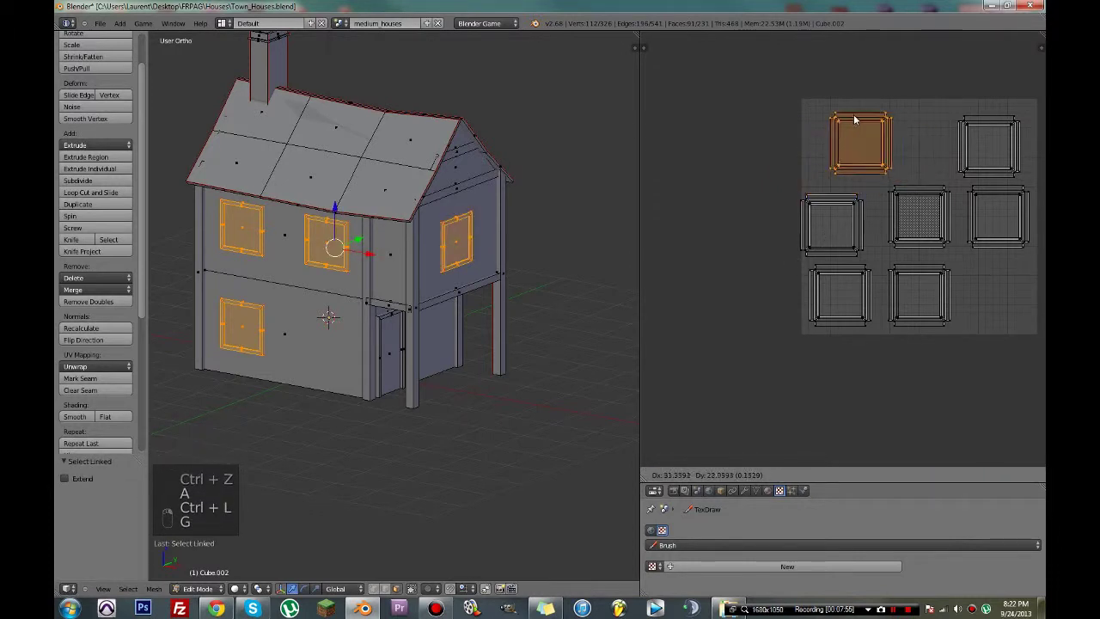
left_click(852, 121)
- Temporarily hide the upper frame faces of the middle-left window island and check its orientation on the far wall
key("a")
key("c")
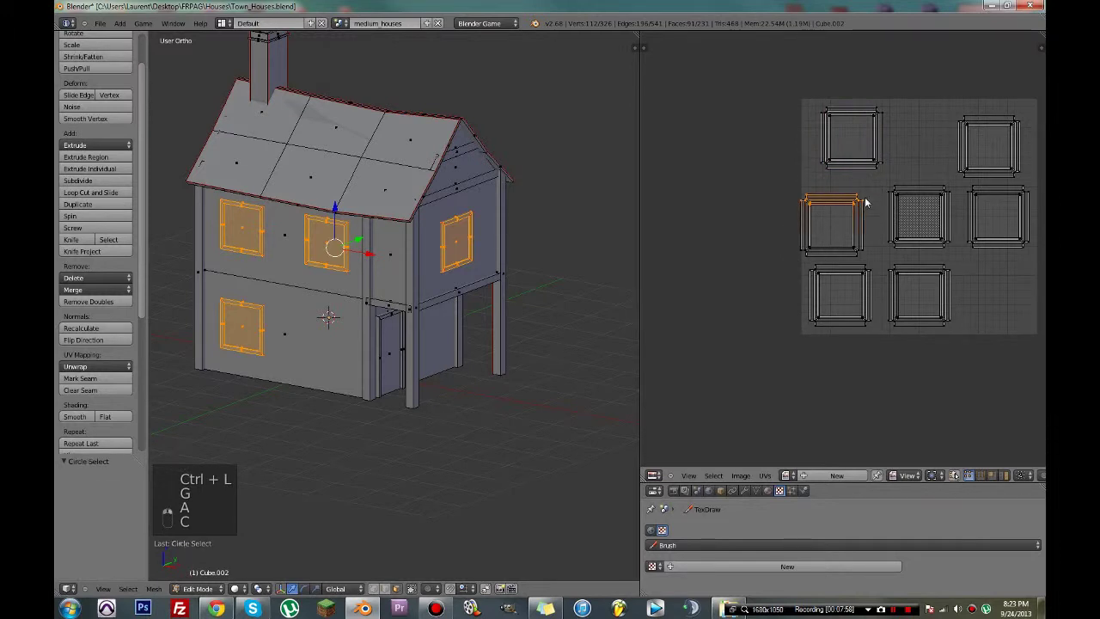
key("h")
middle_click_drag(366, 243, 258, 248)
key("ctrl+z")
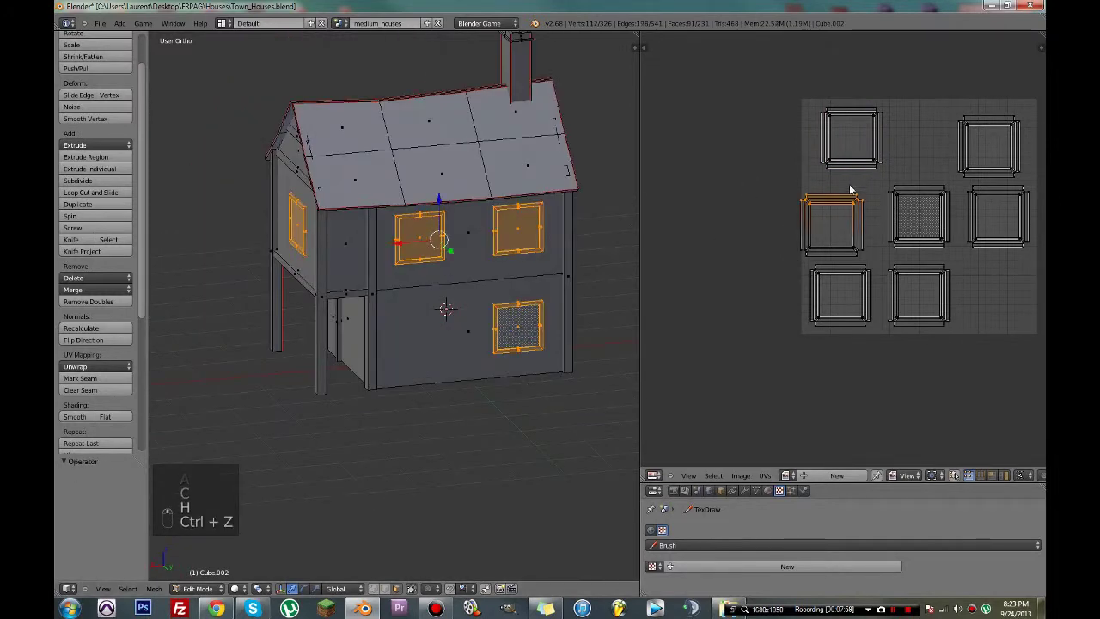
- Rotate the whole middle-left window island by 180 degrees and save the file
key("ctrl+l")
type("r180")
key("Return")
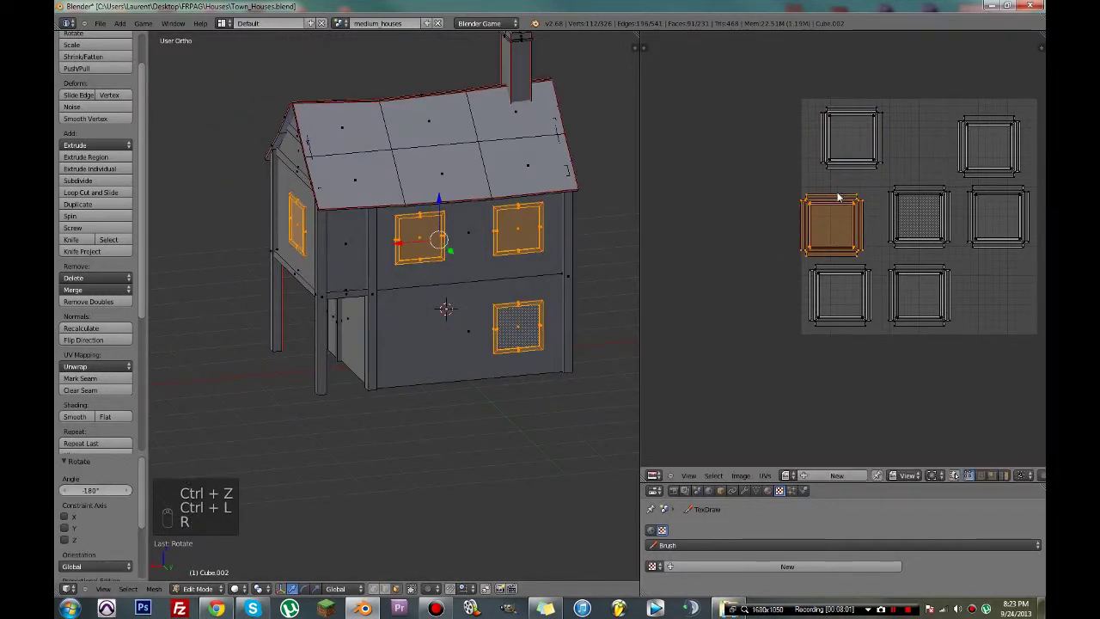
key("ctrl+s")
middle_click_drag(613, 310, 573, 298)
key("ctrl+s")
key("ctrl+s")
- Move the whole upper-left window island down over the middle-left one, by X -0.052, Y -0.229 and another -0.125 in Y
scroll(908, 246, "down", 5)
key("a")
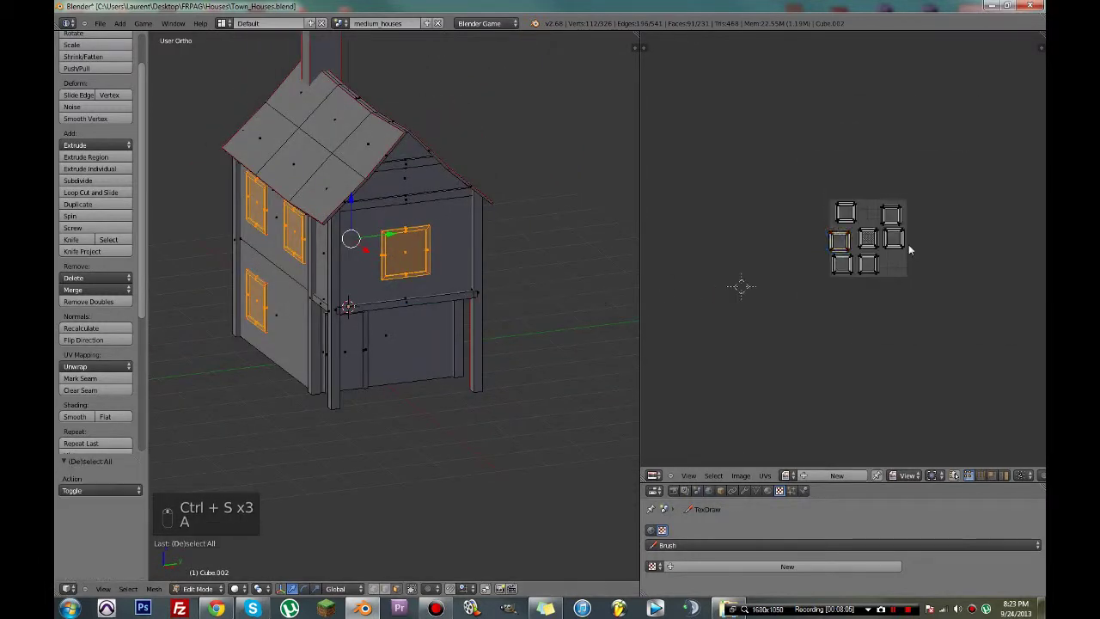
scroll(909, 246, "up", 4)
scroll(910, 250, "up", 3)
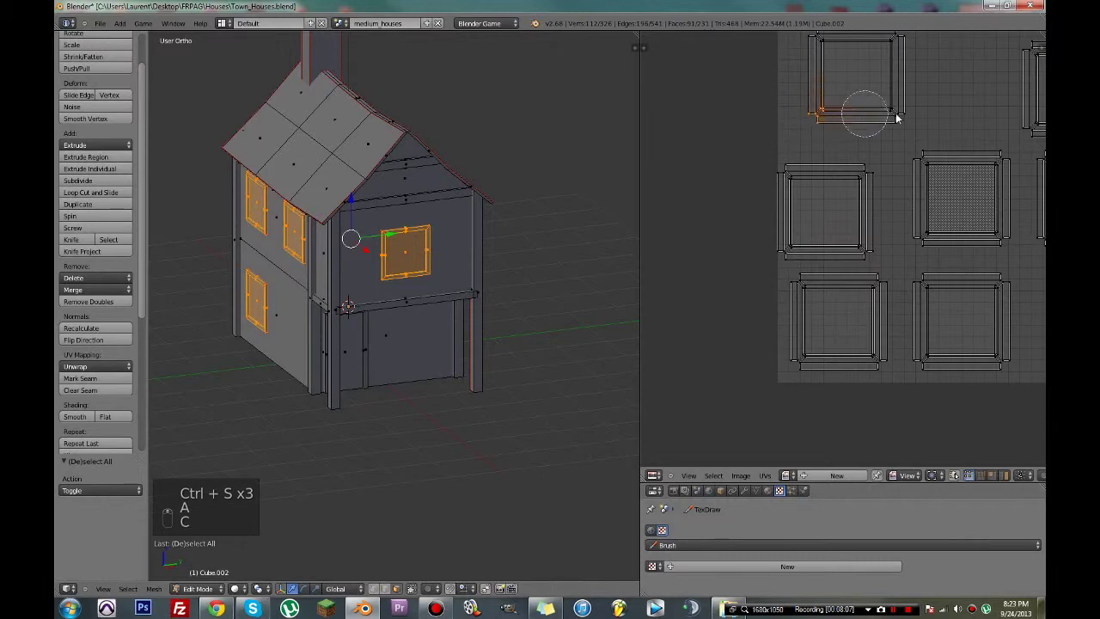
key("ctrl+l")
scroll(910, 115, "up", 4)
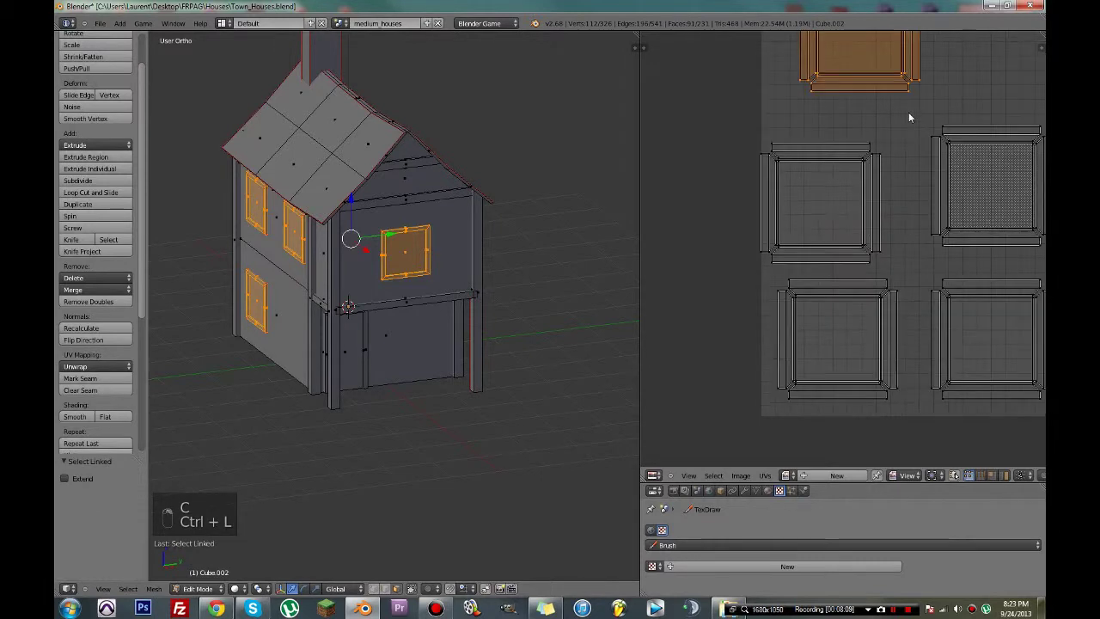
key("g")
left_click(879, 220)
key("g")
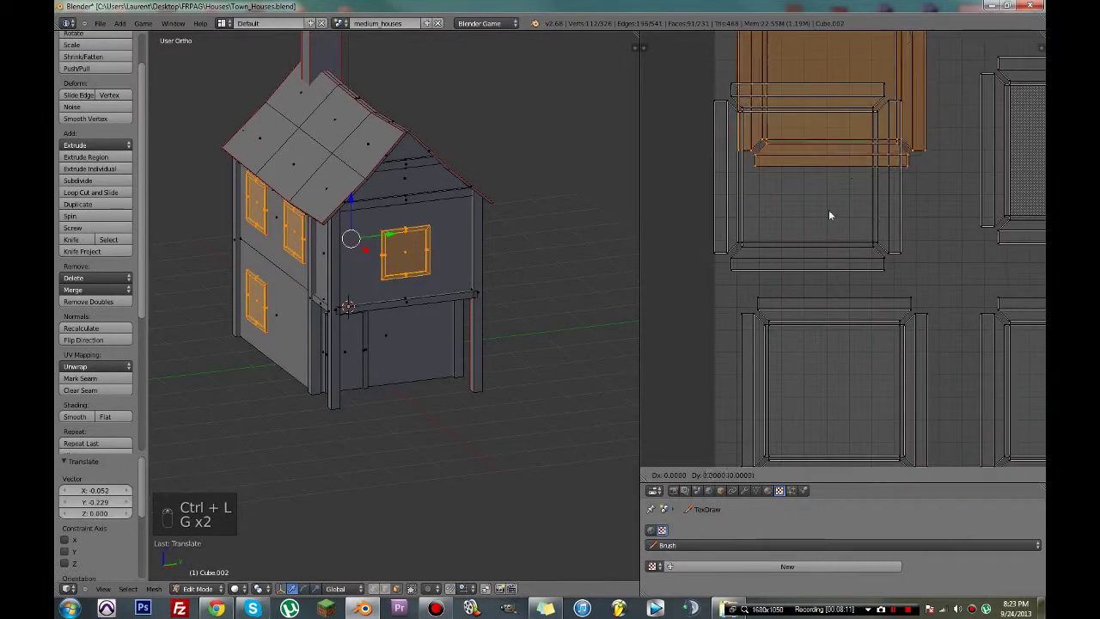
left_click(819, 281)
- Move the selected window island up by 0.375 and left by 0.125, to the UV layout's upper-left corner
scroll(820, 281, "down", 6)
key("g")
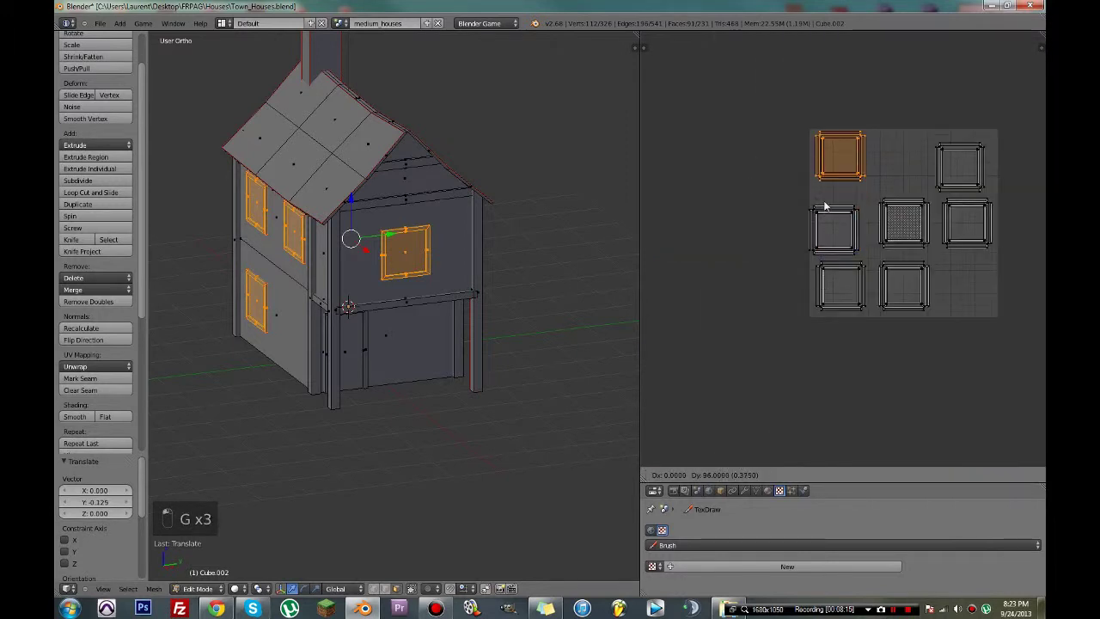
left_click(823, 206)
key("g")
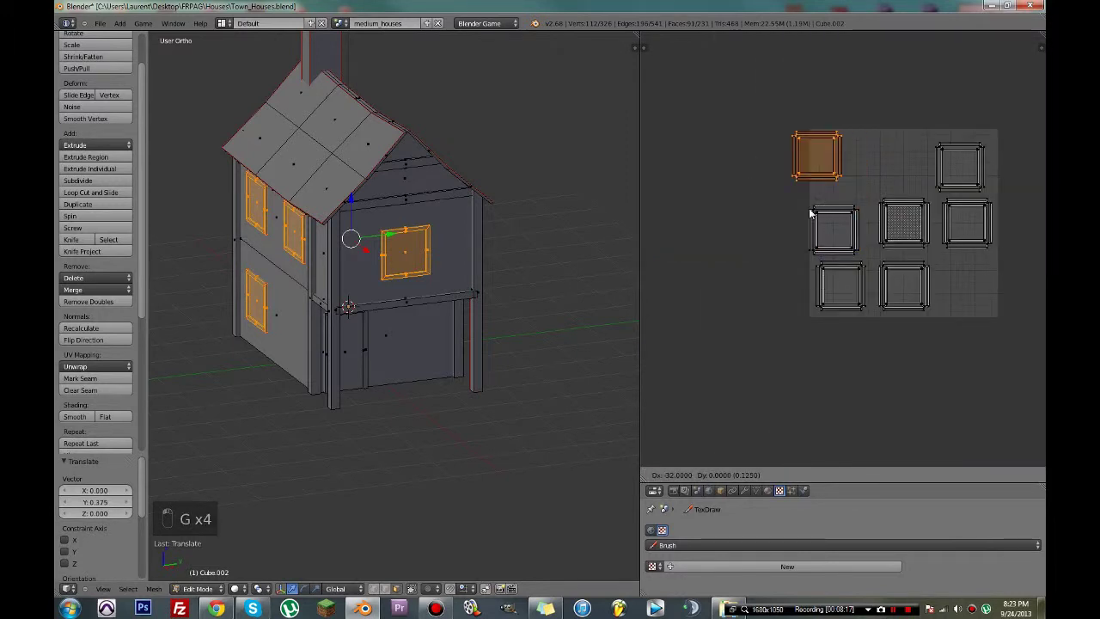
left_click(813, 214)
- Move the whole middle-left window island by X -0.125 and Y 0.375, over the island in the upper-left corner
key("a")
key("c")
key("ctrl+l")
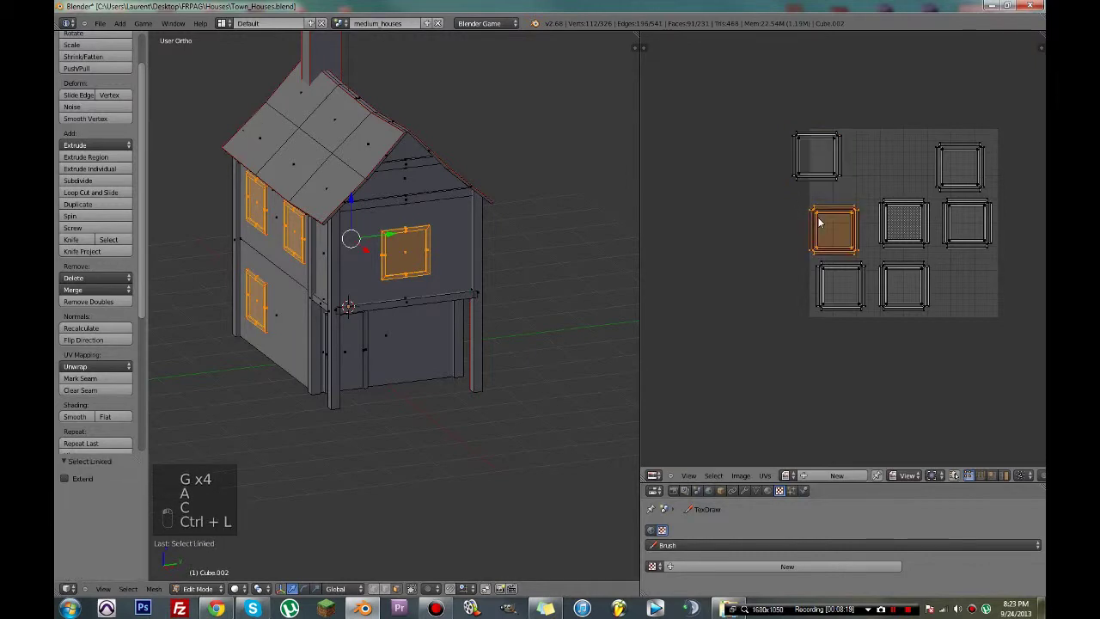
key("g")
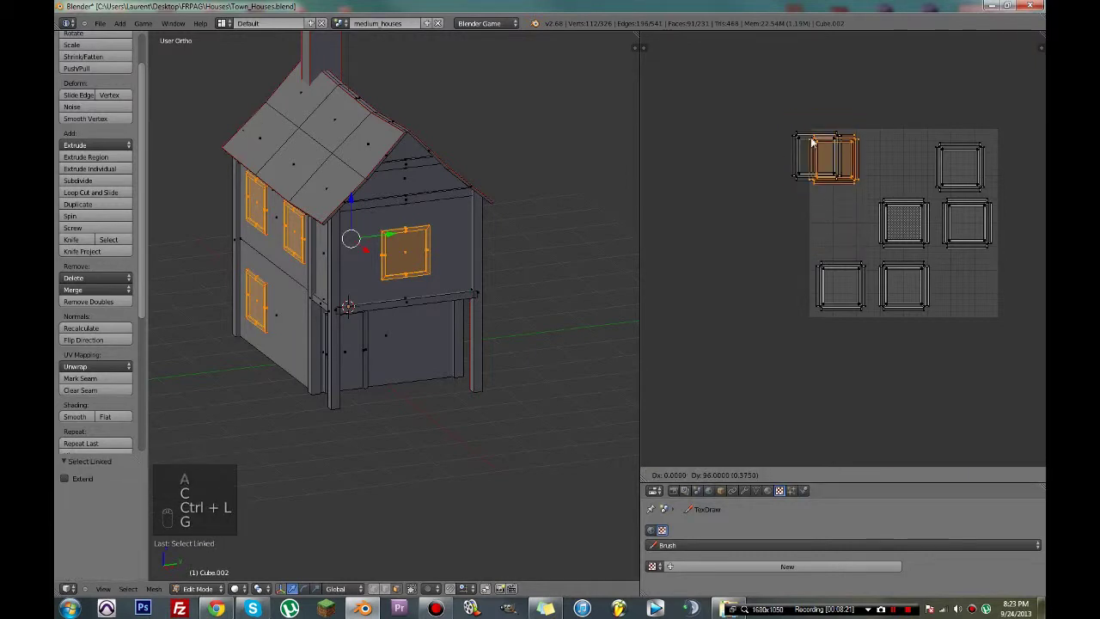
left_click(792, 147)
scroll(799, 165, "up", 3)
middle_click_drag(799, 165, 824, 341)
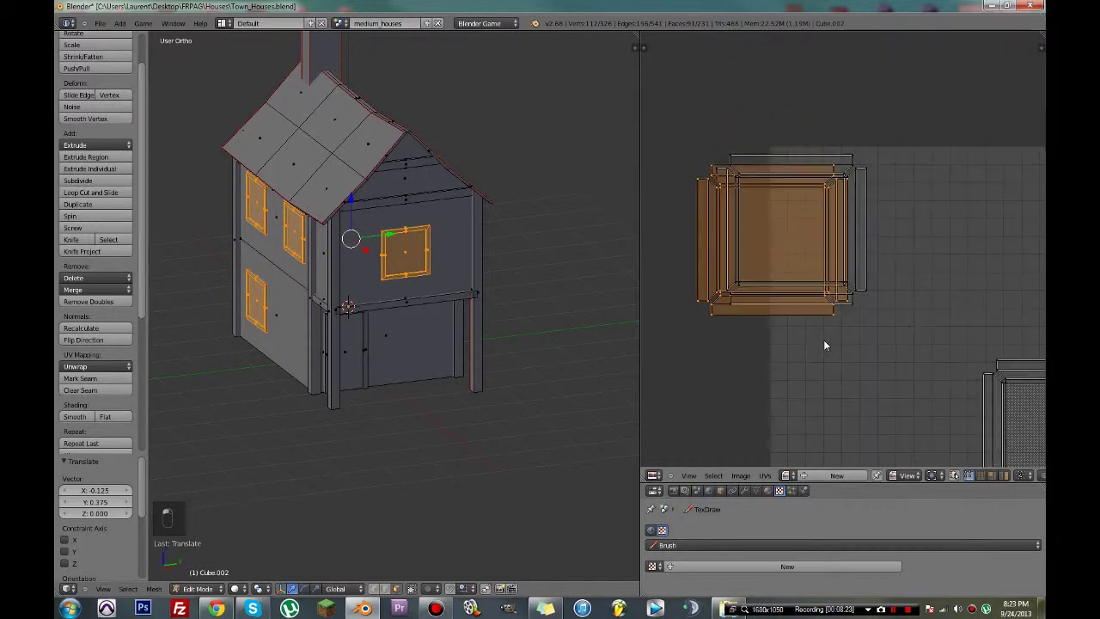
- Move the selected island over the one beneath it by X 0.028, Y 0.027, X 0.005, Y -0.008, and X -0.000189, Y -0.002
scroll(821, 212, "up", 2)
scroll(786, 275, "up", 4)
middle_click_drag(821, 211, 774, 348)
scroll(774, 348, "up", 2)
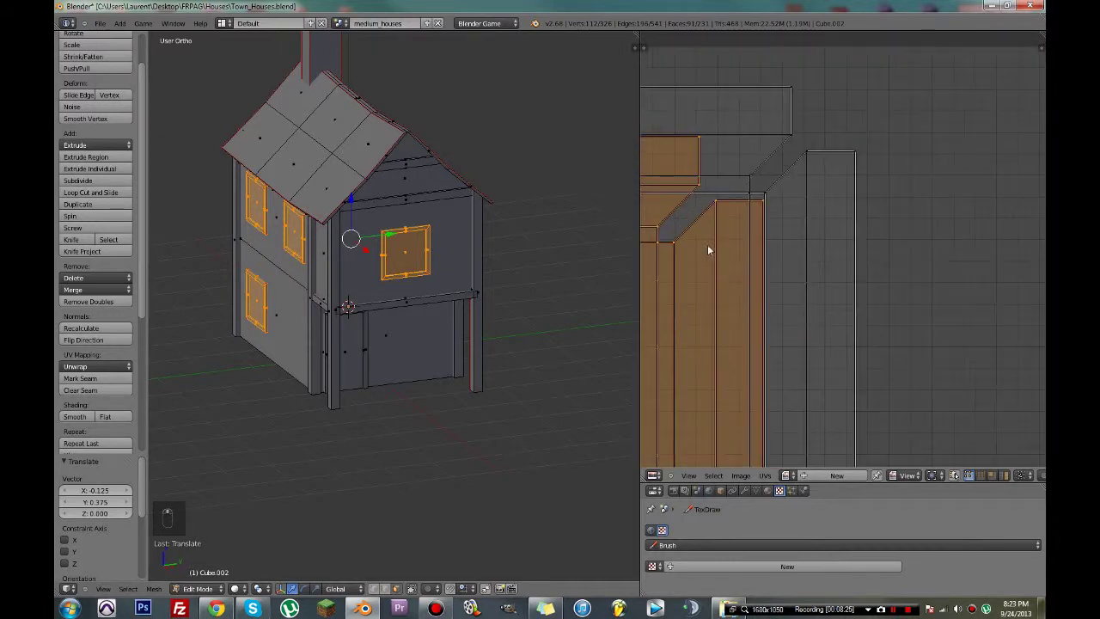
key("g")
left_click(775, 174)
scroll(774, 176, "up", 6)
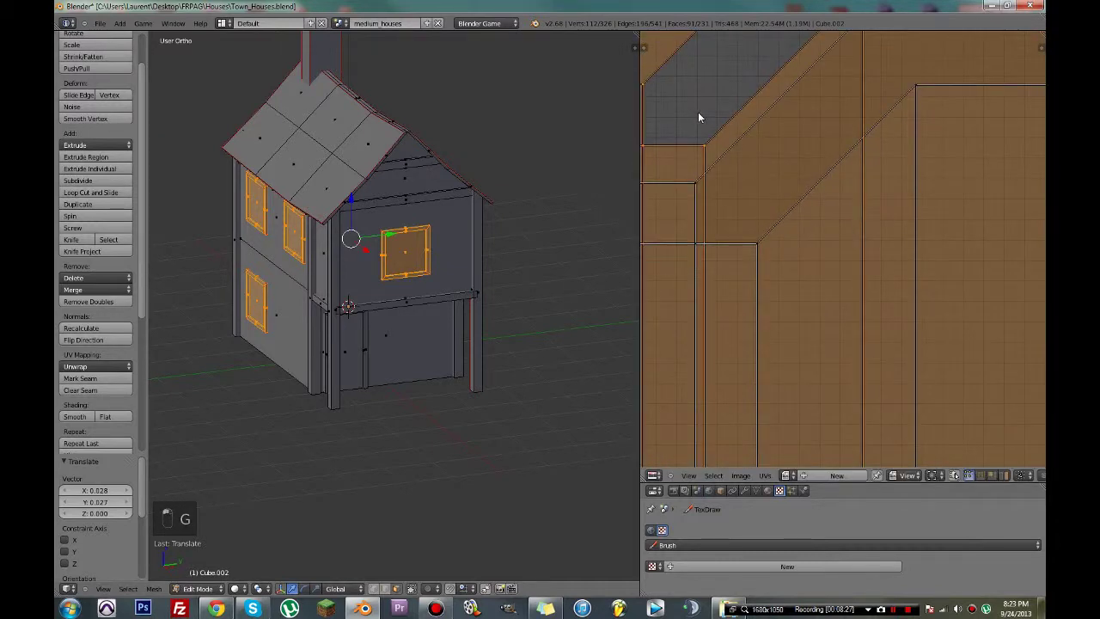
middle_click_drag(717, 140, 766, 154)
key("g")
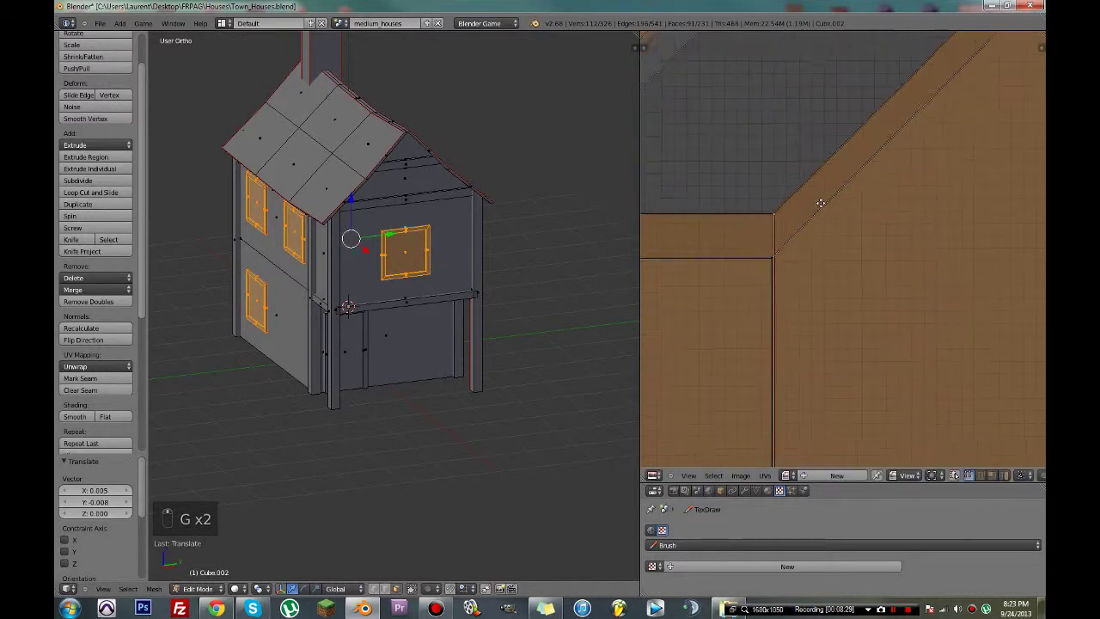
left_click(764, 156)
key("g")
left_click(754, 231)
- Fine-align the selected island's inner corner with the island beneath by X 0.000108, Y -0.000184, and save the file
middle_click_drag(757, 253, 825, 245)
scroll(824, 245, "up", 2)
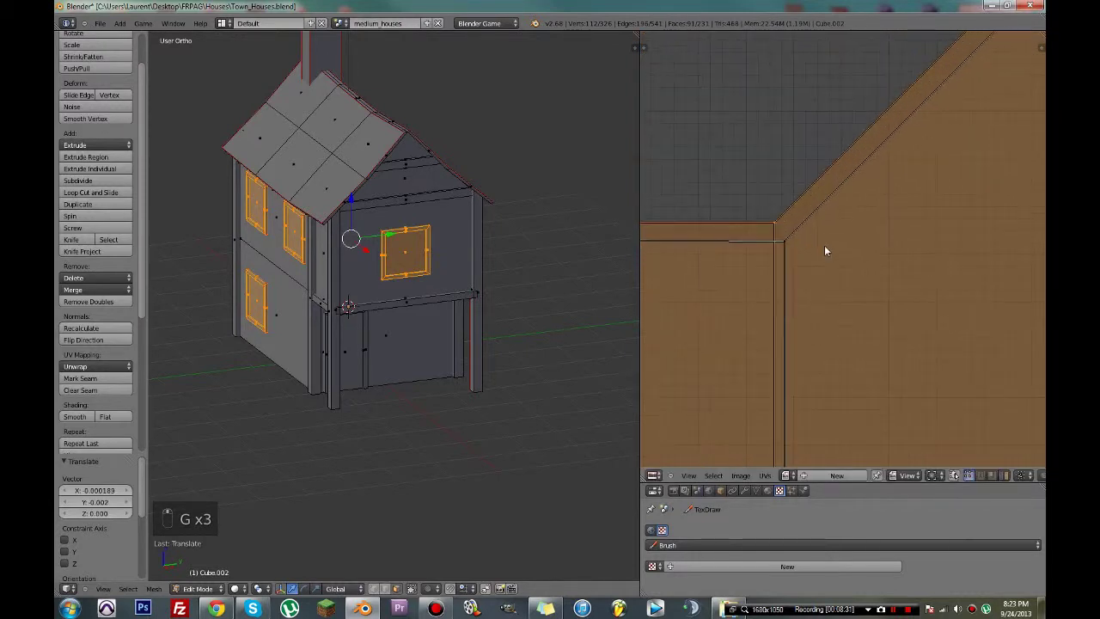
middle_click_drag(769, 176, 804, 200)
scroll(804, 200, "up", 1)
key("g")
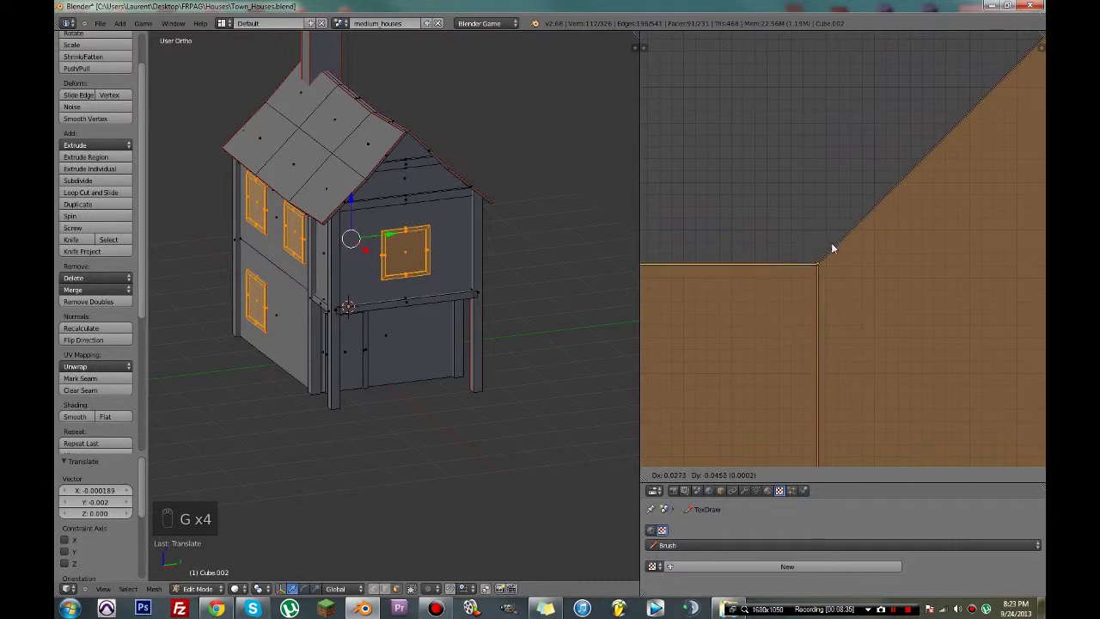
left_click(832, 246)
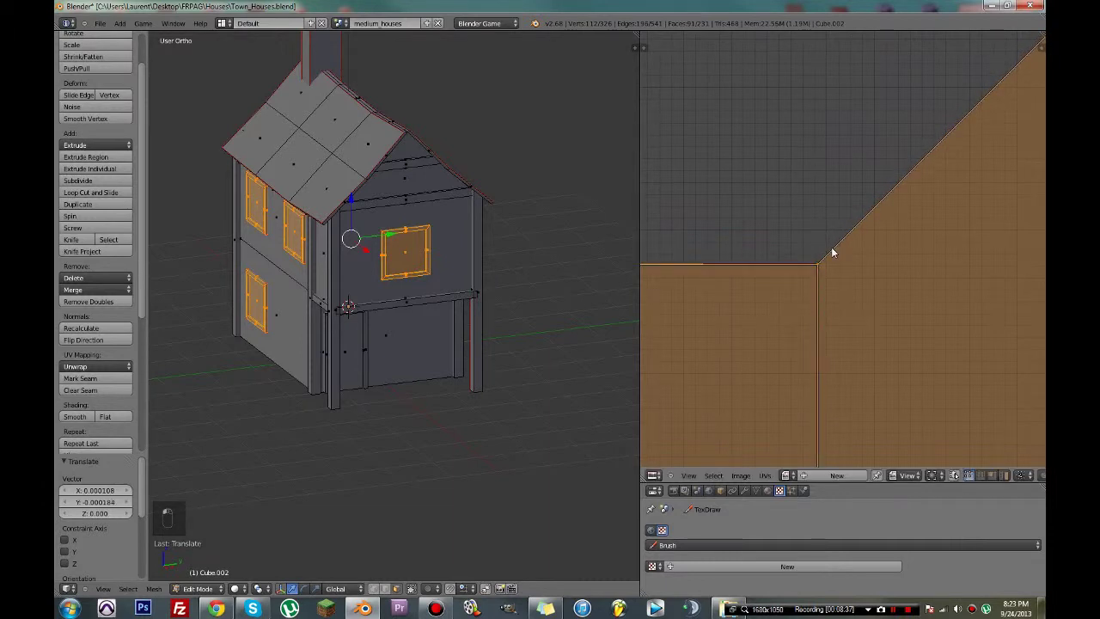
key("g")
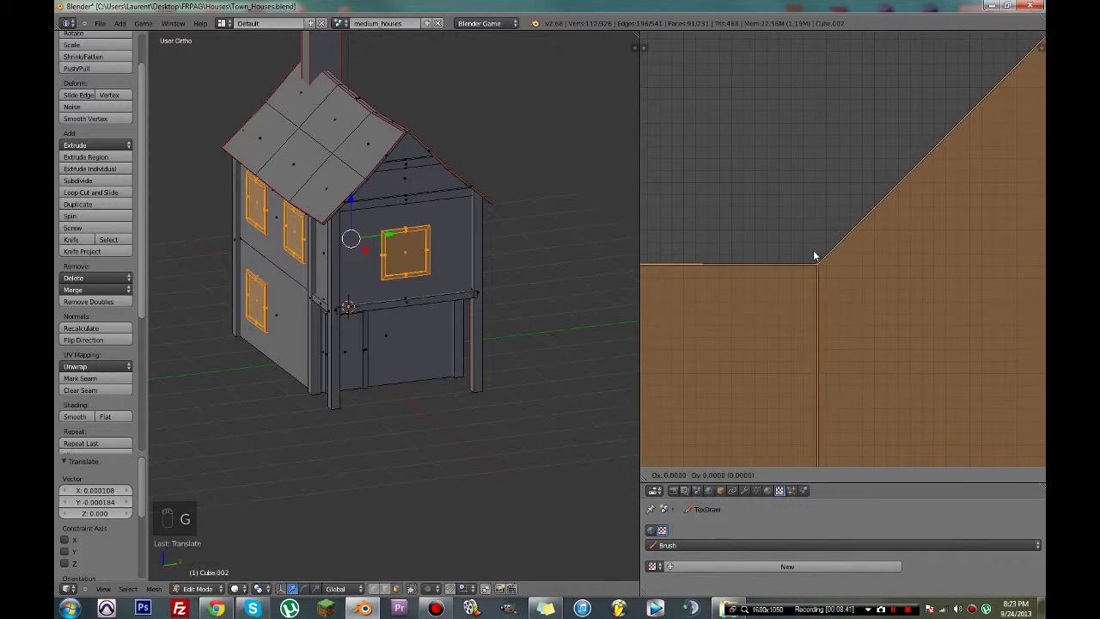
left_click(814, 249)
key("ctrl+s")
scroll(814, 250, "down", 4)
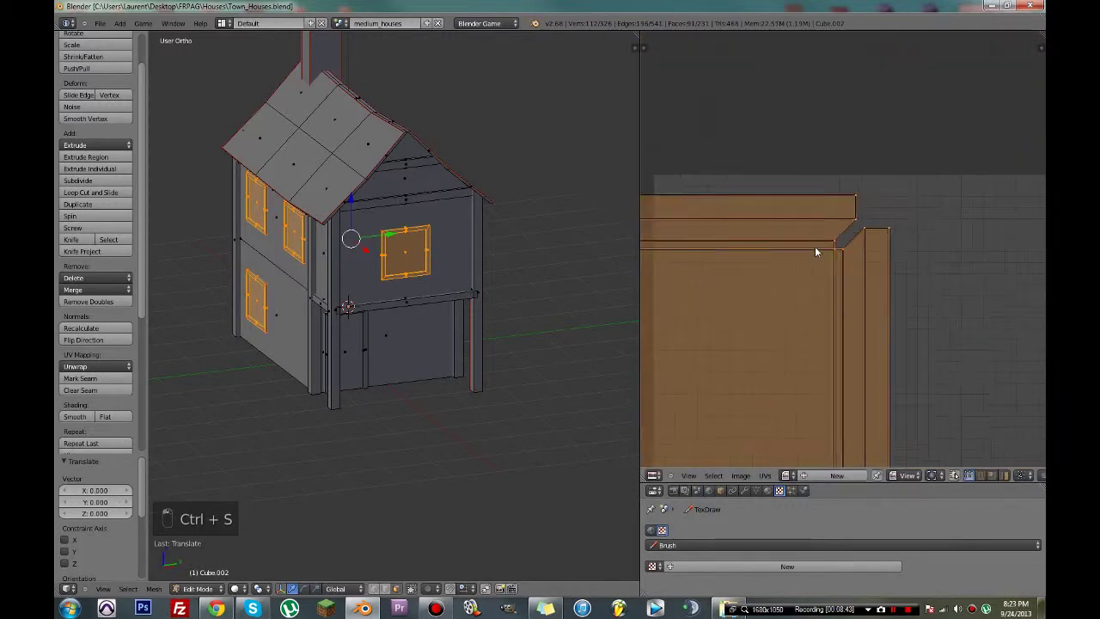
- Move the stacked window islands fully inside the UV layout's upper-left corner
scroll(816, 250, "down", 6)
key("c")
right_click(831, 263)
key("g")
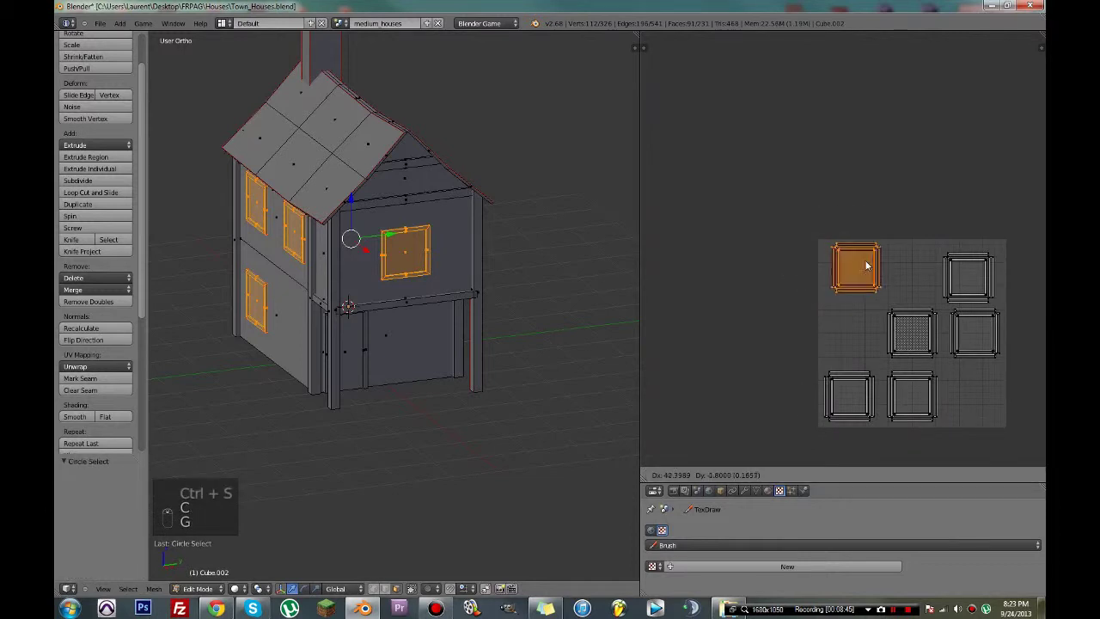
left_click(855, 266)
scroll(862, 269, "up", 2)
middle_click_drag(919, 277, 836, 153)
- Select the whole upper-right window island and move it by X -0.674, Y 0.056 onto the upper-left stack
key("a")
key("c")
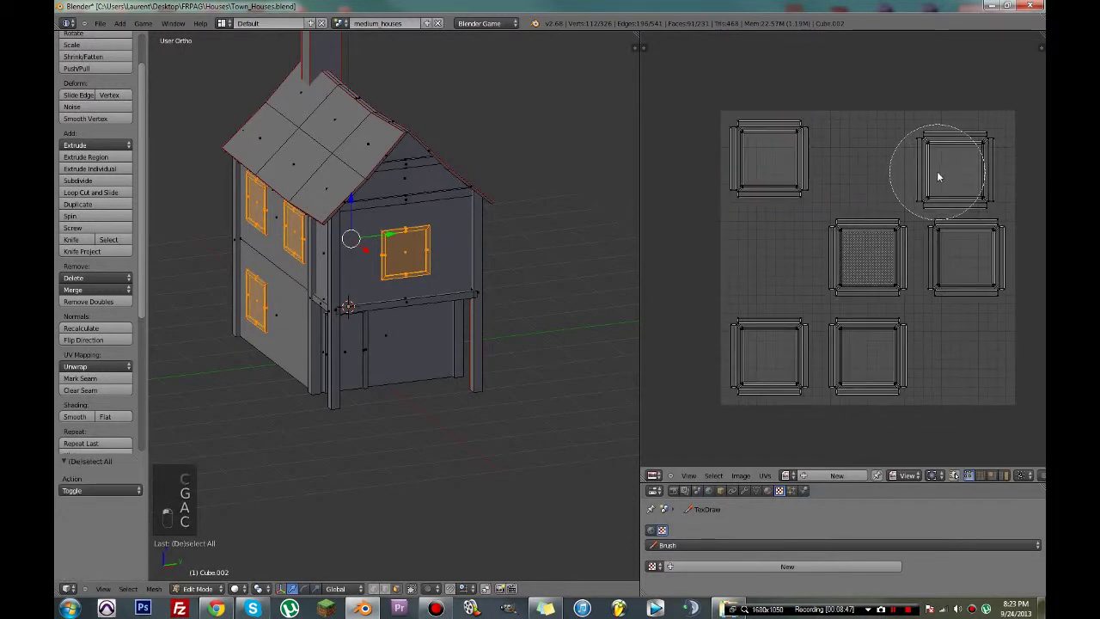
left_click_drag(931, 169, 982, 164)
right_click(1007, 166)
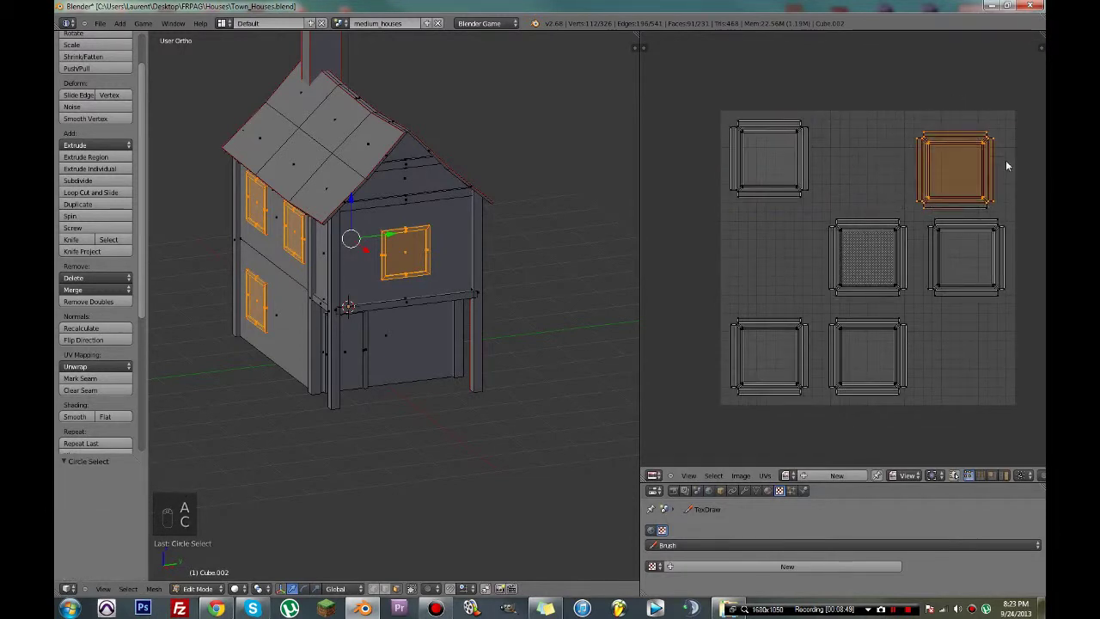
key("c")
right_click(963, 167)
key("g")
left_click(810, 193)
- Shift the selected island by X 0.057, Y -0.014, and nudge it closer to the upper-left stack's lower-right corner
scroll(762, 105, "up", 3)
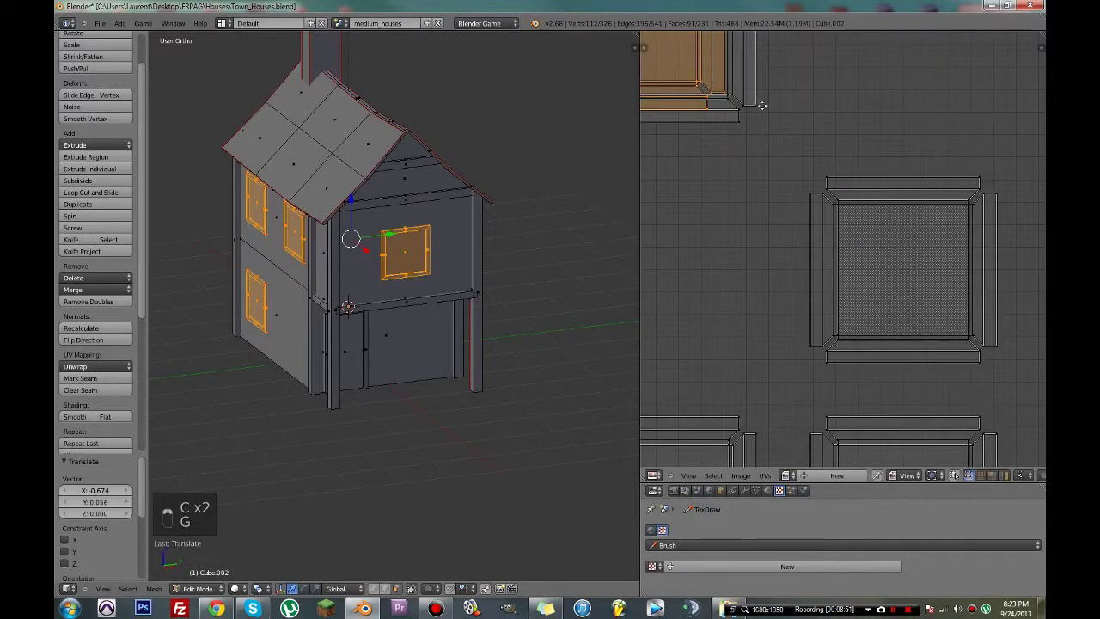
middle_click_drag(762, 106, 879, 245)
scroll(845, 184, "up", 4)
key("g")
left_click(923, 186)
scroll(923, 187, "up", 8)
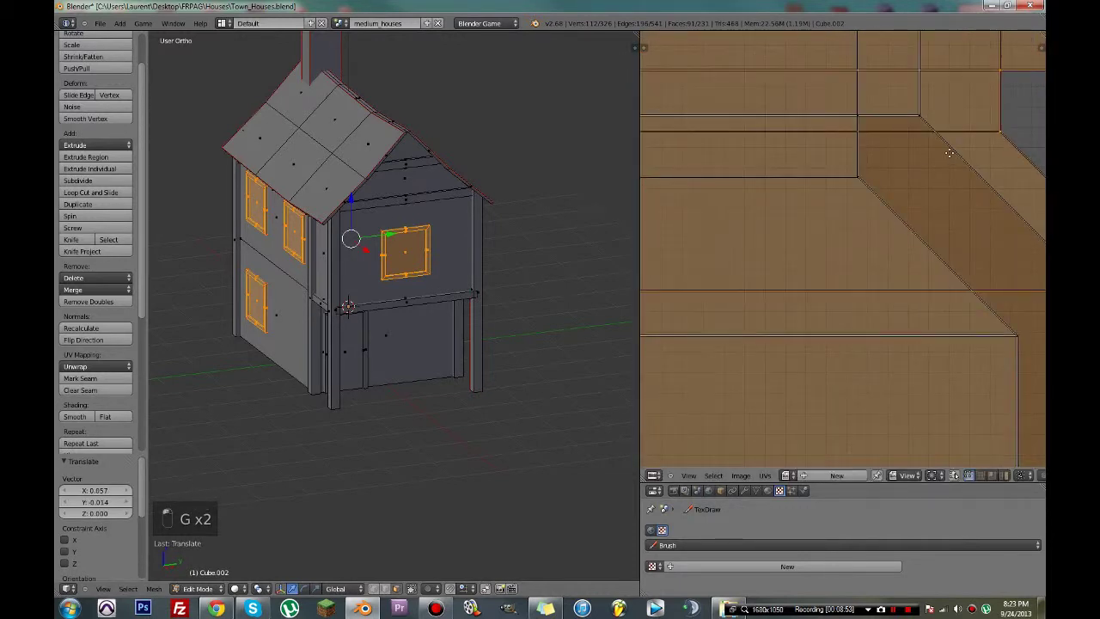
middle_click_drag(949, 153, 868, 233)
scroll(868, 232, "up", 3)
key("g")
left_click(733, 236)
- Fine-align the island to the upper-left stack by X -0.002, Y 0.000296 and X -0.000973, Y 0.000091, deselect everything and save the file
scroll(830, 177, "up", 1)
scroll(828, 207, "up", 3)
middle_click_drag(830, 175, 917, 280)
scroll(914, 280, "up", 2)
key("g")
left_click(845, 195)
middle_click_drag(831, 216, 896, 284)
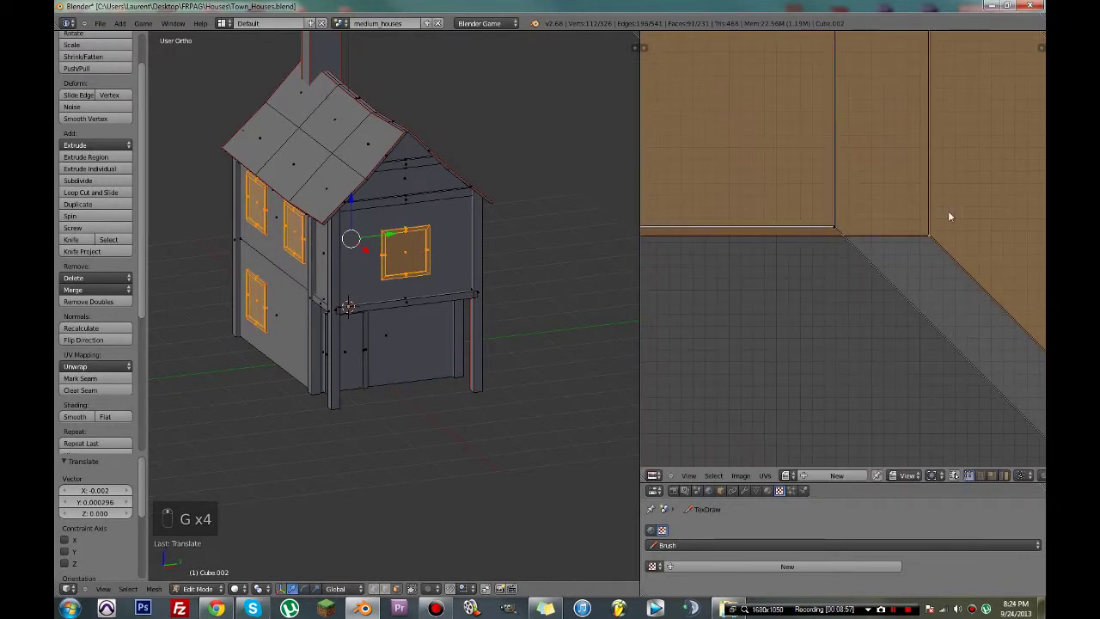
key("g")
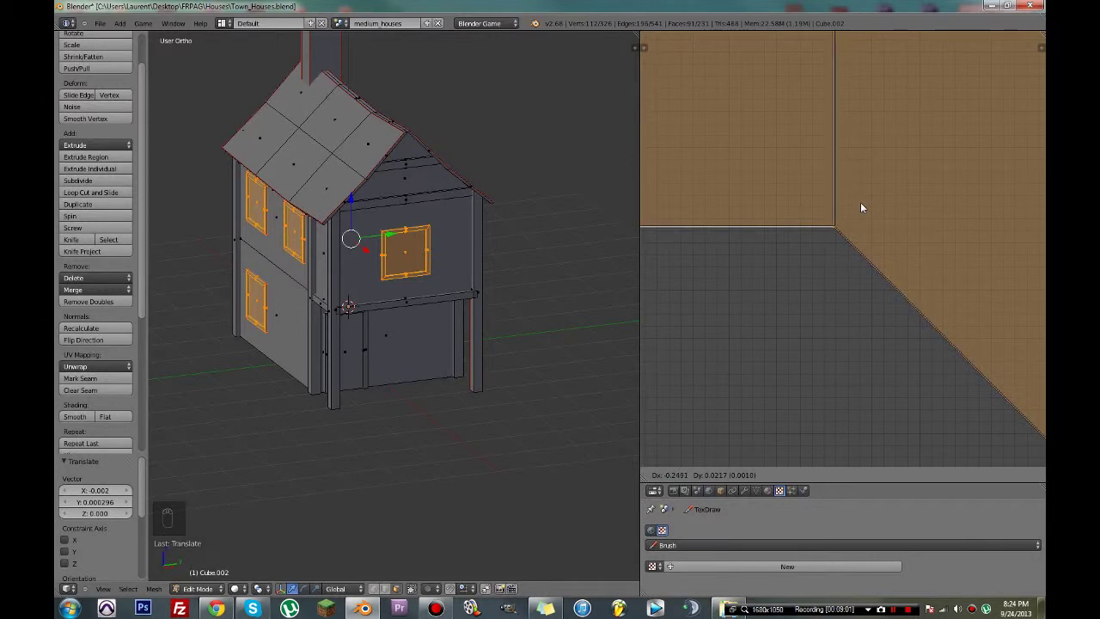
left_click(861, 201)
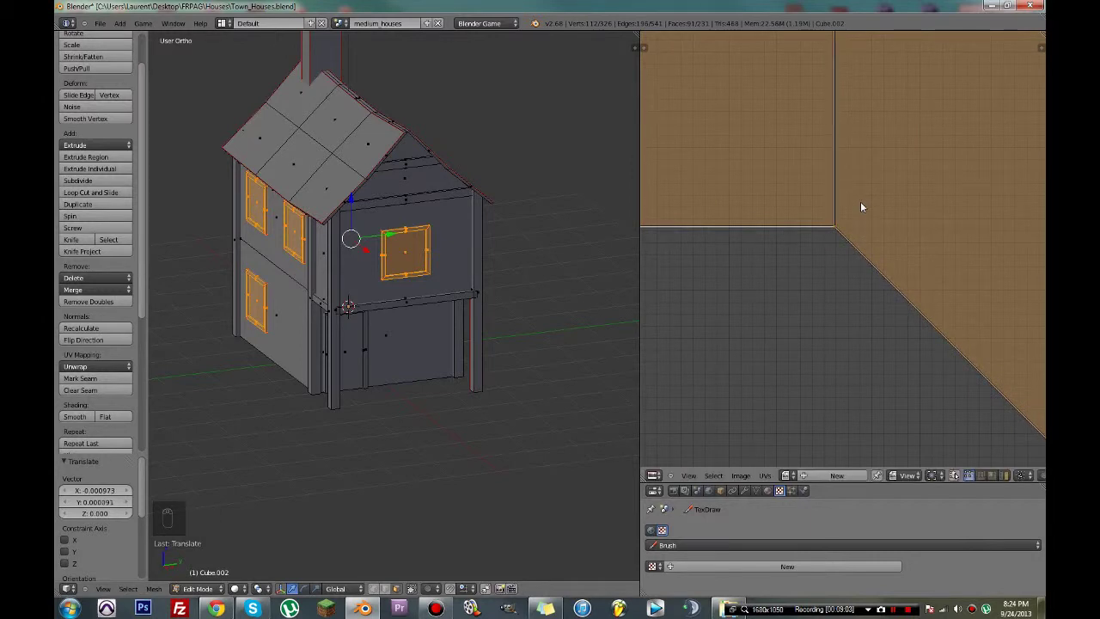
key("ctrl+s")
left_click(861, 202)
key("a")
key("ctrl+s")
- Select the whole middle-right window island and move it along X by -0.329 onto the central island
scroll(860, 202, "down", 6)
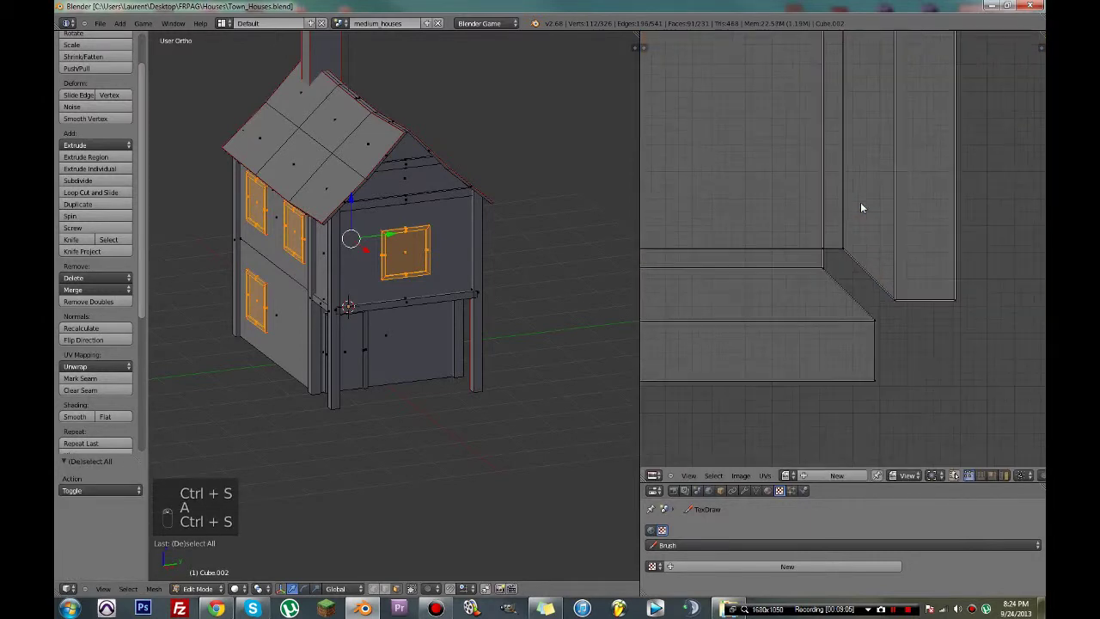
key("a")
key("c")
key("a")
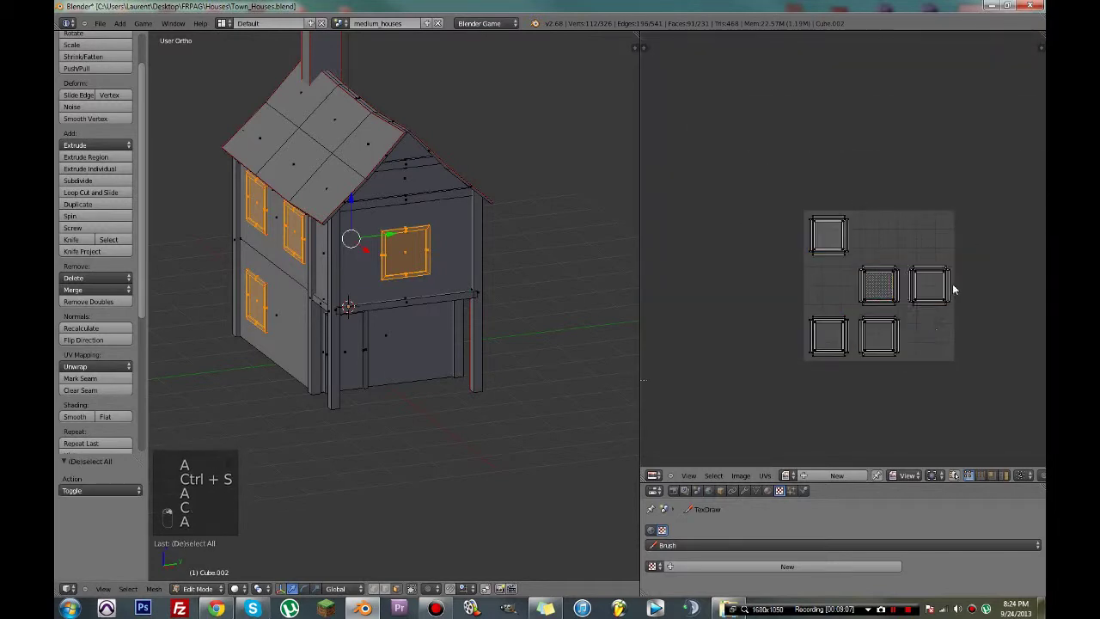
key("c")
left_click(936, 284)
right_click(936, 284)
scroll(946, 258, "up", 4)
key("g")
key("x")
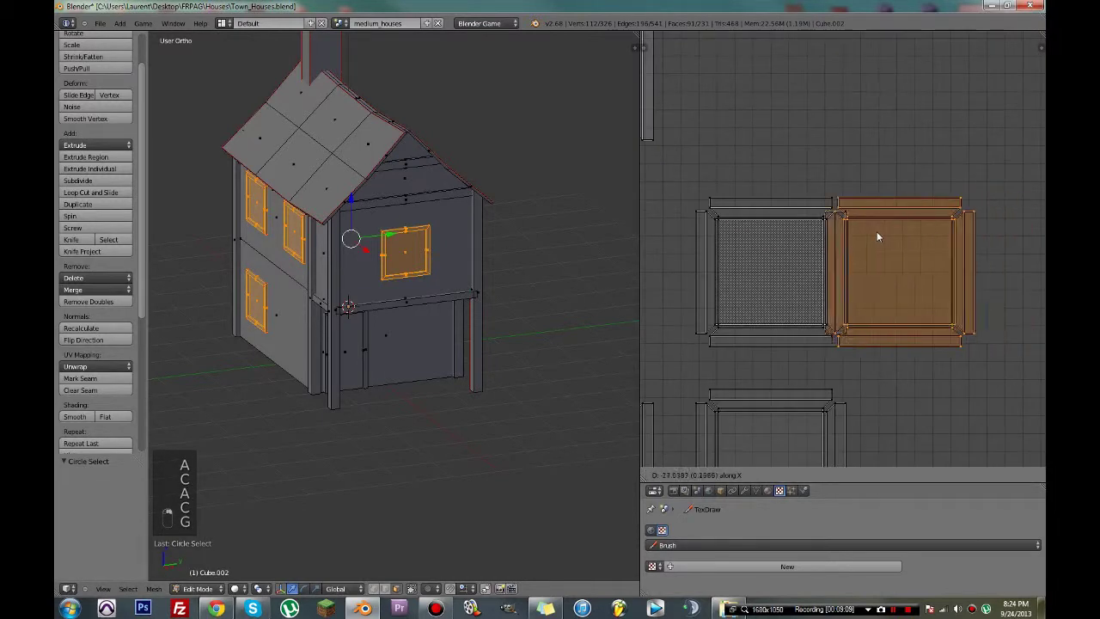
left_click(784, 226)
- Fine-align the selected island with the central one along X by -0.005 and 0.000012
scroll(784, 226, "up", 3)
scroll(842, 233, "up", 6)
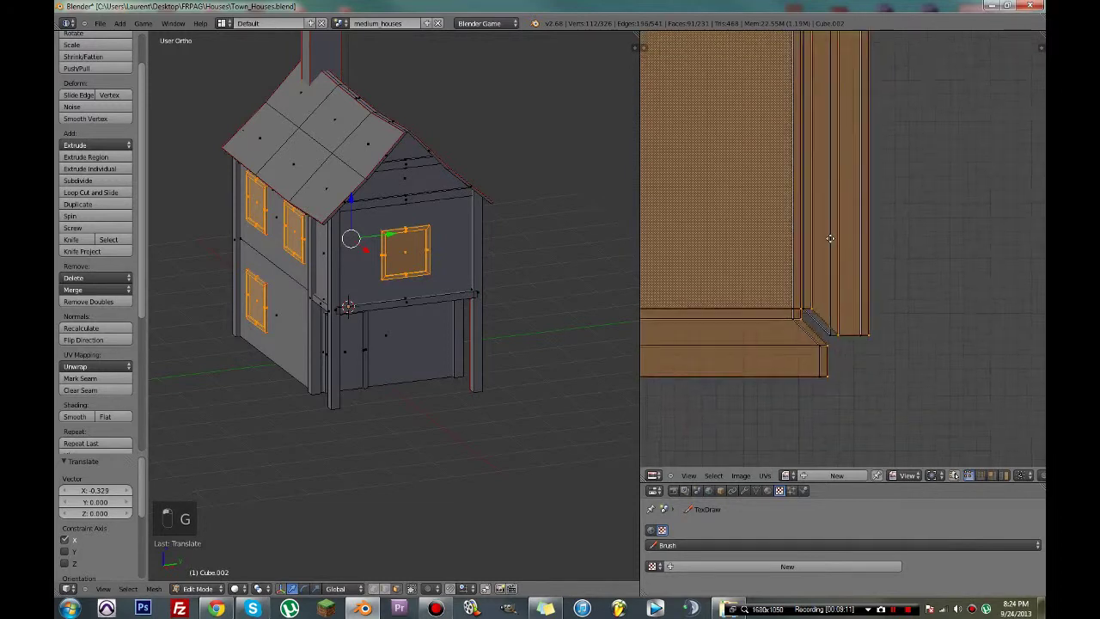
scroll(988, 201, "up", 2)
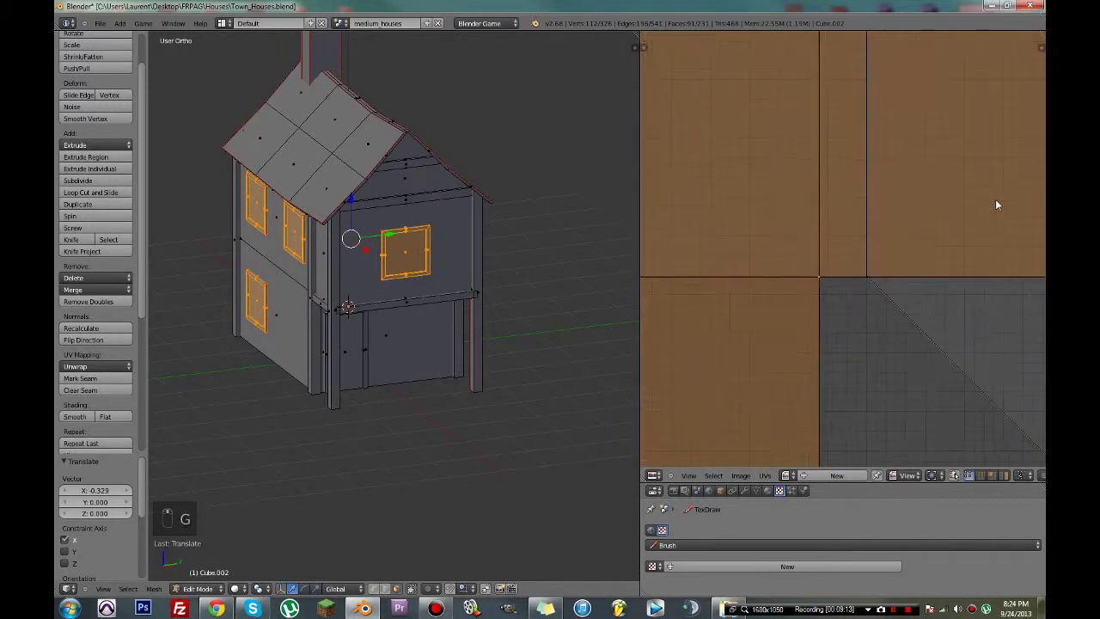
key("g")
key("x")
left_click(810, 201)
scroll(878, 249, "up", 4)
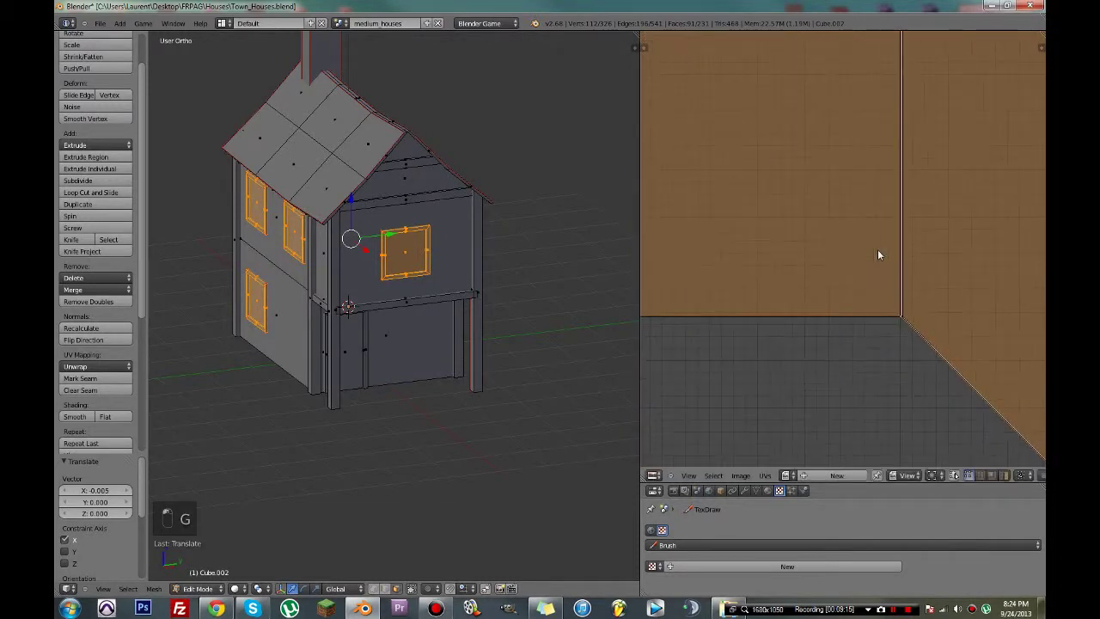
middle_click_drag(924, 273, 895, 191)
key("g")
key("x")
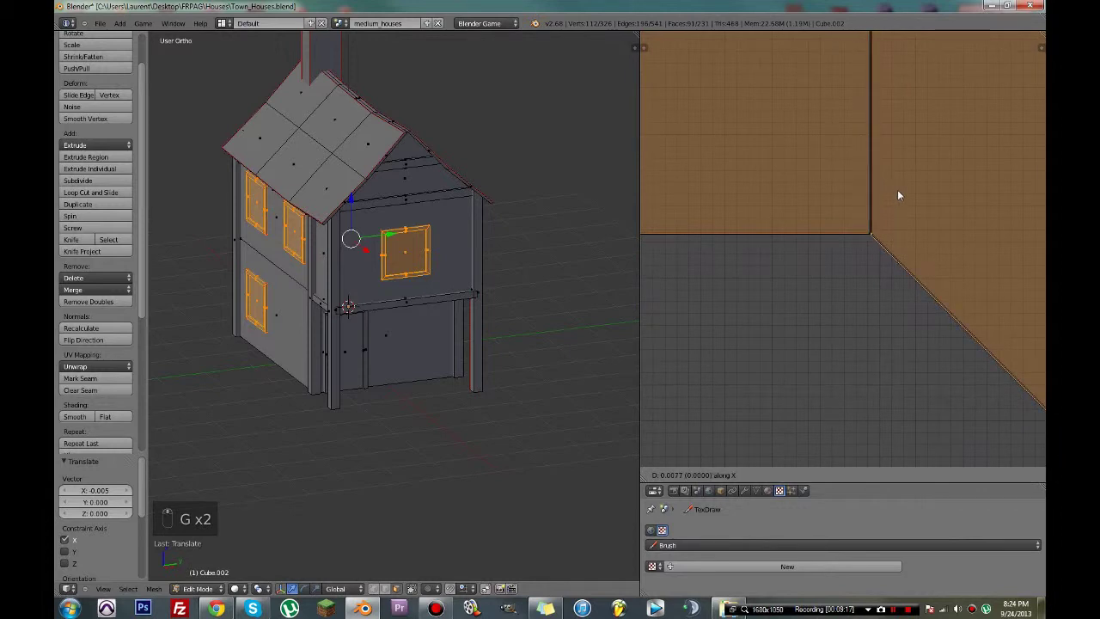
left_click(896, 194)
- Select both stacked central islands and move them along Y by -0.321 onto the lower-middle window island
scroll(894, 202, "down", 2)
scroll(890, 213, "down", 4)
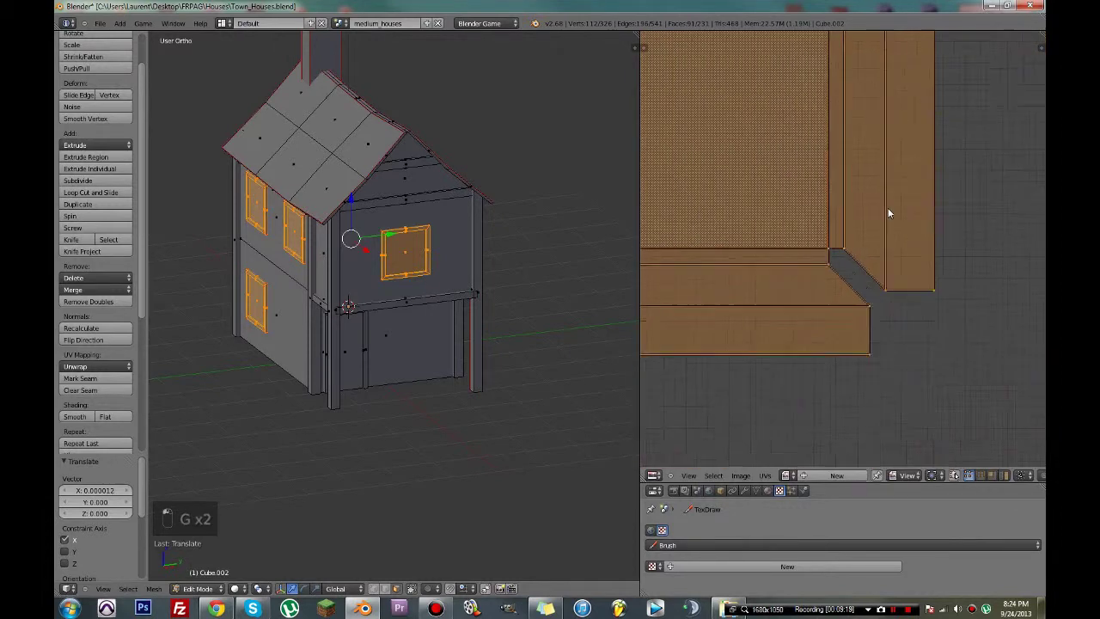
right_click(788, 228)
key("a")
key("c")
mouse_move(786, 222)
left_mouse_down()
mouse_move(906, 207)
mouse_move(807, 133)
left_mouse_up()
right_click(807, 133)
middle_click_drag(898, 199, 871, 160)
key("g")
key("y")
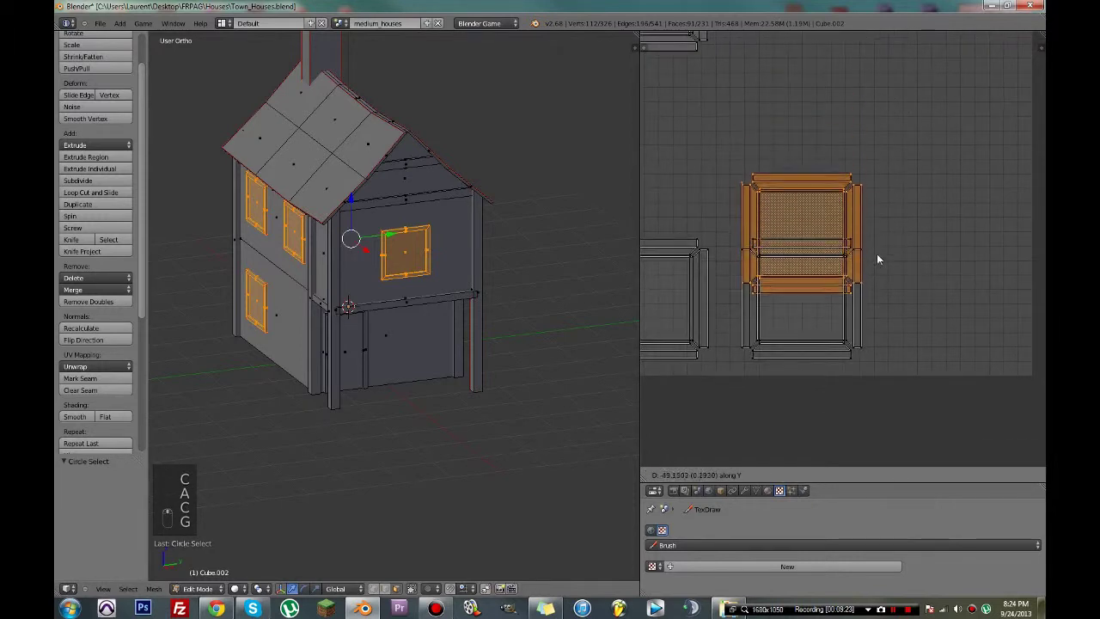
left_click(887, 312)
- Fine-align the selected islands with the lower-middle one along Y by -0.012 and 0.000103
scroll(856, 254, "up", 5)
scroll(856, 254, "up", 6)
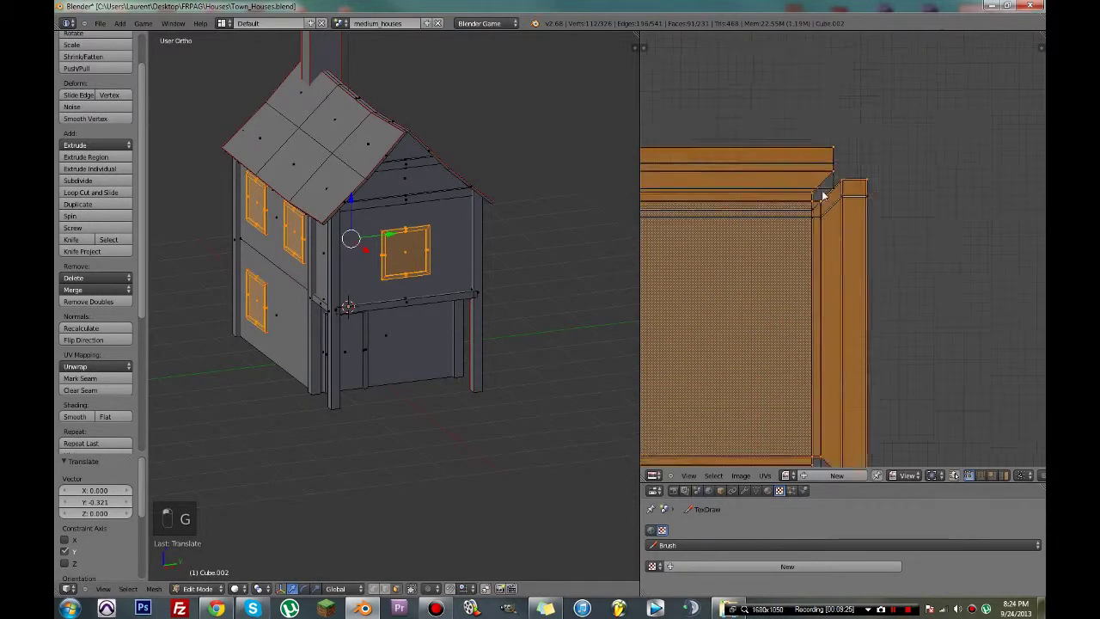
key("g")
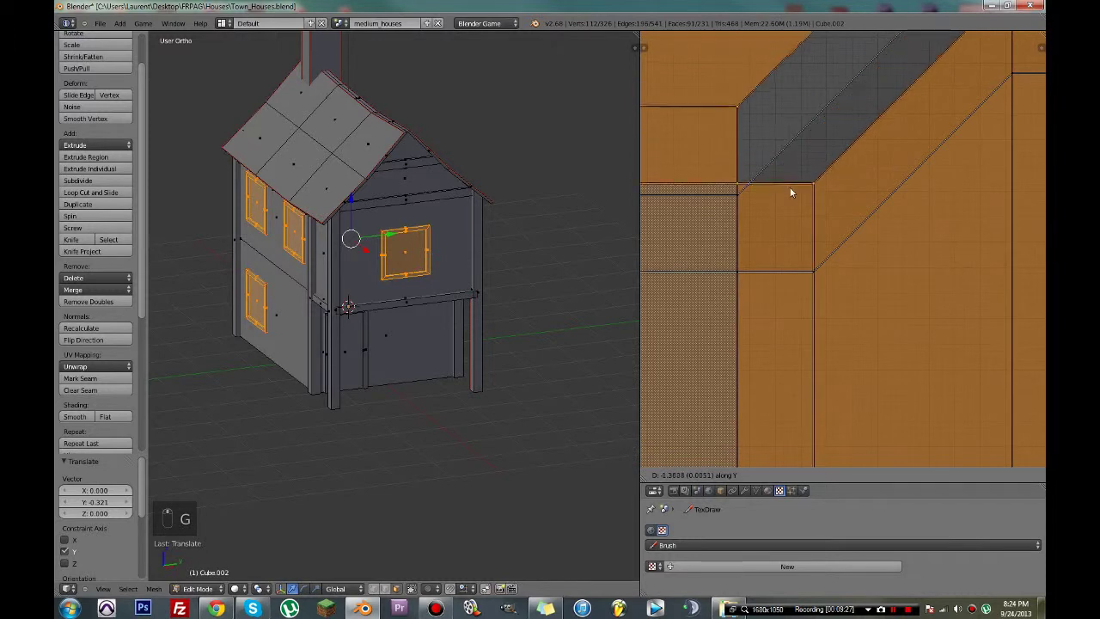
left_click(805, 276)
scroll(815, 274, "up", 2)
scroll(922, 125, "down", 3)
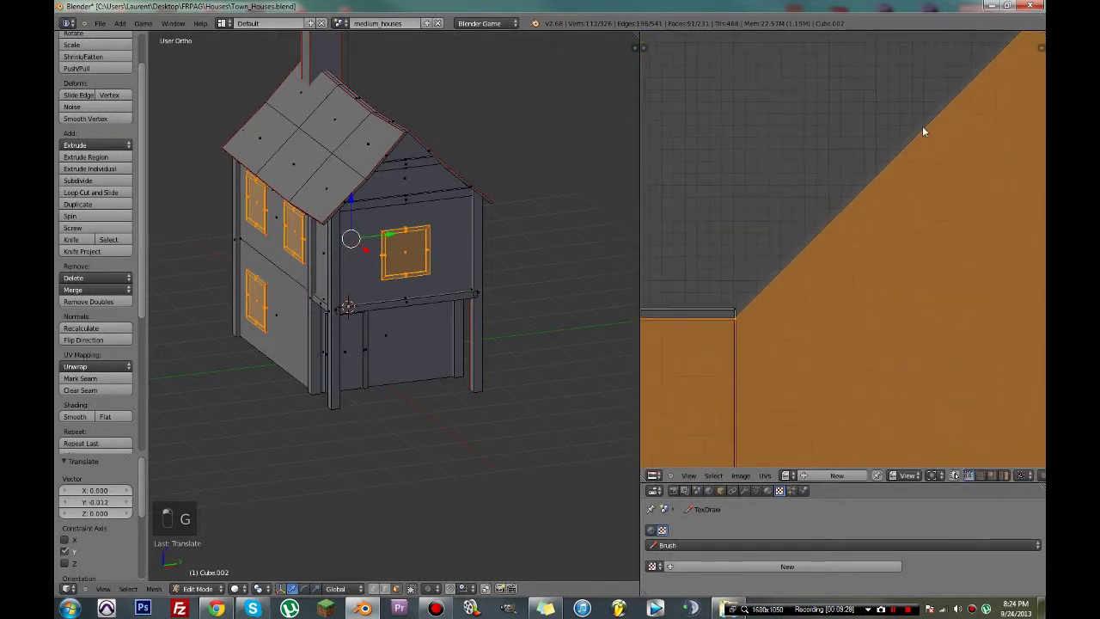
key("g")
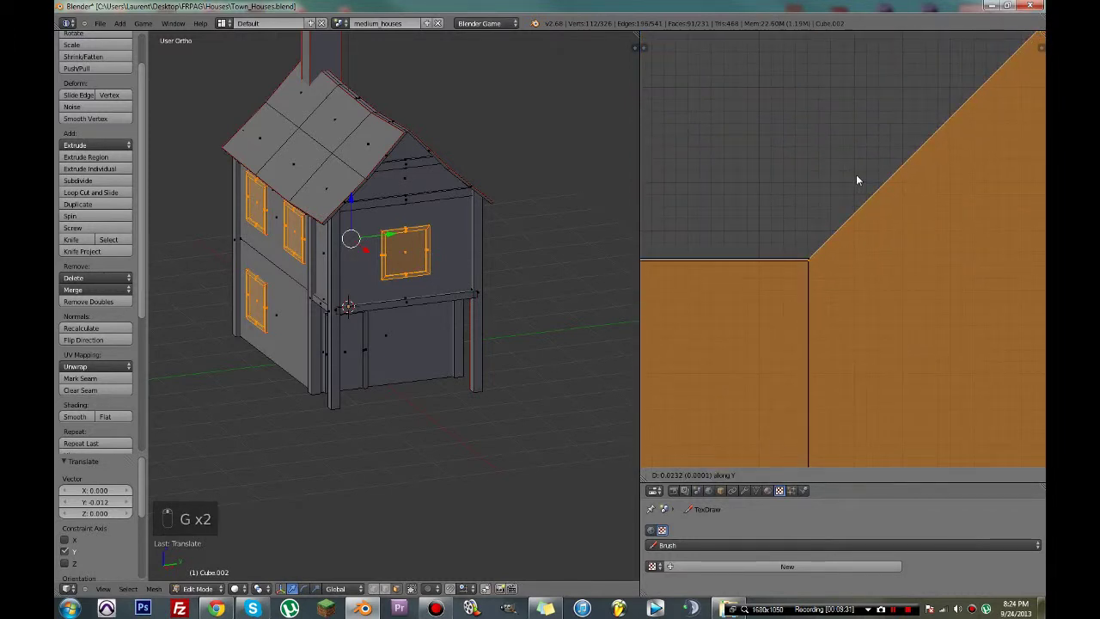
left_click(859, 180)
- Select the whole lower-middle island stack and move it along X by -0.280 over the lower-left window island
scroll(858, 180, "down", 7)
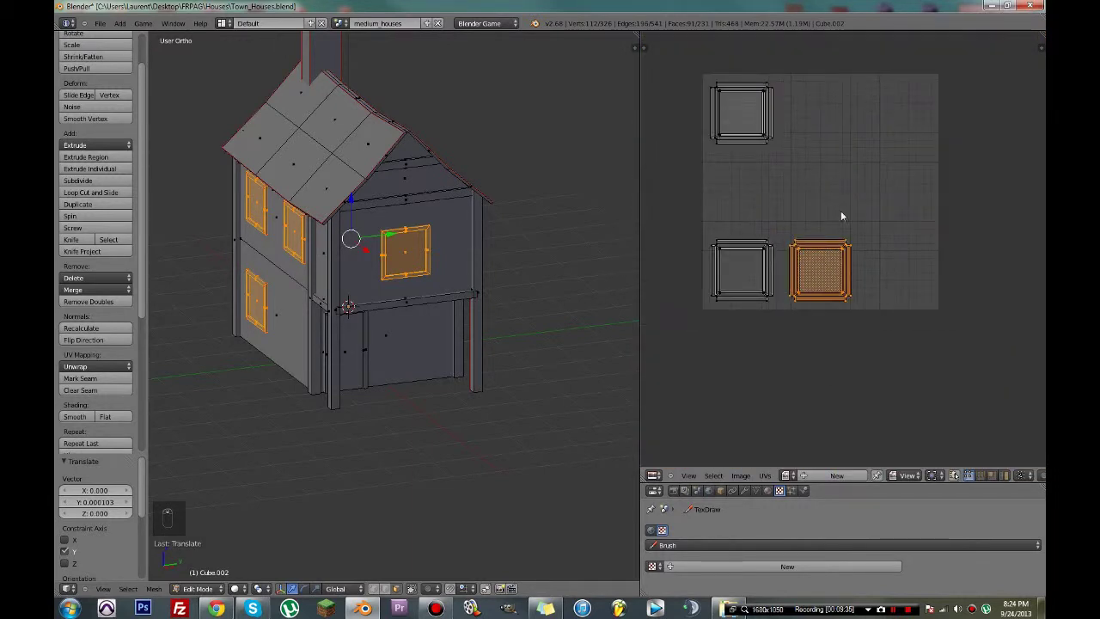
left_click_drag(830, 298, 827, 244)
right_click(829, 244)
scroll(853, 244, "up", 2)
middle_click_drag(882, 235, 976, 213)
scroll(971, 215, "up", 1)
key("g")
left_click(826, 232)
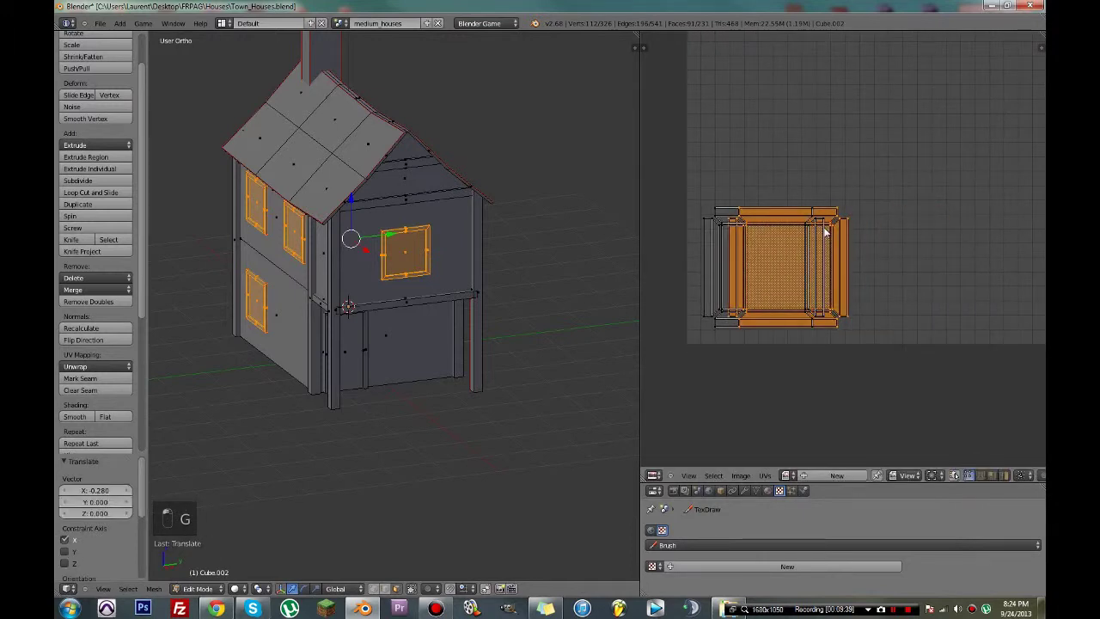
- Shift the selected stack along X by -0.081 and 0.030 to bring it closer to the lower-left island's edges
scroll(827, 233, "up", 2)
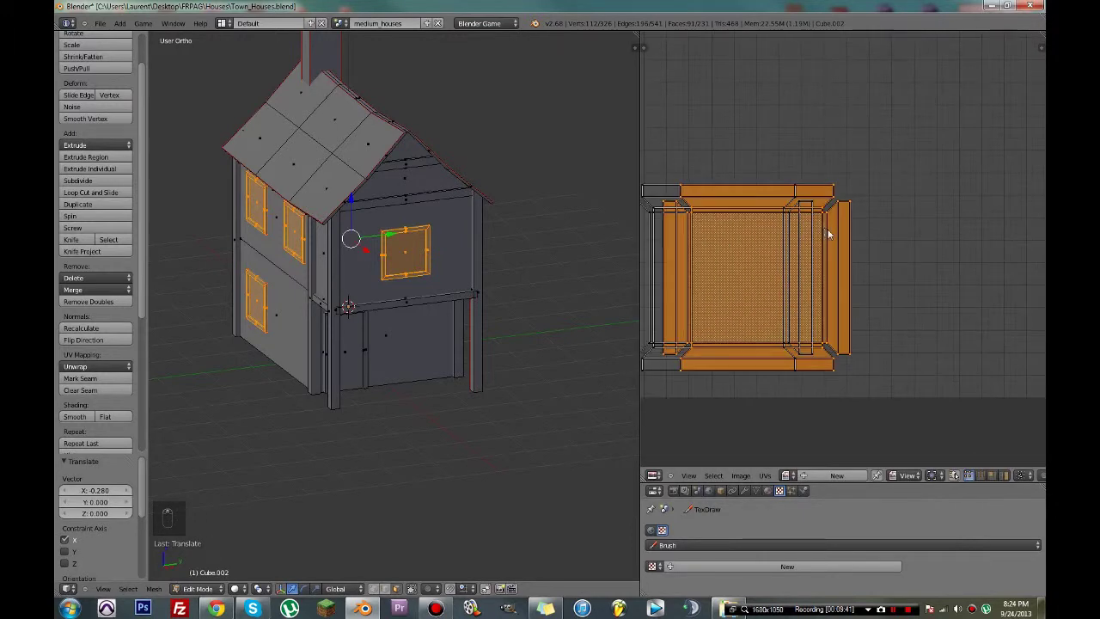
key("g")
left_click(776, 240)
scroll(776, 241, "up", 5)
key("g")
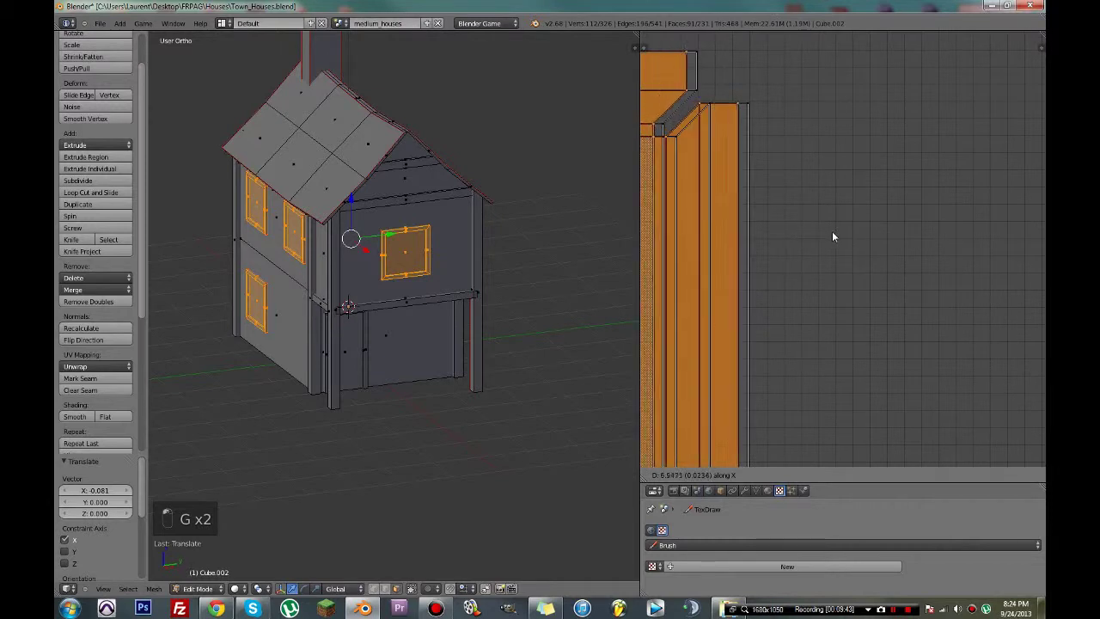
left_click(838, 231)
- Fine-align the selected window-frame stack with the lower-left island along X by -0.002 and -0.00032
middle_click_drag(664, 170, 925, 293)
scroll(757, 219, "up", 2)
scroll(884, 245, "up", 5)
scroll(887, 245, "up", 4)
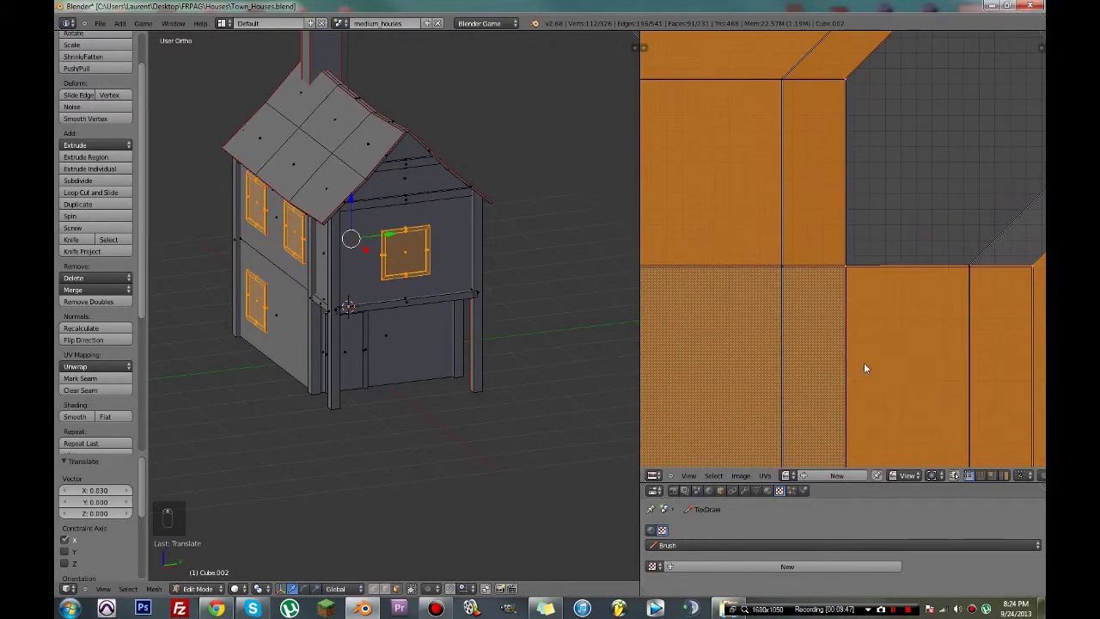
scroll(864, 365, "up", 2)
key("g")
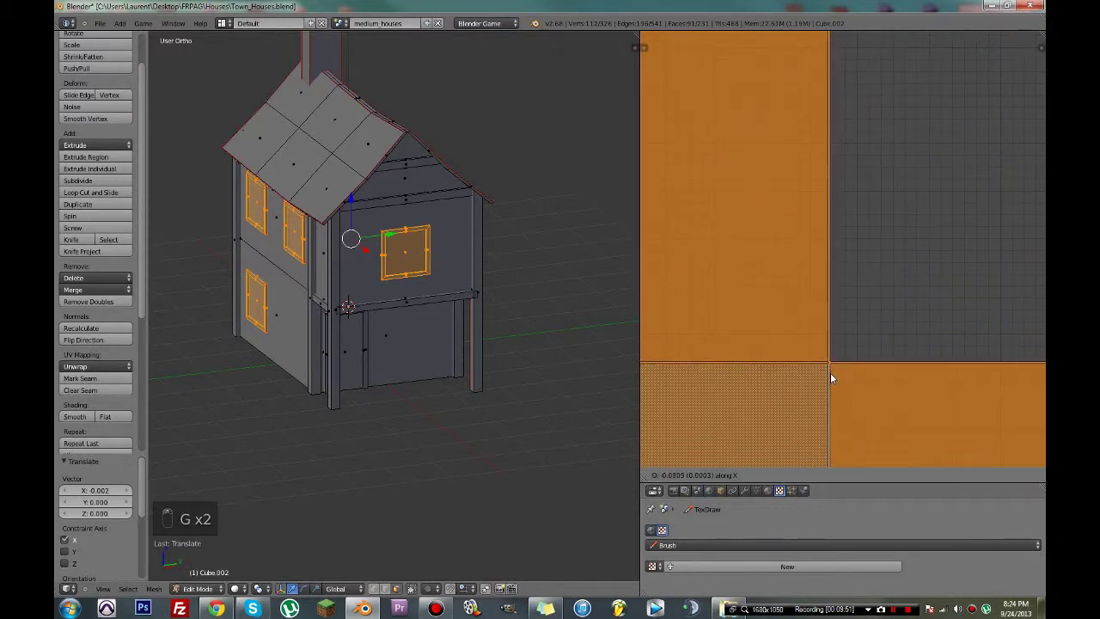
left_click(830, 369)
scroll(830, 369, "down", 3)
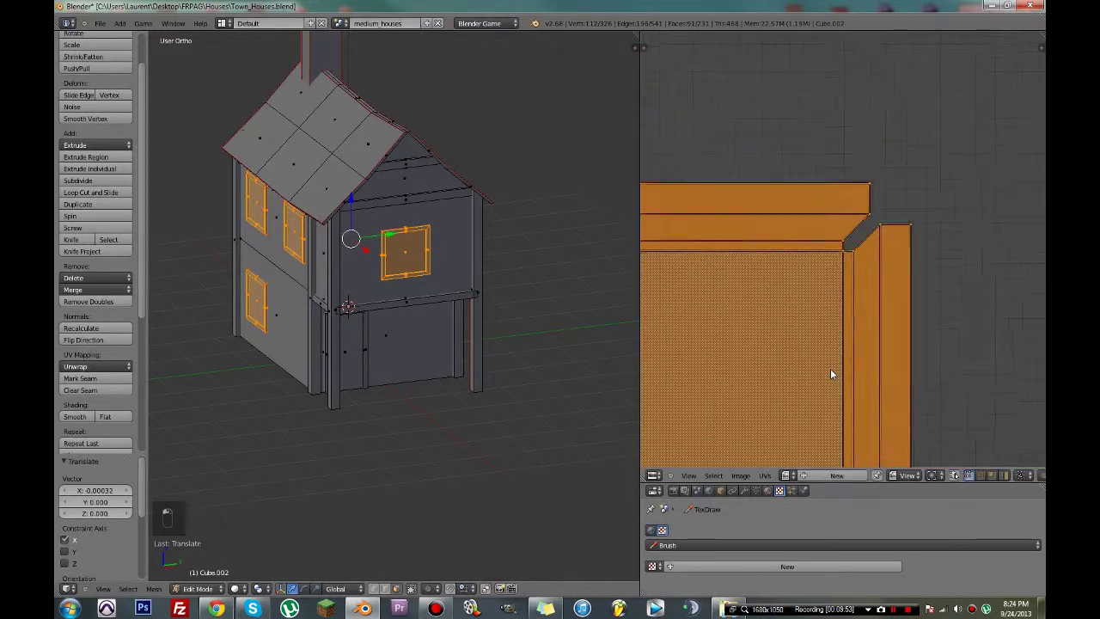
- Select the whole lower-left window-frame island stack and move it along Y by 0.612 over the upper-left island
scroll(831, 369, "down", 10)
key("c")
left_click(828, 291)
right_click(835, 276)
middle_click_drag(851, 245, 844, 405)
key("g")
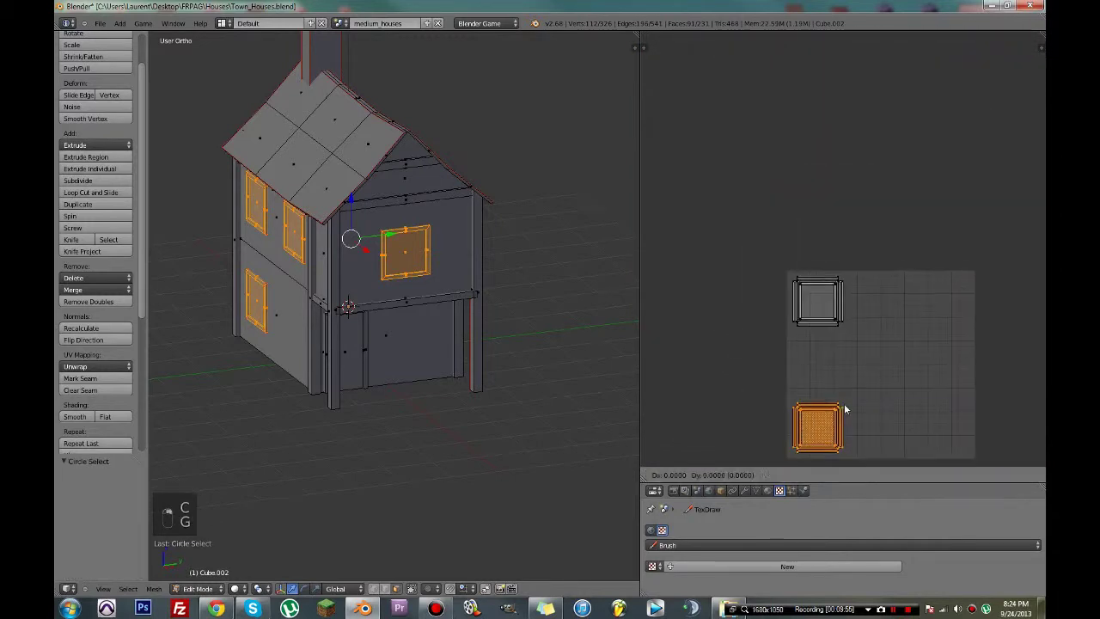
key("y")
left_click(846, 292)
scroll(845, 280, "up", 5)
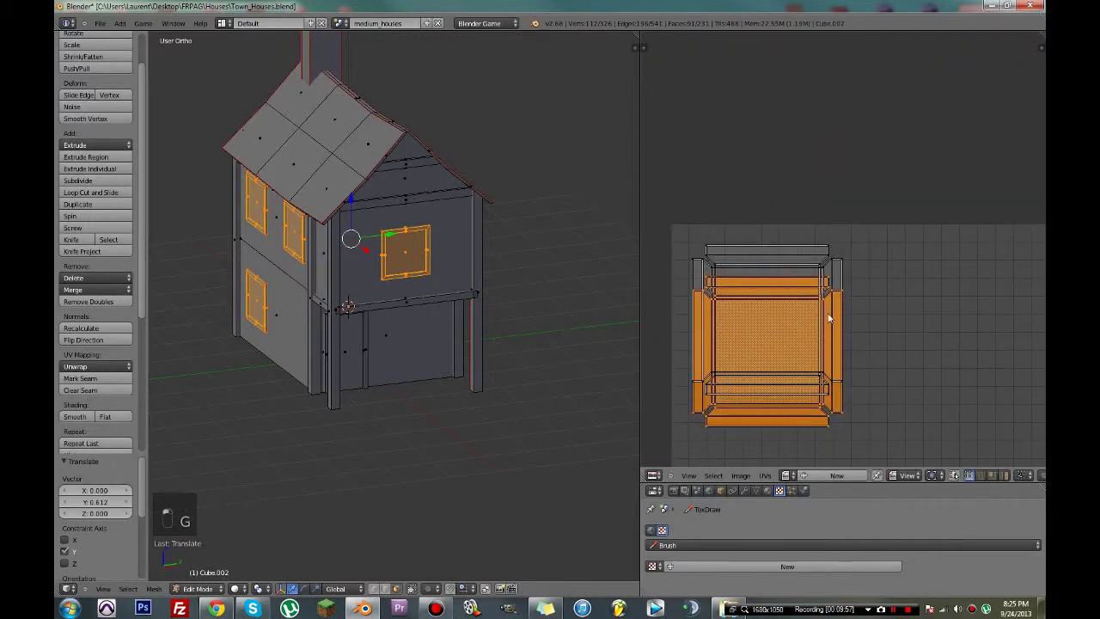
- Shift the selected stack along Y by 0.051 and 0.004 to line it up with the upper-left island
scroll(829, 318, "up", 7)
key("g")
middle_click_drag(798, 344, 868, 328)
middle_click(907, 311)
left_click(900, 294)
scroll(894, 301, "up", 5)
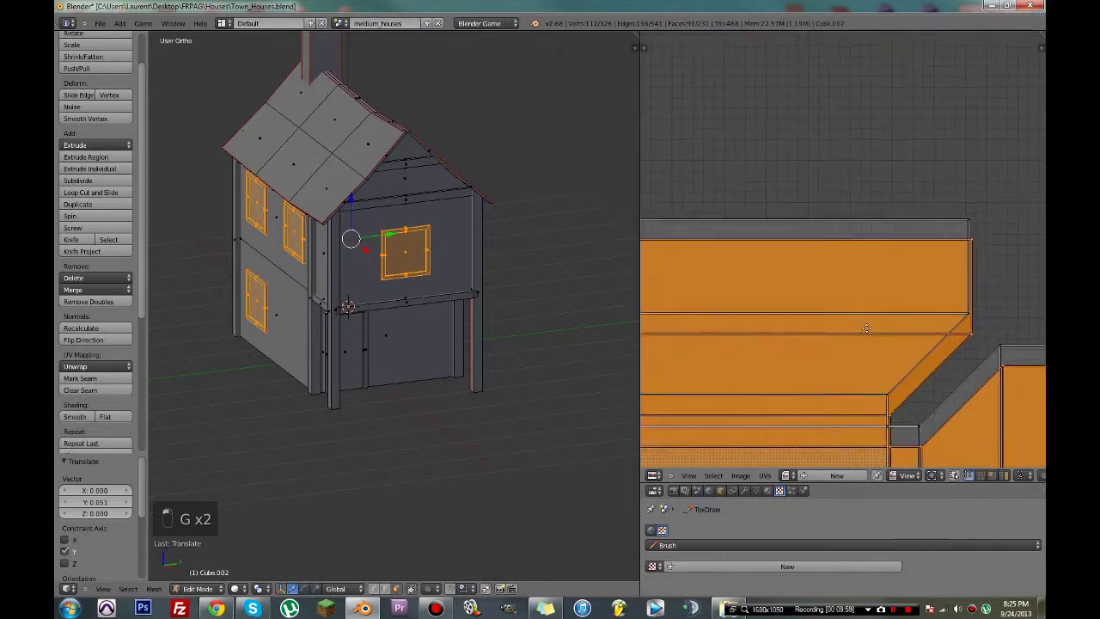
scroll(884, 387, "up", 8)
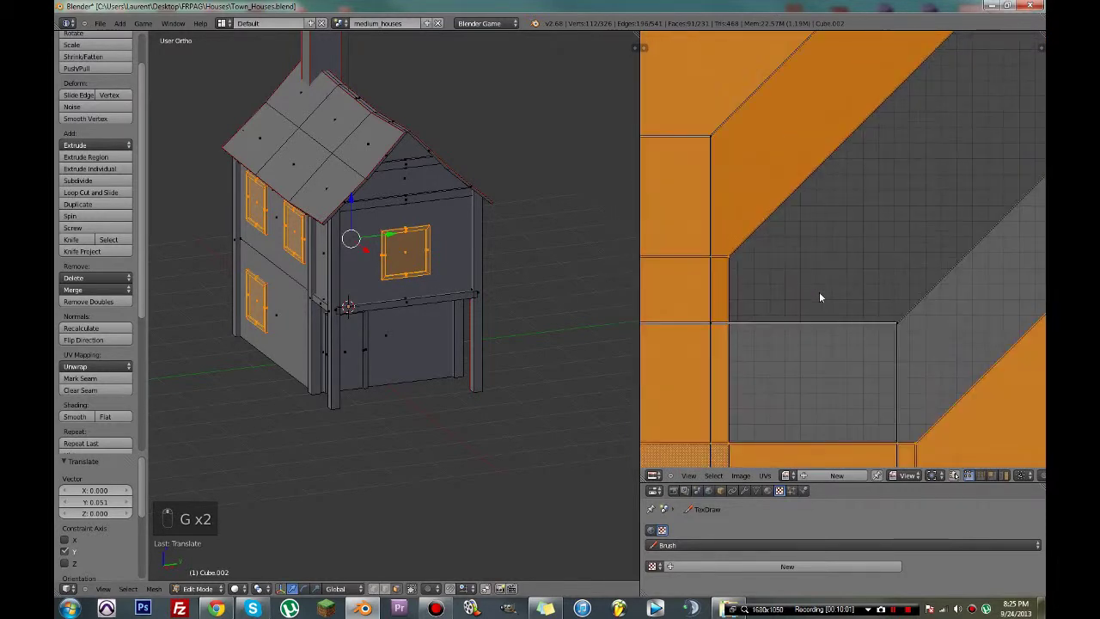
key("g")
left_click(862, 266)
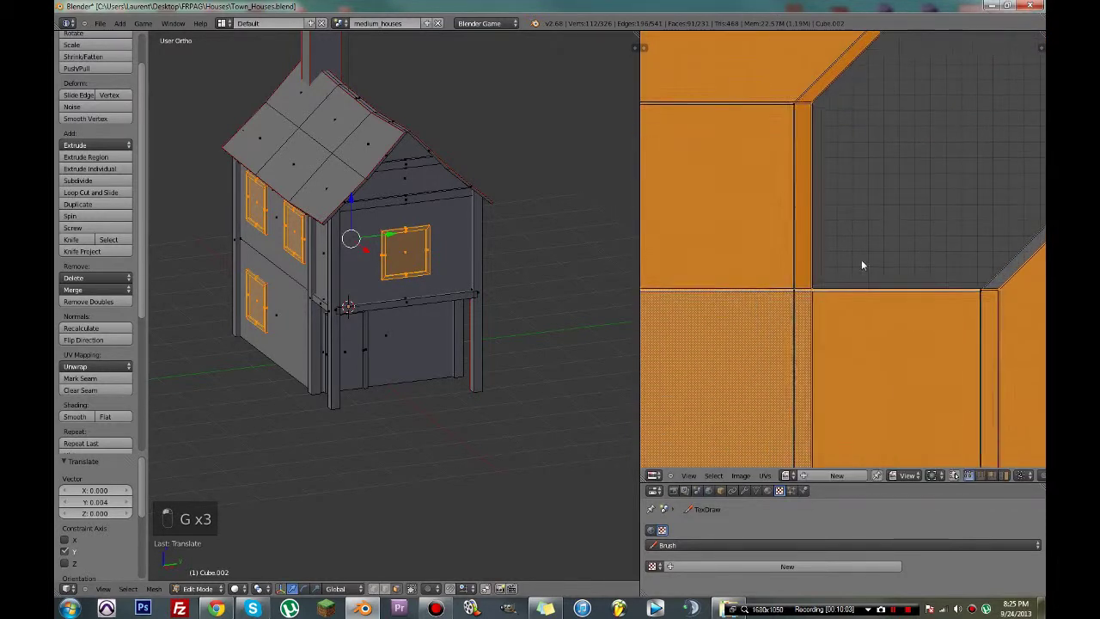
- Fine-align the selected stack with the upper-left island by X -0.000556 and Y -0.000036
scroll(836, 287, "up", 4)
middle_click_drag(826, 294, 894, 264)
scroll(895, 264, "up", 1)
key("g")
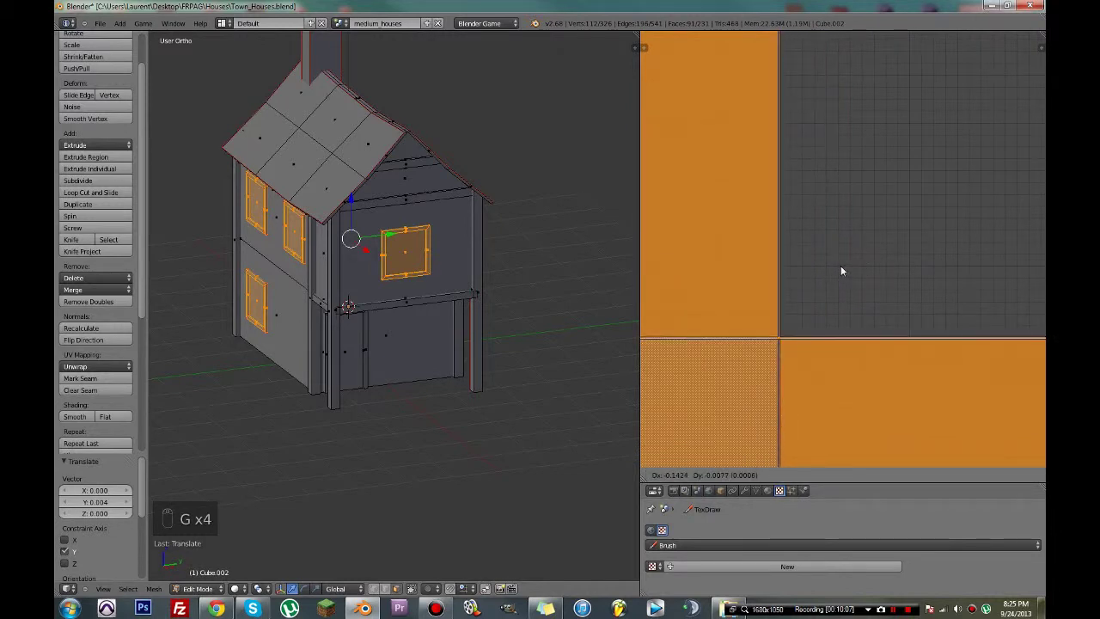
left_click(842, 272)
scroll(841, 272, "up", 2)
scroll(841, 272, "down", 6)
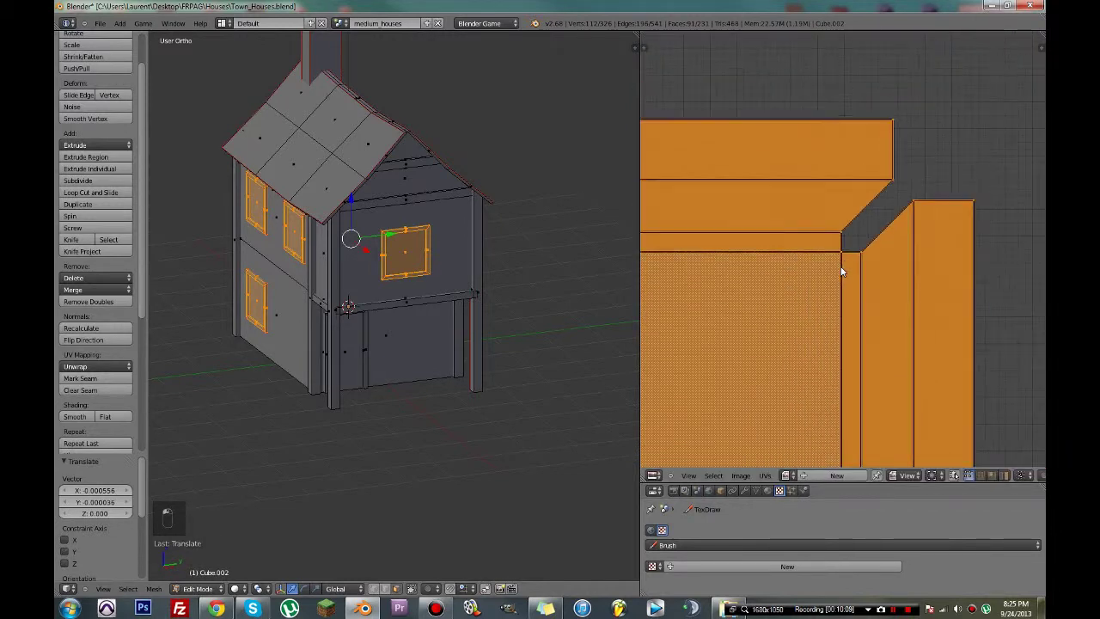
- Select the complete window-frame island stack and move it out above the UV grid
key("c")
left_click(829, 273)
right_click(830, 273)
scroll(829, 269, "down", 4)
key("g")
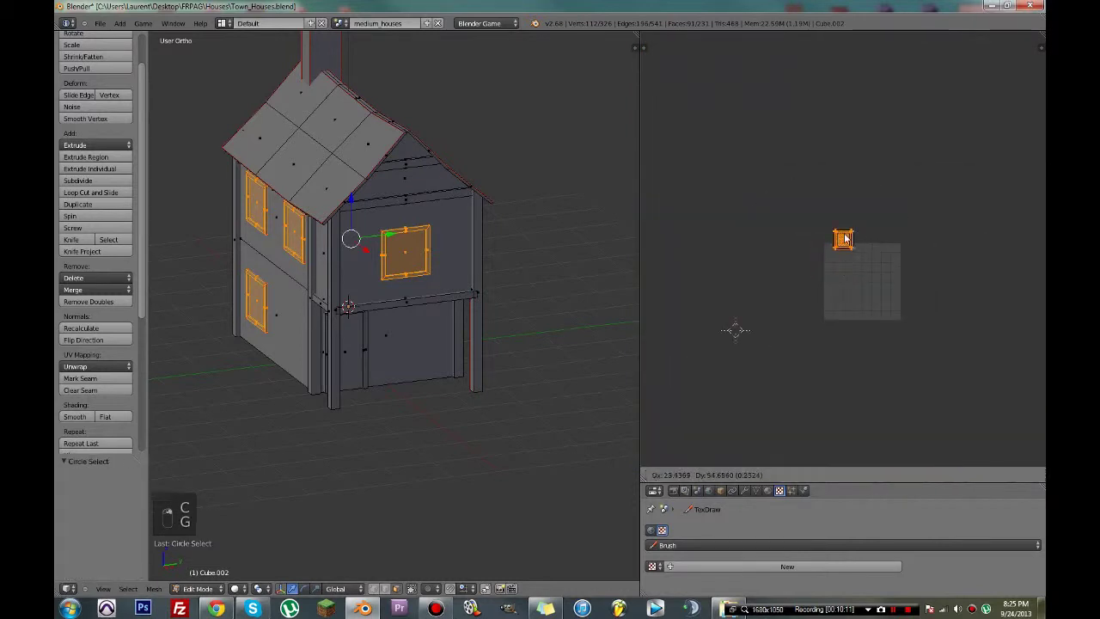
left_click(843, 203)
- Select all model faces, then move the linked horizontal strip islands off the UV grid by X 0.961 and Y 0.175
key("a")
key("a")
key("a")
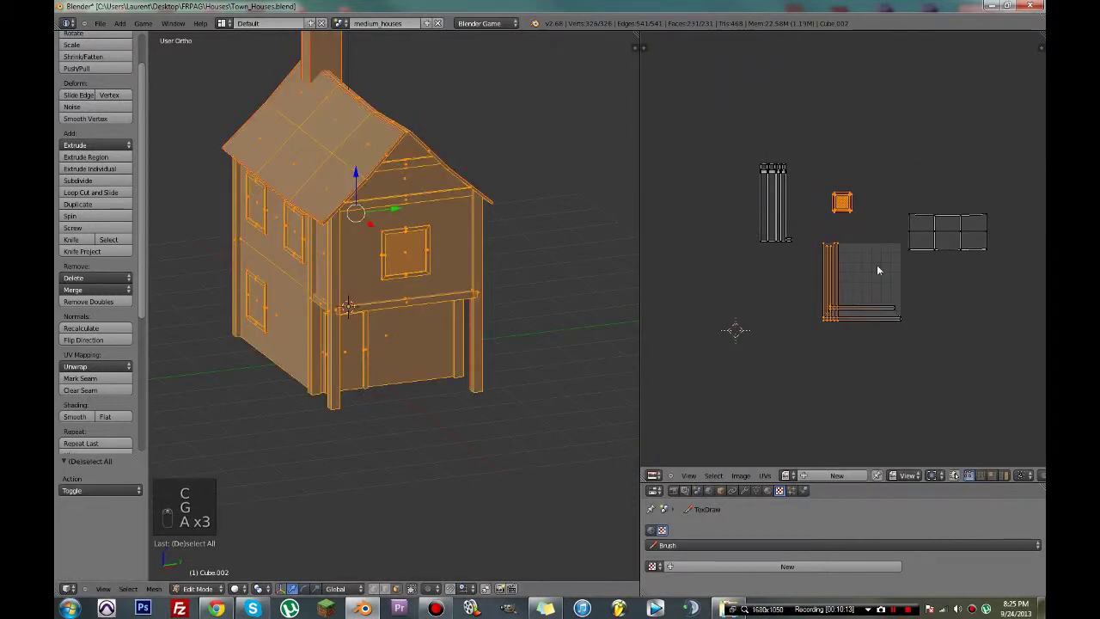
key("a")
key("a")
key("c")
scroll(914, 322, "up", 7)
left_click(905, 317)
right_click(907, 321)
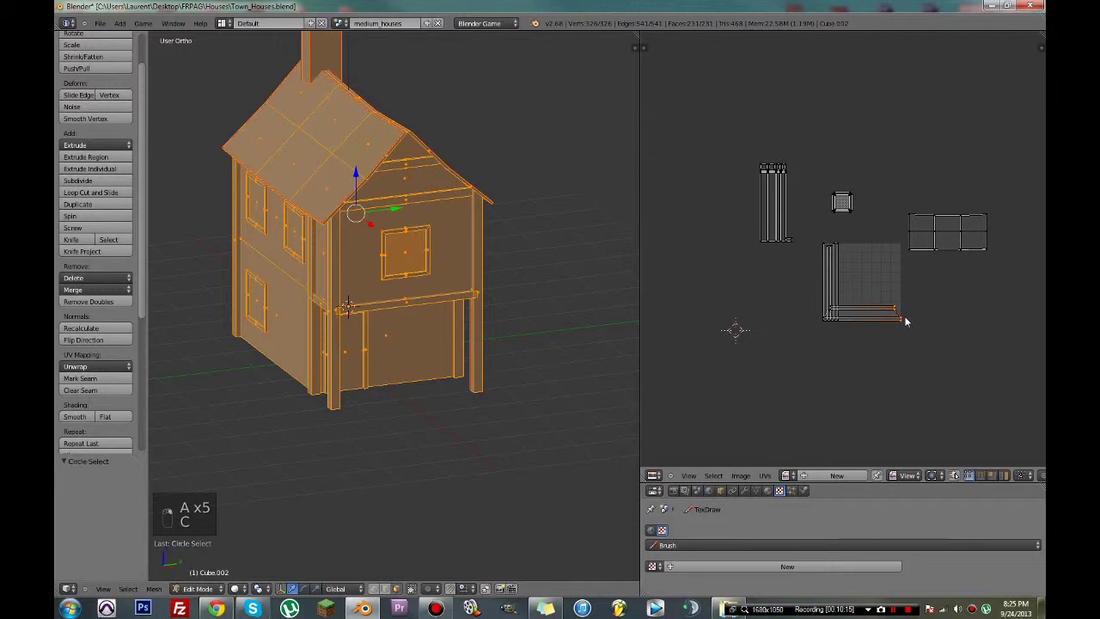
key("g")
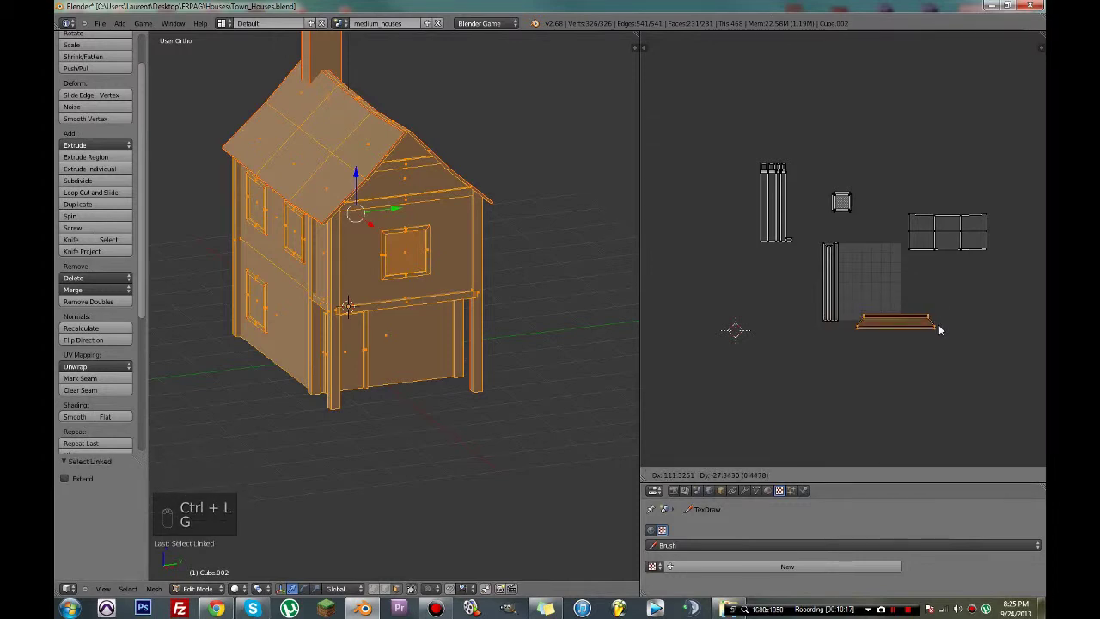
left_click(949, 300)
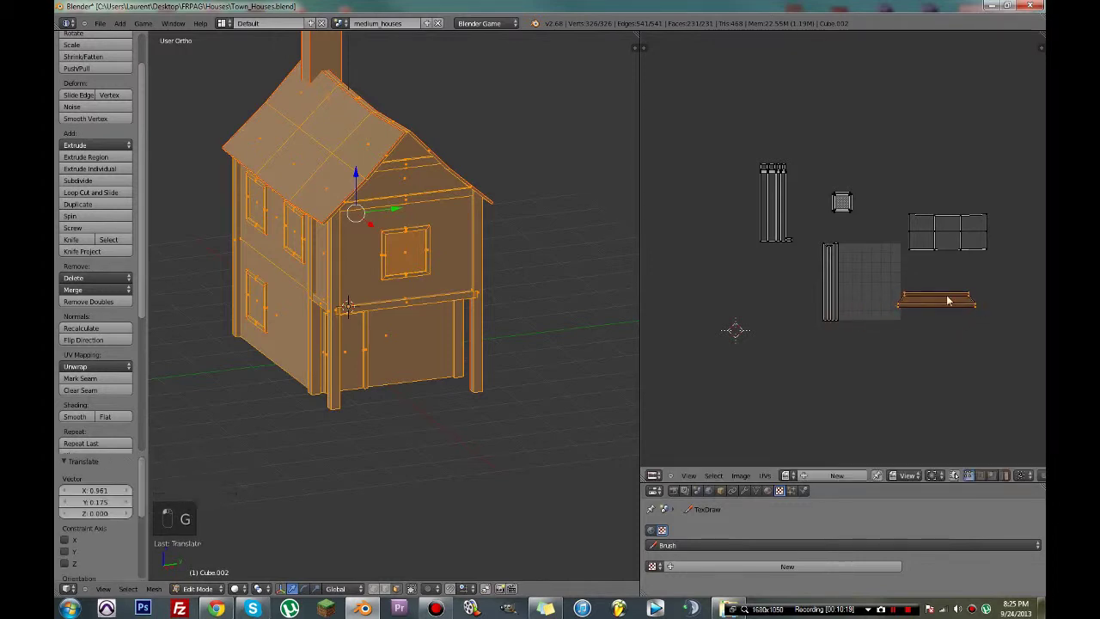
- Save the file and move the vertical strip islands off the UV grid by X -0.908 and Y -0.381
key("ctrl+s")
key("a")
key("c")
left_click(839, 267)
right_click(840, 274)
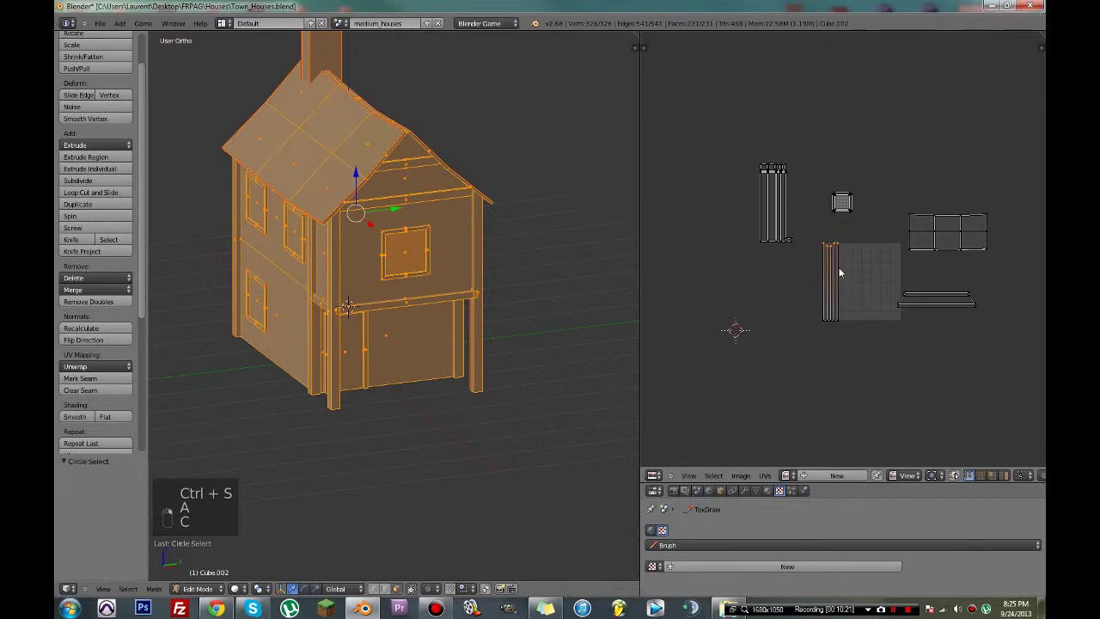
key("ctrl+s")
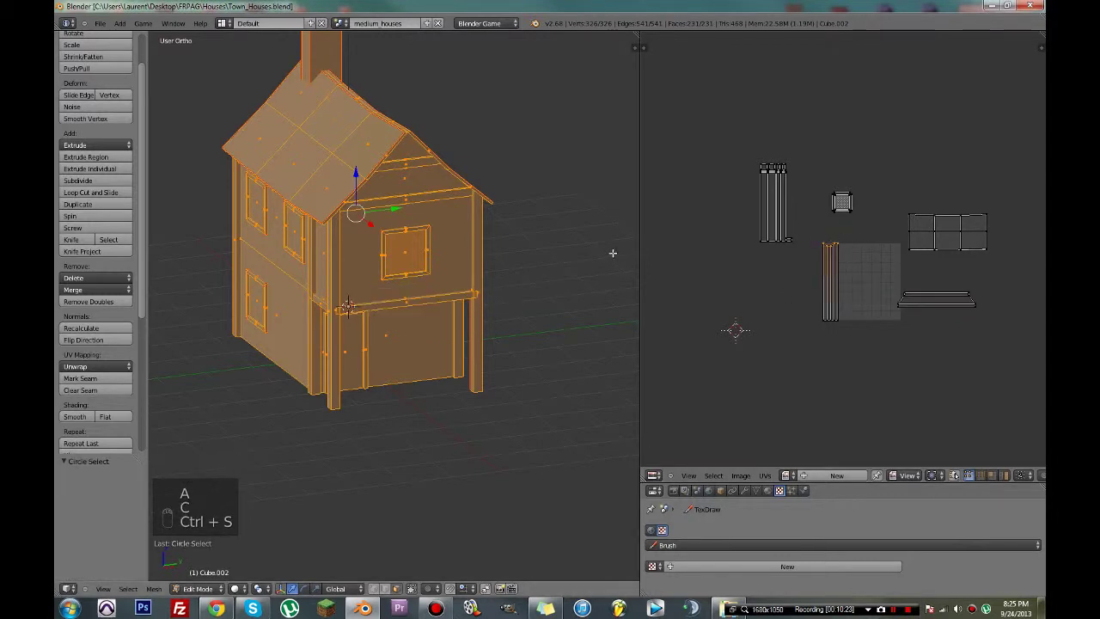
key("c")
left_click_drag(836, 269, 841, 320)
right_click(844, 324)
key("g")
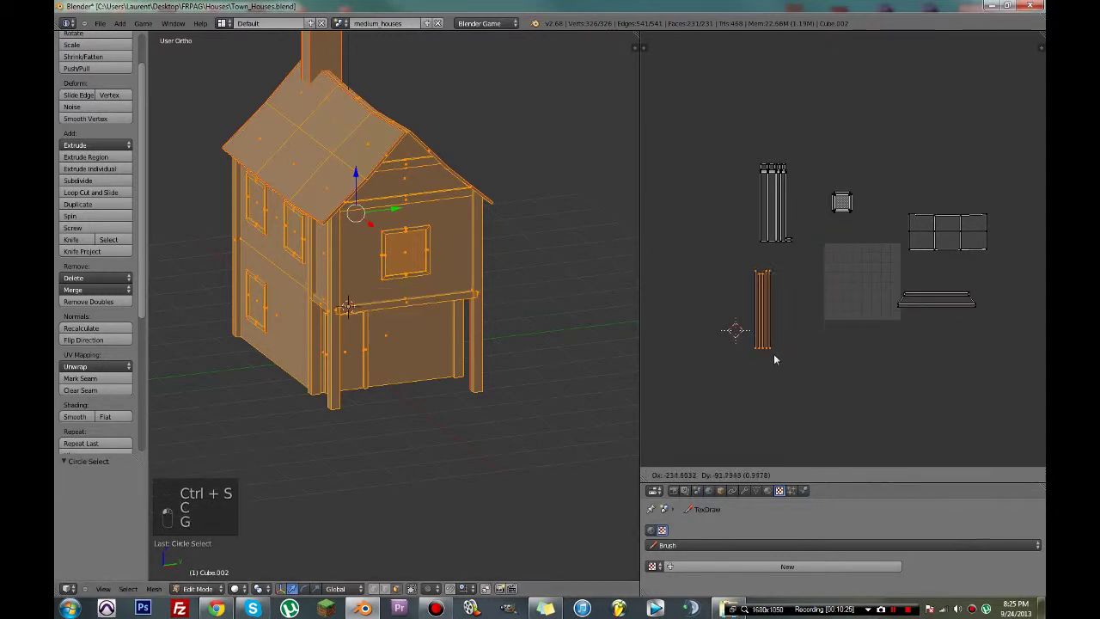
left_click(773, 353)
- Select the house's timber posts and horizontal beams with their linked faces and unwrap them
middle_click_drag(491, 326, 328, 308)
right_click(448, 324)
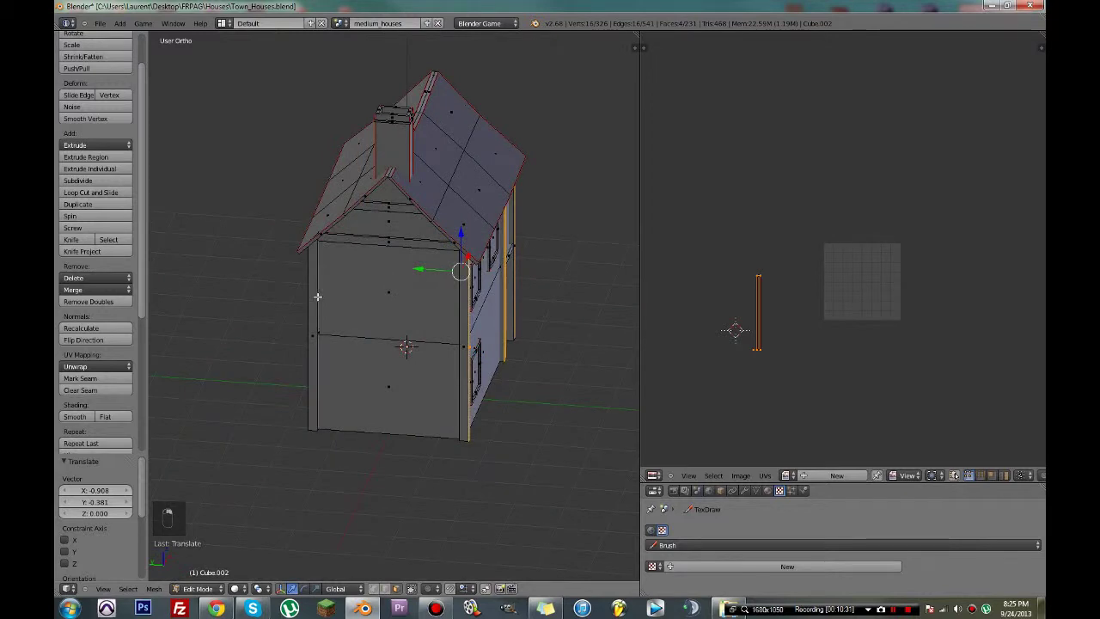
middle_click_drag(378, 212, 540, 278)
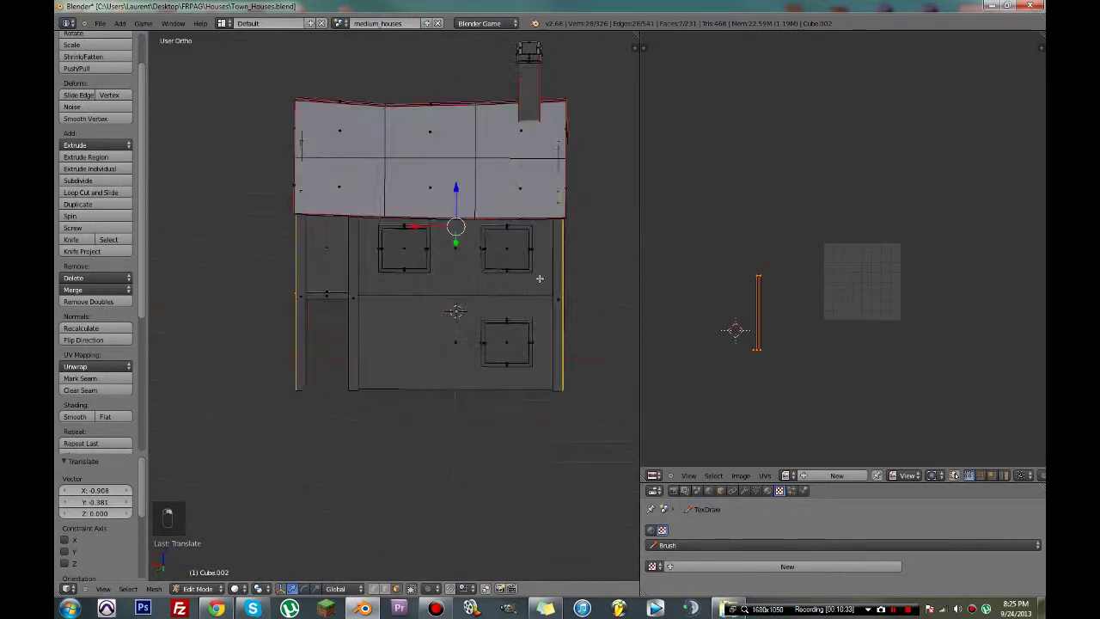
right_click(358, 300, "shift")
key("ctrl+z")
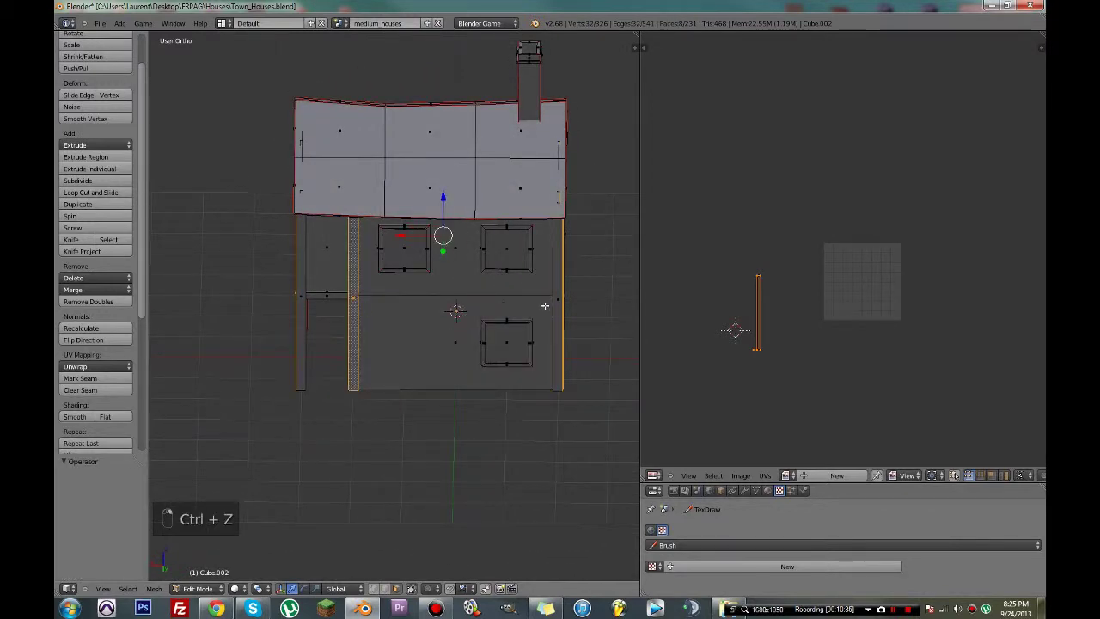
middle_click_drag(302, 310, 459, 290)
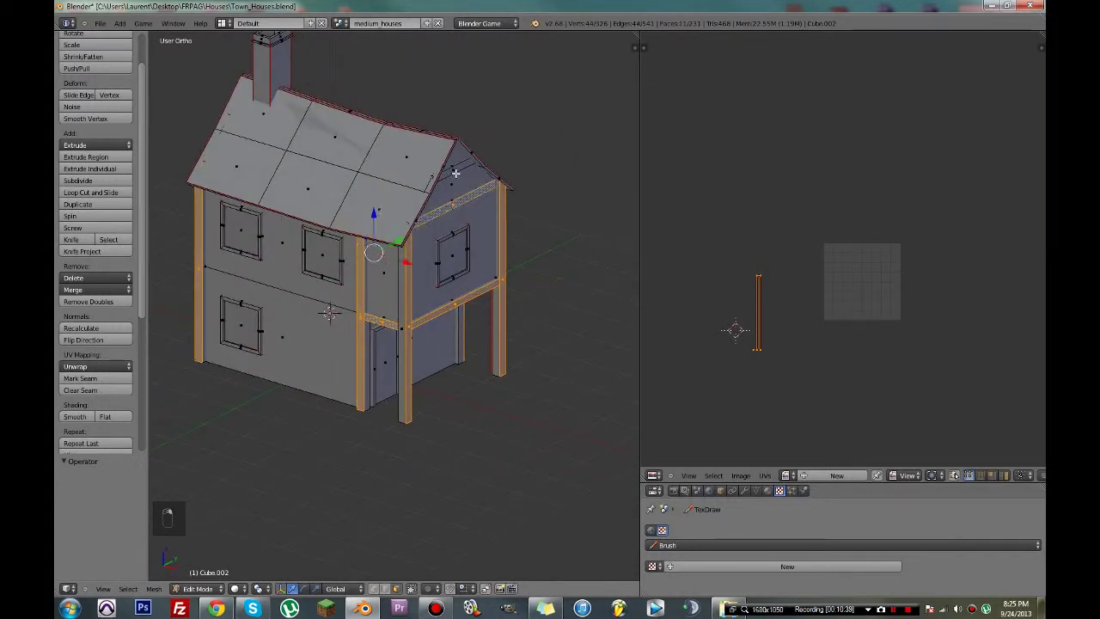
key("ctrl+l")
key("u")
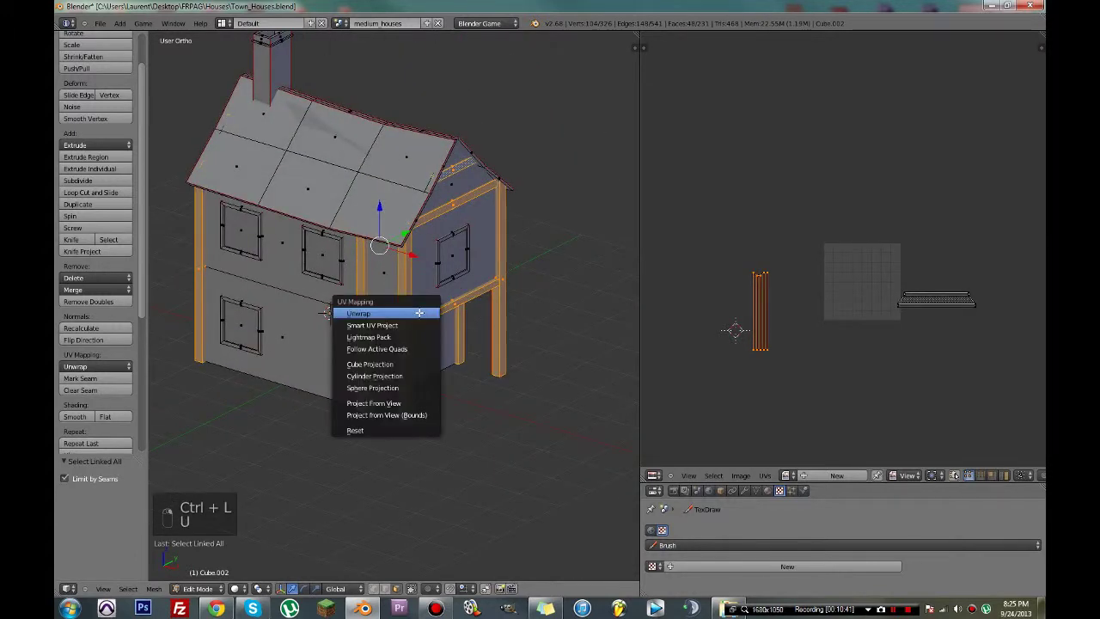
left_click(418, 312)
scroll(895, 327, "up", 8)
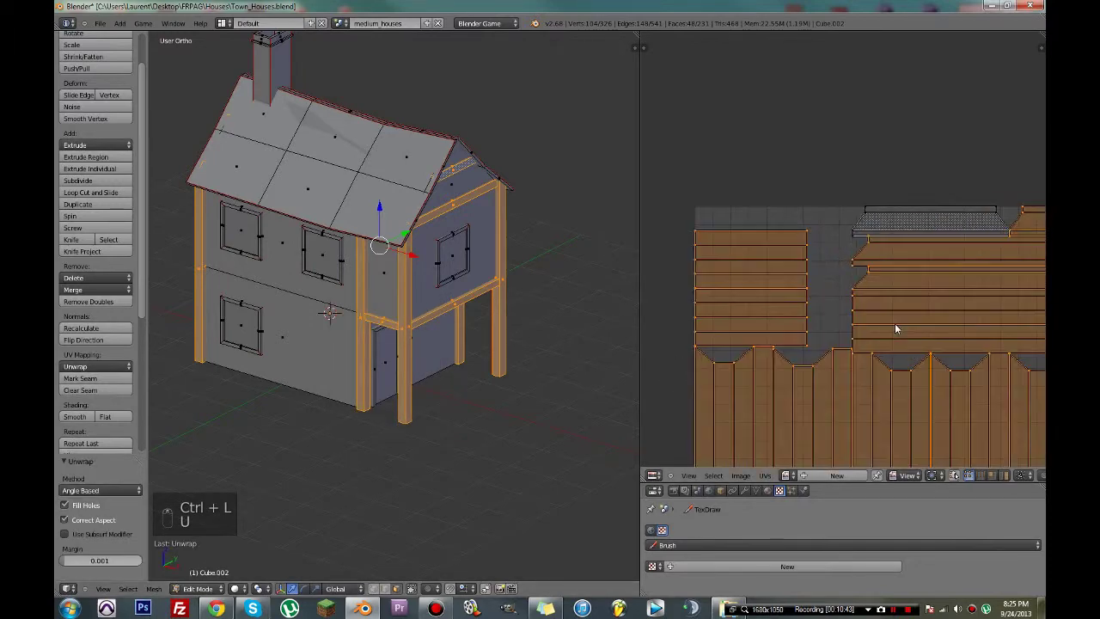
middle_click_drag(895, 323, 877, 333)
- Select the right-hand short beam island in the UV layout's top row and move it along X by -0.284 over its matching neighbour
middle_click_drag(401, 278, 540, 263)
scroll(847, 251, "down", 5)
middle_click_drag(881, 226, 863, 213)
scroll(863, 212, "up", 3)
key("a")
key("c")
right_click(934, 183)
key("c")
left_click(923, 182)
right_click(924, 179)
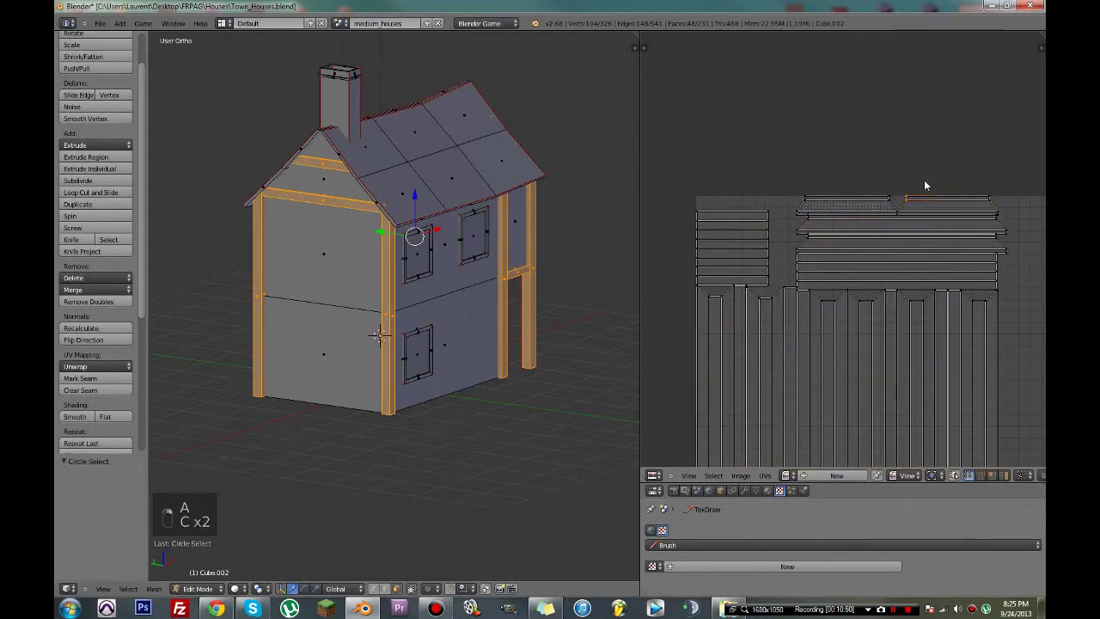
key("ctrl+l")
scroll(924, 182, "up", 1)
scroll(925, 182, "up", 1)
middle_click_drag(924, 183, 888, 238)
key("g")
middle_click(898, 225)
left_click(792, 225)
- Fine-align the selected short beam island with its match along X by 0.010 and 0.000804
scroll(859, 225, "up", 2)
scroll(890, 245, "up", 4)
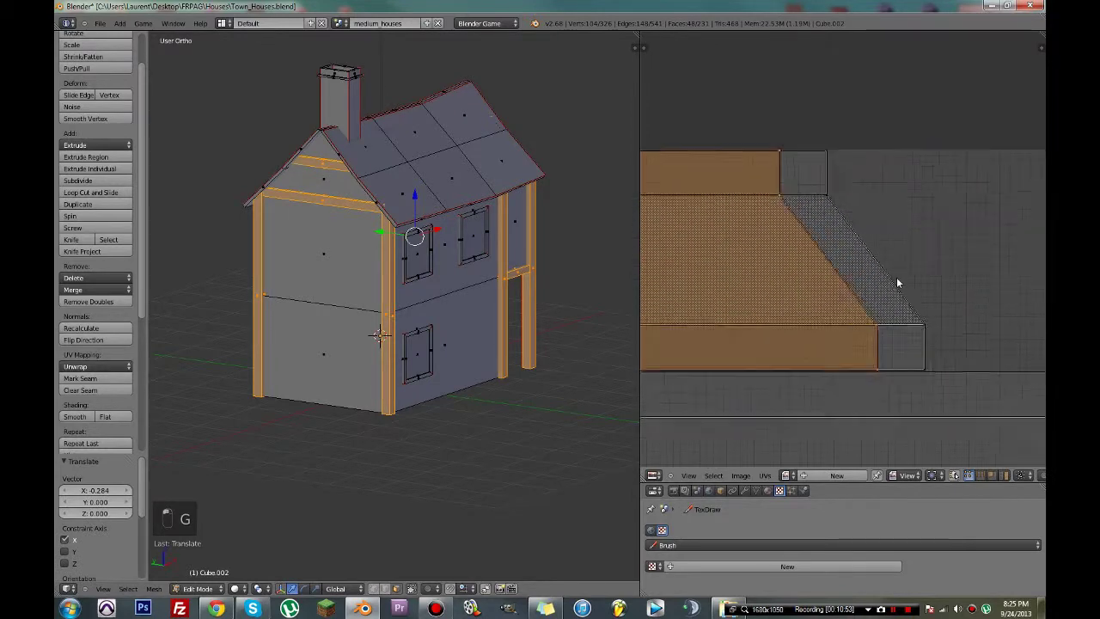
key("g")
middle_click(911, 273)
left_click(952, 277)
scroll(865, 197, "up", 9)
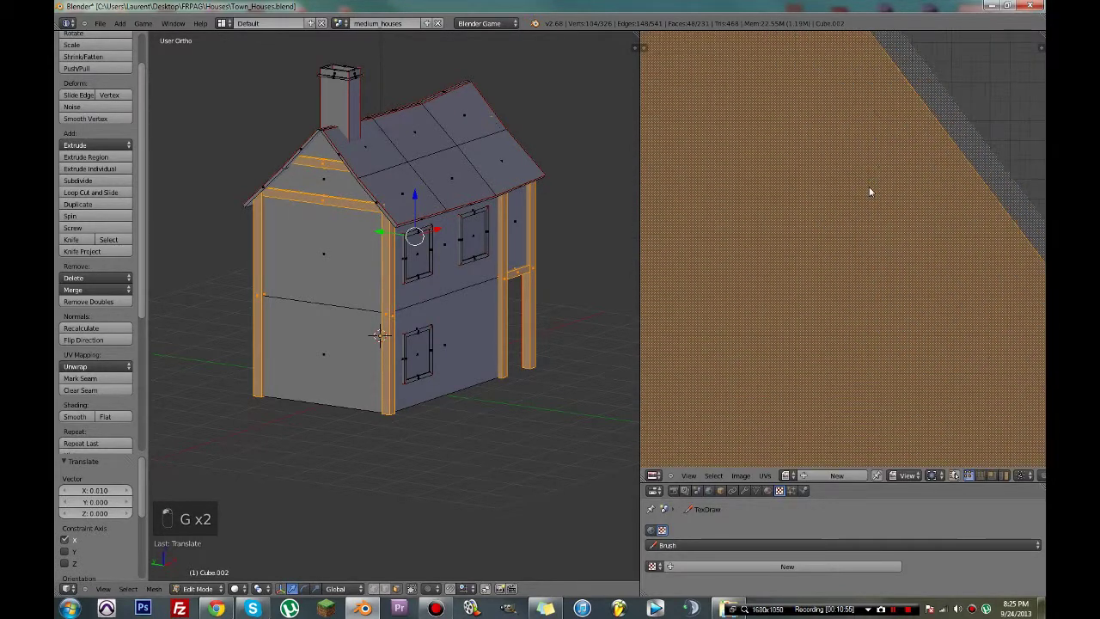
middle_click_drag(907, 185, 934, 351)
middle_click_drag(937, 173, 1027, 414)
scroll(839, 153, "up", 4)
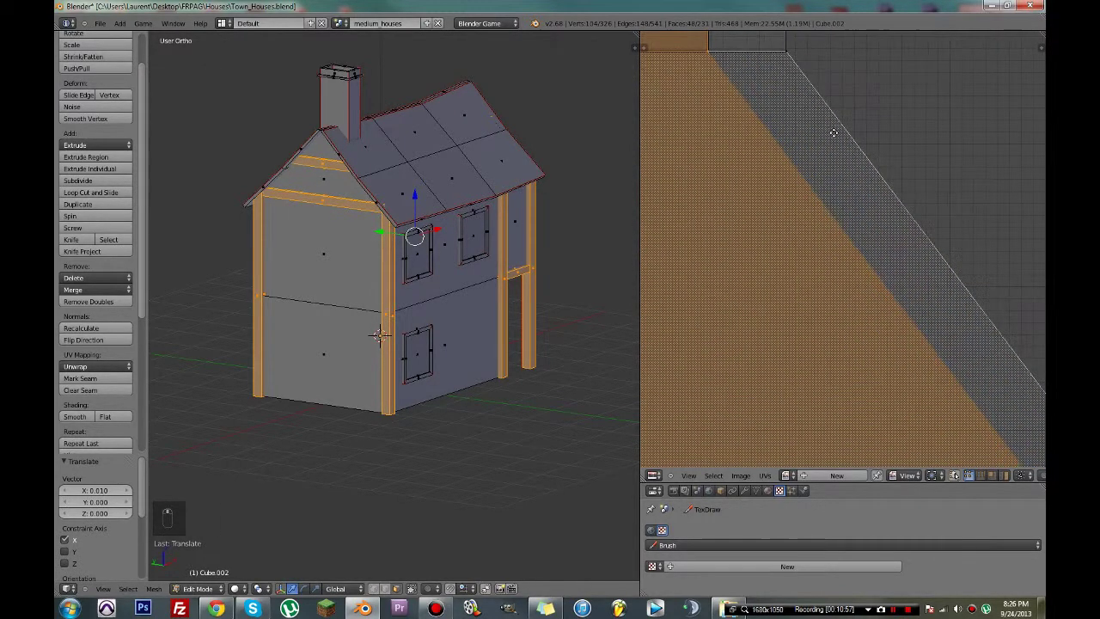
middle_click_drag(832, 132, 927, 352)
key("g")
middle_click(941, 339)
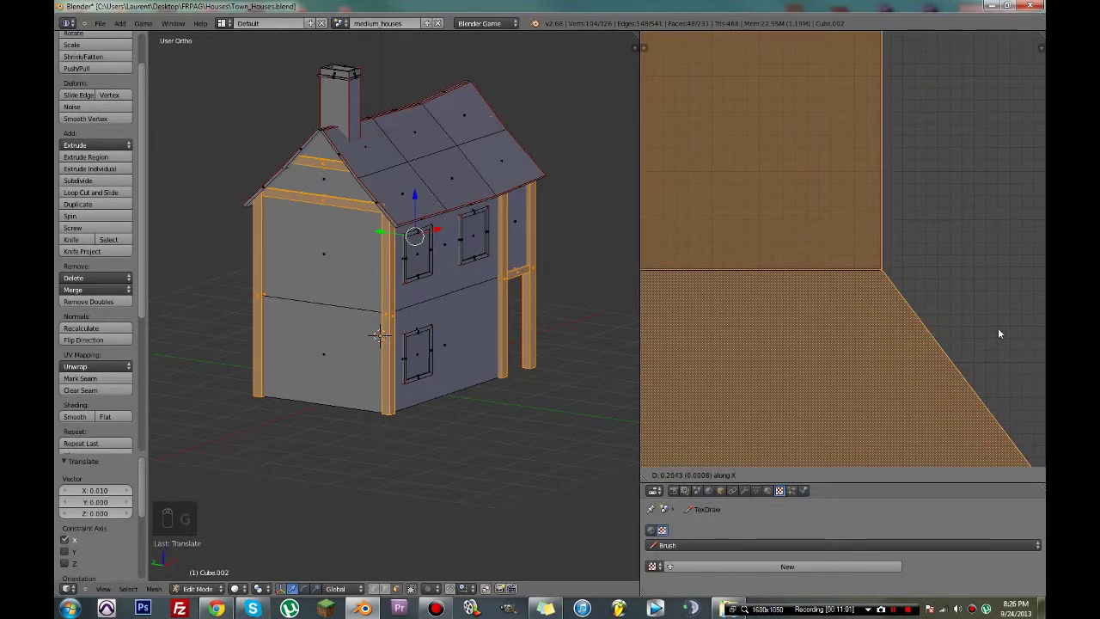
left_click(998, 328)
middle_click_drag(998, 327, 986, 303)
- Select both stacked short beam islands and move them along X to roughly centre them above the long beam islands
scroll(985, 307, "down", 5)
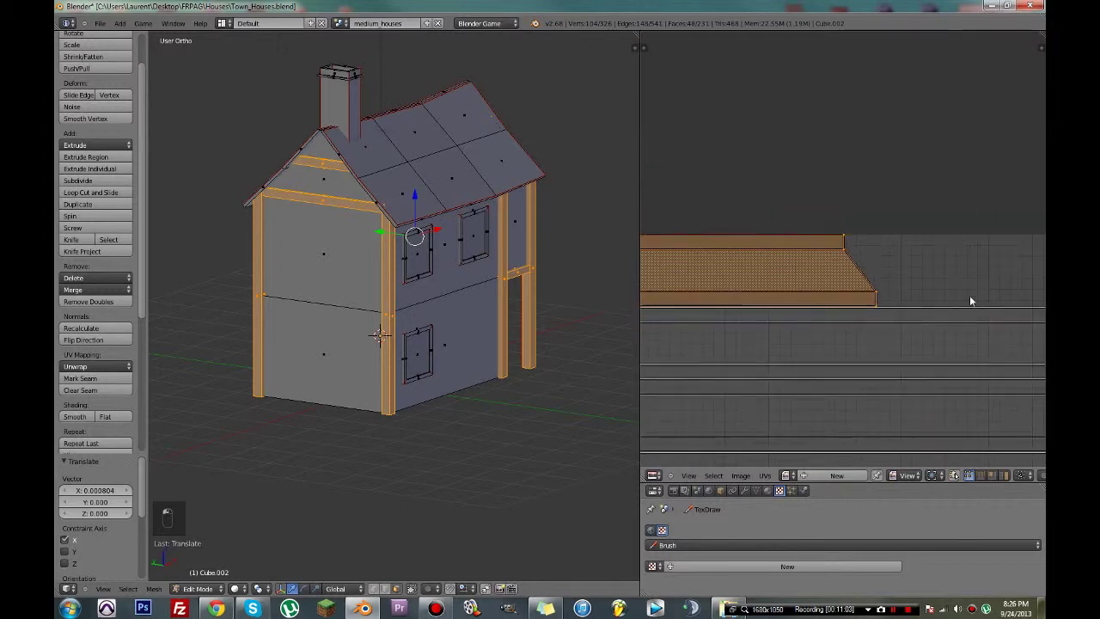
key("c")
right_click(845, 234)
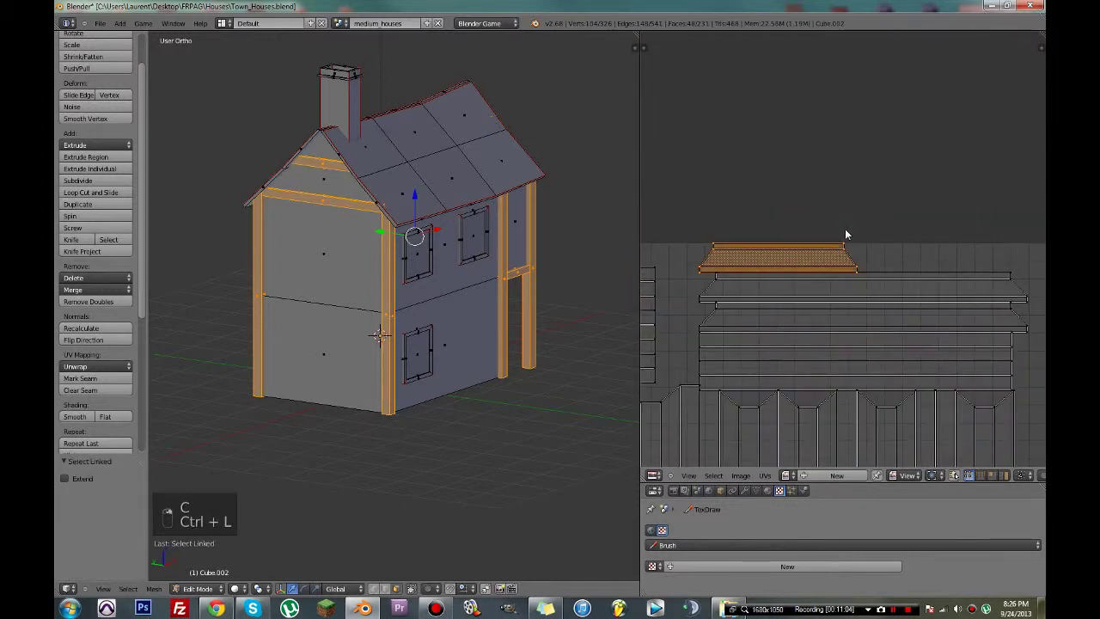
key("g")
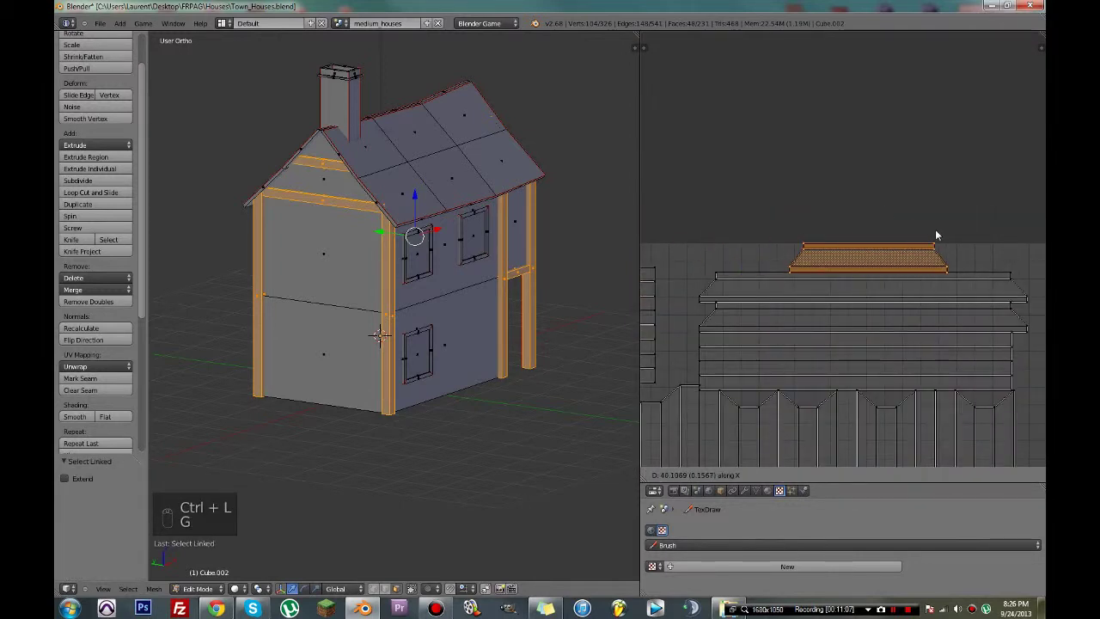
left_click(932, 236)
- Select the upper long beam island in the UV layout and move it along Y by -0.049 over its match below
key("a")
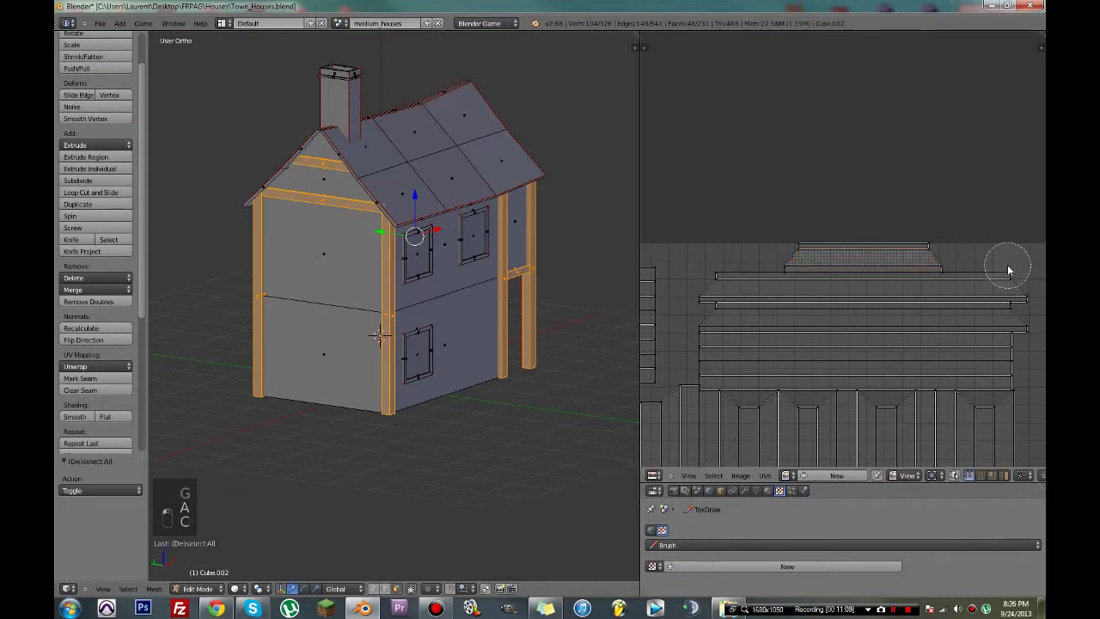
key("ctrl+l")
scroll(989, 245, "up", 2)
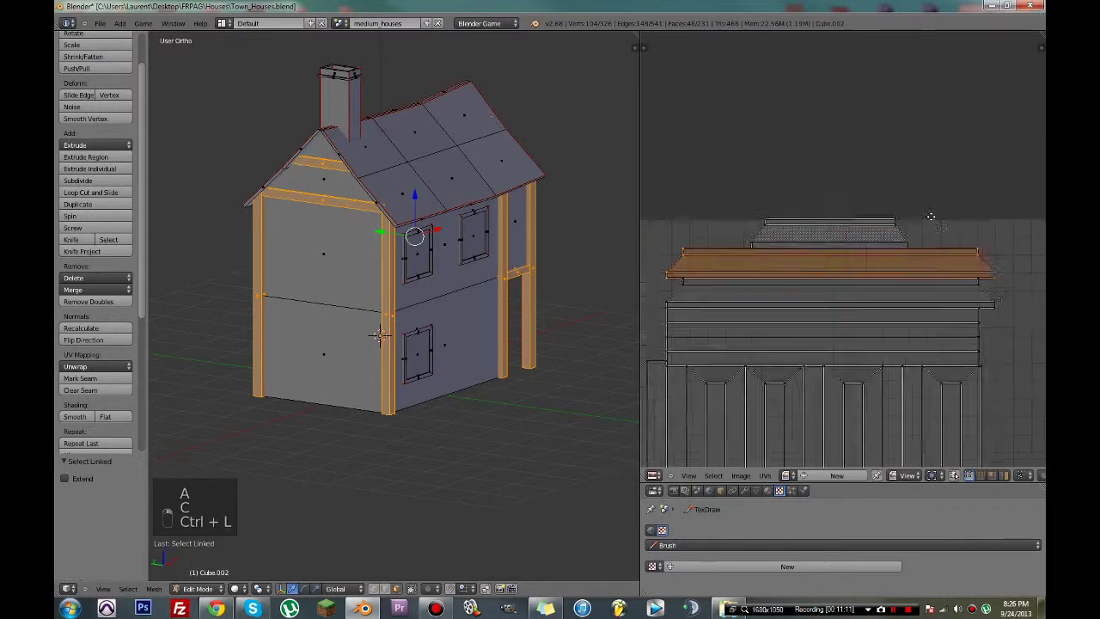
scroll(963, 218, "up", 2)
key("g")
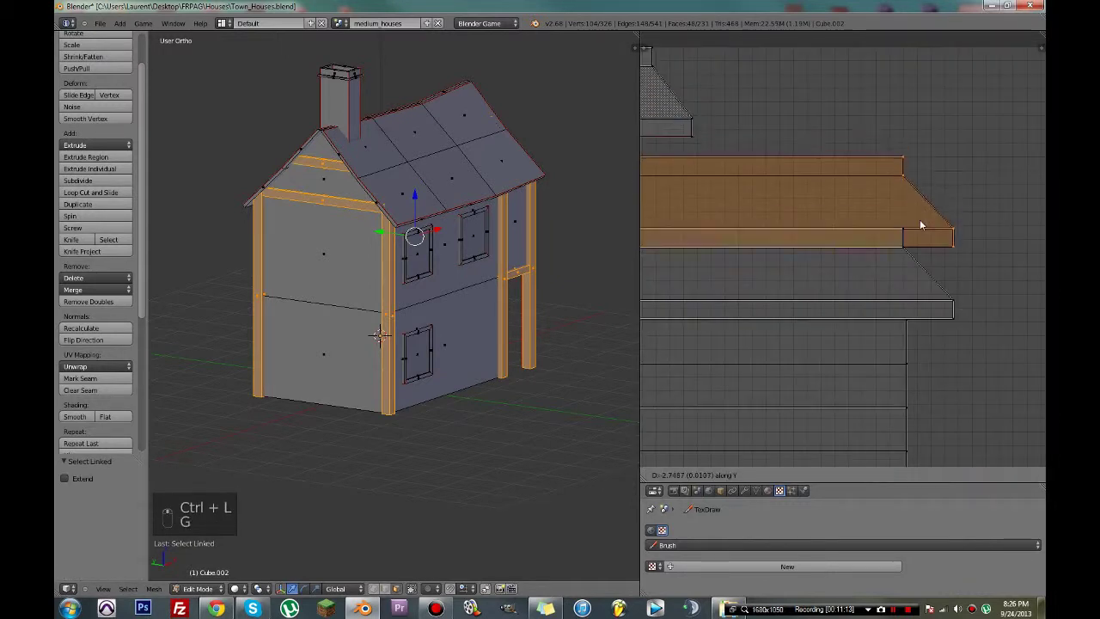
left_click(911, 275)
- Fine-align the selected long beam island with its match along Y by -0.003 and -0.000296
scroll(898, 222, "up", 4)
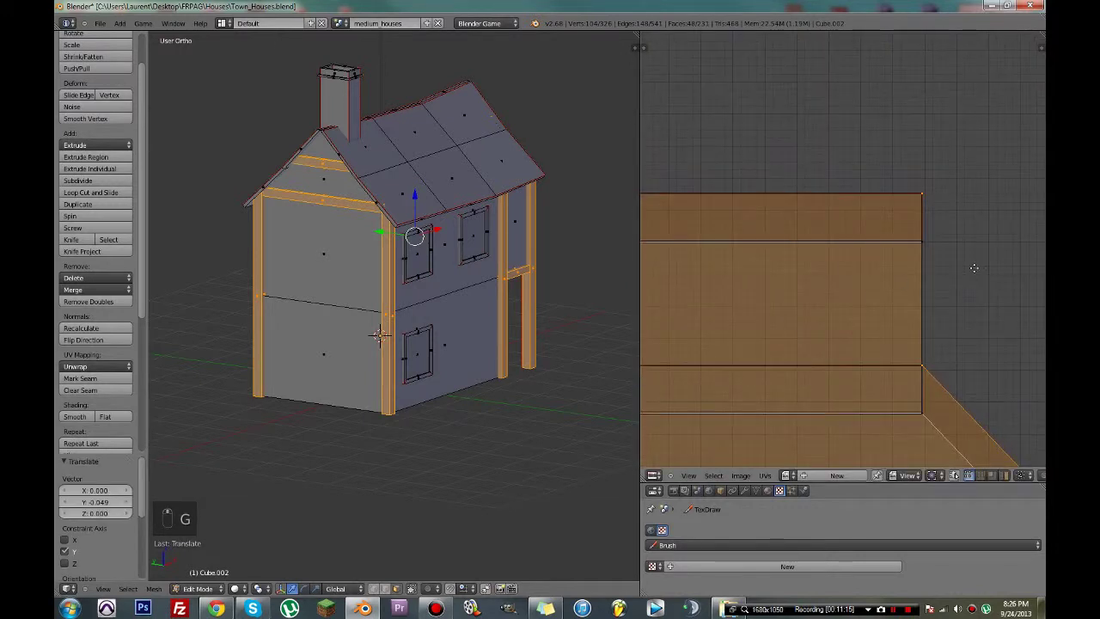
key("g")
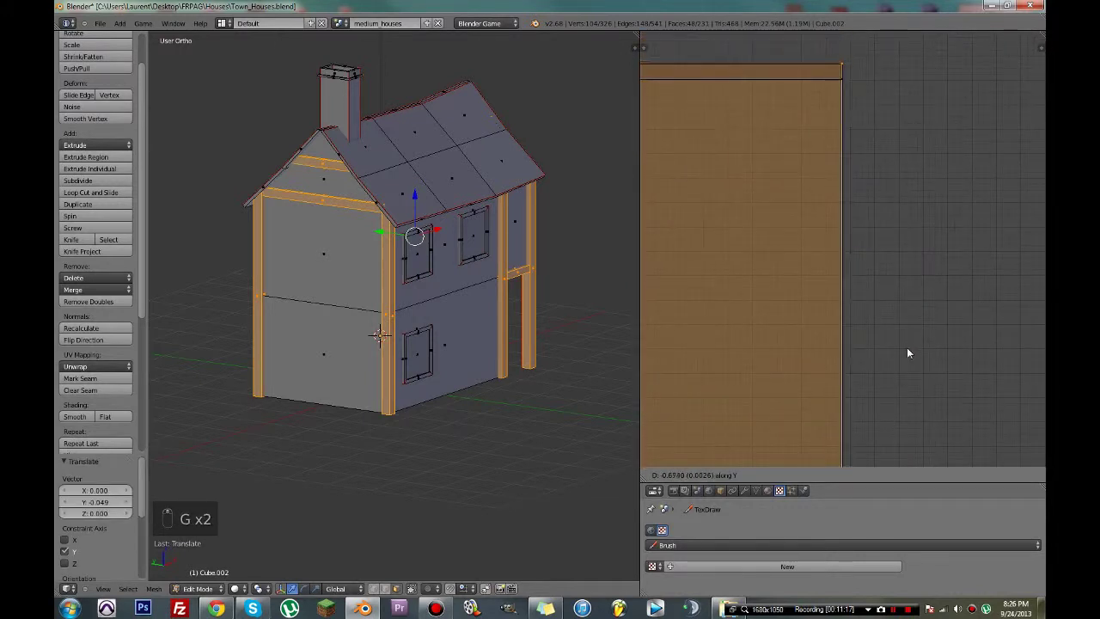
left_click(880, 326)
key("g")
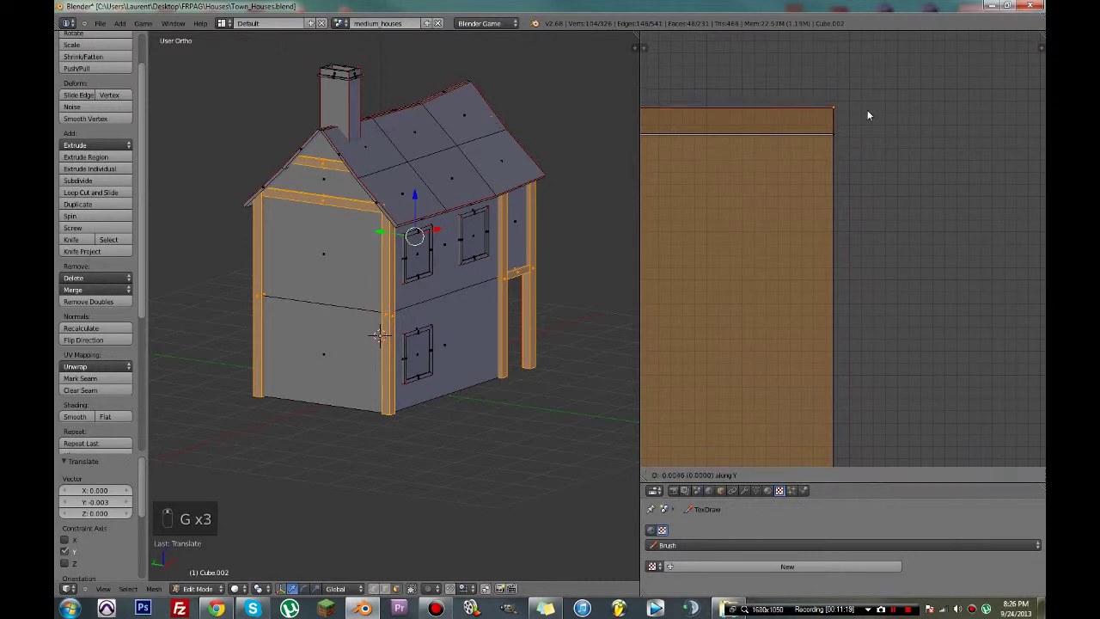
left_click(867, 134)
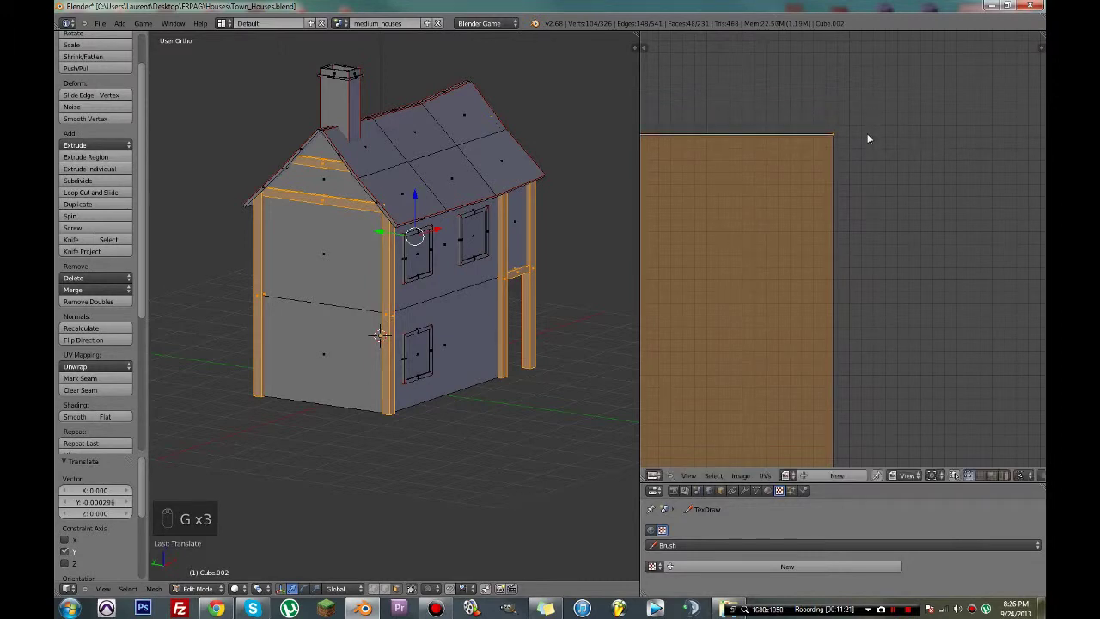
- Select both stacked long beam islands and move them by X 0.114 and Y 0.100 over the short beam stack
key("c")
left_click(851, 137)
right_click(850, 135)
key("ctrl+l")
scroll(850, 136, "down", 17)
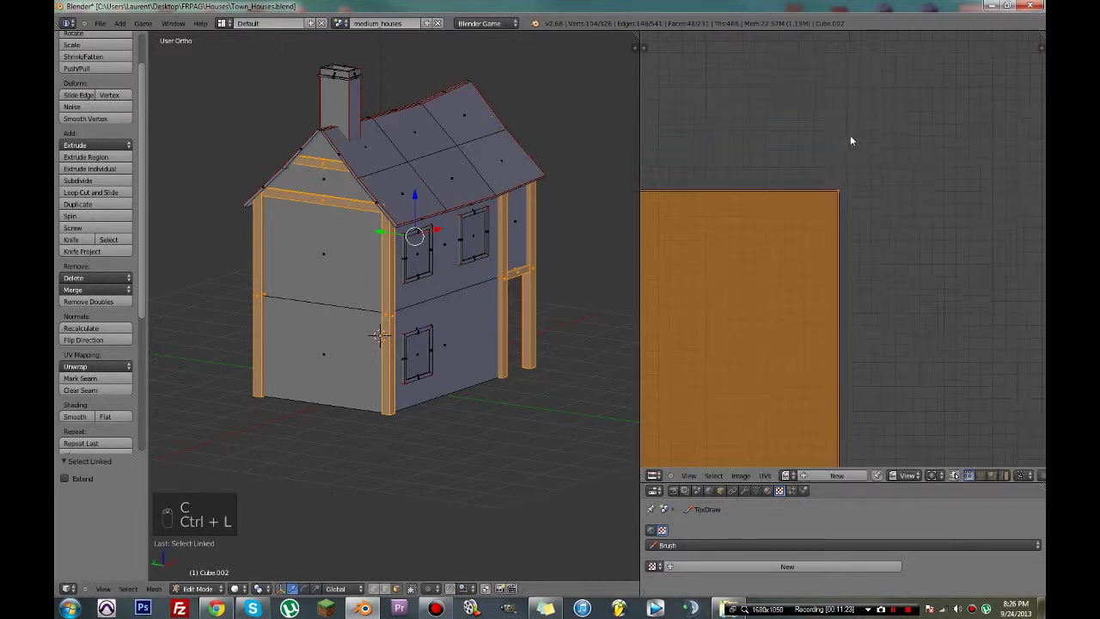
middle_click_drag(876, 191, 1042, 203)
scroll(897, 203, "down", 5)
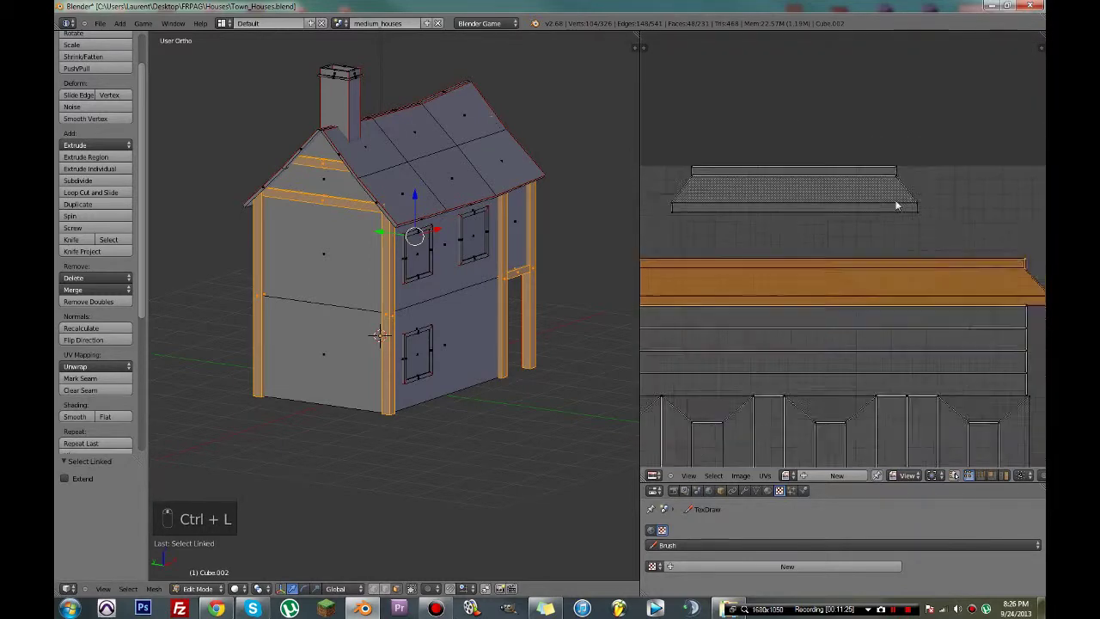
key("g")
left_click(756, 202)
scroll(755, 203, "up", 3)
scroll(755, 202, "up", 5)
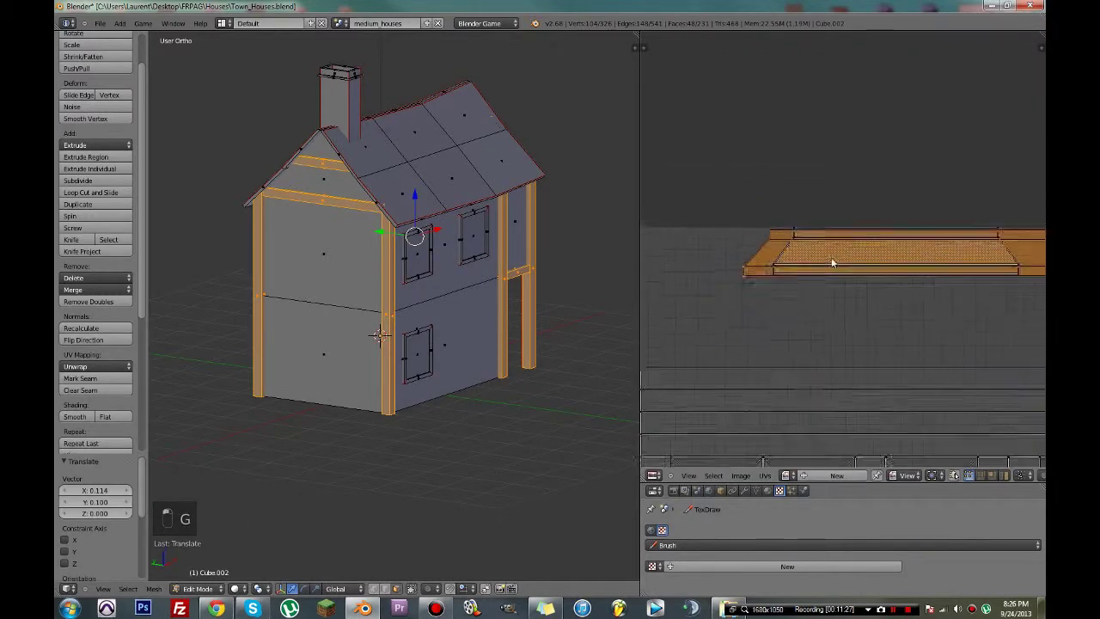
- Shift the long beam stack by X 0.025, Y 0.006 and by X 0.003, Y -0.003 towards the short stack's upper-left corner
key("g")
left_click(857, 204)
scroll(857, 203, "up", 5)
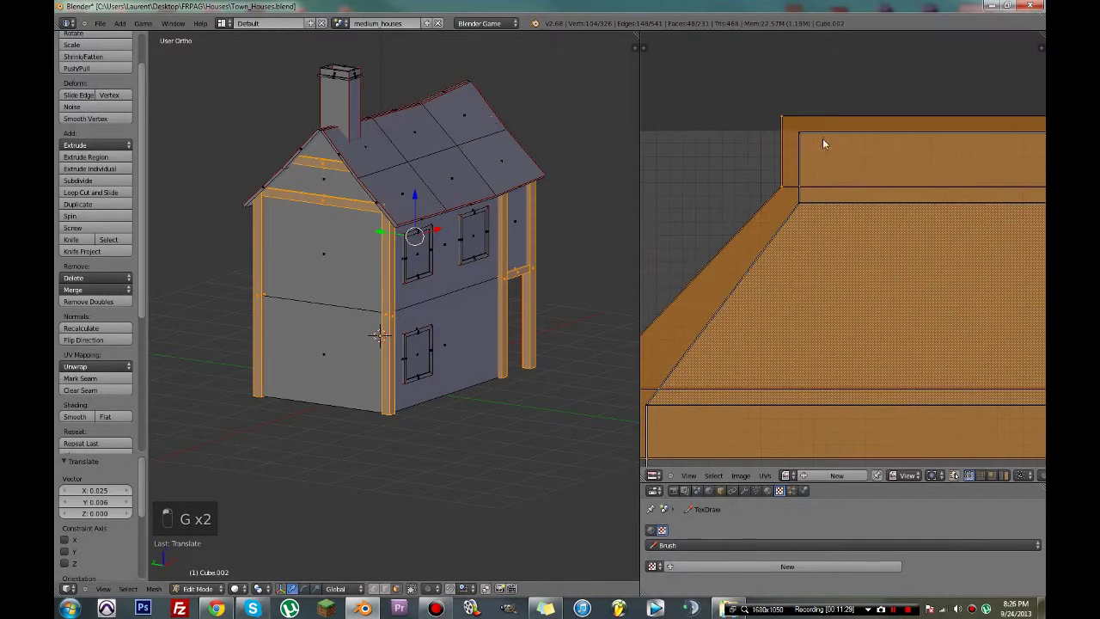
key("g")
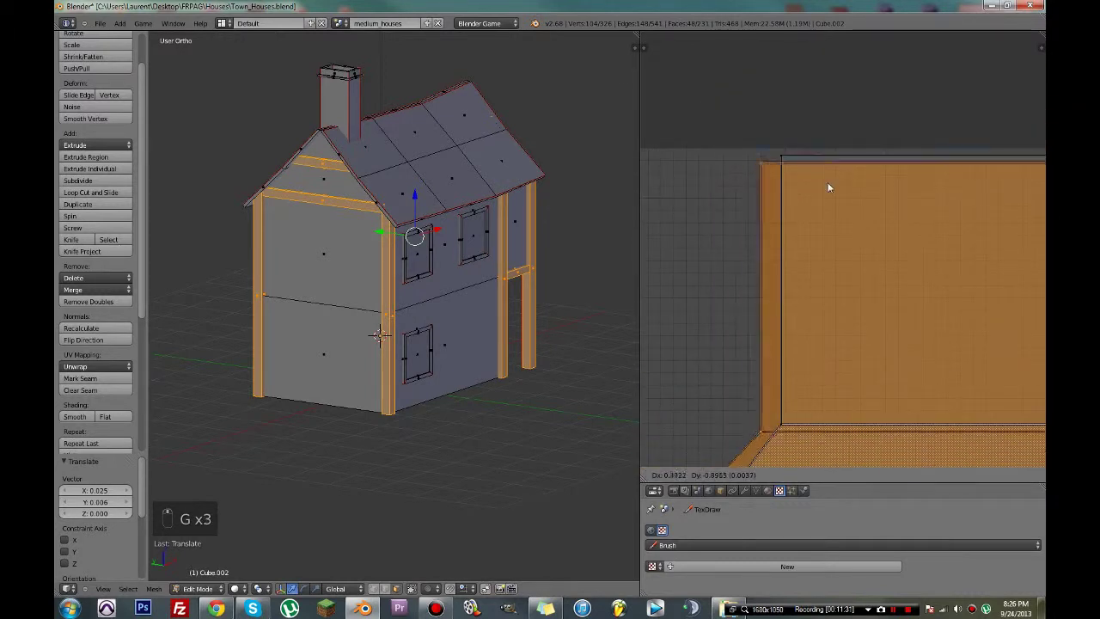
left_click(842, 184)
- Fine-align the long beam stack's corners with the short stack by X 0.000012, Y 0.000073 and X -0.000004, Y 0.000002
scroll(774, 158, "up", 4)
middle_click_drag(773, 160, 873, 280)
scroll(872, 276, "up", 1)
middle_click_drag(806, 175, 839, 246)
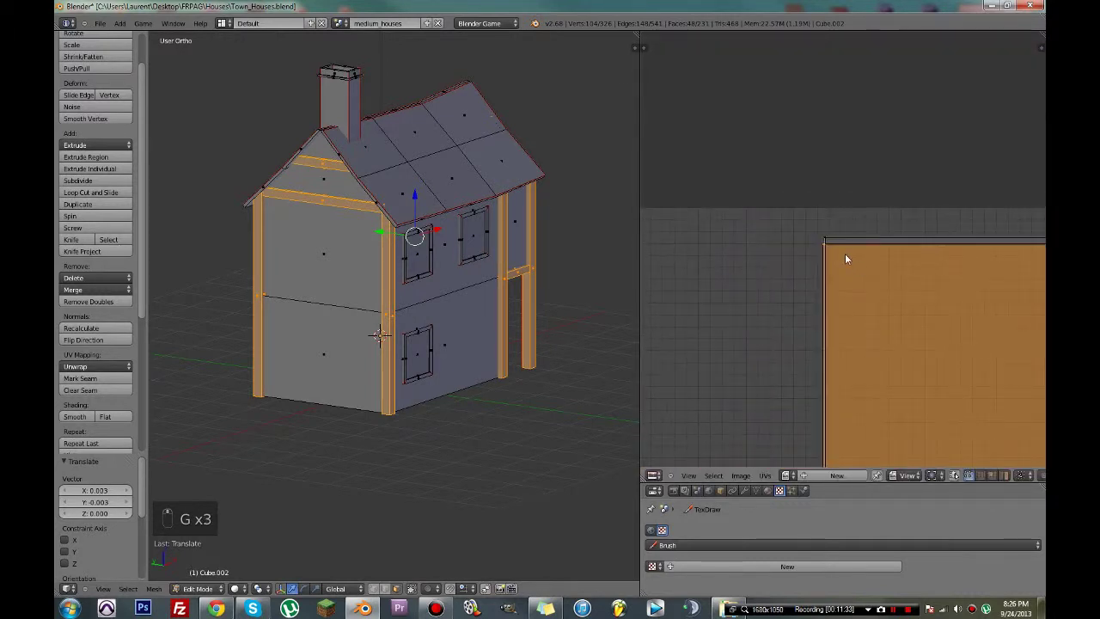
key("g")
left_click(845, 250)
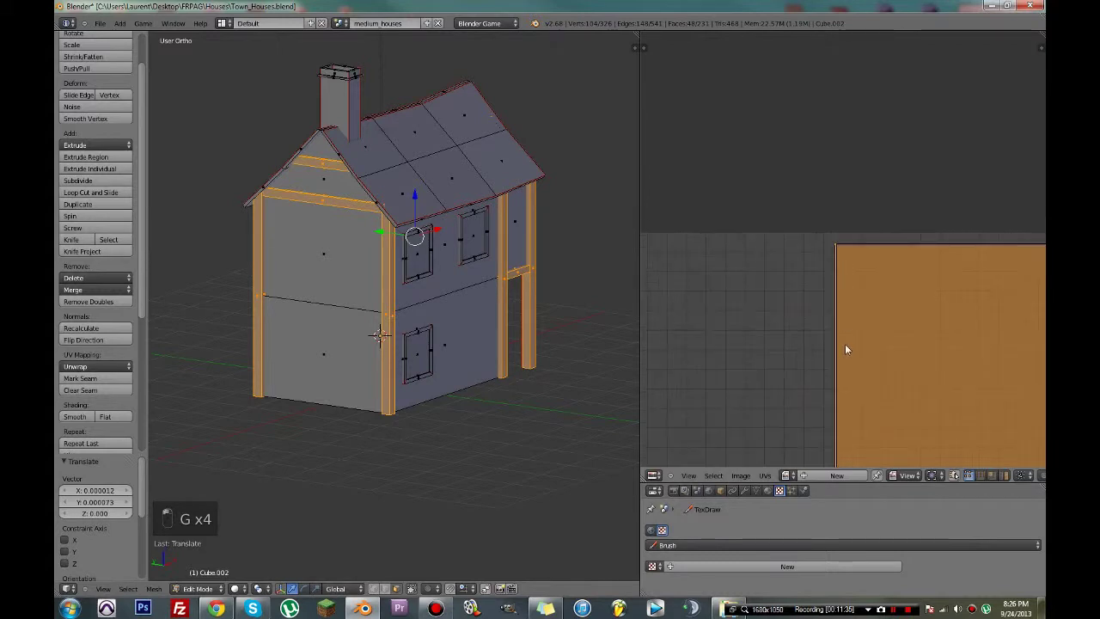
scroll(845, 344, "up", 4)
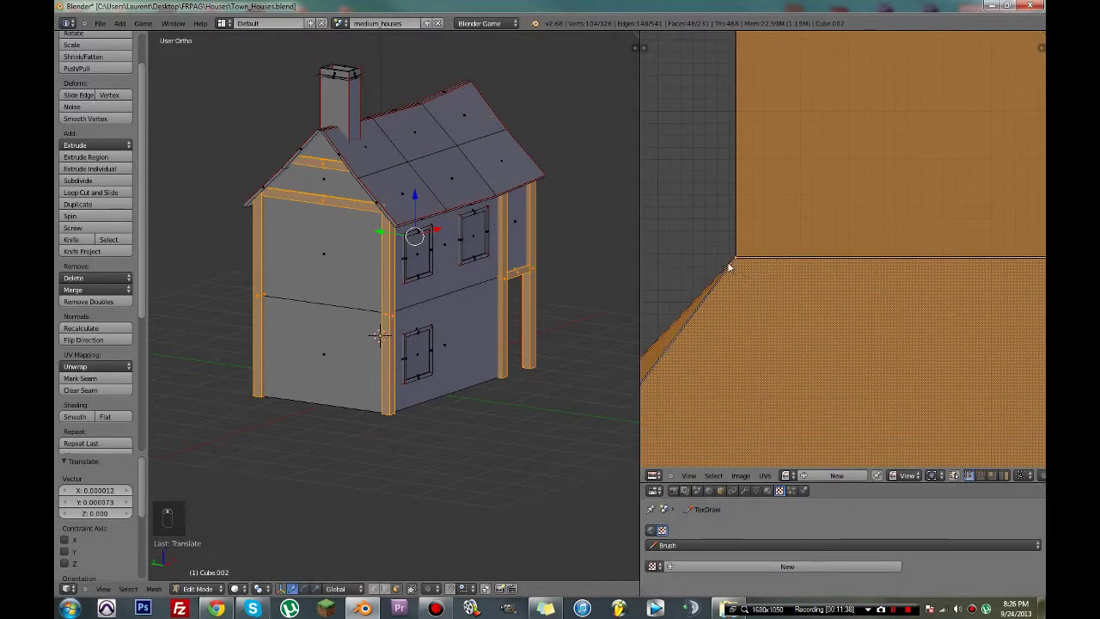
middle_click_drag(729, 267, 808, 243)
key("g")
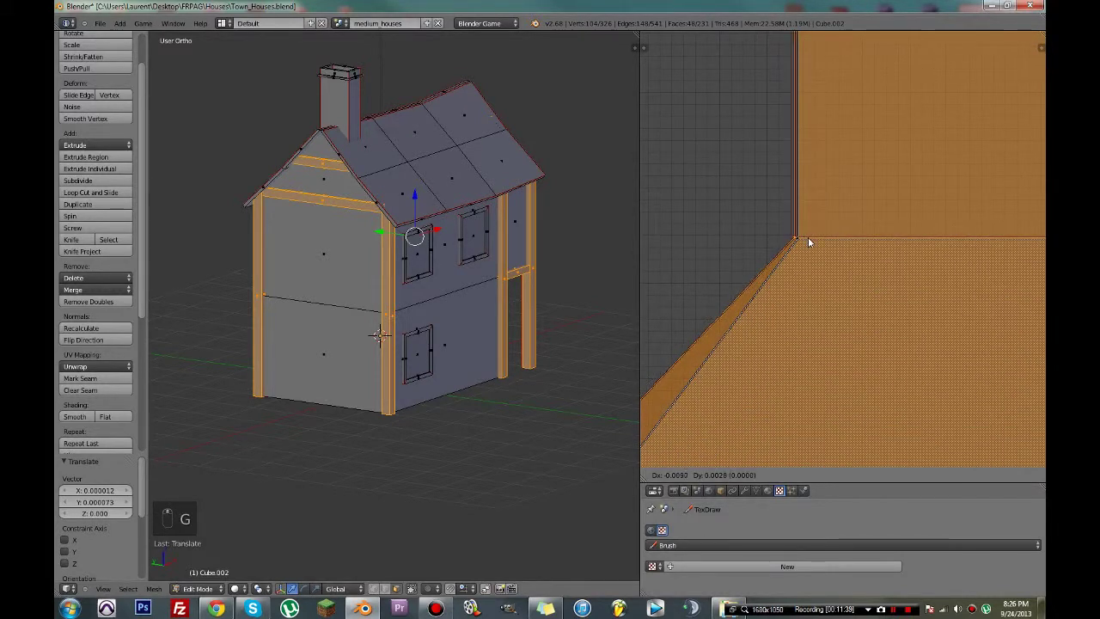
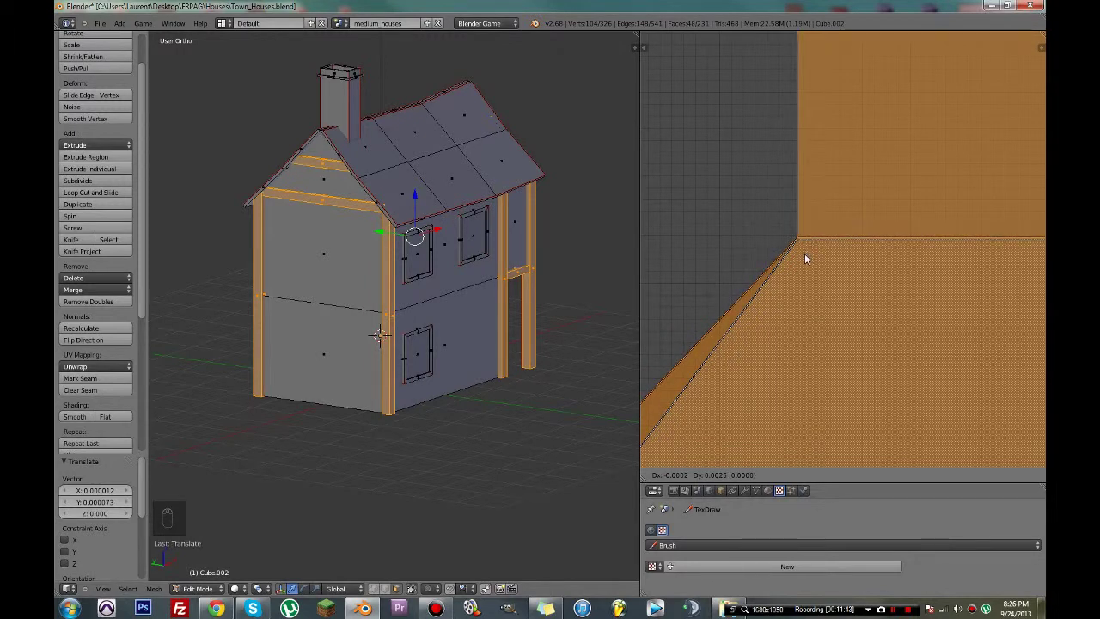
left_click(801, 262)
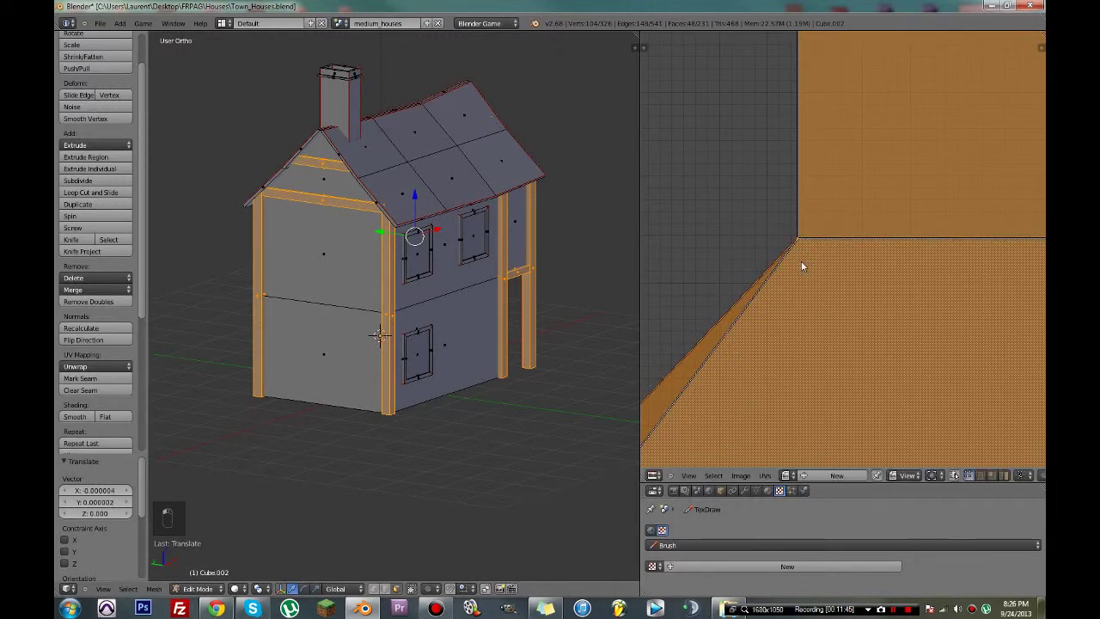
- Save the Town_Houses.blend file
scroll(801, 261, "down", 1)
scroll(801, 260, "down", 3)
key("ctrl+s")
scroll(802, 261, "down", 2)
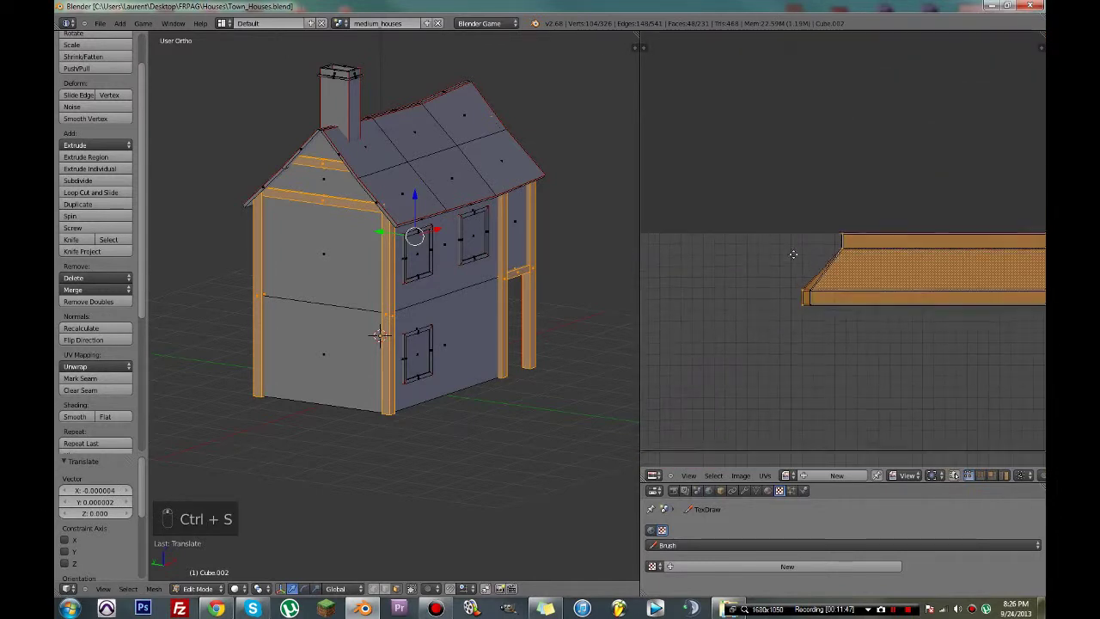
scroll(793, 235, "down", 1)
key("ctrl+s")
scroll(794, 233, "down", 2)
- Select all the stacked beam islands and move them outside the UV square, just above its upper edge
key("a")
key("c")
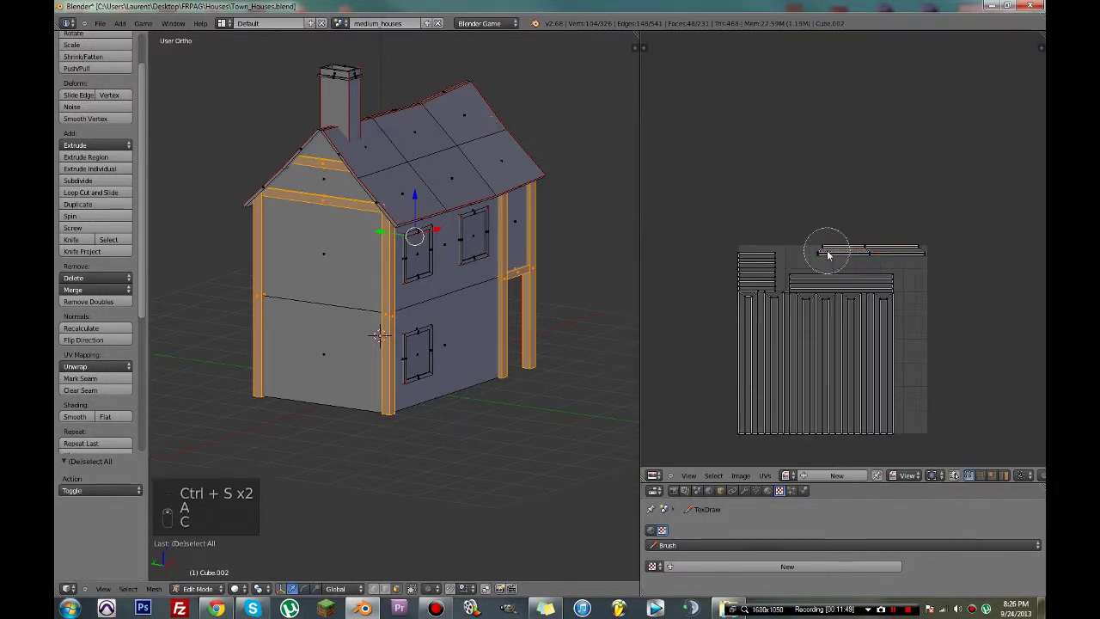
right_click(965, 243)
scroll(960, 241, "down", 4)
key("g")
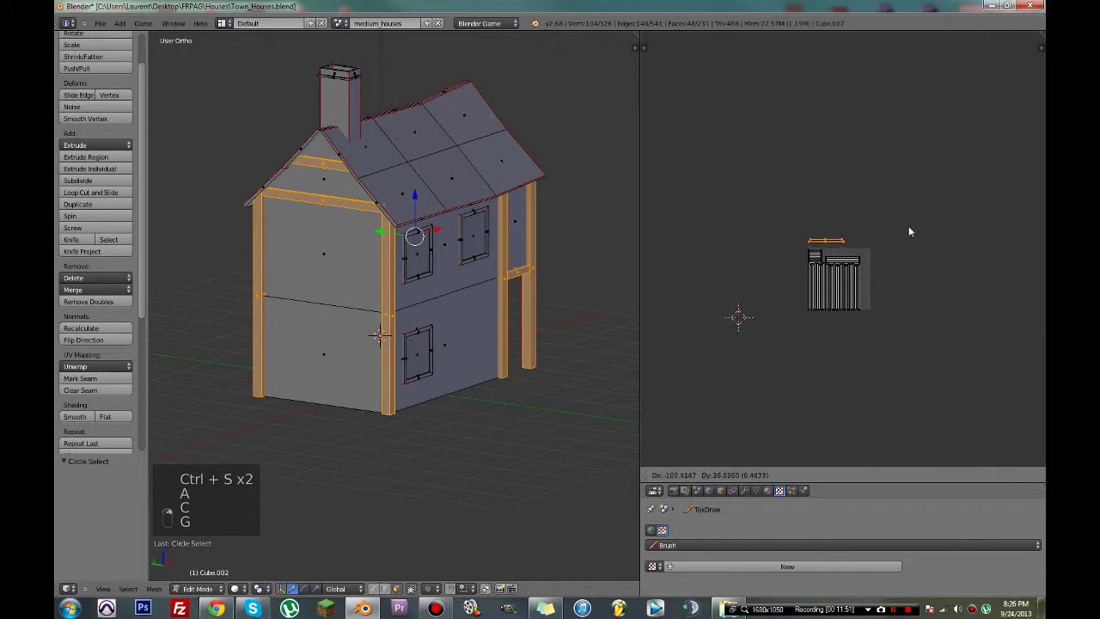
left_click(906, 222)
- Select the whole wide four-strip island above the post islands in the UV layout
scroll(855, 276, "up", 6)
key("a")
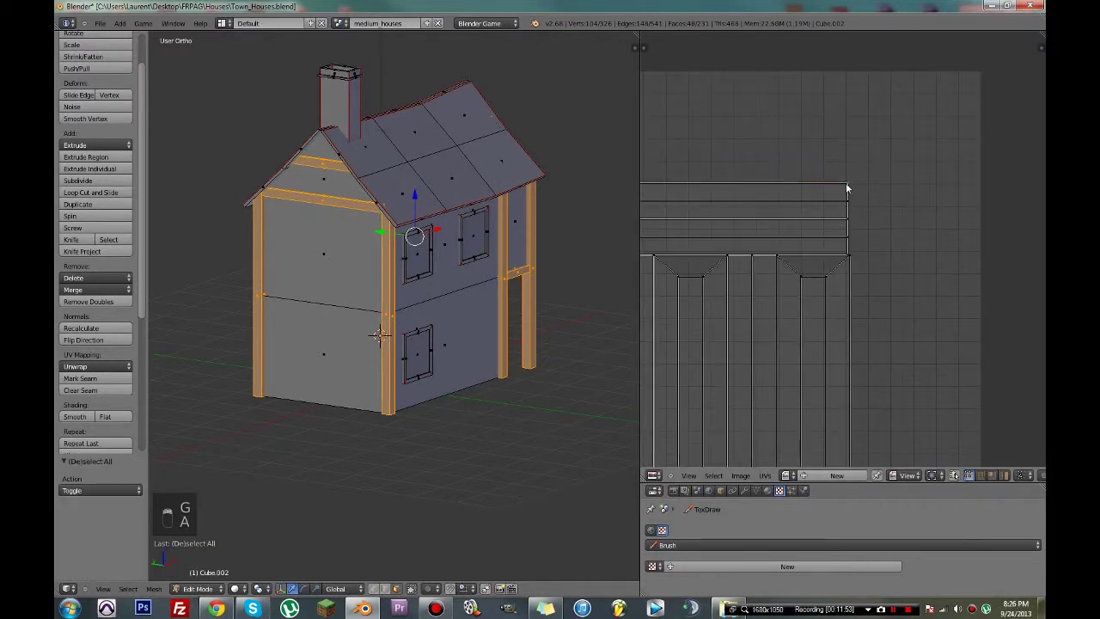
key("ctrl+l")
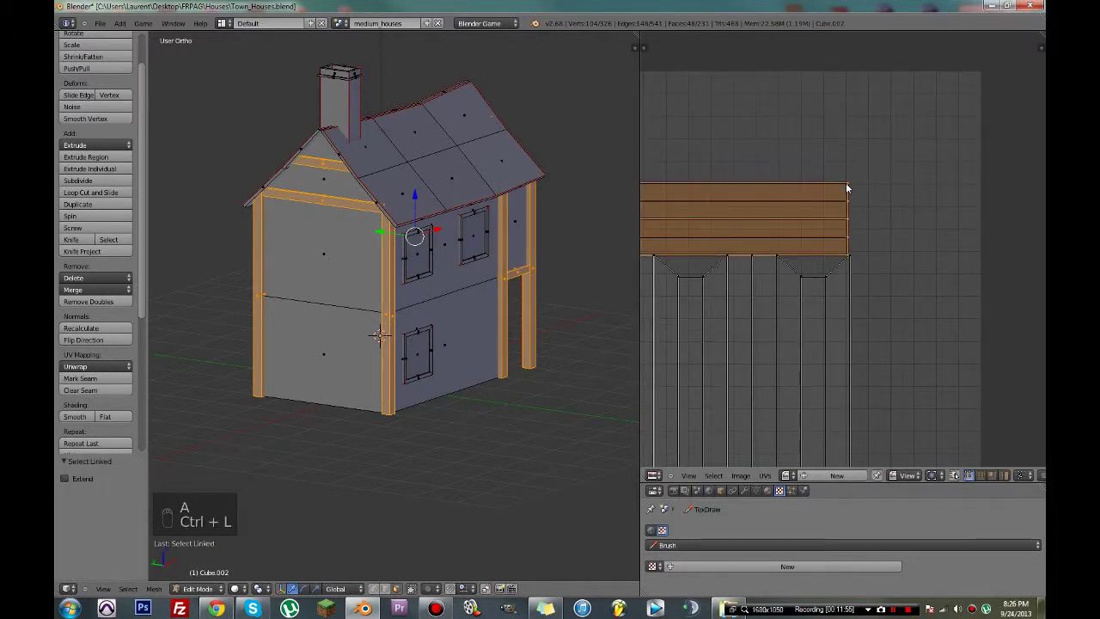
key("h")
middle_click_drag(601, 249, 632, 189)
key("ctrl+s")
key("ctrl+z")
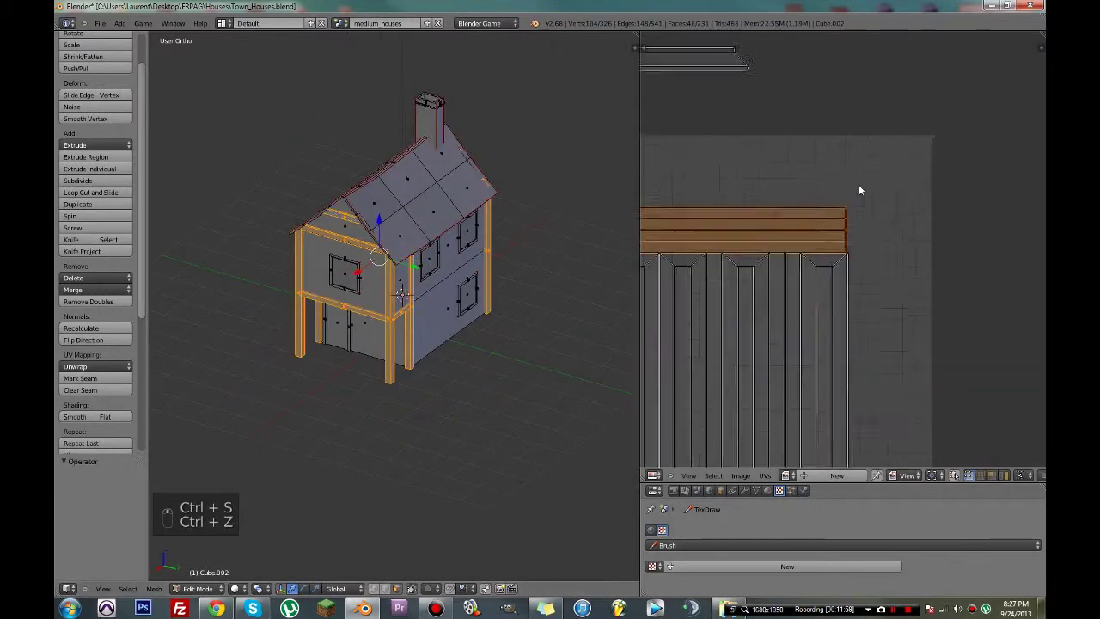
- Move the selected wide four-strip island up, clear of the post islands
scroll(857, 184, "down", 5)
scroll(858, 184, "up", 3)
key("g")
left_click(857, 155)
- Select the upper short four-strip island and move it along Y by -0.101 over its match below
middle_click_drag(759, 148, 842, 177)
scroll(839, 174, "up", 1)
right_click(796, 141)
key("ctrl+l")
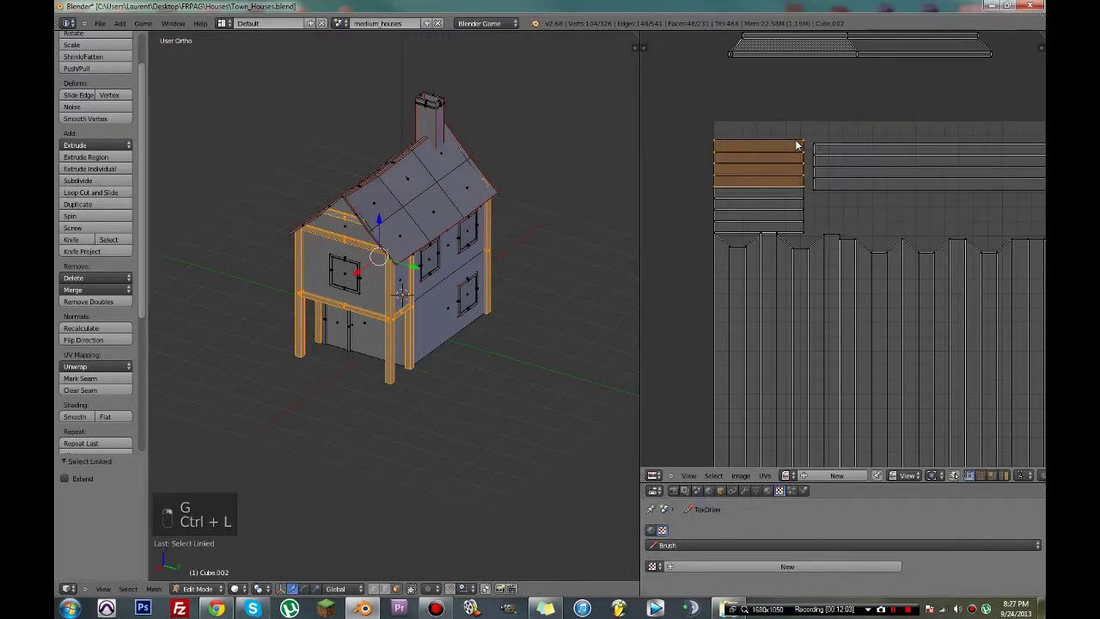
scroll(795, 142, "up", 5)
key("g")
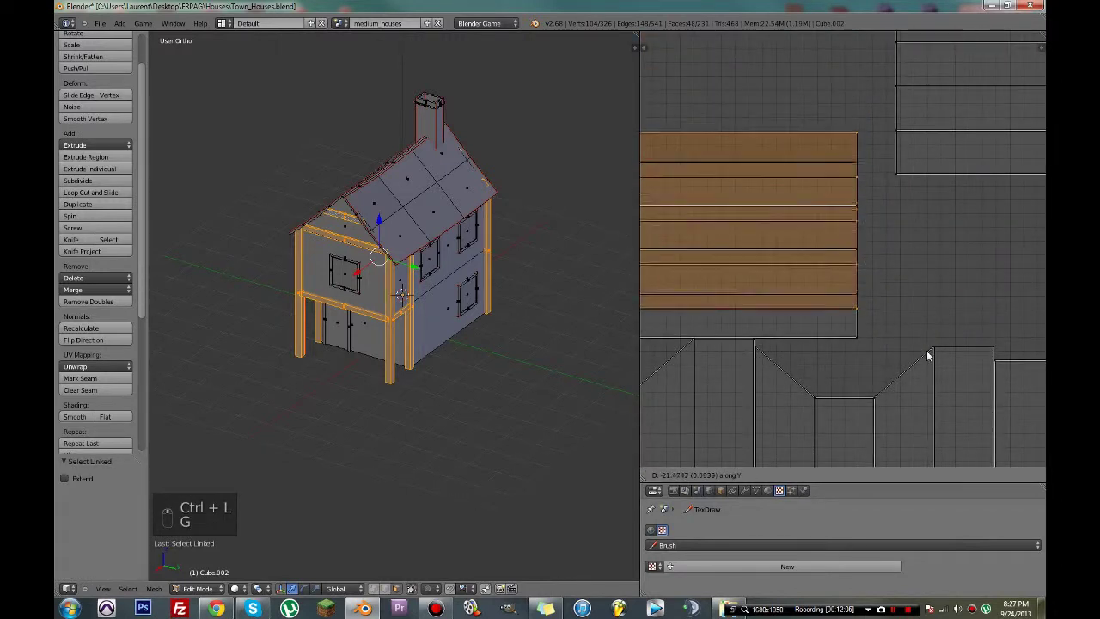
left_click(926, 369)
- Fine-align the selected short four-strip island with its match along Y by about 0.0006
scroll(903, 258, "up", 3)
mouse_move(889, 224)
middle_mouse_down()
mouse_move(865, 267)
mouse_move(885, 218)
middle_mouse_up()
scroll(860, 257, "up", 5)
scroll(861, 293, "up", 2)
scroll(856, 432, "up", 4)
middle_click_drag(855, 432, 858, 256)
scroll(858, 257, "up", 2)
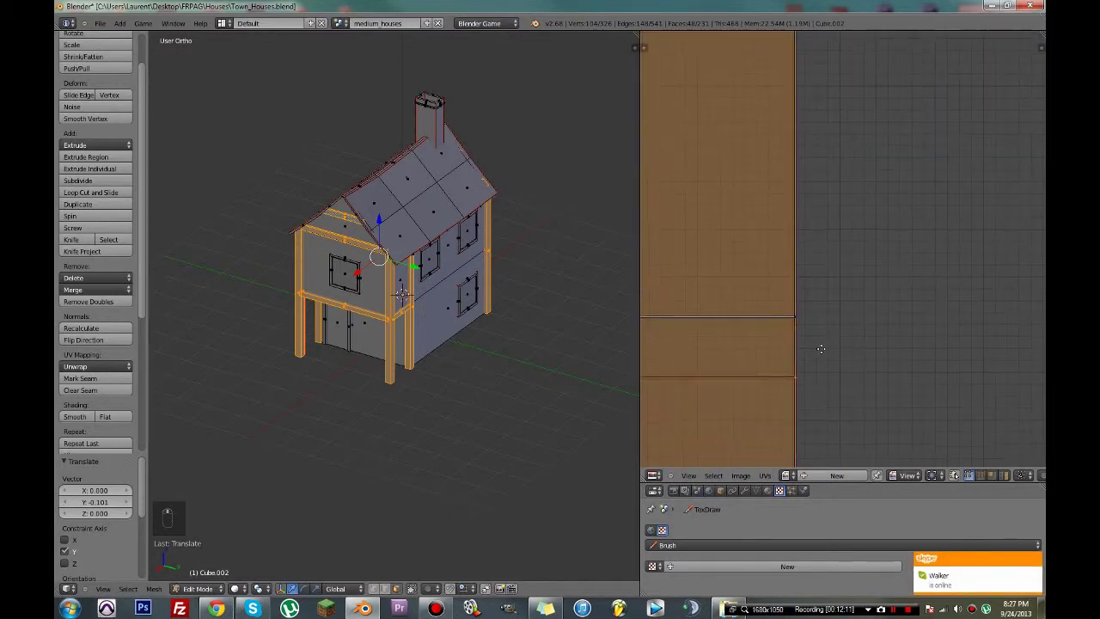
middle_click_drag(817, 371, 856, 282)
key("g")
middle_click(858, 250)
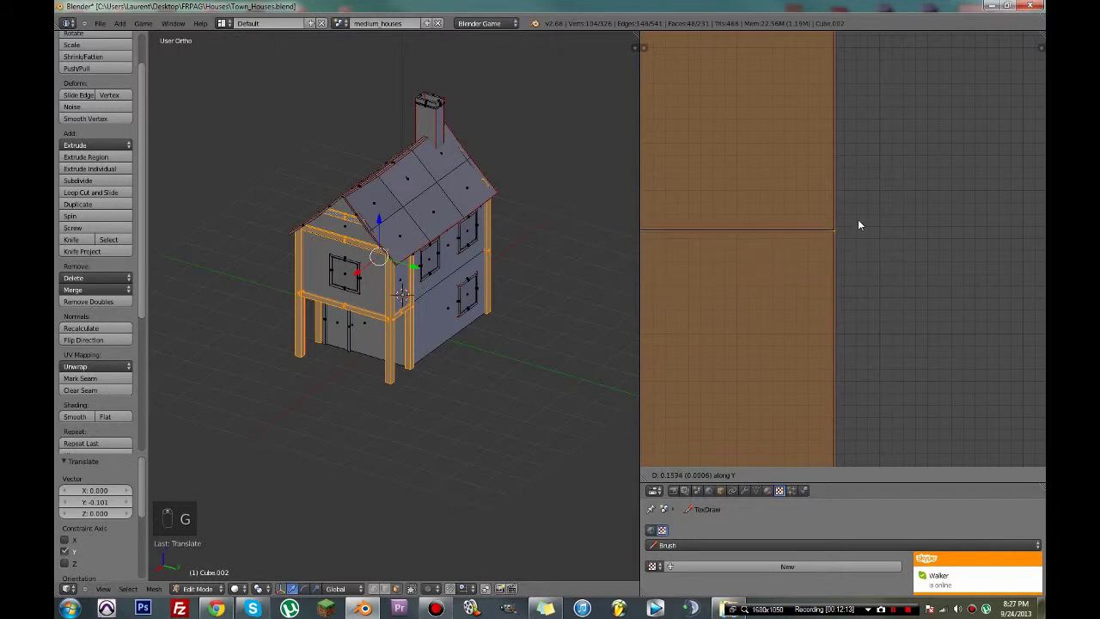
left_click(858, 220)
- Select both stacked short four-strip islands and move them by X 0.237 and Y 0.093 over the wide four-strip island
scroll(851, 231, "down", 3)
key("c")
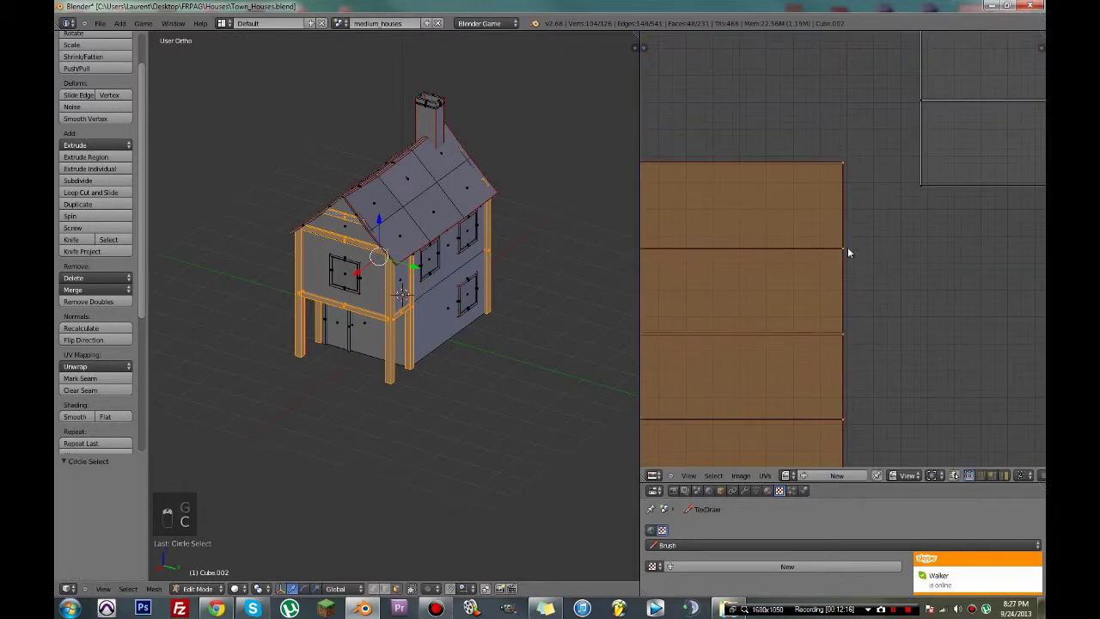
key("ctrl+l")
scroll(848, 249, "down", 5)
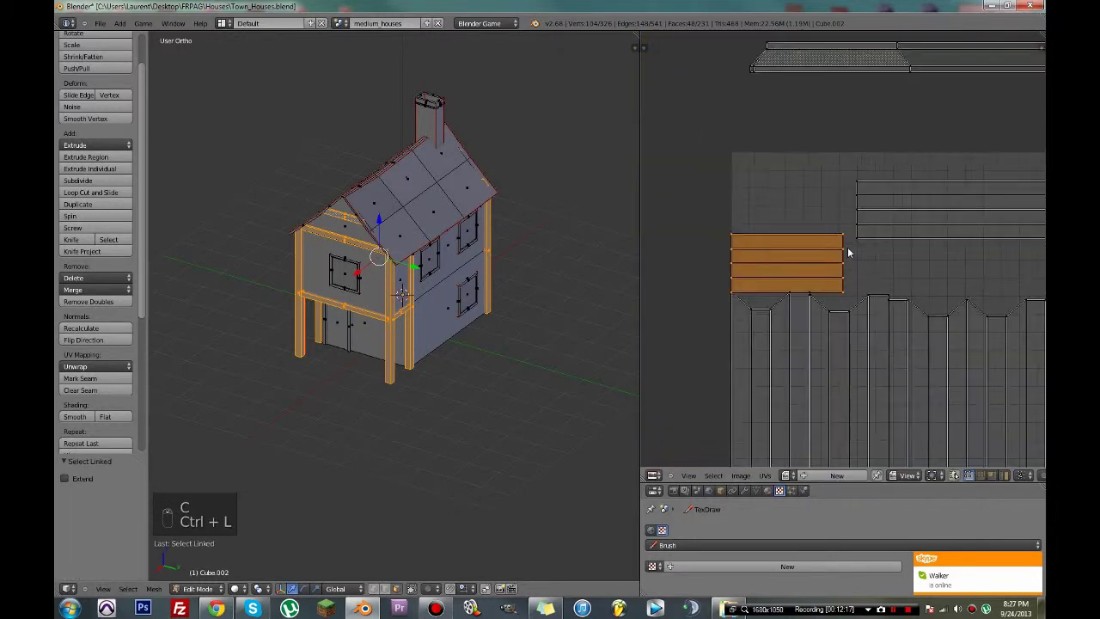
key("g")
left_click(858, 230)
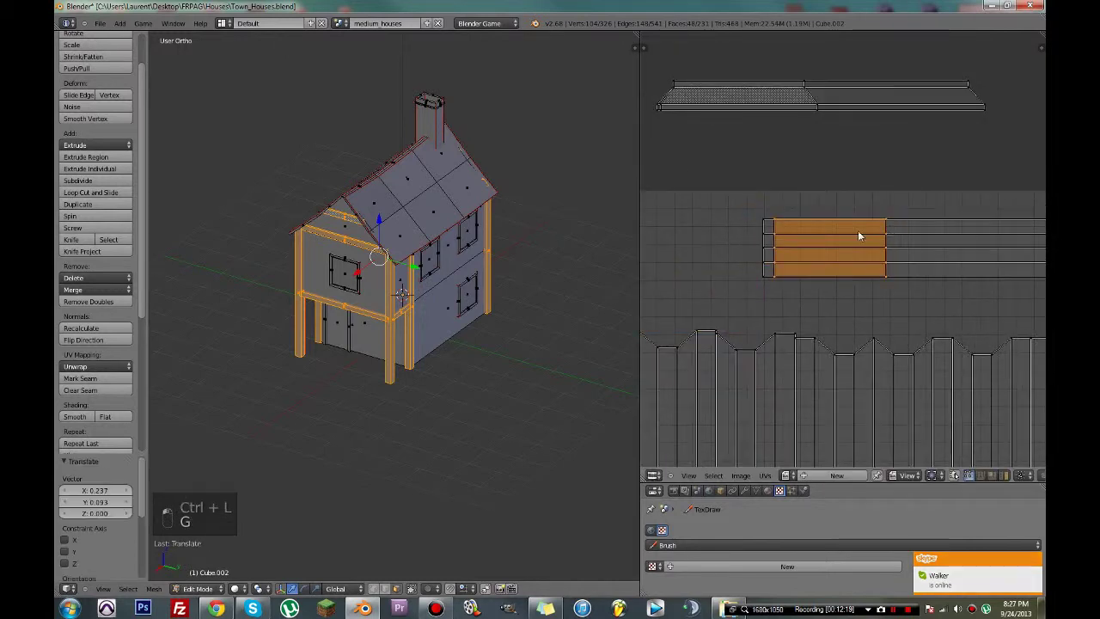
- Move the short four-strip stack by X -0.020 and Y 0.00011 to meet the wide island's upper-left corner
scroll(858, 231, "up", 3)
scroll(808, 200, "up", 6)
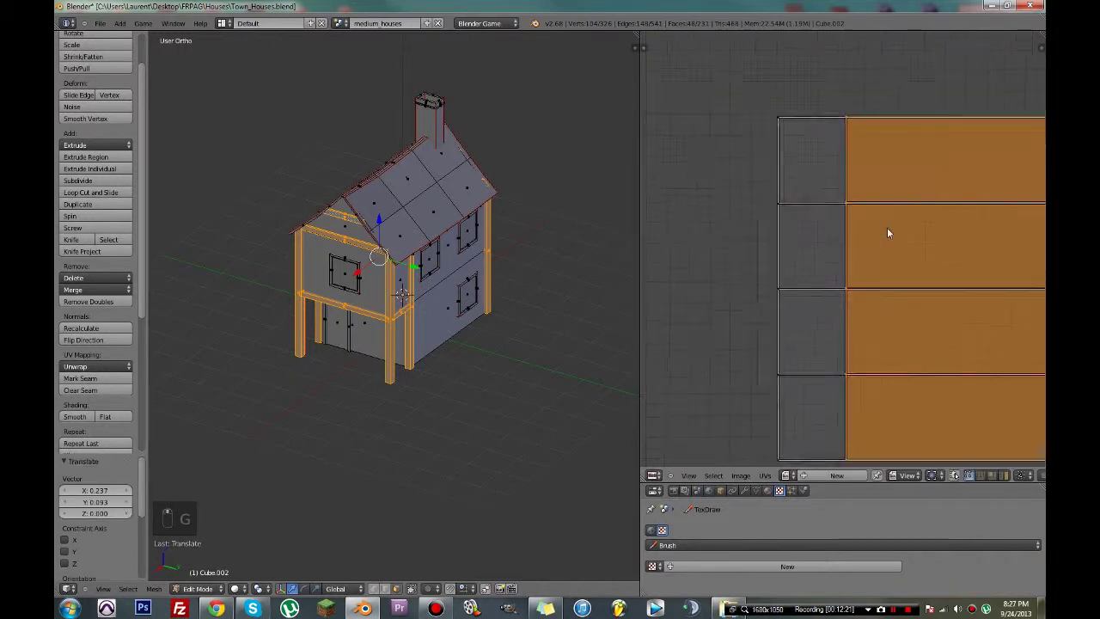
key("g")
left_click(779, 119)
- Fine-align the short four-strip stack with the wide island's upper-left corner by X -0.000145 and Y -0.00032
middle_click_drag(779, 120, 820, 225)
scroll(793, 243, "up", 5)
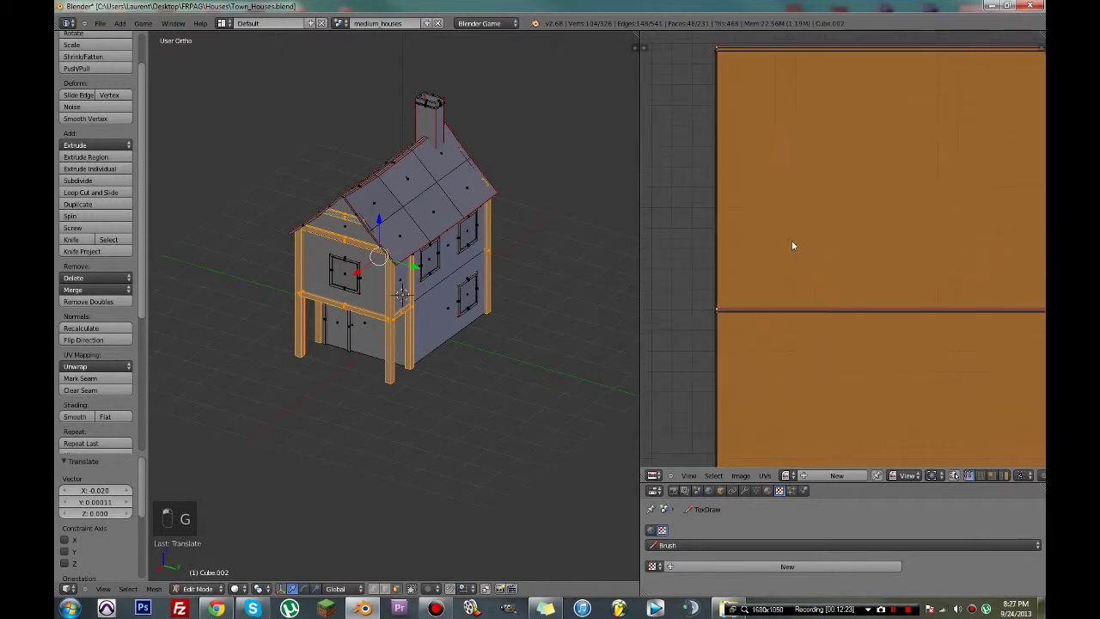
middle_click_drag(806, 181, 1014, 352)
scroll(914, 155, "up", 3)
middle_click_drag(913, 97, 888, 300)
scroll(886, 299, "up", 5)
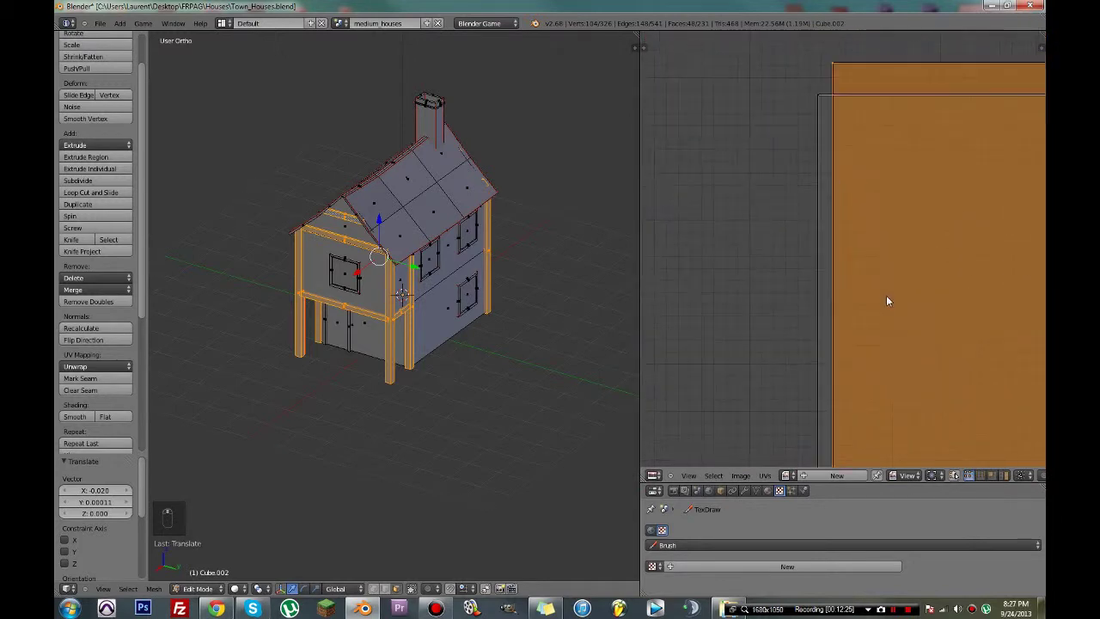
middle_click_drag(860, 146, 852, 296)
key("g")
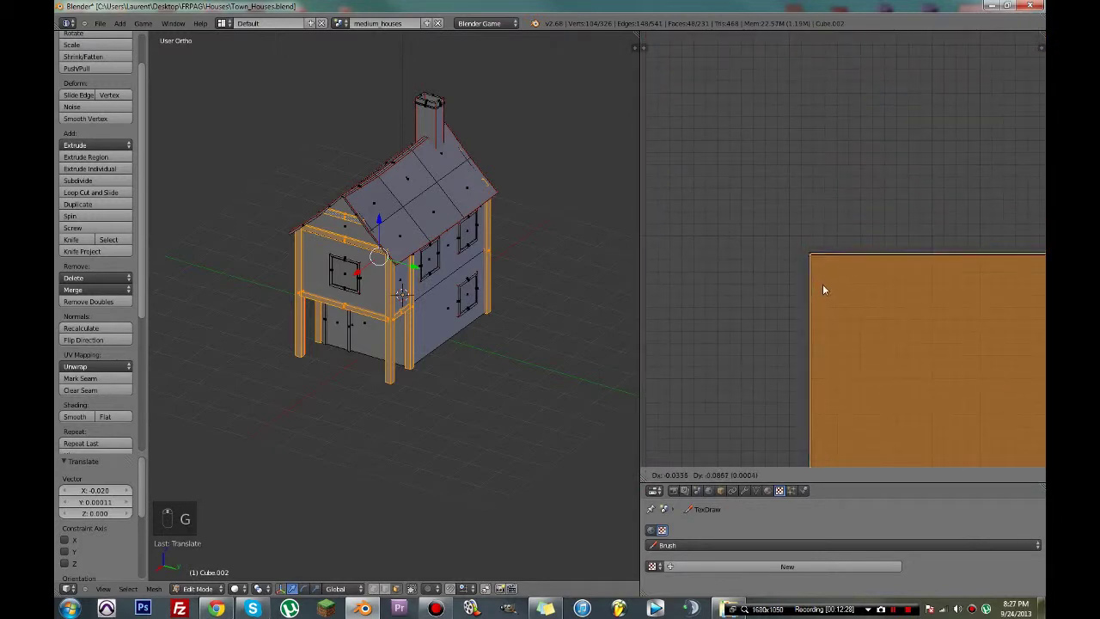
left_click(822, 284)
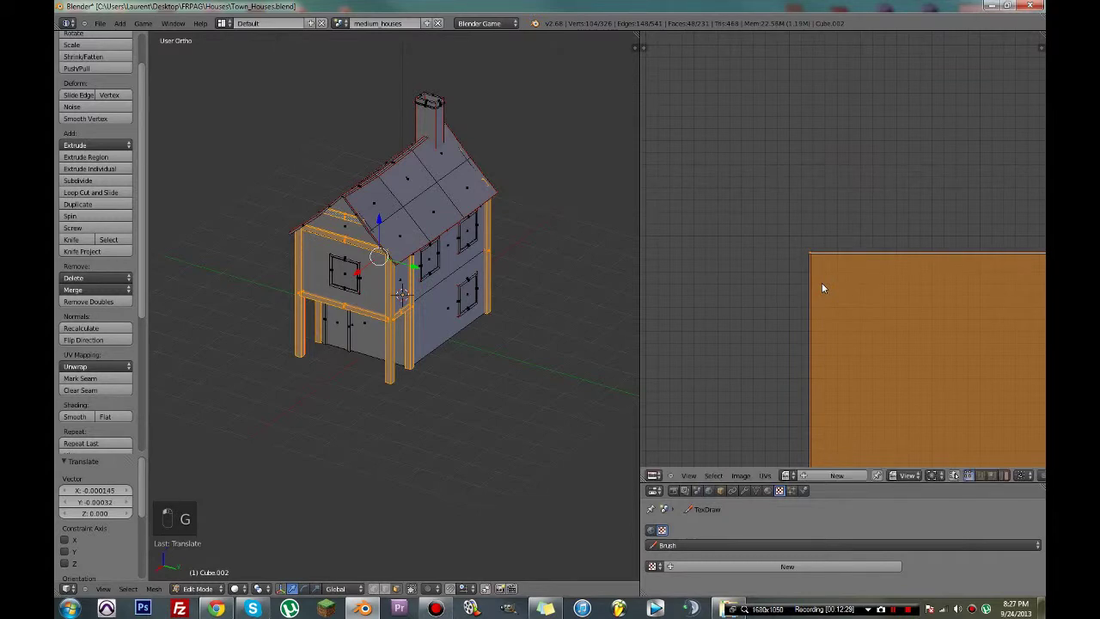
- Move all the linked stacked four-strip islands by X -0.242 and Y 0.435, clear of the remaining islands, and save the file
scroll(822, 284, "down", 6)
key("c")
left_click(835, 245)
right_click(834, 243)
key("ctrl+l")
scroll(834, 248, "down", 6)
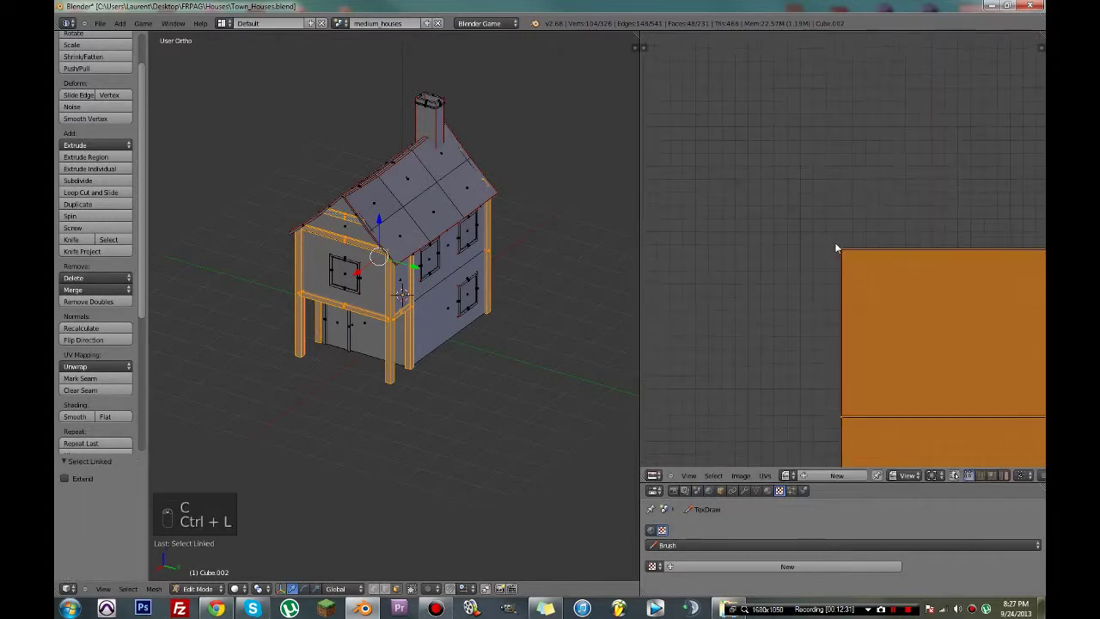
key("g")
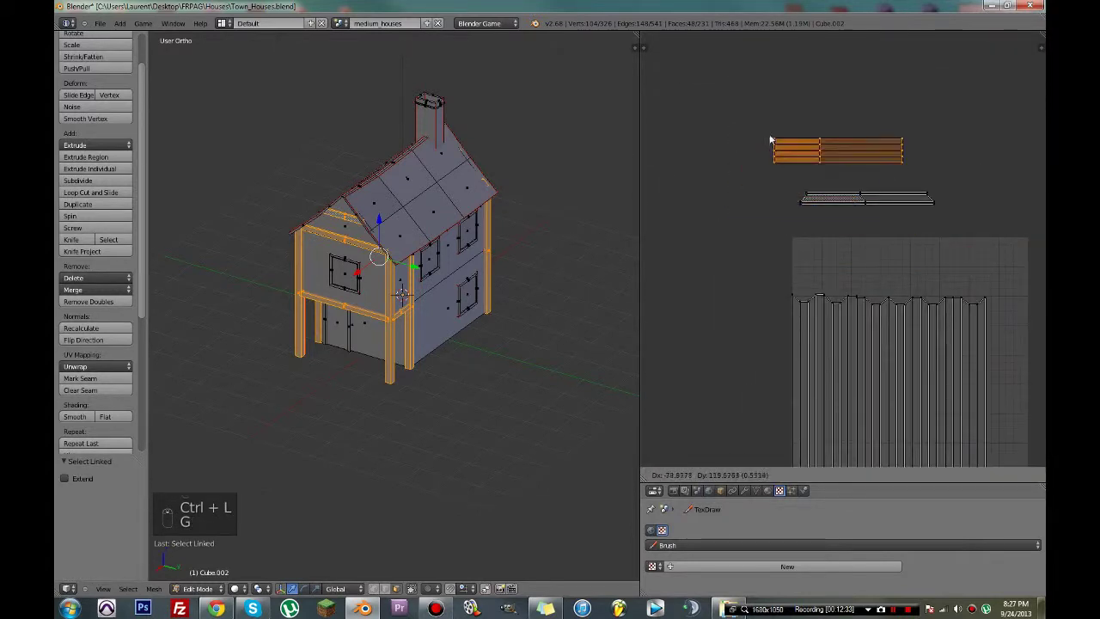
left_click(778, 139)
key("ctrl+s")
scroll(852, 258, "down", 4)
scroll(846, 262, "up", 3)
middle_click_drag(852, 258, 913, 223)
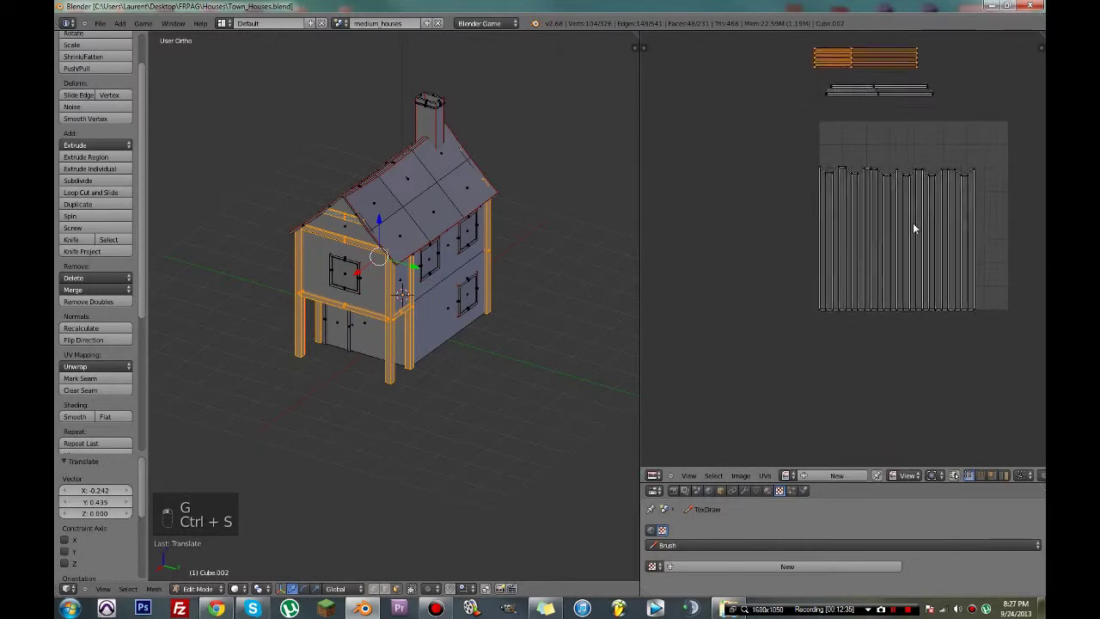
- Select the leftmost tall four-strip post island and mirror it horizontally by scaling it -1 along X
scroll(913, 222, "up", 4)
key("ctrl+l")
key("g")
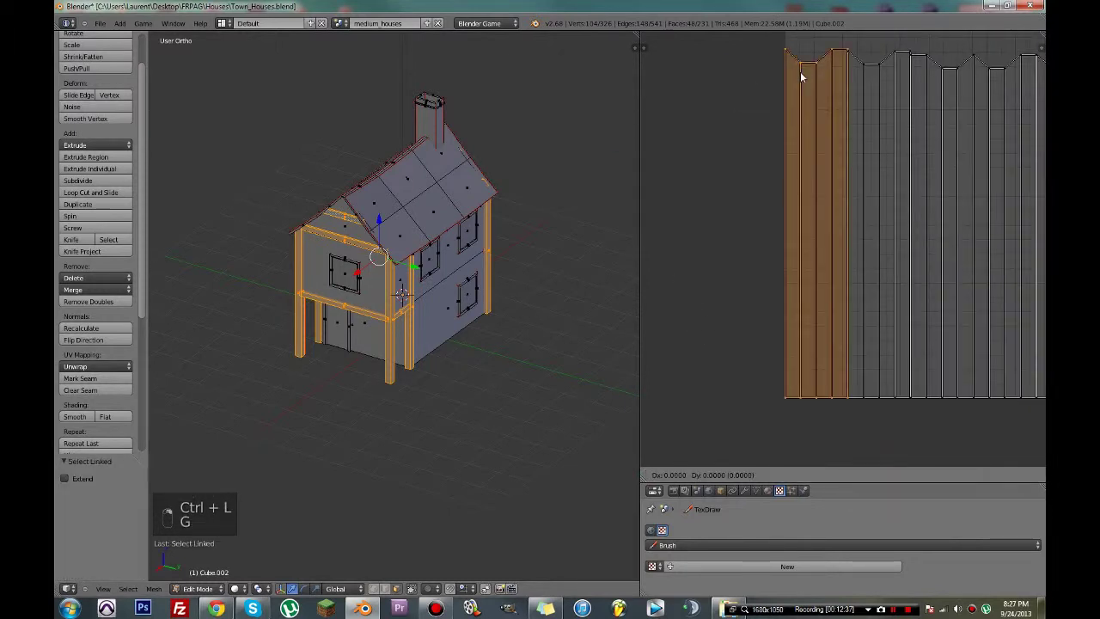
right_click(854, 77)
type("s")
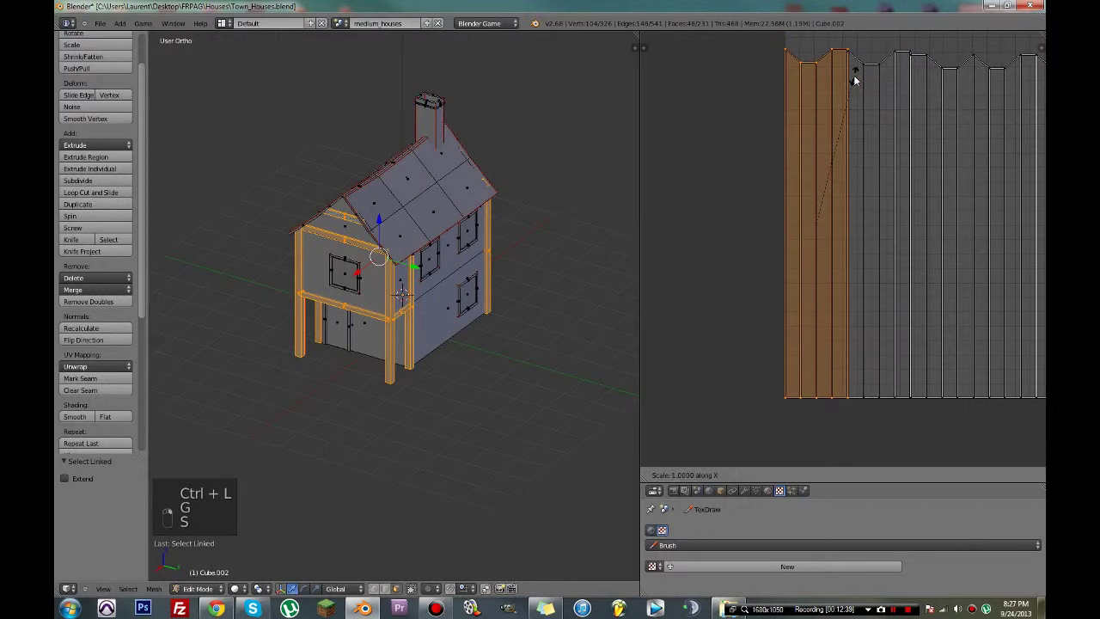
type("-1")
key("Return")
key("g")
right_click(897, 82)
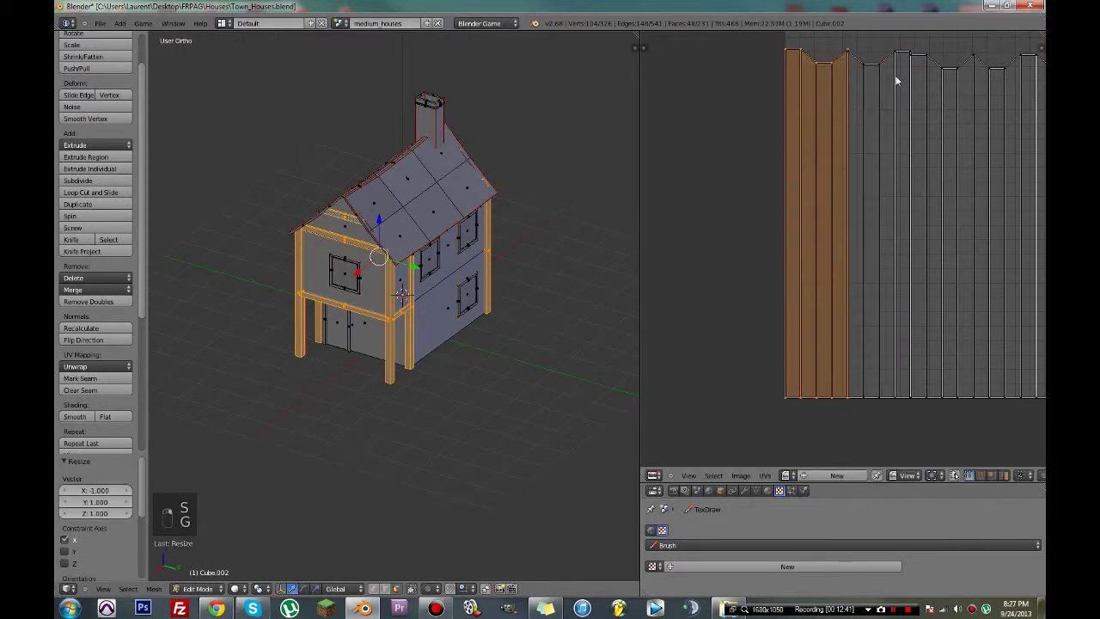
- Mirror the selected beam UV strips horizontally with an X scale of -1 and move them about 0.132 along X onto the neighbouring strips
key("s")
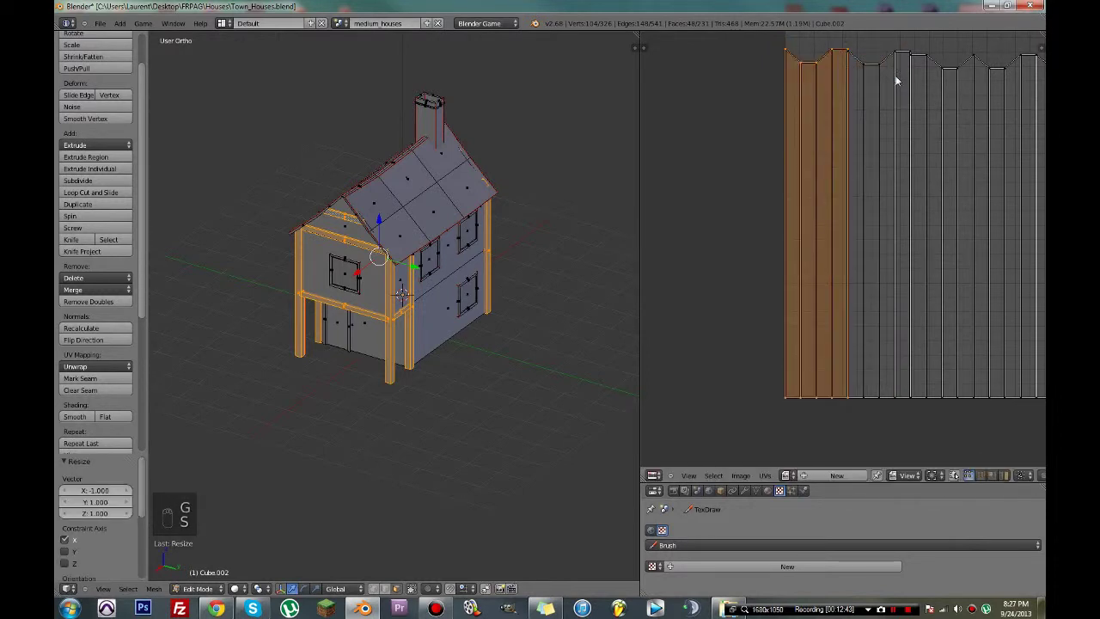
scroll(771, 192, "up", 4)
key("g")
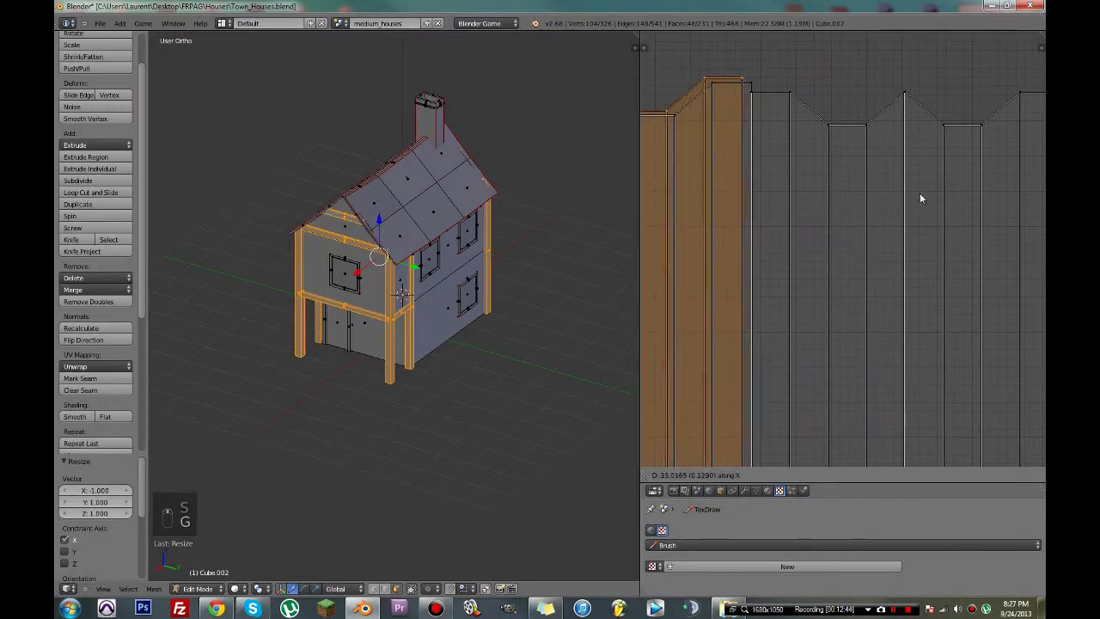
left_click(920, 198)
- Nudge the selected UV strips about 0.004 along X towards the outer edge of the strips they overlap
scroll(834, 196, "up", 5)
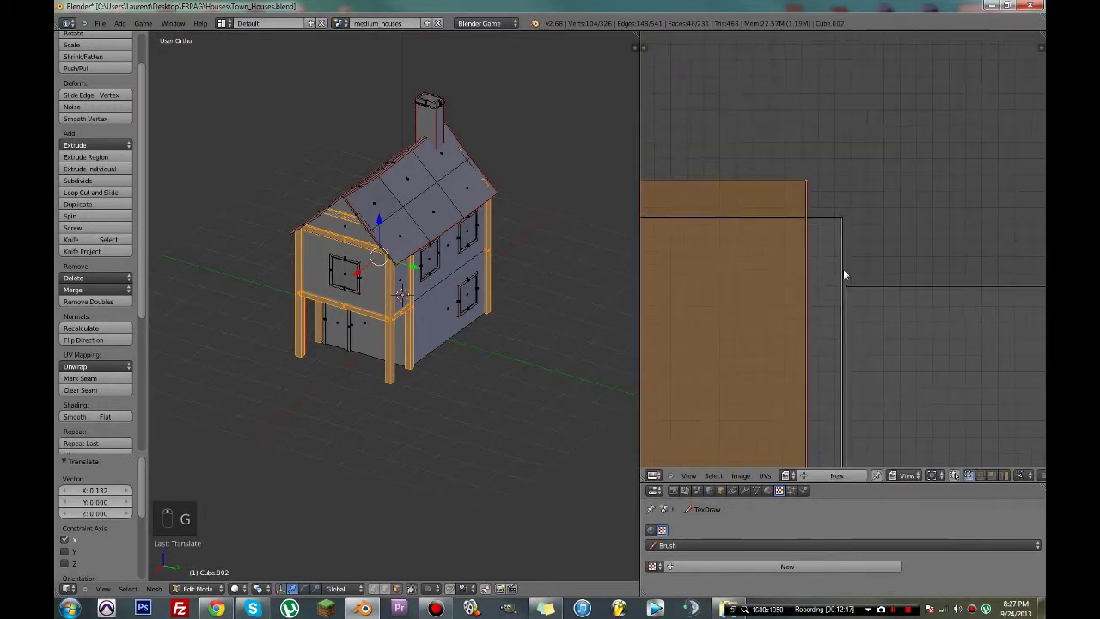
scroll(839, 262, "up", 3)
key("g")
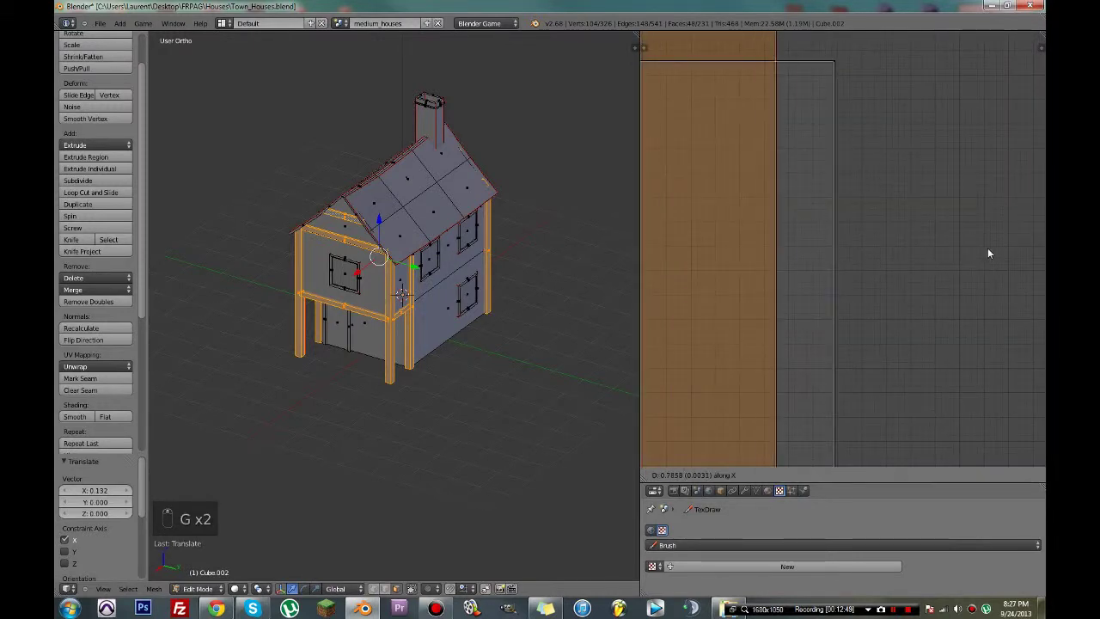
left_click(1033, 249)
scroll(910, 270, "down", 6)
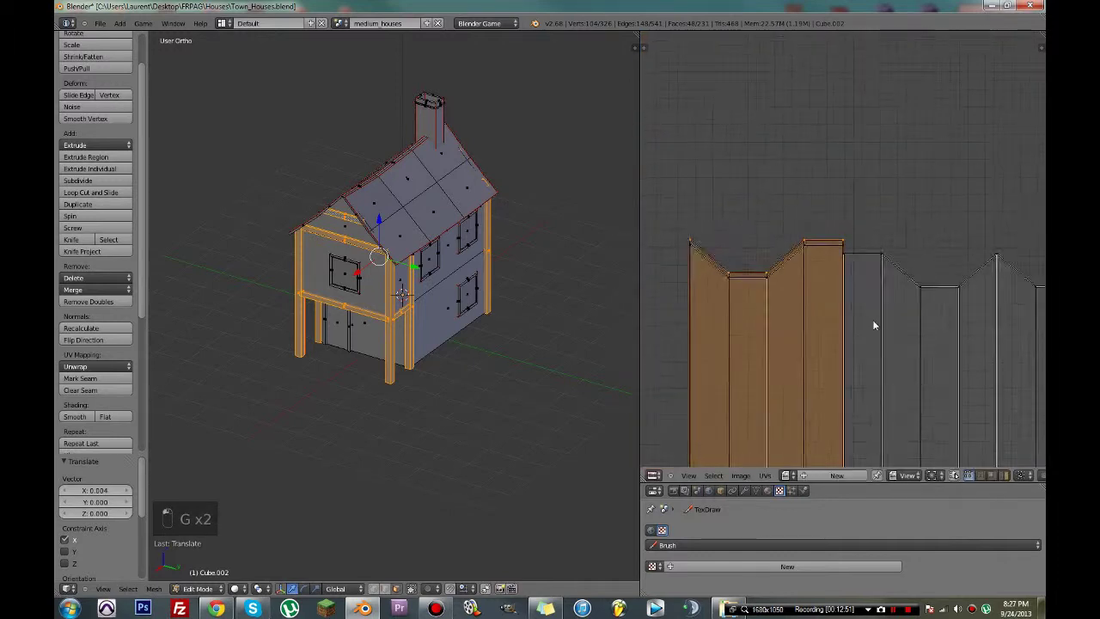
- Fine-tune the selected strips along X so their edge coincides with the overlapped strips' edge at the bottom corner
scroll(874, 325, "up", 5)
scroll(826, 233, "down", 7)
scroll(830, 263, "up", 2)
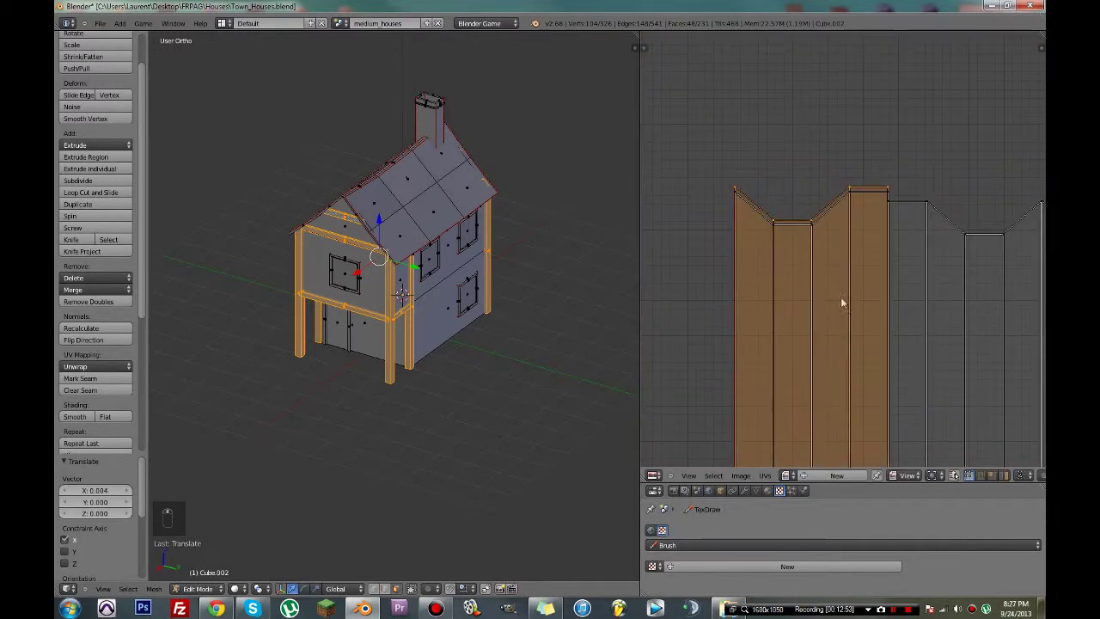
scroll(867, 182, "up", 3)
scroll(816, 250, "down", 5)
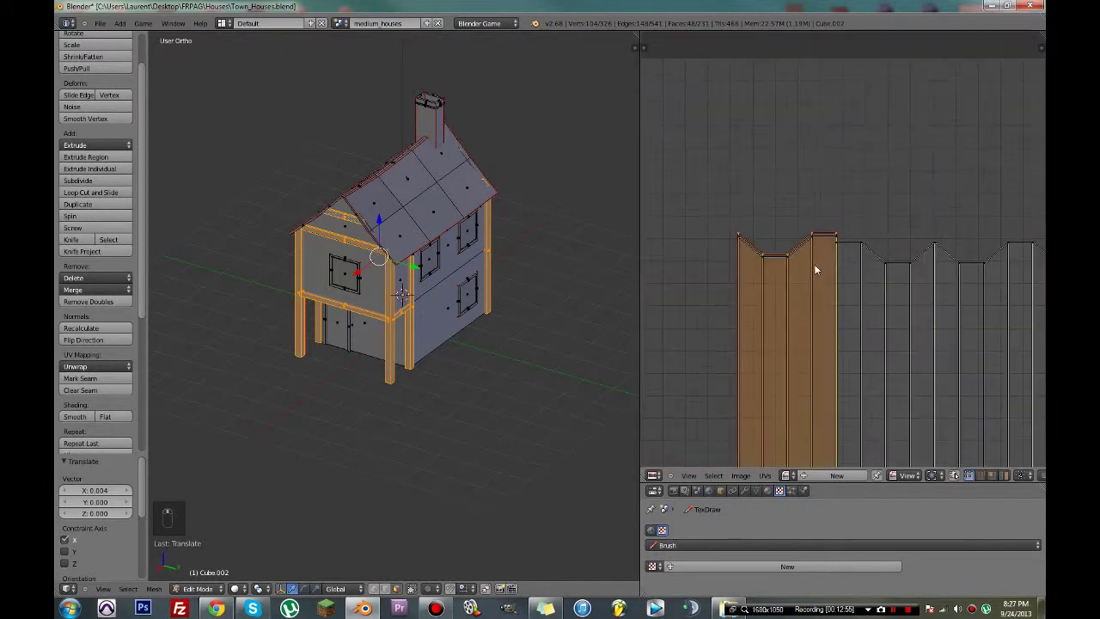
scroll(842, 262, "down", 3)
middle_click_drag(834, 353, 844, 230)
scroll(844, 230, "up", 10)
middle_click_drag(867, 136, 854, 189)
scroll(826, 225, "up", 3)
scroll(800, 164, "up", 4)
middle_click_drag(801, 164, 834, 202)
scroll(861, 145, "up", 3)
key("g")
key("x")
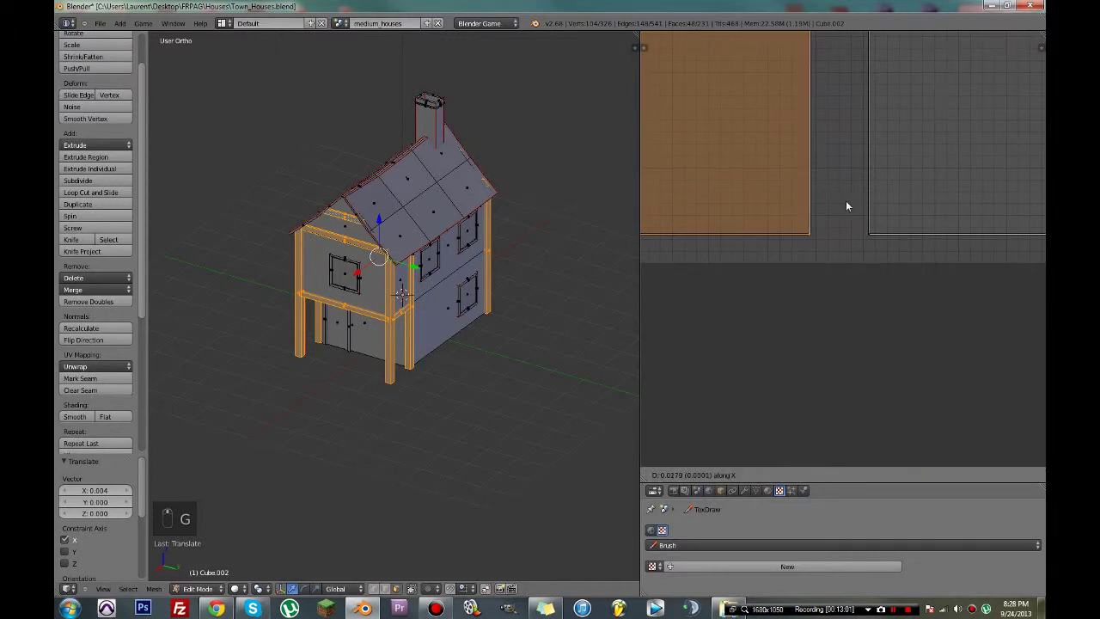
- Add the linked overlapping strips to the selection, mirror the stack with an X scale of -1, and move it about 0.147 along X
key("c")
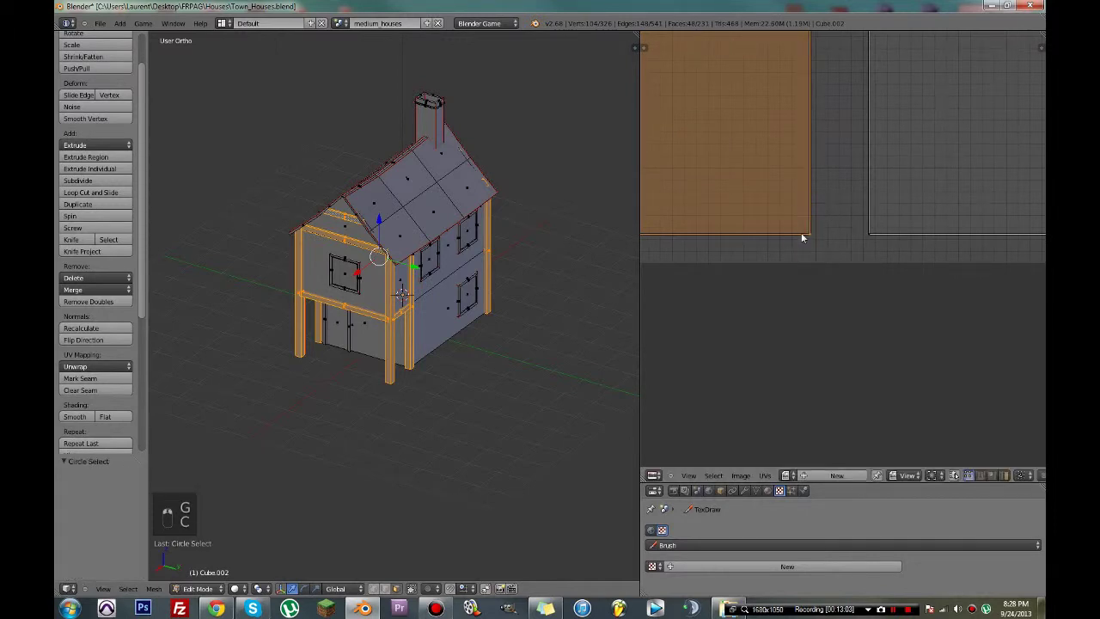
key("ctrl+l")
scroll(801, 233, "down", 5)
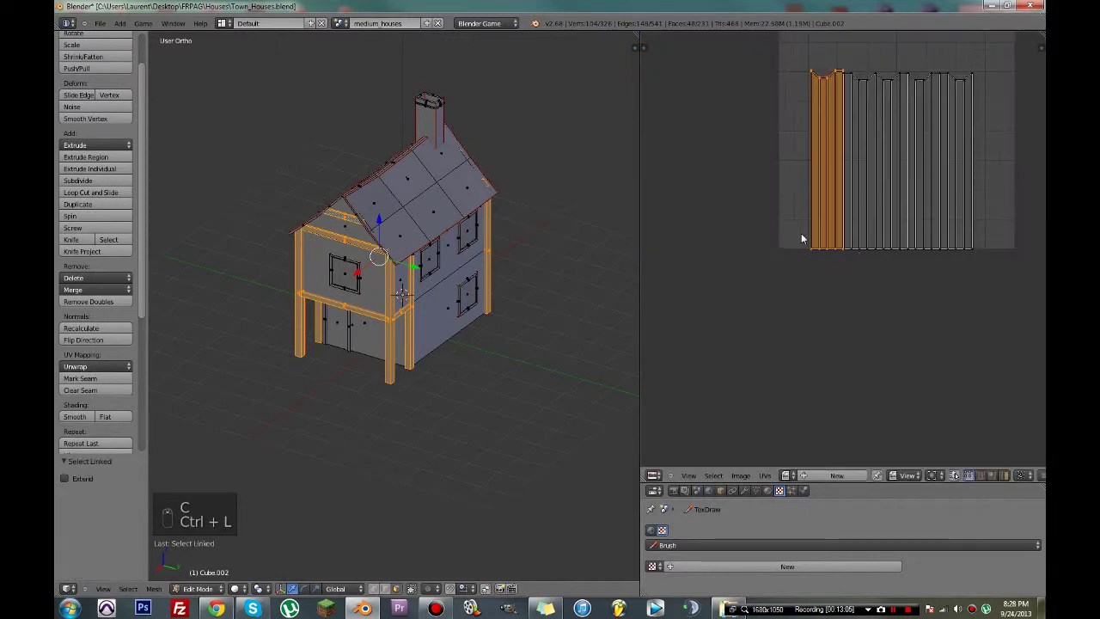
scroll(748, 244, "up", 2)
key("g")
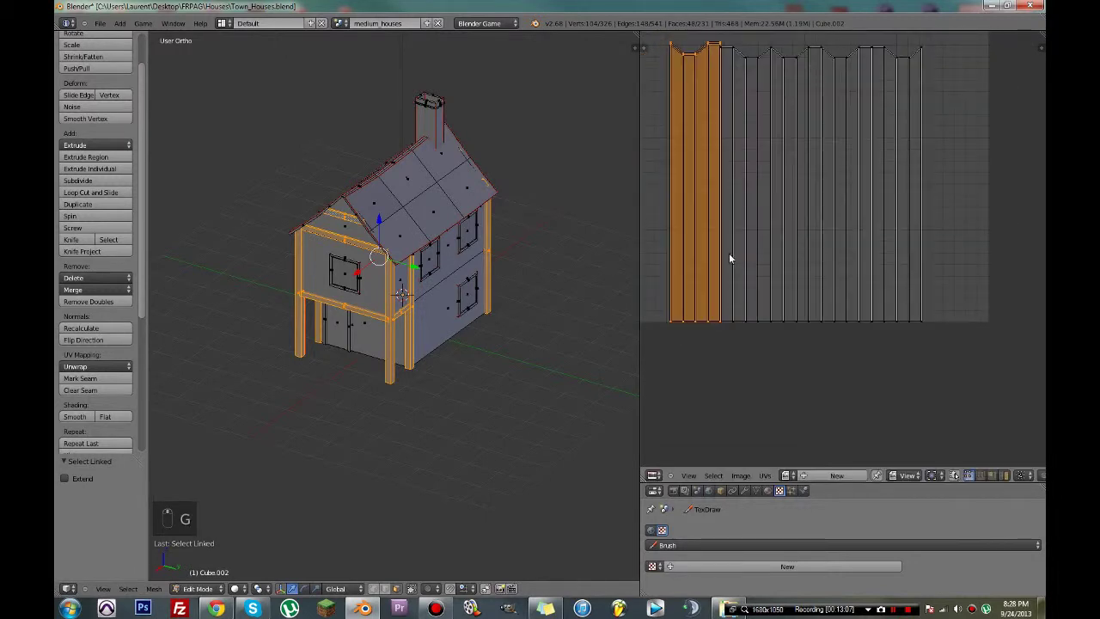
key("s")
left_click(729, 252)
key("g")
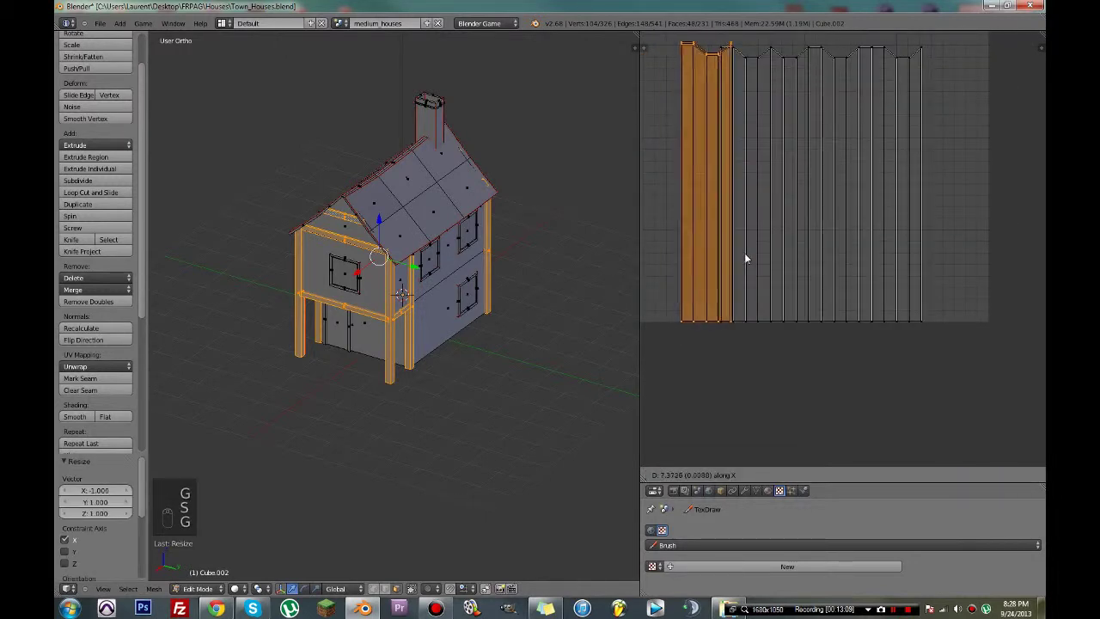
left_click(781, 254)
- Shift the stacked UV strips about -0.010 along X towards the left edge of the strips beneath
scroll(751, 260, "up", 3)
scroll(781, 318, "up", 8)
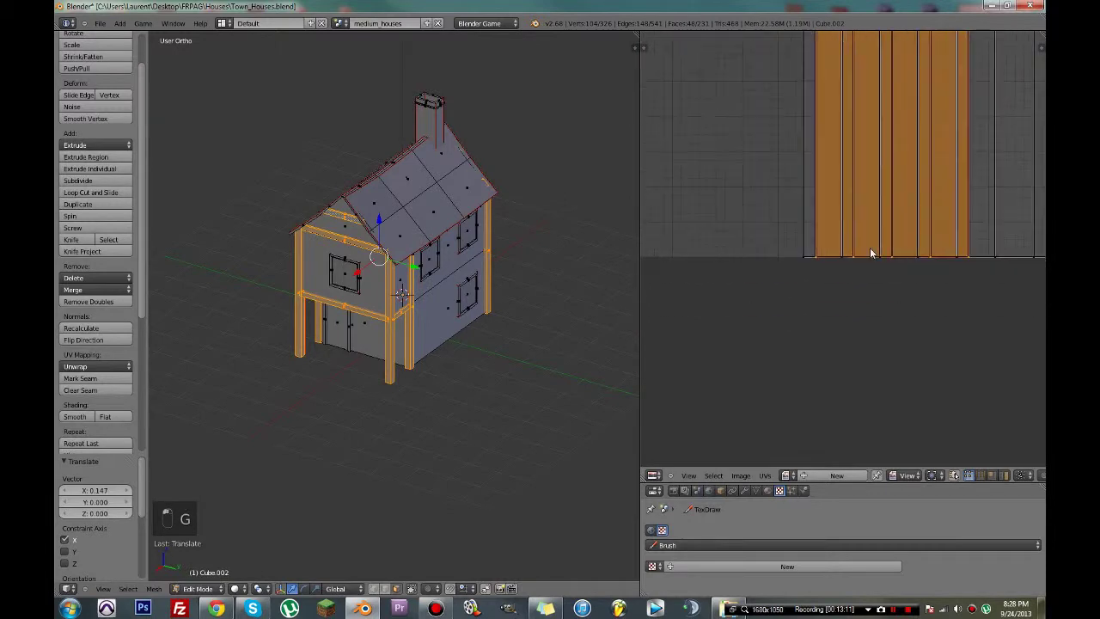
scroll(850, 247, "up", 1)
middle_click_drag(822, 250, 912, 254)
scroll(912, 256, "up", 2)
key("g")
key("x")
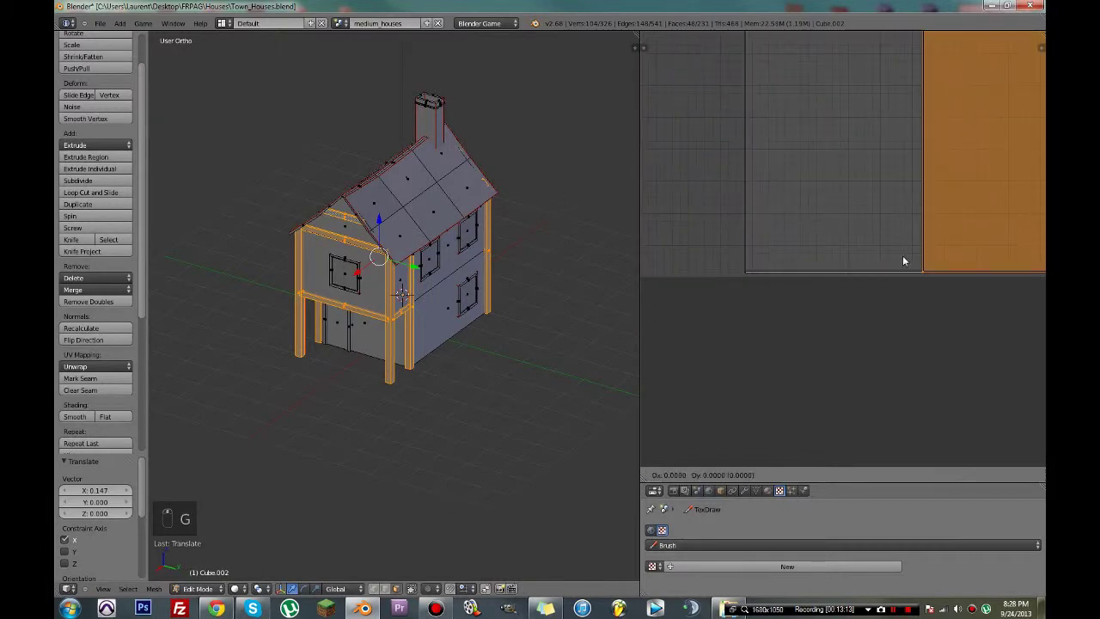
left_click(745, 268)
- Align the stack's left edge exactly with the underlying strips' left edge by a small move along X
scroll(769, 262, "up", 4)
middle_click_drag(787, 257, 913, 228)
scroll(793, 257, "up", 4)
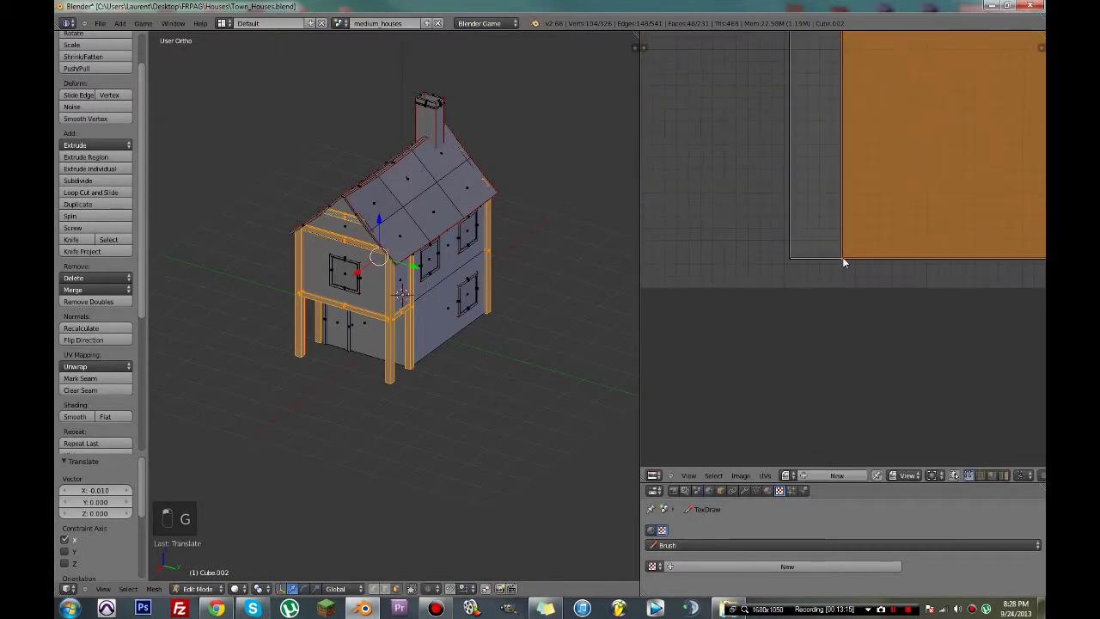
key("g")
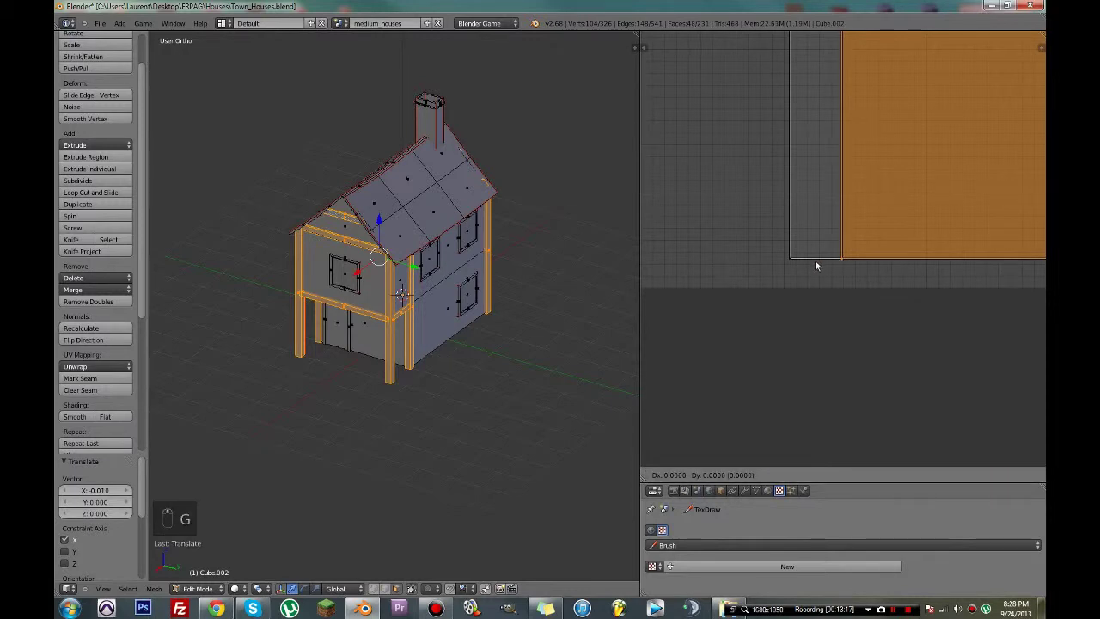
key("x")
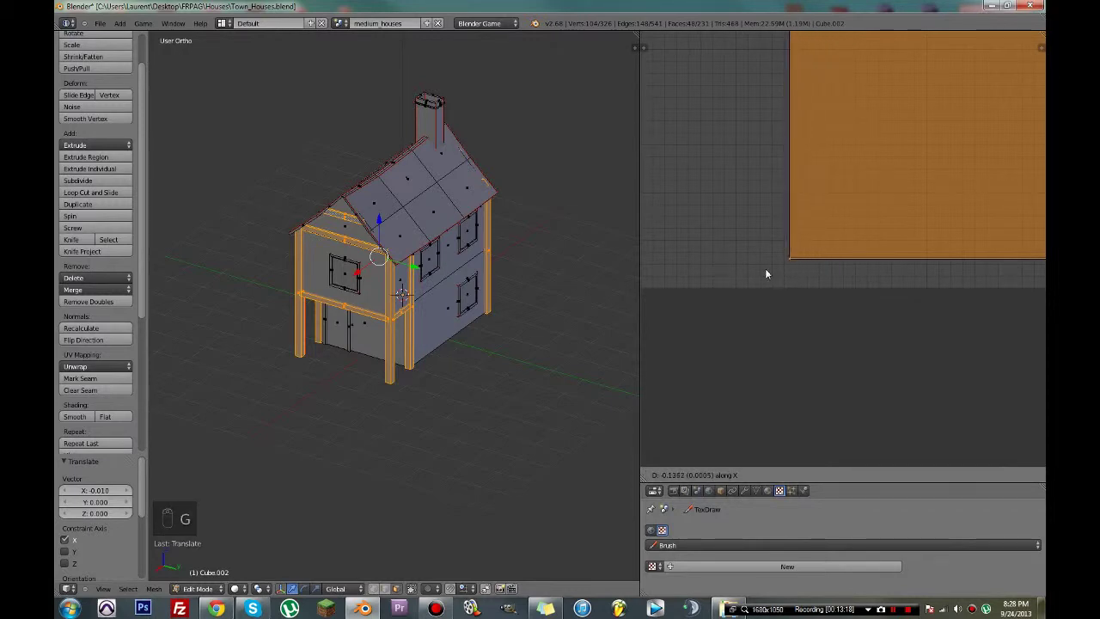
left_click(765, 268)
- Extend the selection to the newly overlapped linked strips and mirror the whole stack with an X scale of -1
key("c")
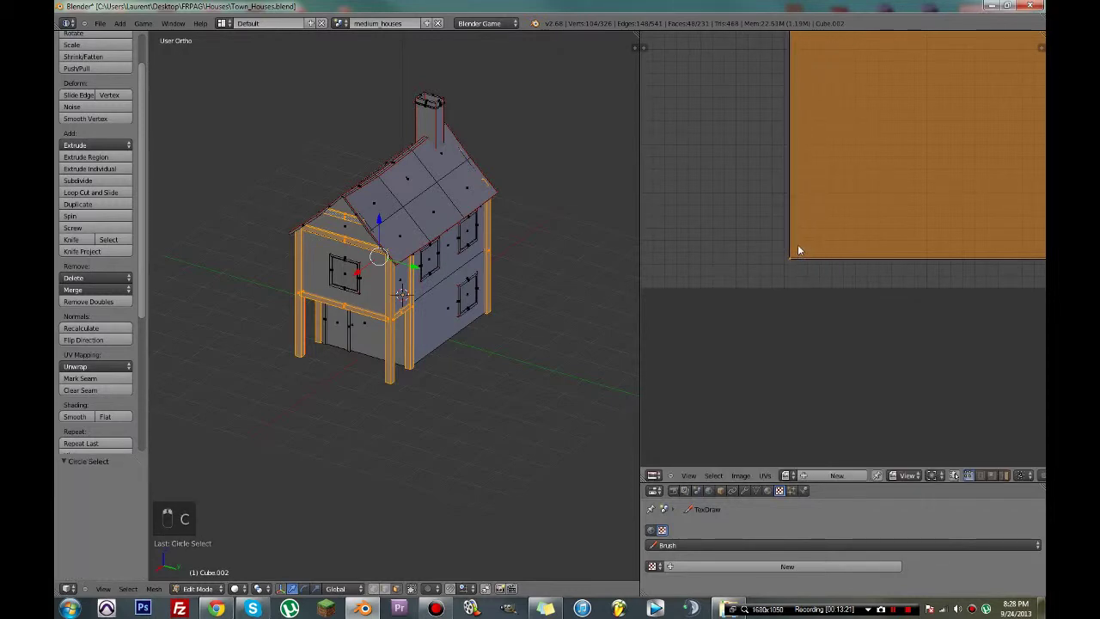
key("ctrl+l")
scroll(755, 255, "down", 6)
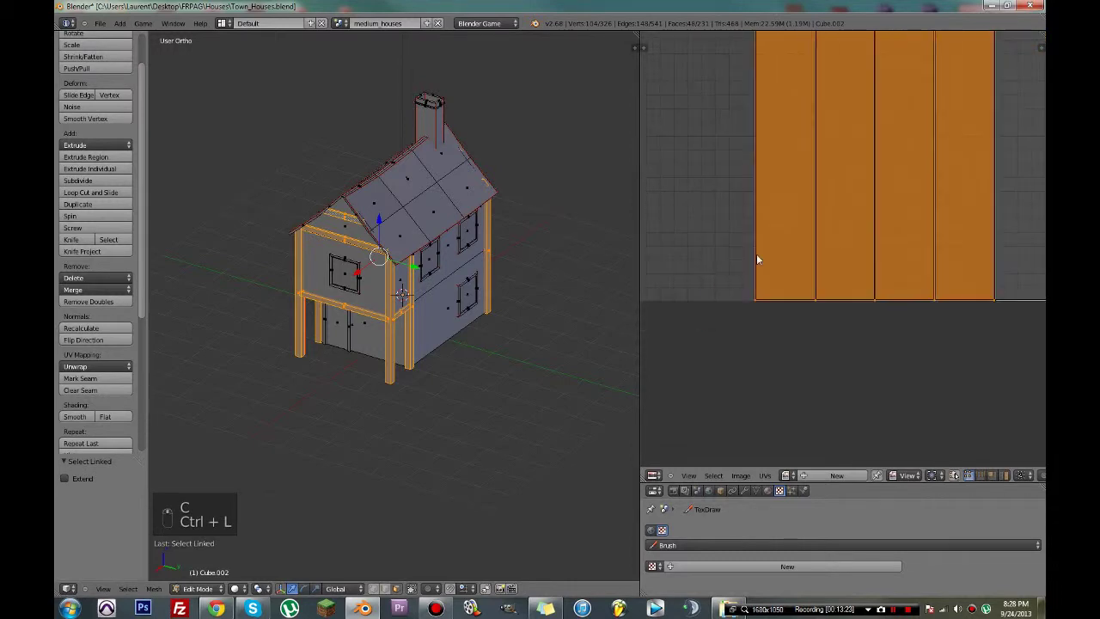
scroll(753, 252, "up", 3)
key("g")
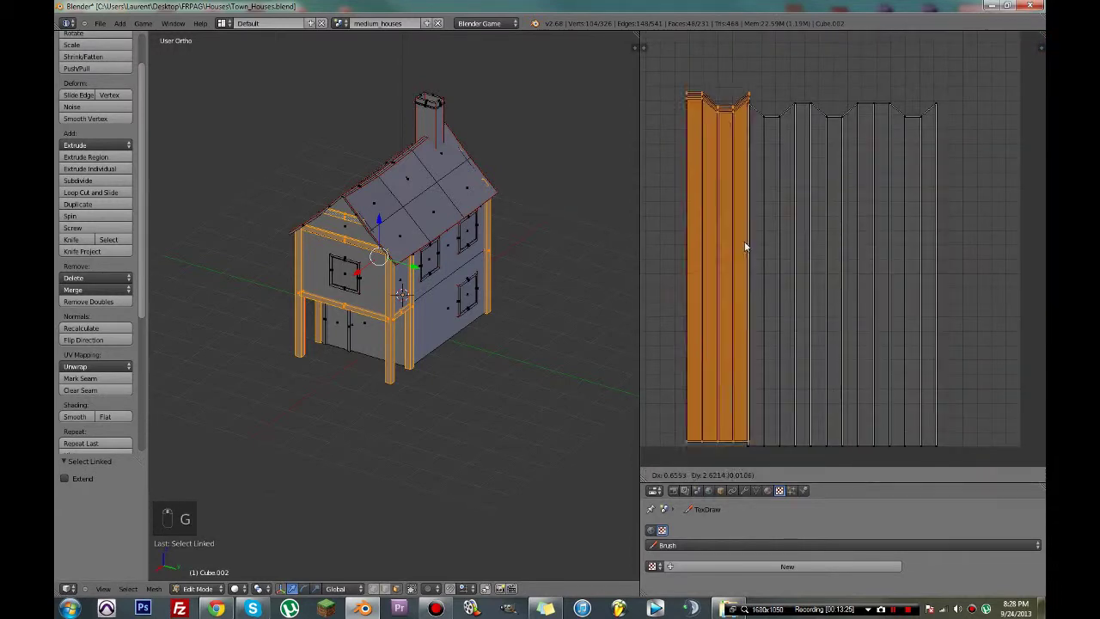
key("s")
type("-1")
key("Return")
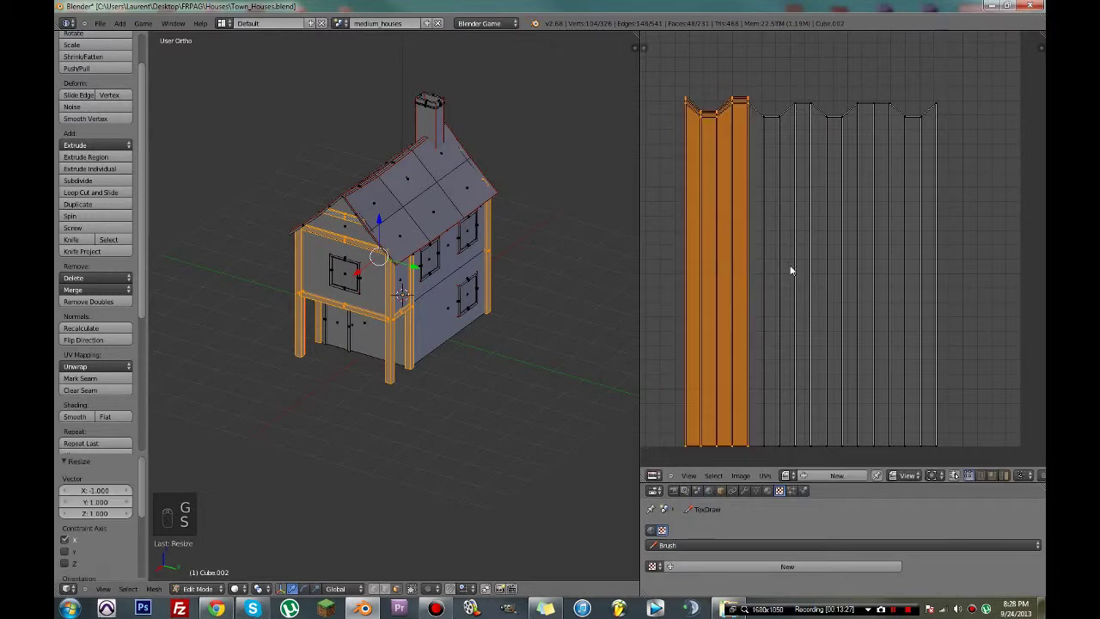
- Move the mirrored stack along X onto the next group of UV strips
scroll(790, 271, "up", 6)
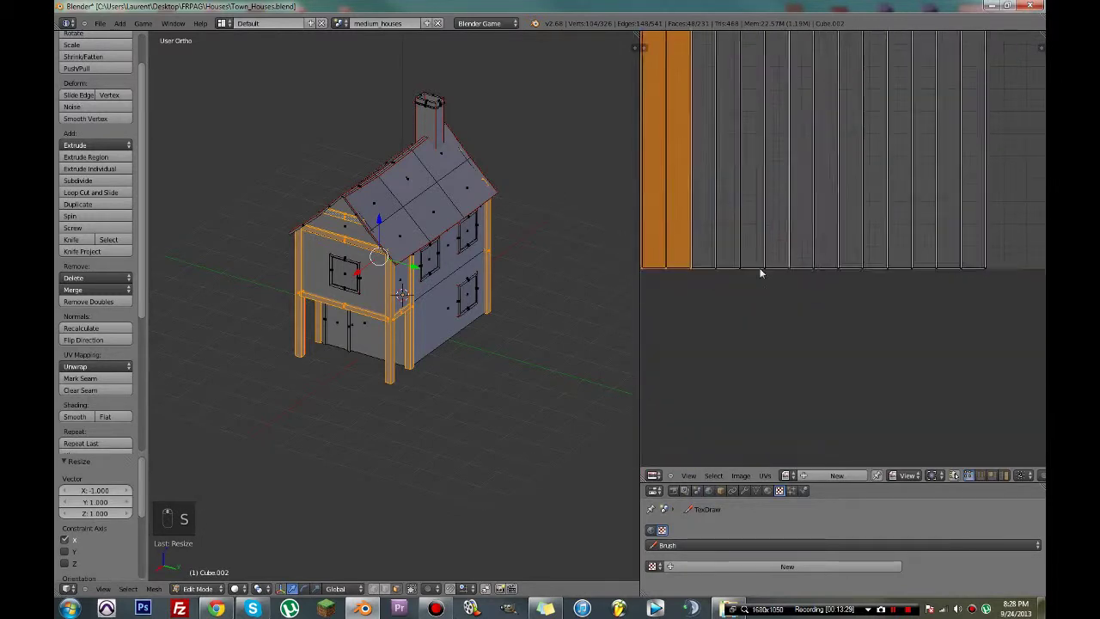
scroll(750, 281, "down", 1)
key("g")
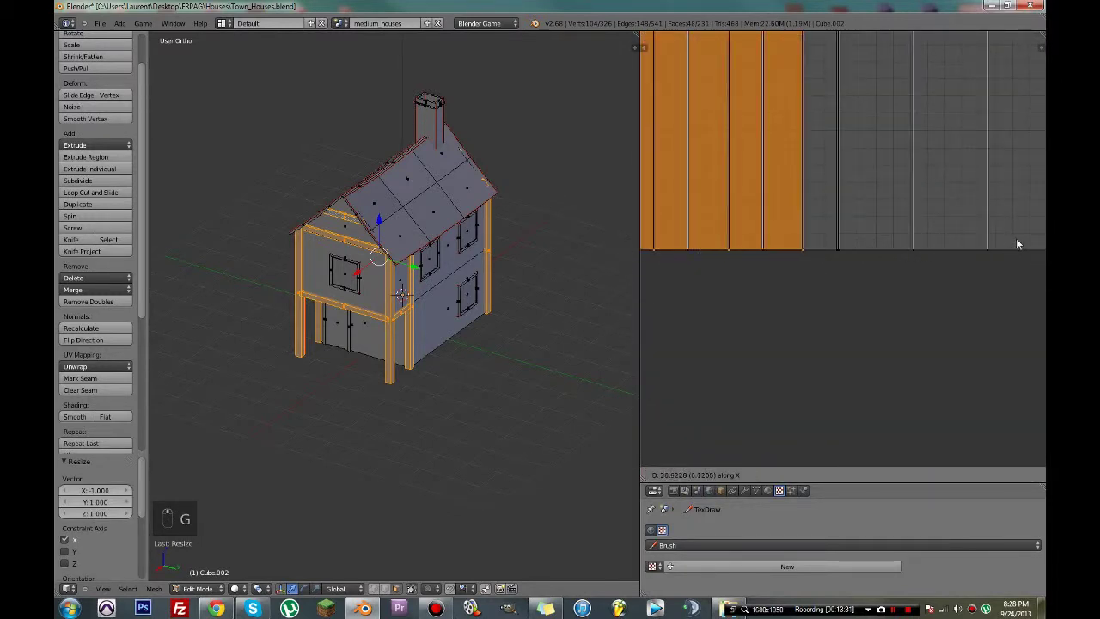
left_click(806, 276)
- Nudge the stack along X by about 0.014, 0.002 and a final fraction until its right edge meets the overlapped strips' edge
key("g")
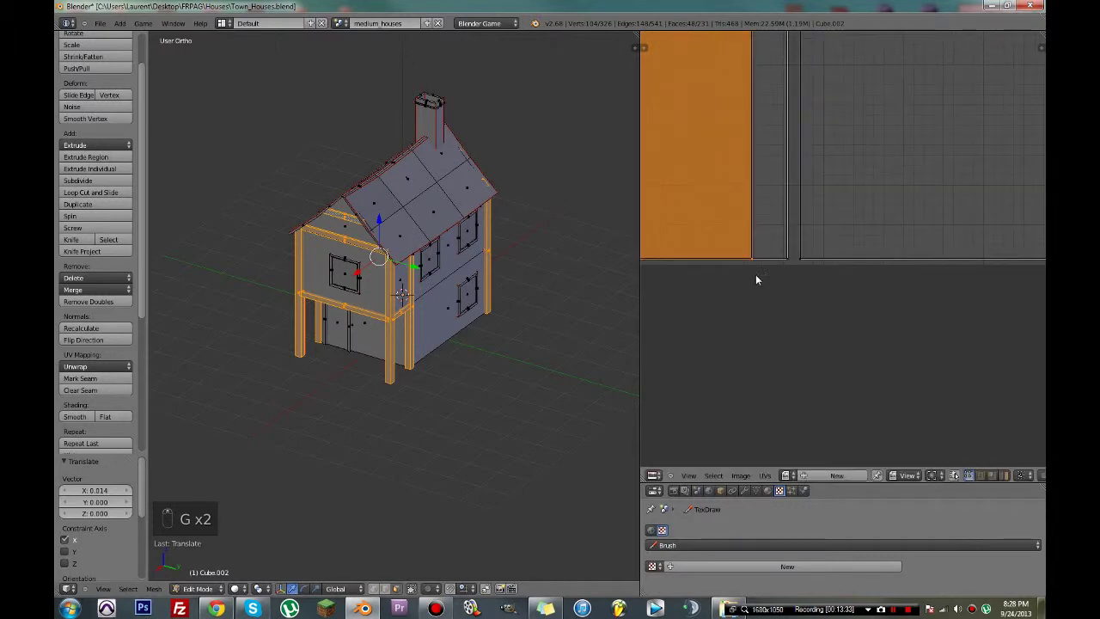
left_click(797, 290)
key("g")
left_click(929, 280)
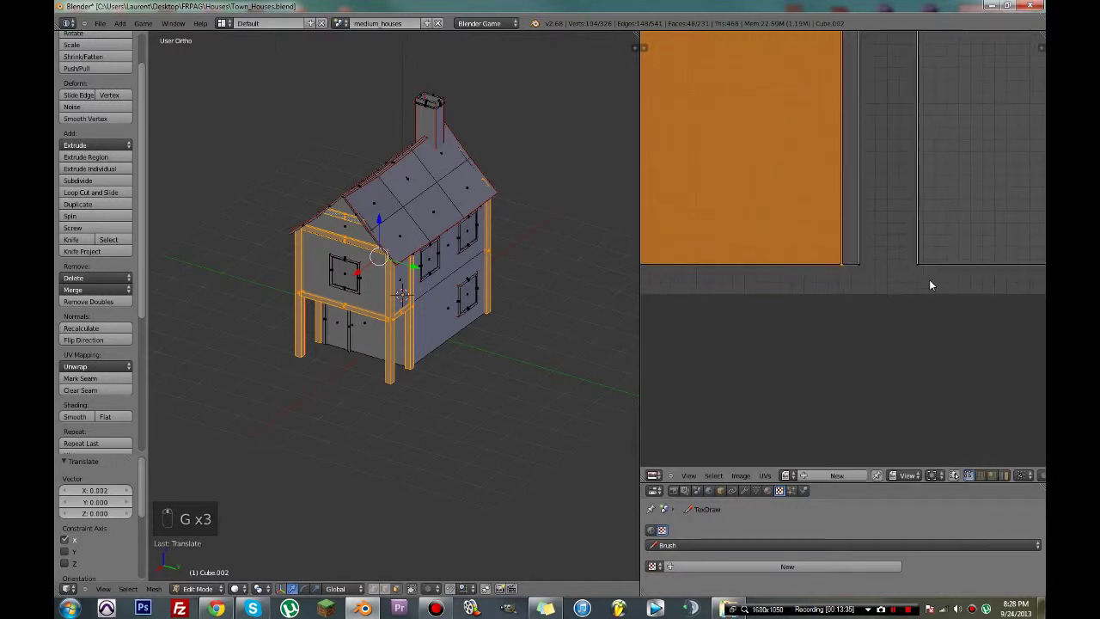
key("g")
key("x")
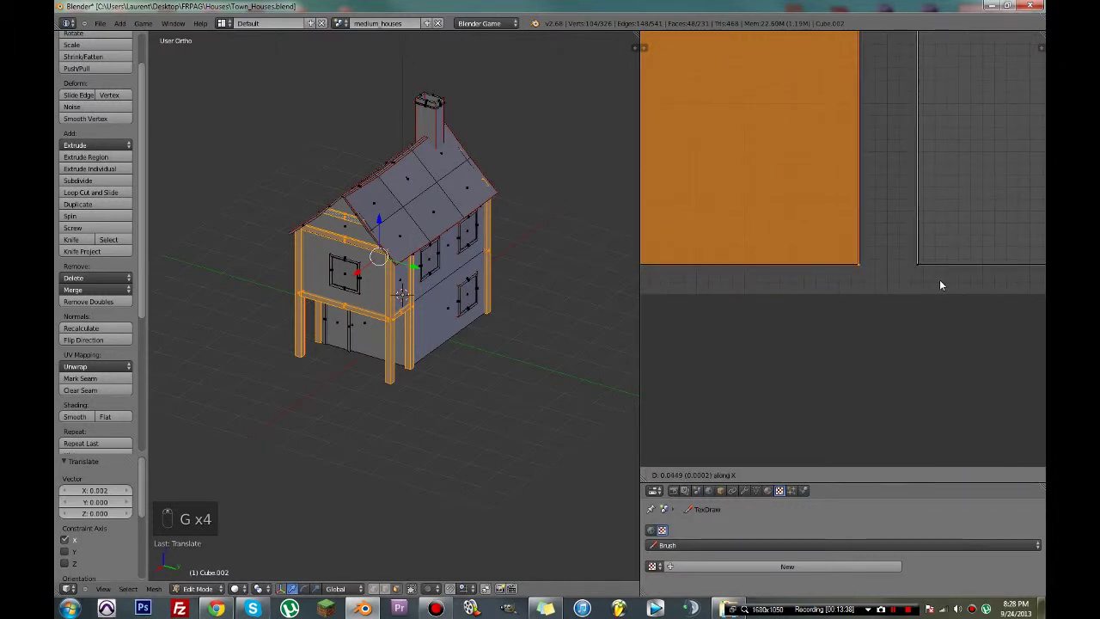
left_click(940, 278)
- Add the linked strips under the stack to the selection and move everything about 0.142 along X onto the last group
key("c")
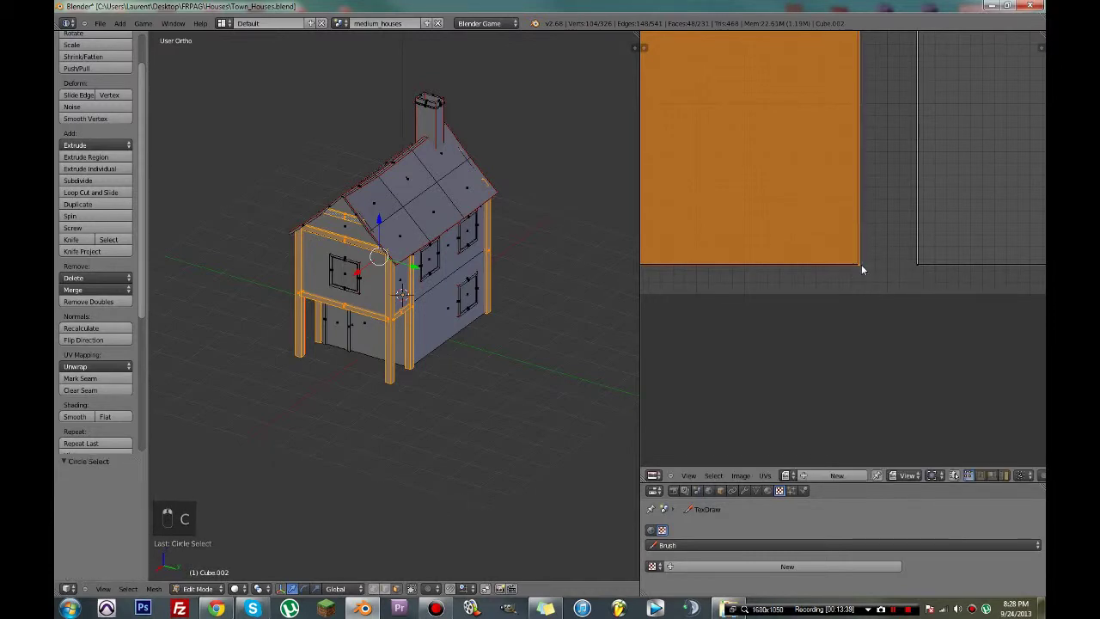
scroll(862, 269, "down", 8)
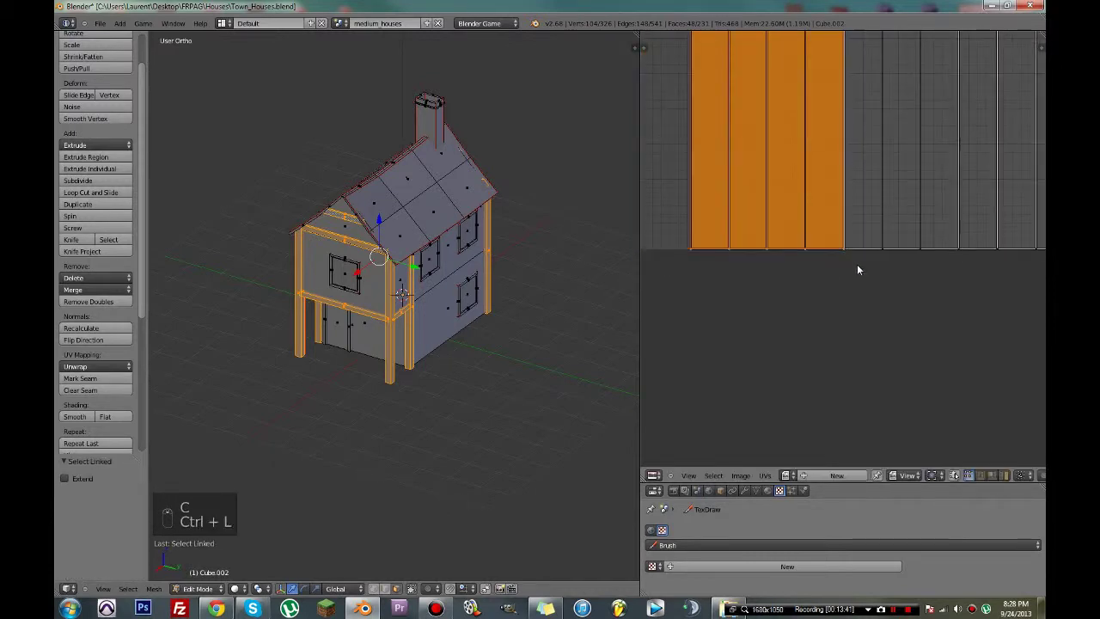
middle_click_drag(855, 213, 831, 269)
key("g")
right_click(803, 235)
key("g")
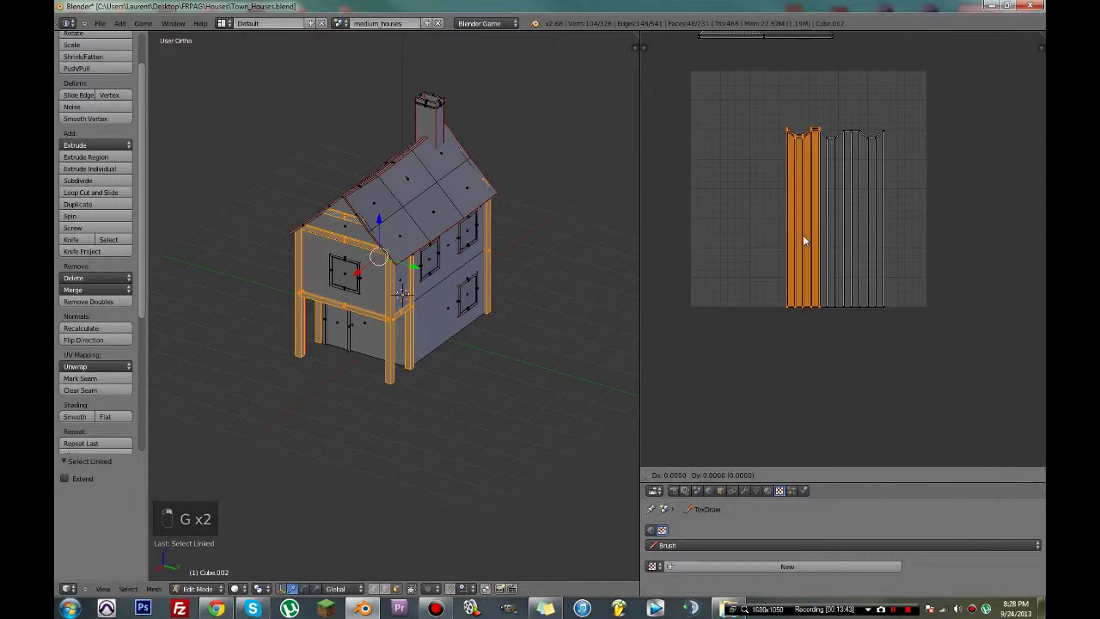
key("x")
left_click(835, 236)
- Nudge the stack back along X by about -0.003, -0.004 and a final fraction to match the last group's bottom corner
scroll(831, 258, "up", 8)
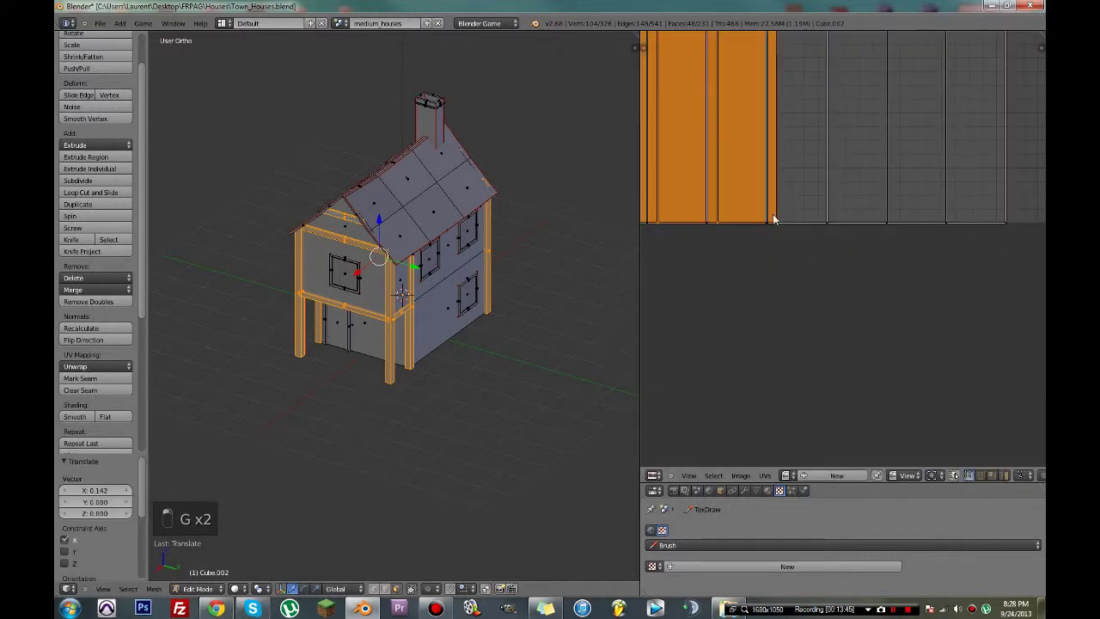
scroll(825, 262, "up", 6)
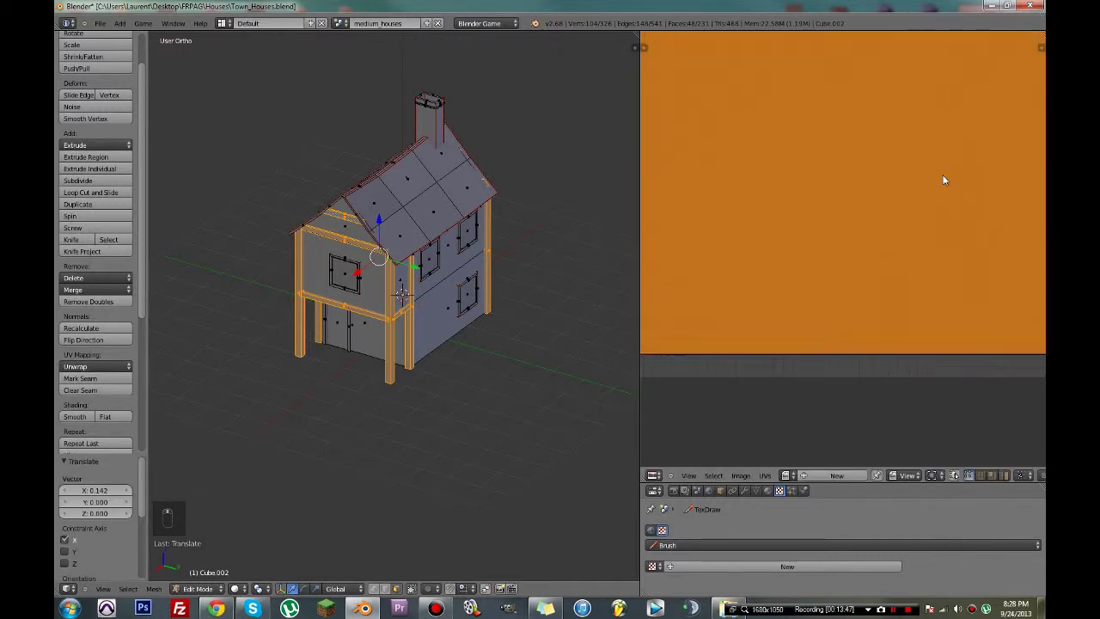
key("g")
key("x")
middle_click_drag(1008, 210, 850, 214)
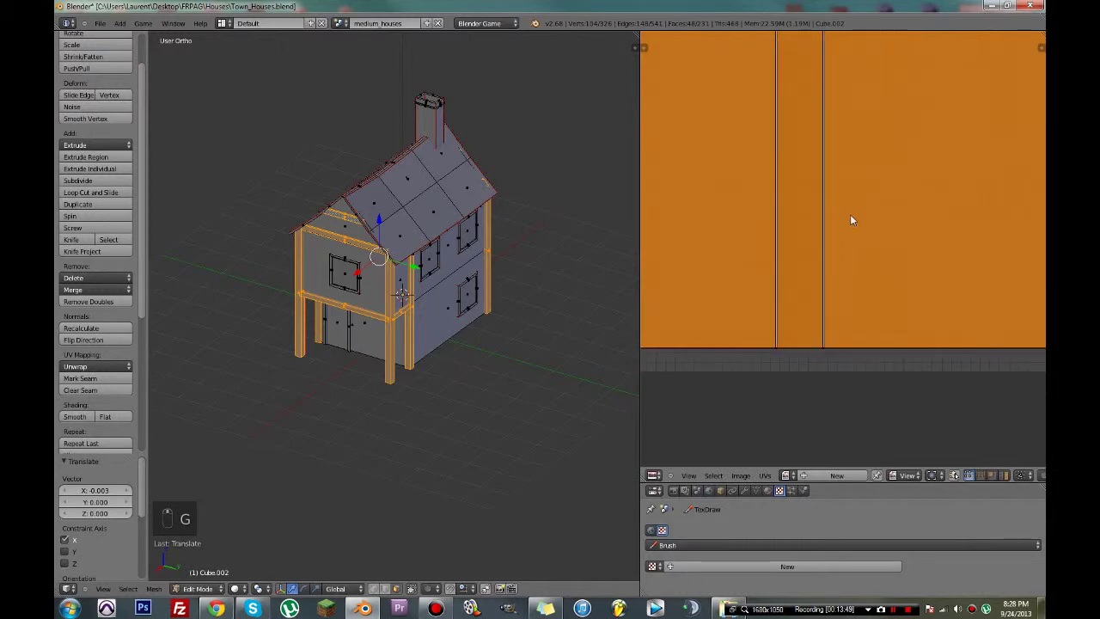
key("g")
left_click(562, 220)
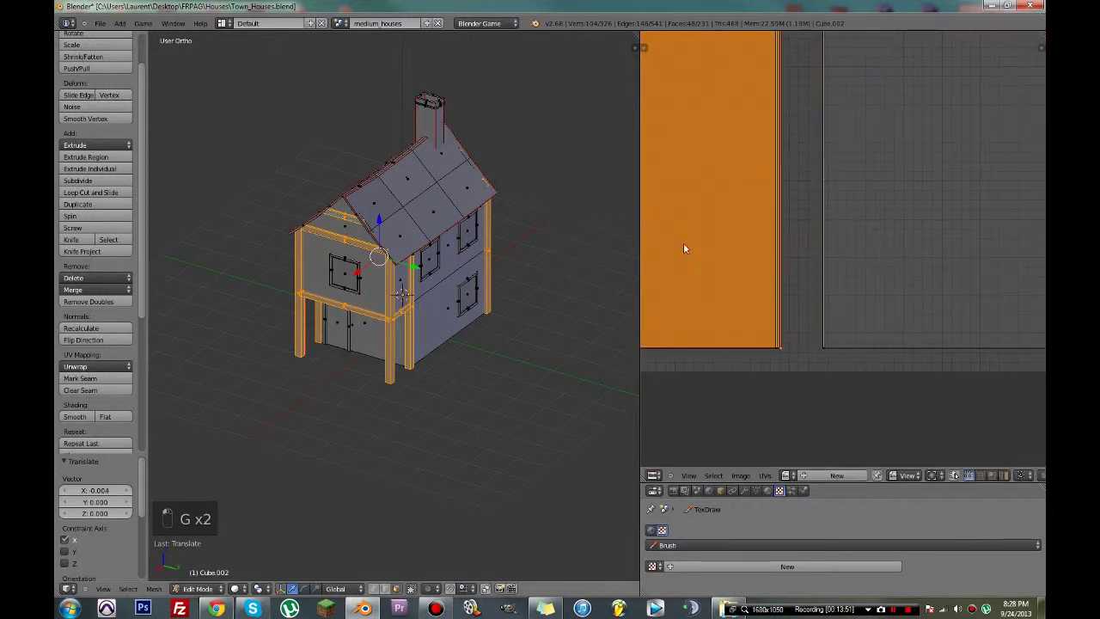
middle_click_drag(684, 244, 714, 190)
scroll(815, 288, "up", 1)
key("g")
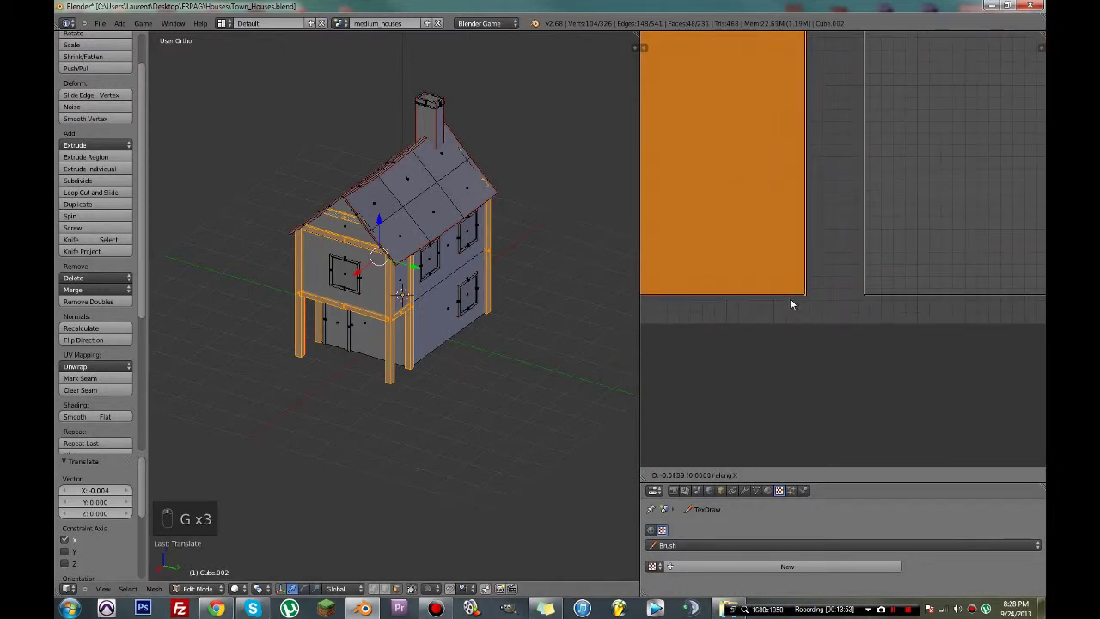
left_click(791, 298)
- Select all strips linked to the stack's bottom corner and mirror them along X with a scale of -1
key("c")
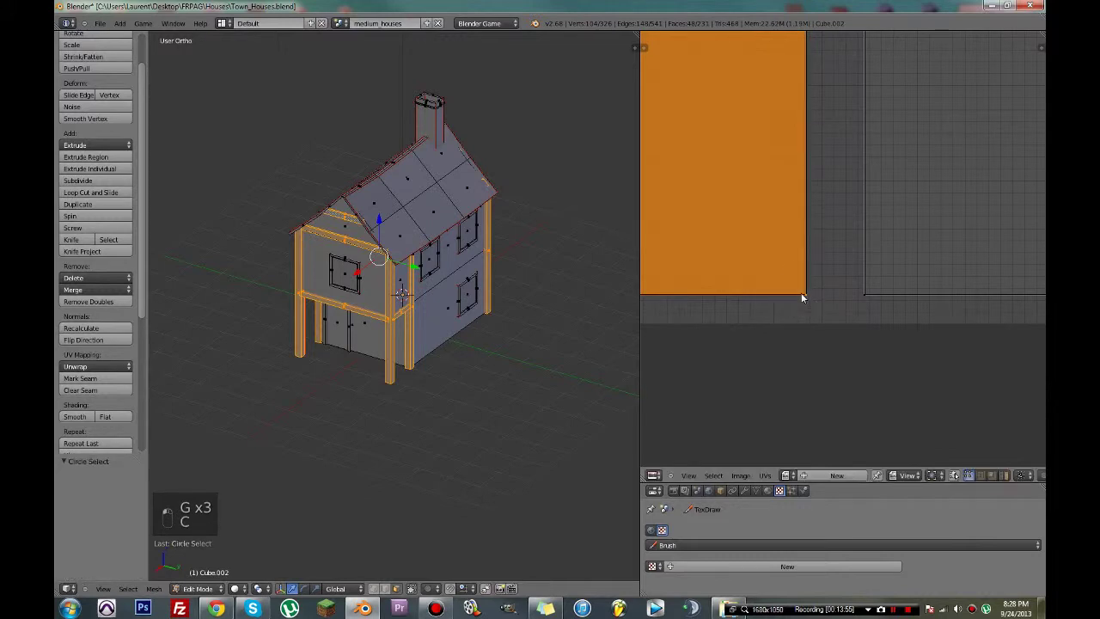
key("ctrl+l")
scroll(801, 292, "down", 5)
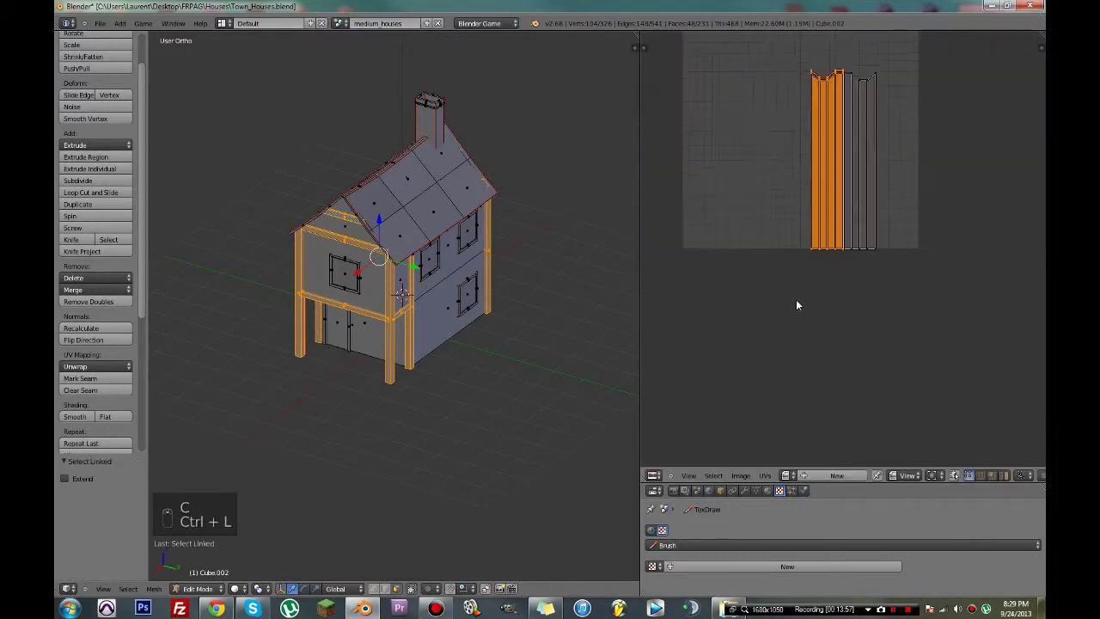
scroll(797, 305, "down", 1)
key("s")
left_click(796, 299)
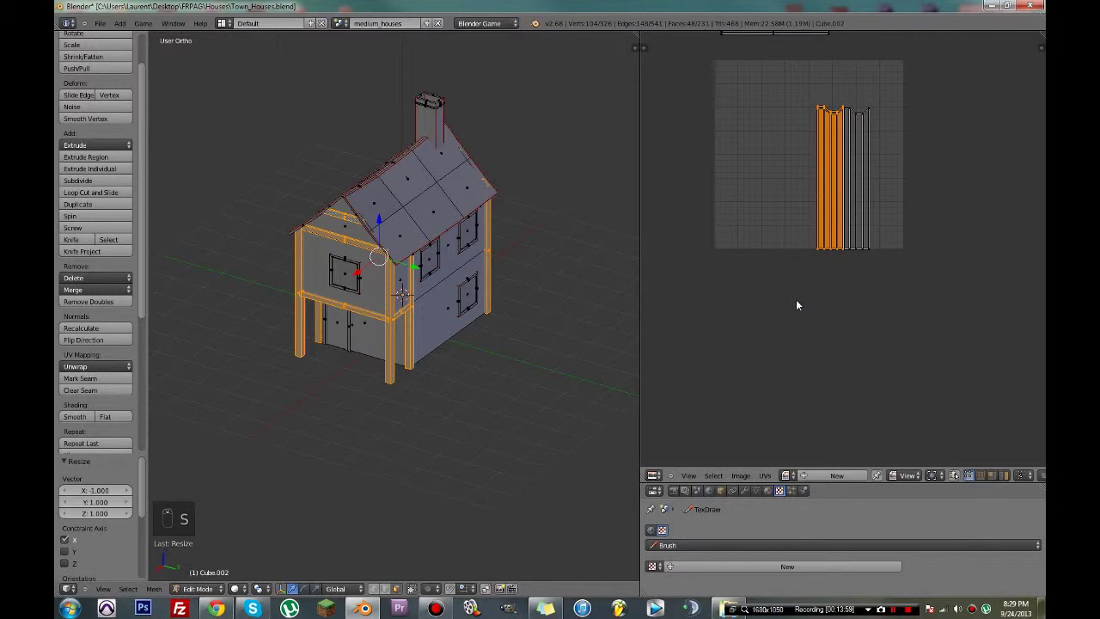
- Move the mirrored stack along X by about 0.127 and a further 0.009 onto the remaining UV strips
scroll(797, 300, "up", 4)
key("g")
key("x")
left_click(855, 297)
scroll(856, 296, "up", 6)
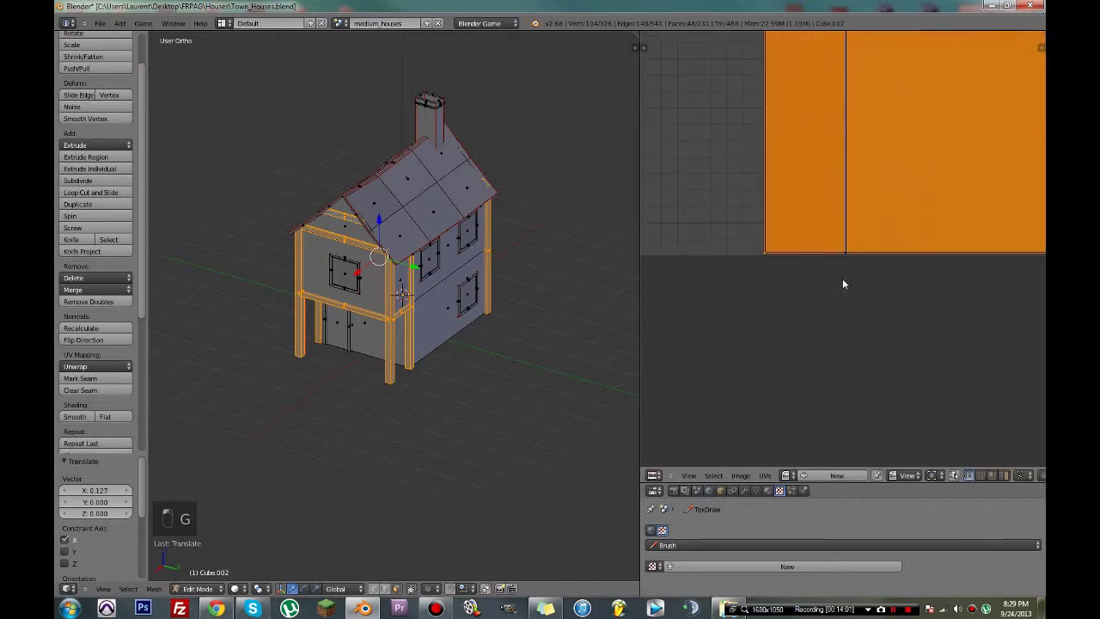
key("g")
left_click(888, 328)
- Nudge the mirrored stack by a final fraction along X until its outer bottom corner meets the strips underneath
scroll(826, 331, "up", 3)
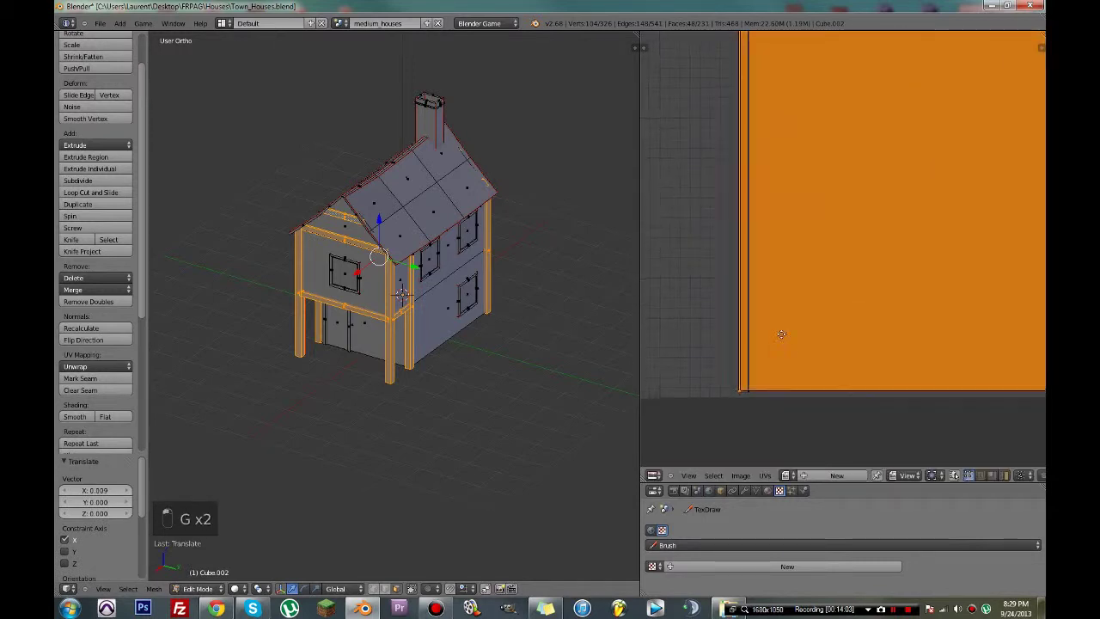
scroll(762, 345, "up", 7)
middle_click_drag(780, 331, 952, 186)
middle_click_drag(744, 353, 829, 294)
key("g")
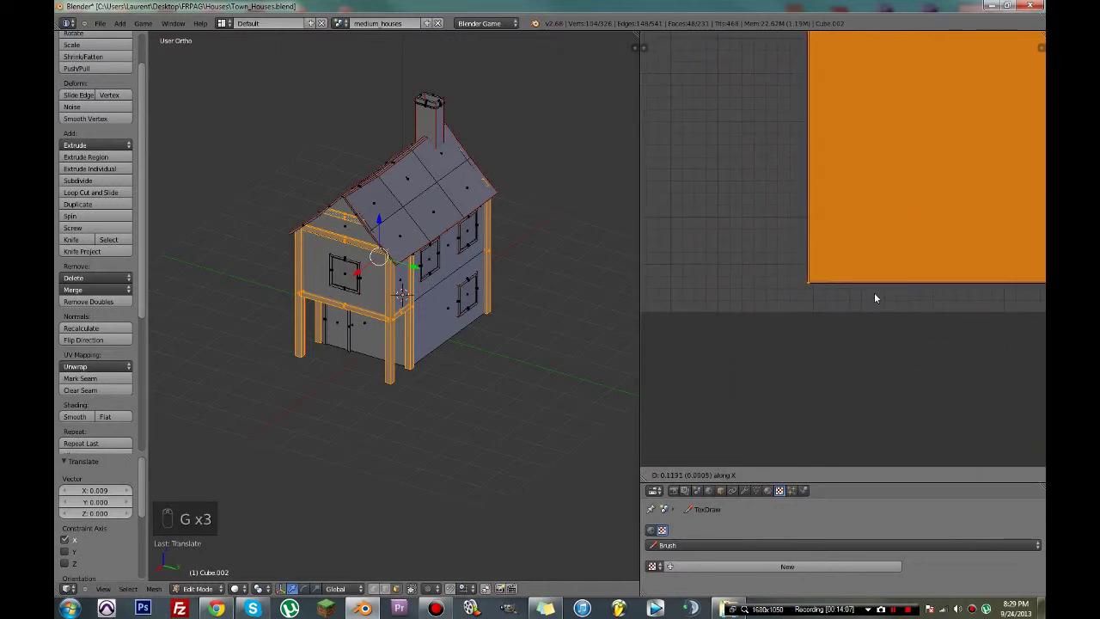
left_click(874, 293)
- Add the linked strips under the stack to the selection and save over Town_Houses.blend
key("c")
right_click(819, 284)
scroll(820, 283, "down", 3)
scroll(819, 286, "down", 1)
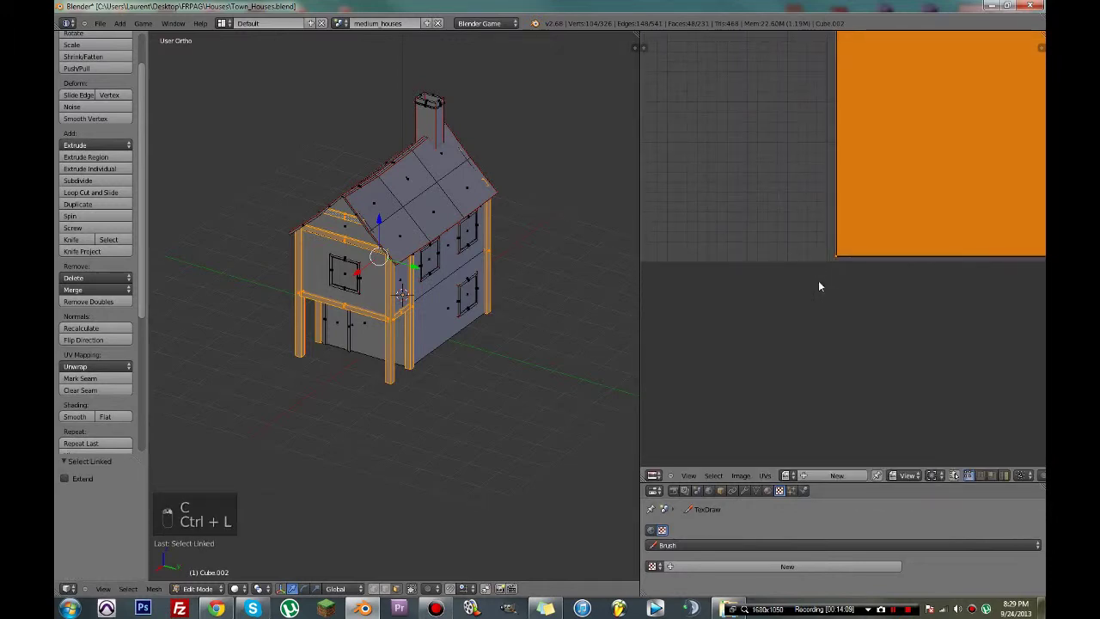
scroll(822, 283, "down", 2)
key("ctrl+s")
left_click(822, 283)
scroll(926, 206, "down", 3)
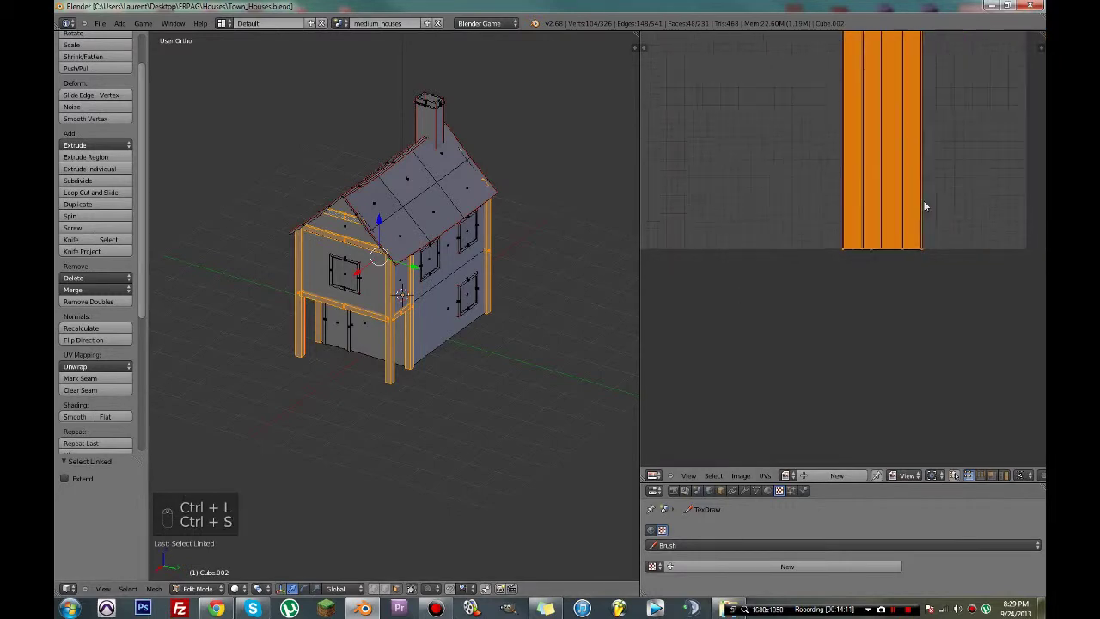
- Move the finished beam stack off the texture square by about -1.068 in X and 0.755 in Y, and save the file
scroll(926, 206, "down", 5)
middle_click_drag(926, 206, 926, 266)
key("g")
left_click(843, 217)
key("ctrl+s")
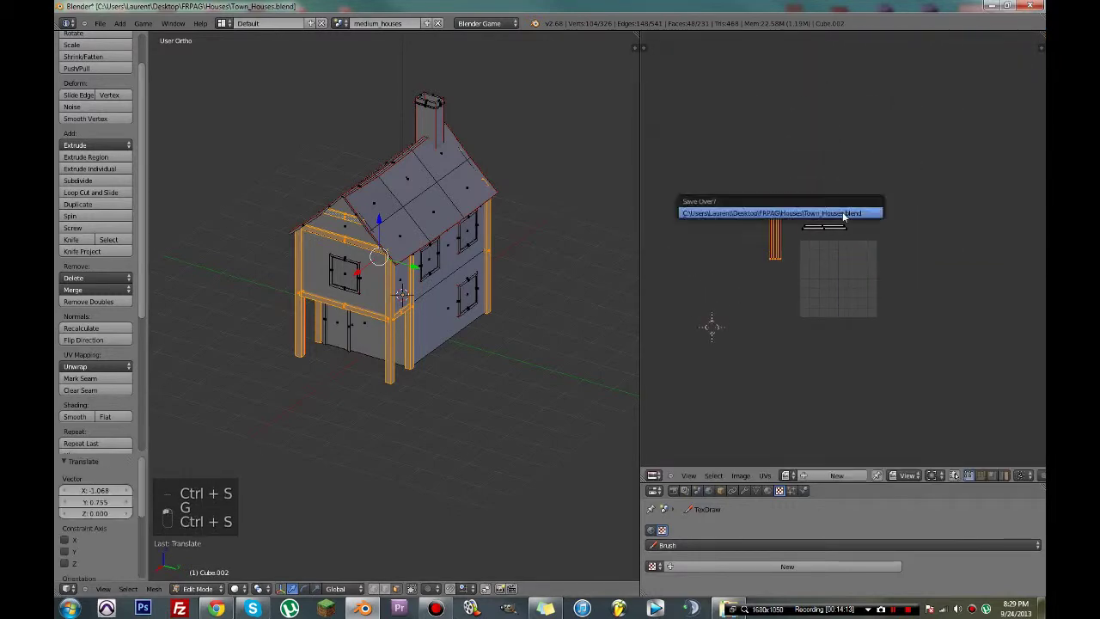
left_click(844, 217)
- Save over the existing blend file again
middle_click_drag(345, 287, 455, 278)
scroll(455, 278, "up", 1)
key("ctrl+s")
left_click(455, 278)
scroll(825, 245, "up", 3)
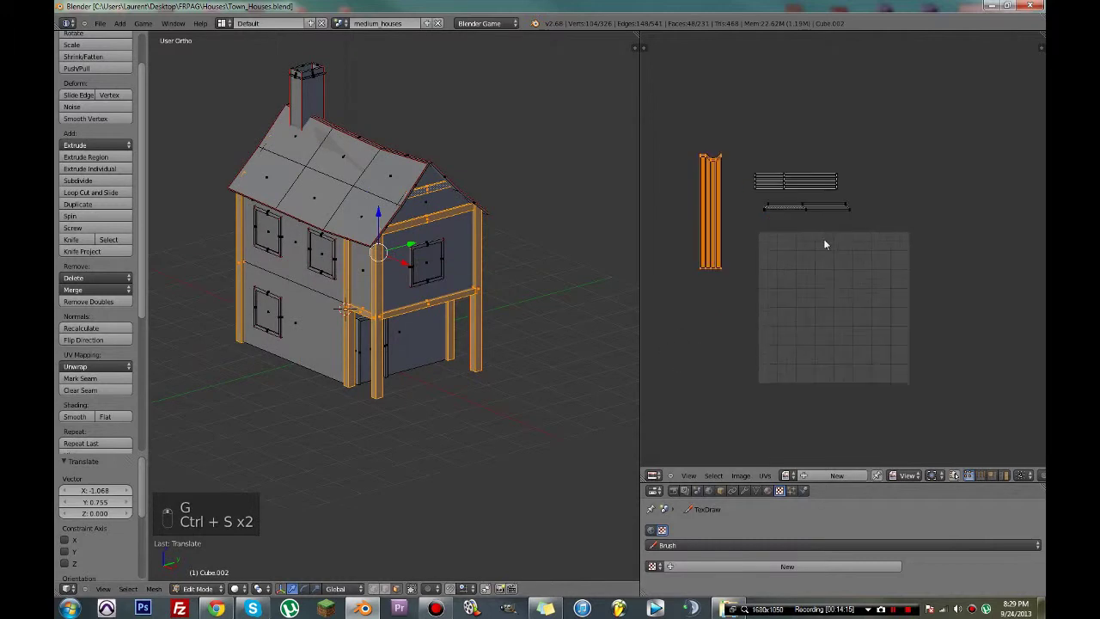
scroll(824, 244, "up", 3)
key("ctrl+s")
left_click(824, 242)
- Select the entire house mesh to display all of its UV islands
key("a")
scroll(824, 240, "down", 6)
key("a")
key("a")
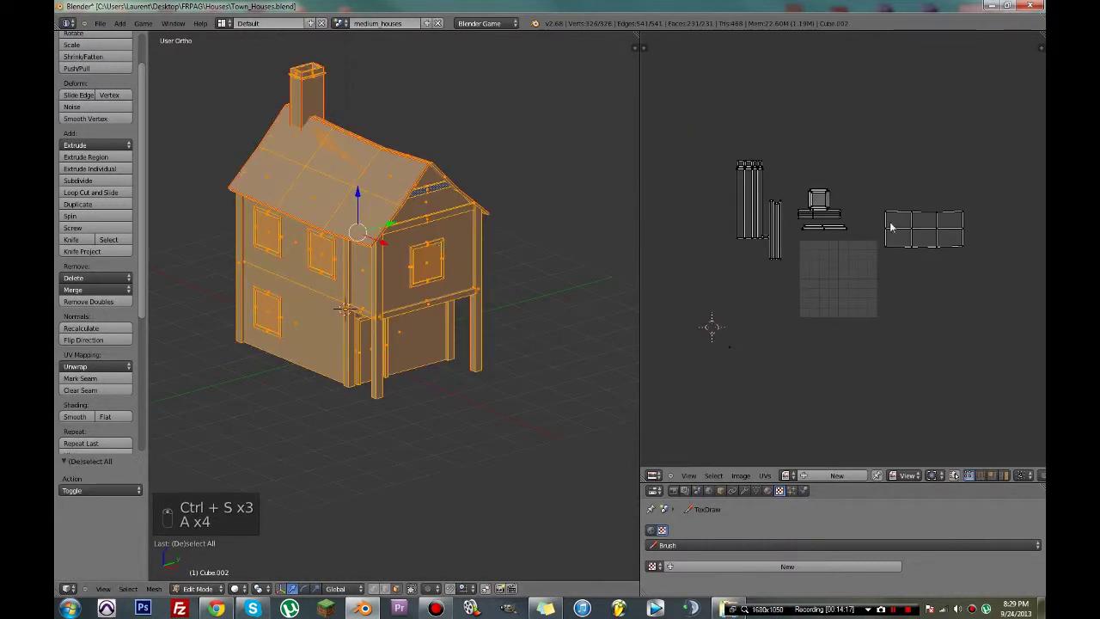
key("a")
key("a")
- Select the linked beam strip stack in the UV layout and move it beside the roof island, above the texture square
key("c")
key("a")
key("c")
left_click(780, 270)
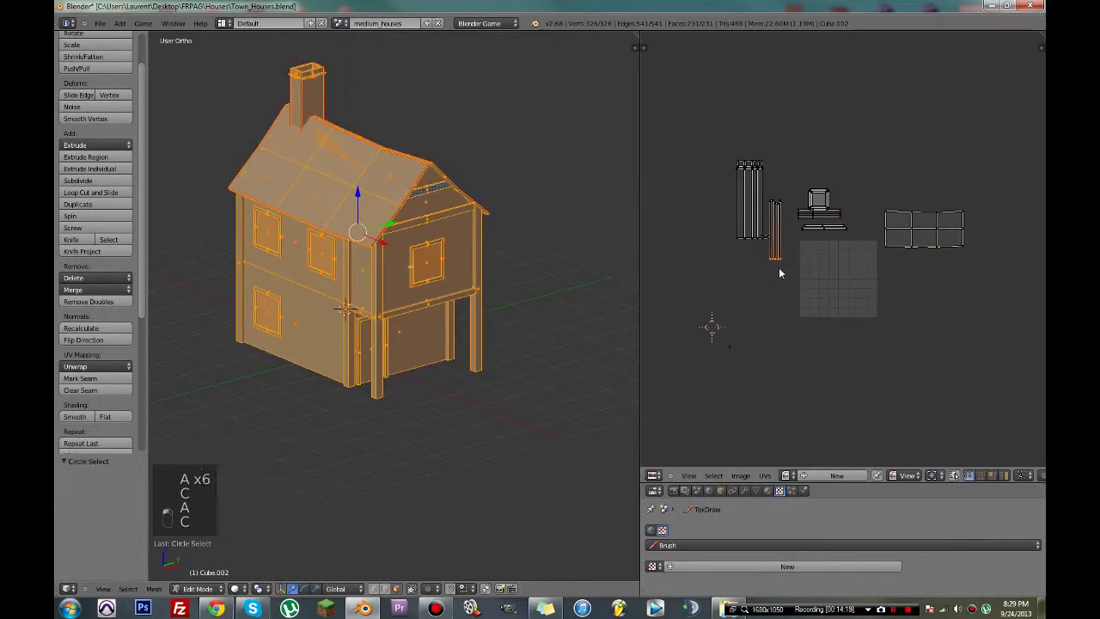
key("ctrl+l")
left_click(720, 234)
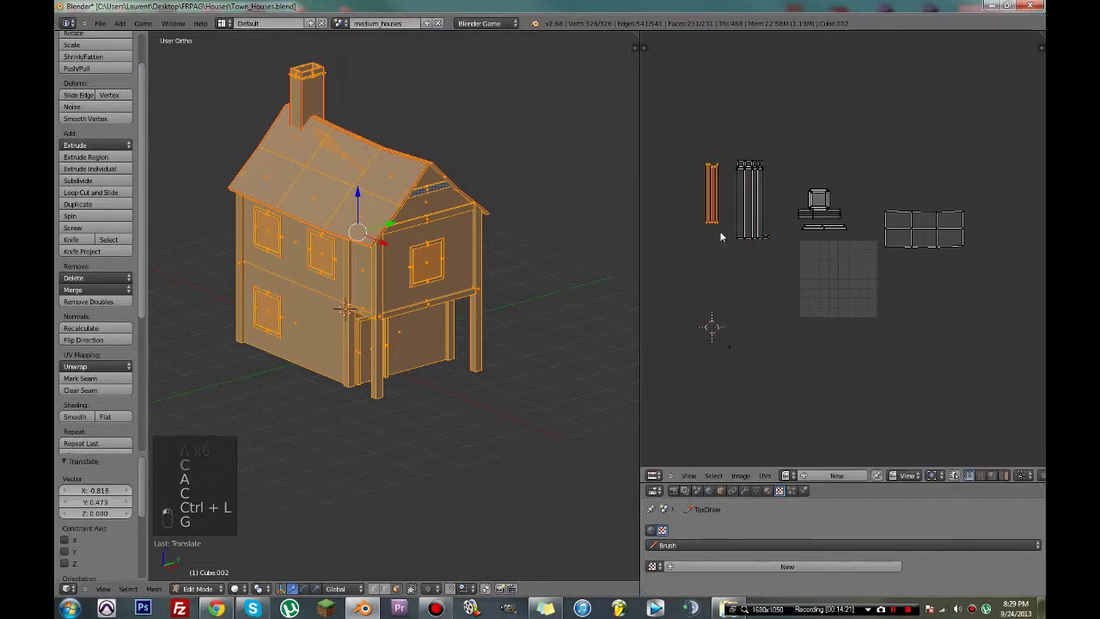
key("g")
left_click(873, 237)
- Select the two horizontal strip groups, move them about 1.098 in X and 0.469 in Y above the roof island, and save
scroll(855, 211, "up", 3)
key("a")
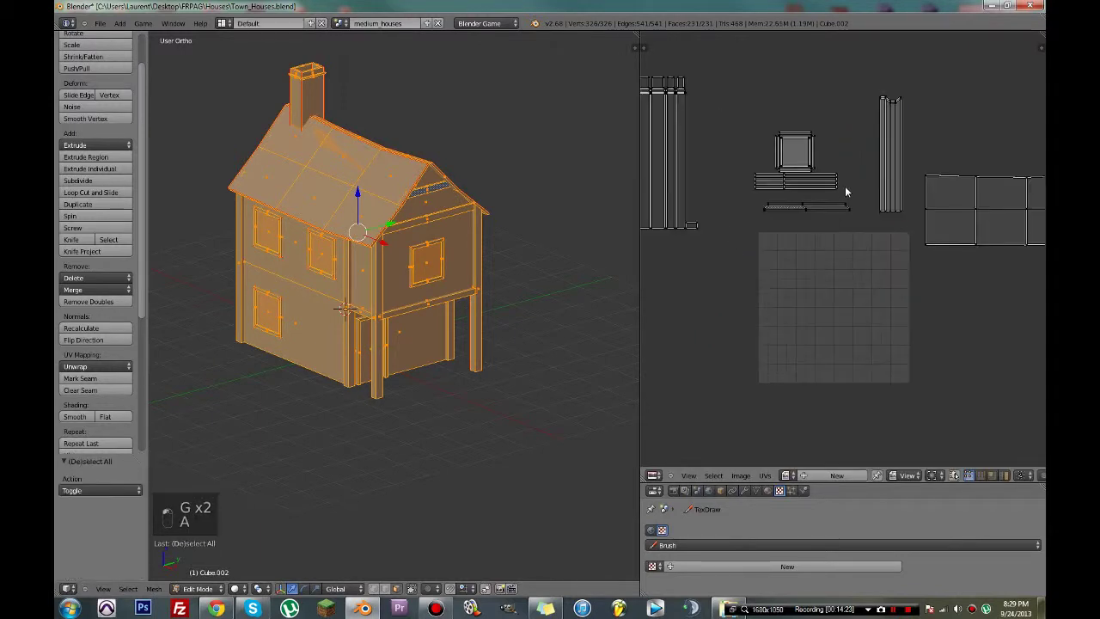
key("ctrl+l")
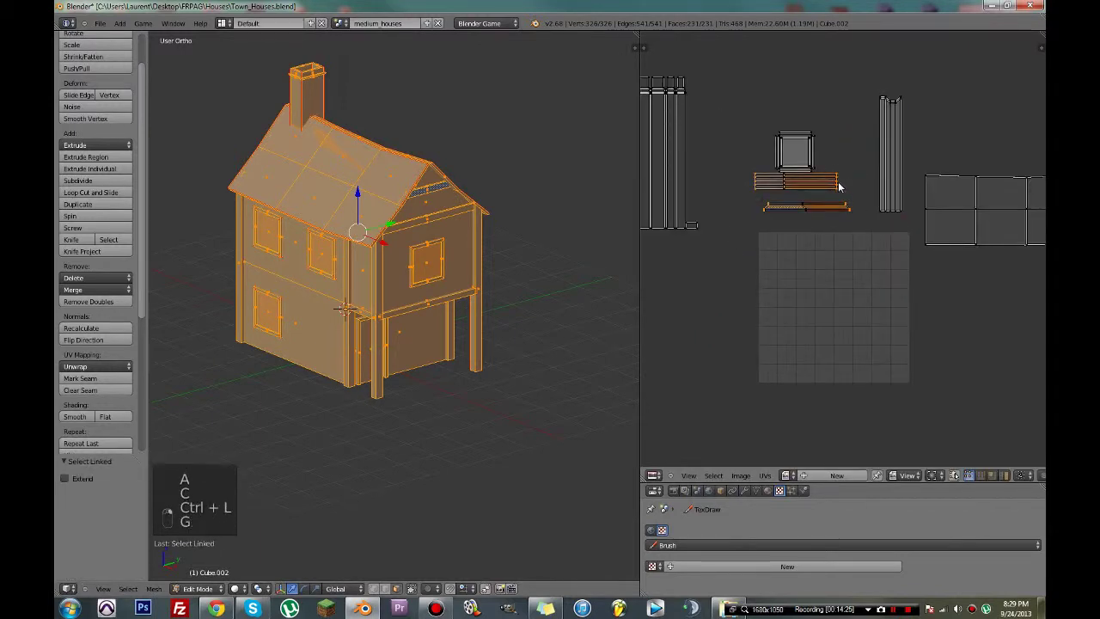
key("c")
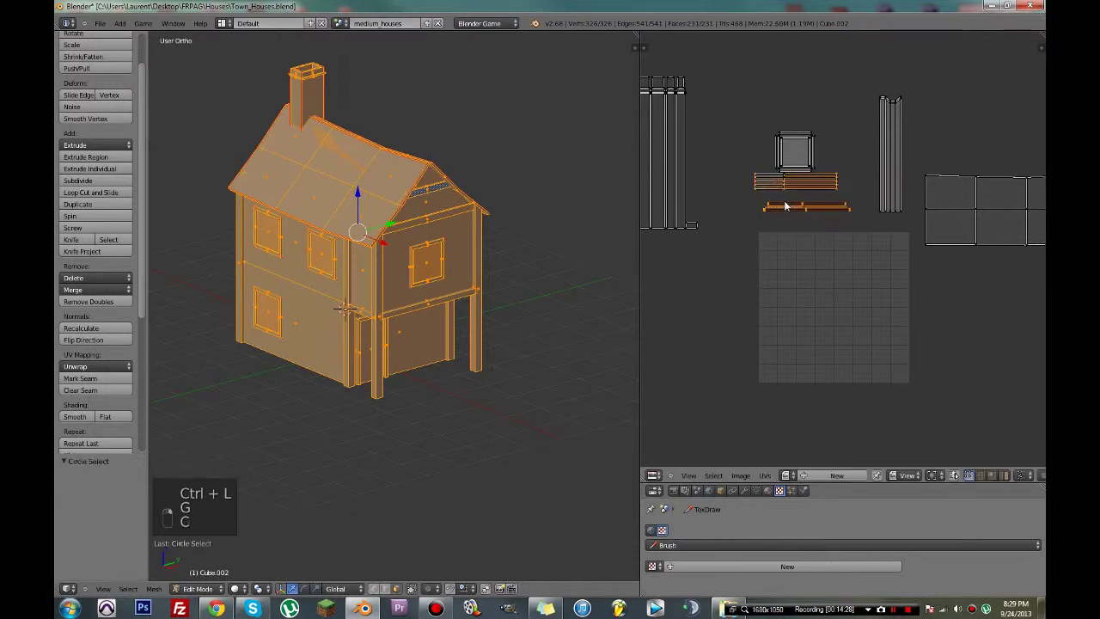
key("g")
left_click(953, 137)
key("ctrl+s")
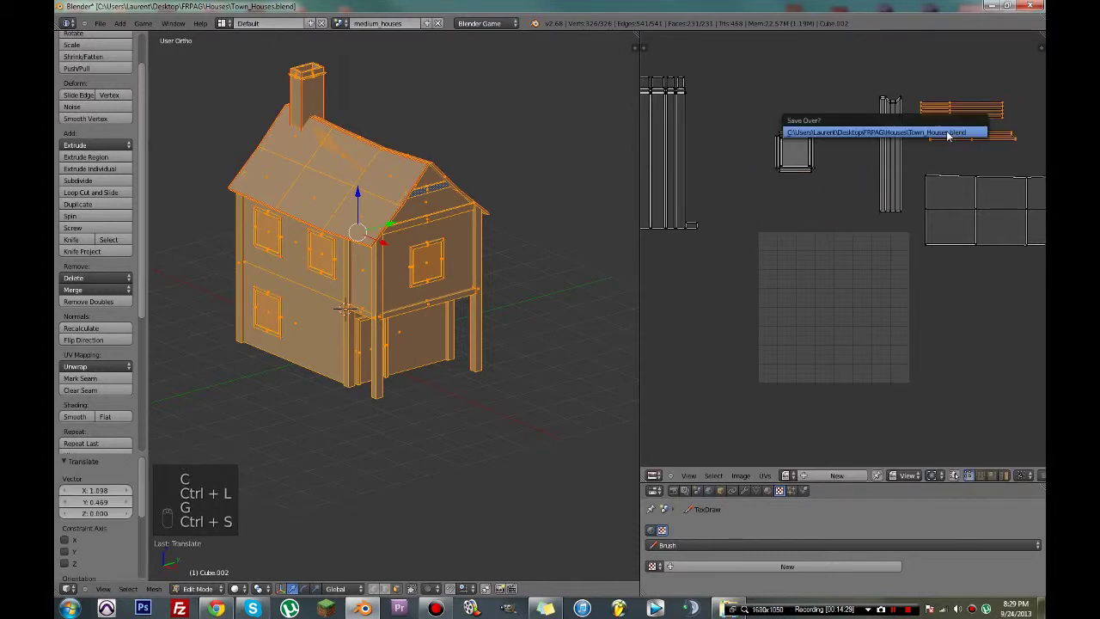
left_click(951, 133)
- Move the square frame island by about 0.285 in X and 0.187 in Y beside the beam stack, and save the file
key("a")
right_click(796, 165)
key("g")
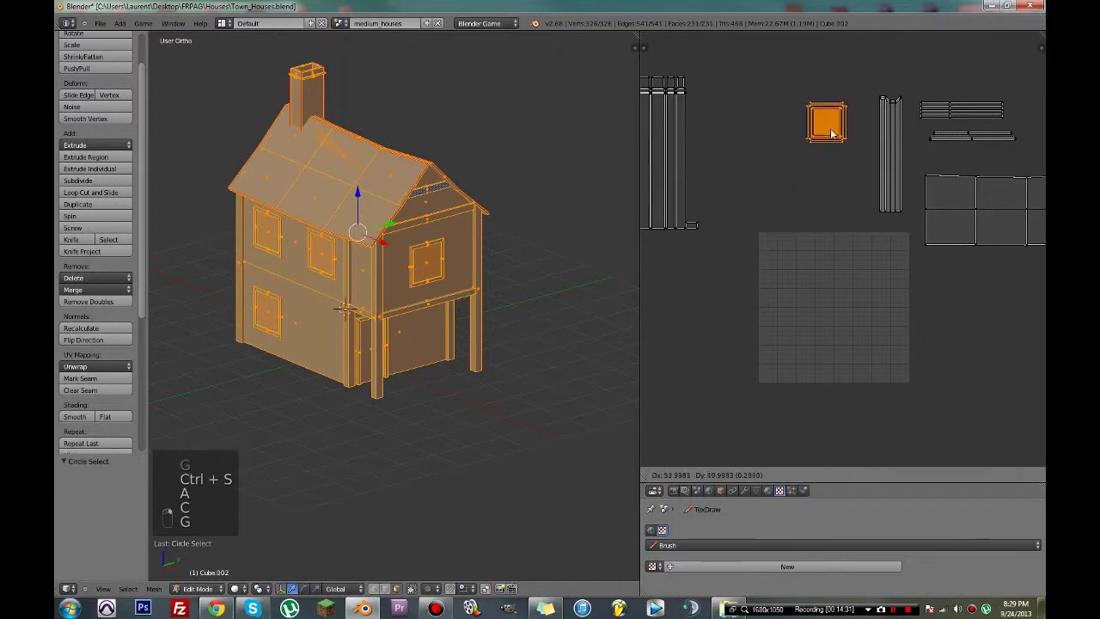
left_click(843, 134)
key("ctrl+s")
left_click(842, 134)
- Select only the linked UV island of the outermost narrow chimney strip among the four tall strips
scroll(951, 215, "down", 3)
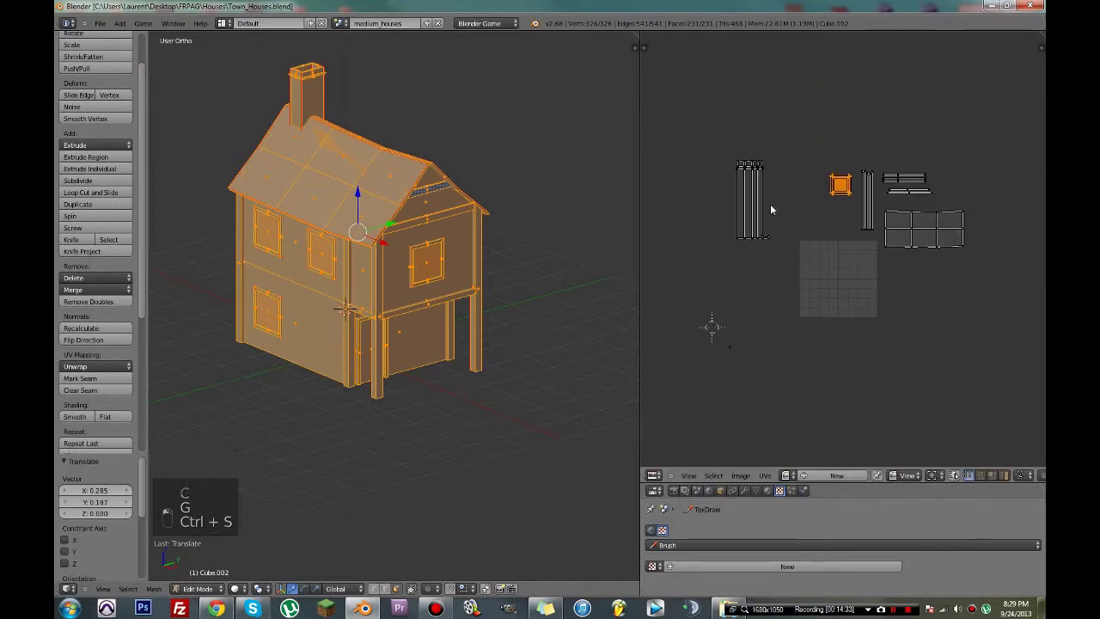
scroll(774, 207, "up", 1)
key("a")
key("c")
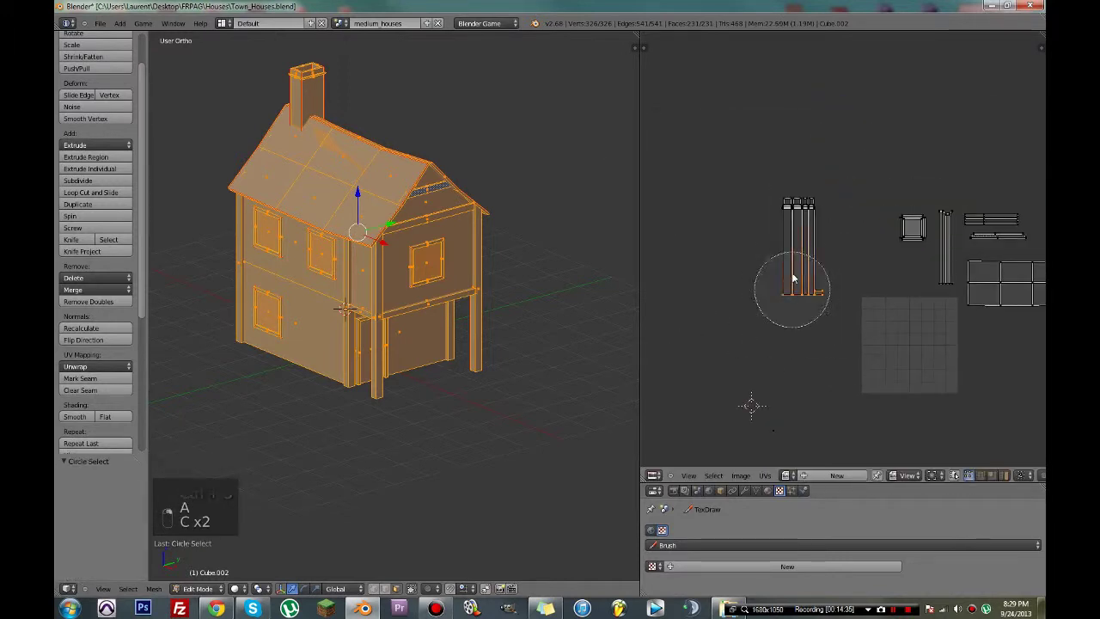
left_click_drag(793, 278, 795, 191)
right_click(795, 191)
scroll(795, 193, "up", 3)
middle_click_drag(799, 196, 910, 256)
scroll(910, 257, "up", 4)
right_click(953, 177)
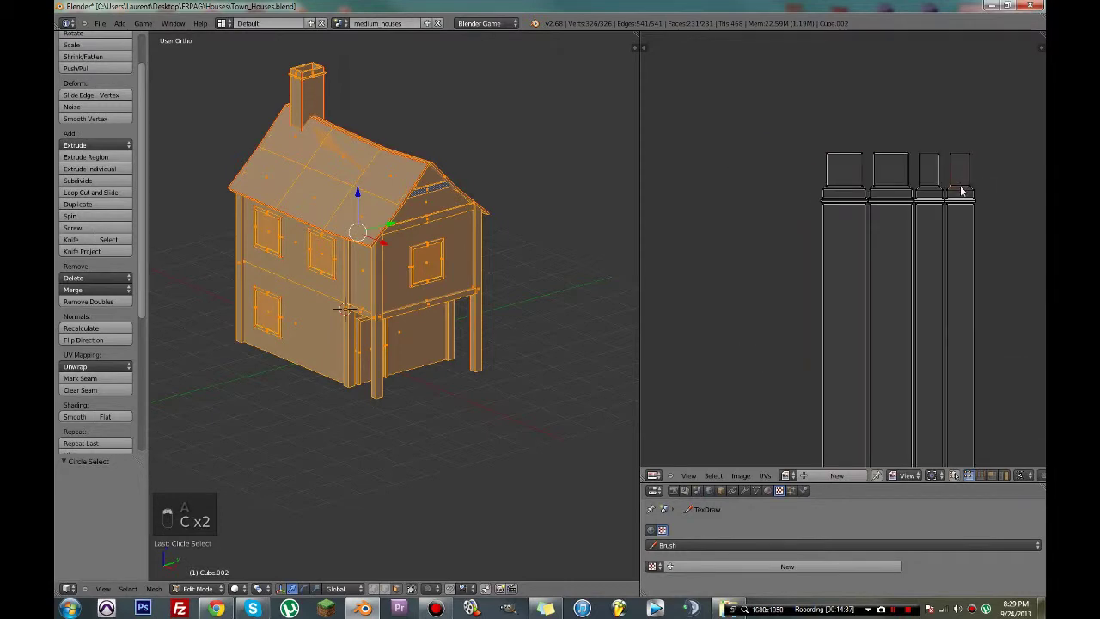
key("ctrl+l")
scroll(945, 202, "up", 3)
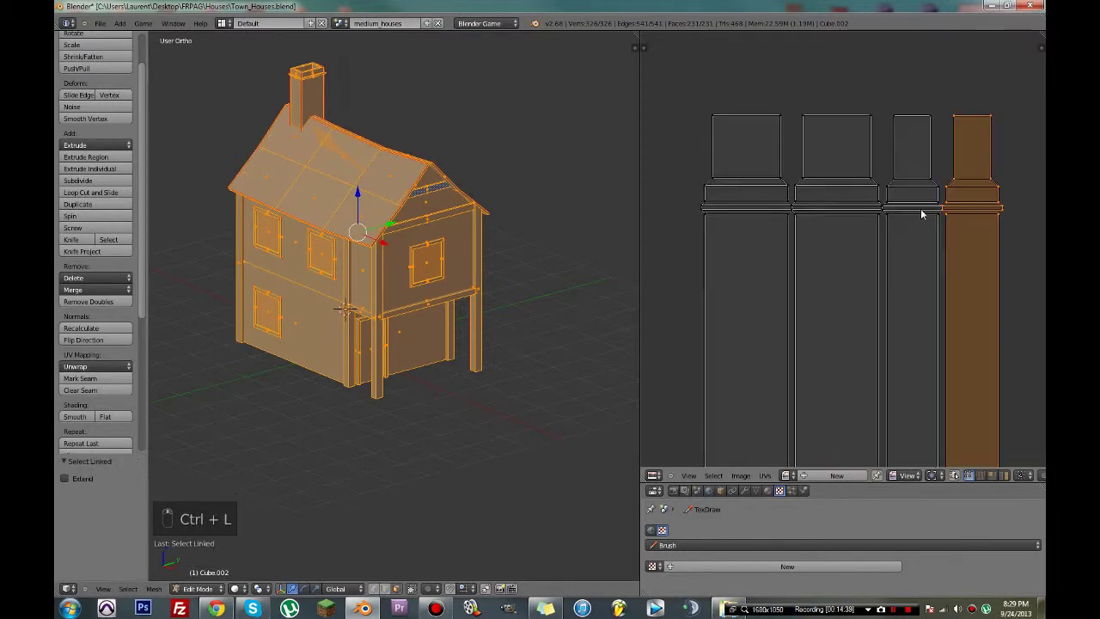
- Move the selected narrow chimney strip about -0.066 along X onto the neighbouring narrow strip
key("g")
left_click(869, 222)
scroll(991, 199, "up", 8)
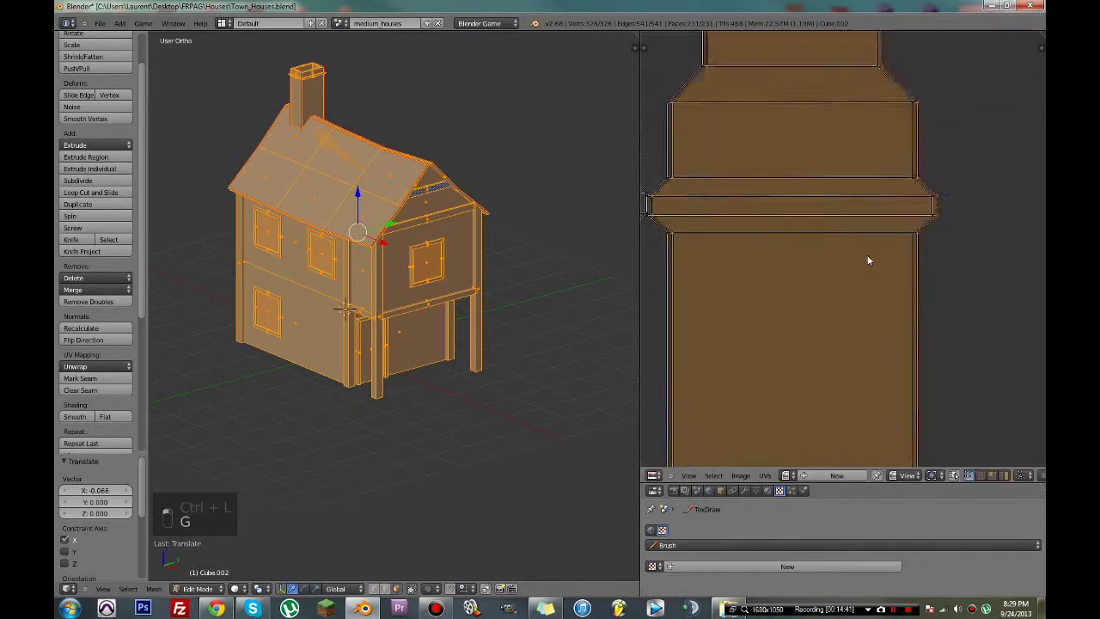
- Nudge the narrow chimney strip along X by about -0.001 and a final 0.000024 until its edge matches the strip underneath
scroll(927, 227, "up", 6)
mouse_move(841, 253)
middle_mouse_down()
mouse_move(766, 273)
mouse_move(875, 180)
mouse_move(899, 129)
mouse_move(860, 258)
middle_mouse_up()
key("g")
middle_click(902, 227)
left_click(885, 228)
key("g")
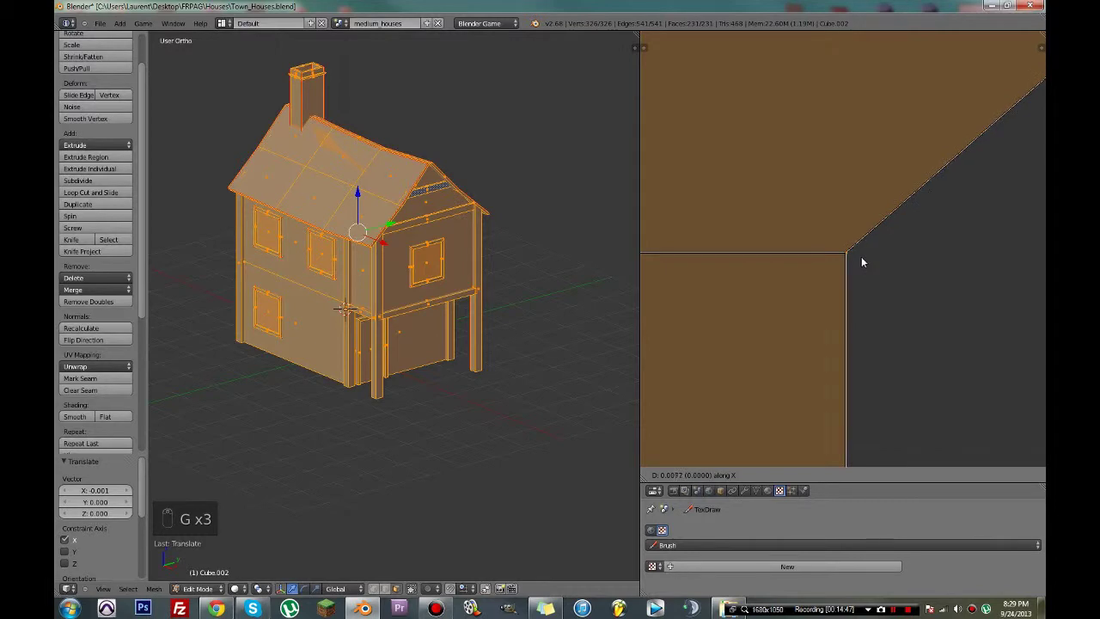
left_click(862, 261)
scroll(863, 257, "down", 6)
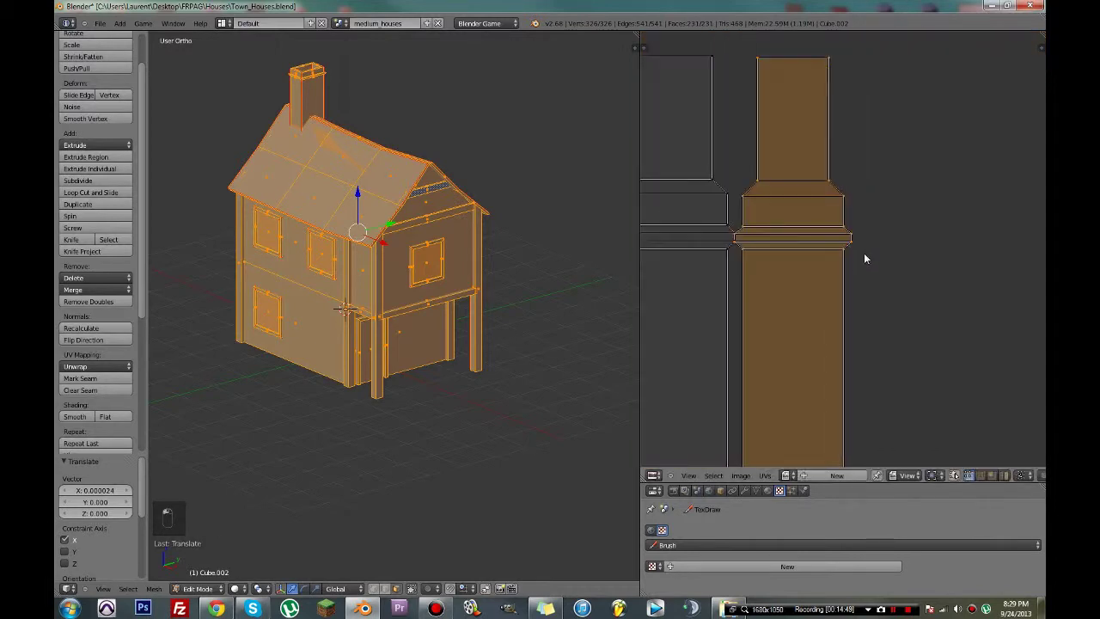
- Select both overlapping narrow chimney strips with their linked UVs and move them about -0.060 along X onto the adjacent wide strip
key("c")
left_click(864, 257)
right_click(864, 257)
key("ctrl+l")
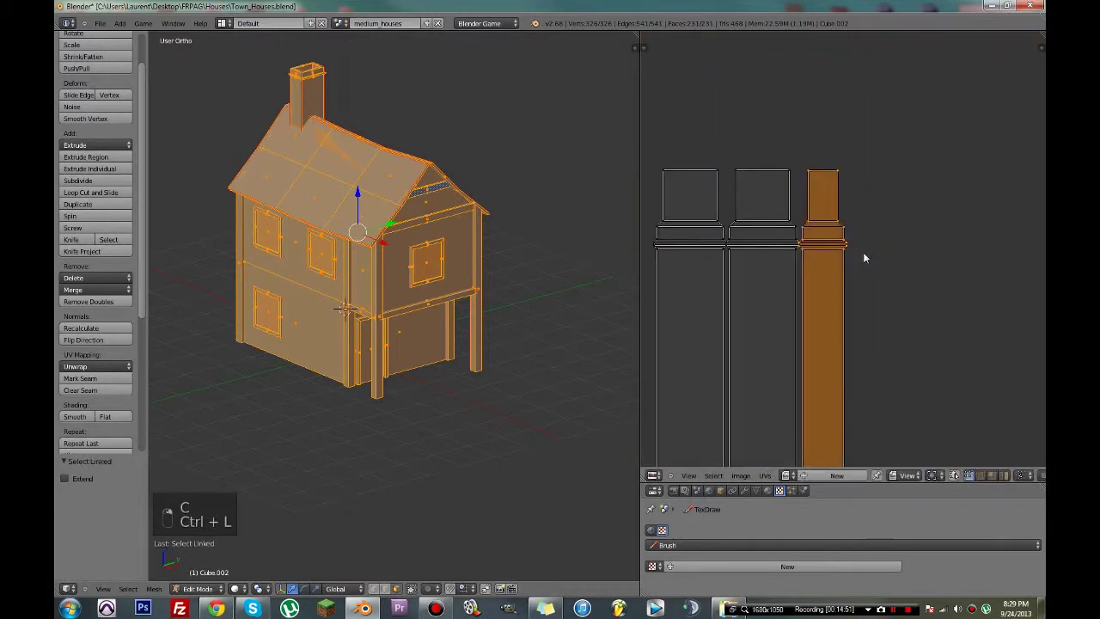
middle_click_drag(873, 224, 897, 175)
scroll(917, 137, "down", 3)
key("g")
left_click(899, 140)
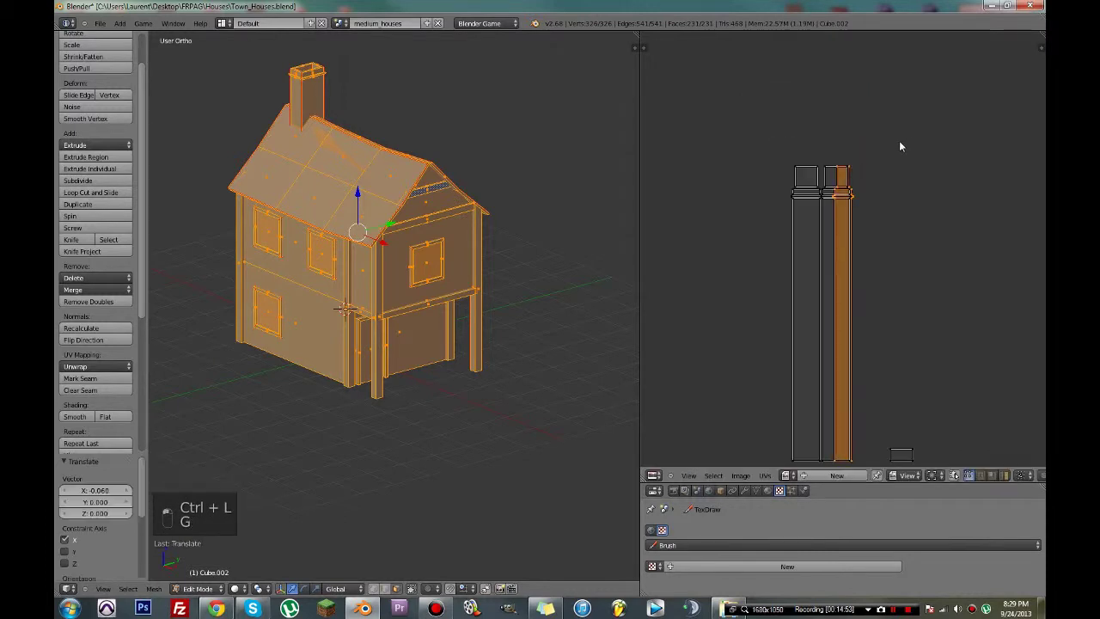
- Shift the narrow chimney strips along X by about -0.007 and -0.016 to centre them on the wide strip
scroll(896, 122, "up", 2)
scroll(896, 128, "up", 8)
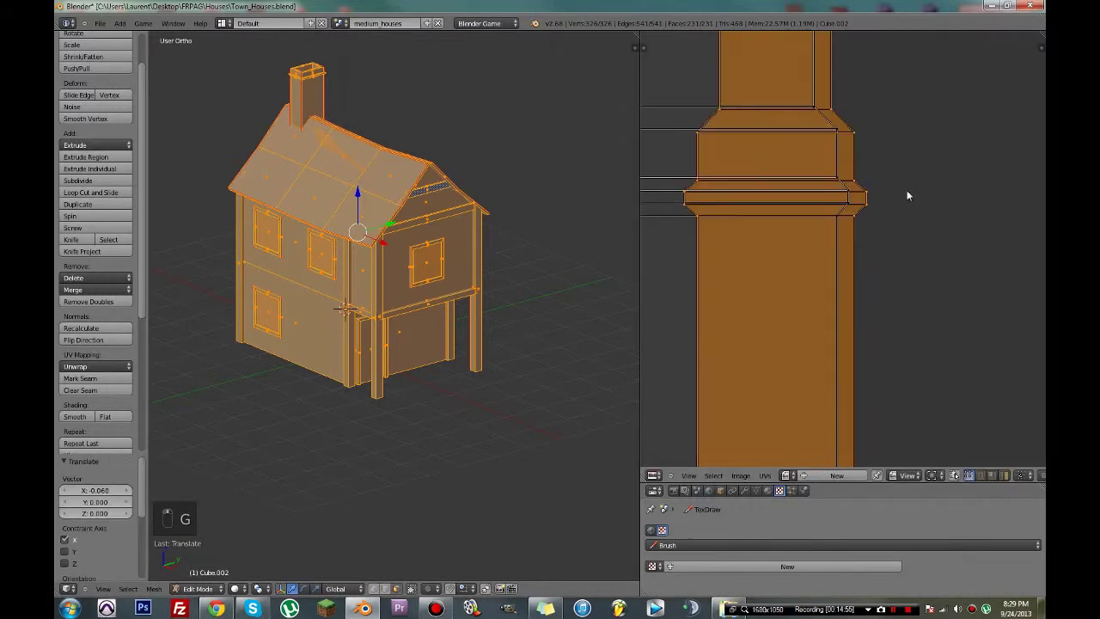
key("g")
key("x")
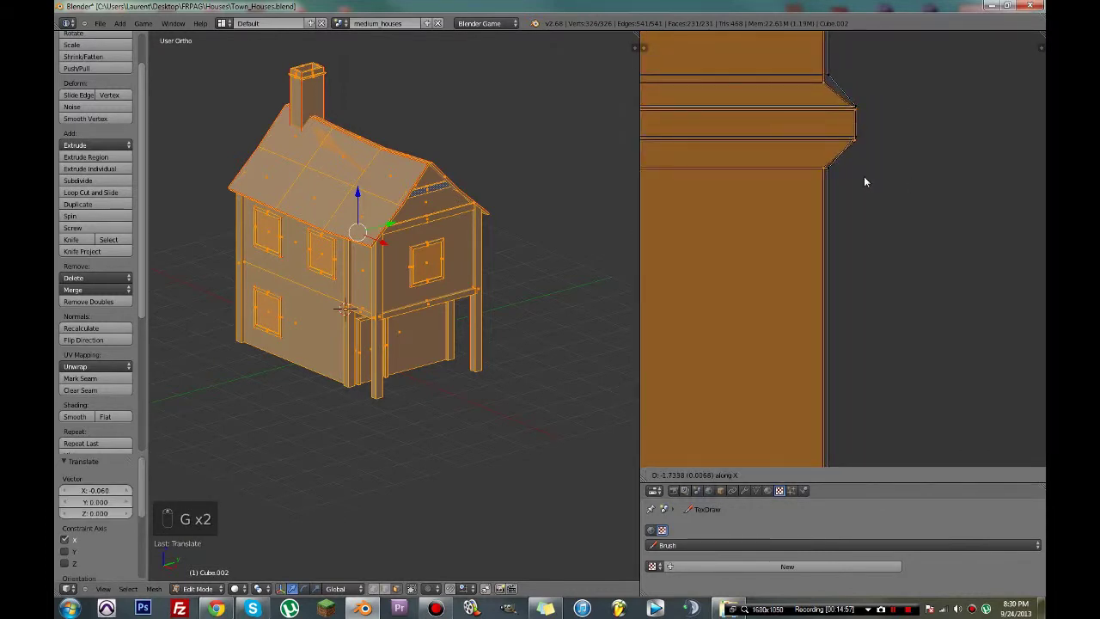
scroll(865, 182, "down", 6)
key("g")
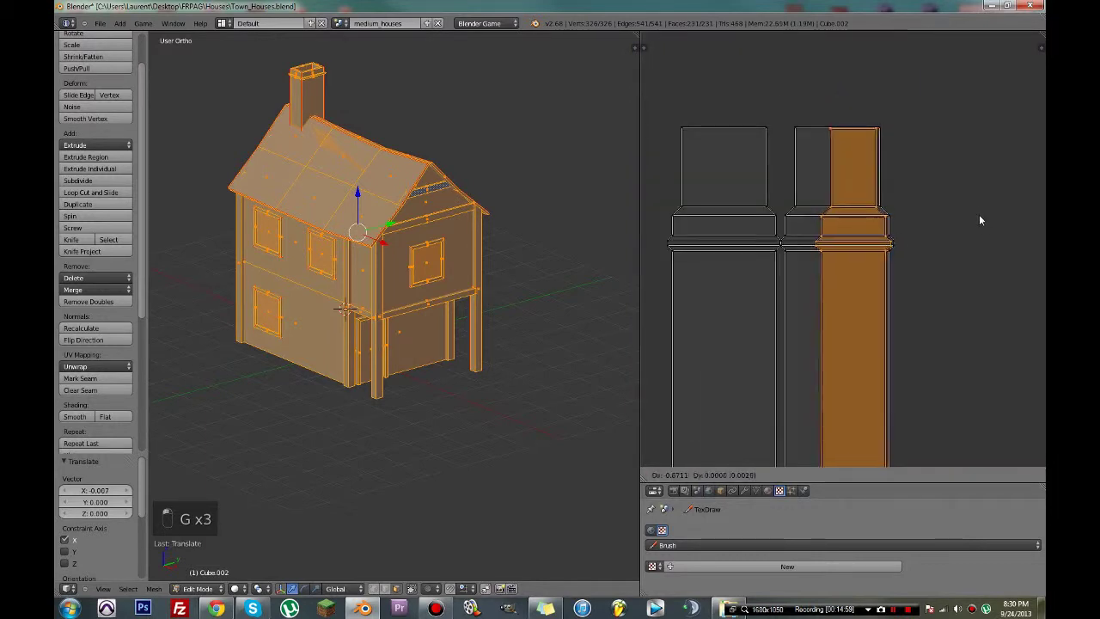
left_click(964, 214)
- Add the linked wide chimney strip to the selection and move the stack about -0.099 along X onto the last wide strip
key("c")
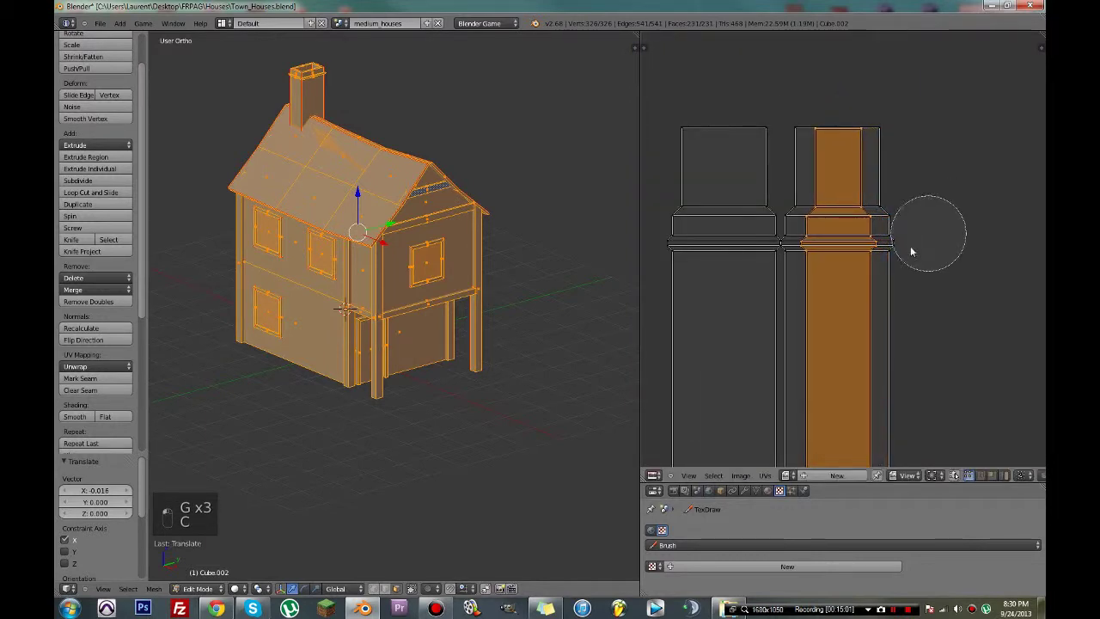
right_click(867, 115)
key("ctrl+l")
key("g")
key("x")
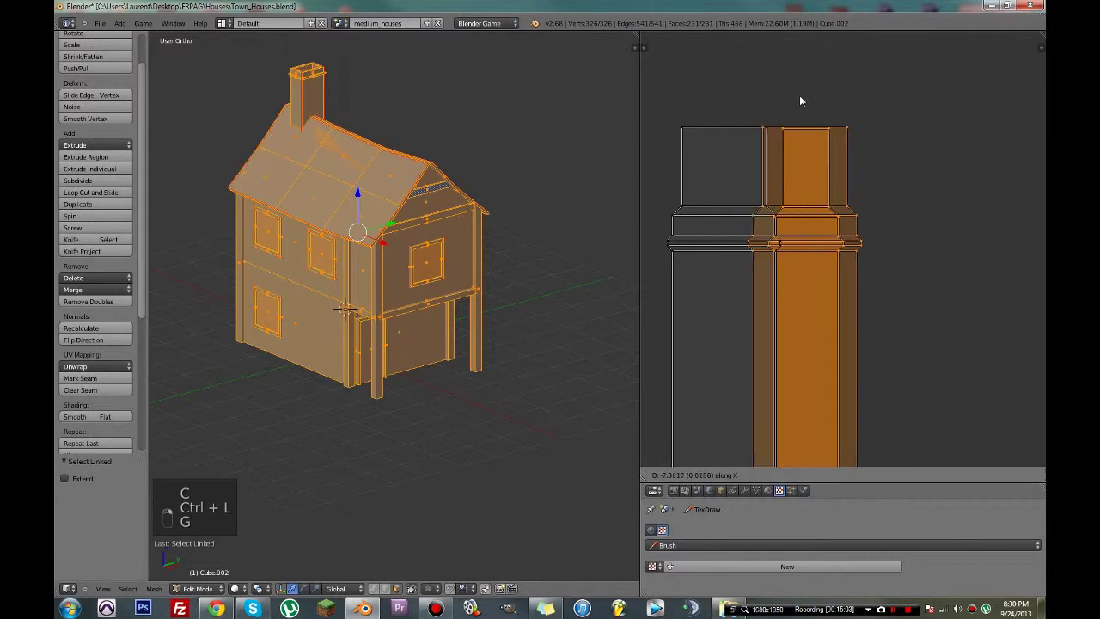
scroll(755, 111, "up", 5)
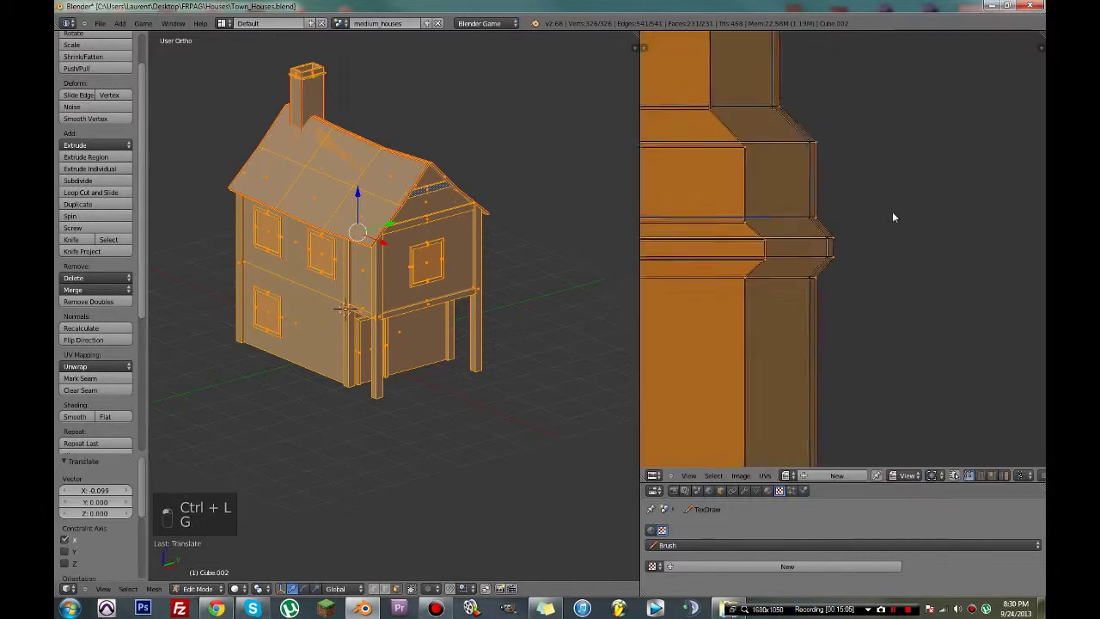
left_click(858, 196)
- Nudge the stacked chimney strips along X by about -0.002 and a final 0.000054 to align their edges, and save the file
scroll(858, 196, "up", 4)
key("g")
key("x")
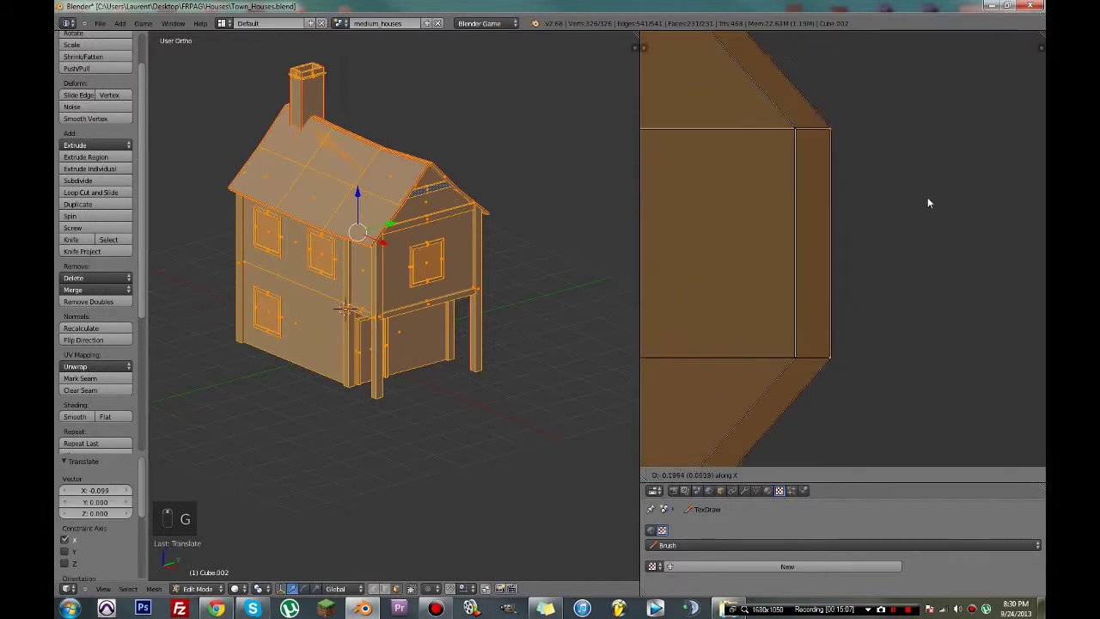
left_click(921, 193)
scroll(920, 193, "up", 3)
middle_click_drag(819, 119, 912, 283)
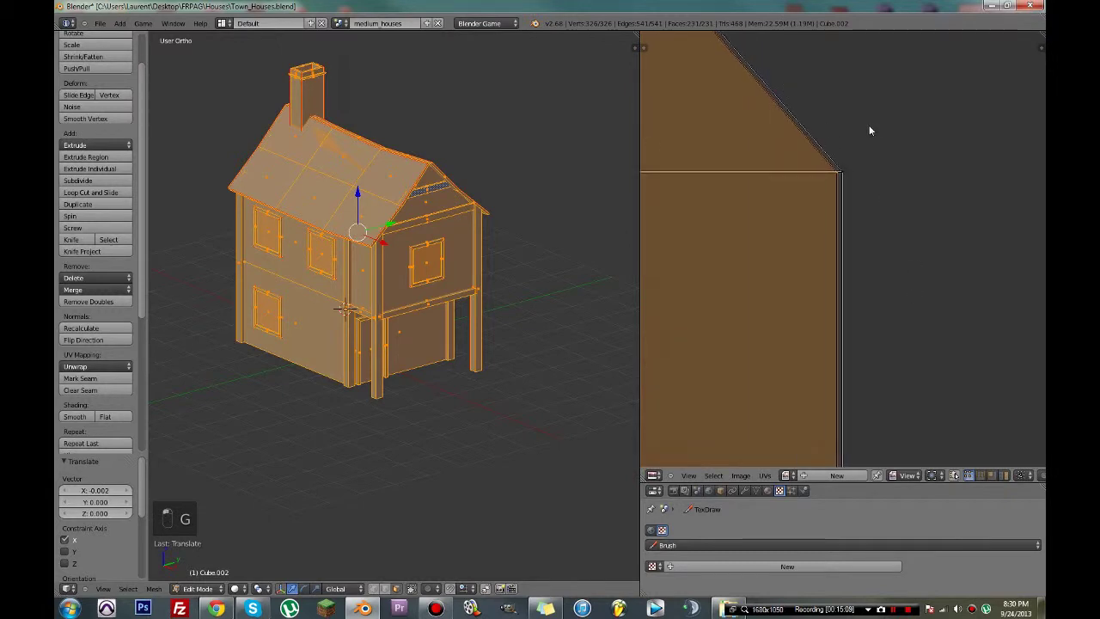
key("g")
key("x")
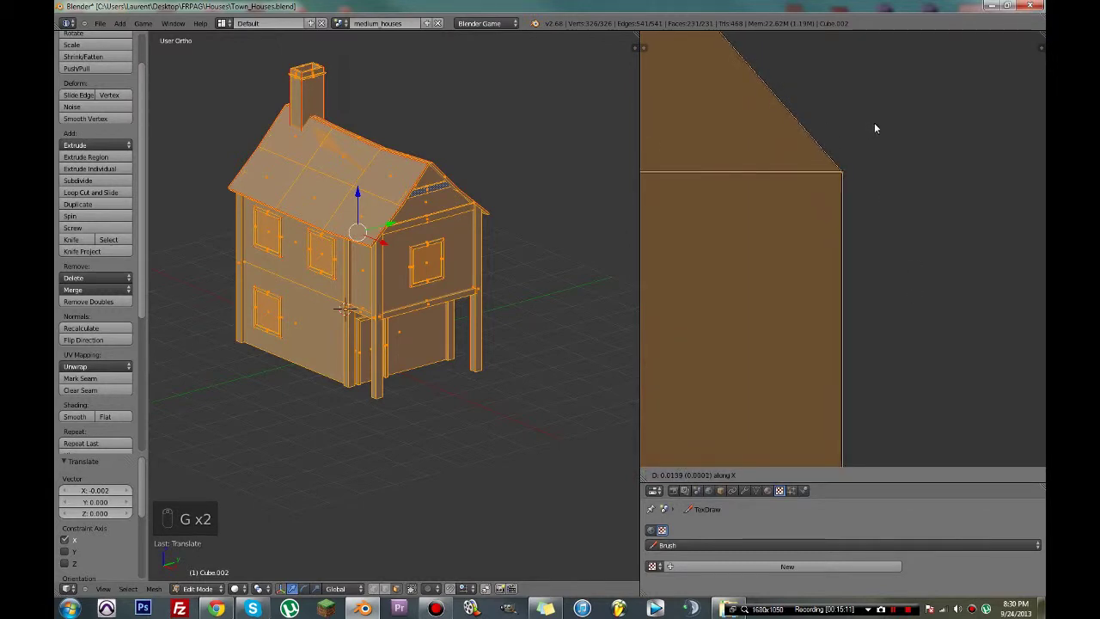
left_click(875, 123)
key("ctrl+s")
left_click(875, 124)
- Select the whole stacked chimney strip island and move it beside the square window island
scroll(875, 125, "down", 8)
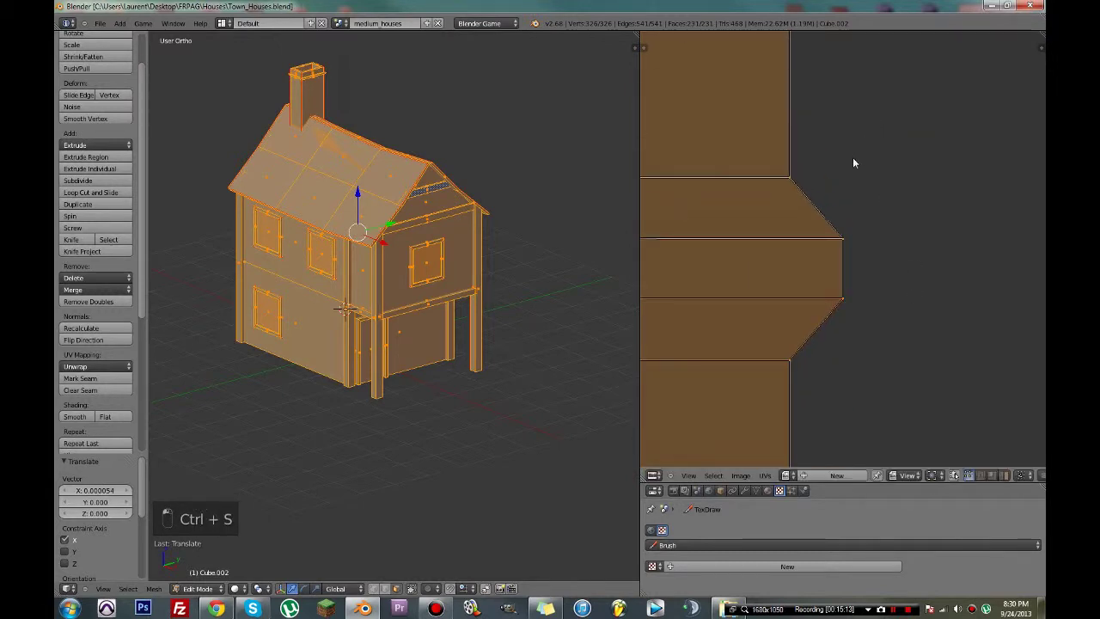
scroll(852, 158, "down", 6)
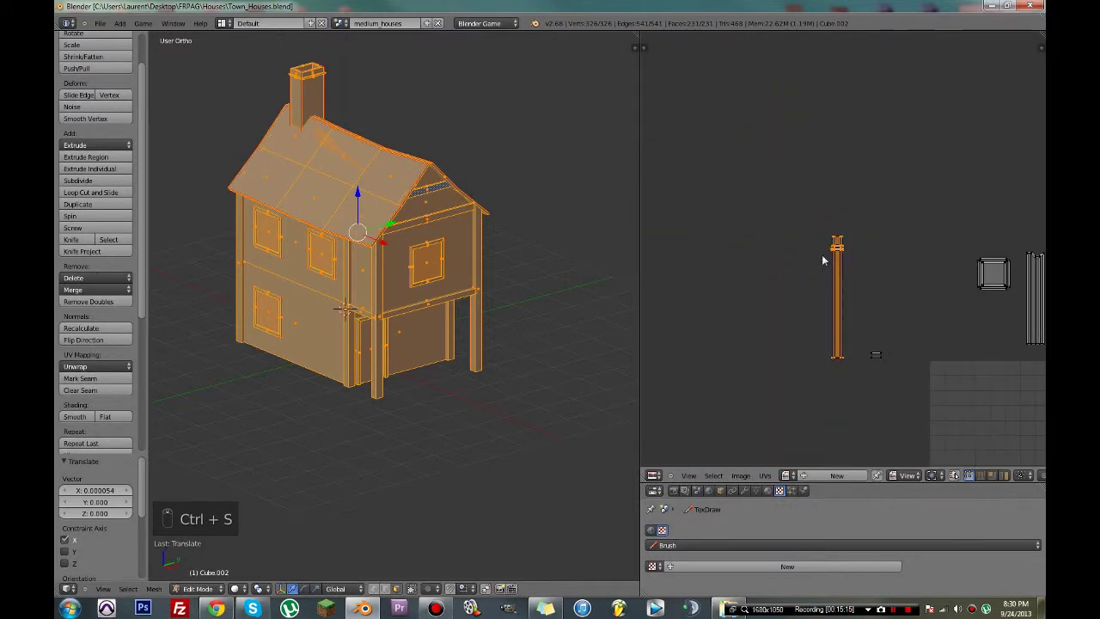
scroll(818, 307, "down", 1)
key("a")
key("c")
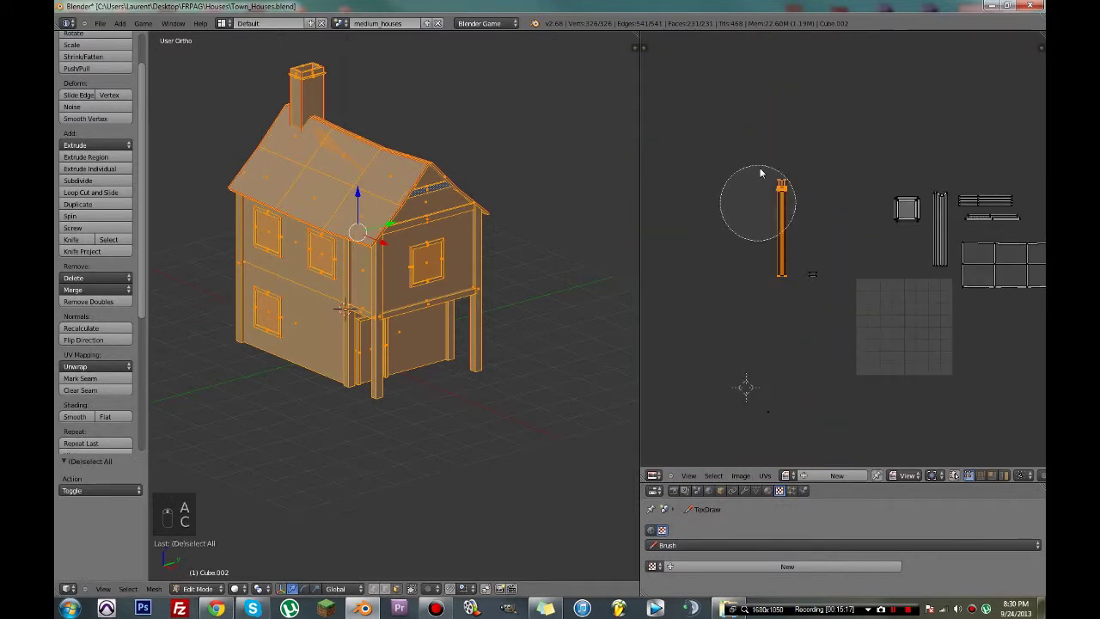
scroll(818, 174, "up", 3)
key("g")
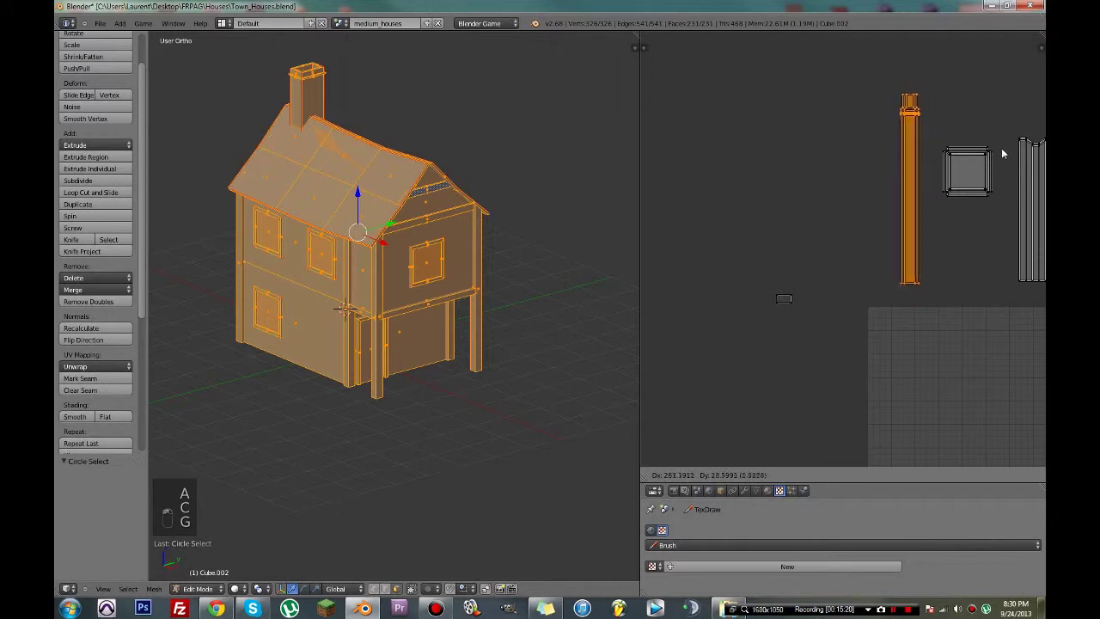
left_click(1000, 148)
- Select the small rectangular UV island and move it by about 0.616 in X and 1.181 in Y, above the chimney strips
key("a")
key("c")
middle_click_drag(870, 187, 788, 251)
key("g")
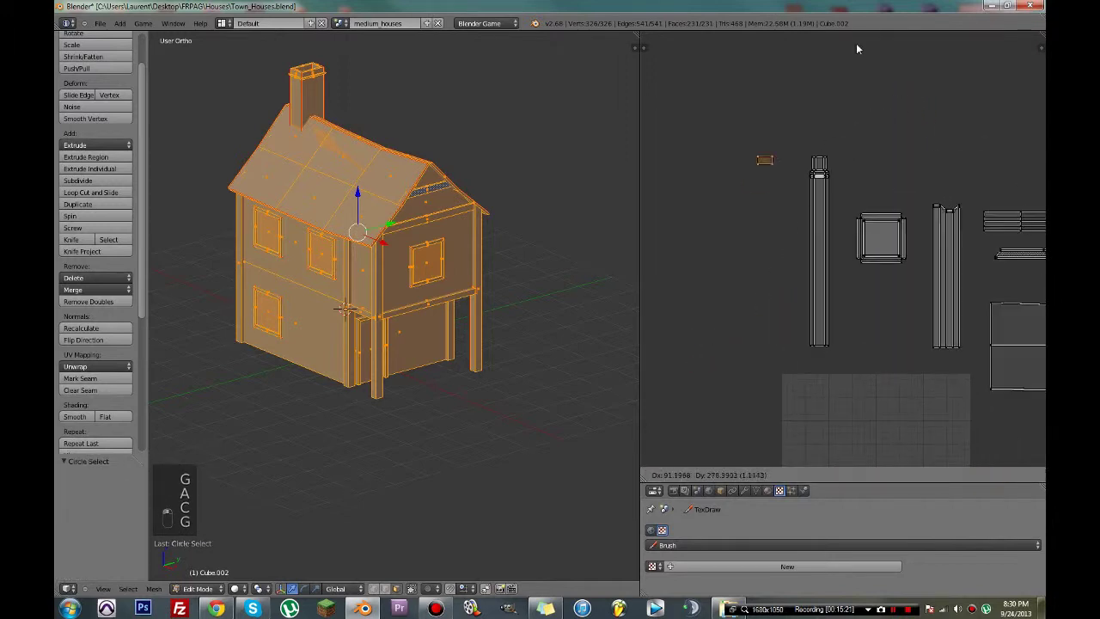
left_click(906, 32)
- Move the small rectangle by about 0.028 in X and -0.044 in Y onto the chimney strip's upper end, and save over the file
scroll(818, 116, "up", 3)
middle_click_drag(819, 116, 874, 290)
scroll(874, 290, "up", 3)
key("g")
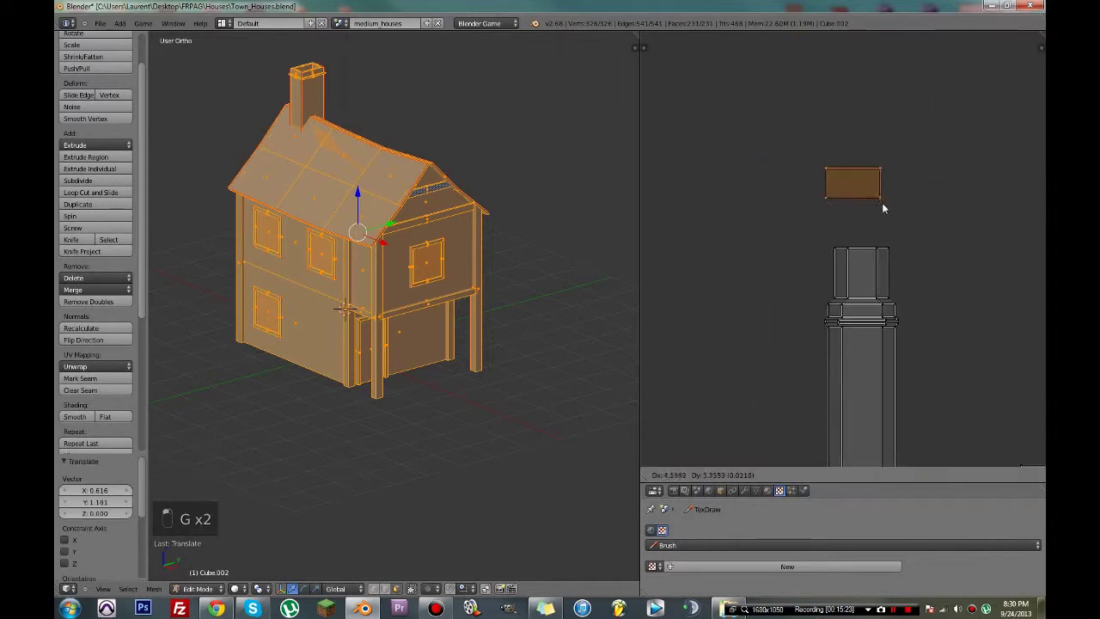
left_click(889, 248)
key("ctrl+s")
key("ctrl+s")
scroll(877, 266, "down", 4)
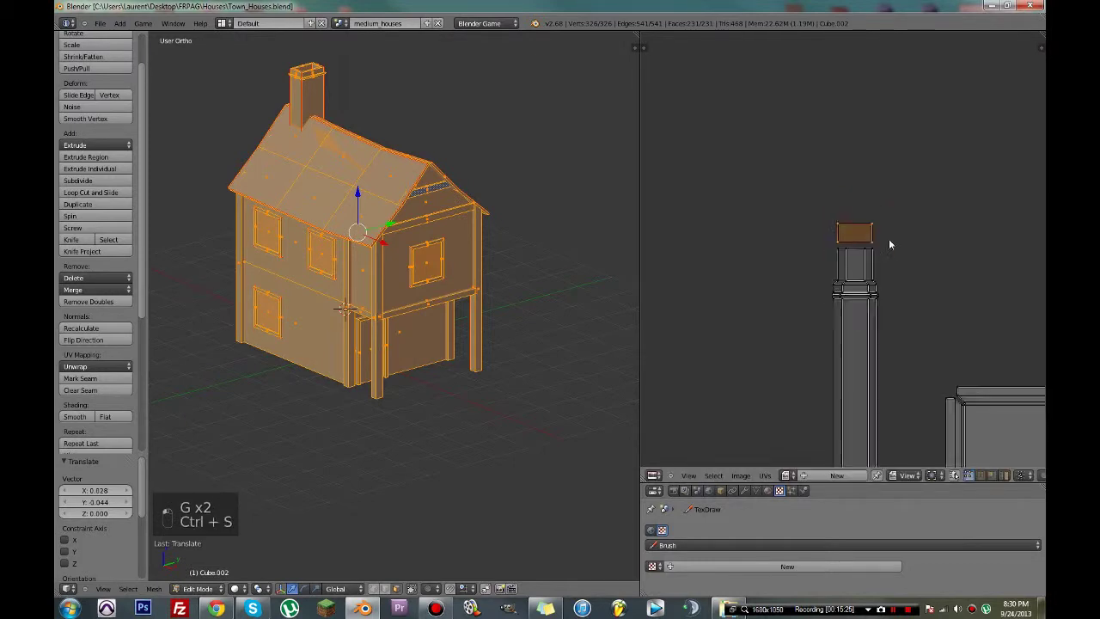
scroll(907, 271, "down", 3)
key("ctrl+s")
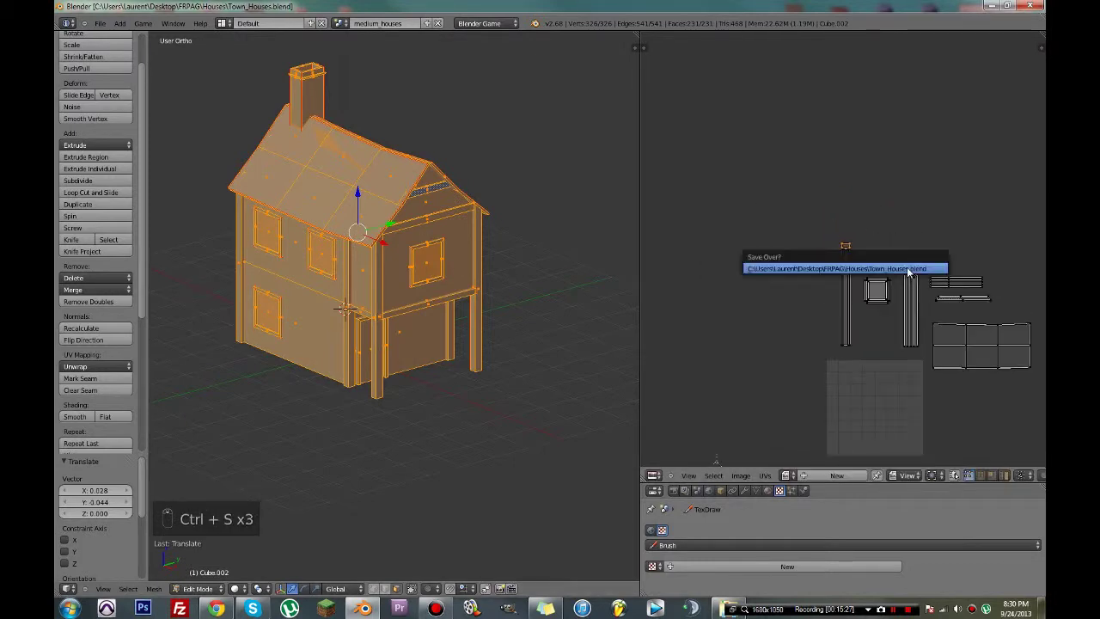
left_click(903, 269)
middle_click_drag(447, 189, 538, 303)
key("ctrl+s")
left_click(393, 172)
key("ctrl+s")
scroll(860, 288, "down", 2)
scroll(433, 147, "up", 4)
right_click(437, 194)
middle_click_drag(370, 287, 370, 216)
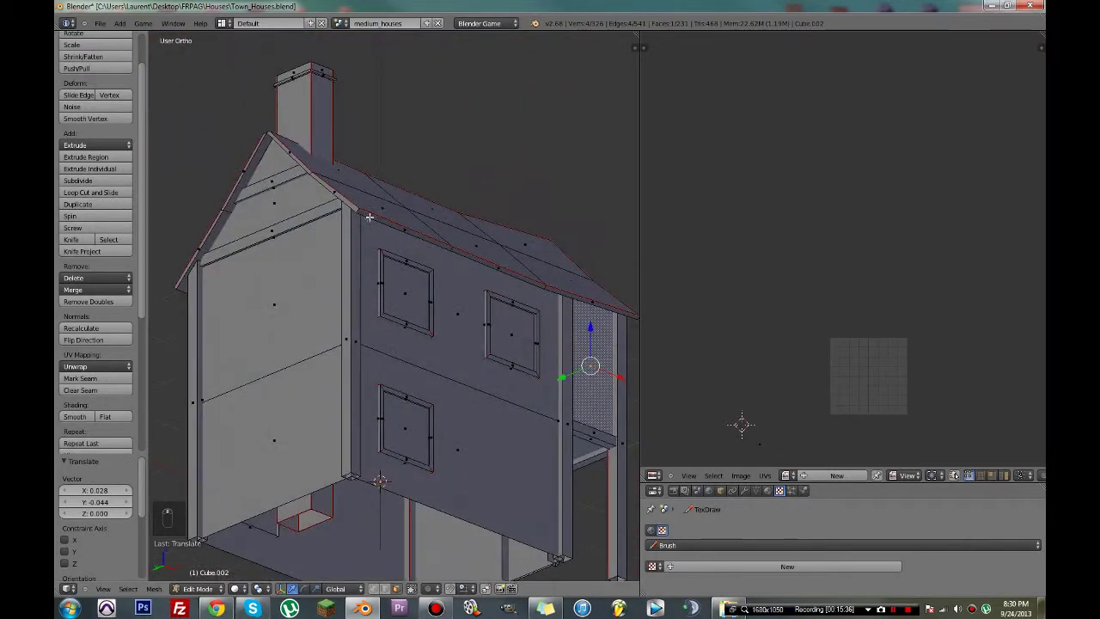
right_click(369, 216)
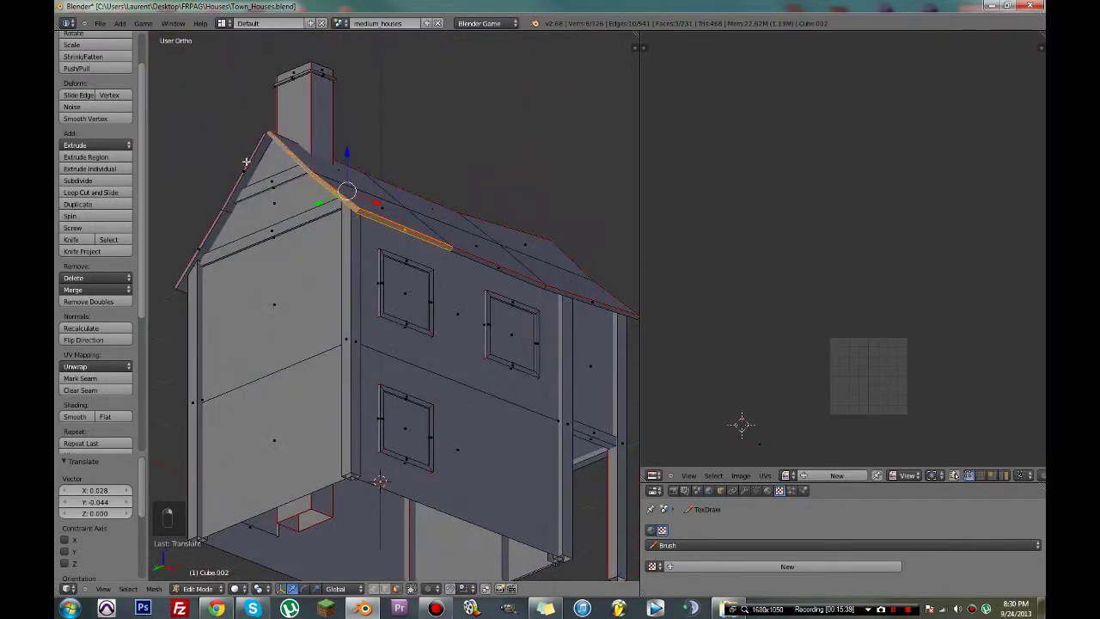
key("ctrl+z")
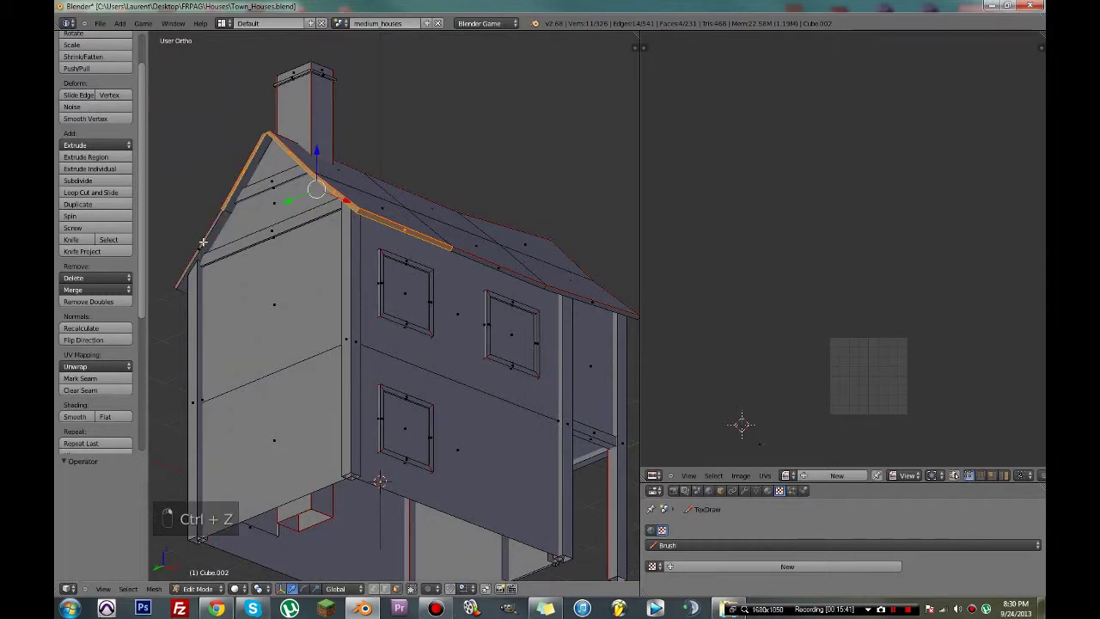
middle_click_drag(413, 233, 464, 490)
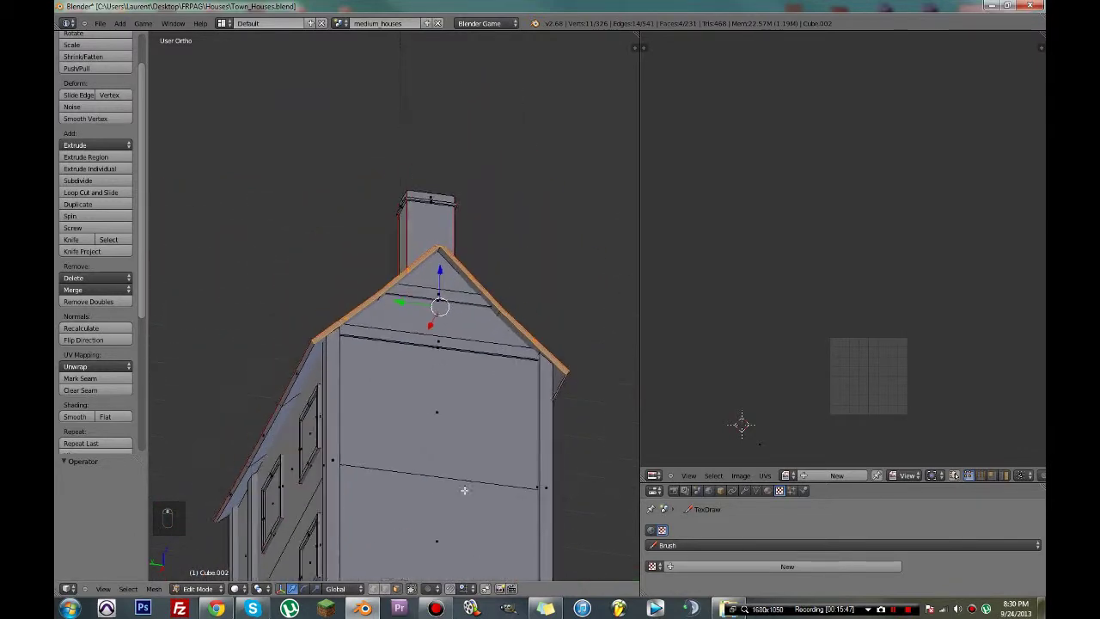
scroll(316, 500, "up", 3)
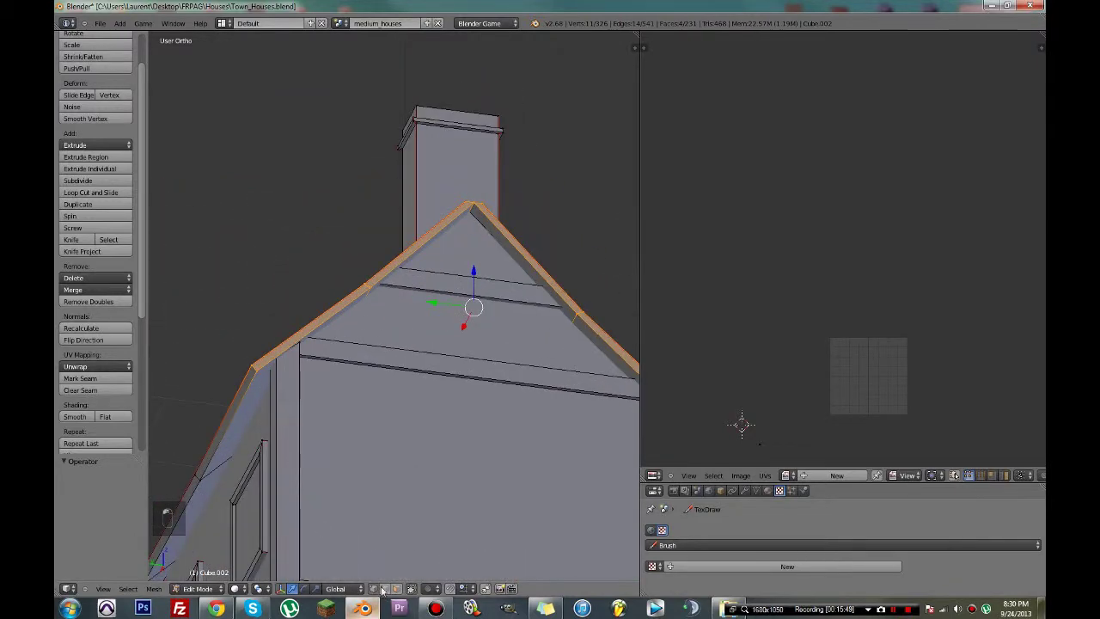
- Select the inner border edges of the roof along its eaves and gable ends and mark them as seams
right_click(286, 349)
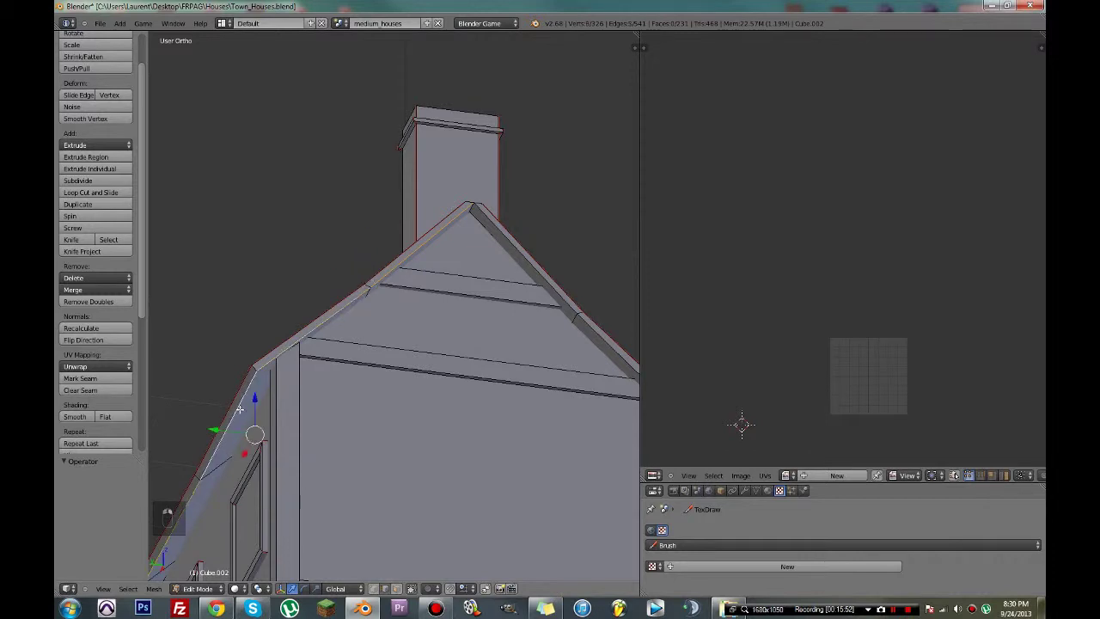
middle_click_drag(239, 410, 432, 418)
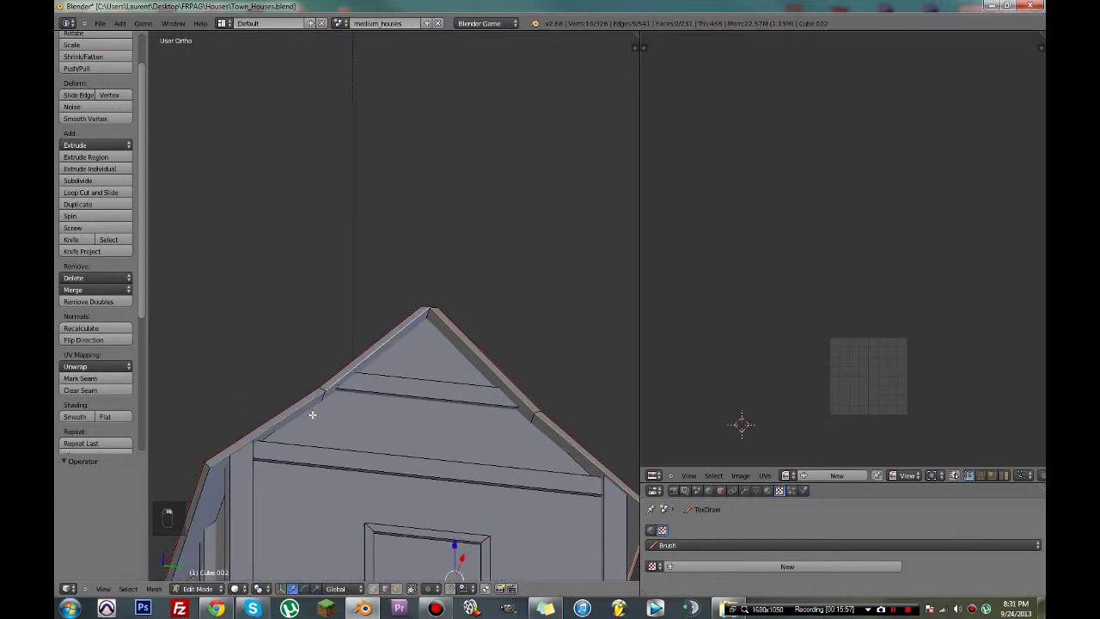
middle_click_drag(312, 415, 366, 375)
scroll(379, 381, "down", 3)
middle_click_drag(379, 412, 546, 438)
key("ctrl+e")
left_click(495, 390)
- Select the edges running along the roof ridge, mark them as a seam, and save the file
key("z")
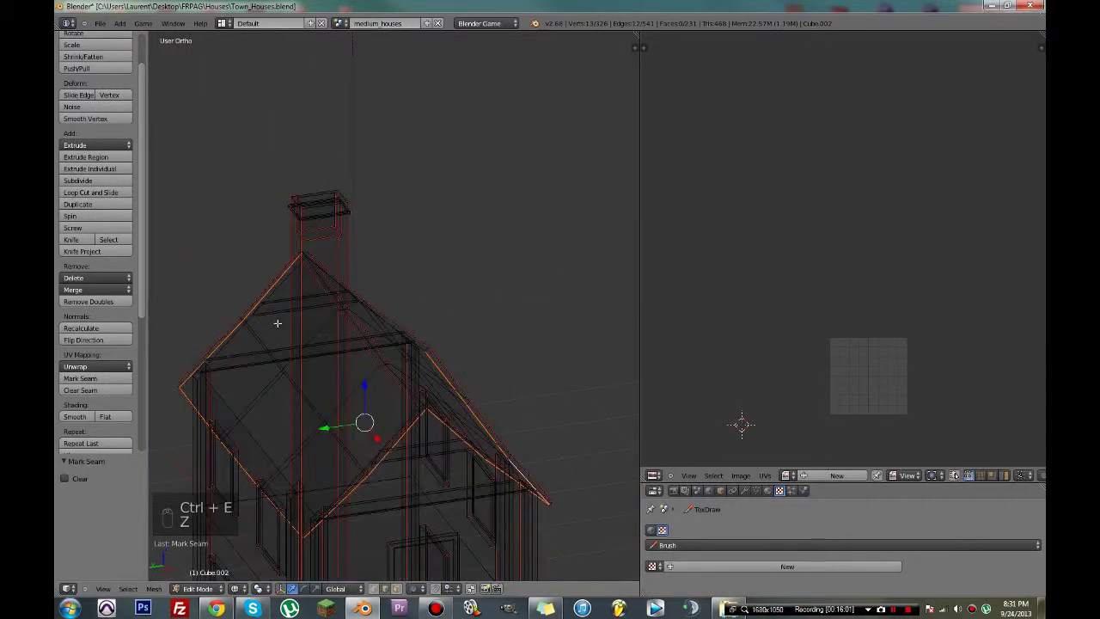
scroll(344, 387, "up", 5)
middle_click_drag(343, 380, 396, 509)
key("z")
scroll(451, 526, "down", 2)
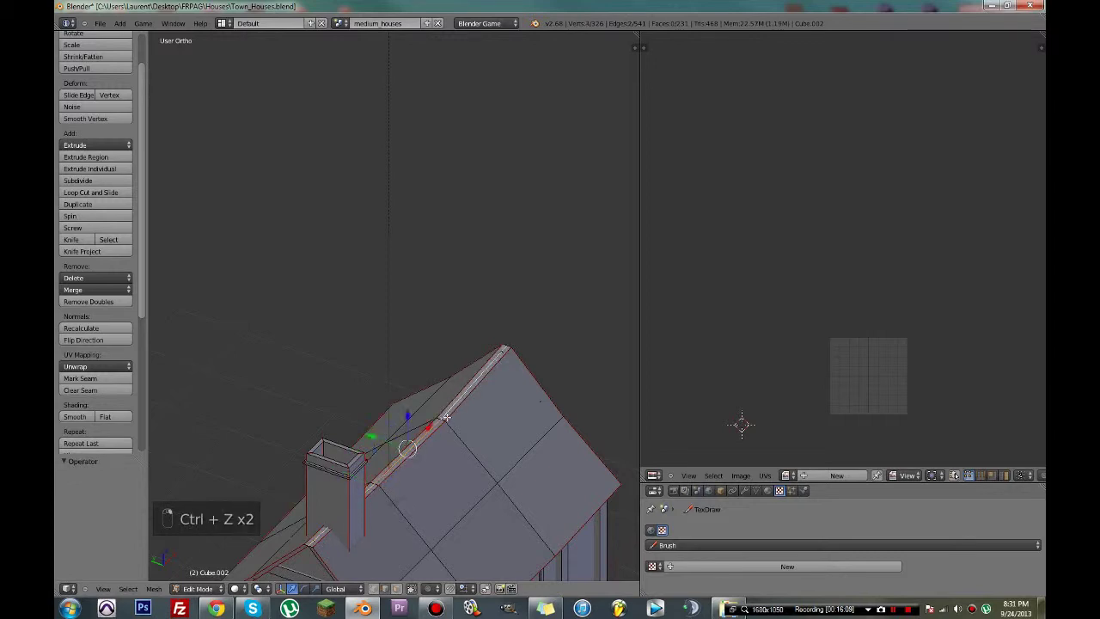
key("ctrl+e")
left_click(446, 418)
key("ctrl+e")
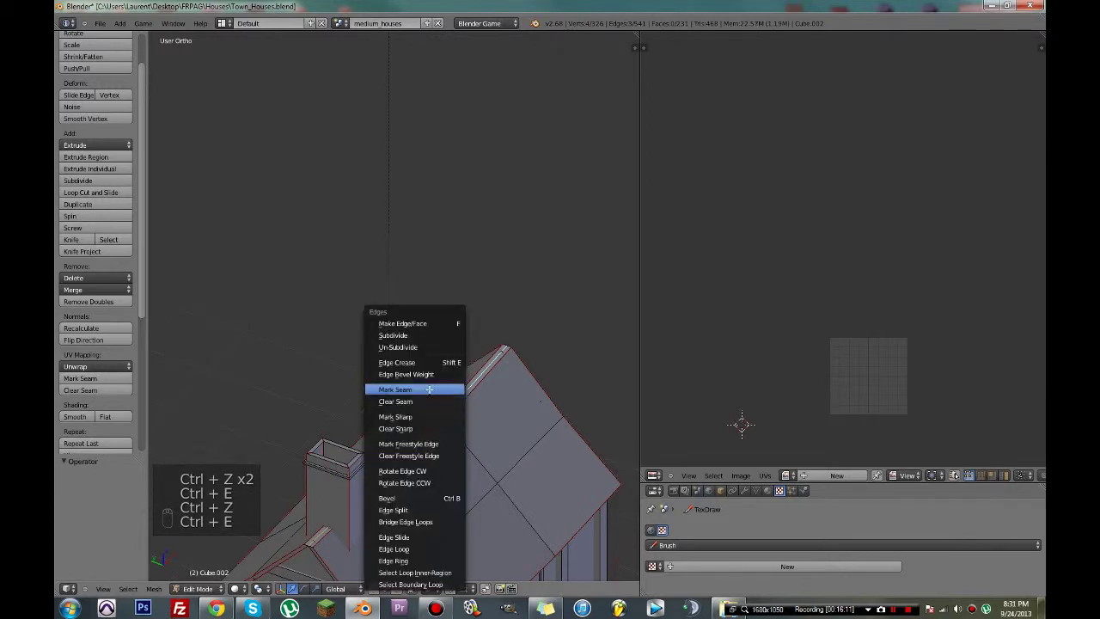
left_click(429, 387)
key("ctrl+s")
left_click(429, 397)
- Check the ridge seam in wireframe, clear the mesh selection, and save the file
key("z")
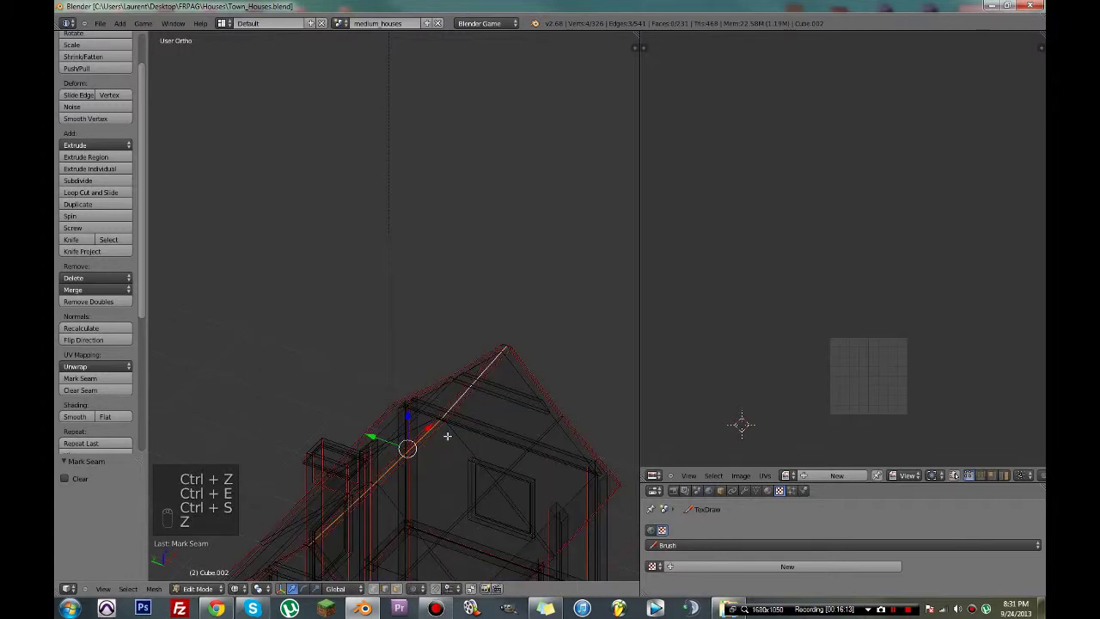
key("z")
key("a")
middle_click_drag(447, 411, 477, 388)
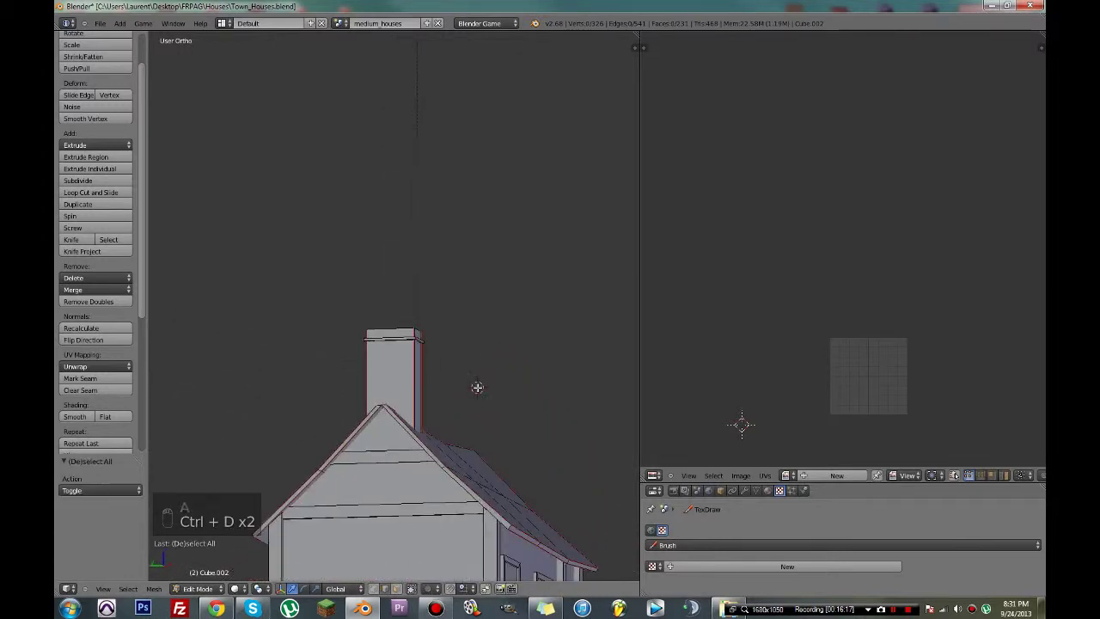
key("ctrl+s")
left_click(478, 388)
scroll(456, 366, "down", 4)
key("a")
key("a")
key("a")
key("a")
key("a")
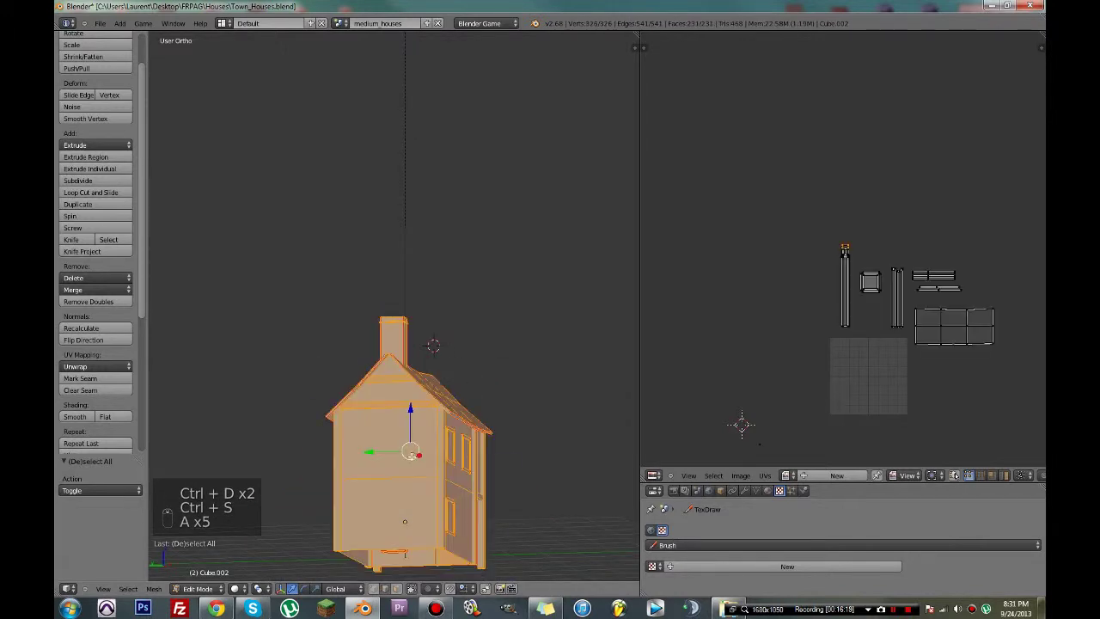
key("ctrl+s")
left_click(411, 455)
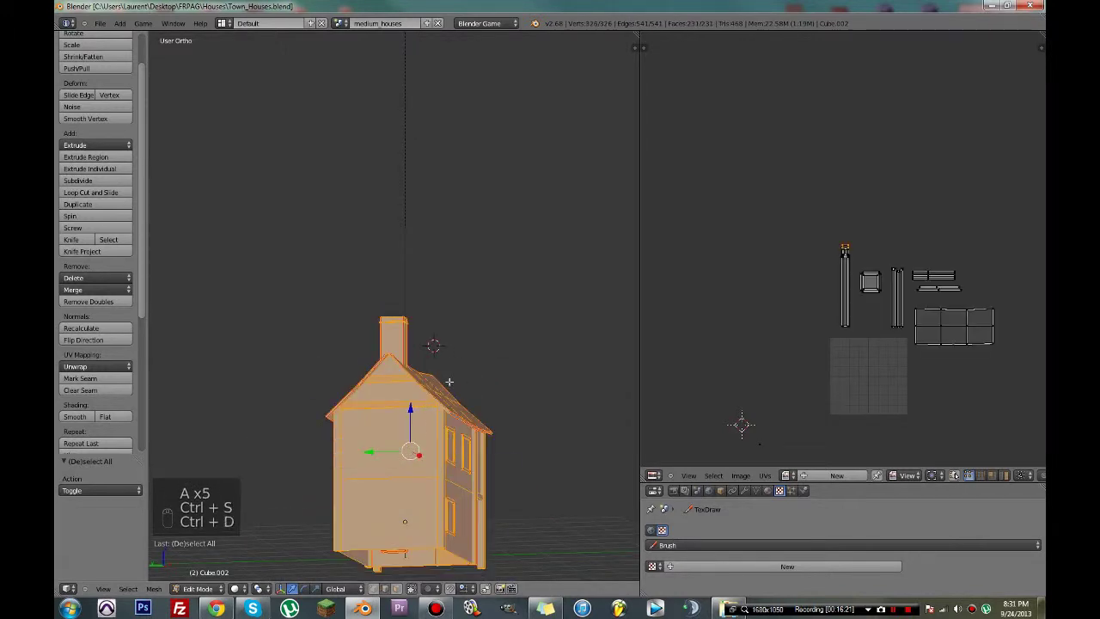
right_click_drag(489, 451, 436, 460)
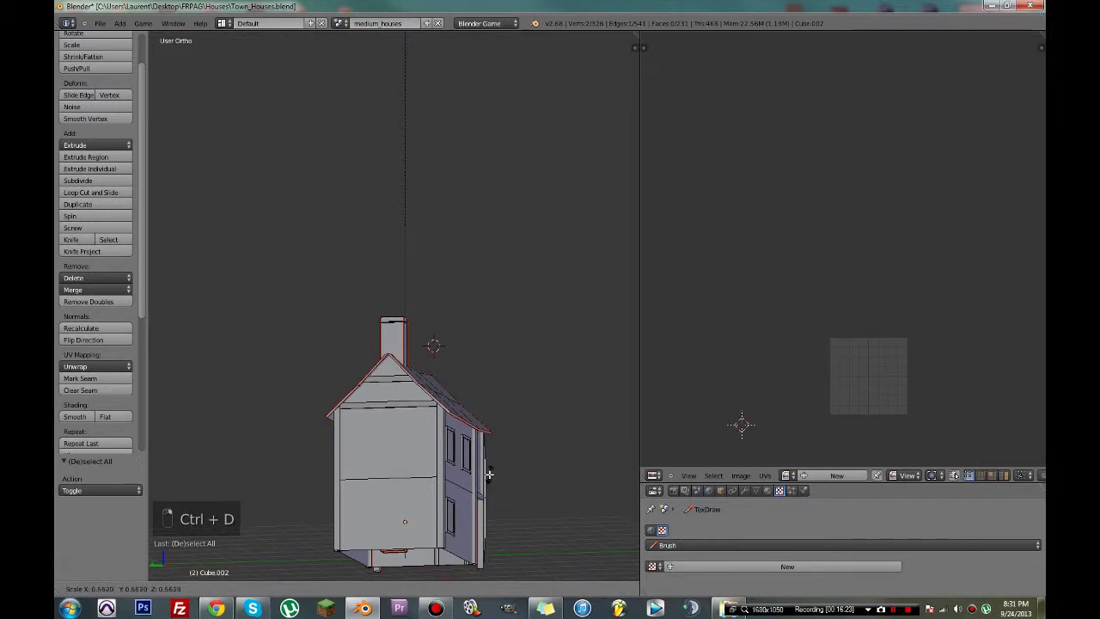
right_click(559, 560)
key("ctrl+s")
left_click(560, 563)
- Switch to face selection in wireframe view and select the first underside faces at one end of the roof
middle_click_drag(559, 562, 481, 503)
key("z")
scroll(489, 510, "up", 2)
middle_click_drag(376, 502, 526, 503)
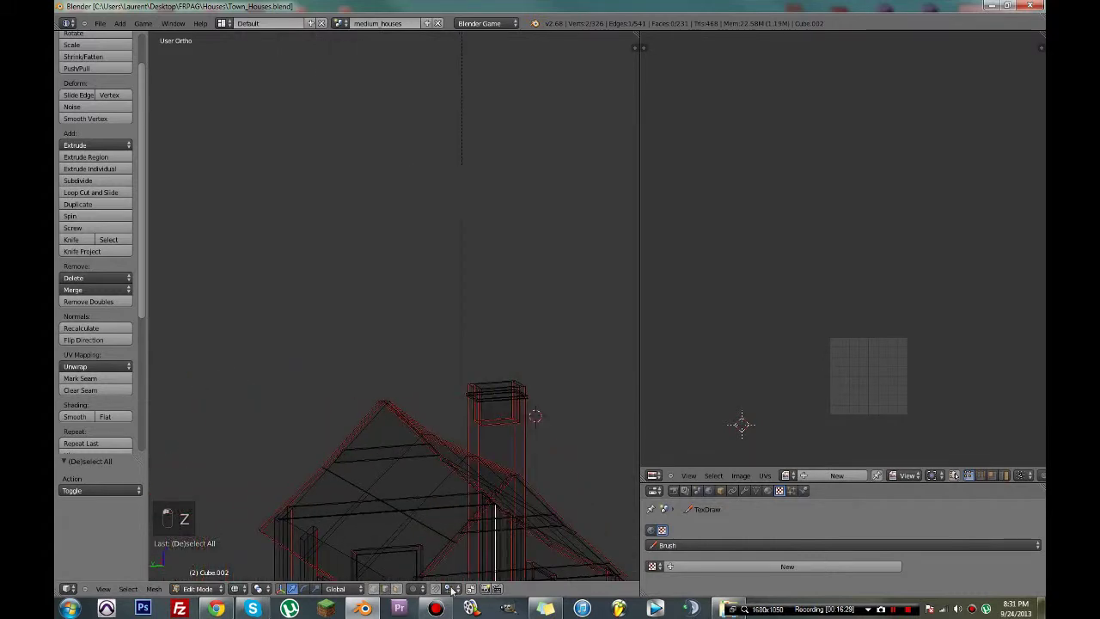
mouse_move(397, 590)
middle_mouse_down()
mouse_move(507, 484)
mouse_move(445, 482)
middle_mouse_up()
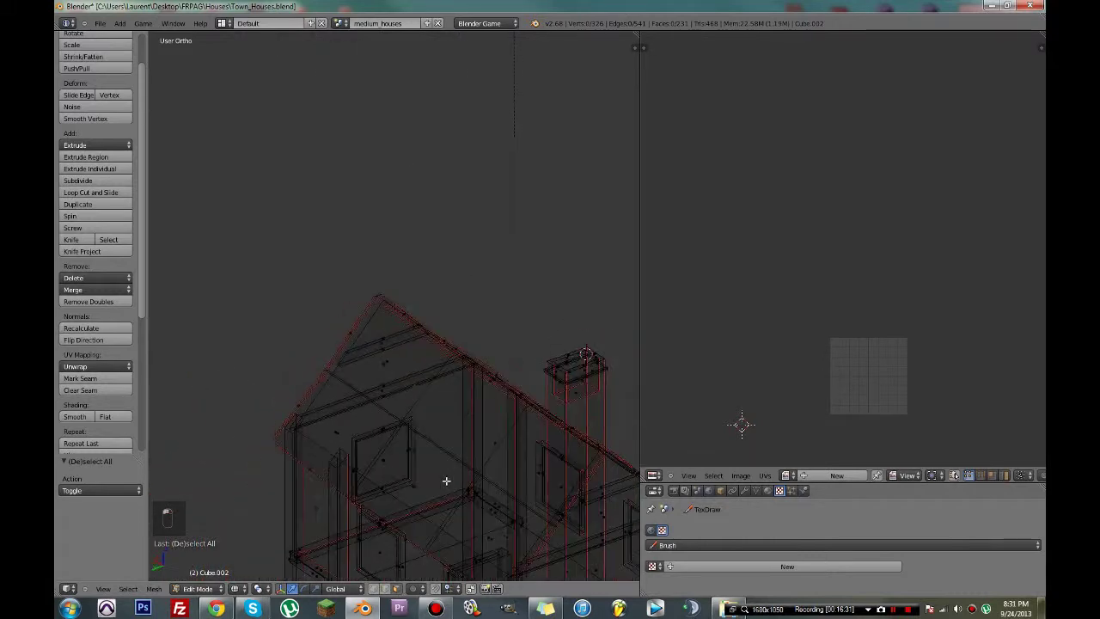
key("z")
key("z")
right_click(388, 362)
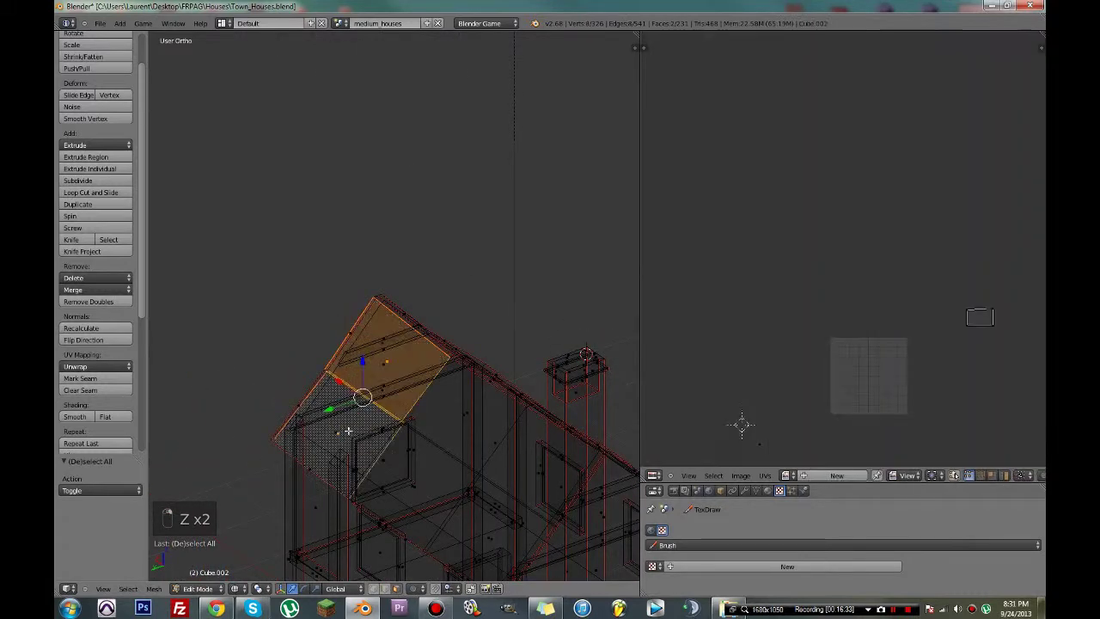
- Undo the stray face pick and extend the selection over more underside faces of the same roof slope
key("ctrl+z")
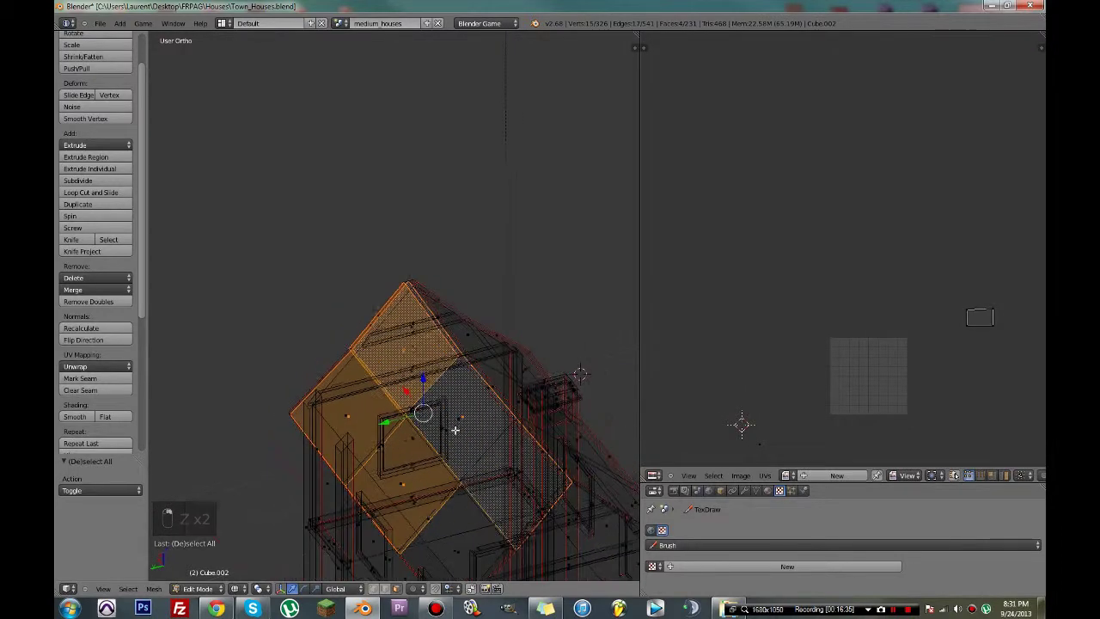
key("z")
middle_click_drag(463, 427, 456, 425)
key("z")
scroll(466, 427, "up", 2)
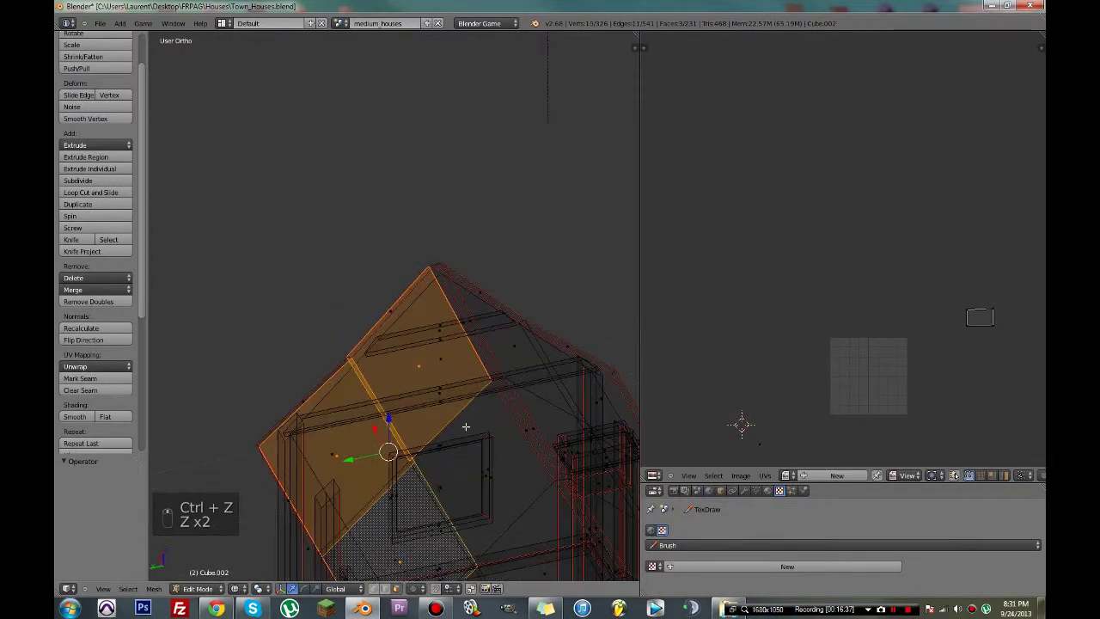
key("z")
right_click(422, 371, "shift")
key("z")
mouse_move(507, 465)
middle_mouse_down()
mouse_move(490, 472)
mouse_move(429, 452)
mouse_move(422, 433)
mouse_move(455, 402)
mouse_move(442, 425)
mouse_move(460, 482)
mouse_move(445, 455)
mouse_move(391, 458)
middle_mouse_up()
key("z")
key("z")
key("z")
key("z")
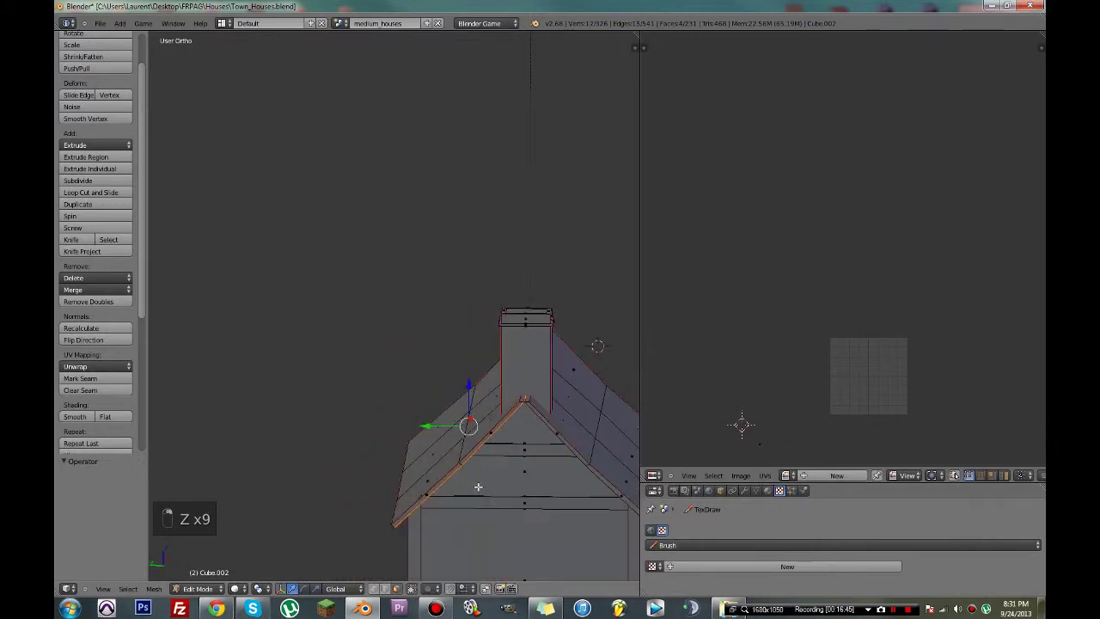
middle_click_drag(546, 468, 560, 451)
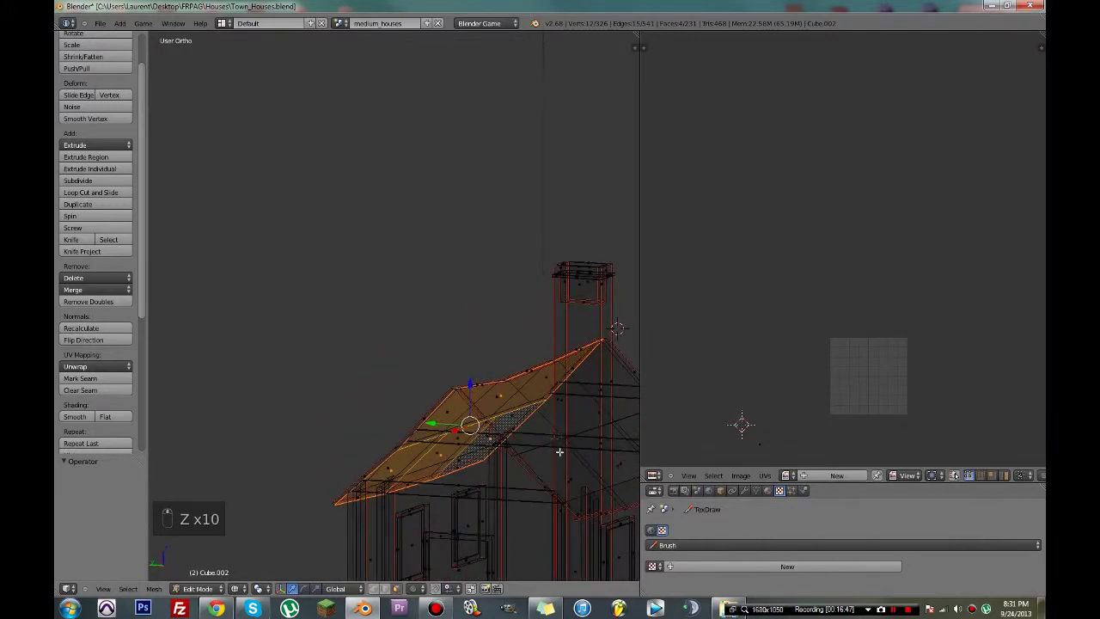
- Add the remaining underside faces of both roof slopes to the selection and unwrap them with the Angle Based method
middle_click_drag(561, 400, 402, 379)
scroll(402, 380, "down", 3)
key("u")
left_click(387, 408)
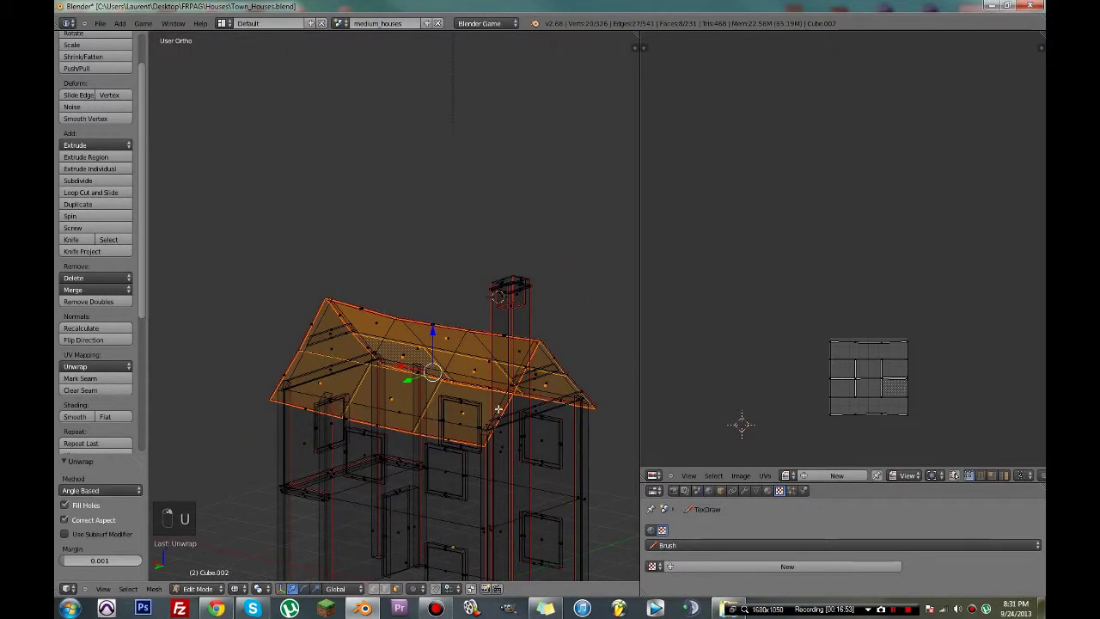
- Select the upper roof underside island in the UV layout with Circle Select and extend the selection to its linked UVs
key("a")
scroll(838, 361, "up", 4)
key("a")
key("c")
scroll(805, 344, "up", 3)
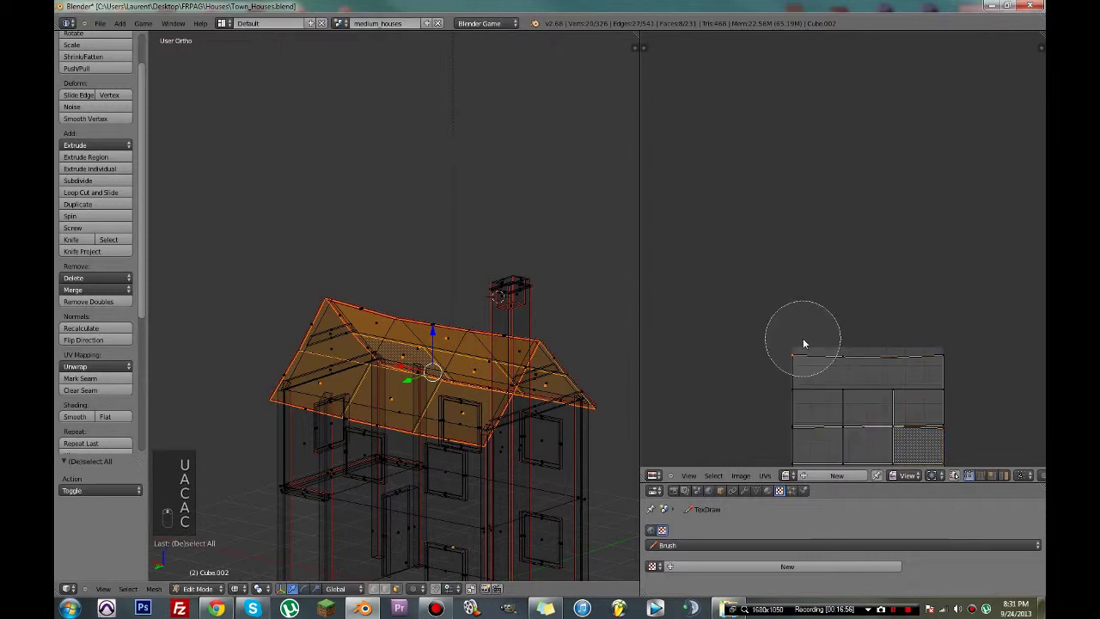
left_click_drag(813, 379, 933, 377)
right_click(952, 375)
middle_click_drag(946, 383, 914, 305)
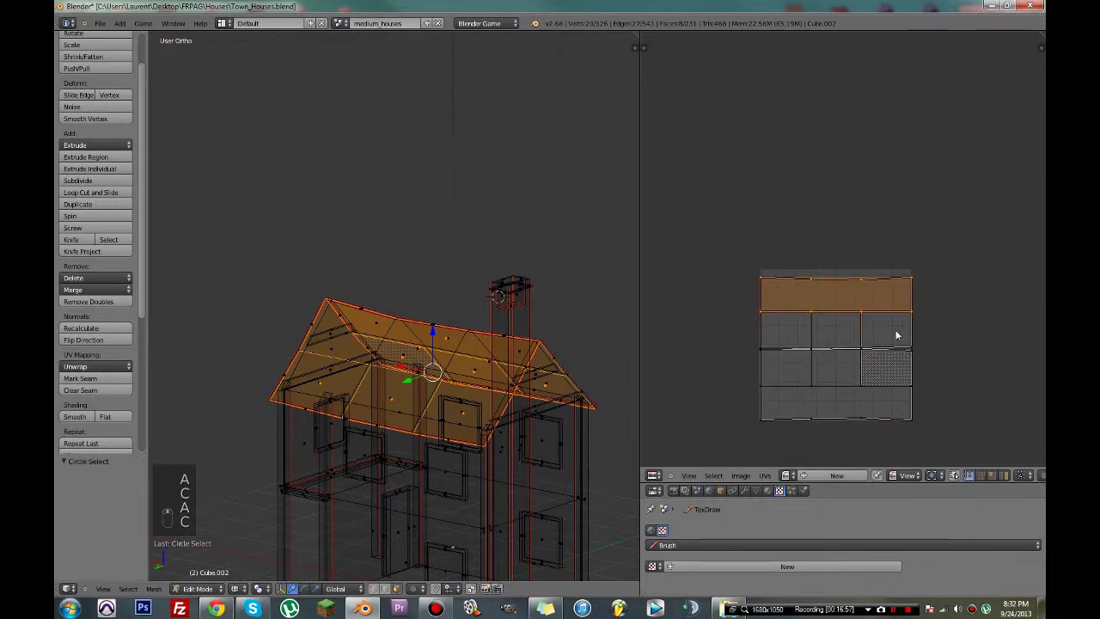
key("s")
key("x")
right_click(896, 330)
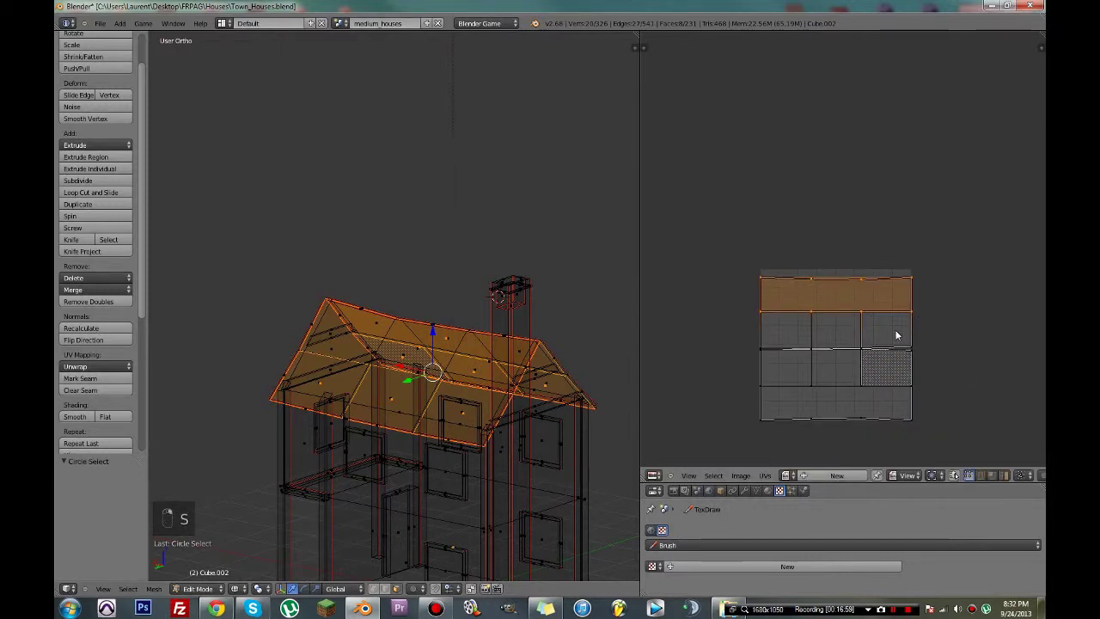
key("ctrl+l")
- Try to mirror the selected underside island along X with a scale of -1
type("sx-1")
key("Return")
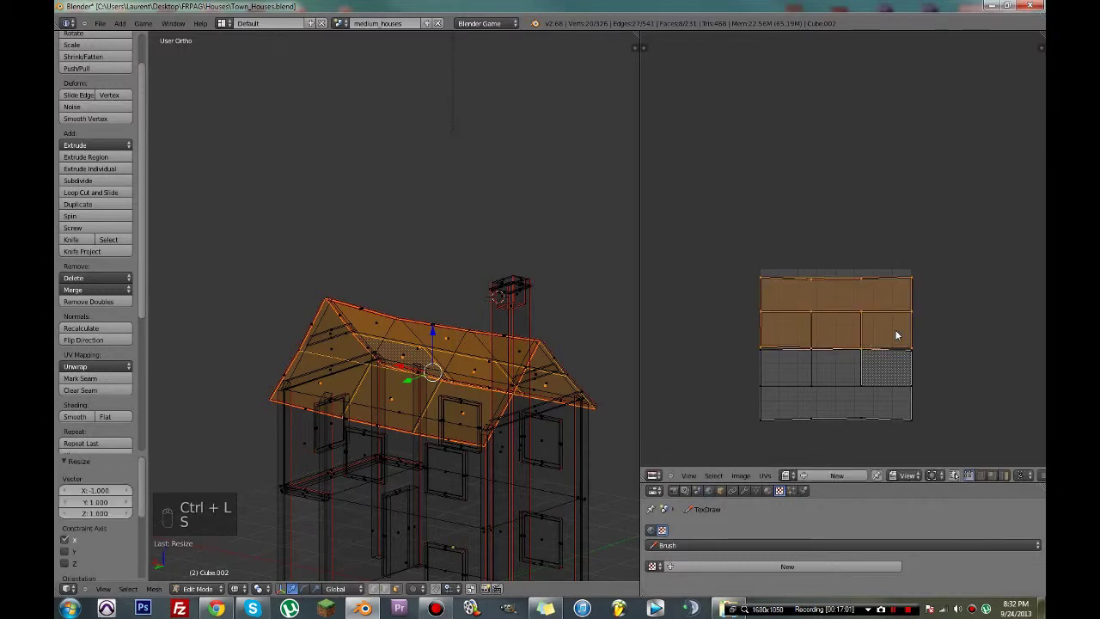
middle_click_drag(894, 329, 878, 284)
key("ctrl+z")
- Mirror the selected underside island along Y with a scale of -1 and move it along Y exactly onto the other underside island
type("s")
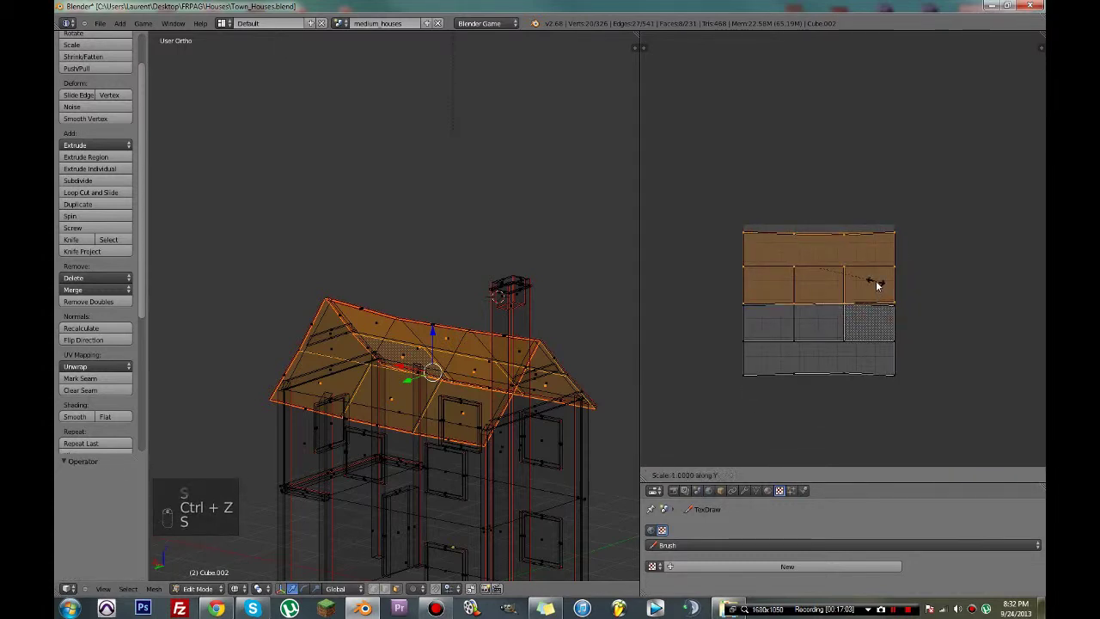
type("y-1")
key("Return")
key("g")
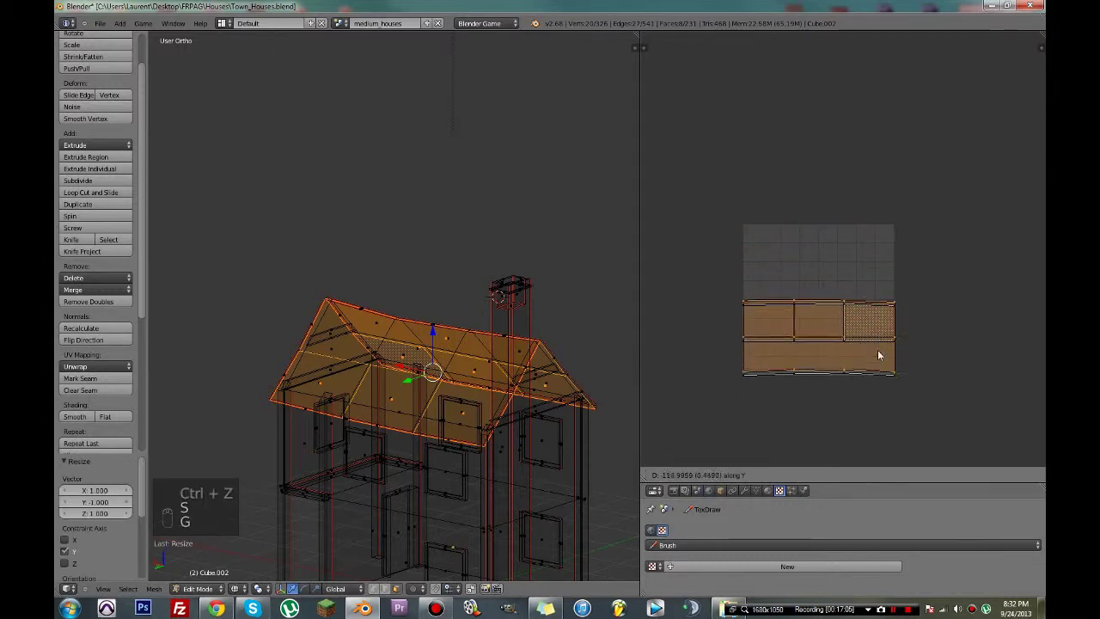
left_click(877, 350)
scroll(878, 350, "up", 5)
key("g")
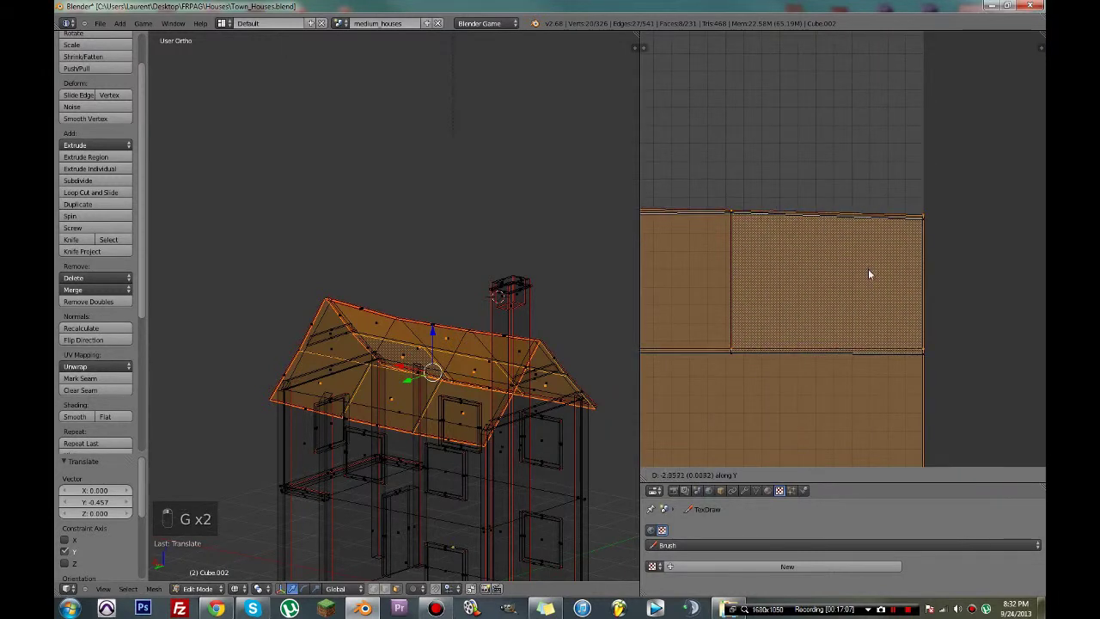
left_click(870, 273)
scroll(869, 273, "down", 6)
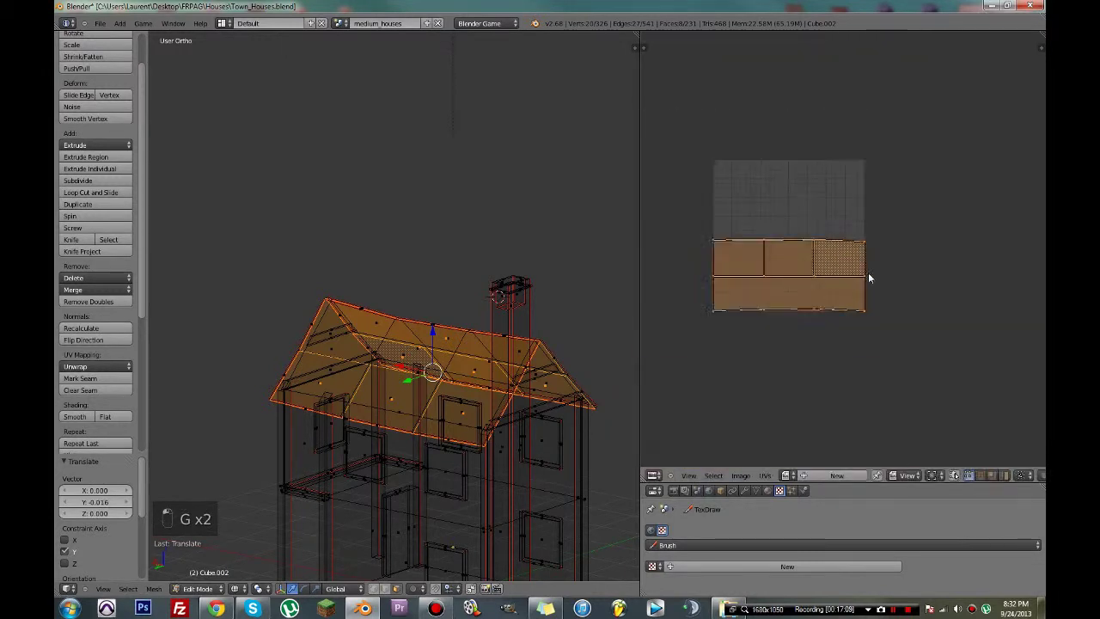
- Circle-select both stacked underside islands and move them off the UV grid by about 1.879 in X and -0.448 in Y
key("a")
key("c")
scroll(733, 285, "down", 3)
left_click_drag(734, 284, 864, 281)
right_click(861, 280)
scroll(838, 283, "down", 3)
scroll(834, 290, "down", 1)
key("g")
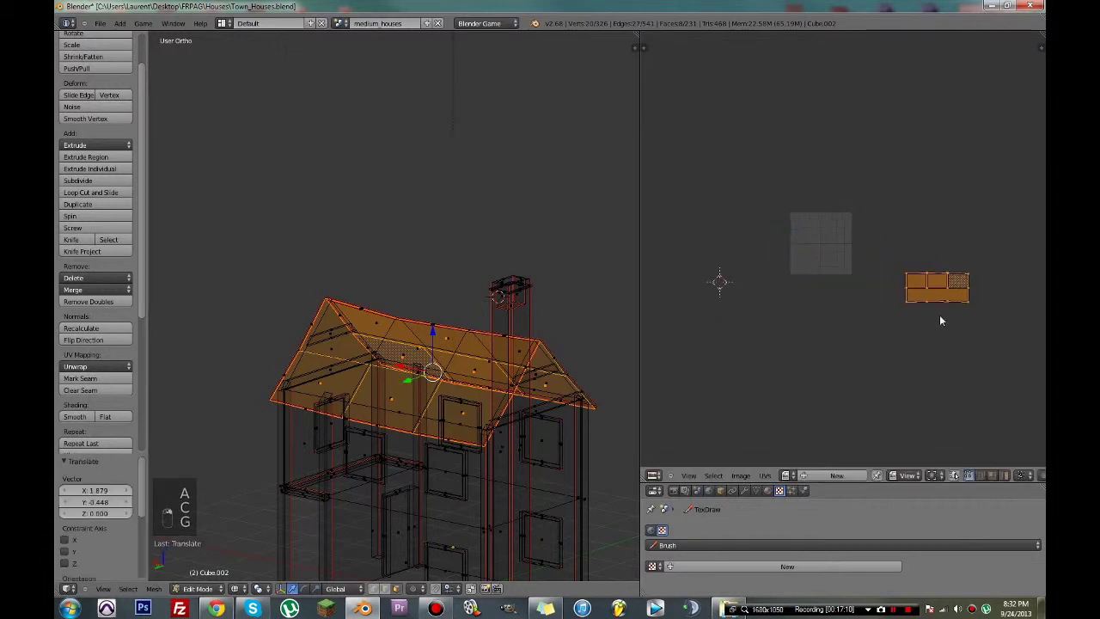
left_click(940, 314)
- Select the entire house mesh so that all of its UV islands are shown in the layout
key("a")
key("a")
key("a")
key("a")
key("a")
key("a")
key("c")
right_click(915, 295)
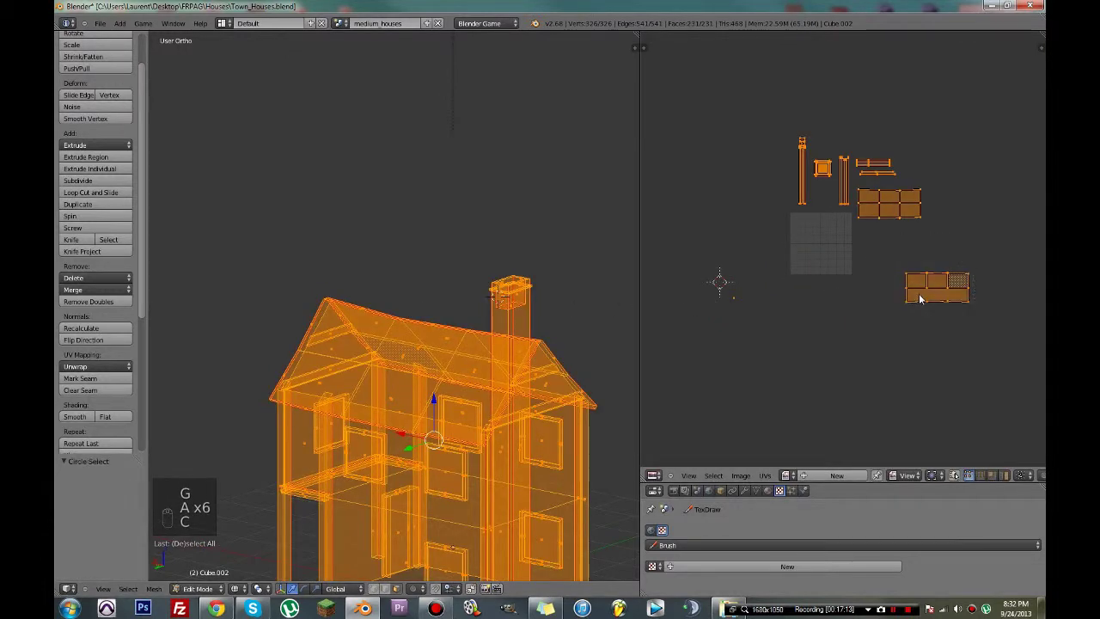
- Circle-select only the stacked underside islands and move them beside the outer roof islands, about 0.308 in X and 1.362 in Y
key("a")
key("c")
left_click_drag(917, 296, 972, 299)
right_click(970, 299)
middle_click_drag(947, 300, 894, 342)
scroll(886, 327, "up", 3)
key("g")
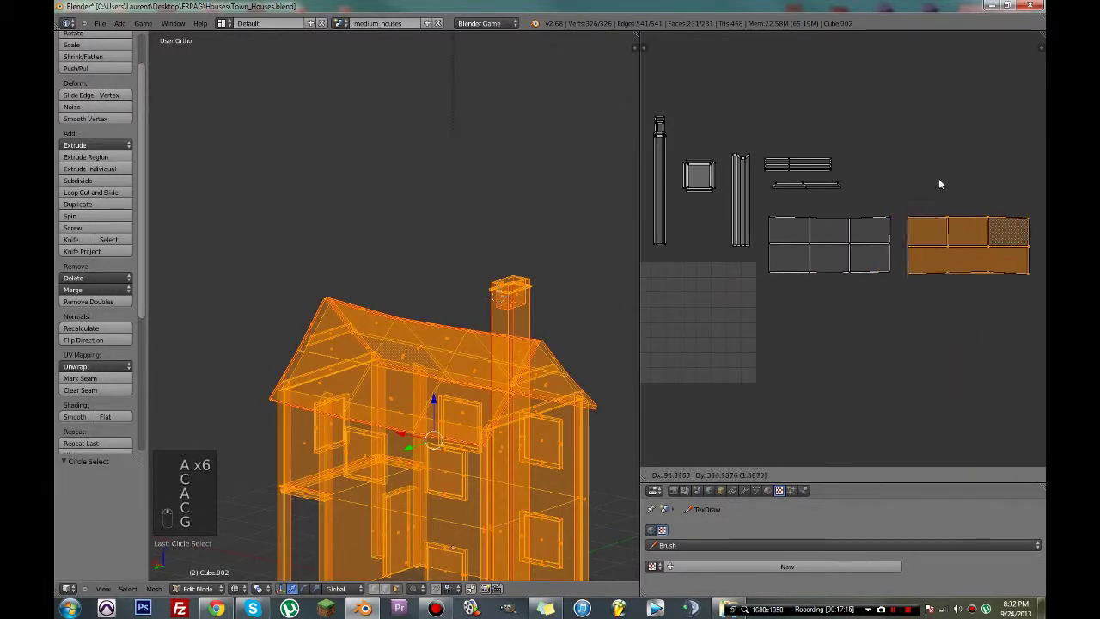
left_click(922, 177)
scroll(875, 241, "up", 1)
scroll(875, 241, "up", 1)
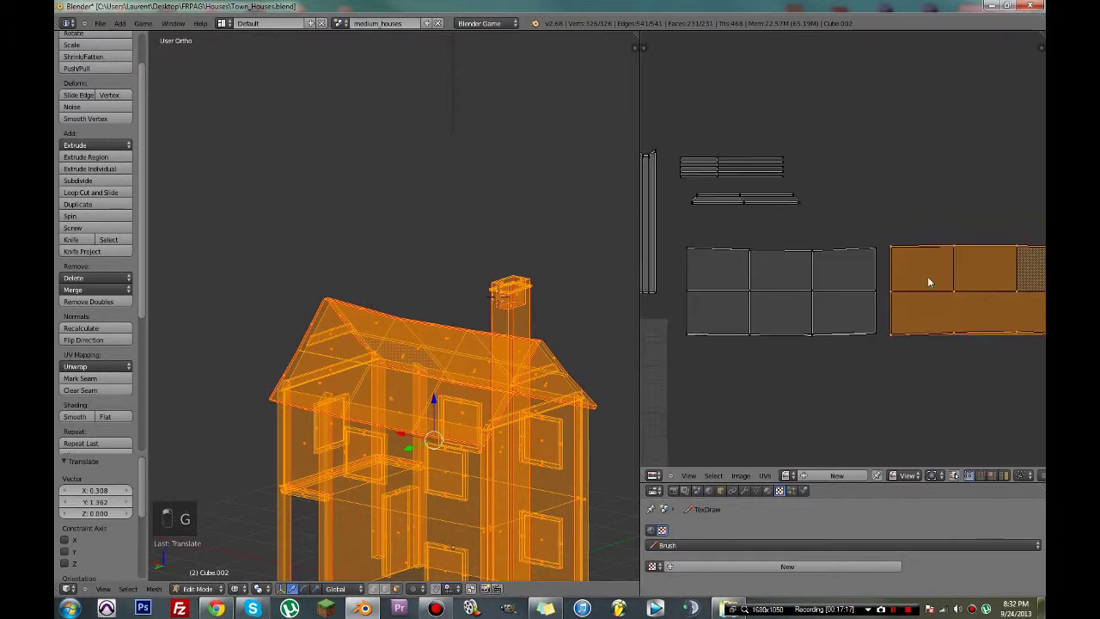
- Mirror the underside stack along Y with a scale of -1 and align its corners over the outer roof islands
key("g")
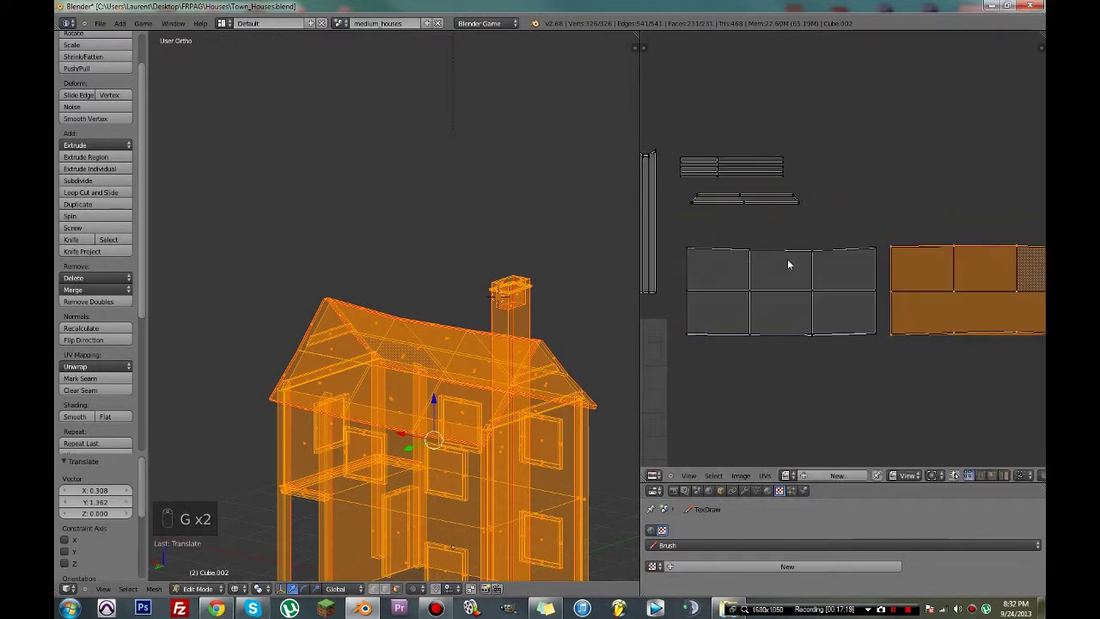
key("s")
key("g")
key("g")
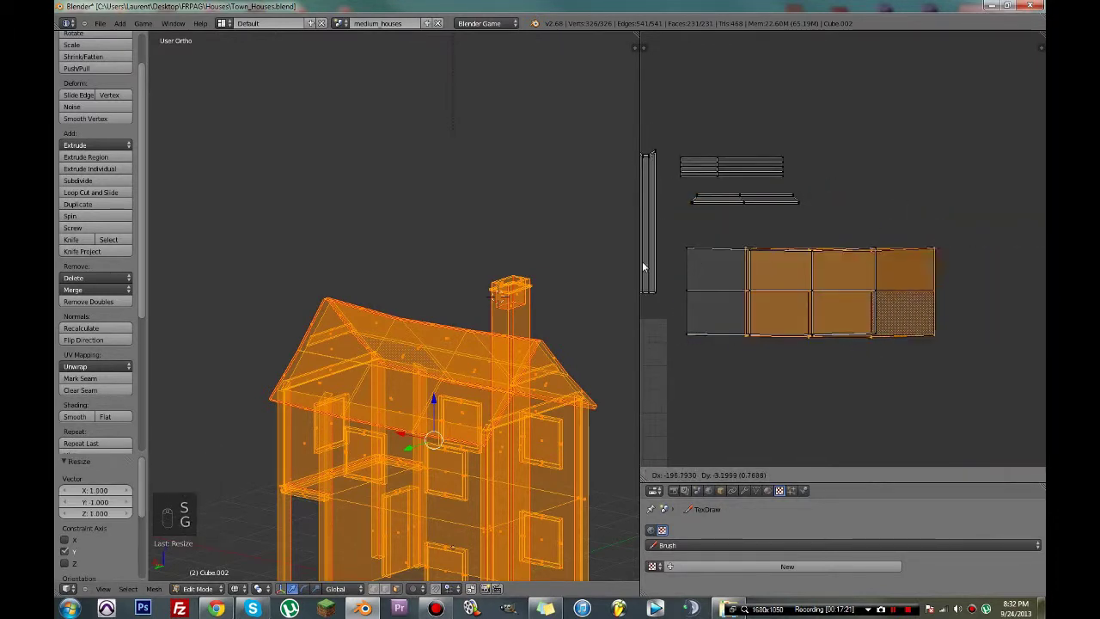
scroll(873, 294, "up", 3)
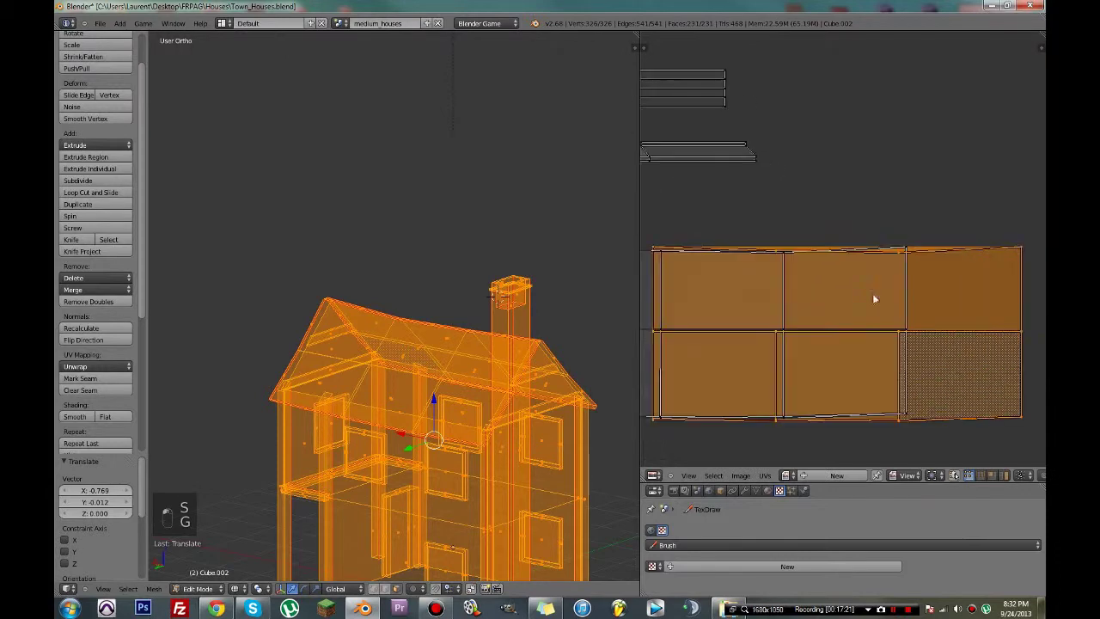
left_click(809, 286)
scroll(942, 285, "up", 4)
key("g")
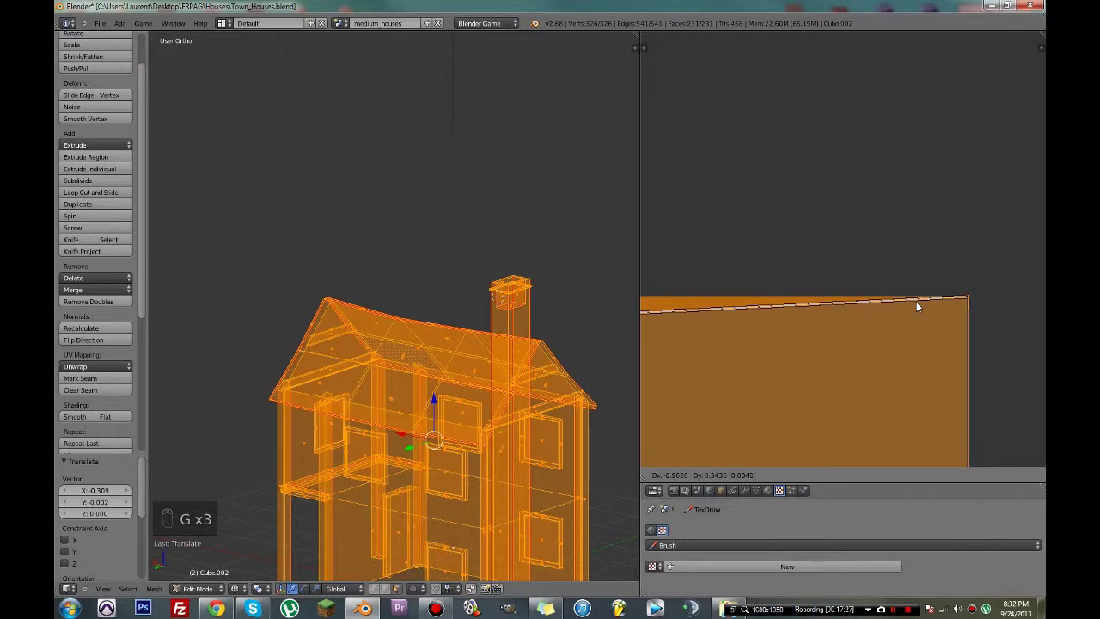
left_click(916, 302)
- Select the combined roof stack with all linked UVs, shift it slightly upward, save the file, and clear the UV selection
key("c")
scroll(961, 302, "down", 5)
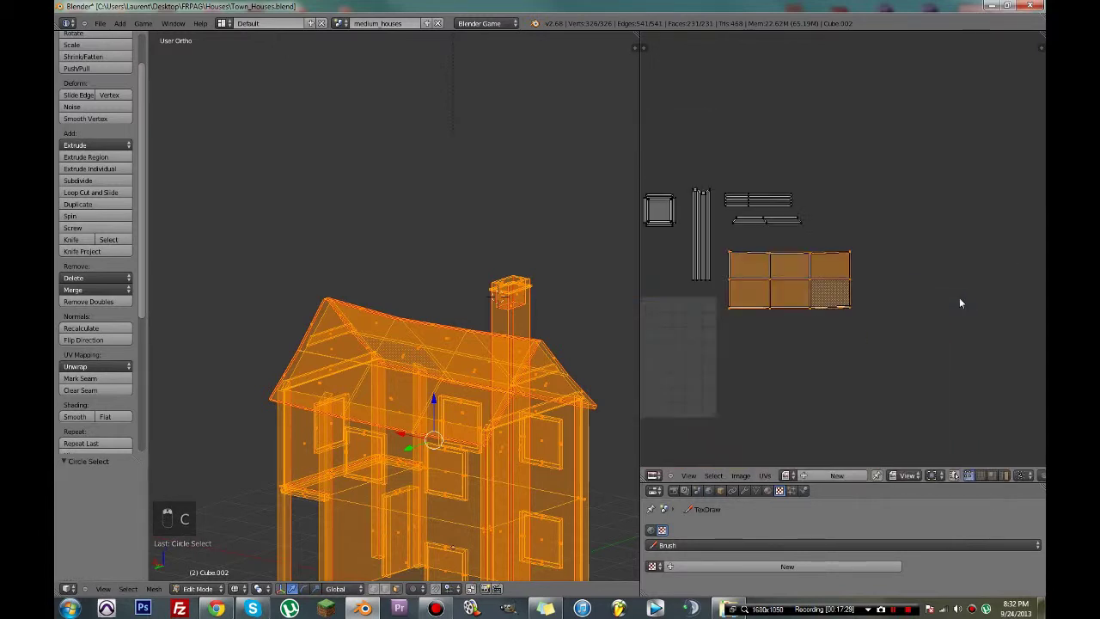
key("ctrl+l")
key("g")
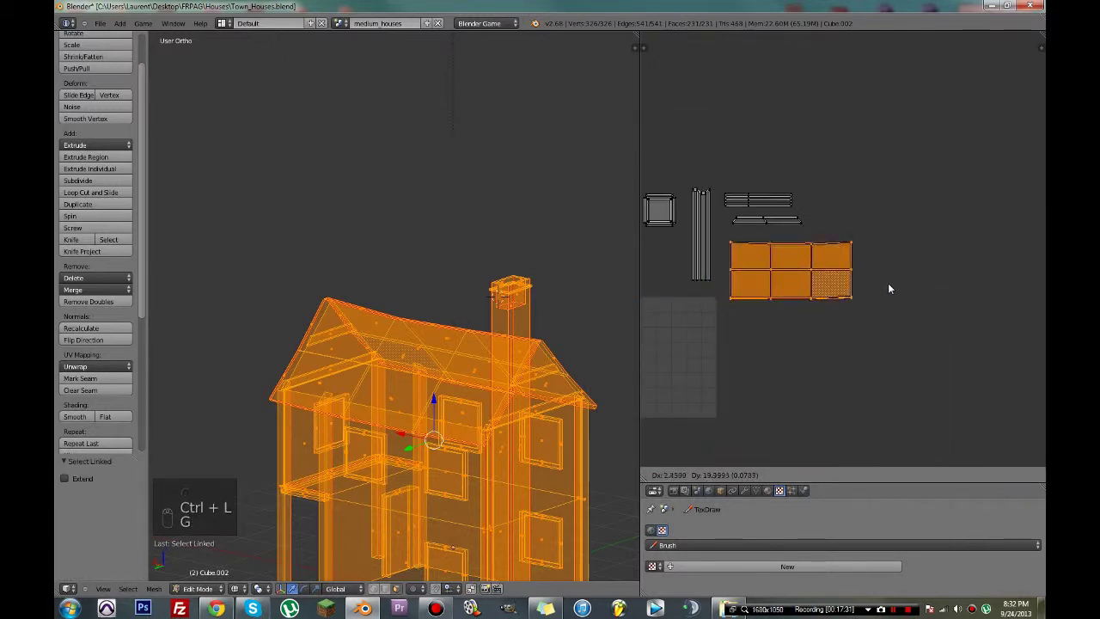
left_click(888, 283)
key("ctrl+s")
scroll(887, 284, "down", 4)
key("a")
- In solid shading, select the three thin edge faces along the roof's eave and unwrap them
mouse_move(601, 361)
middle_mouse_down()
mouse_move(435, 396)
mouse_move(410, 376)
mouse_move(529, 337)
middle_mouse_up()
key("z")
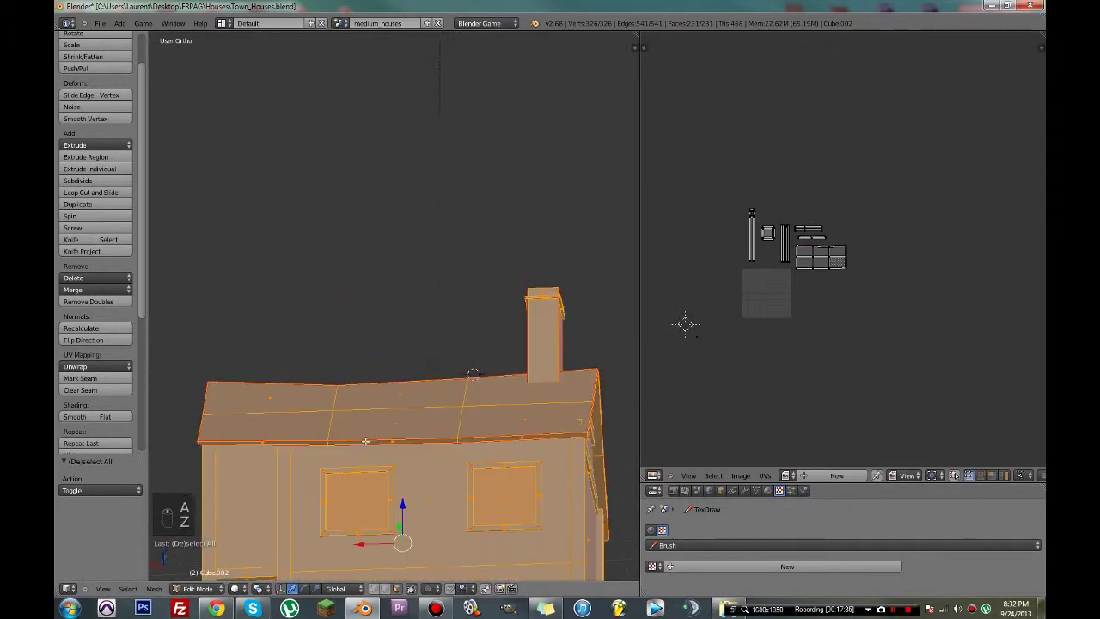
right_click(320, 441, "alt")
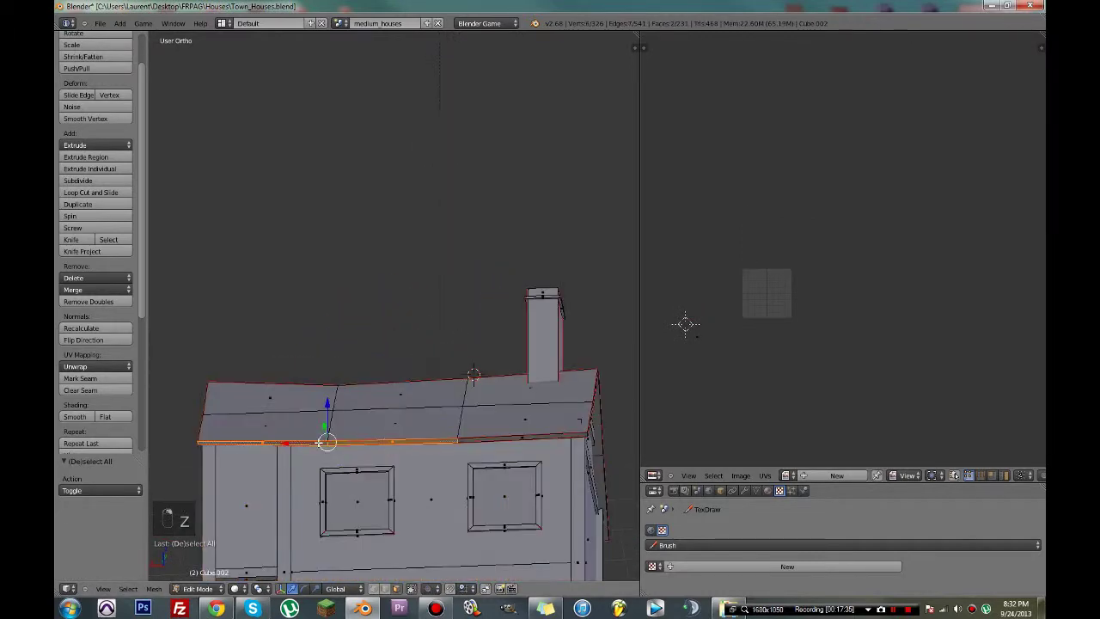
right_click(510, 438, "alt+shift")
middle_click_drag(510, 438, 462, 471)
key("u")
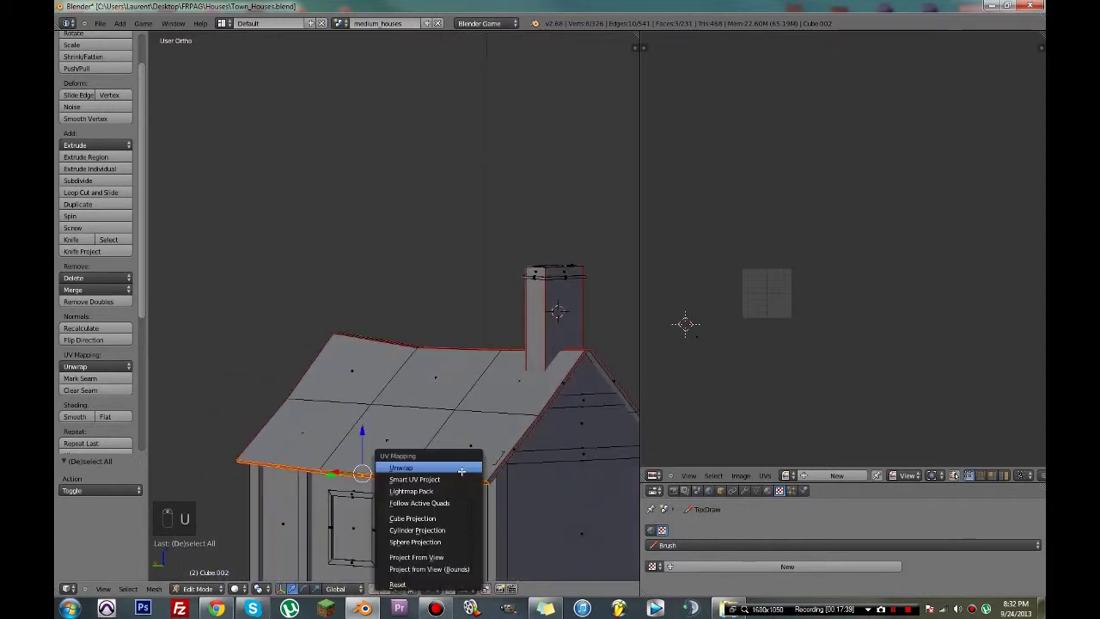
left_click(462, 471)
- Flatten the upper edge of the unwrapped eave strip with a Y scale of 0 and raise it 0.017 along Y
key("a")
scroll(769, 362, "up", 3)
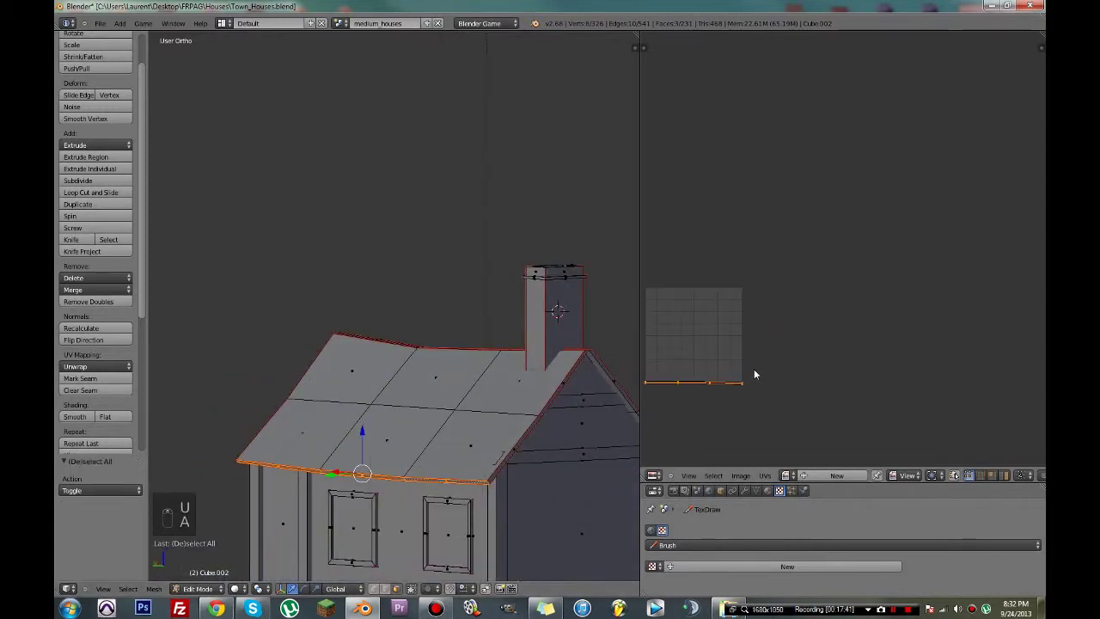
scroll(754, 375, "up", 4)
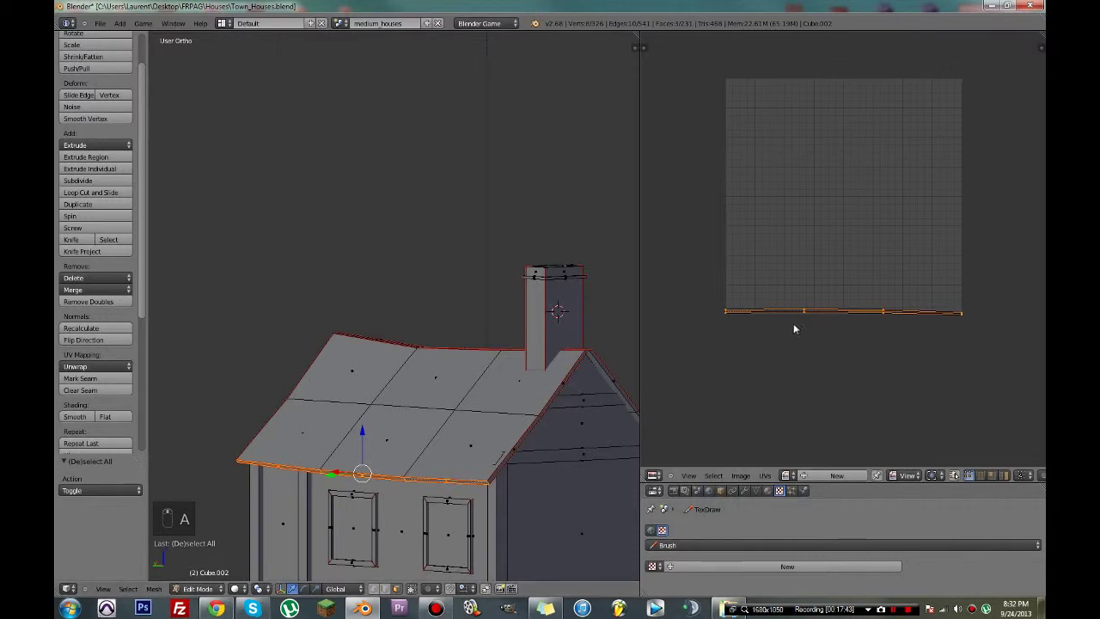
key("s")
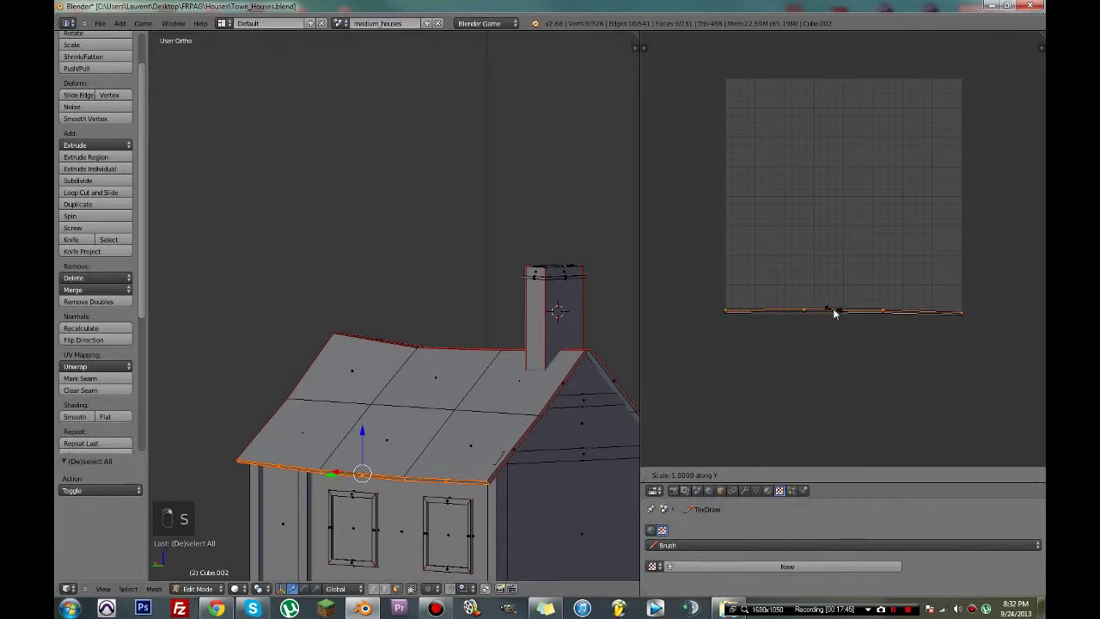
key("0")
key("Return")
key("g")
key("y")
left_click(823, 292)
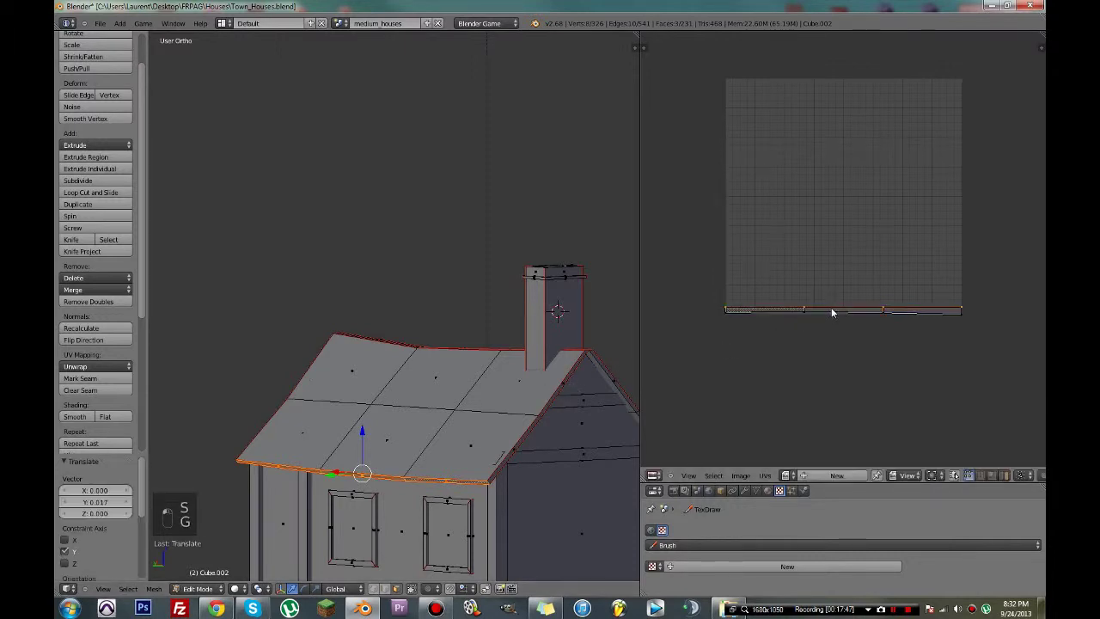
- Flatten the lower edge of the eave strip with a Y scale of 0 and reposition it along Y
right_click(831, 311, "alt")
key("s")
key("y")
key("0")
key("Return")
key("g")
key("y")
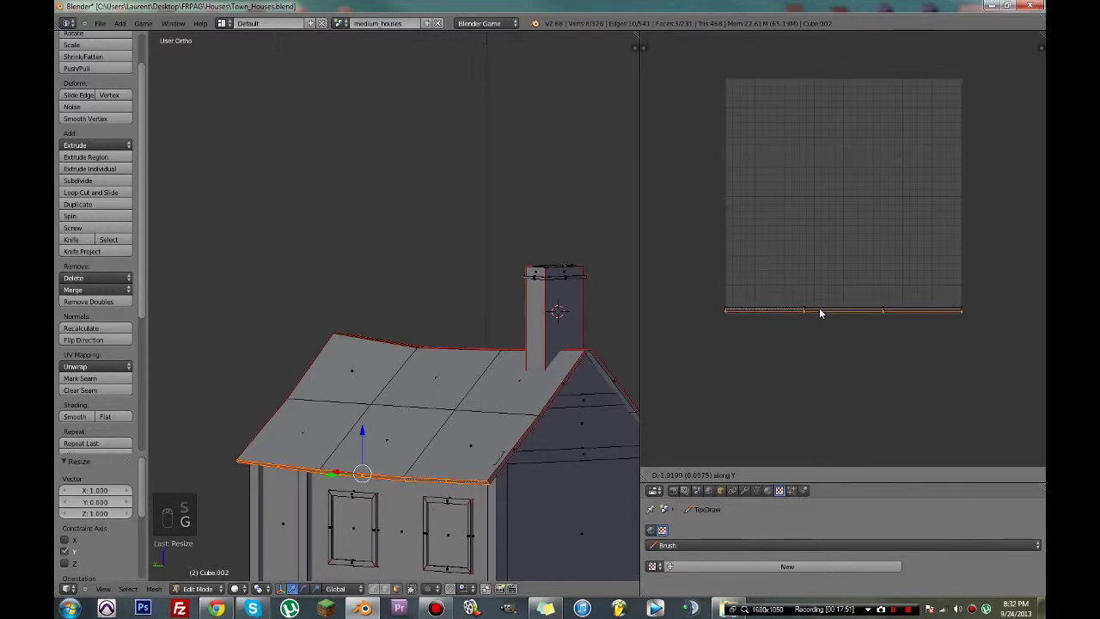
left_click(820, 312)
- Circle-select the whole flattened eave strip and move it below the UV grid, about -0.161 in Y
key("c")
left_click_drag(745, 310, 965, 314)
right_click(967, 316)
scroll(967, 317, "down", 4)
key("g")
left_click(886, 338)
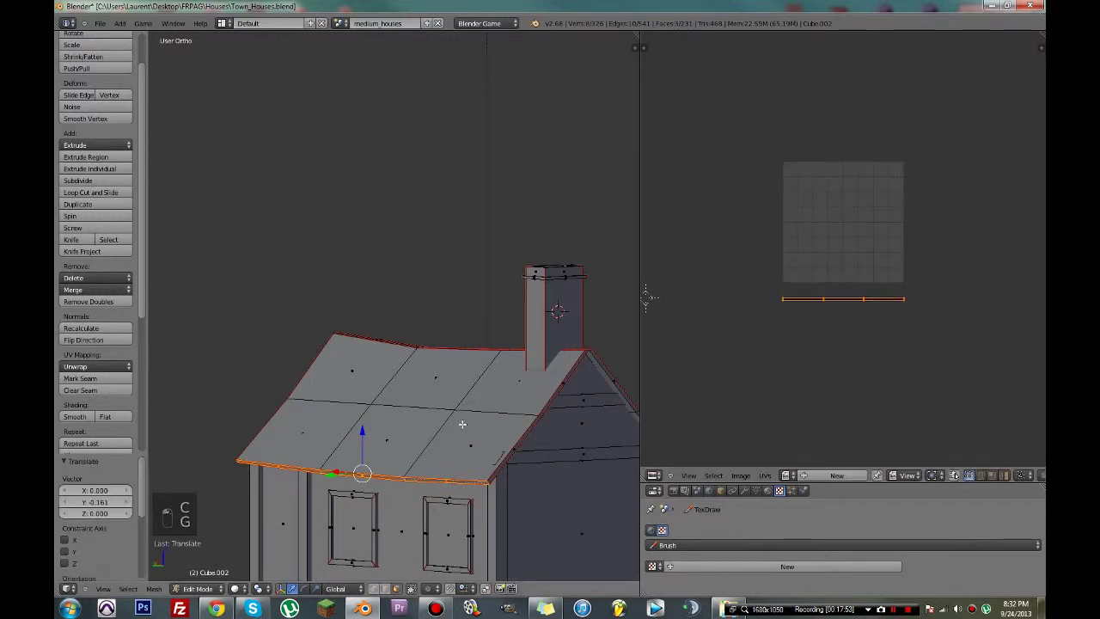
- Select the three thin edge faces along the eave on the chimney's opposite roof side and unwrap them with Angle Based
middle_click_drag(462, 423, 315, 435)
middle_click_drag(412, 424, 401, 390)
scroll(401, 390, "up", 2)
right_click(394, 448, "alt")
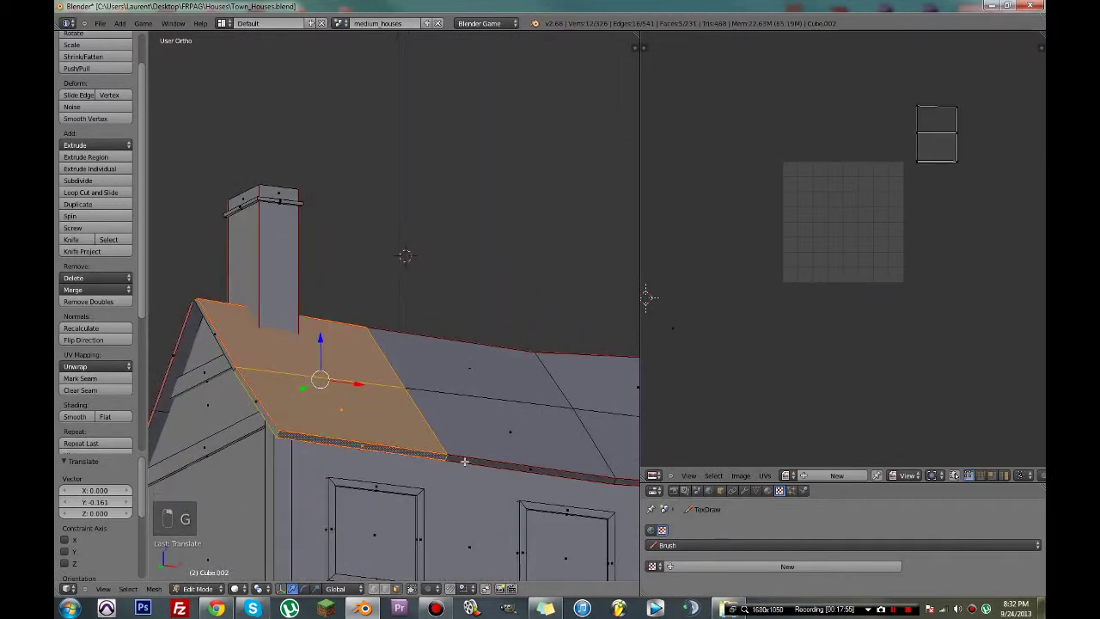
right_click(429, 456)
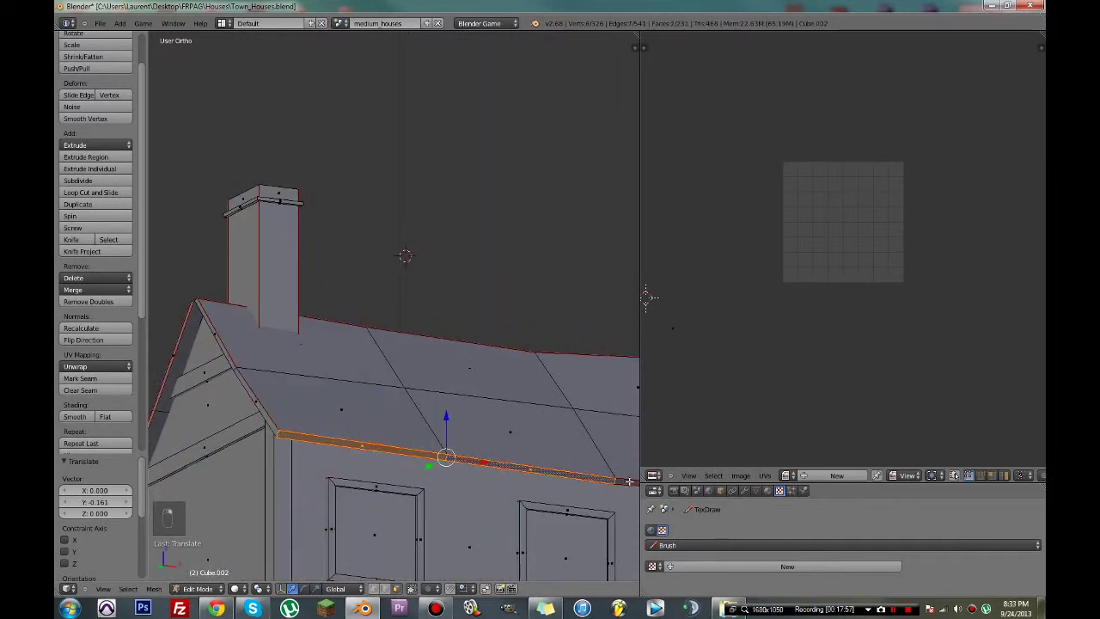
key("u")
left_click(478, 402)
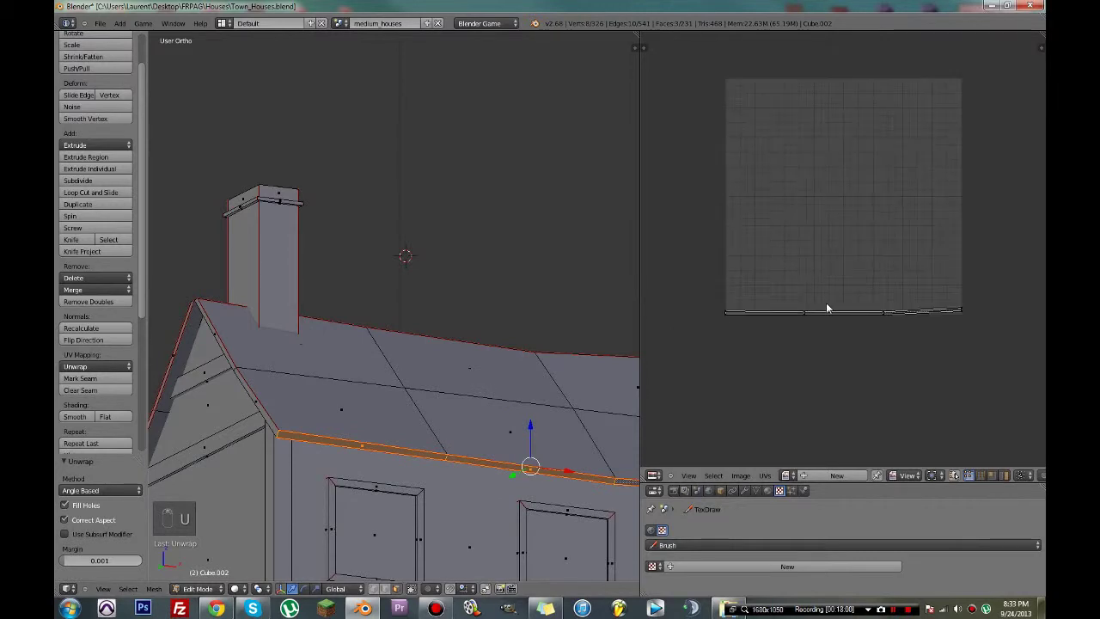
- Straighten the long edges of the newly unwrapped eave strip using Straighten Y and Align Auto
key("w")
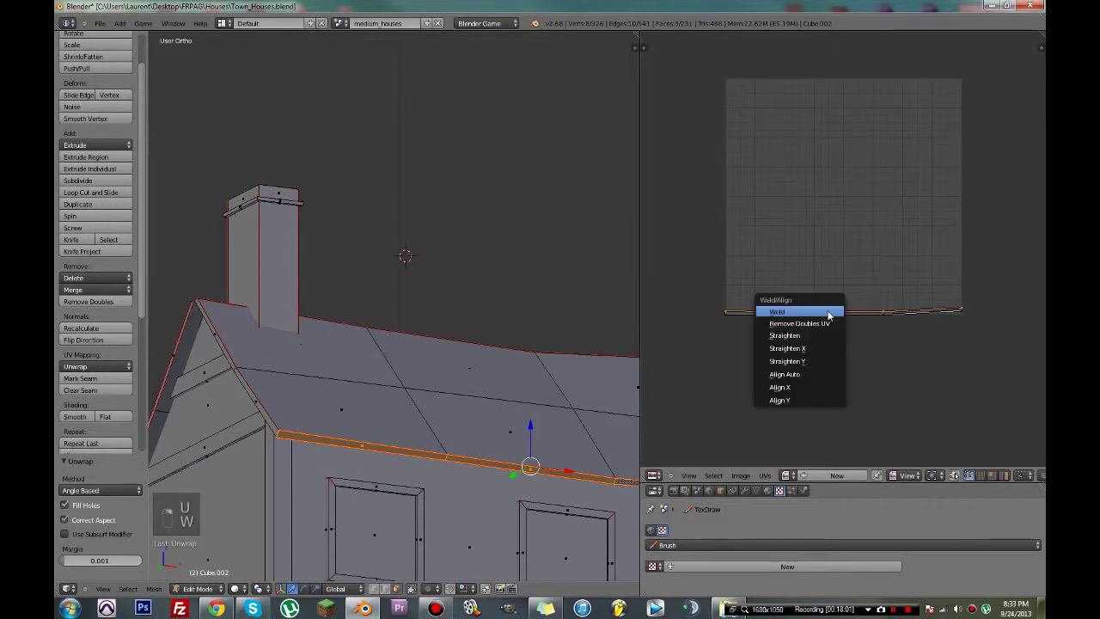
left_click(804, 362)
key("w")
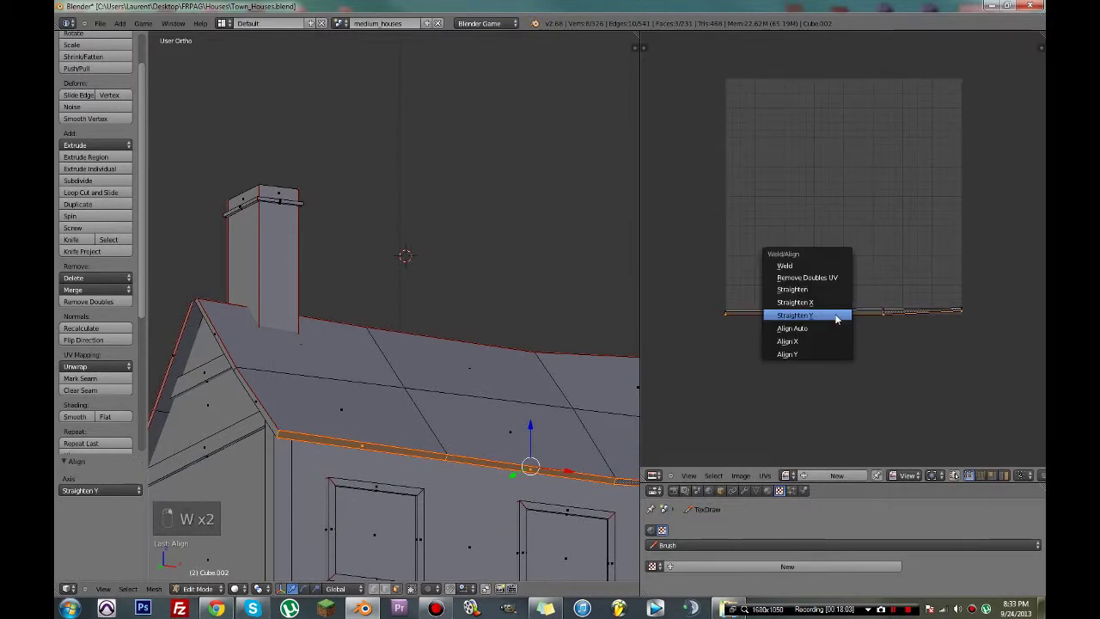
left_click(827, 319)
key("w")
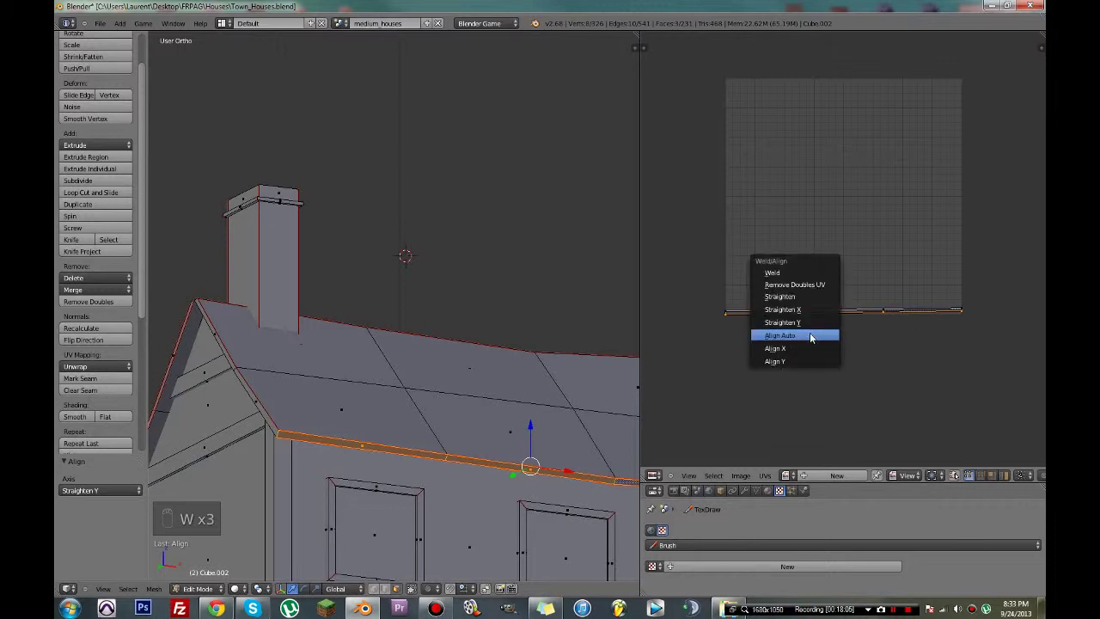
left_click(811, 336)
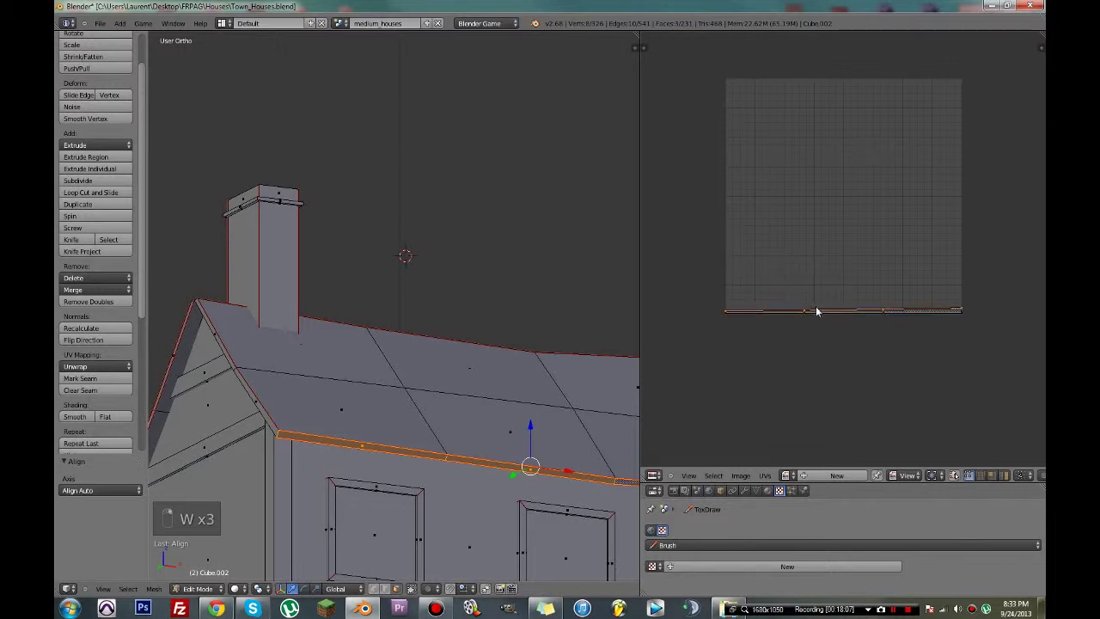
key("w")
left_click(816, 306)
- Save the file and circle-select the entire straightened eave strip in the UV layout
key("ctrl+s")
key("c")
left_click_drag(745, 325, 948, 320)
right_click(948, 320)
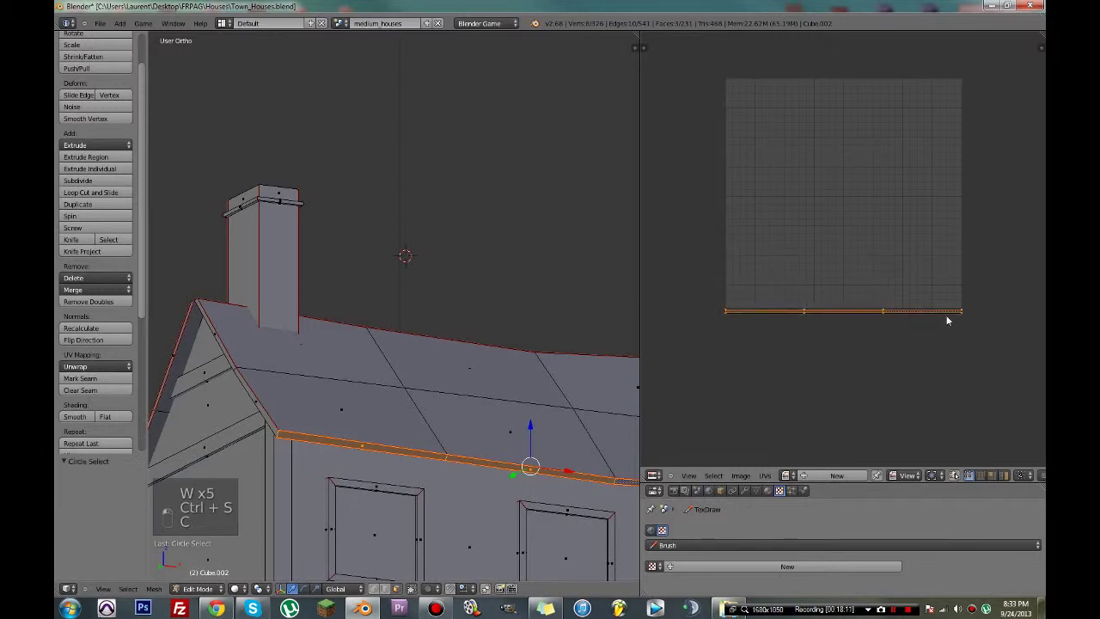
- Move the straightened eave strip slightly up inside the UV grid and select the whole mesh so all its UV islands are shown
key("g")
left_click(946, 300)
key("a")
key("a")
key("a")
key("a")
key("a")
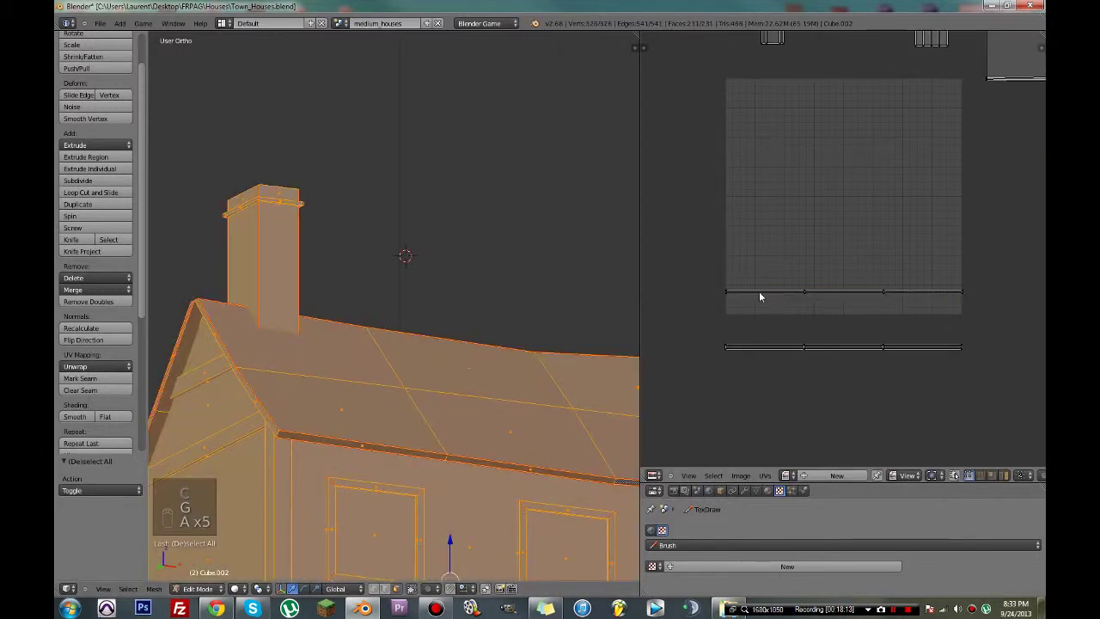
- Circle-select the eave strip inside the grid and stack it precisely over the matching strip below the grid
key("c")
left_click_drag(754, 291, 940, 281)
right_click(941, 282)
key("g")
right_click(940, 292)
key("c")
middle_click(730, 390)
right_click(723, 388)
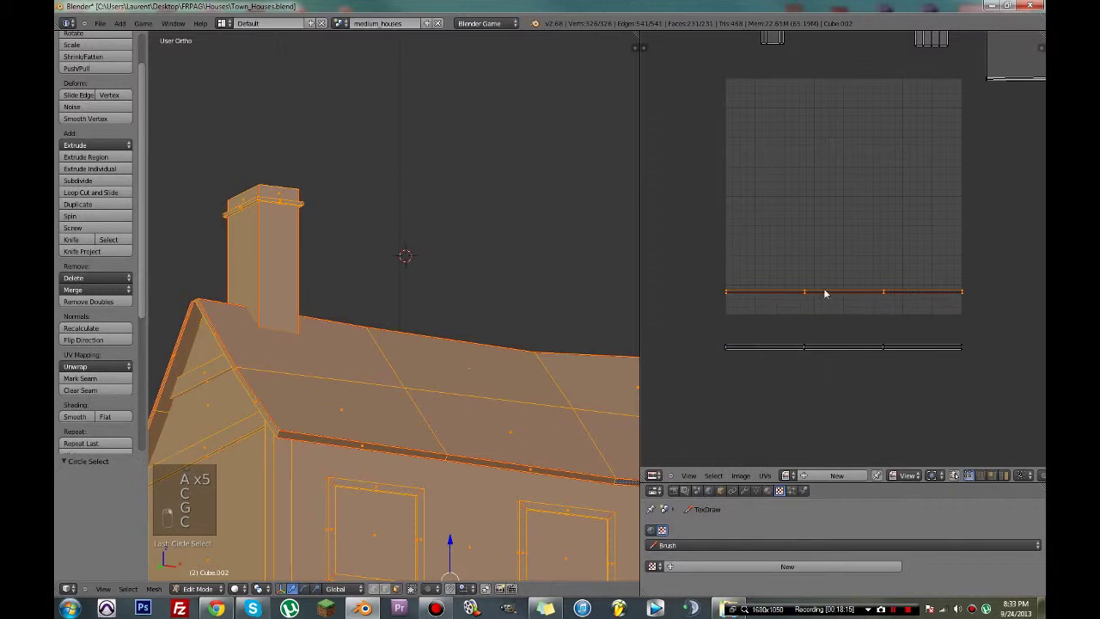
key("g")
left_click(850, 336)
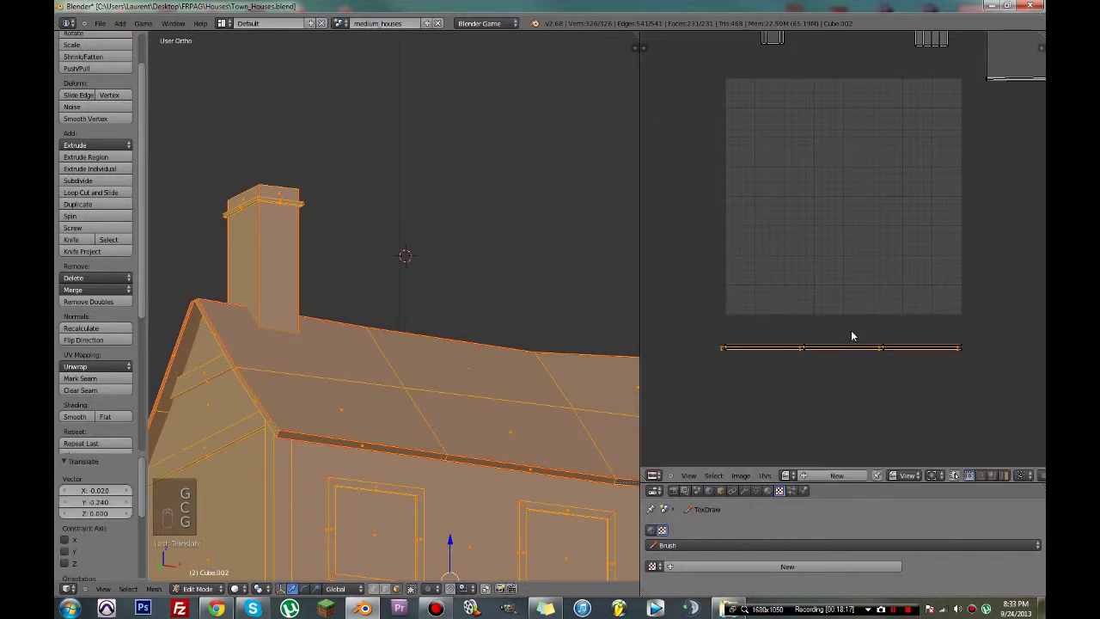
key("g")
left_click(855, 335)
- Circle-select both stacked eave strips and move them up among the other UV islands, about 0.269 in X and 1.514 in Y
key("c")
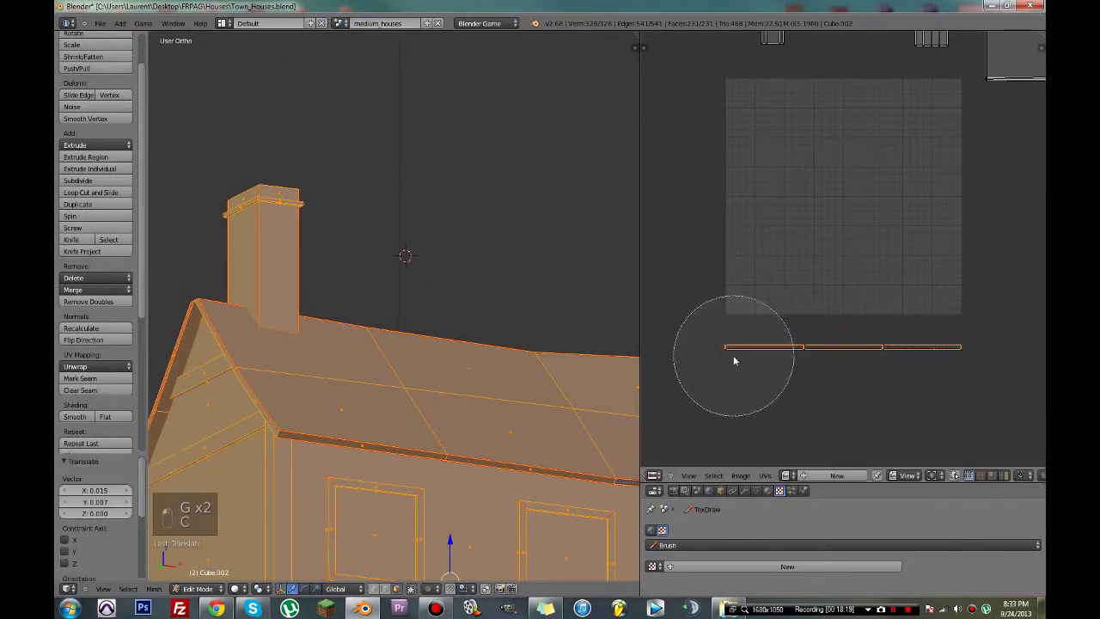
left_click_drag(731, 359, 963, 358)
right_click(980, 361)
scroll(933, 344, "down", 4)
middle_click_drag(886, 327, 859, 430)
key("g")
left_click(896, 248)
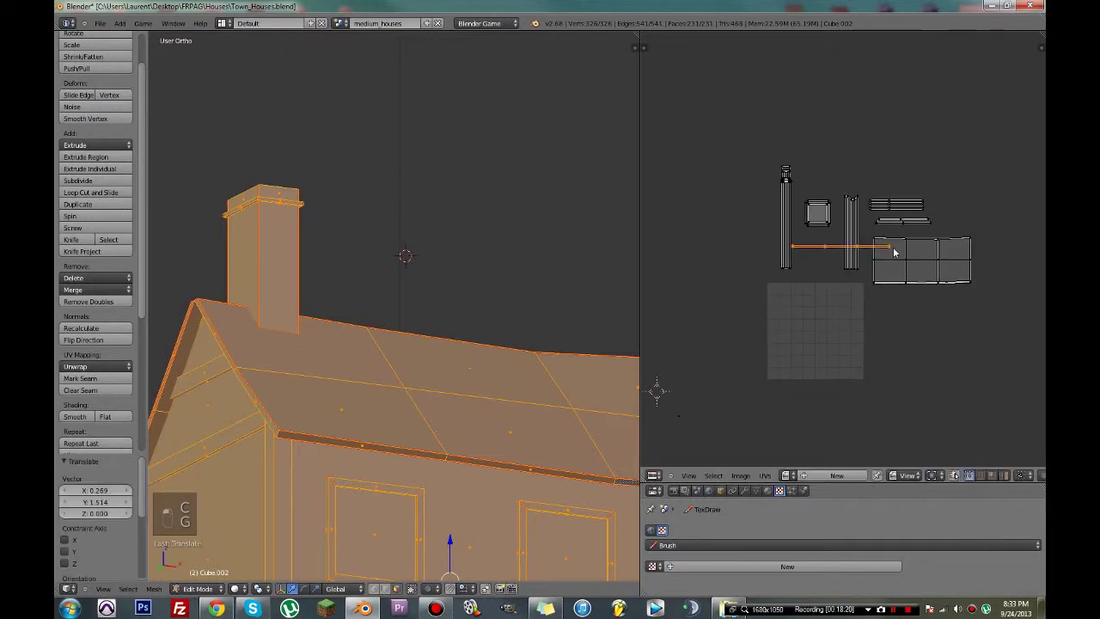
- Rotate the stacked eave strips 90° and move them beside the group of vertical strips, about 0.267 in Y
type("r90")
key("Return")
scroll(894, 249, "up", 4)
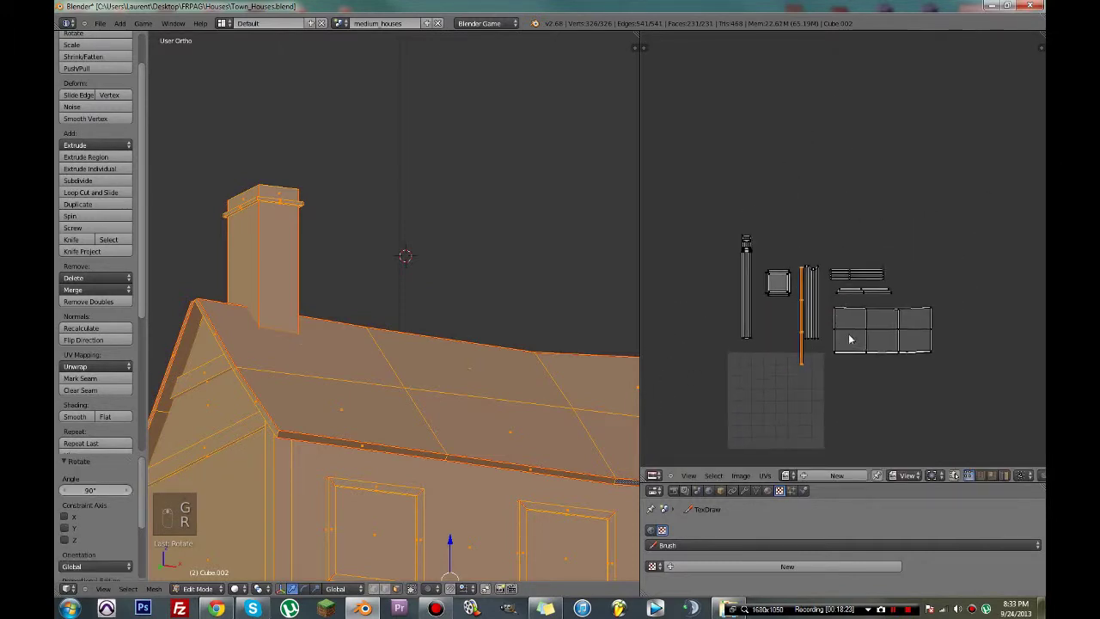
key("g")
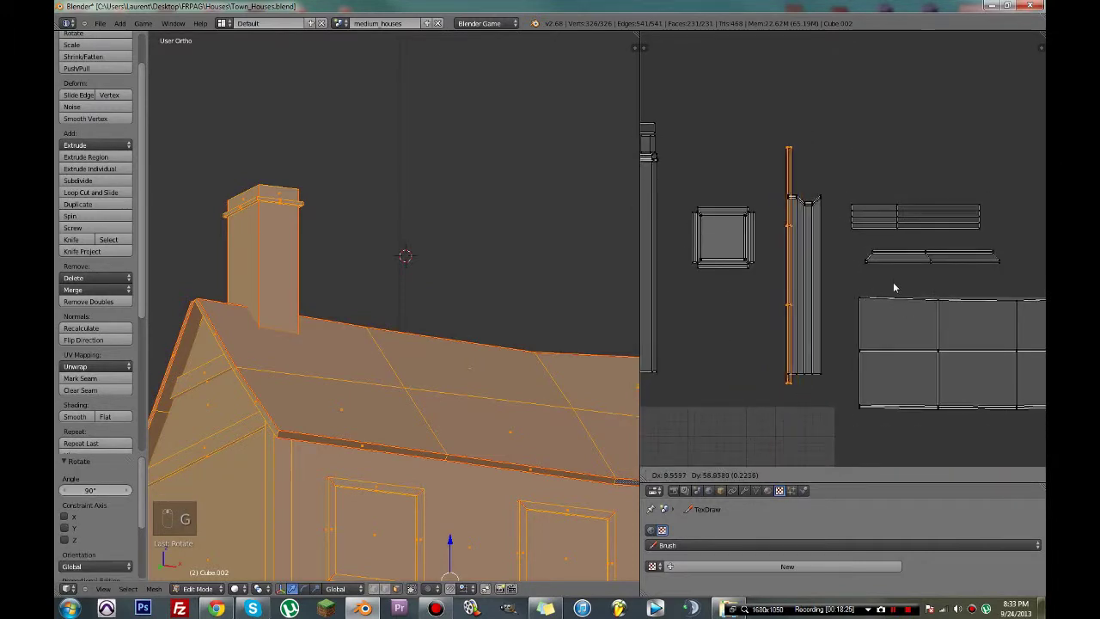
left_click(885, 279)
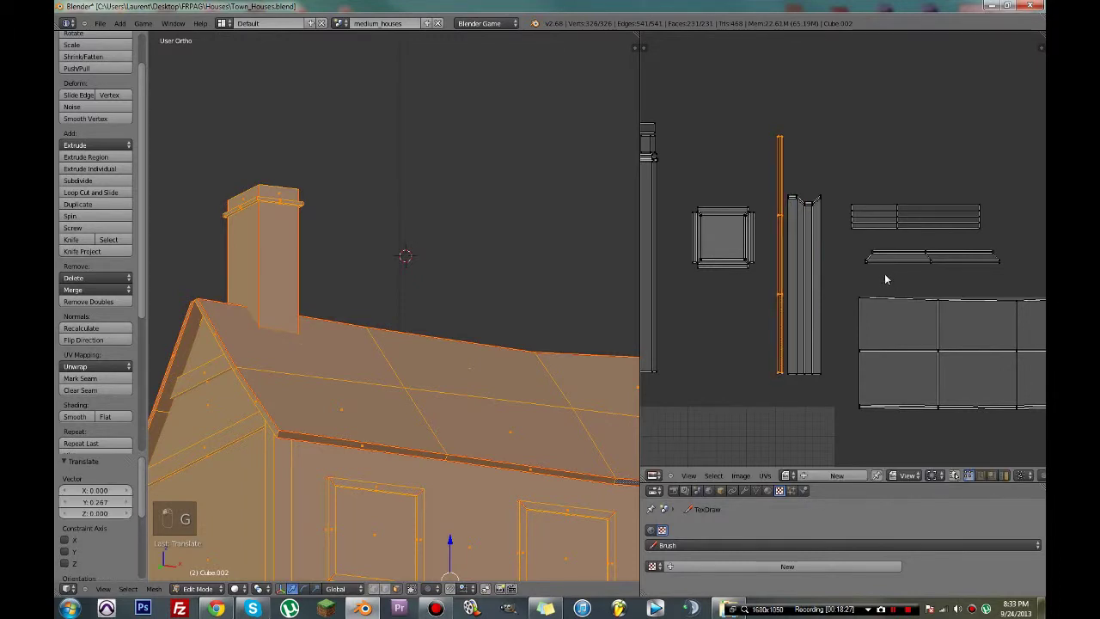
- Save the file, select all the thin faces along the roof ridge and unwrap them with Angle Based
key("ctrl+s")
scroll(870, 294, "down", 3)
middle_click_drag(585, 404, 413, 471)
right_click(412, 464)
right_click(529, 376, "shift")
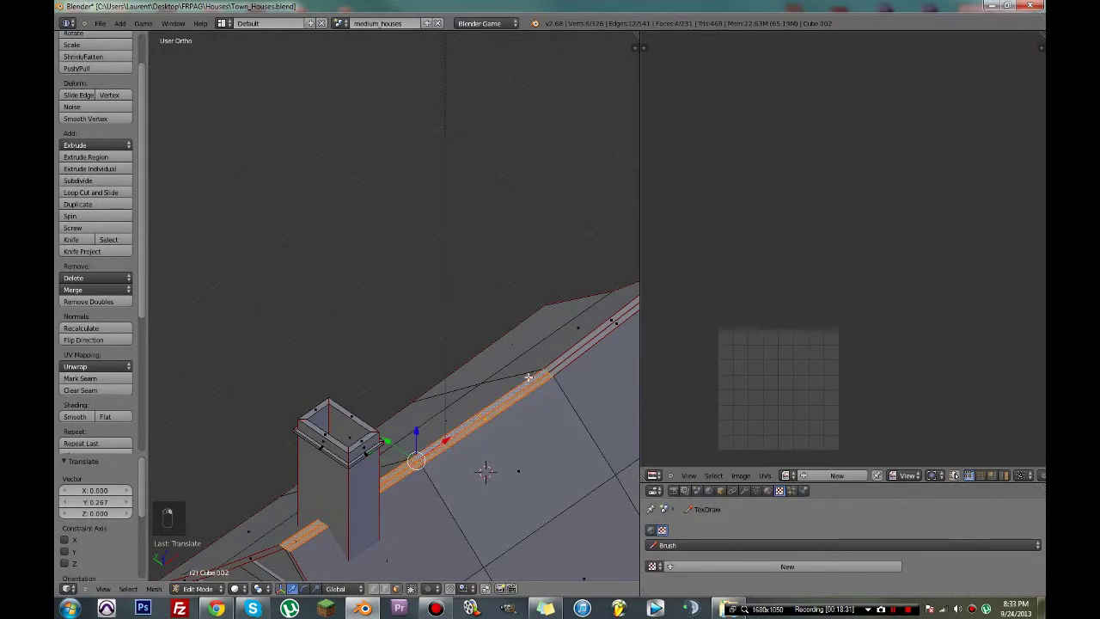
key("u")
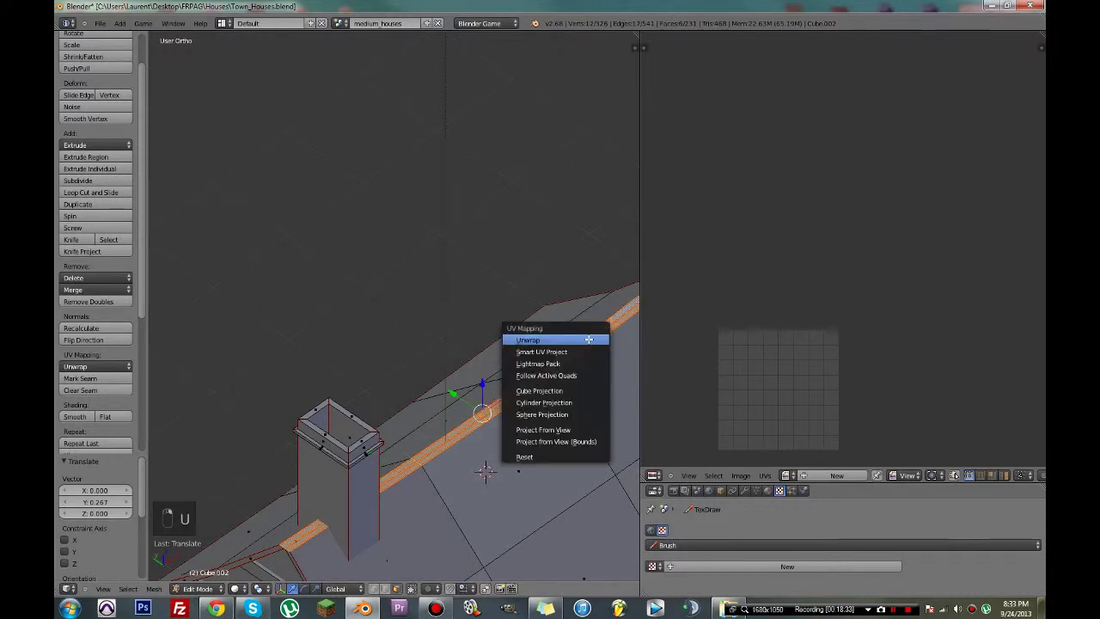
left_click(589, 338)
scroll(739, 370, "up", 4)
scroll(774, 348, "up", 2)
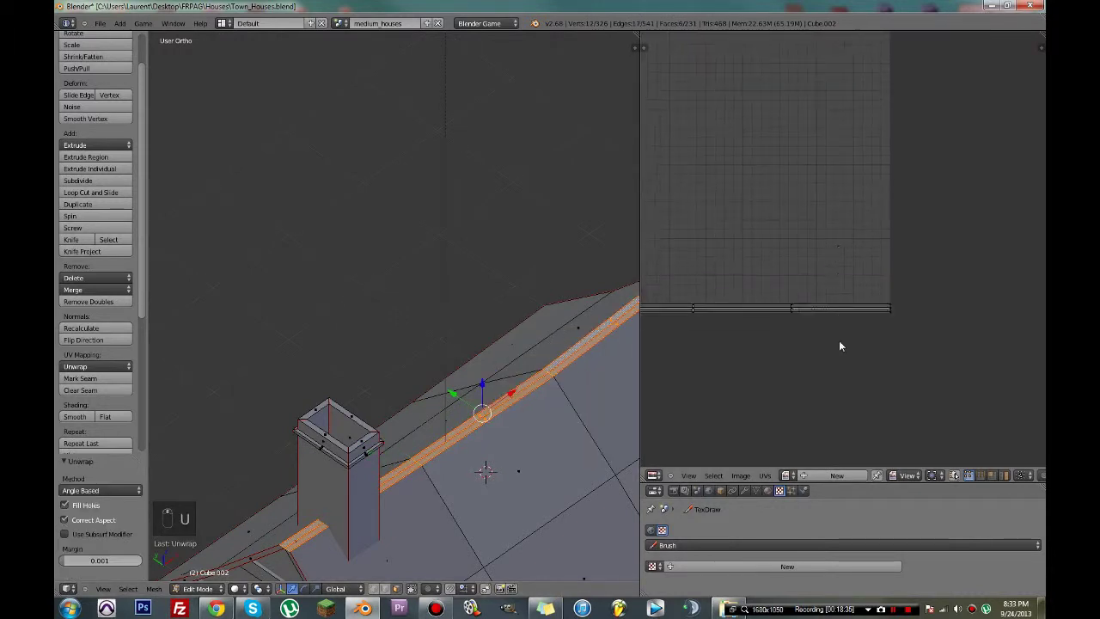
key("ctrl+l")
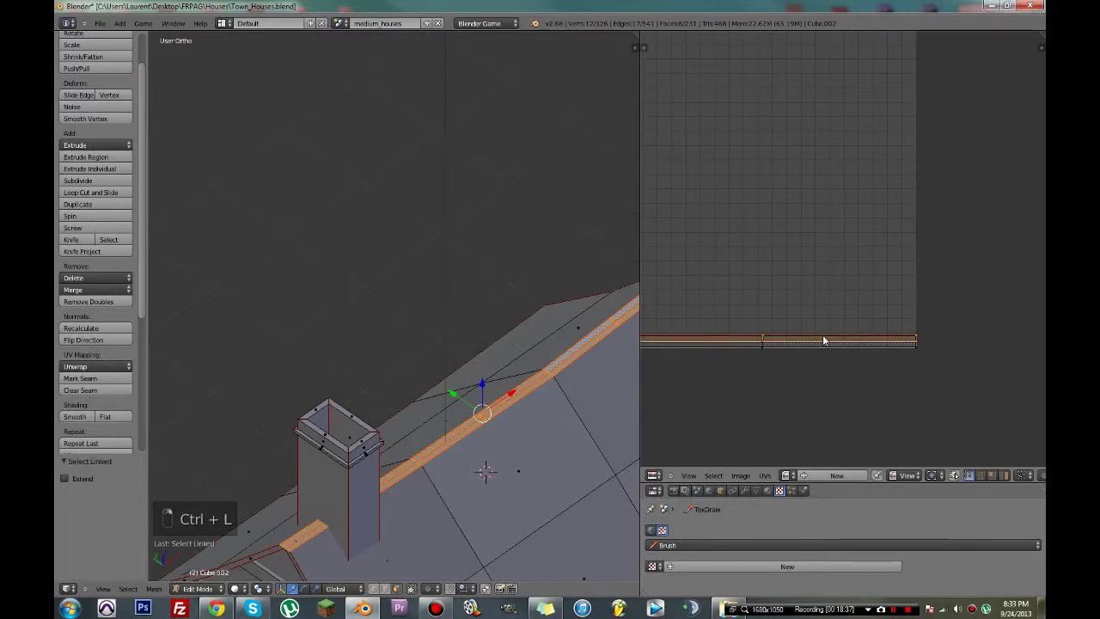
scroll(823, 334, "up", 2)
middle_click_drag(812, 323, 690, 239)
scroll(690, 239, "up", 2)
key("g")
key("y")
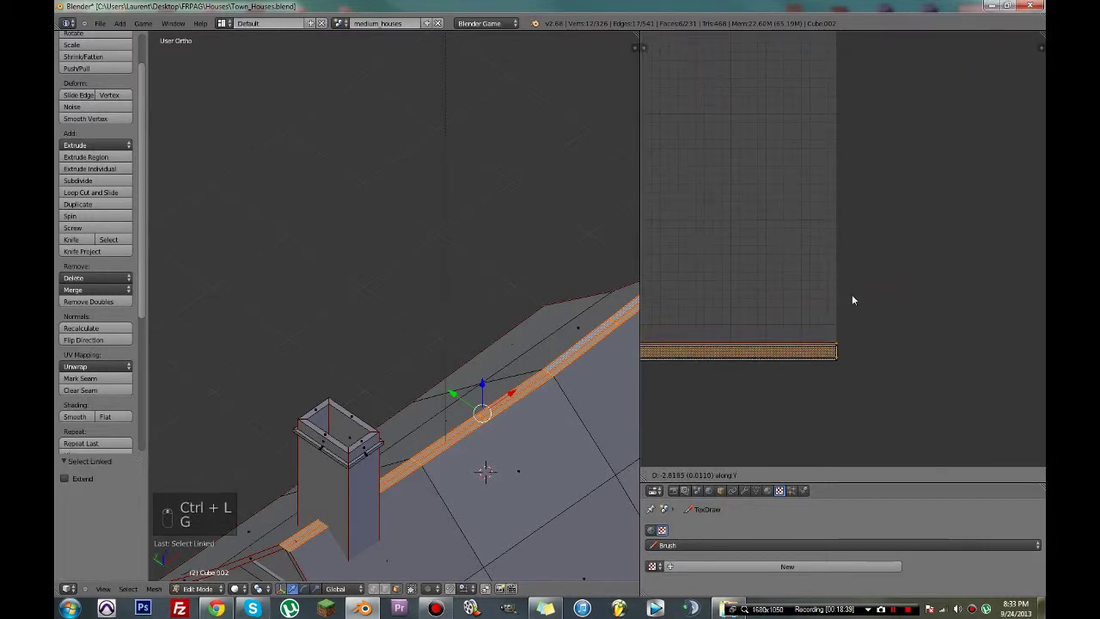
left_click(852, 296)
scroll(852, 296, "down", 7)
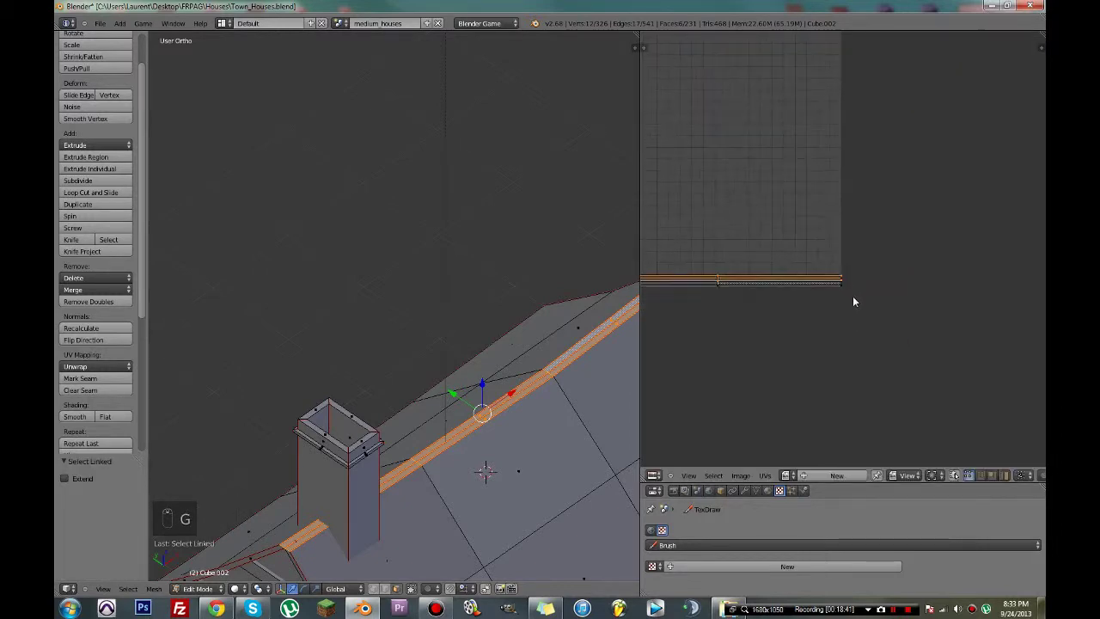
- Circle-select both ridge strips, show the whole mesh's UVs and move the strips among the other islands, about 0.209 in X and 1.639 in Y
key("c")
right_click(851, 287)
scroll(850, 285, "down", 5)
key("c")
right_click(740, 277)
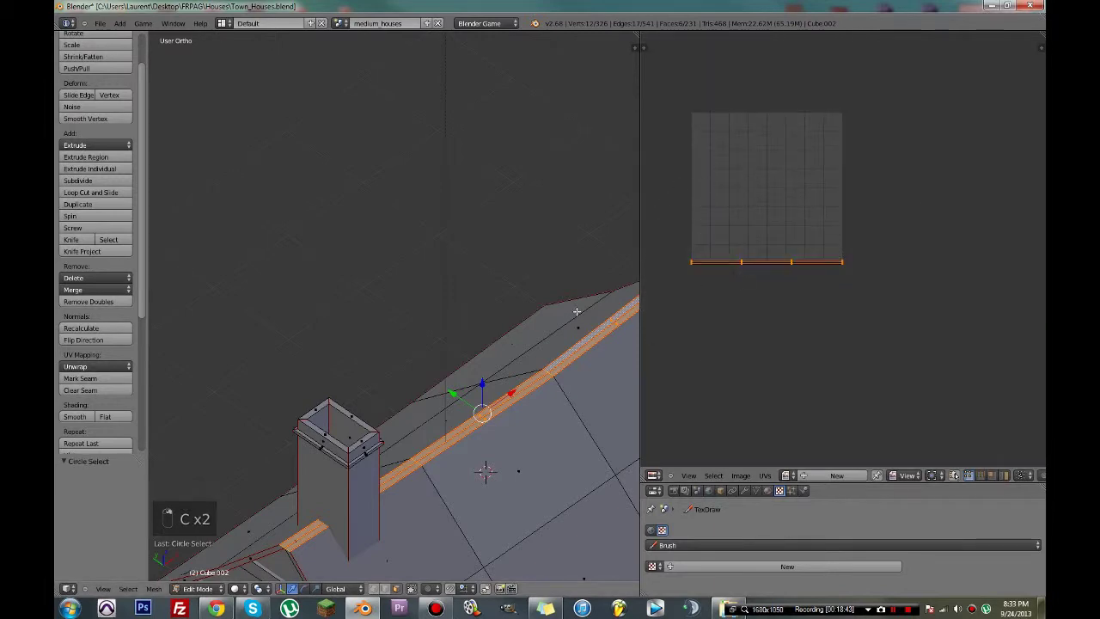
key("a")
key("a")
key("a")
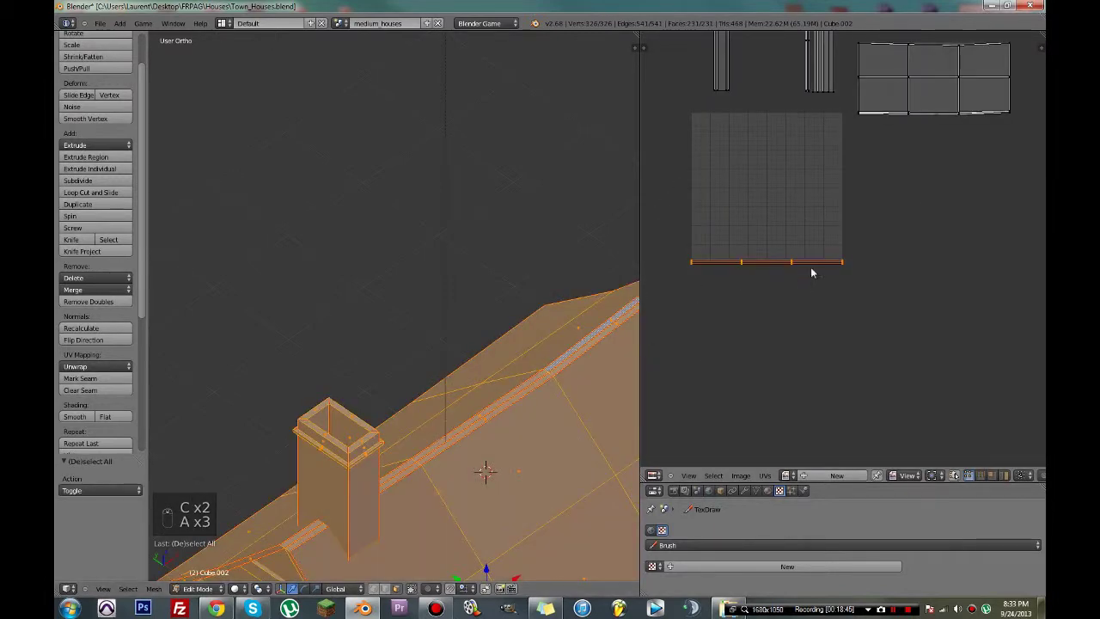
scroll(819, 265, "down", 1)
key("g")
left_click(831, 257)
scroll(830, 266, "up", 4)
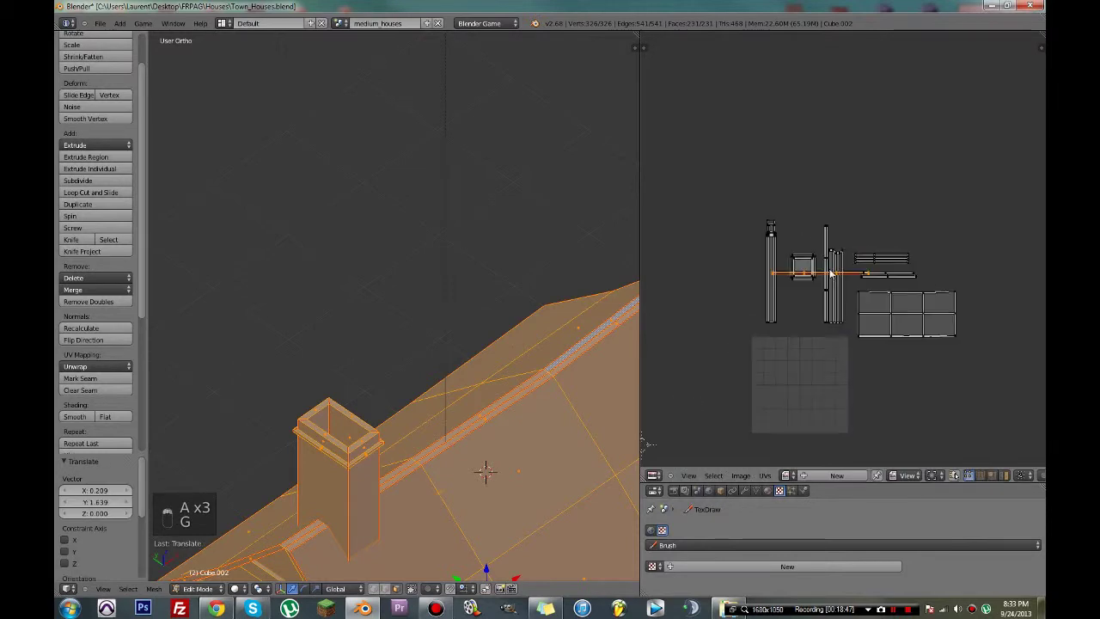
- Rotate the ridge strips 90°, nudge them about 0.010 in X and -0.010 in Y beside the eave strips, and save the file
type("r90")
key("Return")
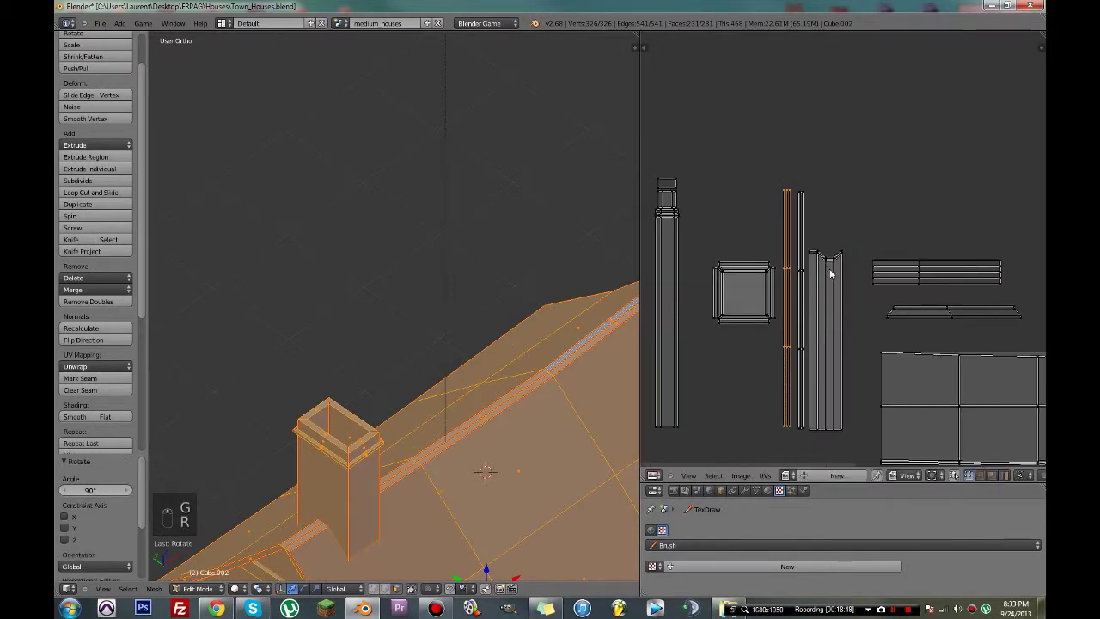
scroll(819, 286, "up", 1)
key("g")
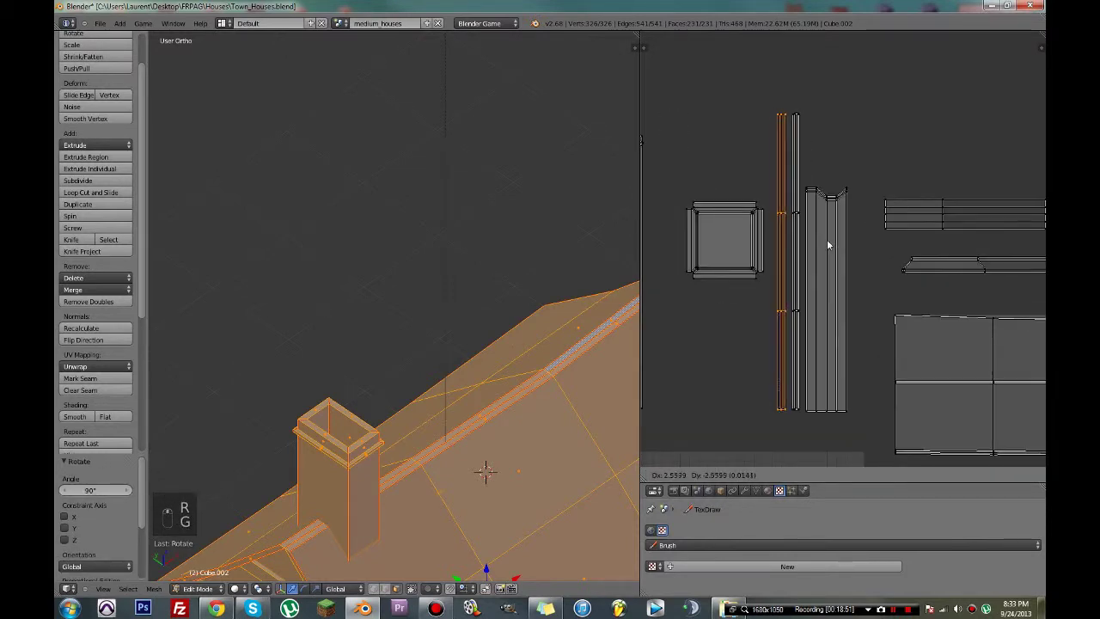
left_click(827, 239)
key("ctrl+s")
left_click(828, 242)
- Select the thin sloping roof-edge faces on both gable ends, save the file and unwrap the faces
scroll(703, 354, "down", 4)
middle_click_drag(479, 384, 583, 311)
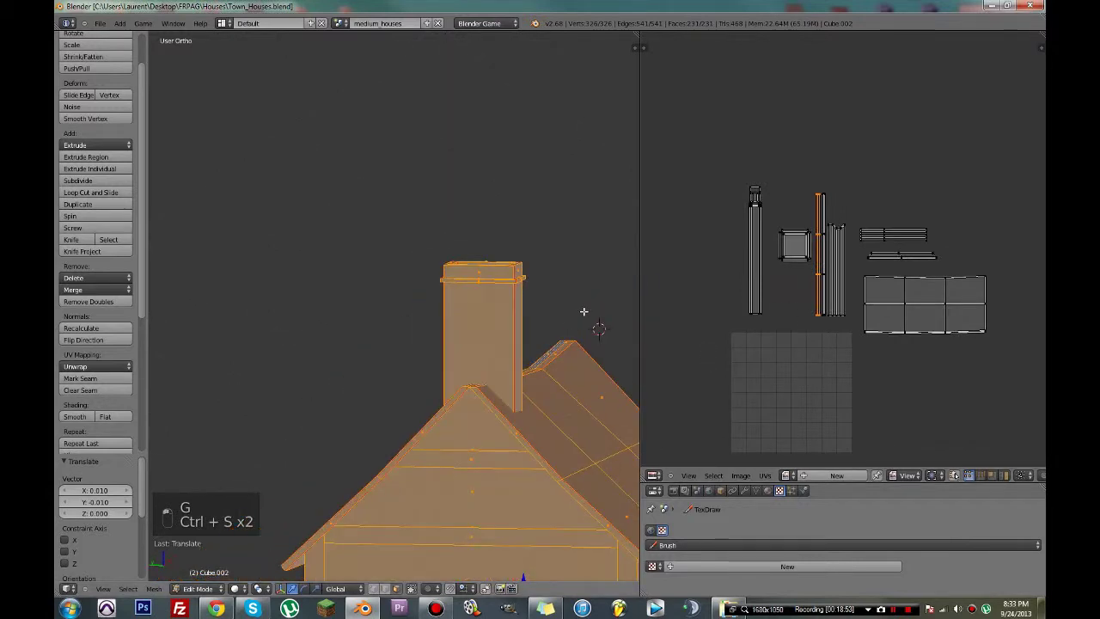
right_click(441, 414)
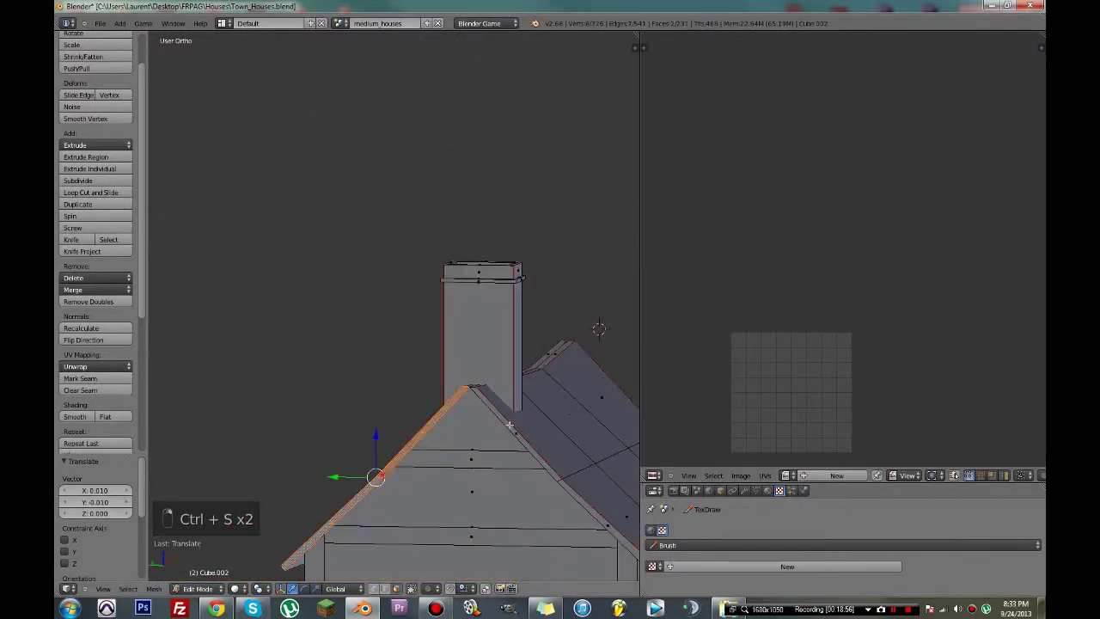
middle_click_drag(571, 483, 407, 424)
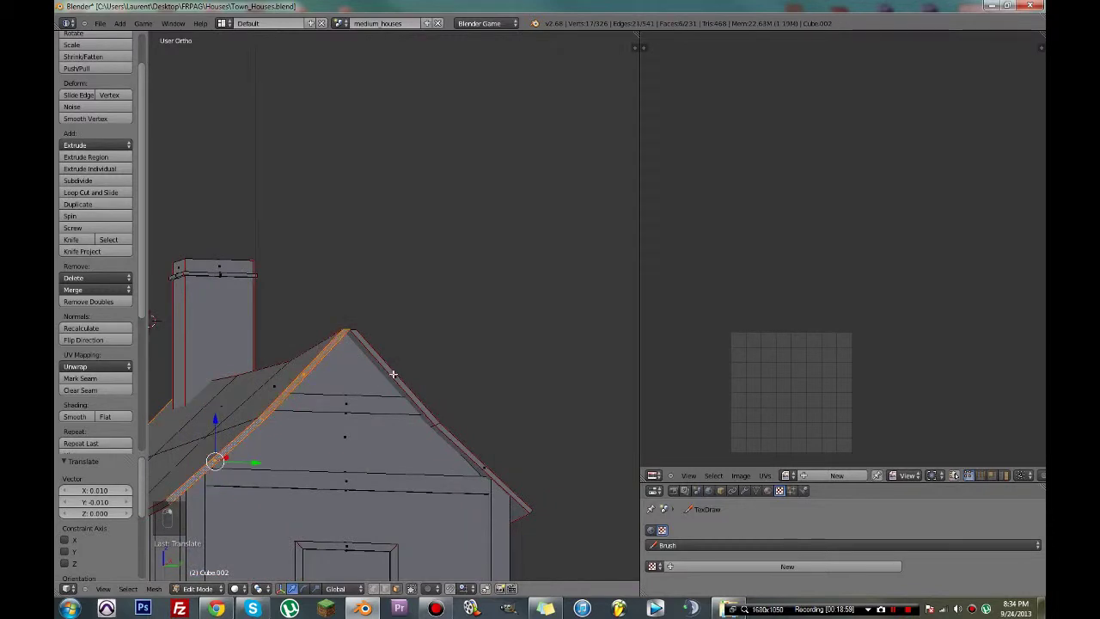
key("ctrl+s")
left_click(471, 439)
middle_click_drag(471, 416, 471, 451)
key("u")
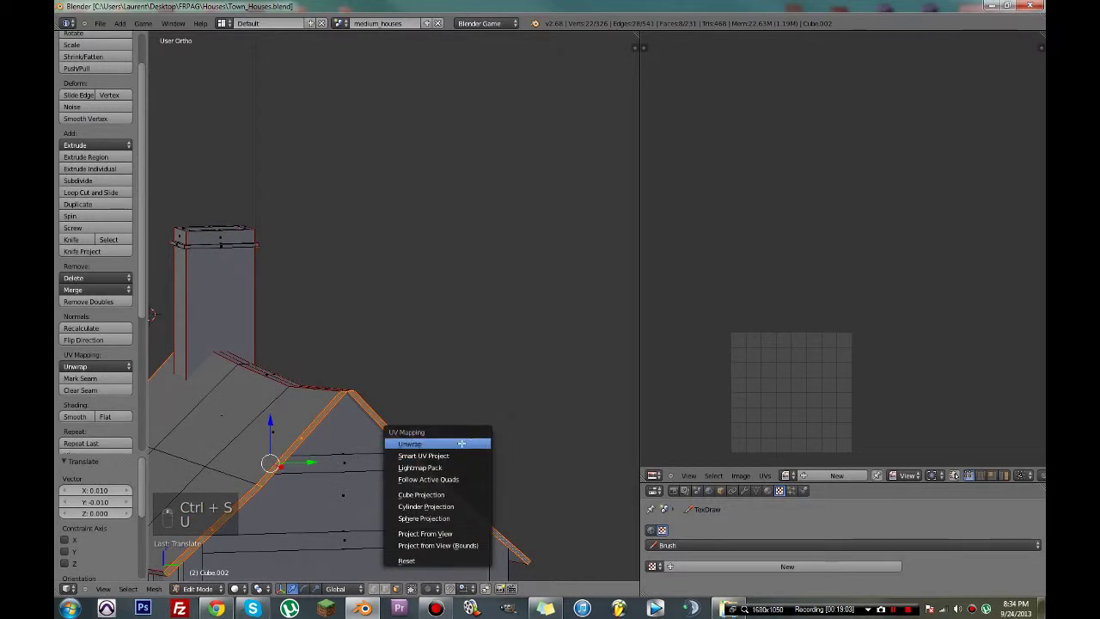
left_click(461, 444)
- Circle-select all the newly unwrapped gable edge islands and show the whole mesh's UVs around them
scroll(807, 369, "down", 2)
middle_click_drag(807, 378, 816, 307)
scroll(816, 309, "up", 4)
middle_click_drag(774, 398, 802, 330)
key("c")
left_click_drag(707, 368, 845, 319)
right_click(845, 318)
key("a")
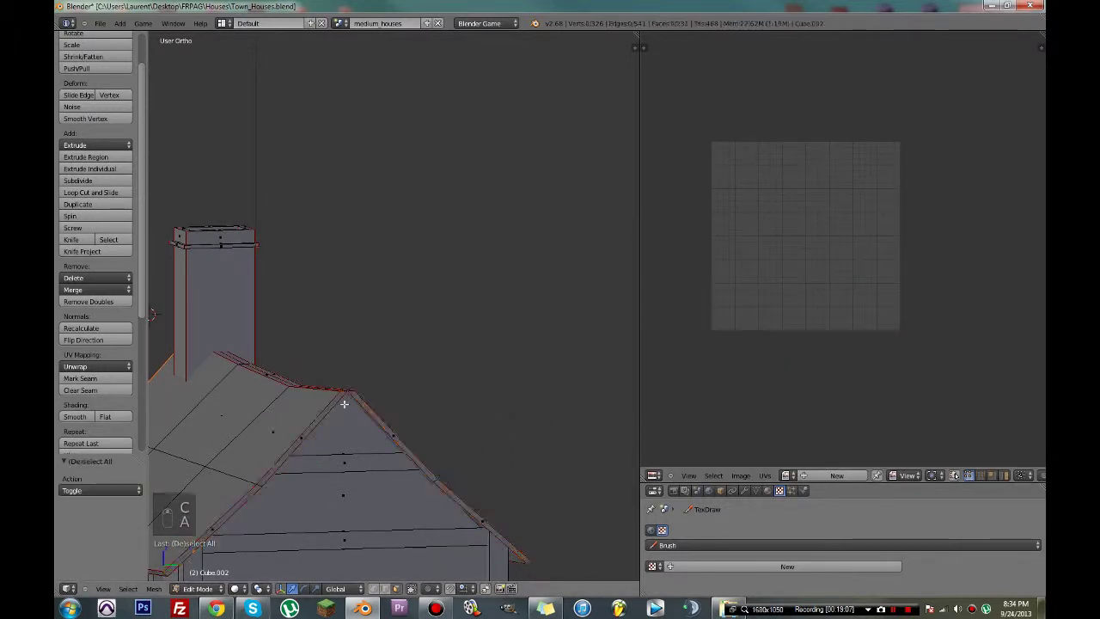
key("a")
- Remove the ridge strips from the UV selection and rotate the gable edge islands 90°
scroll(883, 158, "down", 5)
key("c")
scroll(848, 172, "up", 4)
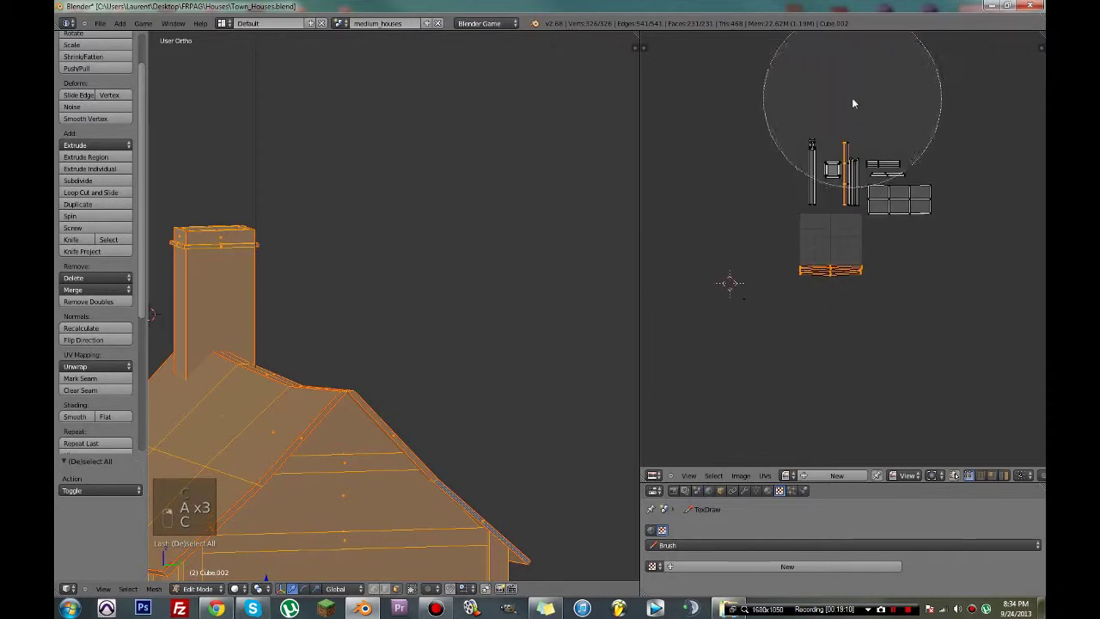
right_click(838, 172)
type("r90")
key("Return")
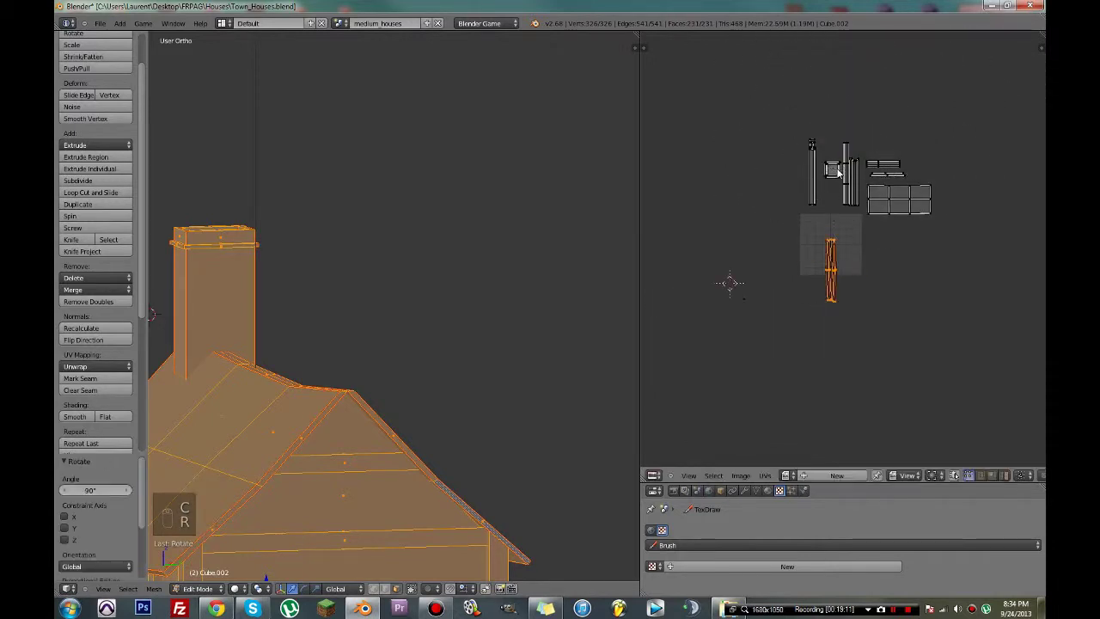
- Move the gable edge islands up next to the vertical strips, about 0.296 by 1.402, and shift them by about 0.237 in X and 0.120 in Y
key("g")
left_click(858, 86)
middle_click_drag(871, 146, 862, 228)
scroll(862, 228, "up", 6)
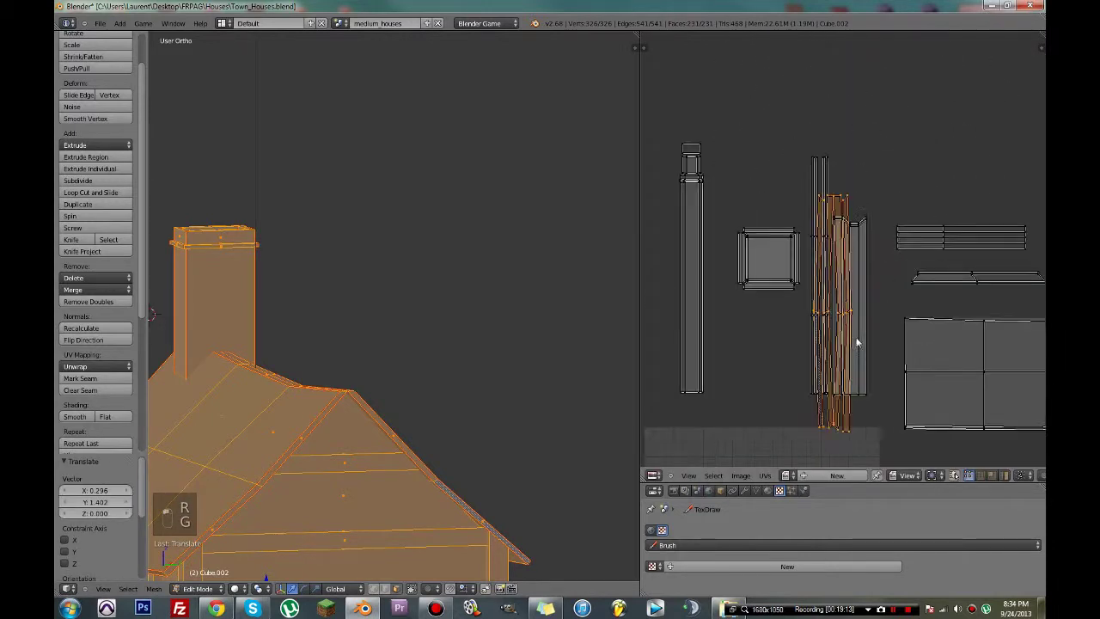
key("g")
left_click(913, 314)
middle_click_drag(992, 312, 952, 340)
key("s")
right_click(945, 338)
scroll(925, 331, "down", 4)
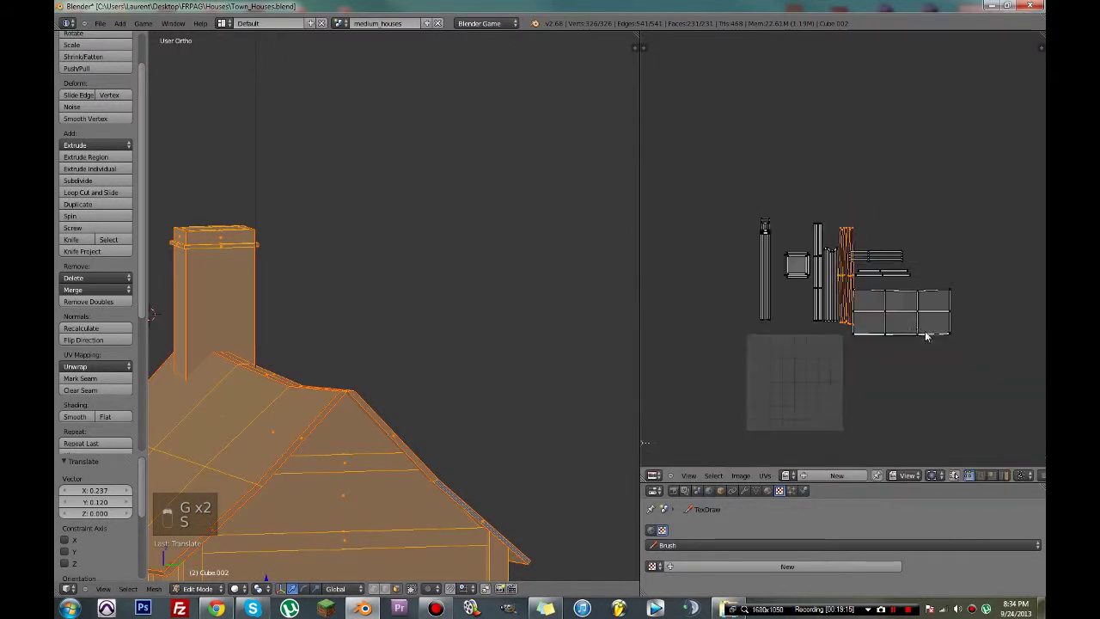
key("g")
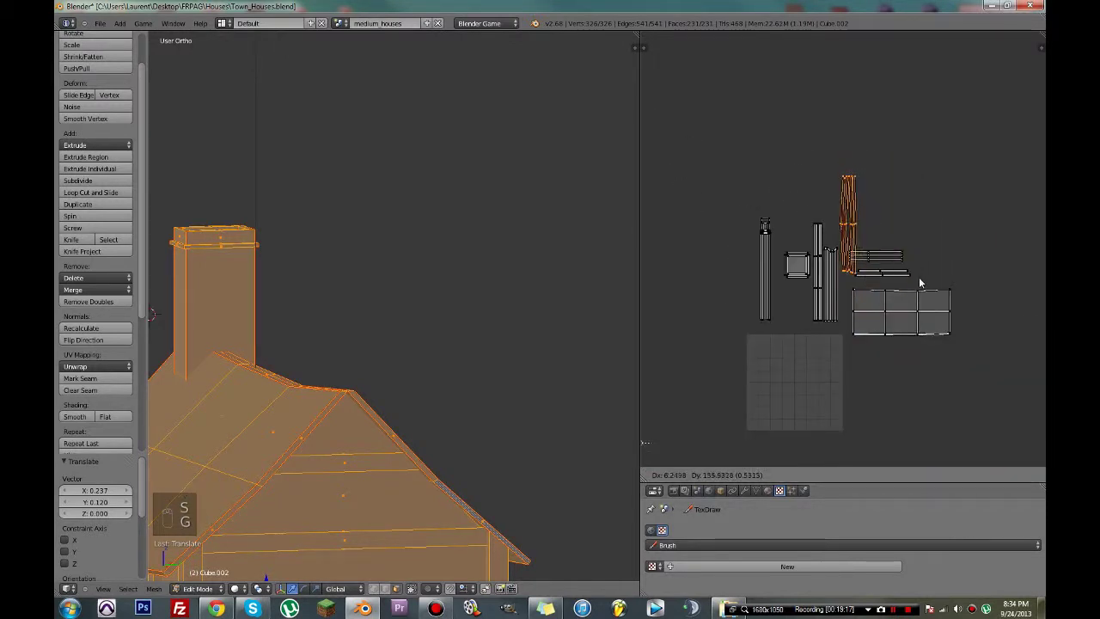
left_click(919, 277)
- Select the large roof panel island and the horizontal strip islands above it and move them clear of the gable edges, about 0.403 in X and -0.055 in Y
key("a")
key("c")
left_click_drag(963, 335, 906, 262)
right_click(911, 258)
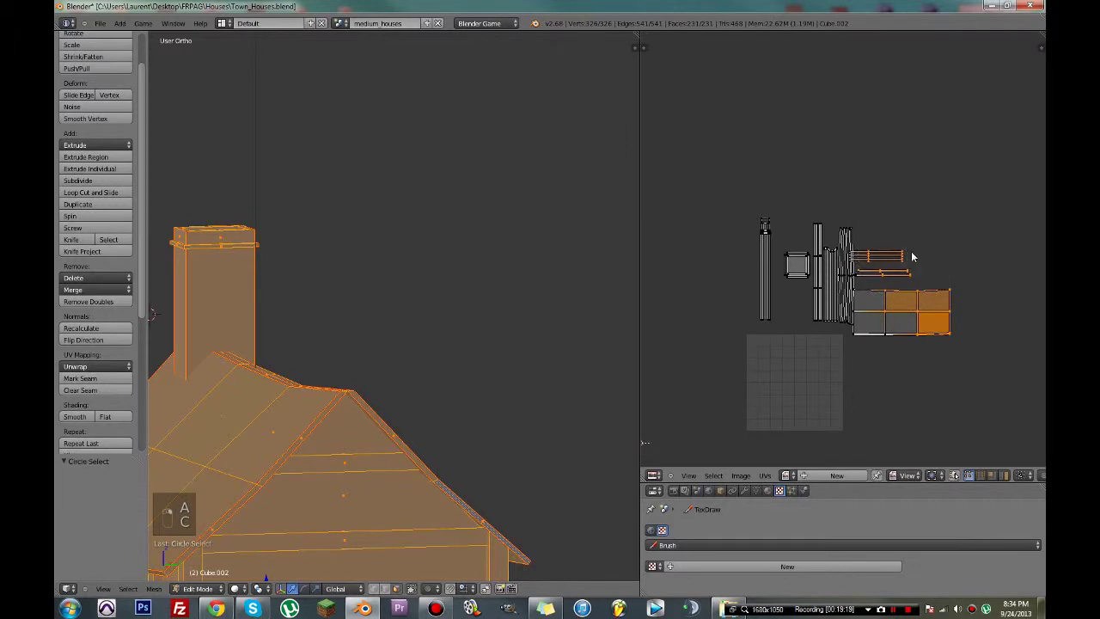
key("ctrl+l")
key("g")
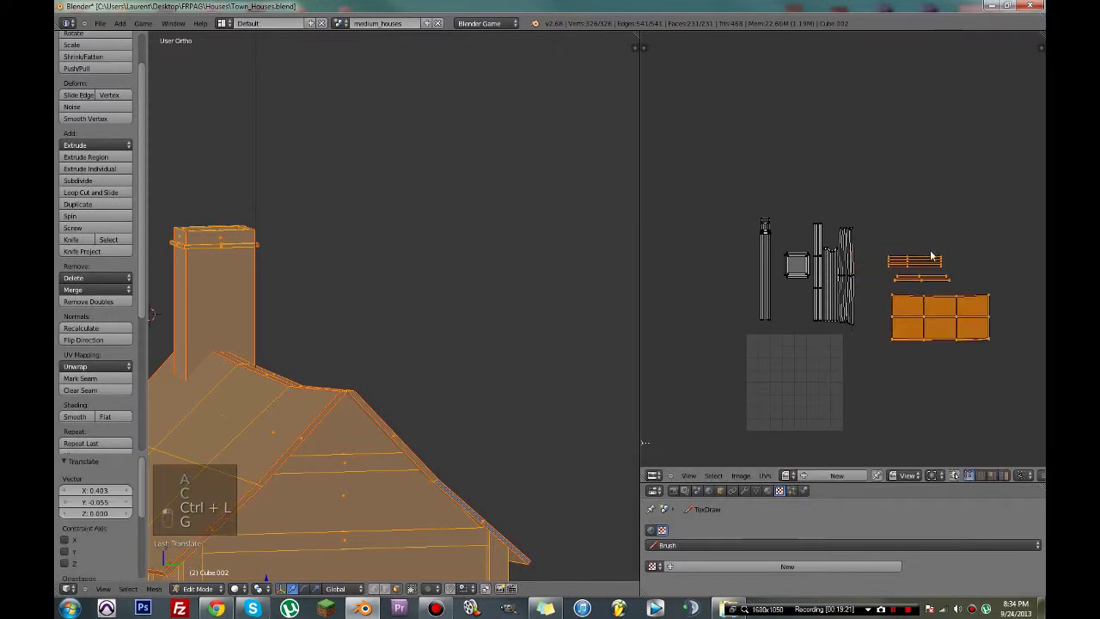
left_click(946, 258)
- Select the linked gable edge islands and move them about 0.025 in X and 0.006 in Y
key("a")
key("c")
left_click(867, 198)
right_click(869, 192)
key("ctrl+l")
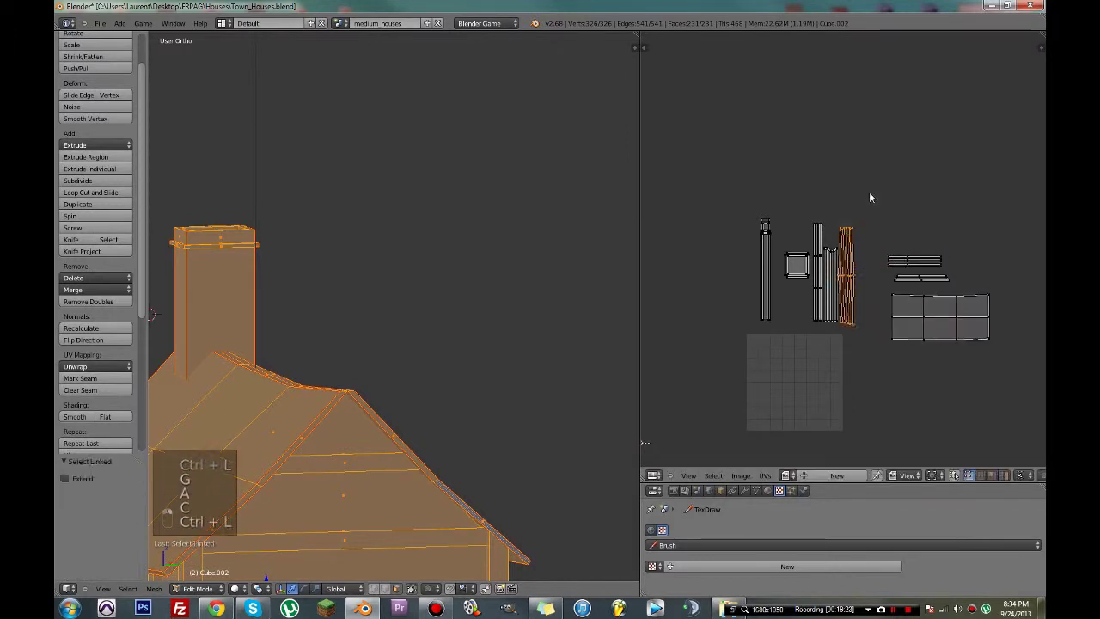
scroll(883, 190, "up", 1)
scroll(884, 190, "up", 2)
key("g")
left_click(821, 351)
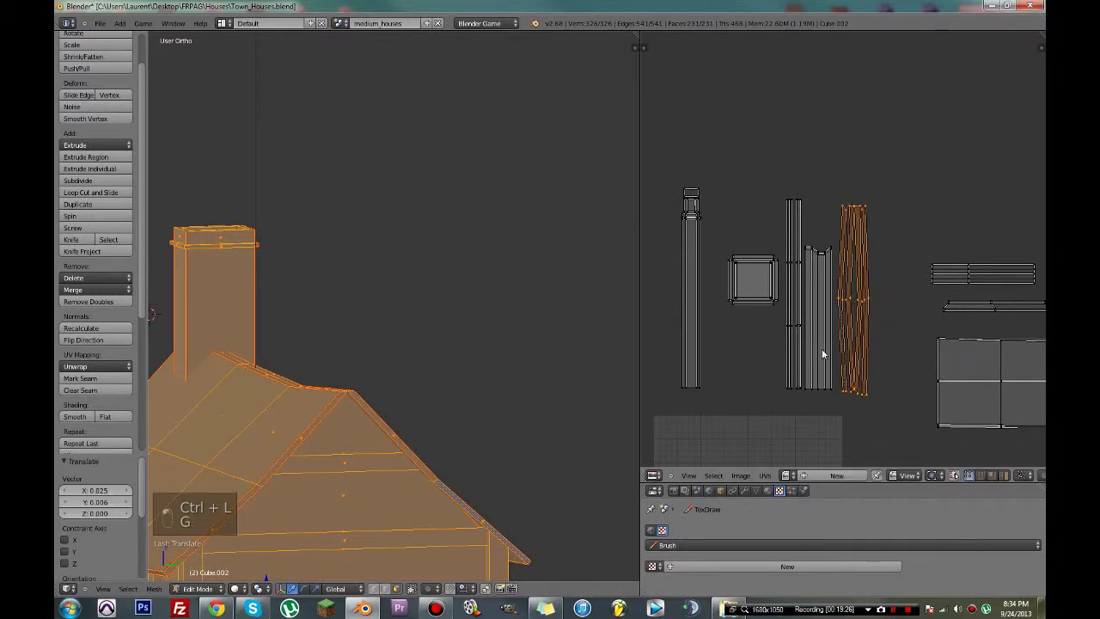
- Save the file, nudge the gable edge islands about 0.009 in X and 0.003 in Y, and save again
key("ctrl+s")
scroll(822, 351, "down", 4)
scroll(827, 347, "up", 4)
key("g")
left_click(885, 331)
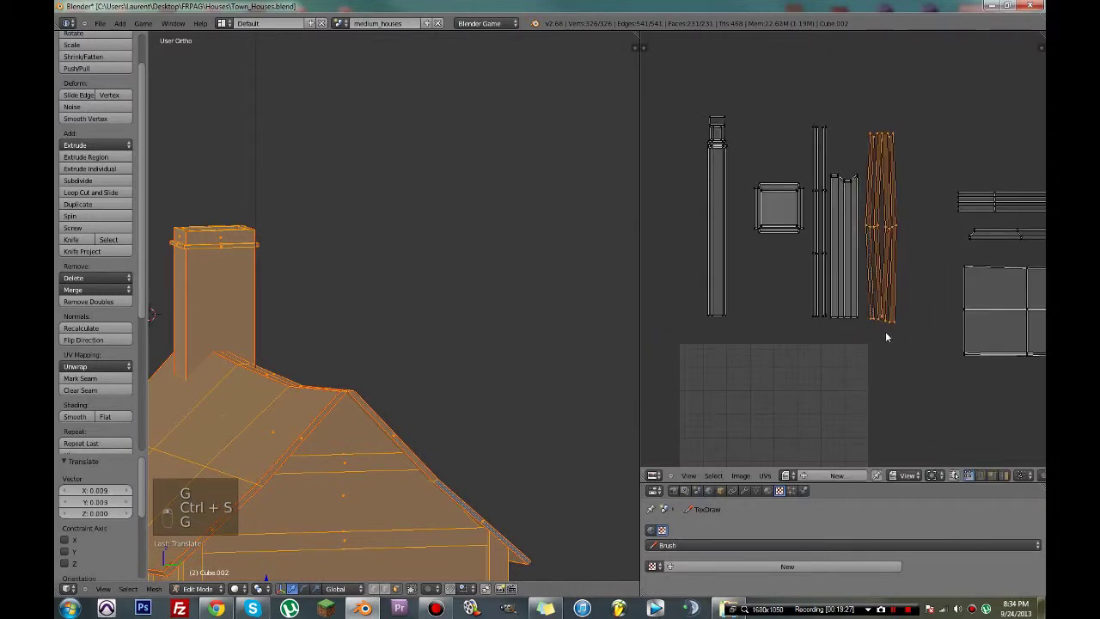
key("ctrl+s")
left_click(825, 333)
scroll(838, 392, "down", 5)
key("ctrl+s")
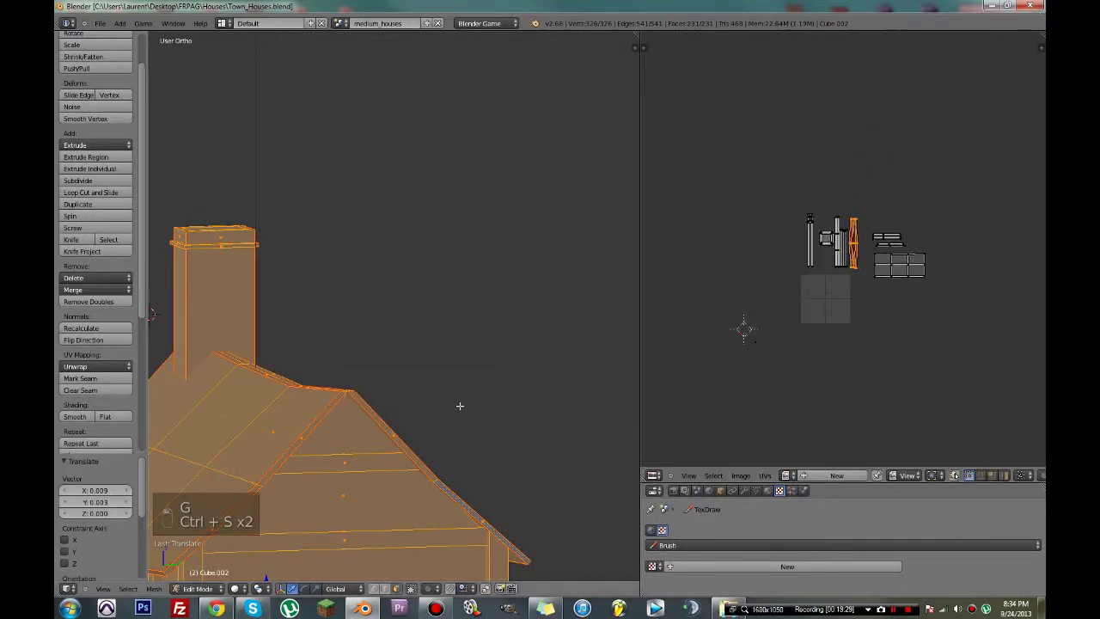
- Select the lower front and back wall faces in wireframe front view and unwrap them with Project From View
scroll(458, 381, "up", 3)
middle_click_drag(458, 382, 472, 430)
middle_click_drag(406, 533, 451, 255, "shift")
scroll(435, 344, "down", 2)
mouse_move(424, 359)
middle_mouse_down()
mouse_move(447, 361)
mouse_move(422, 356)
middle_mouse_up()
right_click(447, 361)
right_click(413, 304, "shift")
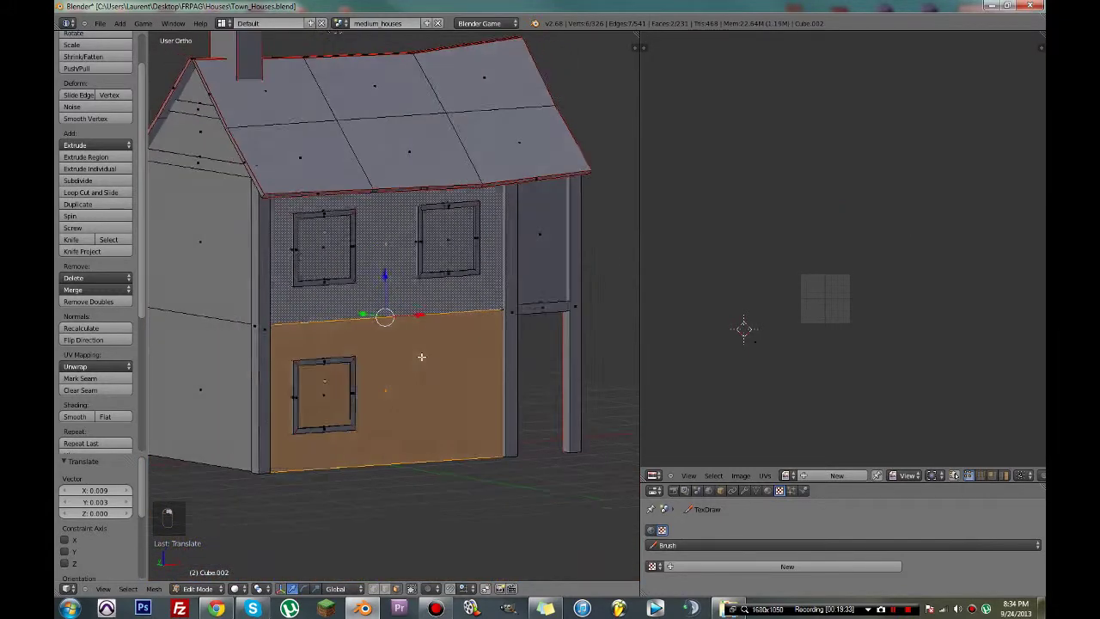
right_click(418, 359)
key("KP_1")
key("z")
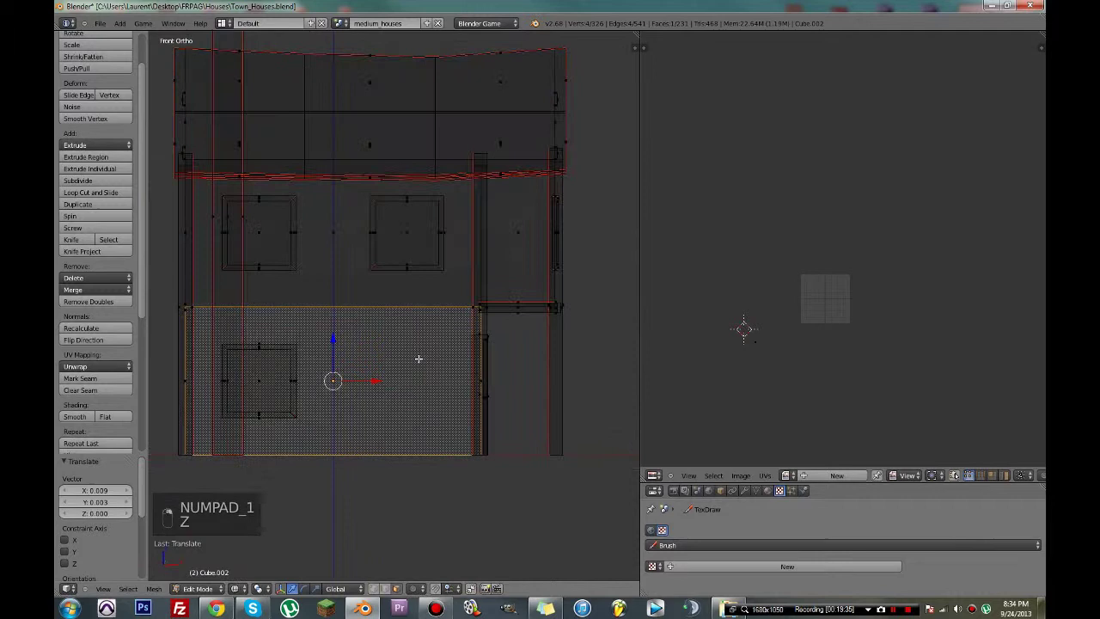
key("c")
left_click(332, 381)
right_click(332, 381)
key("u")
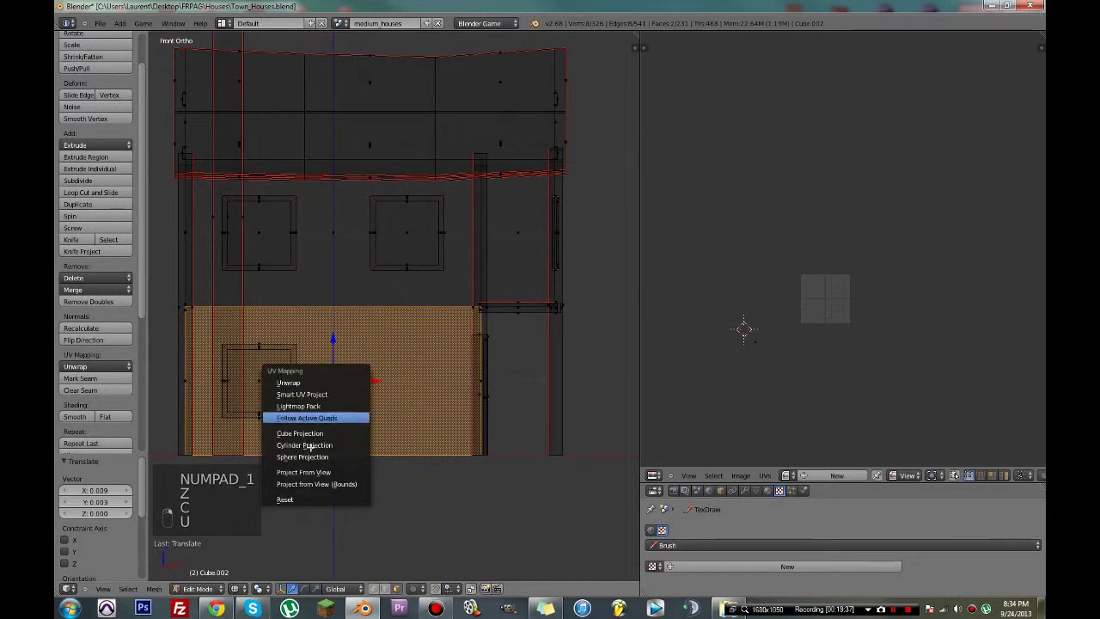
left_click(303, 472)
- Select the whole projected lower wall island and shift it slightly up and right within the UV square
scroll(817, 365, "up", 3)
middle_click_drag(818, 364, 822, 318)
key("g")
key("a")
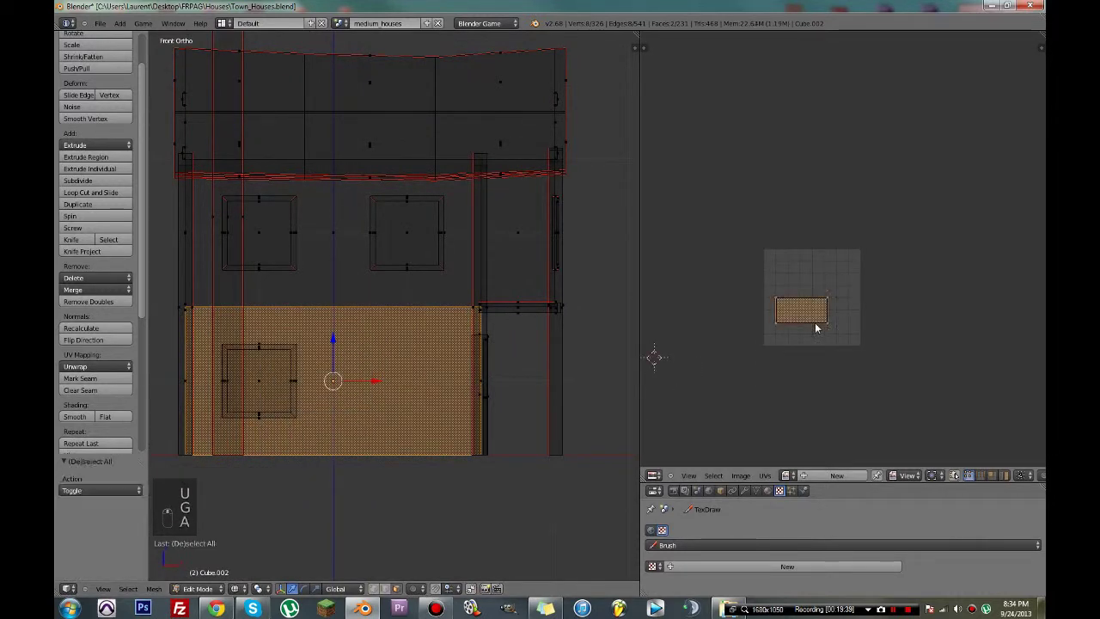
key("g")
left_click(826, 311)
- Select only the upper front and back wall faces and project them from the front view
key("a")
key("c")
left_click(330, 239)
right_click(331, 239)
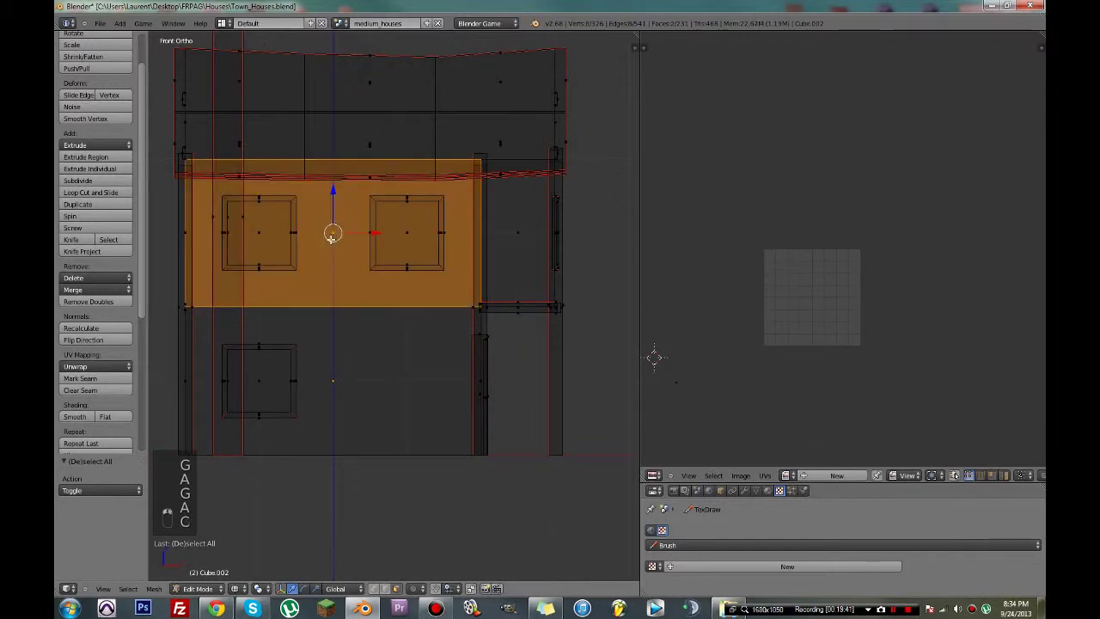
right_click(332, 234)
key("u")
left_click(330, 239)
- Show all islands, deselect the gable edges, and move the lower wall island -0.166 in X and 0.131 in Y over the upper wall island
key("a")
key("a")
key("a")
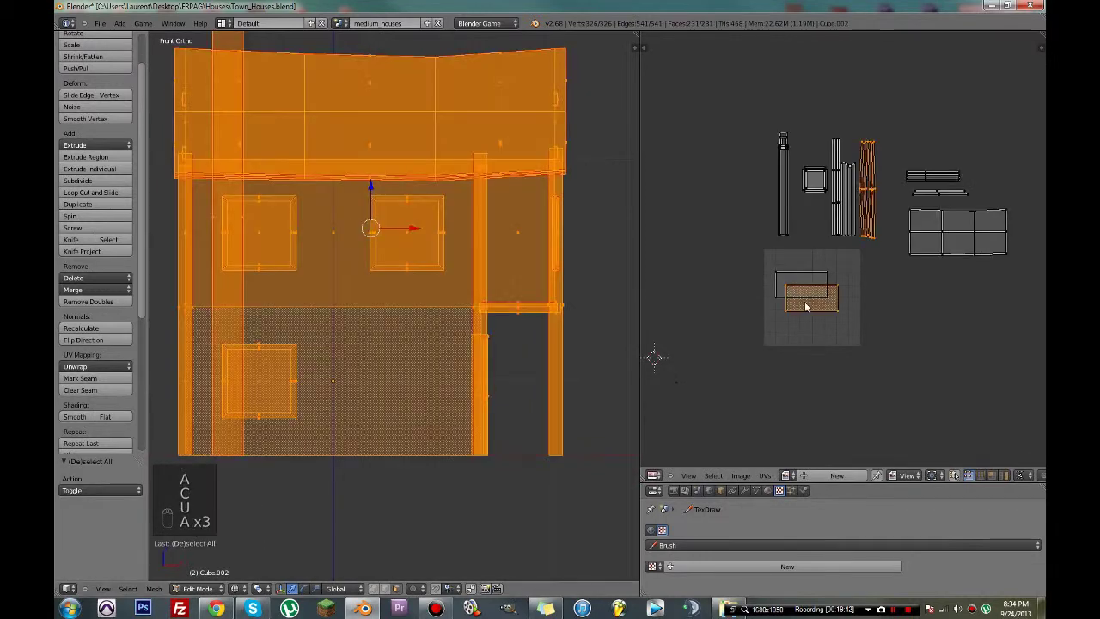
scroll(841, 251, "up", 1)
key("c")
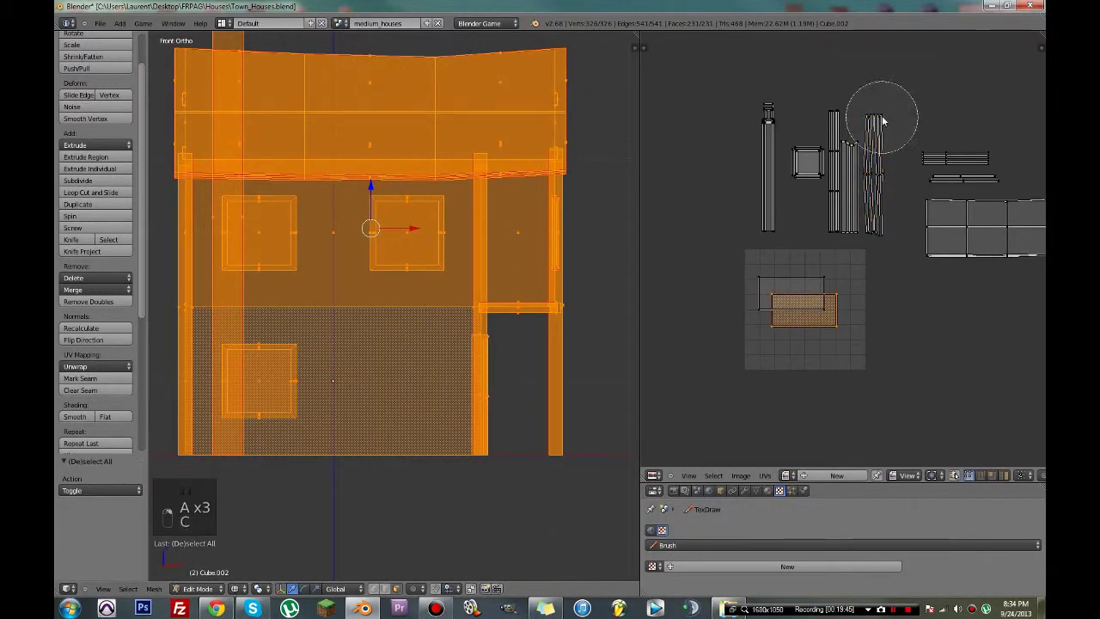
right_click(883, 120)
middle_click_drag(830, 368, 841, 311)
scroll(842, 311, "up", 2)
key("g")
left_click(845, 277)
- Fine-align the lower wall island with the upper wall island, moving it 0.061 in X and 0.010 in Y
scroll(846, 277, "up", 3)
middle_click_drag(814, 232, 830, 306)
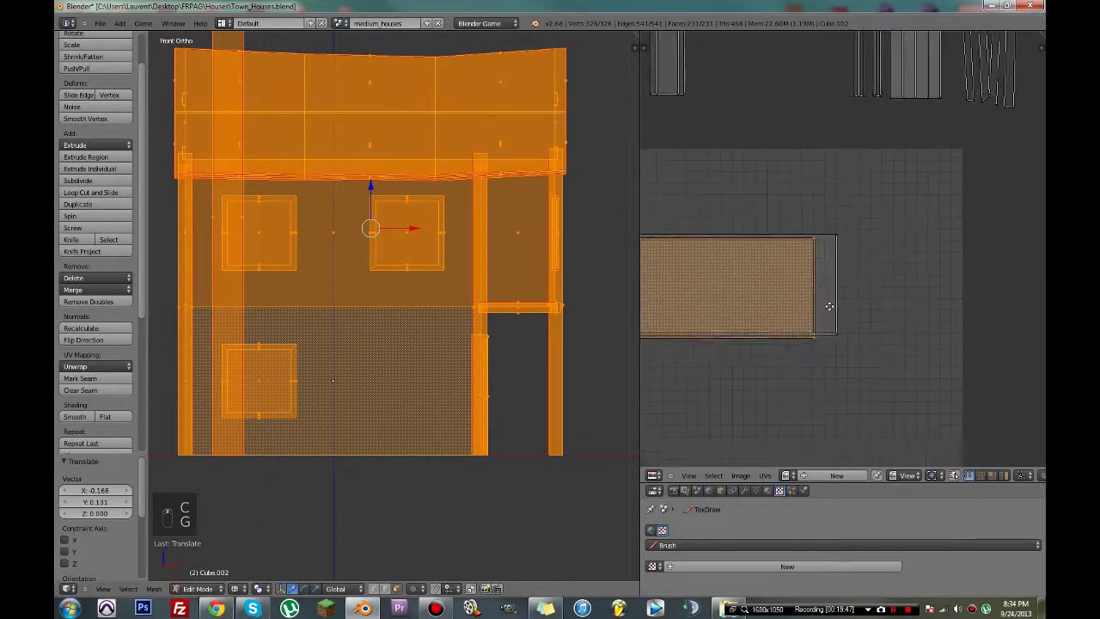
key("g")
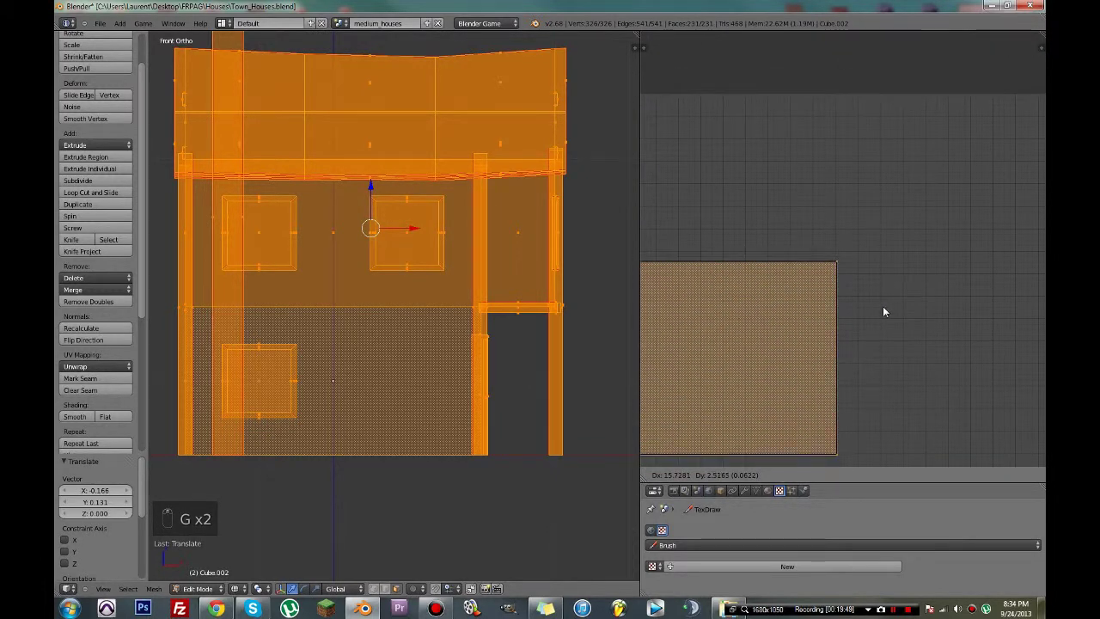
left_click(884, 311)
scroll(883, 311, "down", 4)
middle_click_drag(863, 314, 929, 290)
scroll(387, 363, "down", 3)
- Select the lower wall faces on both ends of the house in solid view and project them from the right view
mouse_move(388, 364)
middle_mouse_down()
mouse_move(442, 373)
mouse_move(274, 379)
middle_mouse_up()
key("z")
right_click(422, 367)
middle_click_drag(422, 366, 600, 380)
right_click(304, 368, "shift")
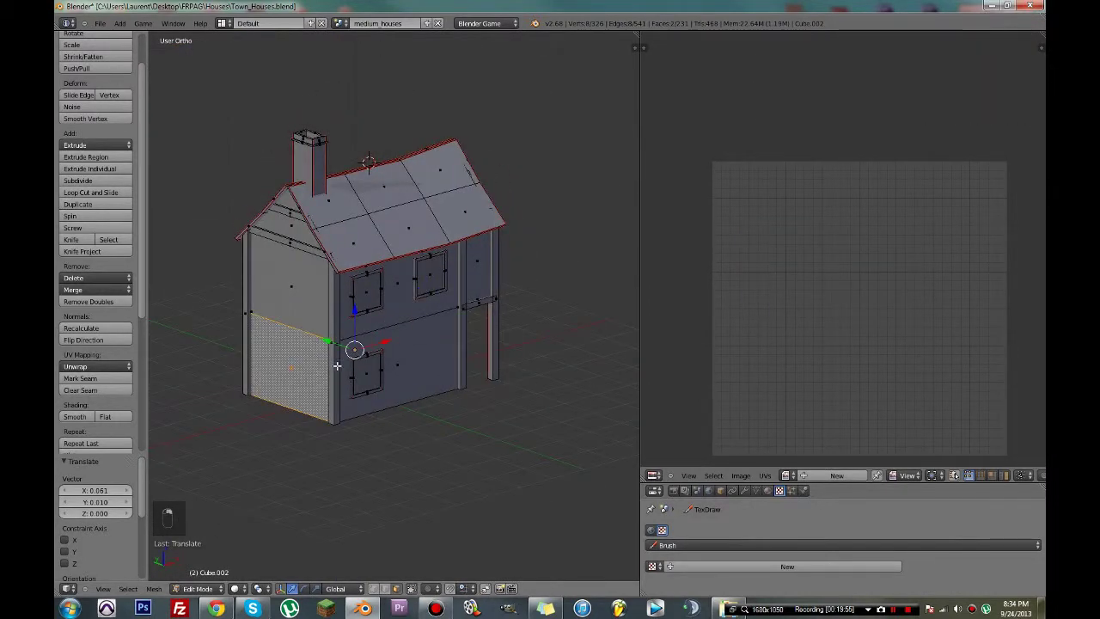
key("KP_1")
key("KP_3")
key("u")
key("u")
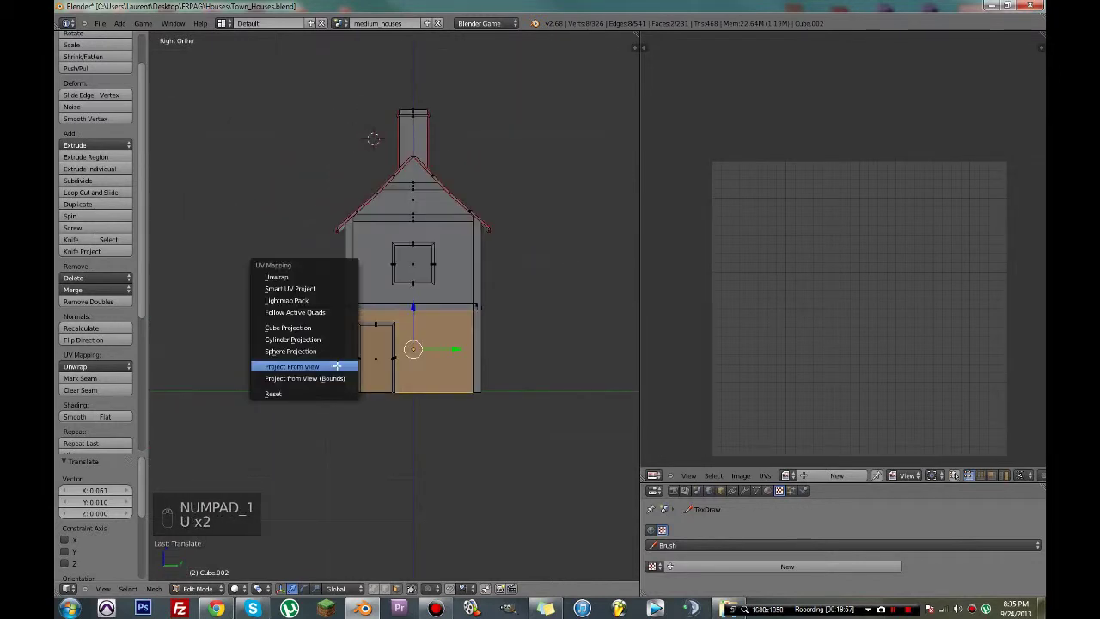
left_click(337, 365)
- Project the upper wall face on the end without windows from the right view, and save the file
middle_click_drag(400, 347, 335, 280)
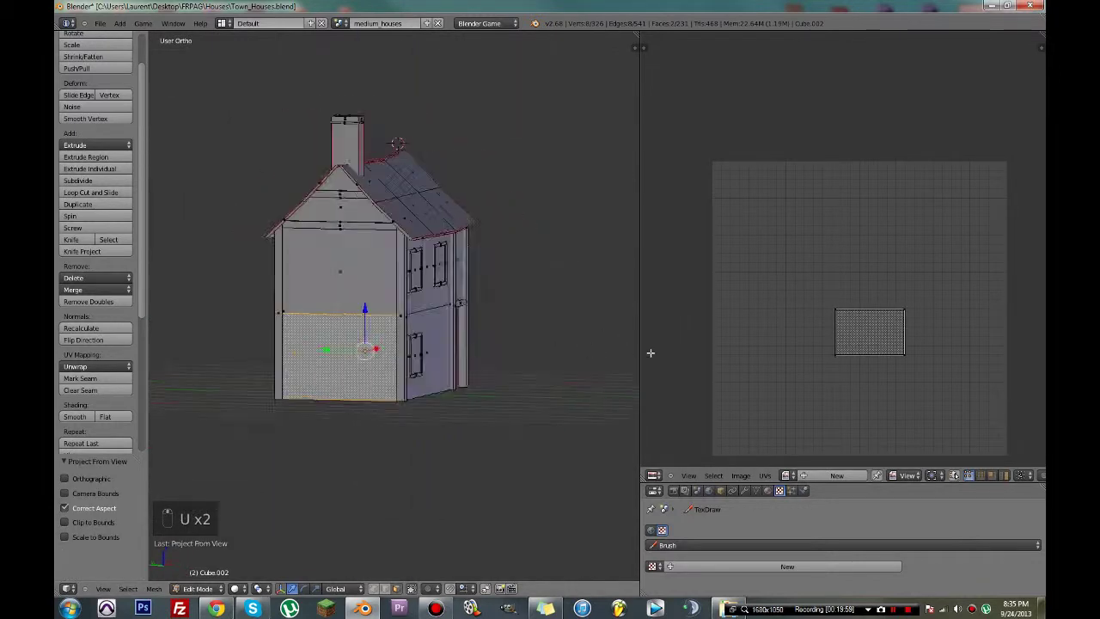
right_click(330, 276)
key("KP_1")
key("KP_3")
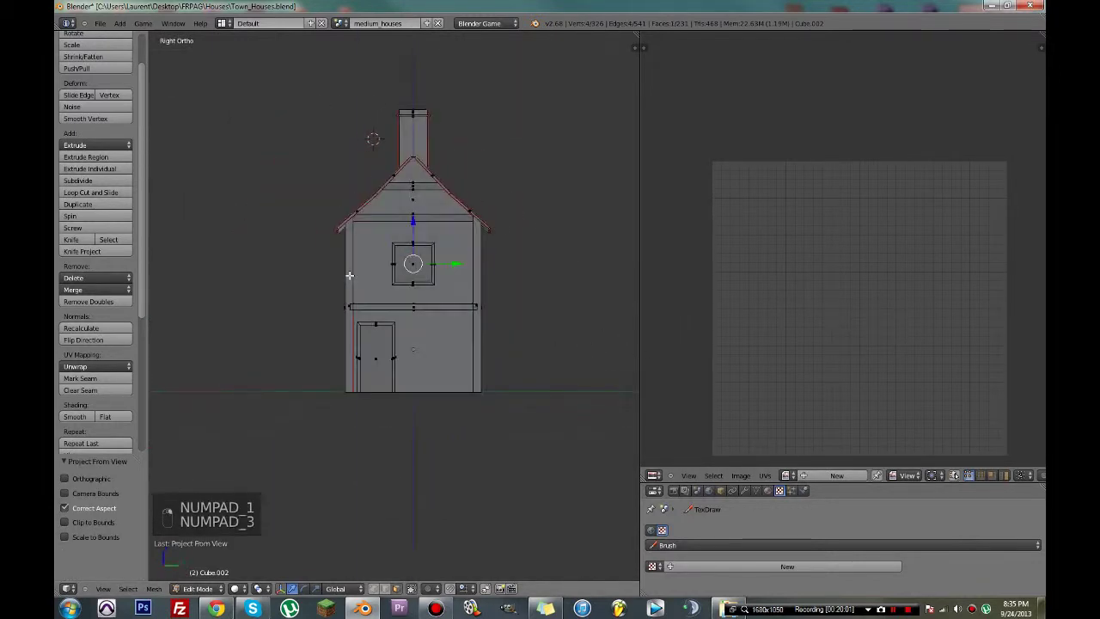
key("u")
key("u")
left_click(350, 276)
middle_click_drag(349, 276, 446, 325)
key("ctrl+s")
left_click(358, 284)
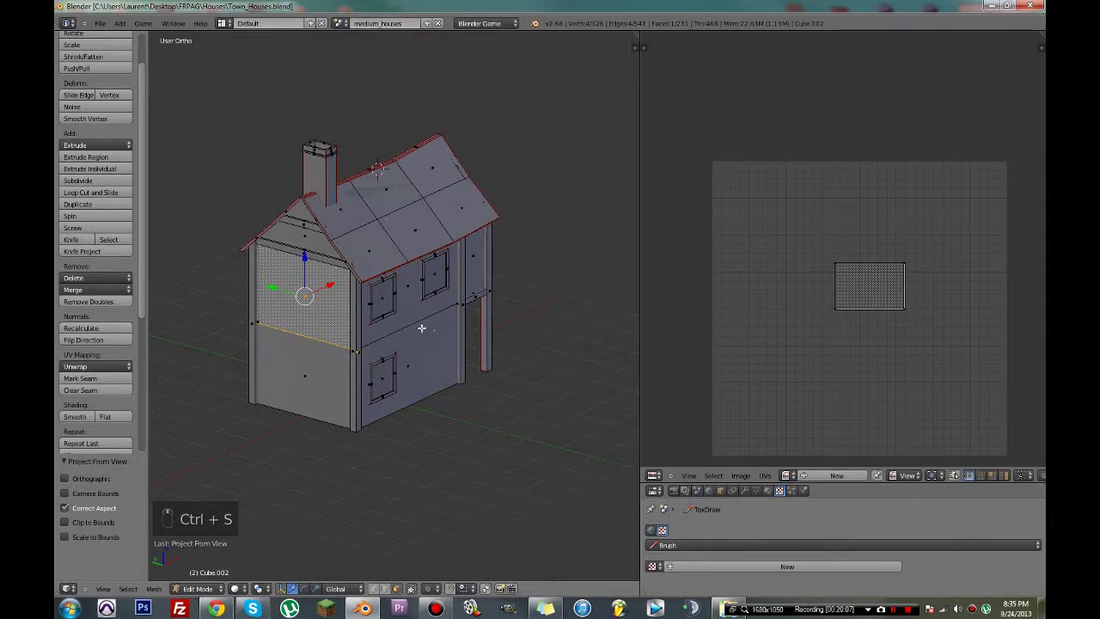
key("a")
key("a")
key("a")
key("a")
key("a")
key("c")
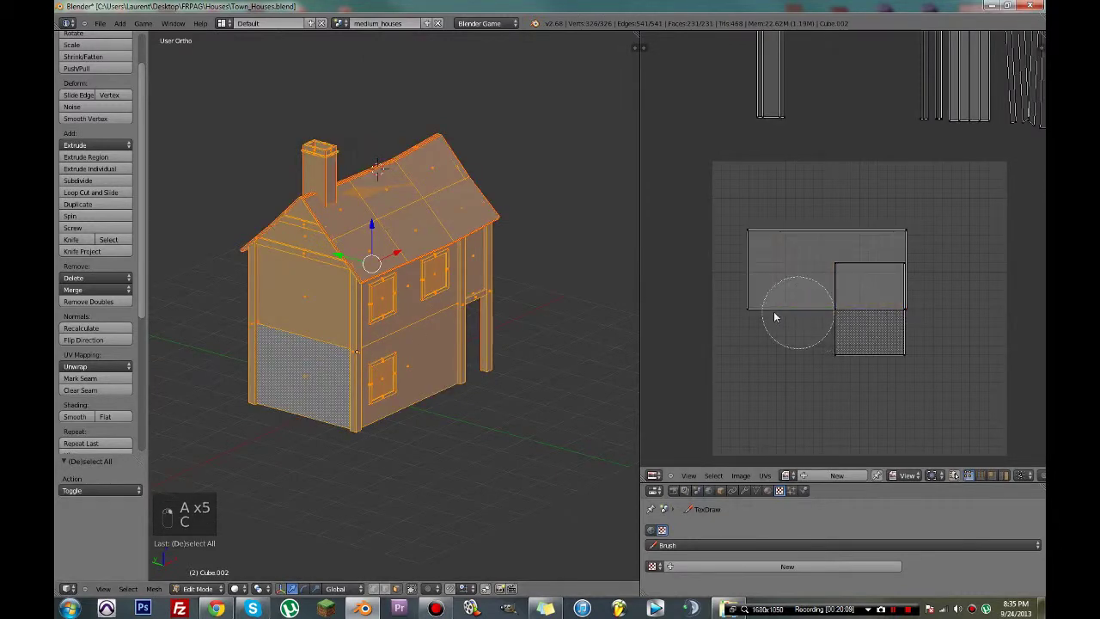
- Select the lower end wall face under the overhang and project it from the right view
middle_click_drag(490, 337, 433, 330)
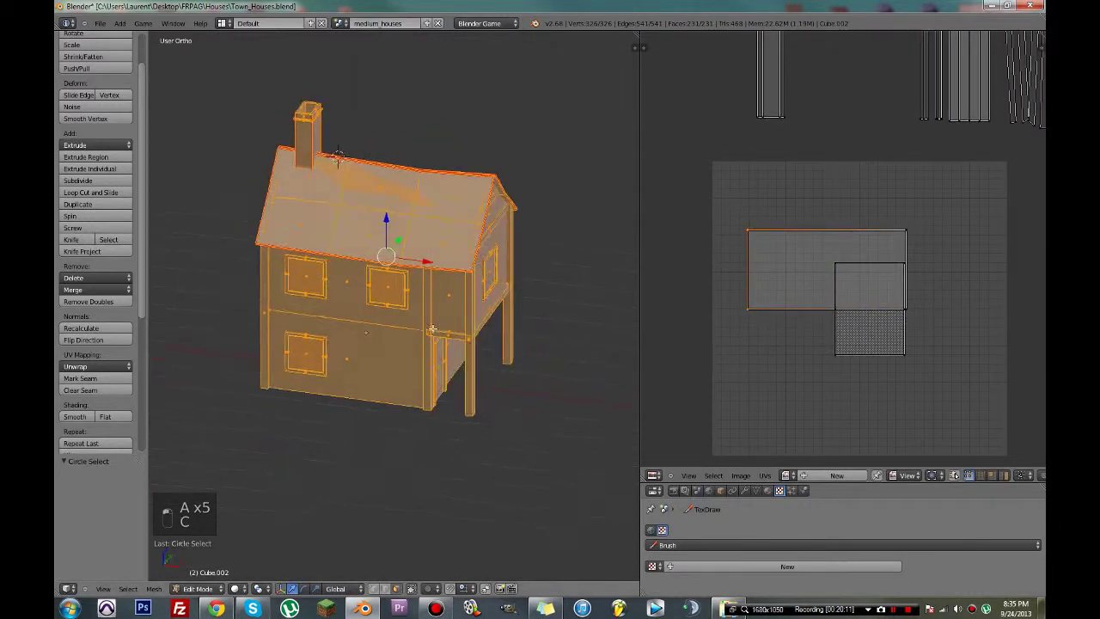
middle_click_drag(576, 342, 464, 353)
right_click(465, 353)
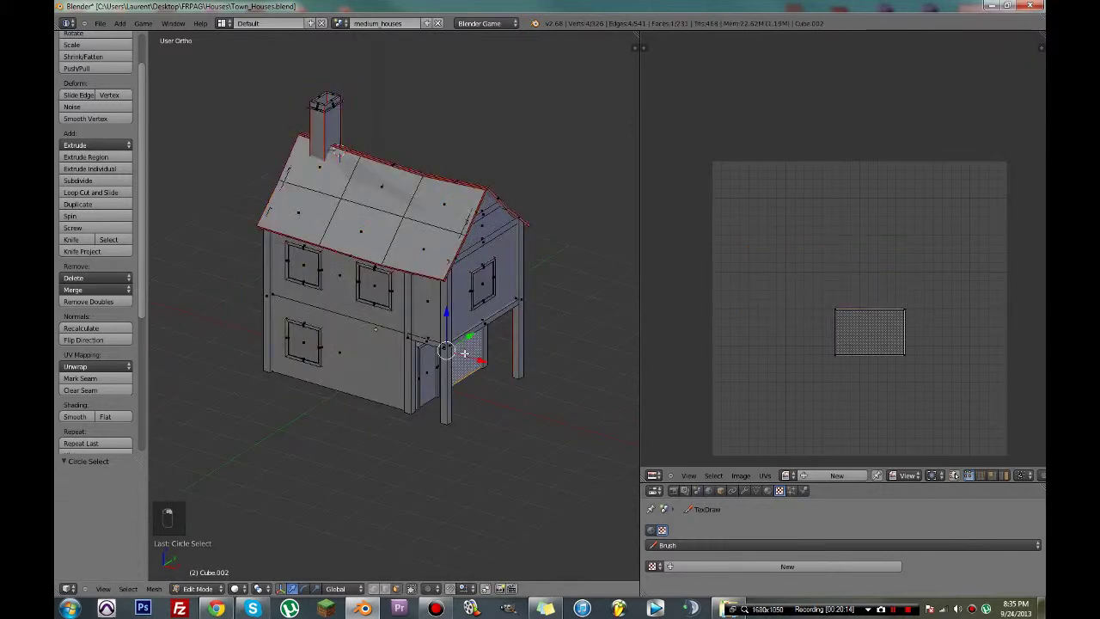
key("KP_3")
key("u")
left_click(463, 353)
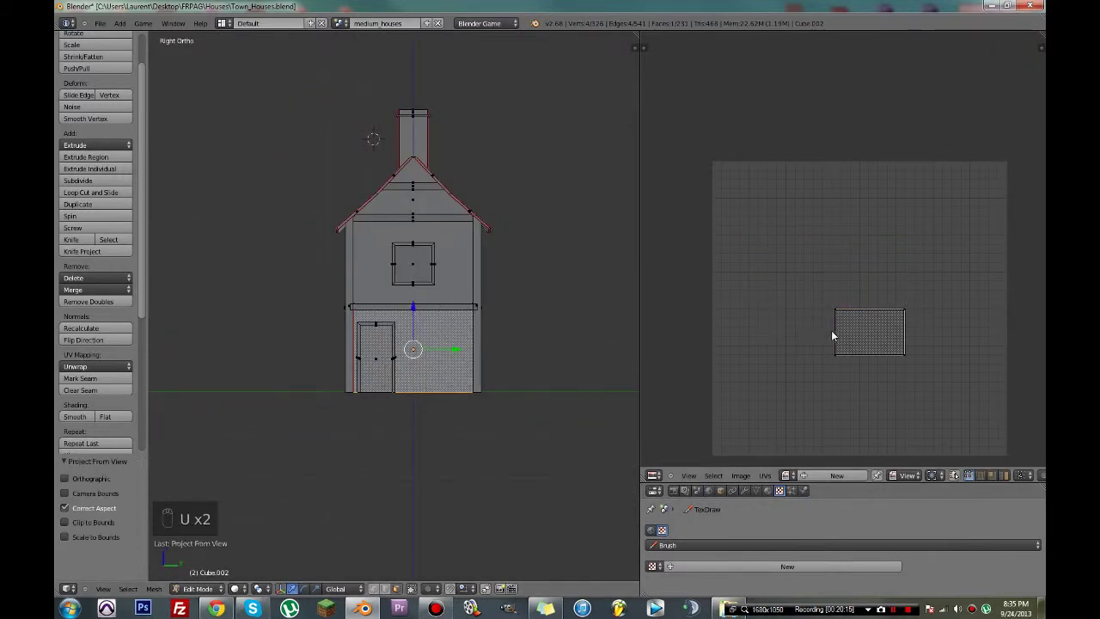
- Move the island of the wall under the overhang to the lower-left area of the UV square
key("a")
key("g")
left_click(742, 392)
- Show all islands, select the two linked windowless end wall islands, and move them to the lower-right edge of the UV square
key("a")
key("a")
key("a")
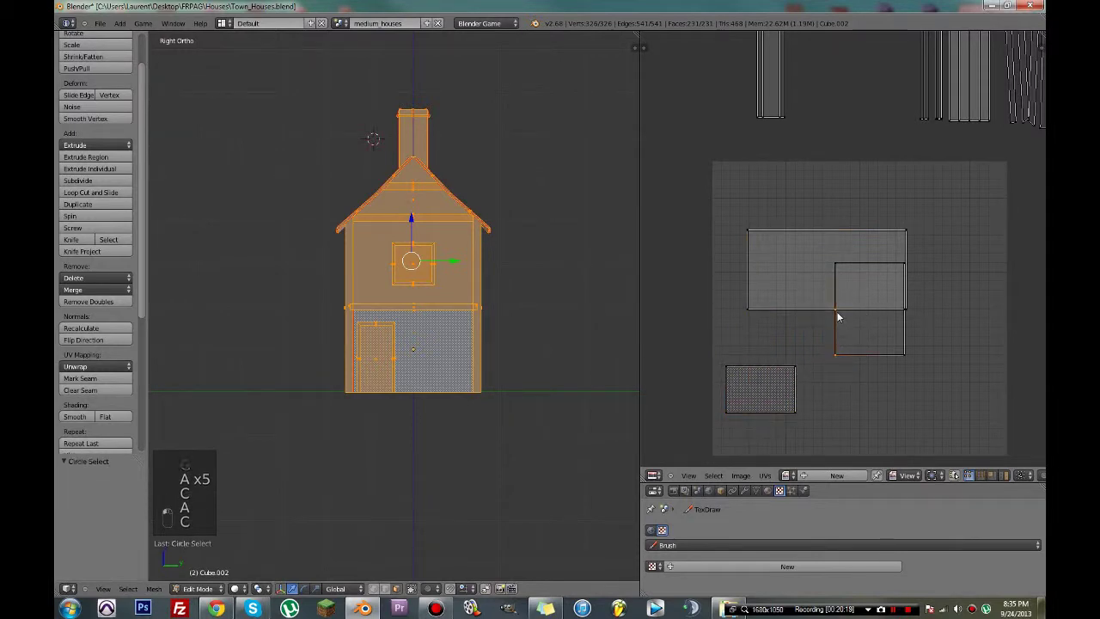
key("ctrl+l")
key("g")
left_click(958, 376)
- Select the under-overhang wall island and move it 0.148 in X and 0.418 in Y onto the large wall island
key("a")
key("c")
left_click_drag(747, 407, 811, 400)
right_click(816, 401)
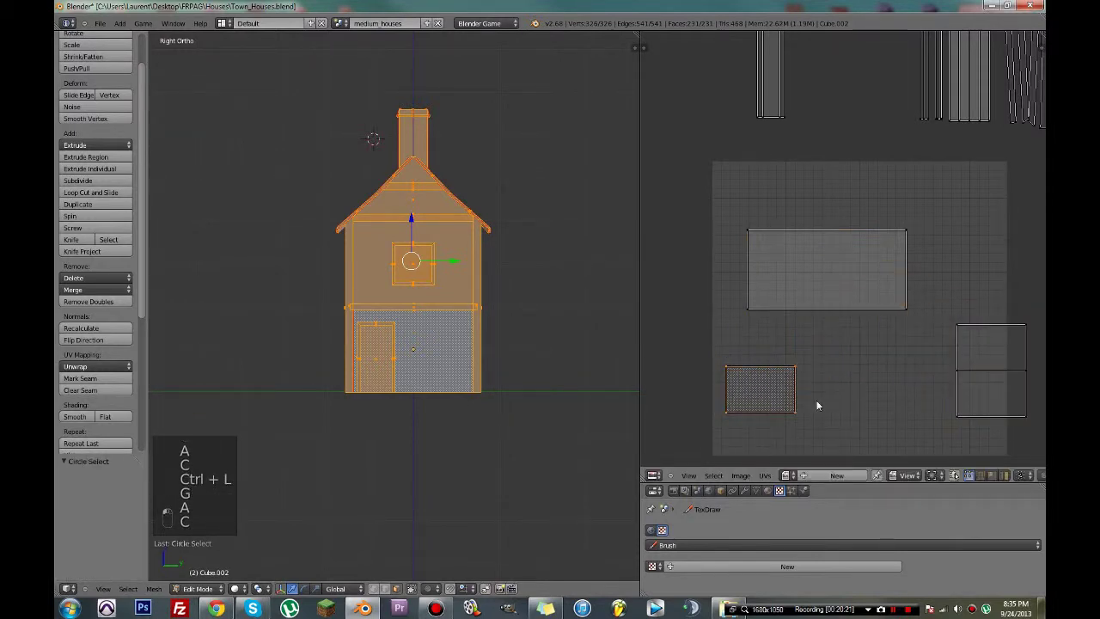
key("g")
left_click(860, 276)
- Shift the under-overhang wall island -0.040 in X and 0.047 in Y, scale it by 1.724, and fit it to the large island's height
scroll(869, 281, "up", 2)
key("s")
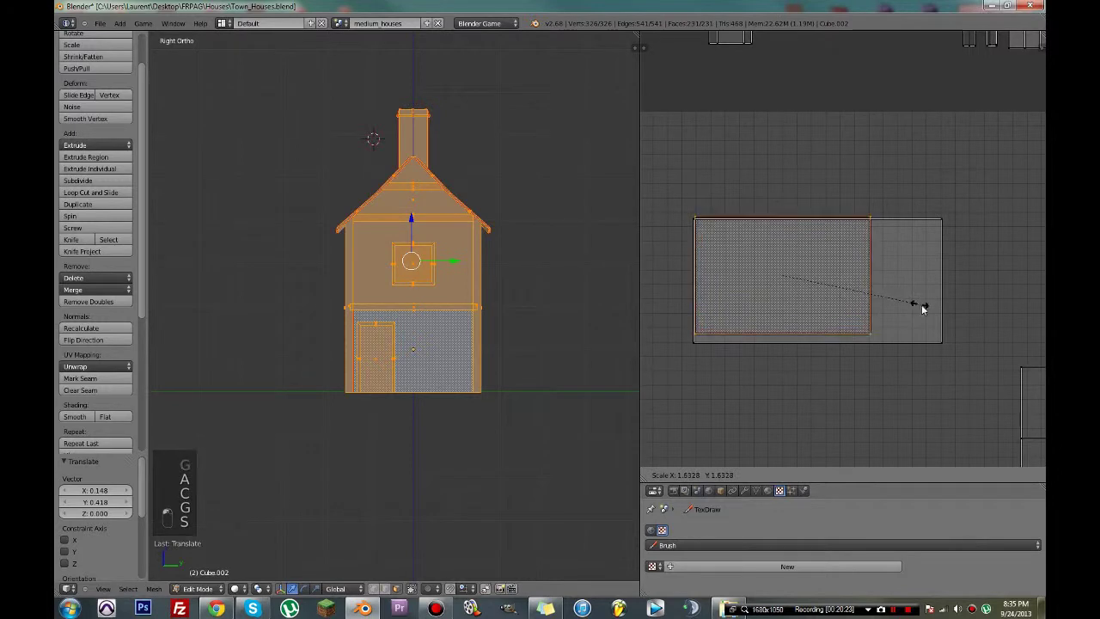
key("g")
key("s")
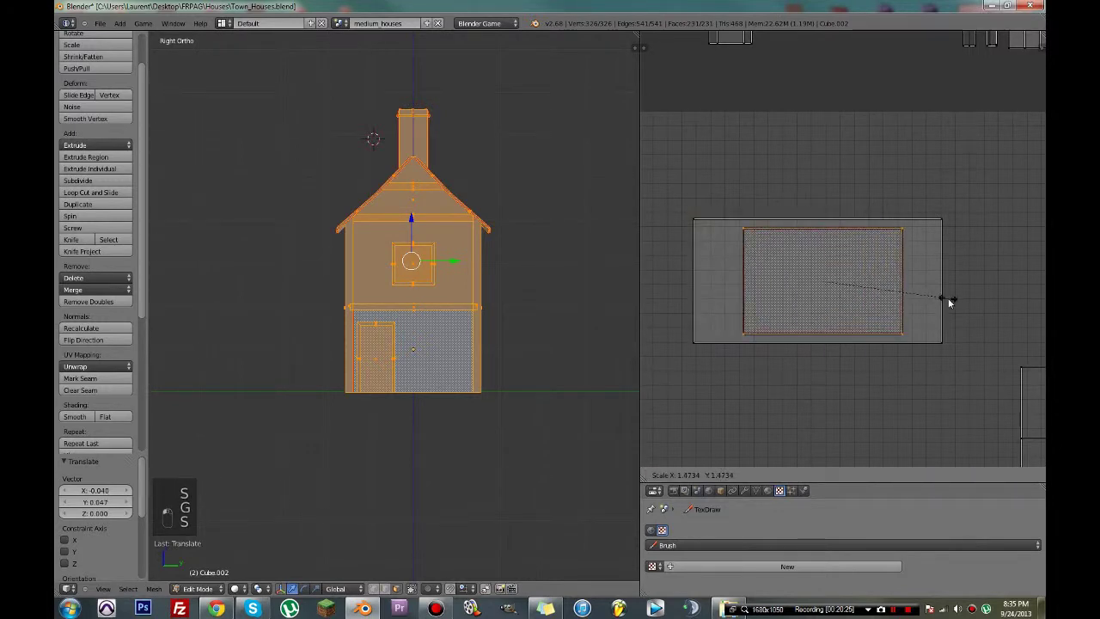
left_click(968, 305)
key("g")
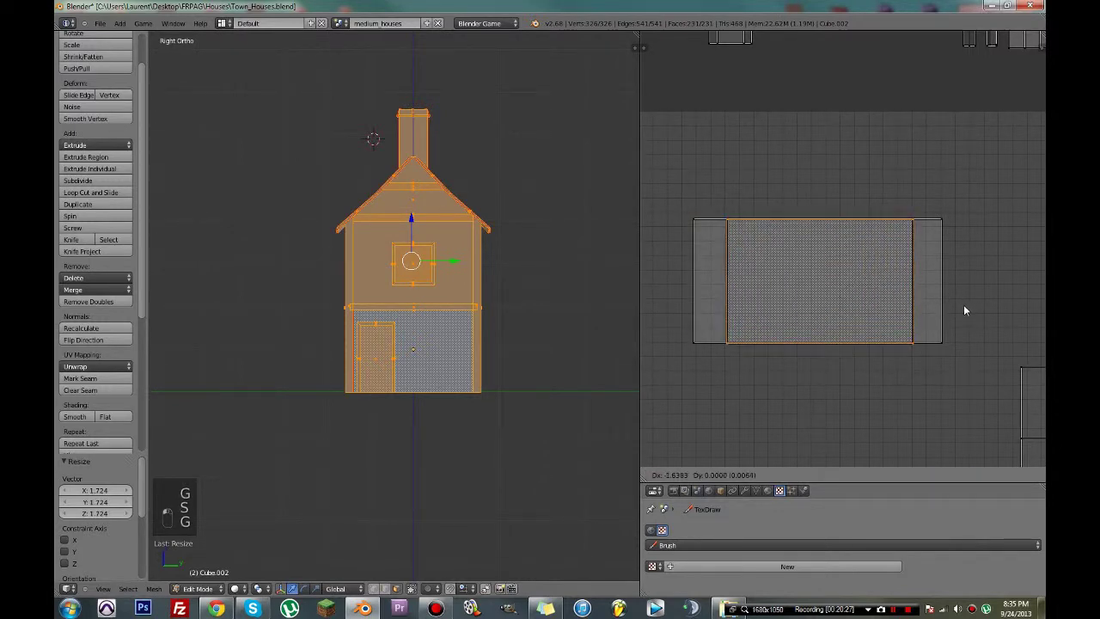
left_click(964, 305)
- Select the under-overhang wall island together with the large front and back wall islands, and save the file
key("c")
mouse_move(916, 332)
left_mouse_down()
mouse_move(723, 245)
mouse_move(696, 335)
left_mouse_up()
right_click(696, 334)
scroll(854, 315, "down", 5)
scroll(855, 315, "up", 4)
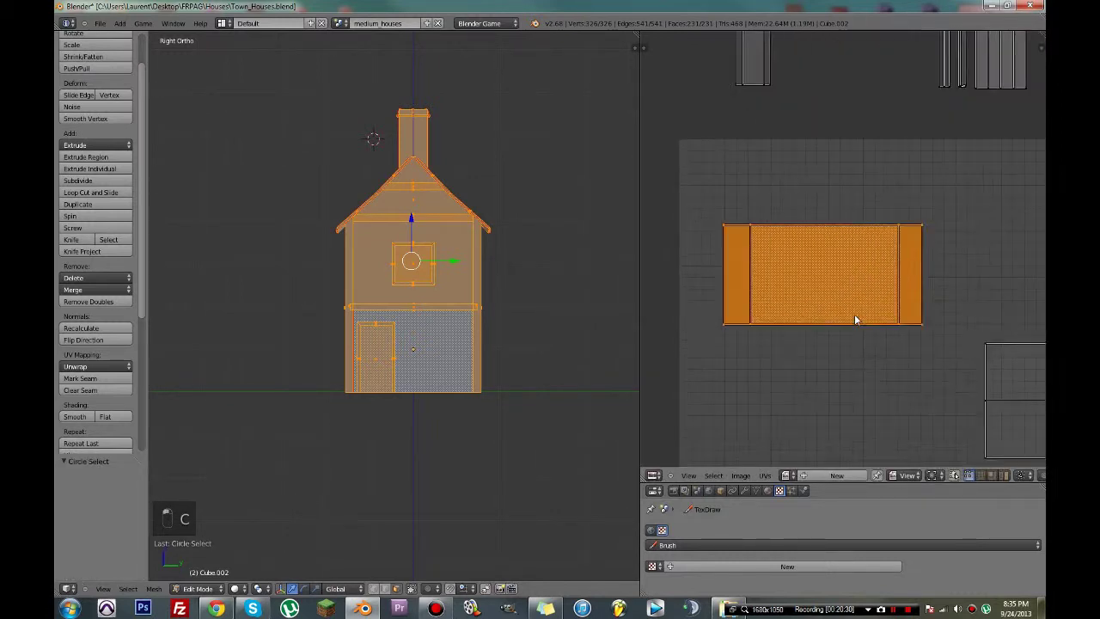
key("ctrl+s")
left_click(854, 314)
- Select only the under-overhang wall island and move it along X by -0.057 and slightly further to meet the large island's left edge
scroll(854, 314, "down", 3)
scroll(854, 313, "up", 3)
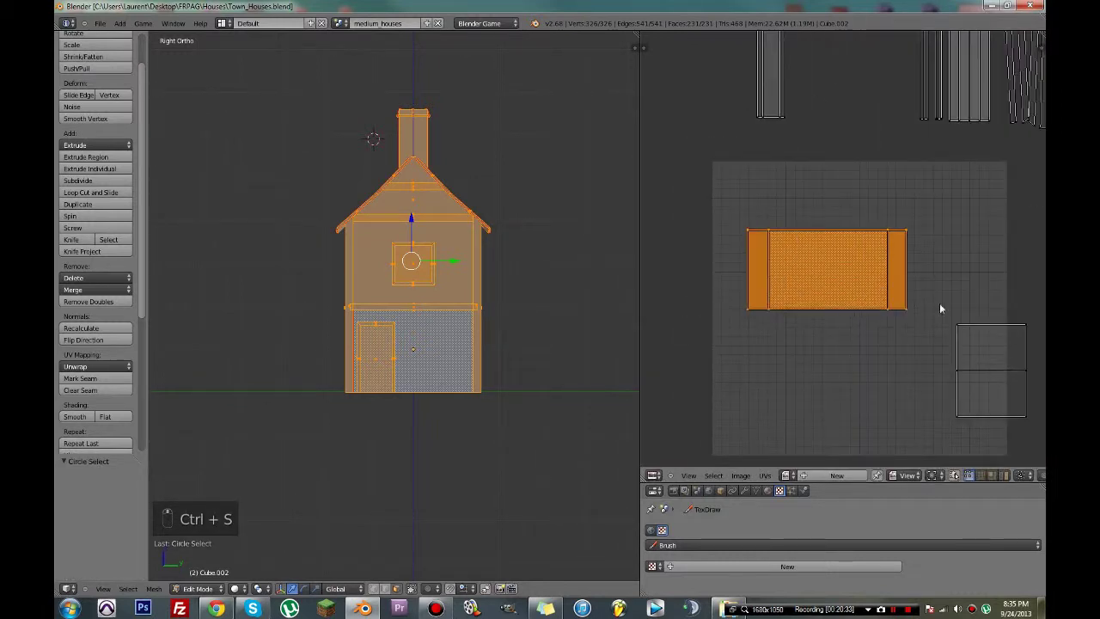
scroll(859, 230, "up", 2)
scroll(862, 233, "down", 1)
key("a")
key("c")
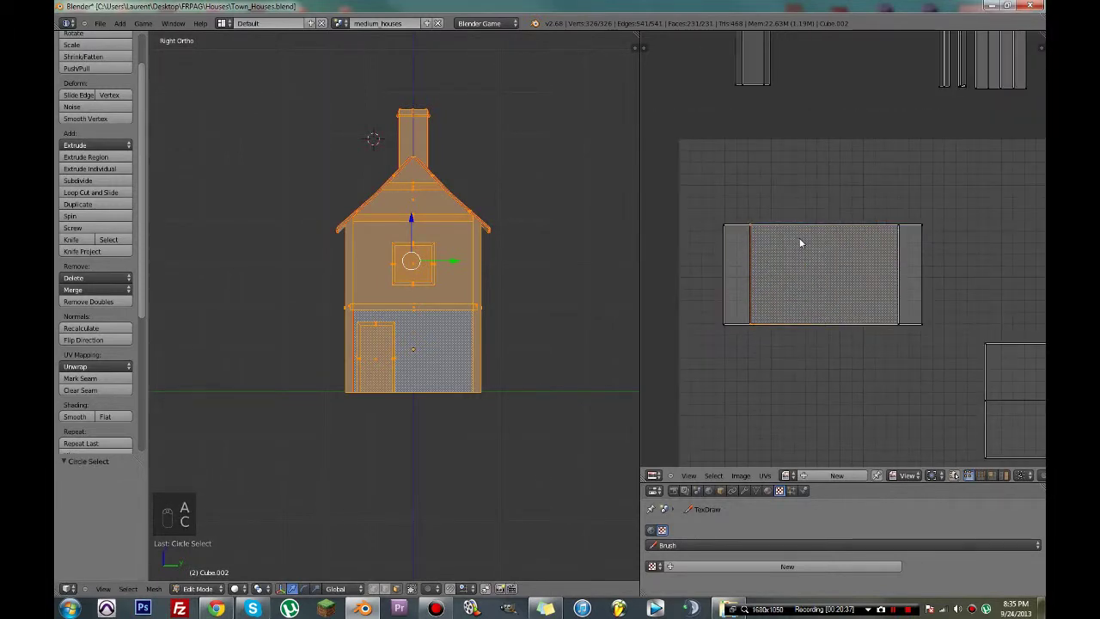
key("ctrl+l")
scroll(908, 253, "up", 2)
key("g")
left_click(869, 256)
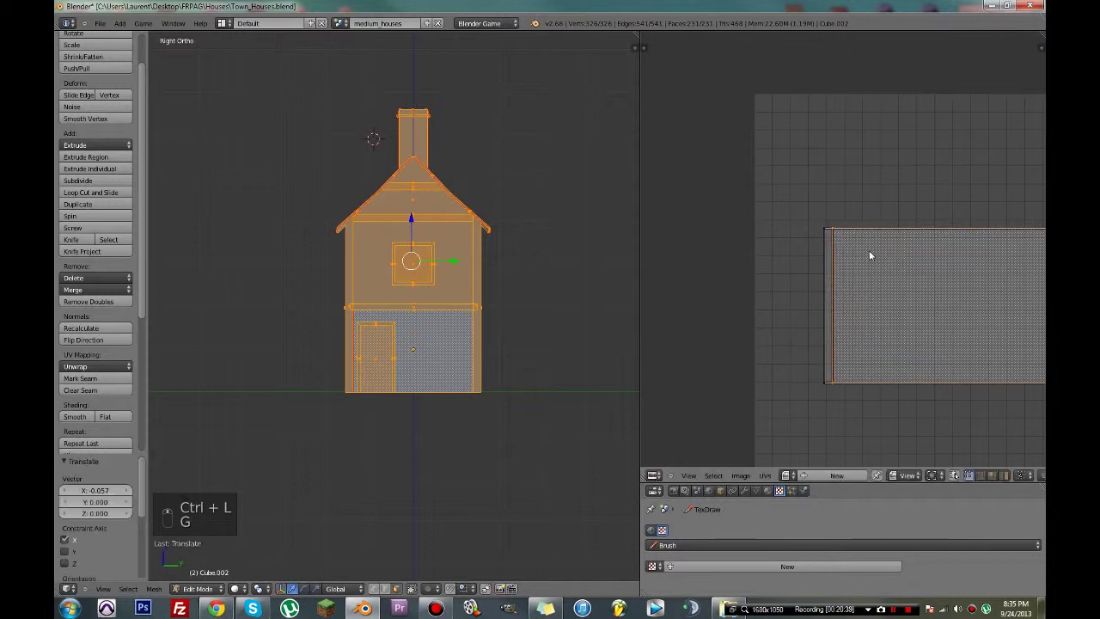
scroll(860, 254, "up", 3)
key("g")
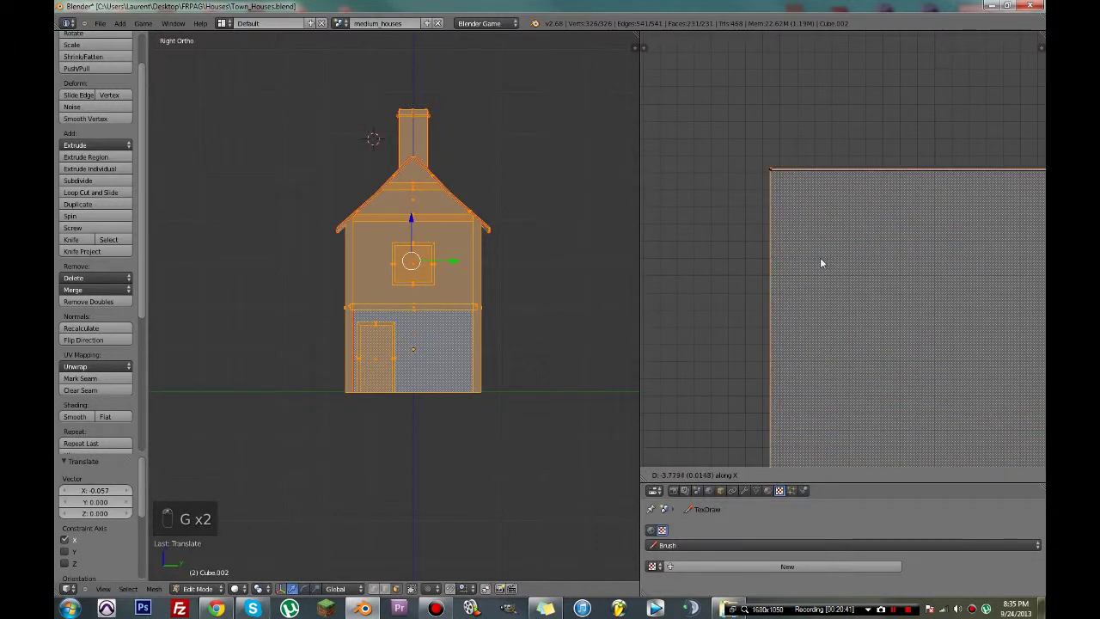
left_click(821, 259)
- Select the linked stacked wall islands, move them -0.715 in X and 0.605 in Y outside the UV square, and save the file
scroll(809, 221, "down", 3)
key("c")
left_click(807, 218)
right_click(806, 218)
scroll(806, 217, "down", 4)
key("ctrl+l")
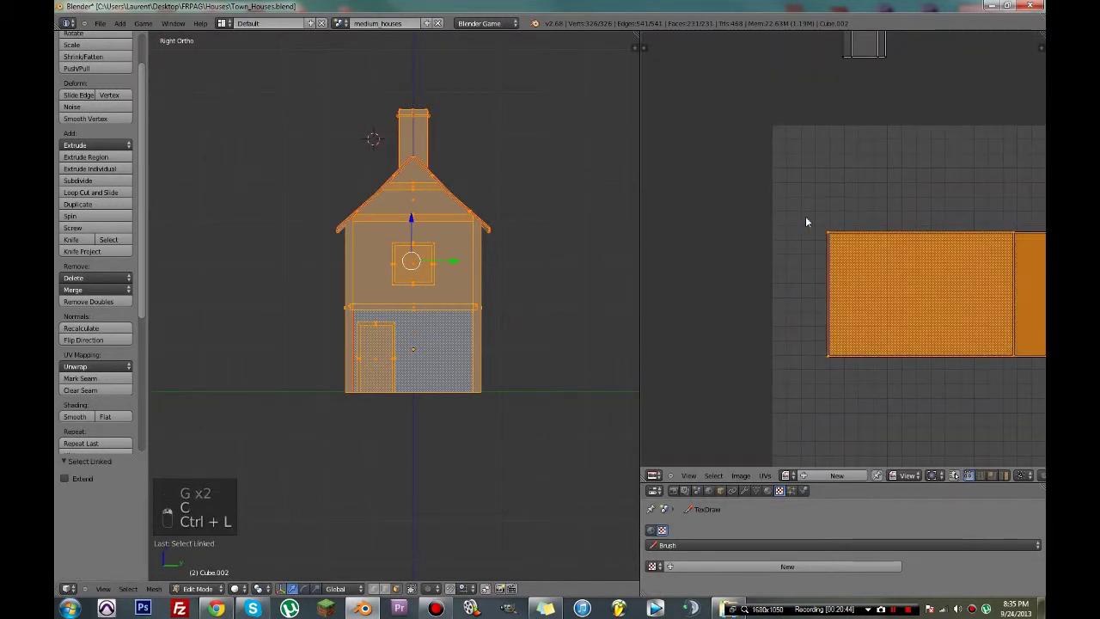
scroll(805, 215, "down", 4)
key("g")
left_click(727, 142)
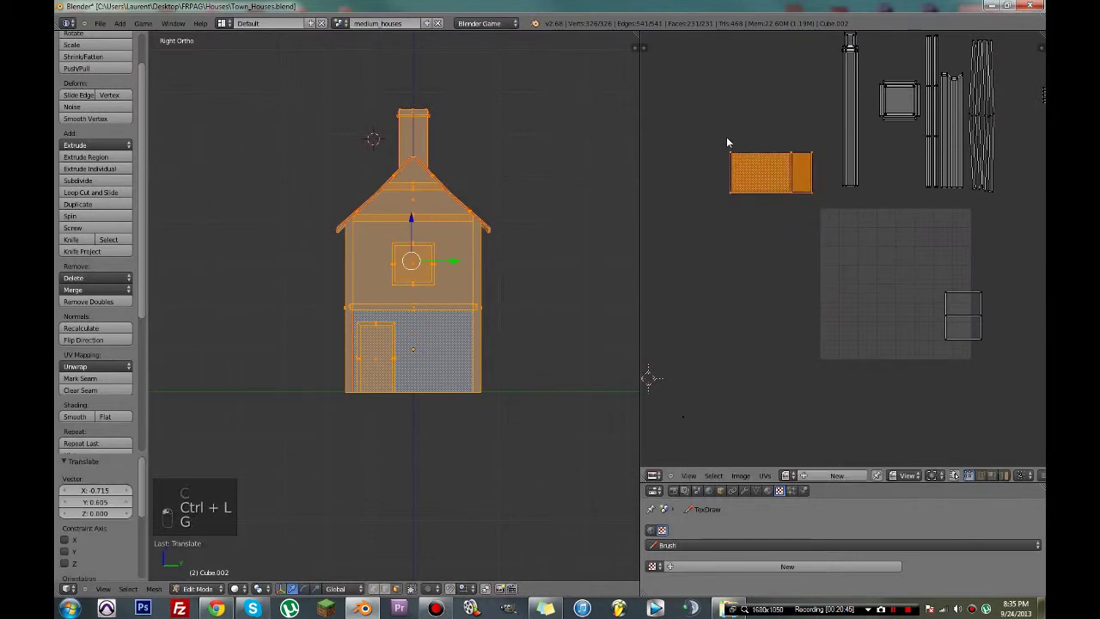
key("ctrl+s")
left_click(635, 140)
- Select the narrow upper front wall face, the windowed upper end wall, and the gable above it
middle_click_drag(472, 325, 572, 342)
key("z")
key("z")
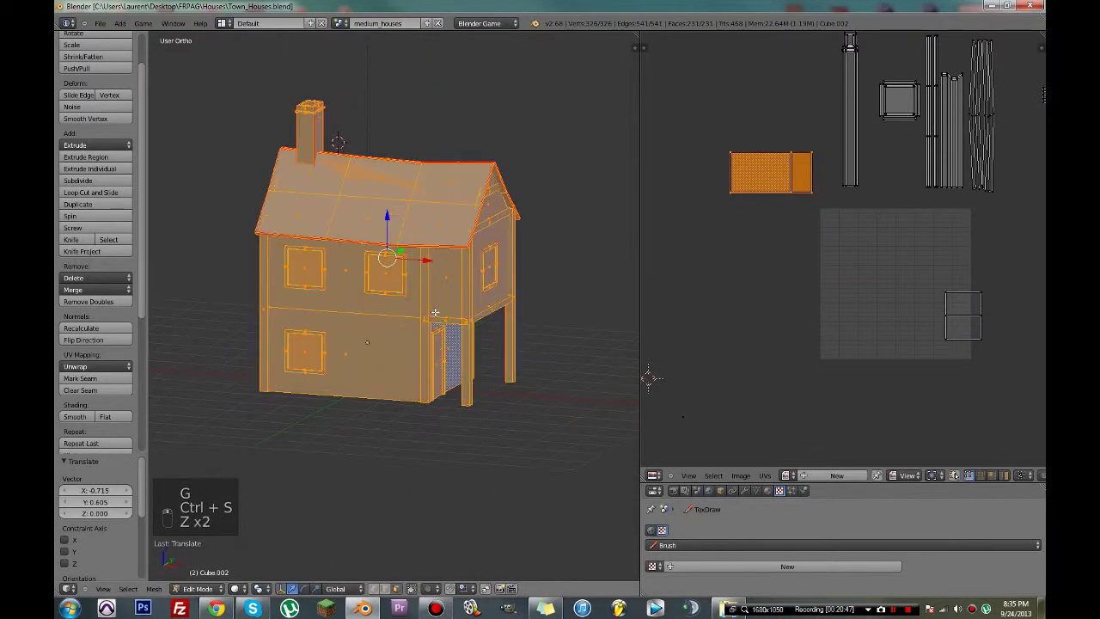
middle_click_drag(435, 312, 422, 303)
right_click(437, 283)
right_click(463, 264, "shift")
right_click(484, 208, "shift")
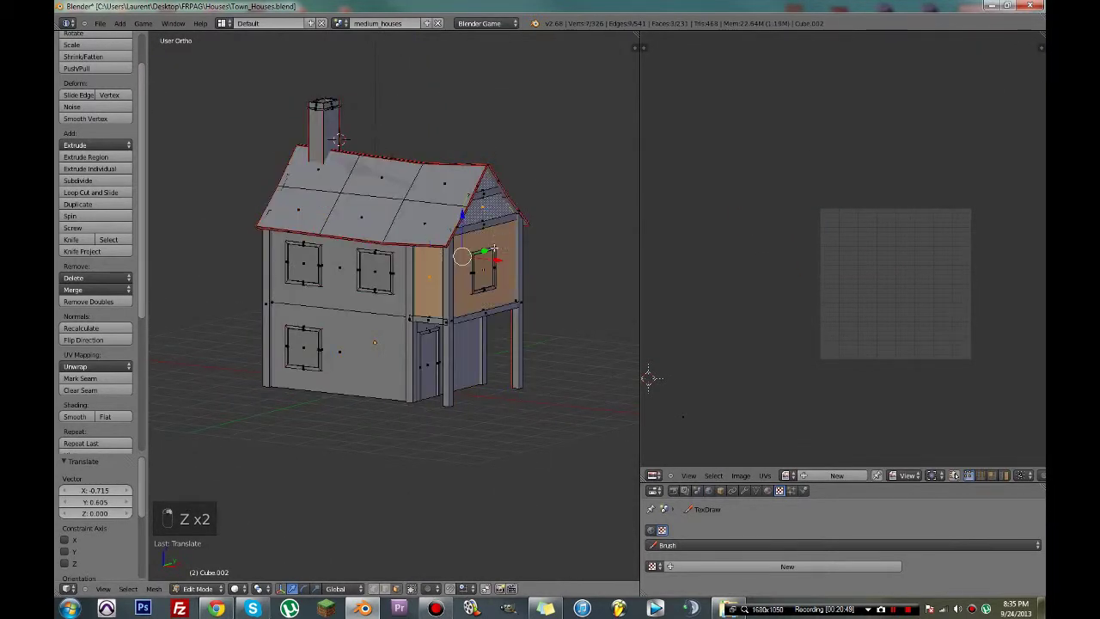
- Add the narrow upper back wall face and the opposite end's lower wall, upper wall and gable faces to the selection
middle_click_drag(495, 250, 344, 248)
right_click(409, 282, "shift")
mouse_move(409, 282)
middle_mouse_down()
mouse_move(359, 292)
mouse_move(416, 279)
mouse_move(434, 284)
mouse_move(427, 300)
mouse_move(618, 302)
middle_mouse_up()
right_click(441, 355, "shift")
right_click(443, 280, "shift")
right_click(445, 227, "shift")
key("ctrl+s")
- Remove the narrow upper front and back wall faces from the selection with circle select
key("c")
middle_click(427, 300)
right_click(415, 304)
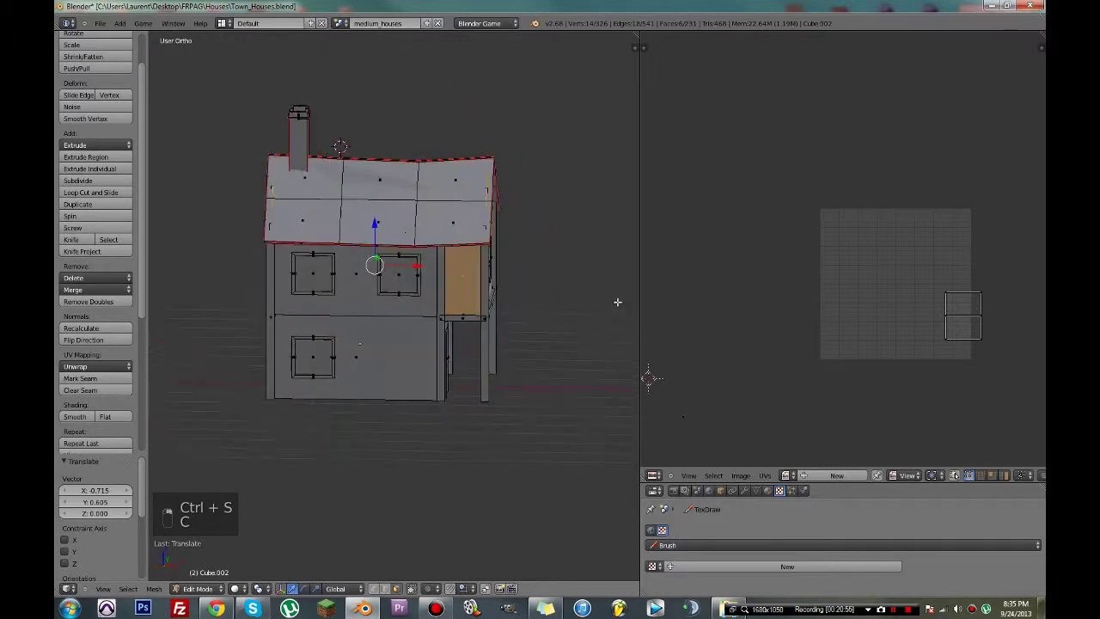
middle_click(427, 292)
right_click(427, 292)
- Project the selected end wall and gable faces from the right view and move their UVs 0.352 in X and -0.133 in Y
key("KP_3")
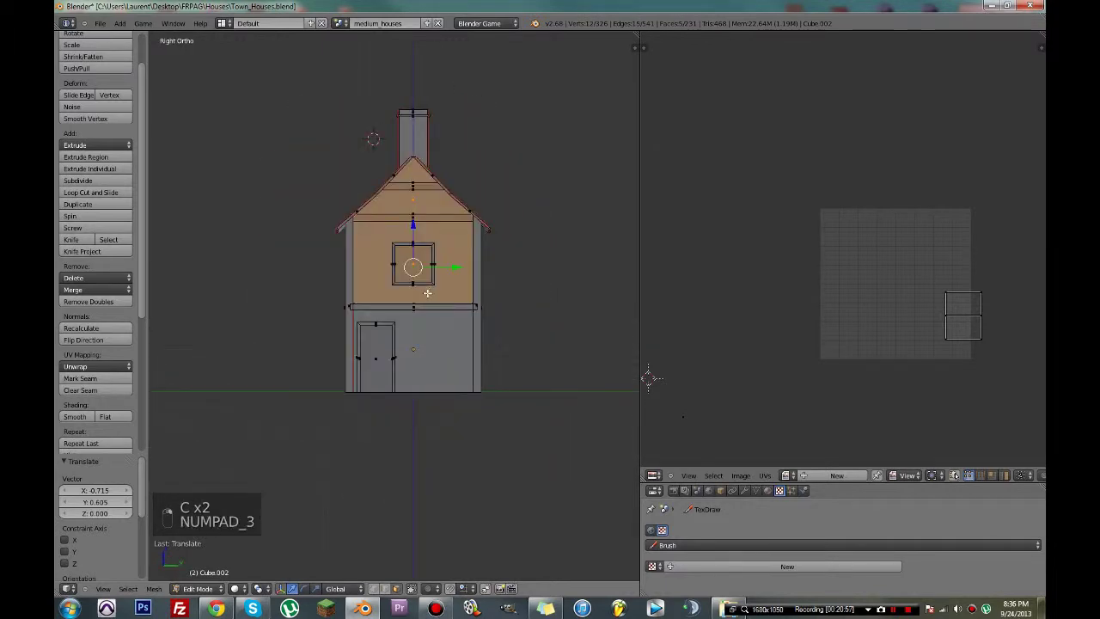
key("u")
left_click(425, 294)
key("a")
key("g")
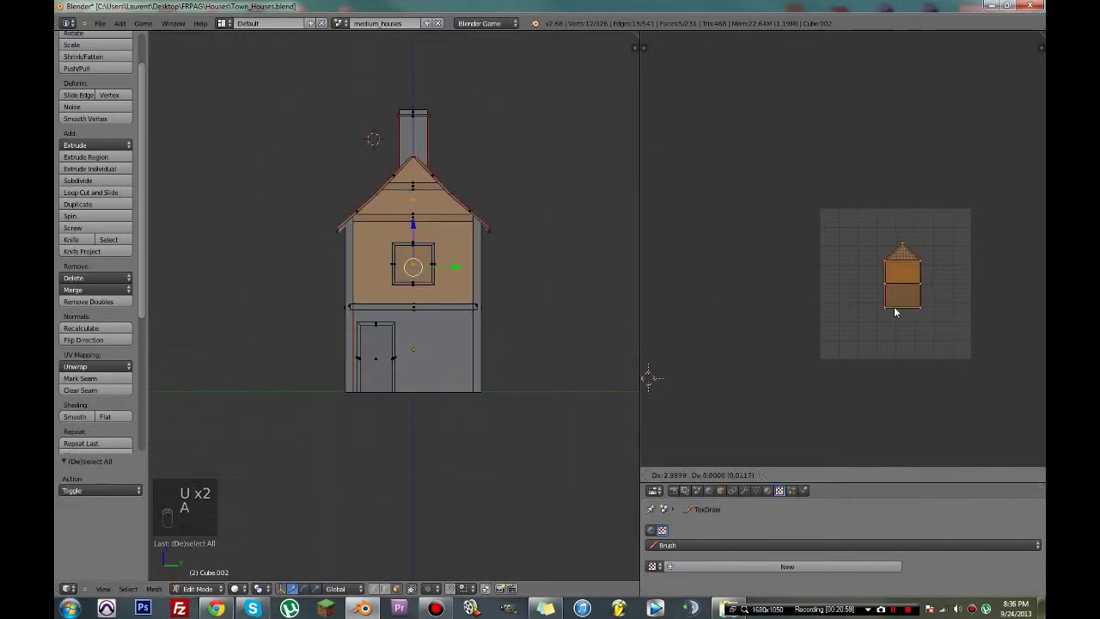
left_click(938, 327)
- Select the narrow upper wall faces above the porch on the house's front and back
middle_click_drag(341, 270, 612, 307)
middle_click_drag(371, 305, 171, 275)
right_click(456, 265)
middle_click_drag(456, 266, 349, 282)
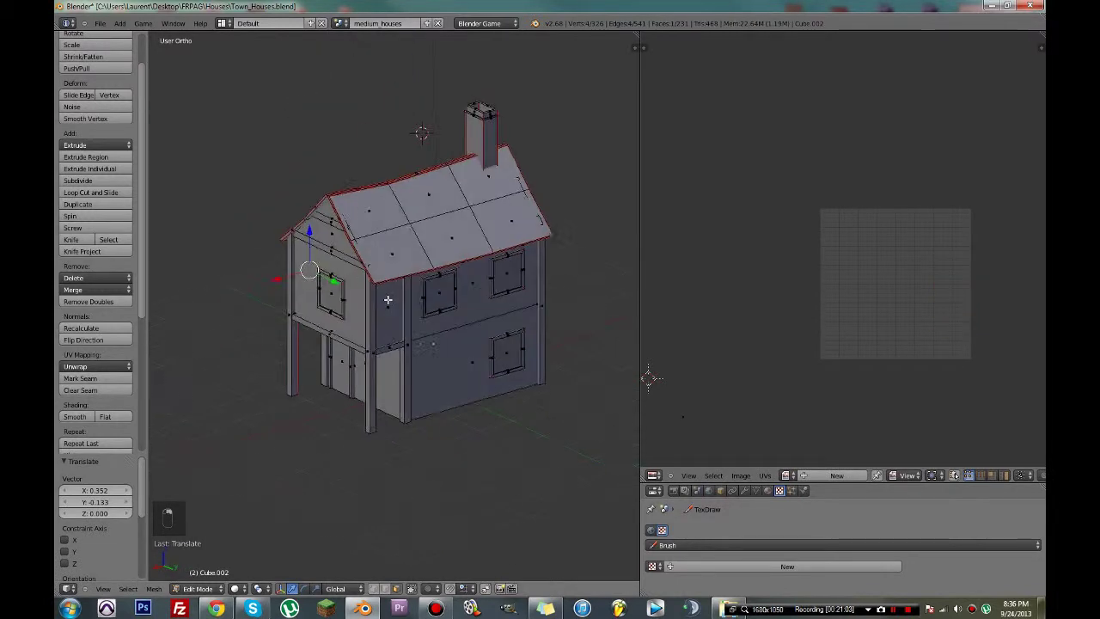
key("KP_1")
key("KP_3")
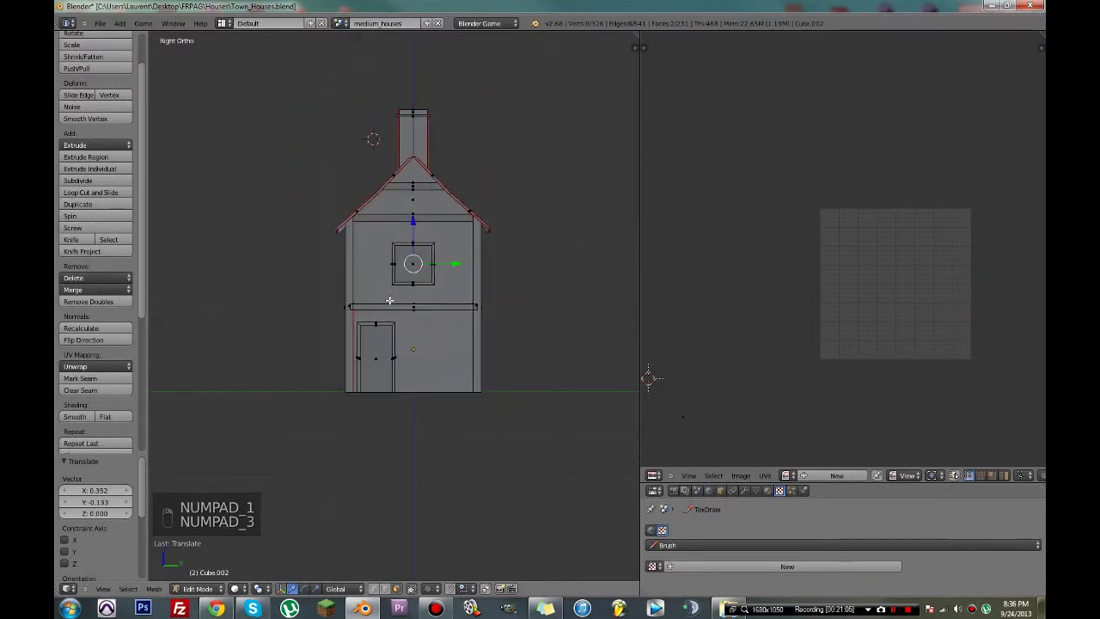
- Project the two narrow wall faces from the front view and move their UVs -0.441 in X and -0.488 in Y
key("KP_1")
key("u")
left_click(389, 300)
key("a")
key("g")
left_click(845, 376)
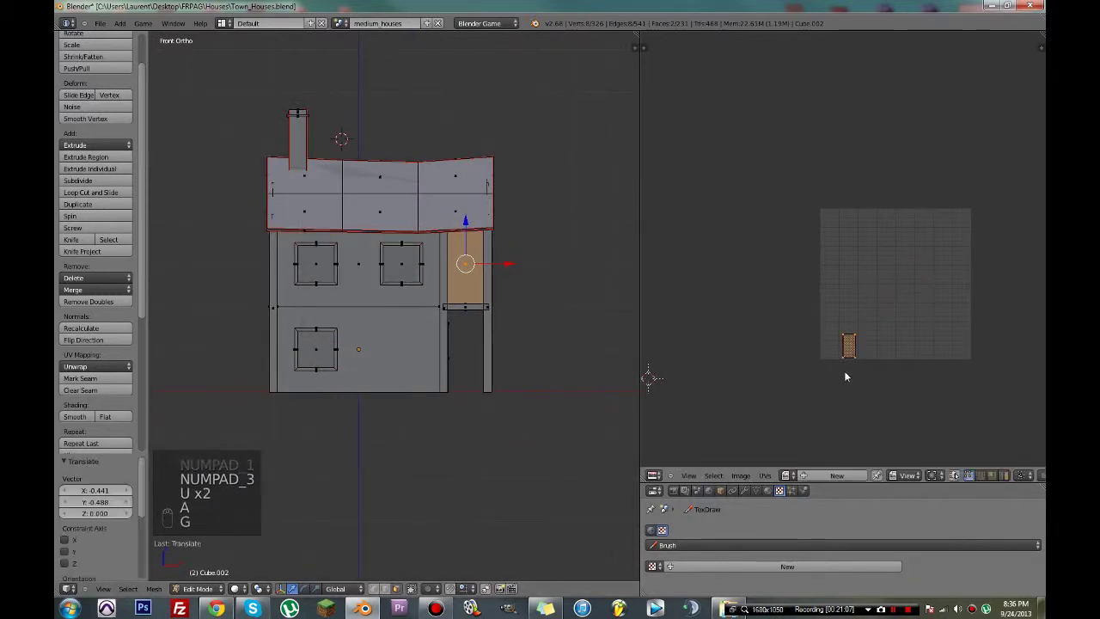
- Show the UVs of the whole mesh, select only the narrow wall island, and move it beside the end wall and gable island
key("a")
key("a")
key("a")
key("a")
key("a")
key("c")
left_click(844, 342)
right_click(845, 342)
middle_click_drag(844, 342, 758, 342)
scroll(813, 323, "up", 3)
key("g")
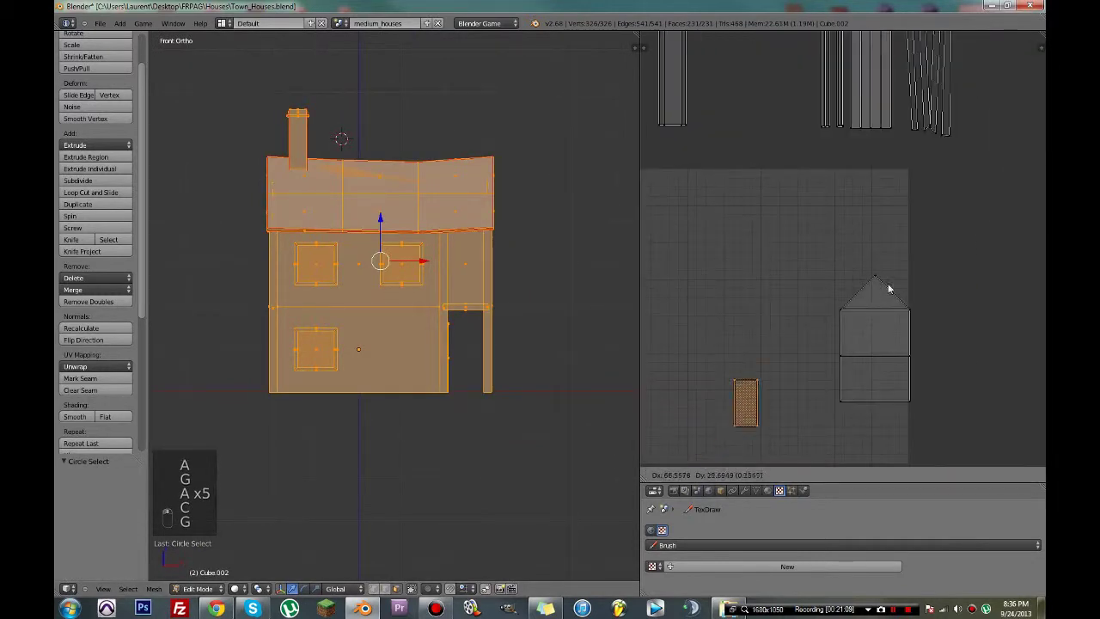
left_click(941, 225)
- Select the gable with the upper wall's top edge and move it -0.293 along Y to fold over the lower wall
middle_click_drag(910, 251, 858, 192)
scroll(847, 215, "up", 2)
key("a")
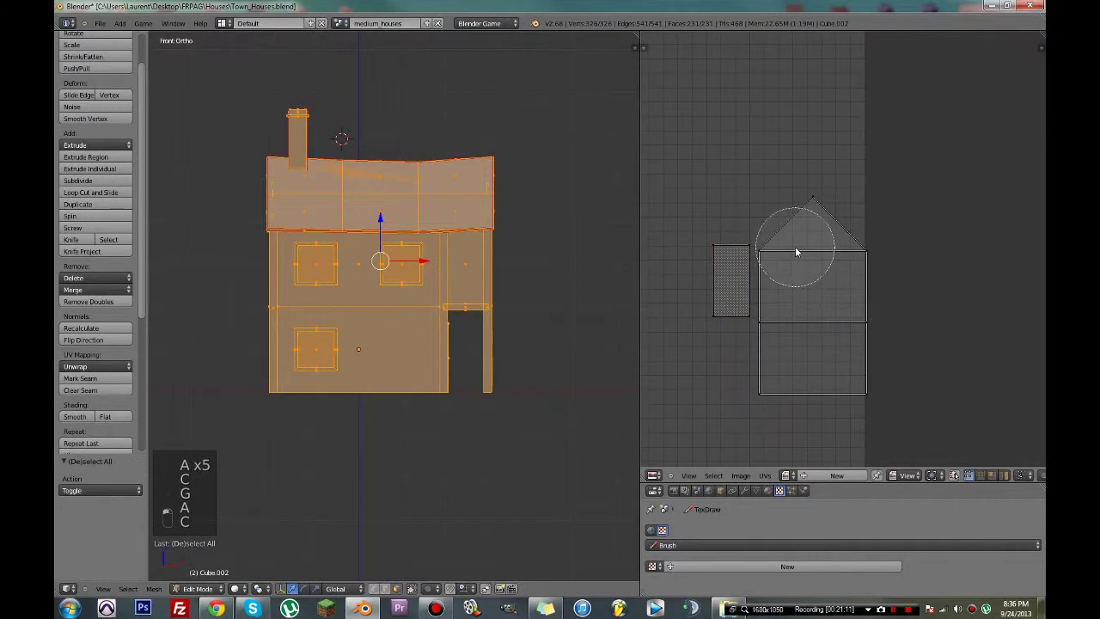
mouse_move(795, 247)
left_mouse_down()
mouse_move(884, 253)
mouse_move(830, 204)
left_mouse_up()
right_click(830, 204)
key("g")
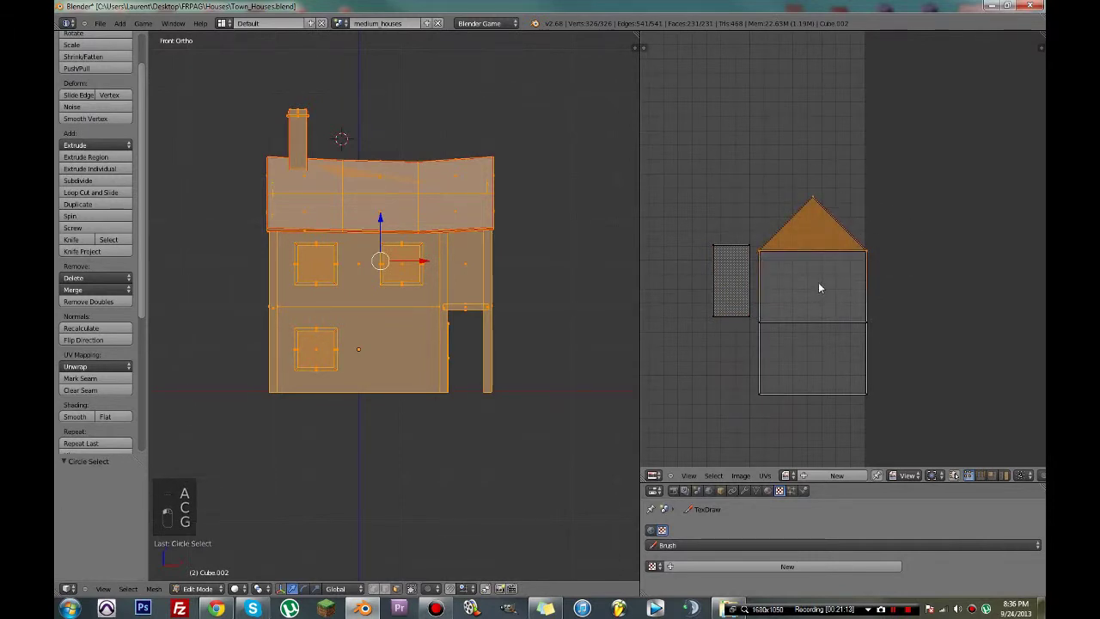
middle_click(817, 331)
left_click(813, 419)
middle_click_drag(814, 364, 801, 323)
scroll(808, 258, "up", 3)
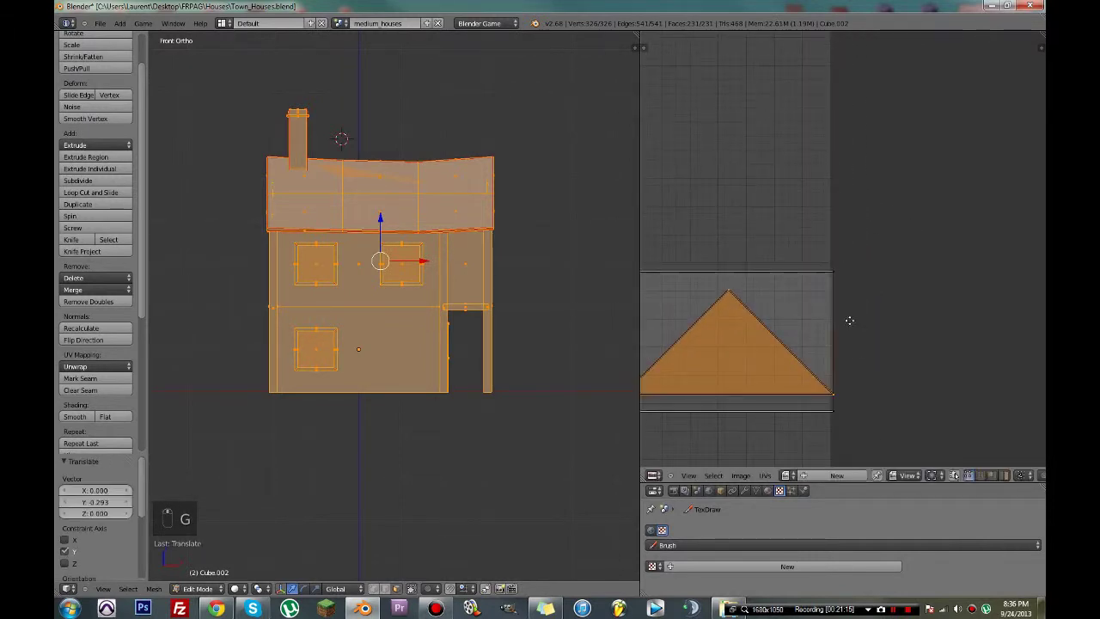
- Shift the gable another -0.018 along Y to align its base with the lower wall's bottom edge, and save the file
key("g")
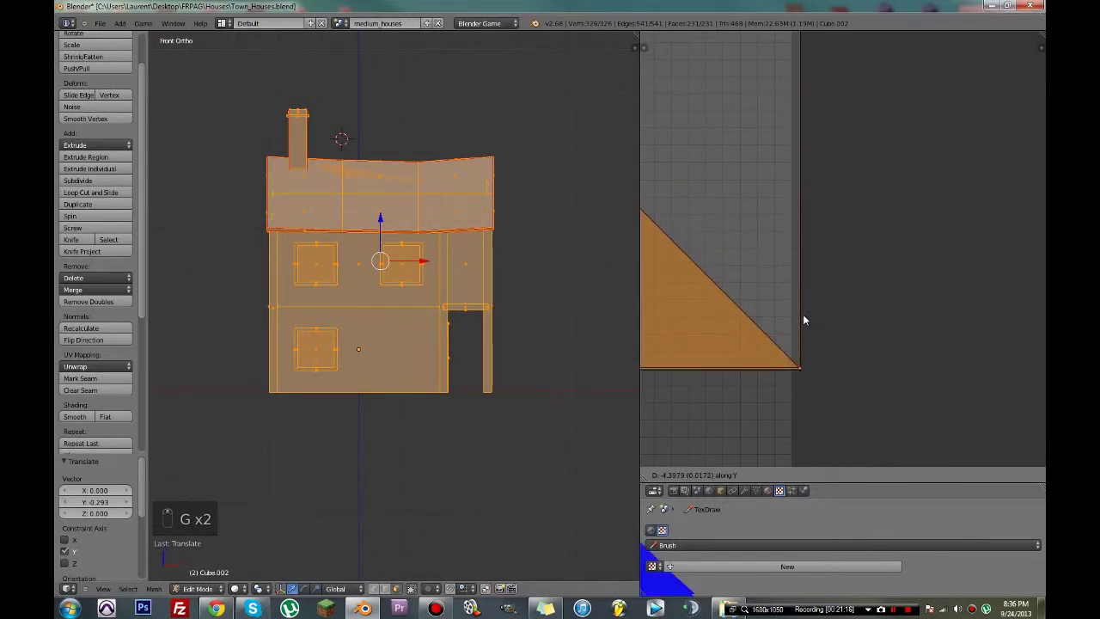
left_click(803, 317)
key("ctrl+s")
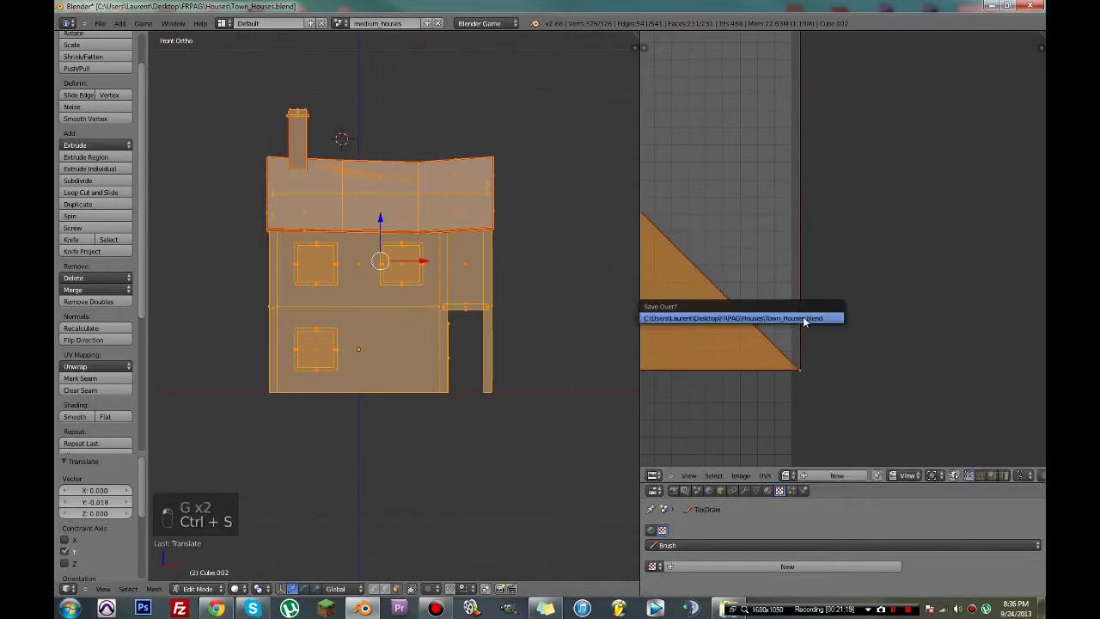
left_click(803, 316)
scroll(803, 316, "down", 3)
key("ctrl+s")
key("Tab")
key("Tab")
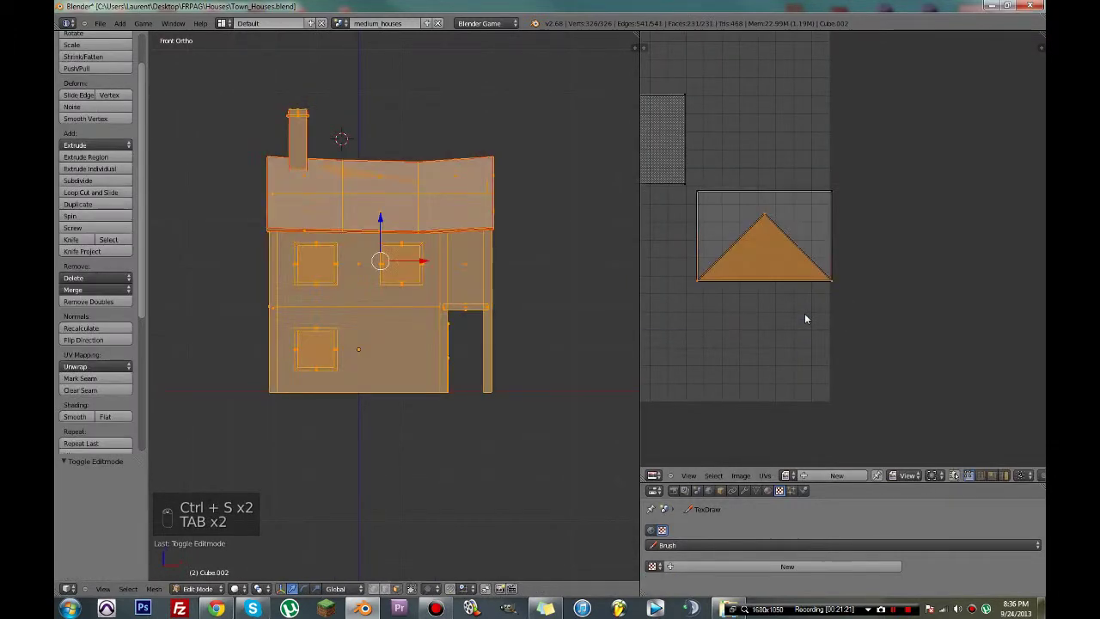
- Select only the narrow wall island and move it 0.116 in X and -0.166 in Y onto the end wall island
scroll(805, 313, "down", 2)
key("a")
key("a")
key("a")
key("a")
key("a")
key("c")
key("a")
key("c")
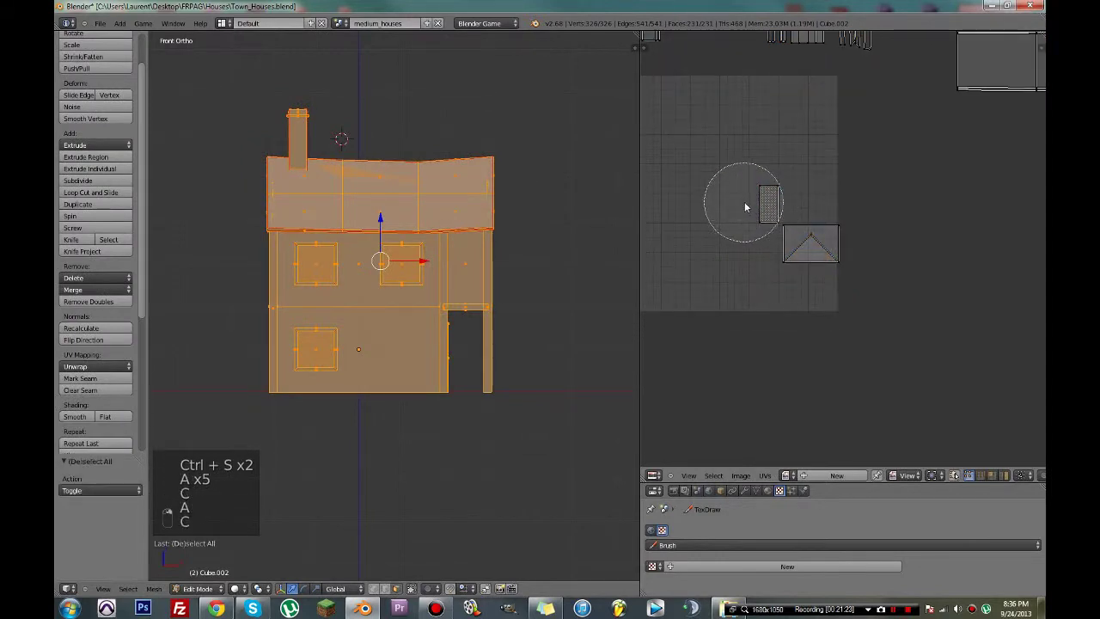
left_click(746, 206)
right_click(748, 206)
scroll(765, 214, "up", 3)
key("g")
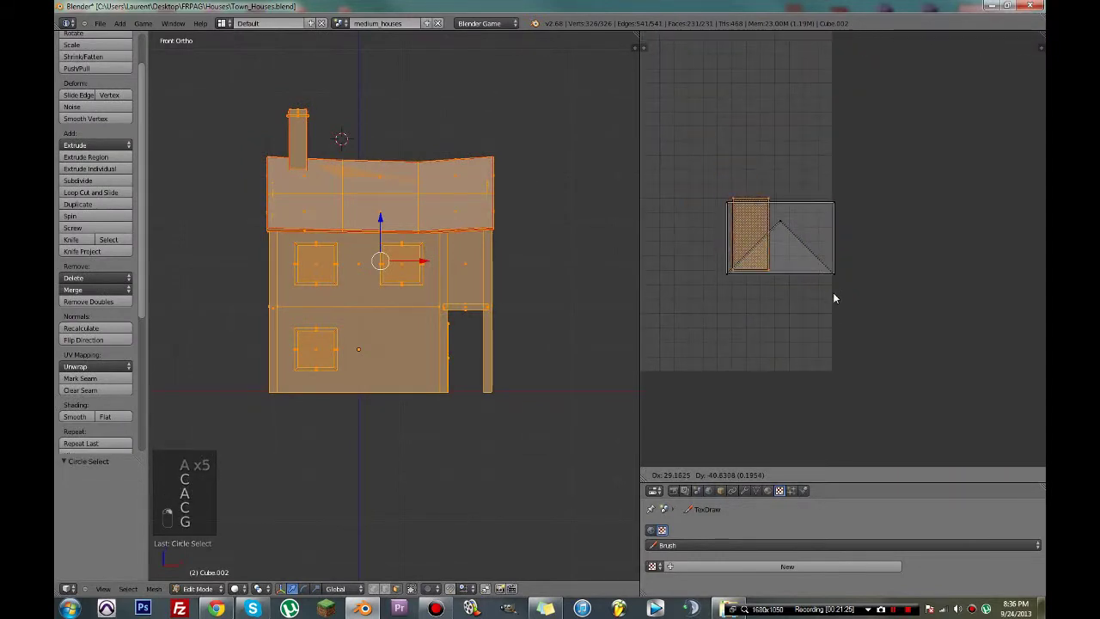
left_click(834, 294)
- Align the narrow island with the end wall's corner, moving it -0.016 in X and -0.002 in Y, plus a final tiny nudge
scroll(796, 276, "up", 4)
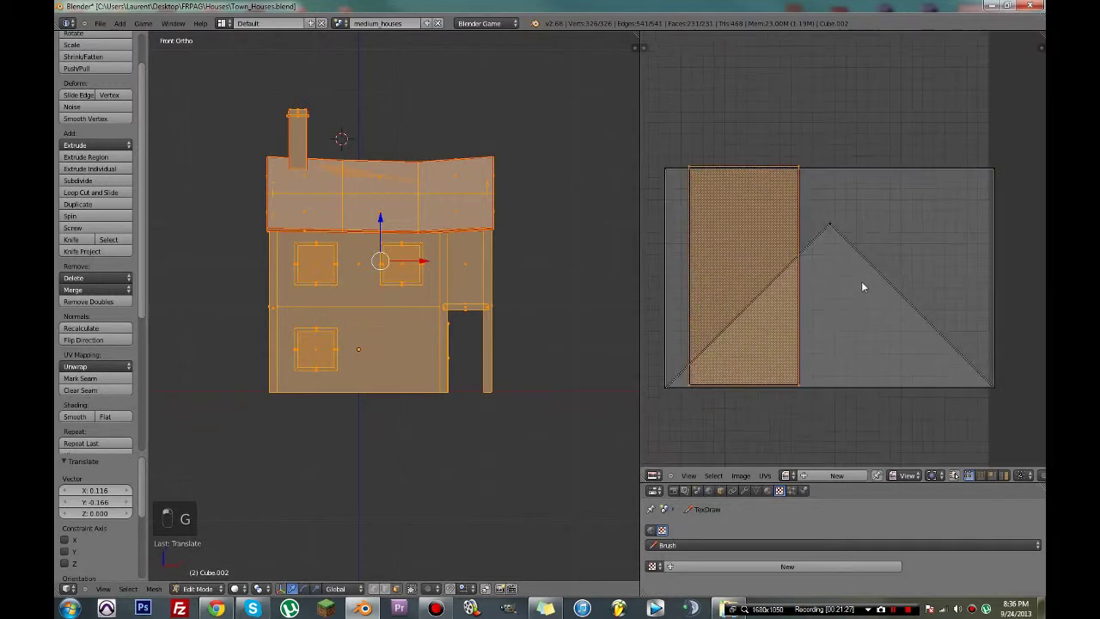
key("g")
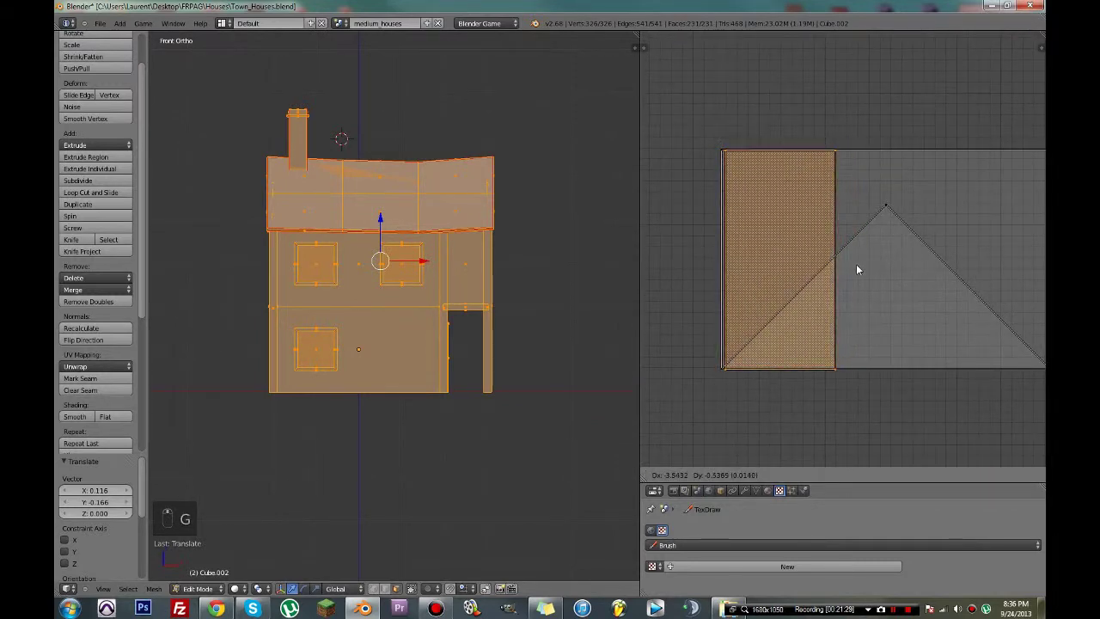
left_click(808, 277)
scroll(808, 277, "up", 3)
key("g")
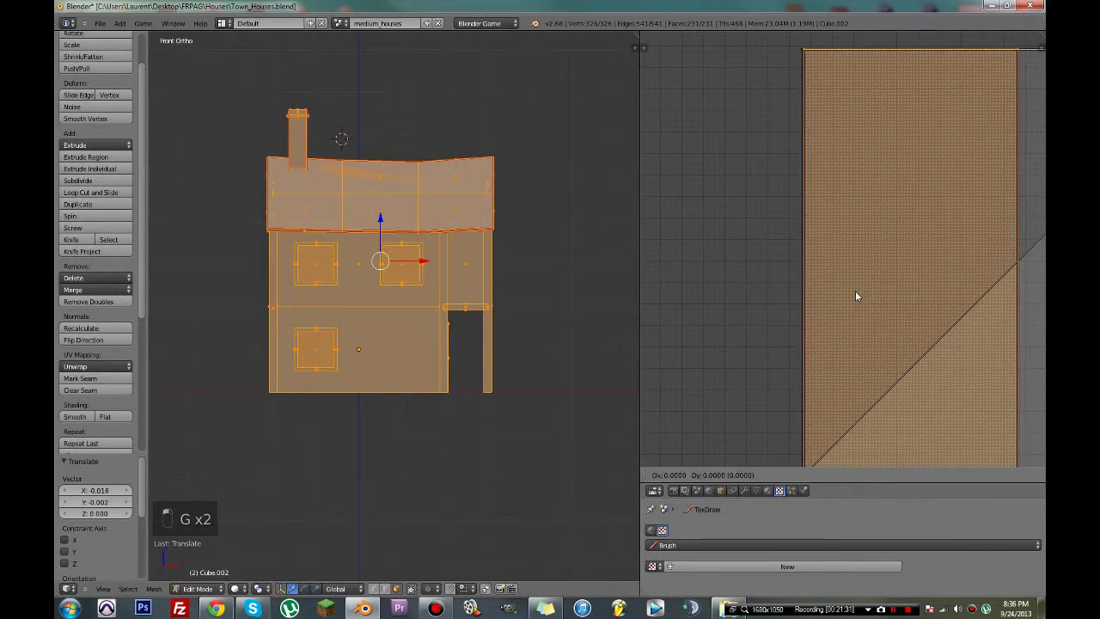
left_click(854, 292)
- Add the end wall and gable island to the selection, move the stack outside the UV square, and scale it by 1.520
scroll(854, 292, "down", 6)
key("c")
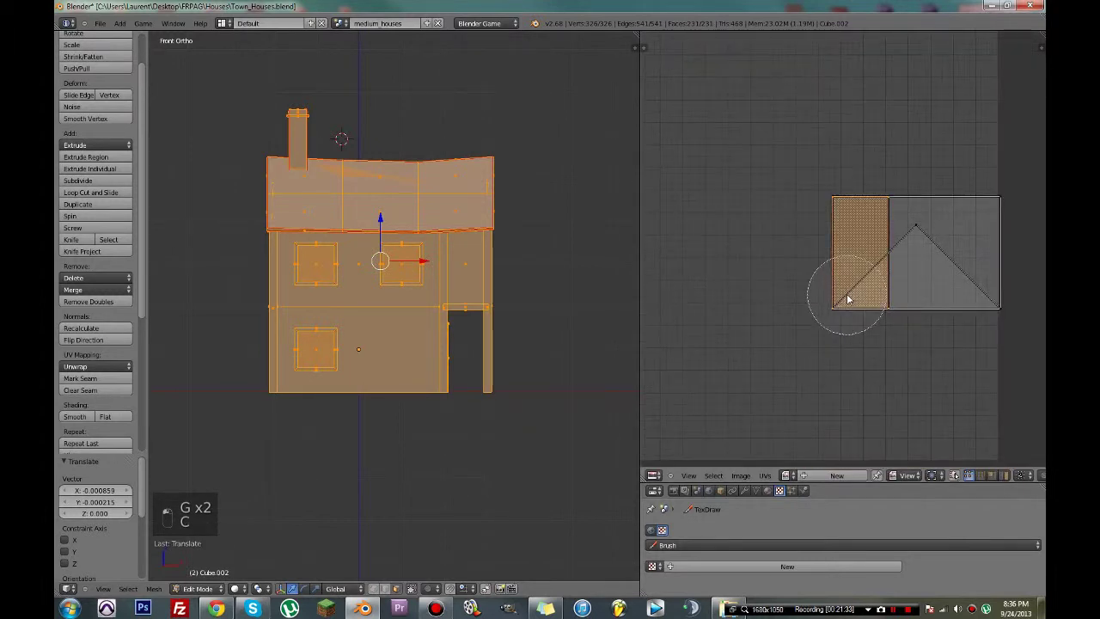
left_click_drag(960, 236, 893, 285)
right_click(894, 285)
scroll(910, 281, "down", 8)
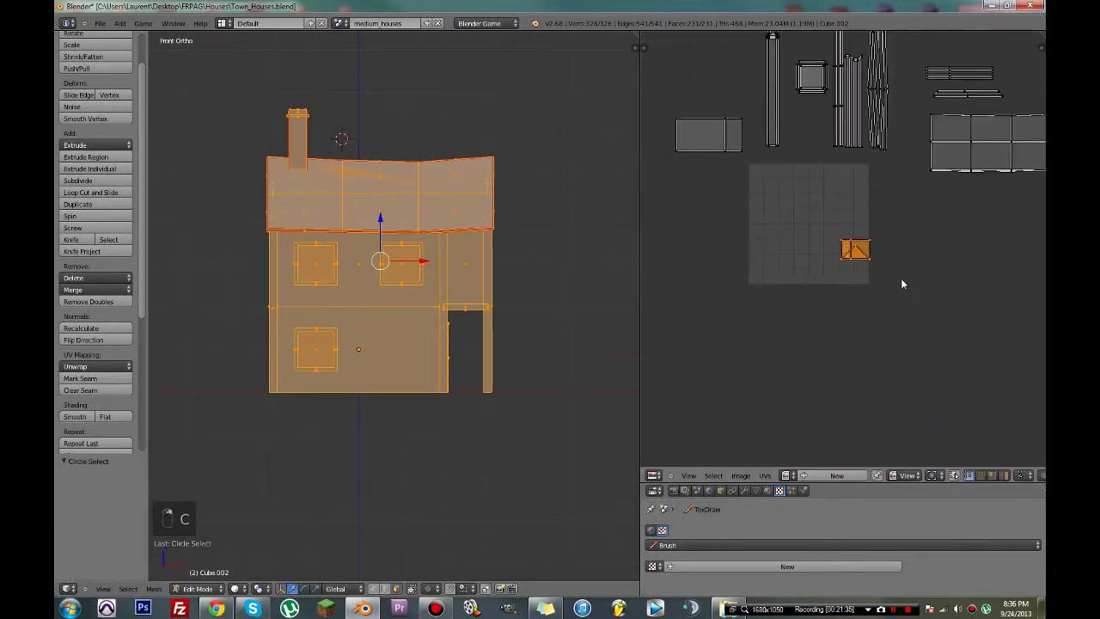
key("g")
left_click(746, 188)
key("s")
left_click(781, 205)
- Place the stack over the earlier wall islands and fine-tune its scale until its height matches theirs
key("g")
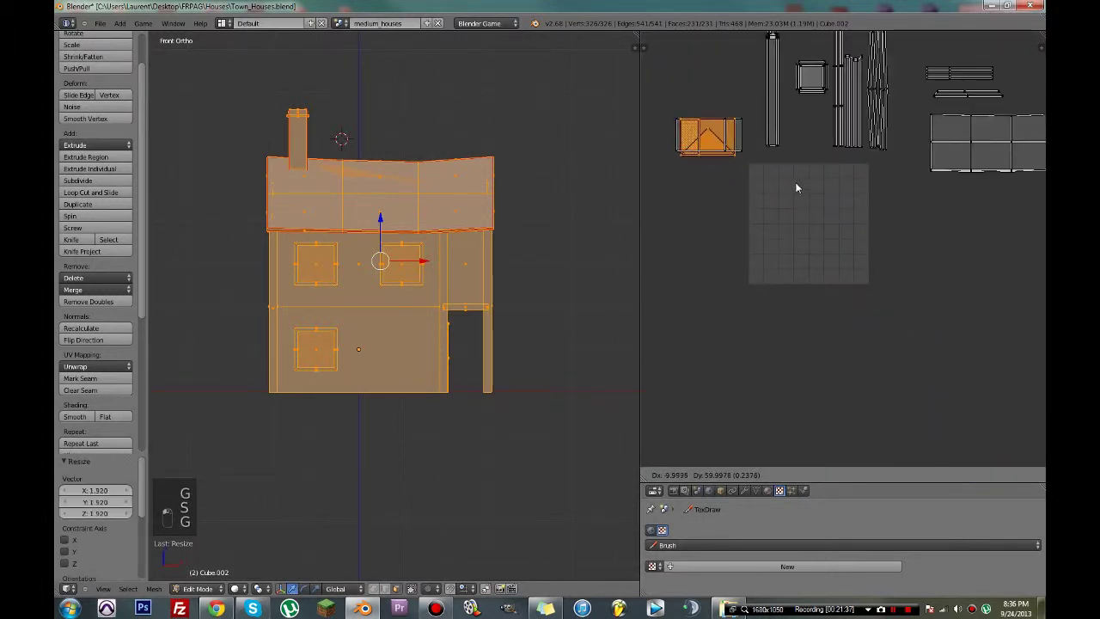
left_click(795, 183)
key("s")
left_click(791, 179)
key("g")
left_click(788, 177)
key("s")
left_click(786, 177)
- Move the resized stack -0.044 in X and -0.376 in Y beneath the earlier wall islands and save the file
key("g")
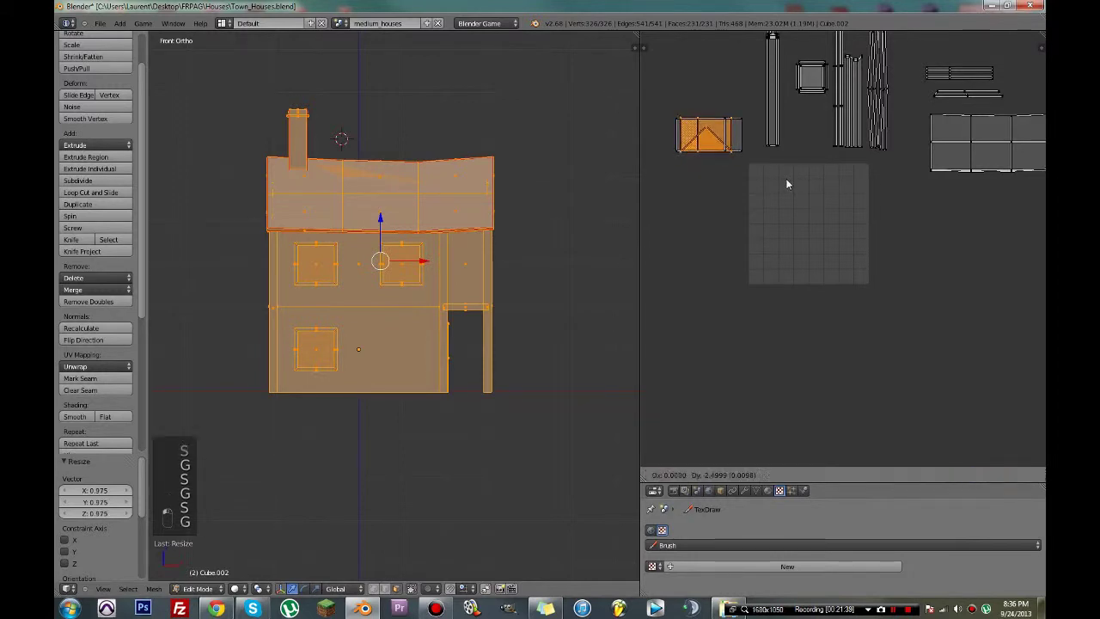
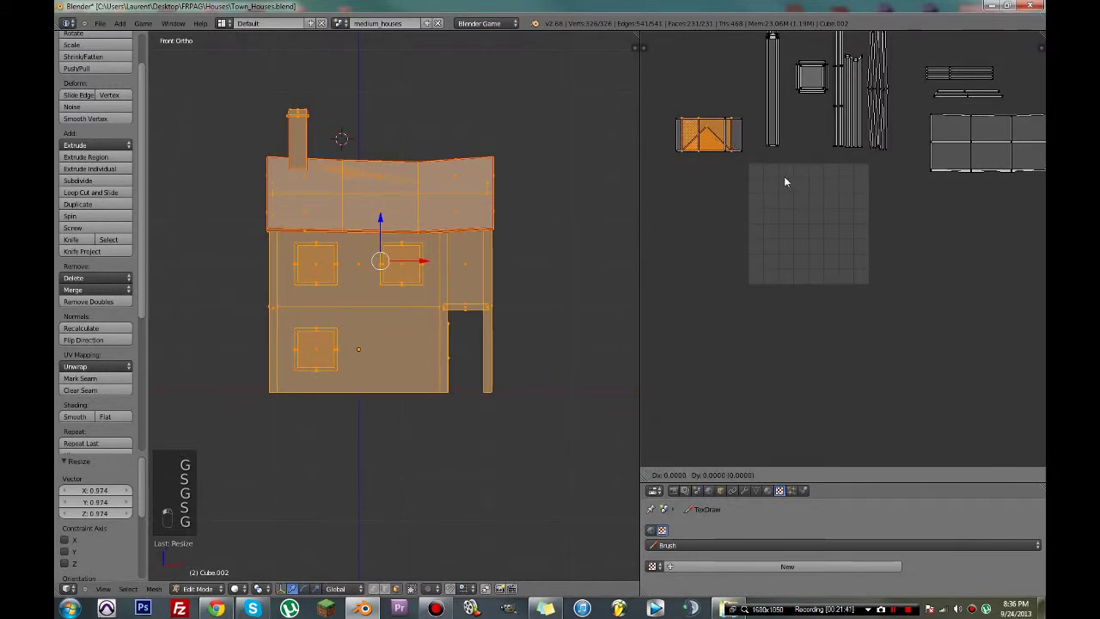
left_click(779, 222)
key("ctrl+s")
mouse_move(344, 335)
middle_mouse_down()
mouse_move(332, 324)
mouse_move(381, 340)
middle_mouse_up()
key("ctrl+s")
- Deselect the whole mesh and save the file
key("z")
key("z")
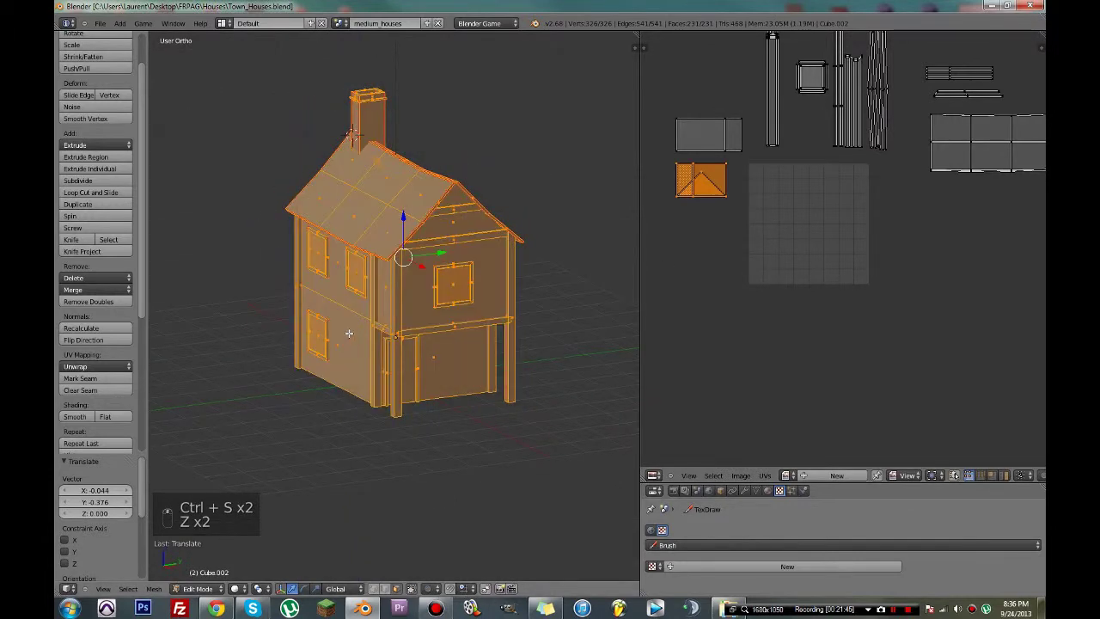
key("alt+z")
key("ctrl+s")
key("z")
key("z")
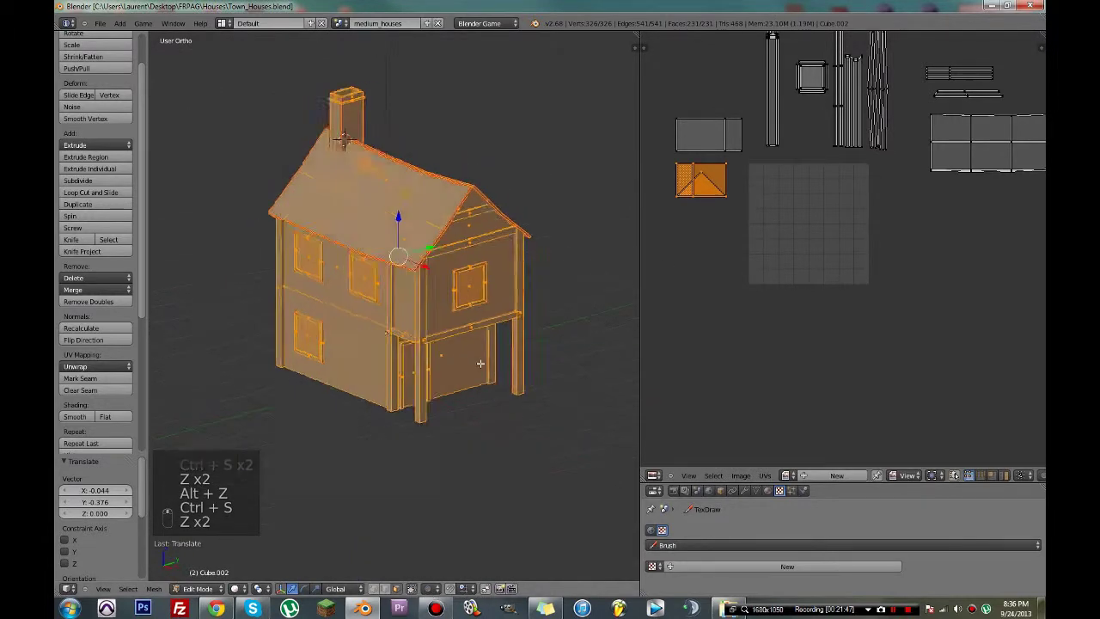
key("a")
middle_click_drag(510, 373, 516, 369)
key("ctrl+s")
- Show the material settings in an enlarged properties editor and switch the model to wireframe display
left_click(767, 490)
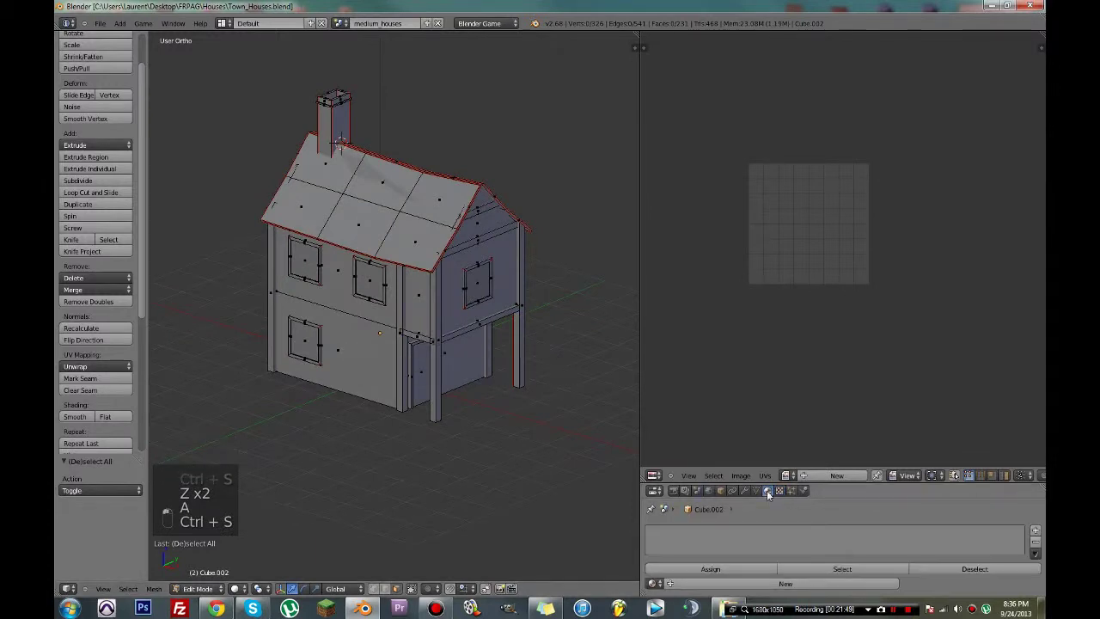
left_click_drag(751, 481, 750, 234)
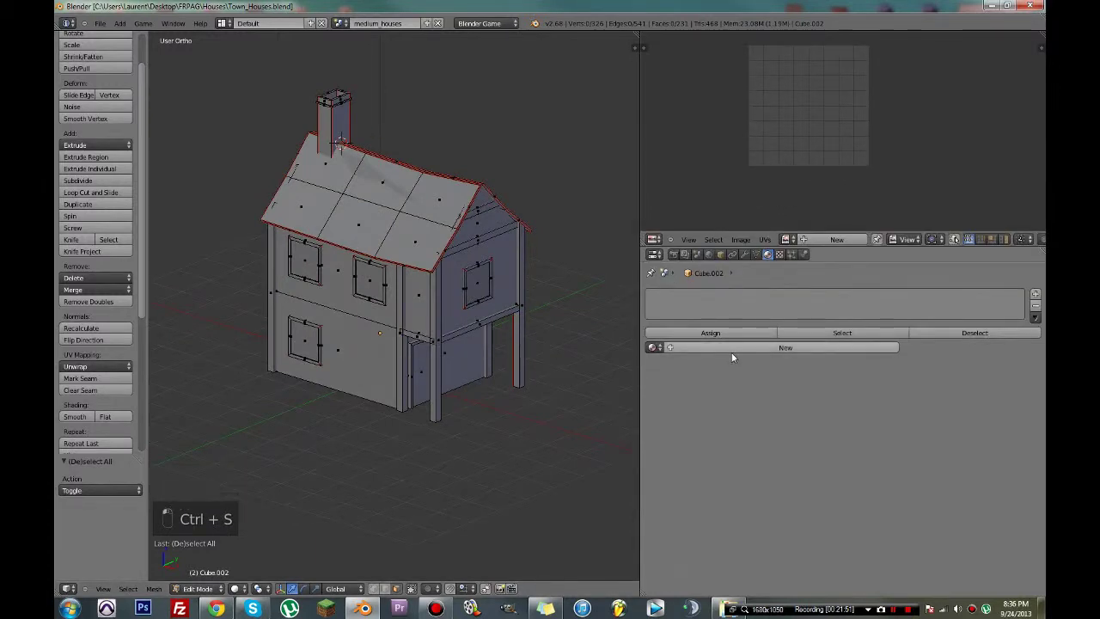
middle_click_drag(421, 366, 384, 332)
scroll(384, 332, "up", 3)
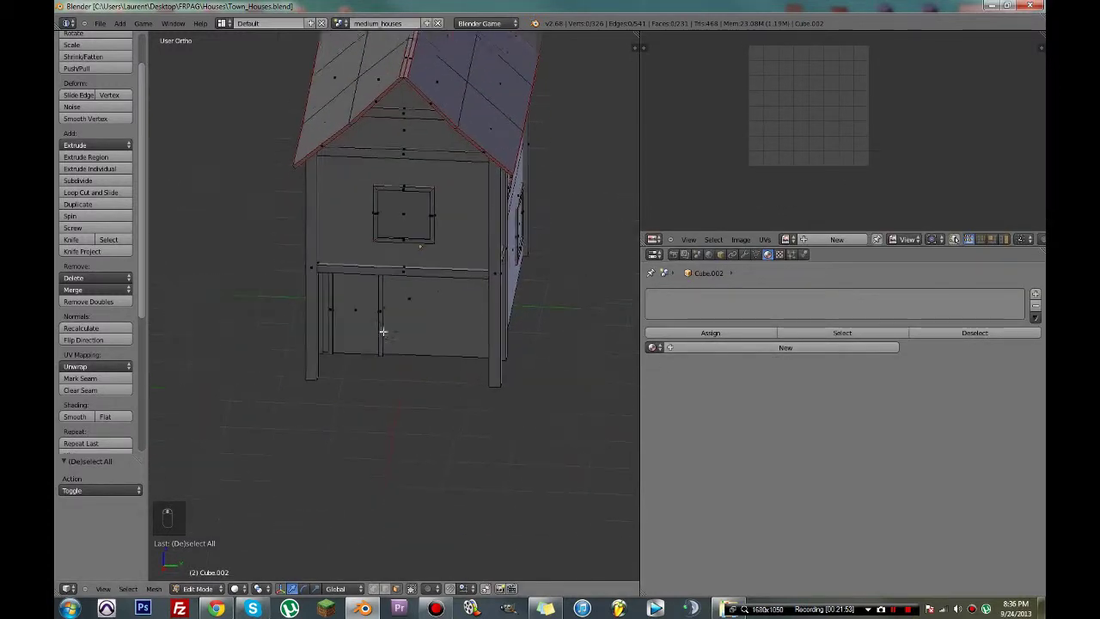
key("z")
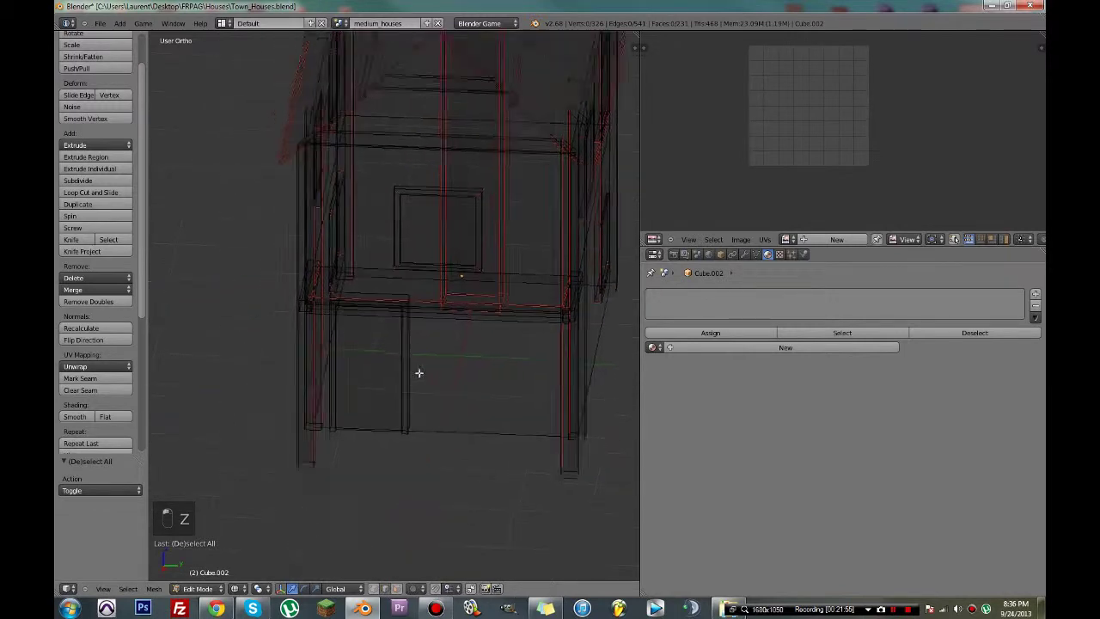
- Mark seams on the upper corner edges of the door frame
middle_click_drag(418, 374, 421, 328)
scroll(420, 328, "up", 2)
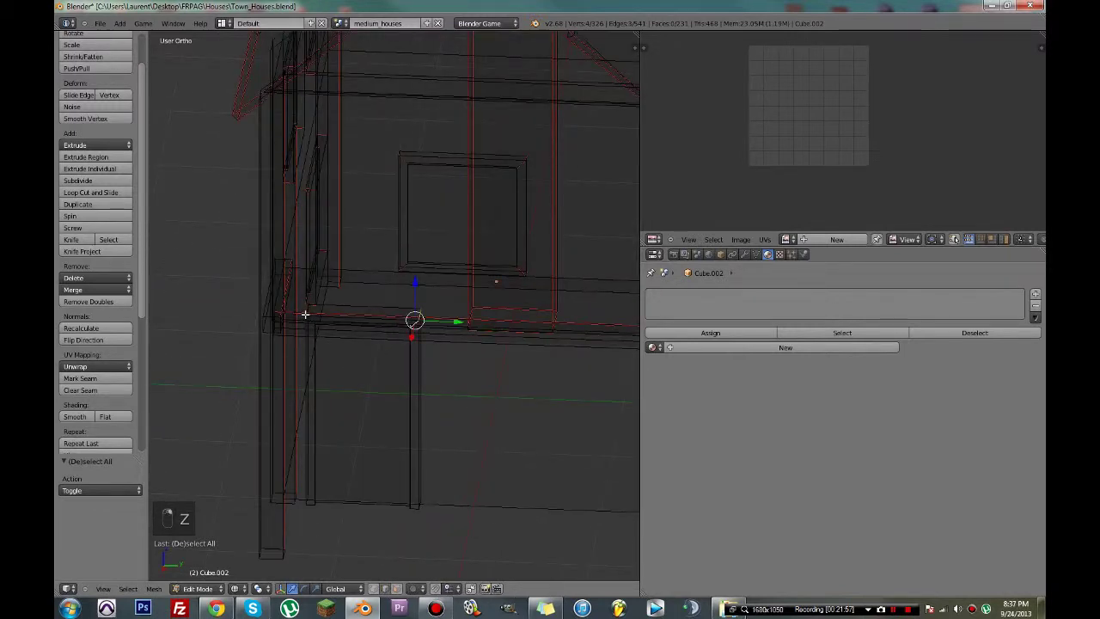
key("ctrl+z")
key("ctrl+z")
key("ctrl+z")
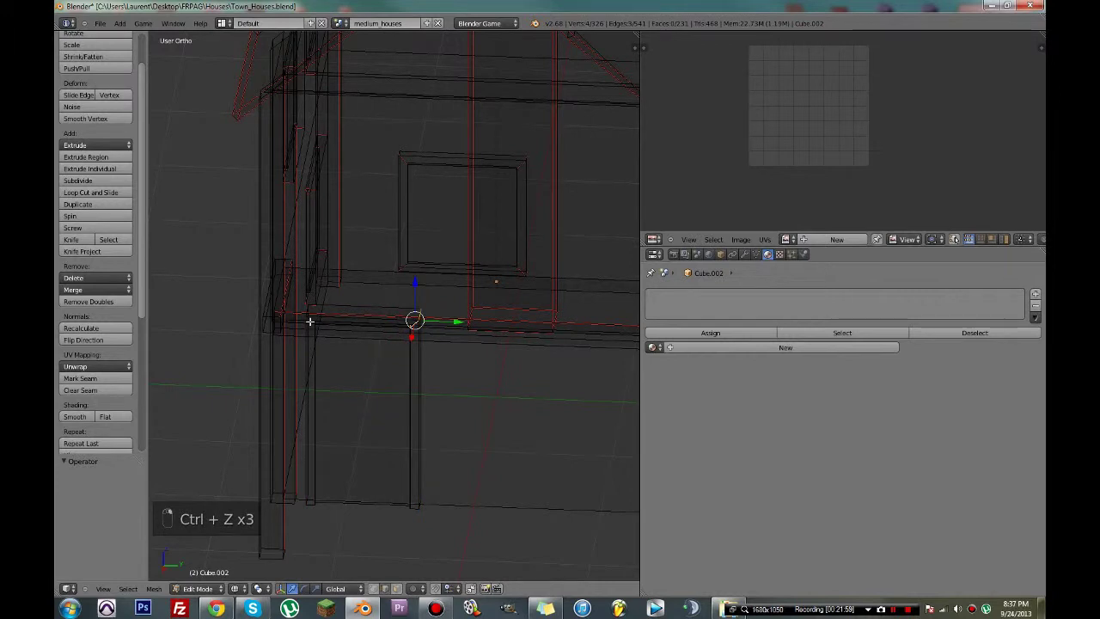
key("ctrl+z")
middle_click_drag(311, 322, 301, 361)
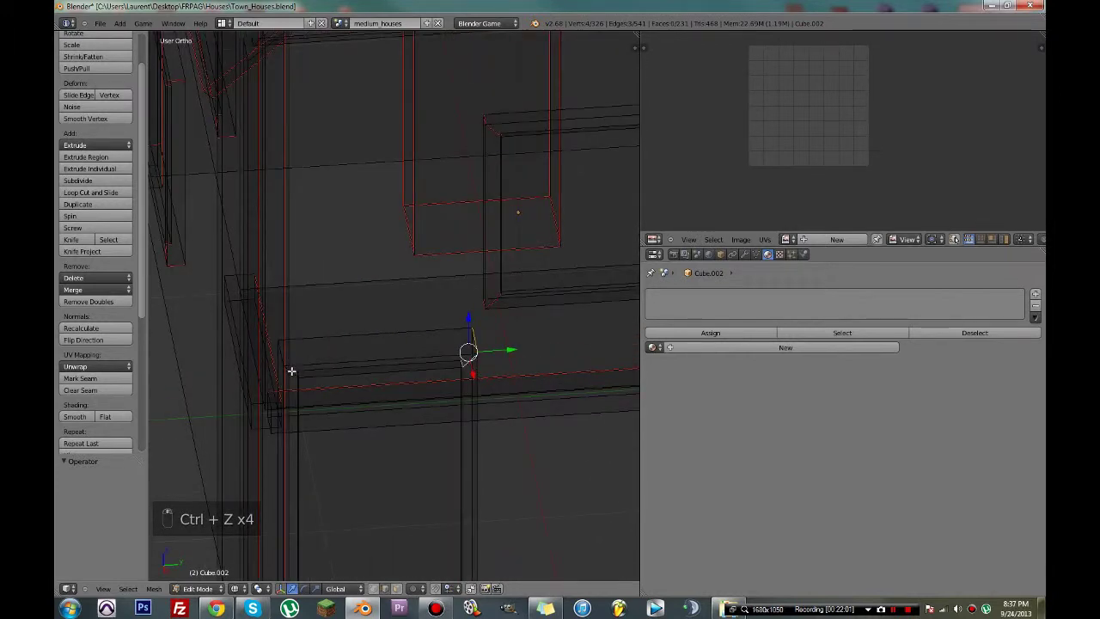
key("ctrl+e")
left_click(304, 368)
- Select all geometry linked to the door frame, unwrap it, and move the resulting island outside the UV square
key("ctrl+l")
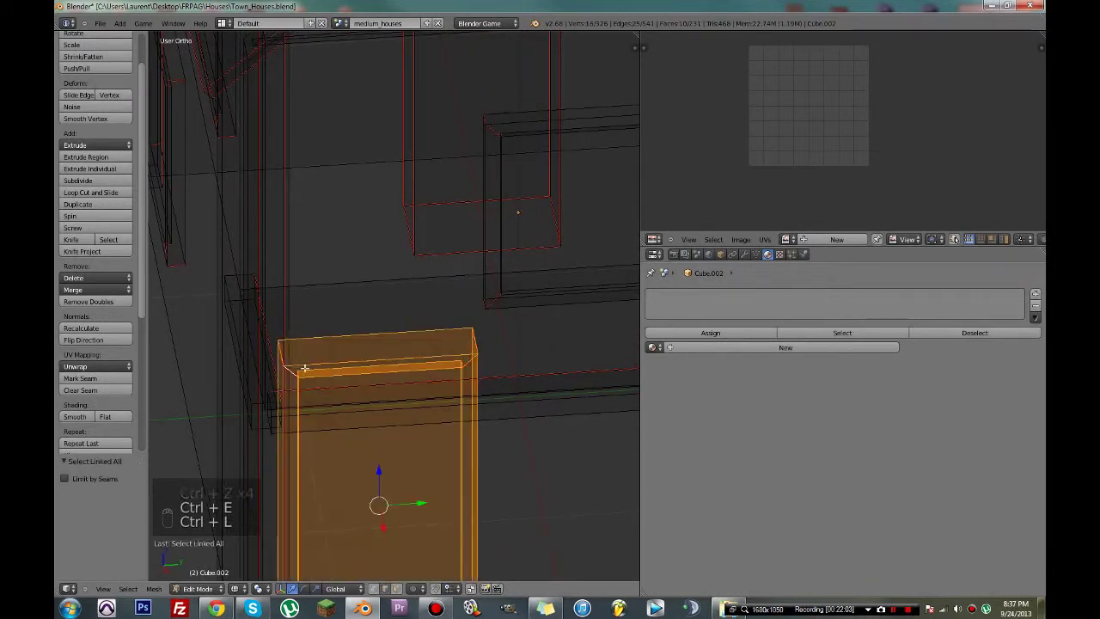
key("u")
left_click(281, 281)
scroll(844, 151, "down", 3)
key("a")
key("g")
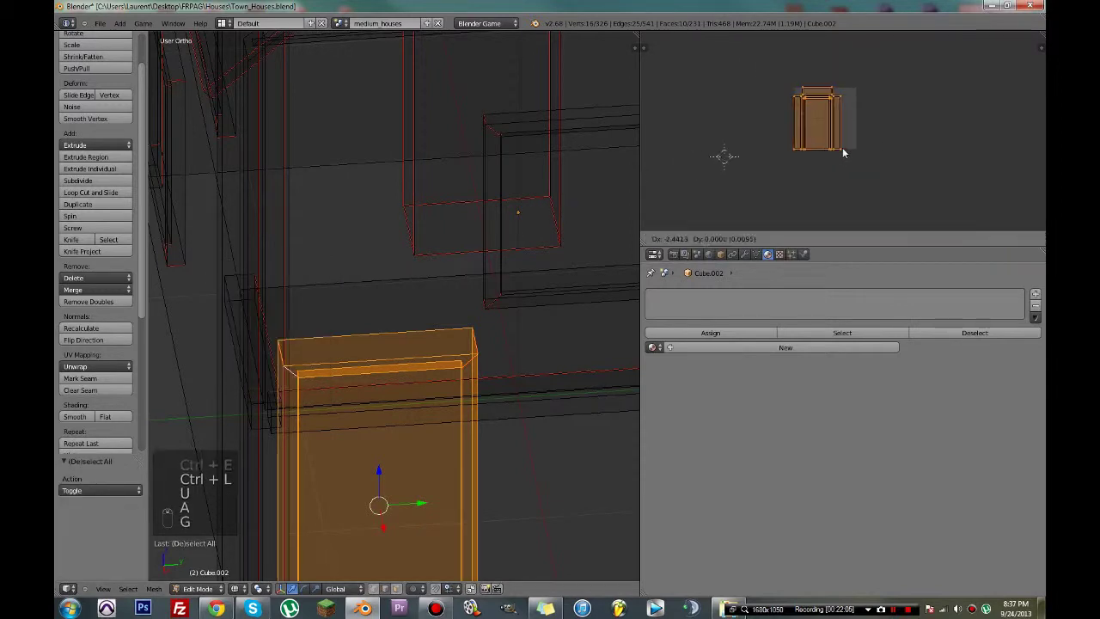
left_click(964, 164)
- Deselect the small island beside the UV square and move the door frame island slightly lower, clear of the islands above it
key("a")
key("a")
key("a")
key("c")
right_click(771, 99)
scroll(771, 99, "down", 4)
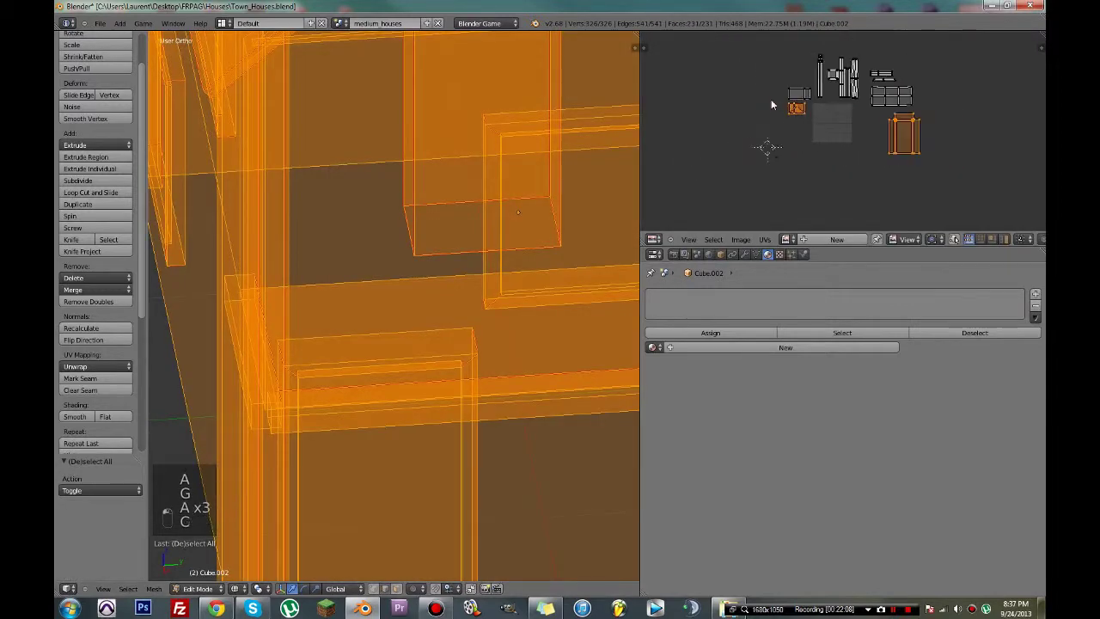
key("c")
middle_click(783, 118)
right_click(786, 119)
key("g")
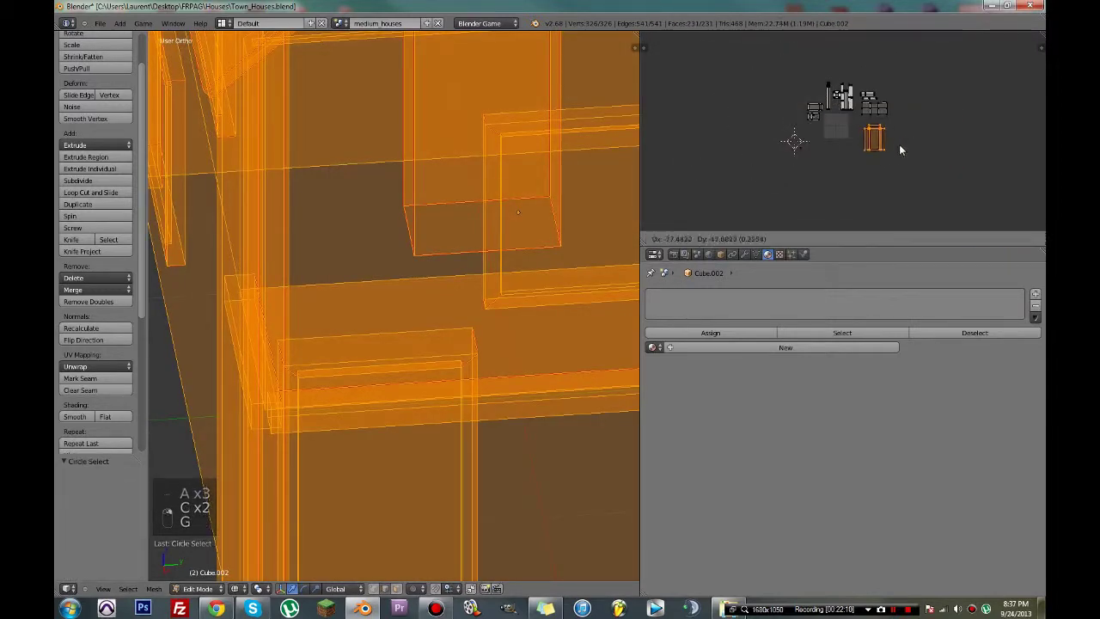
left_click(898, 144)
- Hide all UV islands to check for stray geometry, and save the file
key("a")
key("a")
key("a")
scroll(878, 151, "down", 3)
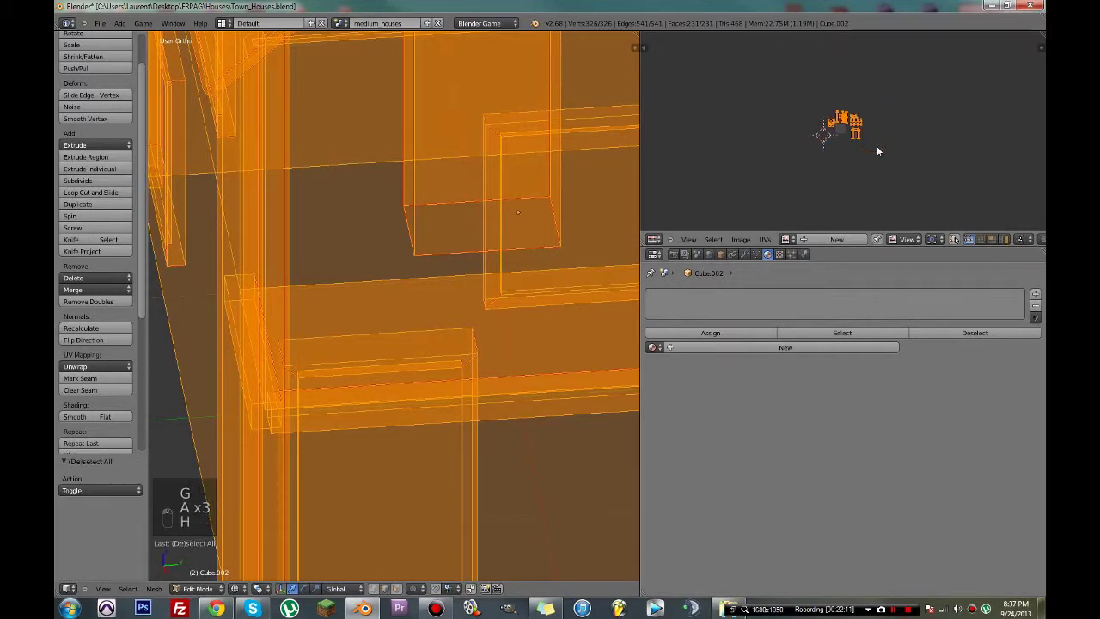
key("h")
key("ctrl+z")
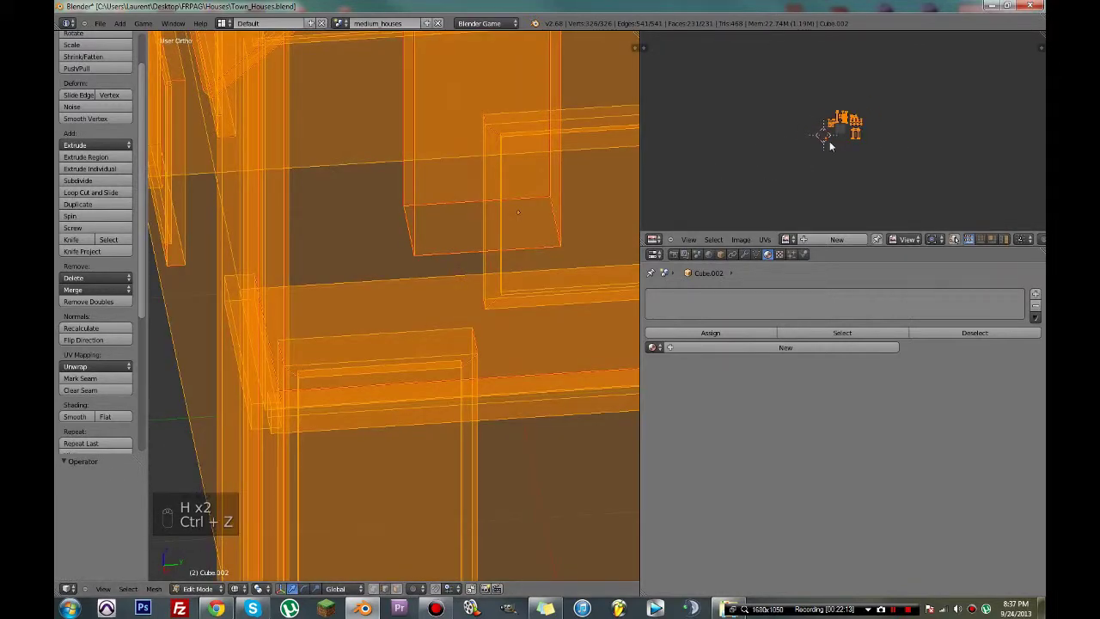
key("h")
scroll(369, 162, "down", 7)
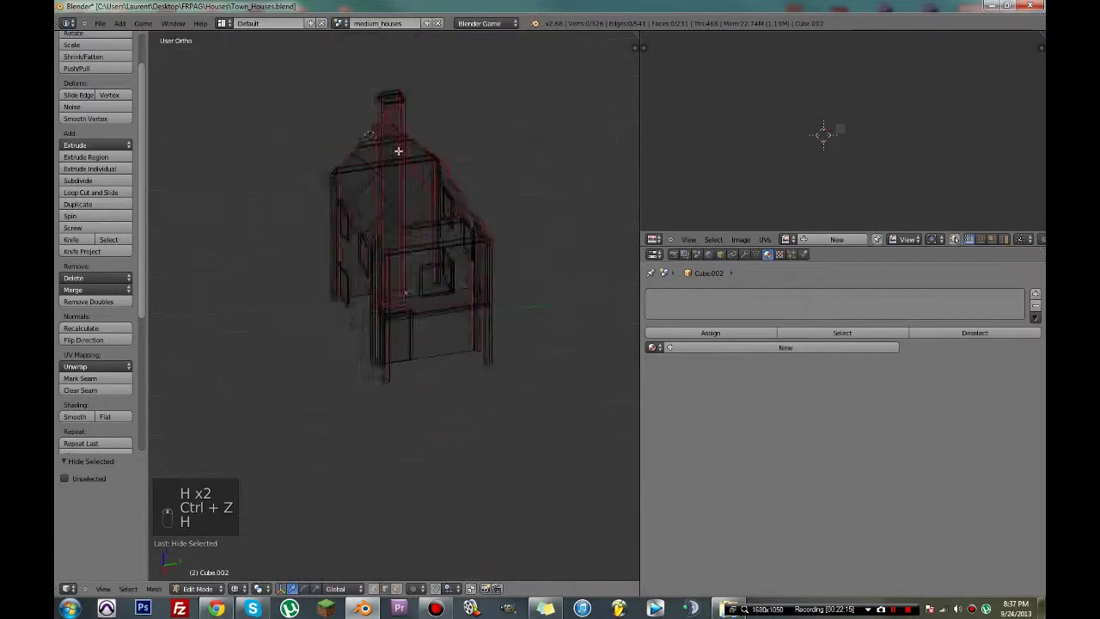
middle_click_drag(488, 128, 502, 149)
key("ctrl+s")
left_click(550, 129)
- Reselect the whole mesh and hide the upper of the two small islands beside the UV square
key("a")
key("a")
key("a")
key("a")
key("a")
scroll(655, 145, "up", 4)
key("a")
key("c")
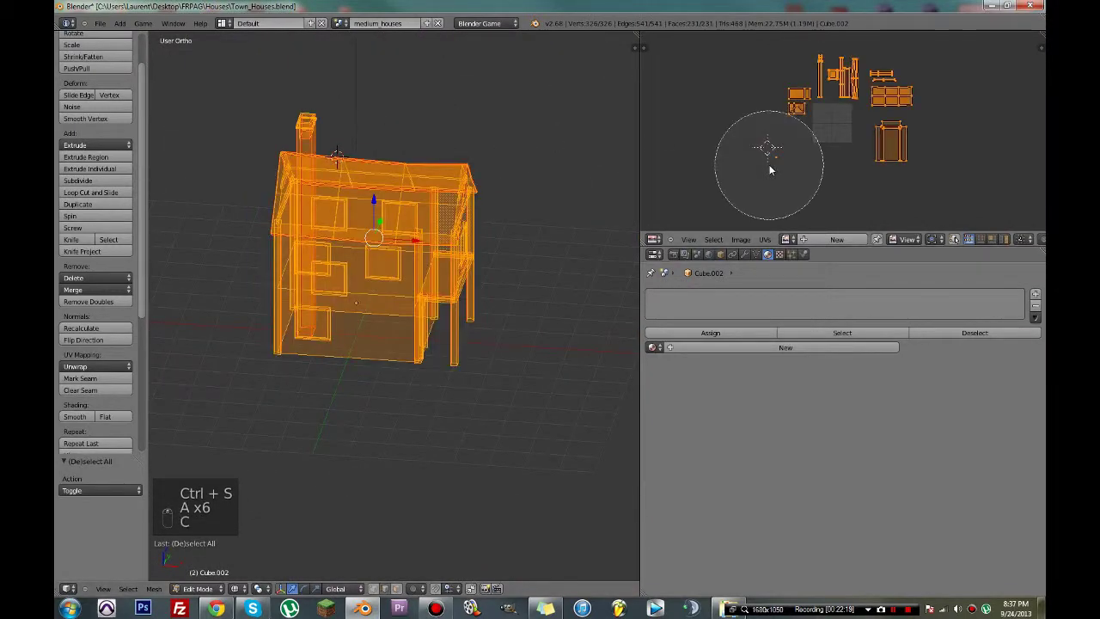
key("a")
key("c")
right_click(768, 179)
key("h")
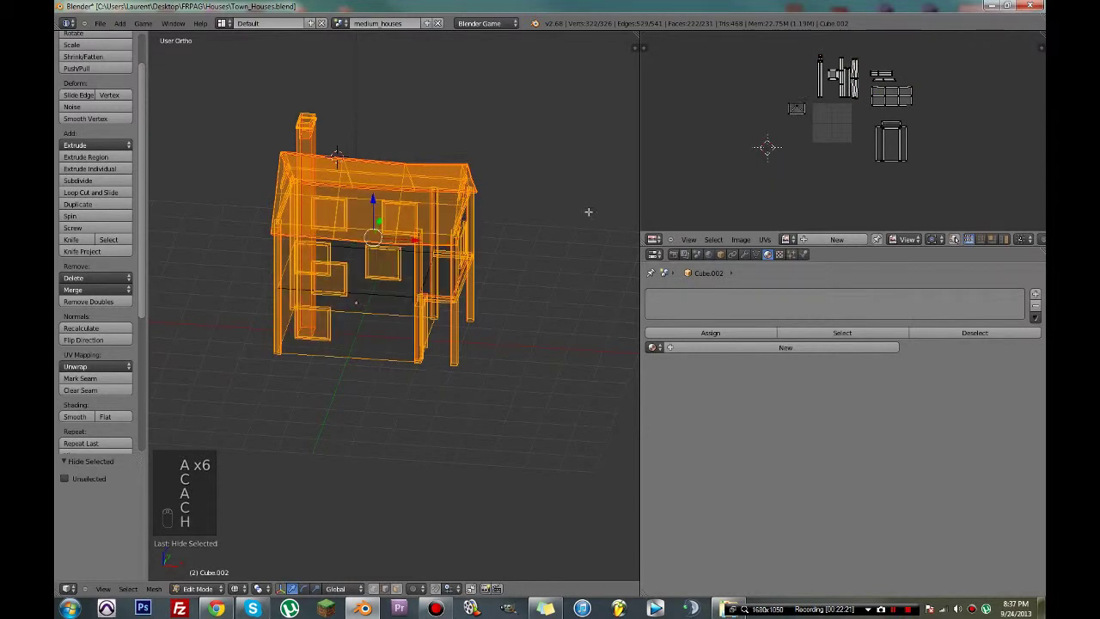
- Switch the model to solid display, undo the last hiding of UV faces, and save the file
mouse_move(428, 225)
middle_mouse_down()
mouse_move(396, 235)
mouse_move(336, 218)
middle_mouse_up()
key("z")
key("ctrl+z")
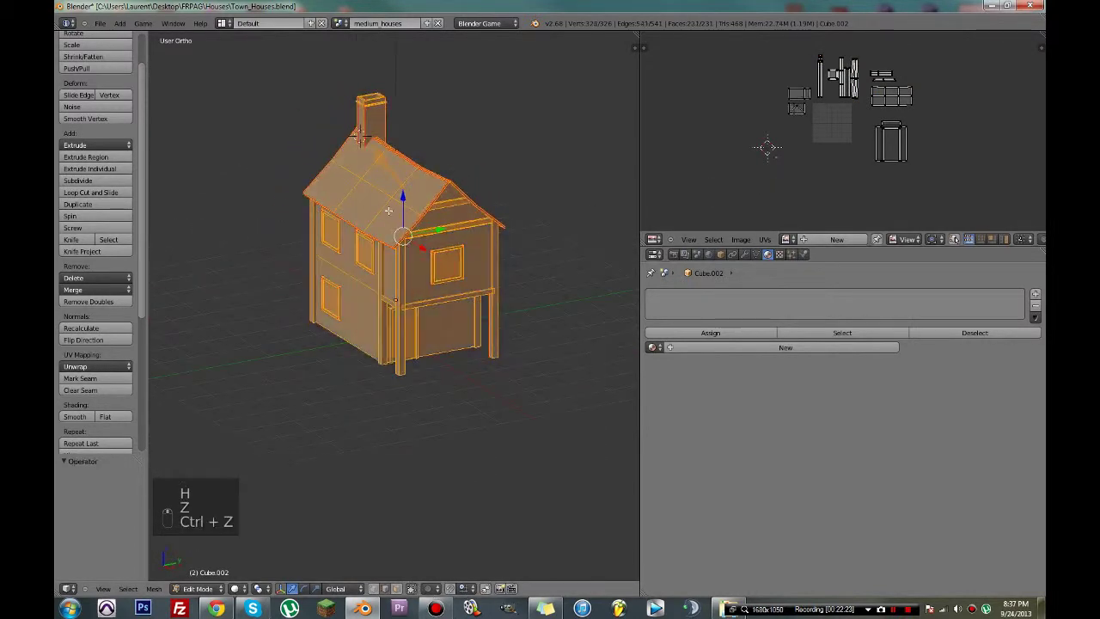
key("ctrl+s")
left_click(391, 210)
scroll(727, 154, "up", 2)
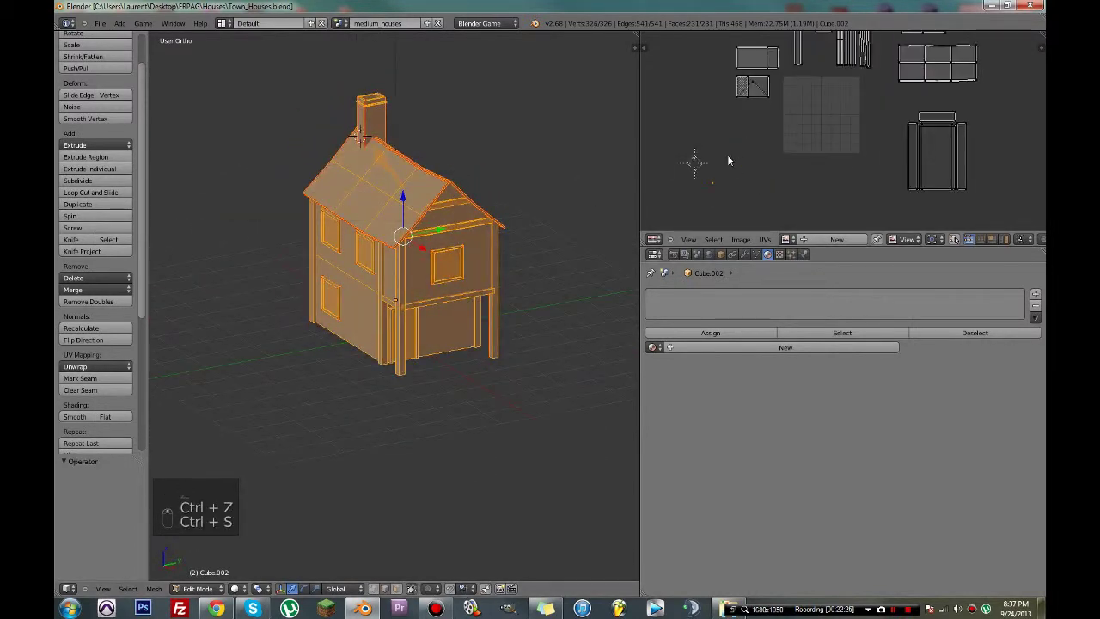
key("g")
right_click(736, 119)
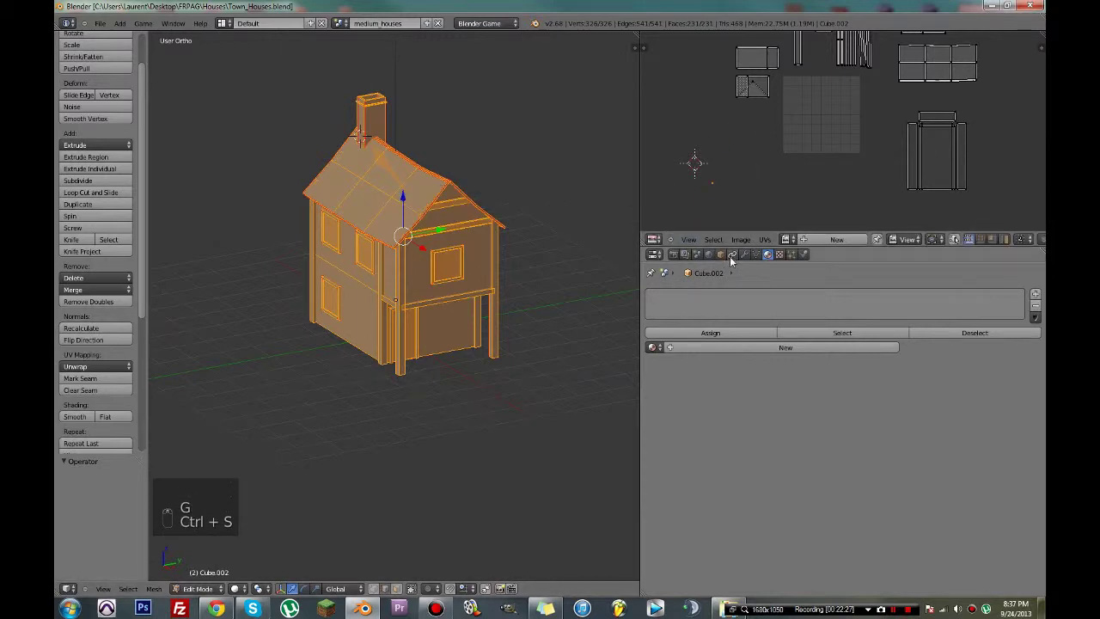
- Switch to face selection and select the side wall and lower front wall faces
middle_click_drag(481, 245, 460, 254)
left_click(396, 592)
middle_click_drag(378, 369, 447, 361)
right_click(345, 311)
right_click(346, 254, "shift")
middle_click_drag(457, 300, 552, 322)
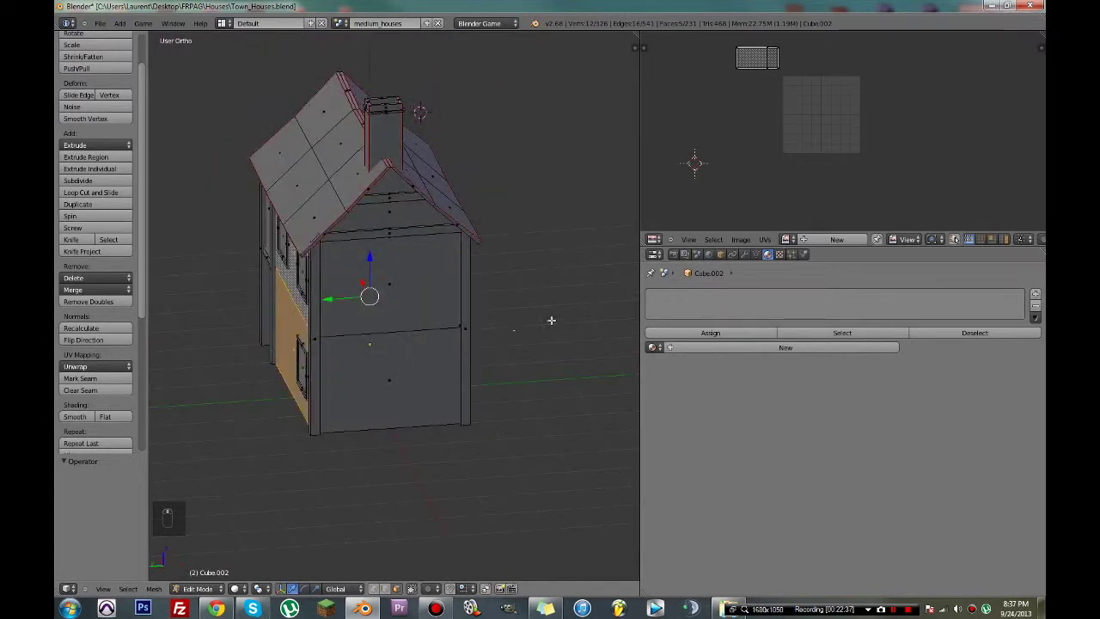
- Create a shadeless dark grey material, save the file, and assign the material to the selected wall faces
left_click(729, 347)
left_click(708, 492)
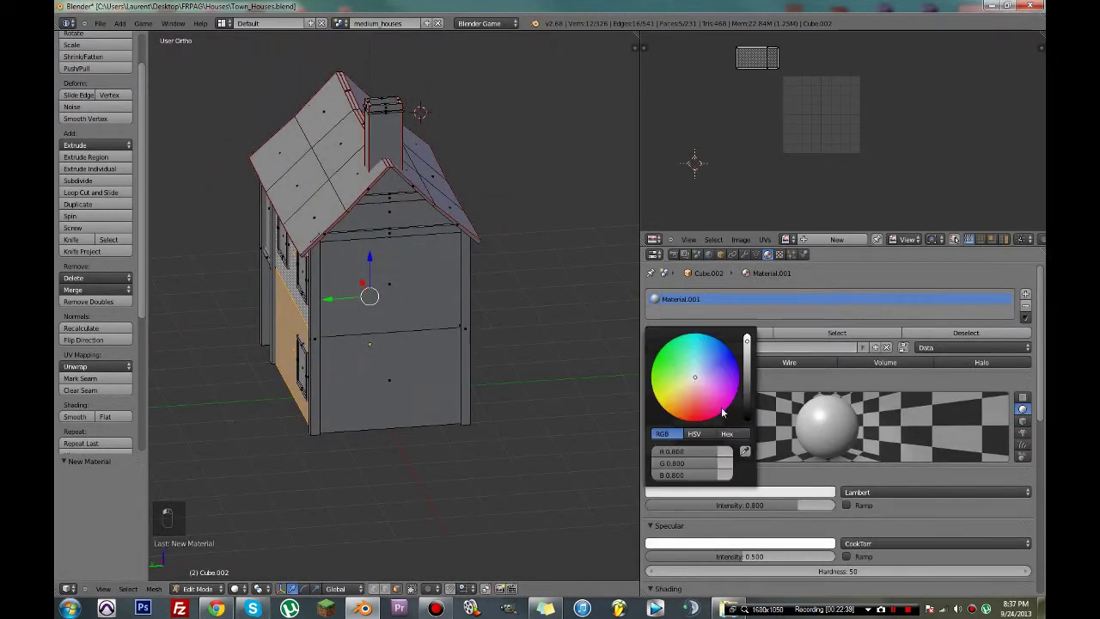
left_click(749, 395)
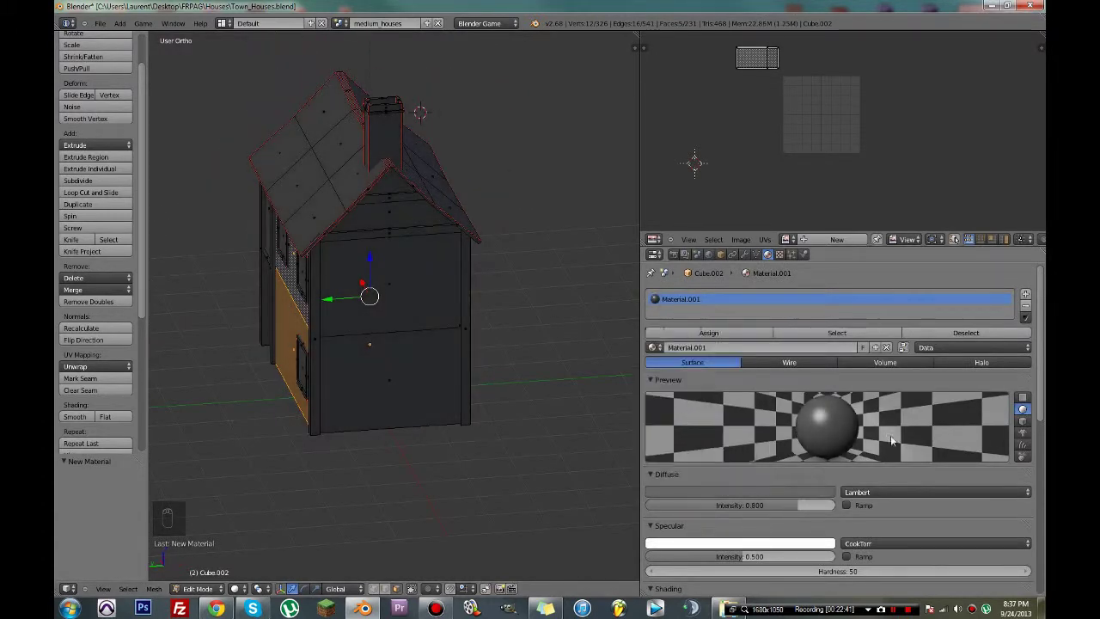
scroll(890, 435, "down", 4)
left_click(847, 489)
key("ctrl+s")
left_click(405, 355)
middle_click_drag(405, 355, 718, 366)
scroll(718, 365, "up", 3)
left_click(706, 334)
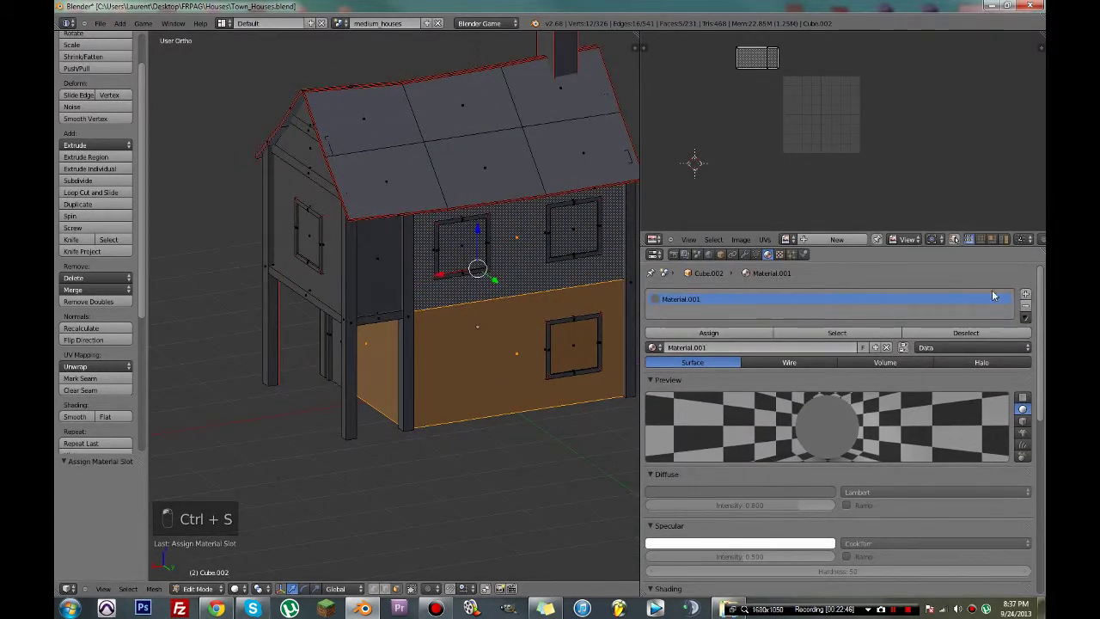
- Add a second, shadeless material with a cream diffuse colour of R 0.800, G 0.688, B 0.467, and save the file
left_click(1026, 294)
left_click(749, 345)
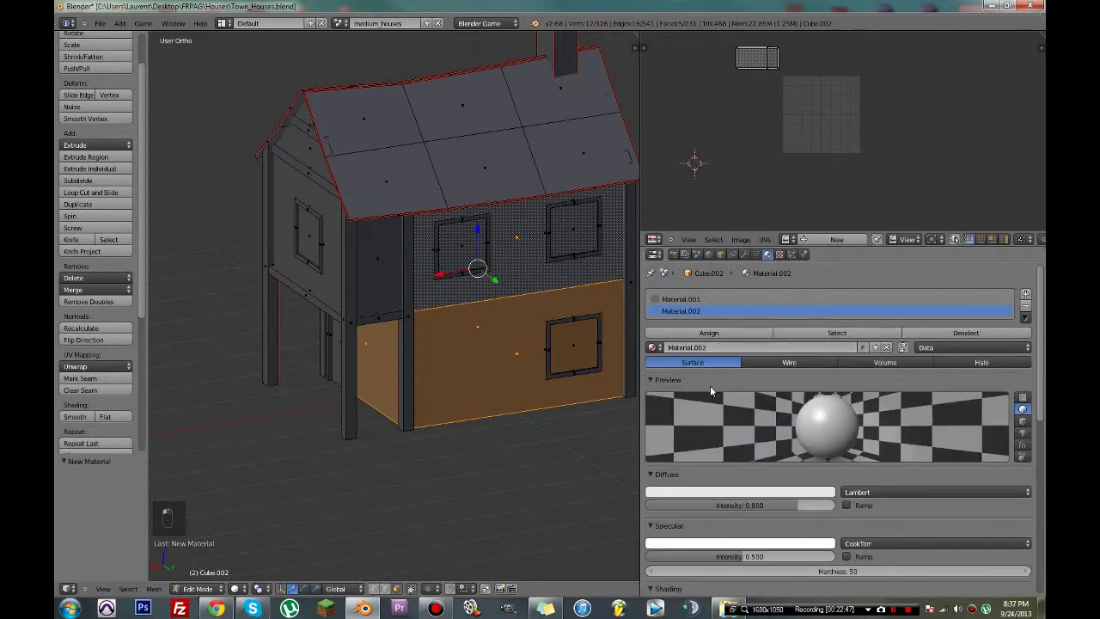
left_click(699, 494)
left_click(709, 494)
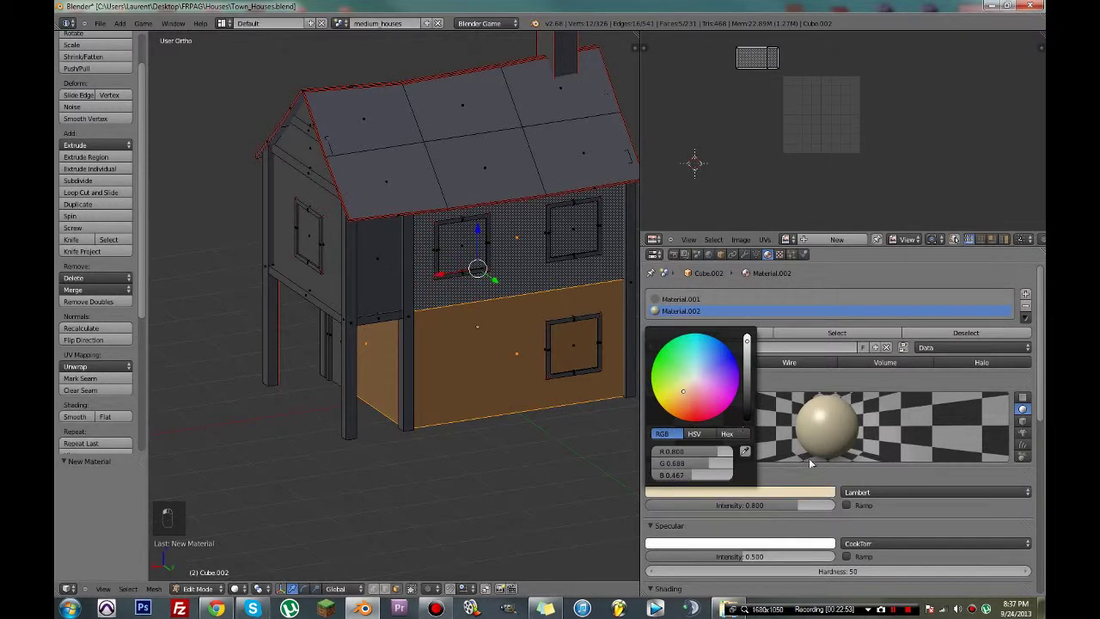
scroll(813, 466, "down", 4)
left_click(863, 511)
key("ctrl+s")
left_click(442, 334)
- Select the upper front wall, the overhang's side walls, the rear wall and the gable faces
middle_click_drag(441, 333, 480, 328)
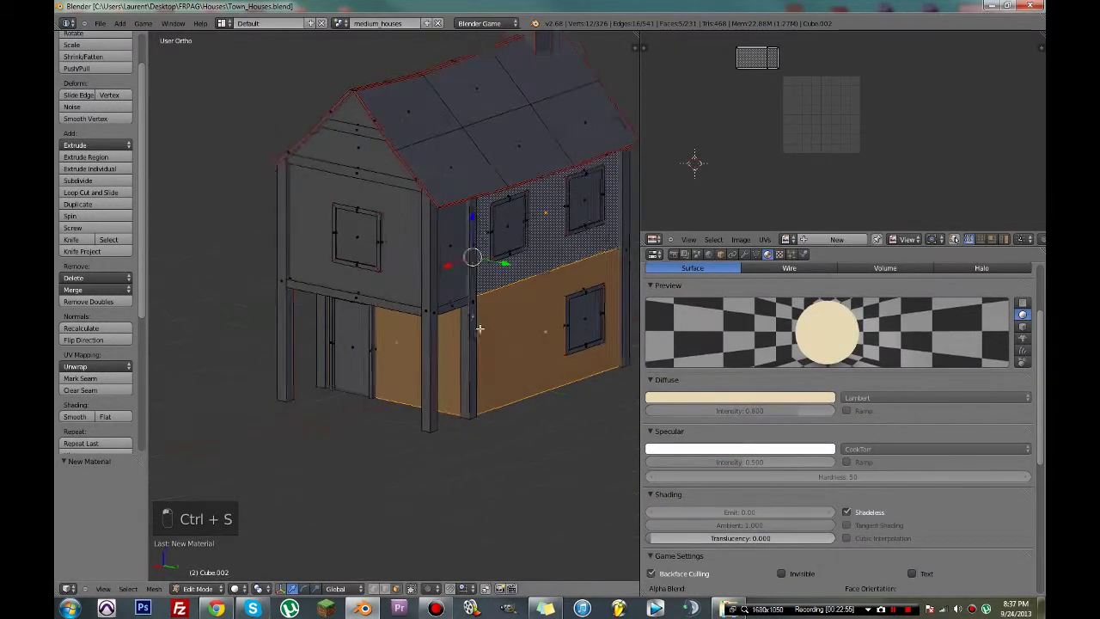
right_click(455, 253)
right_click(402, 197, "shift")
right_click(360, 139, "shift")
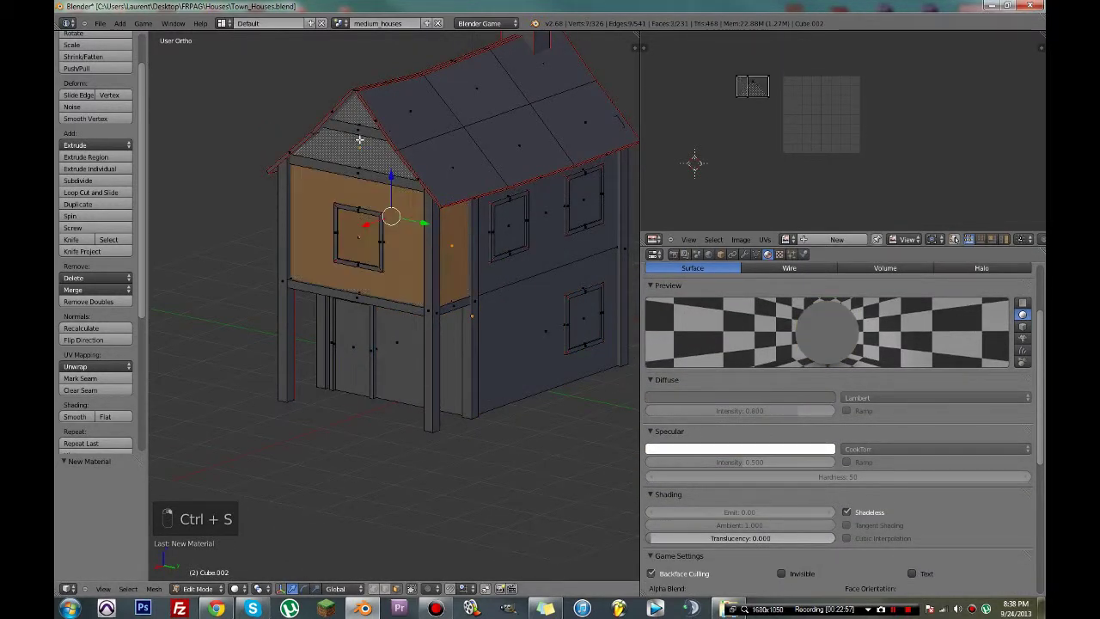
middle_click_drag(408, 233, 527, 256)
right_click(420, 255, "shift")
middle_click_drag(417, 261, 593, 275)
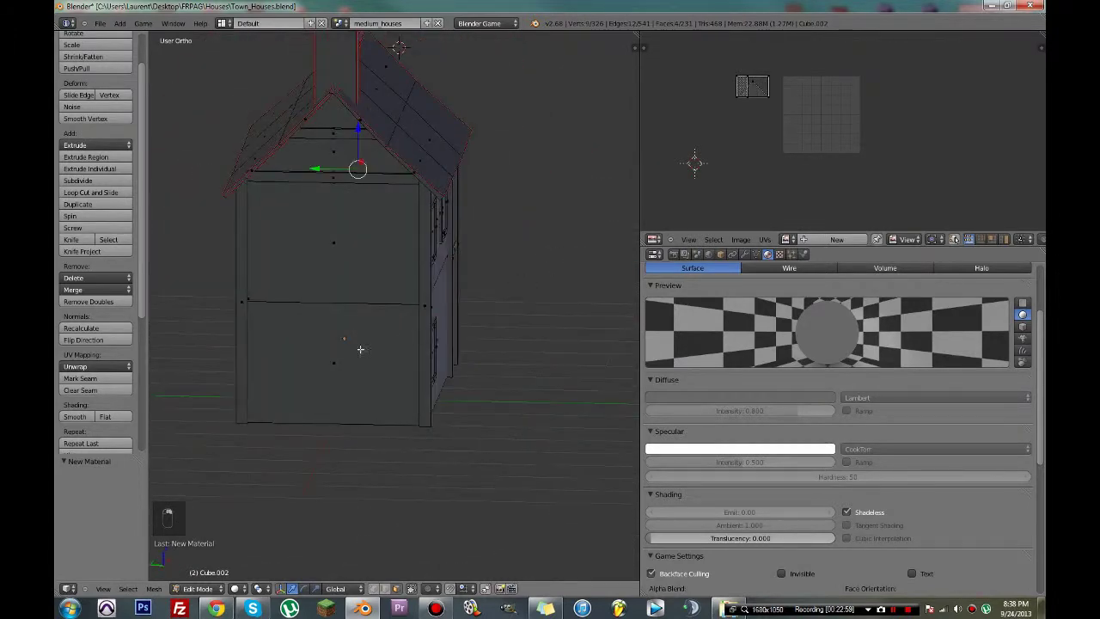
right_click(359, 346, "shift")
right_click(350, 249, "shift")
right_click(344, 156, "shift")
- Assign the cream Material.002 to the selected wall and gable faces and save the file
scroll(746, 336, "up", 4)
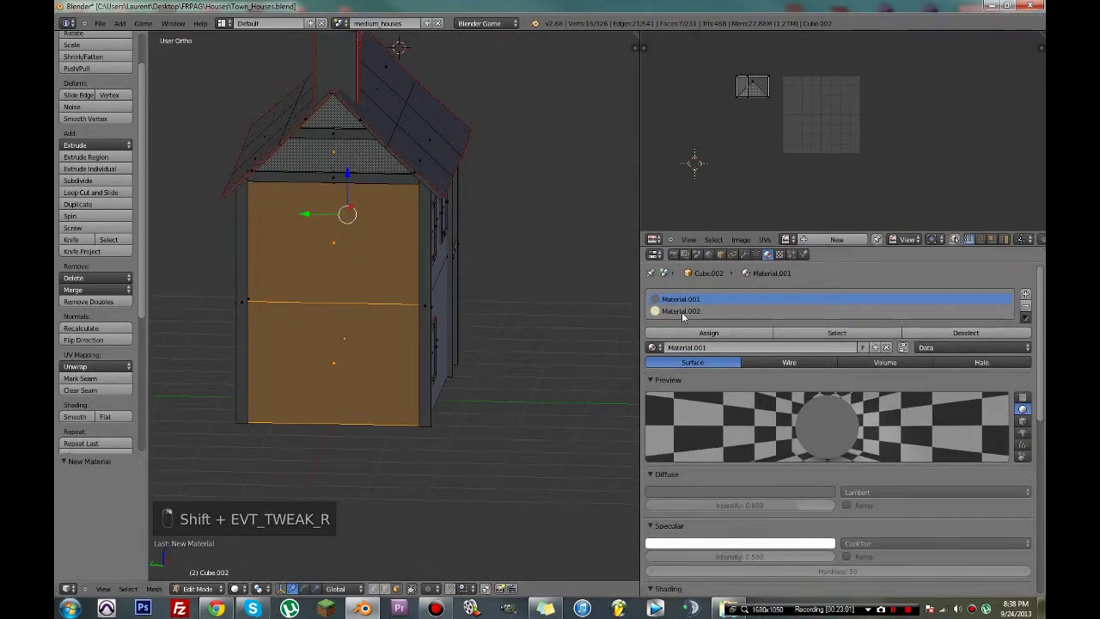
left_click(682, 313)
left_click(675, 333)
middle_click_drag(449, 316, 353, 327)
key("ctrl+s")
left_click(393, 321)
- Add a third material with a dark brown diffuse colour
middle_click_drag(443, 365, 471, 382)
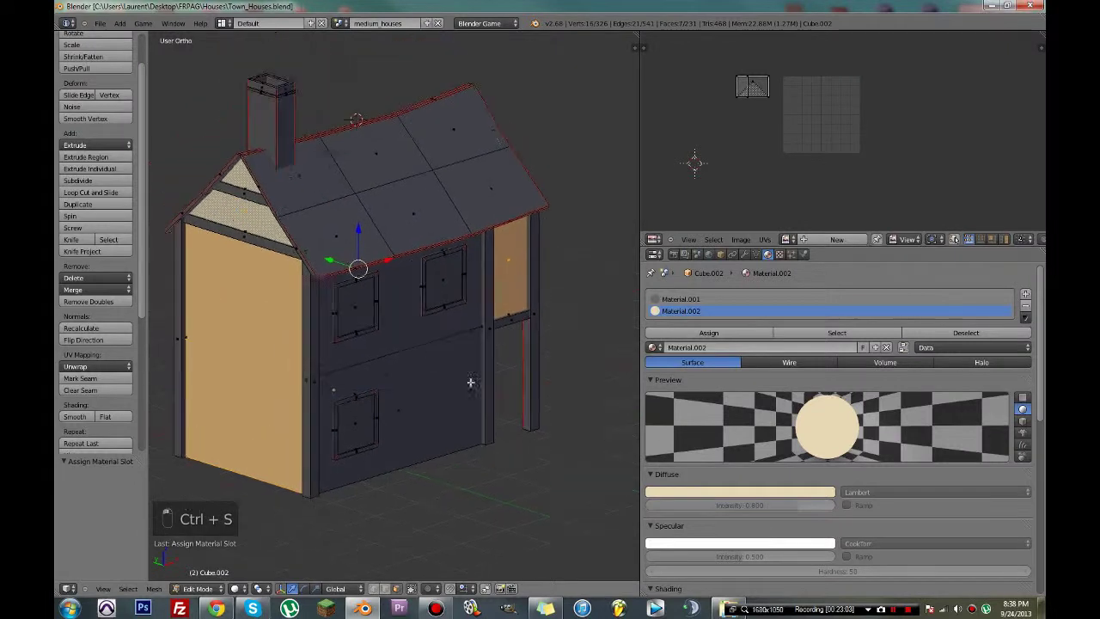
left_click(1025, 294)
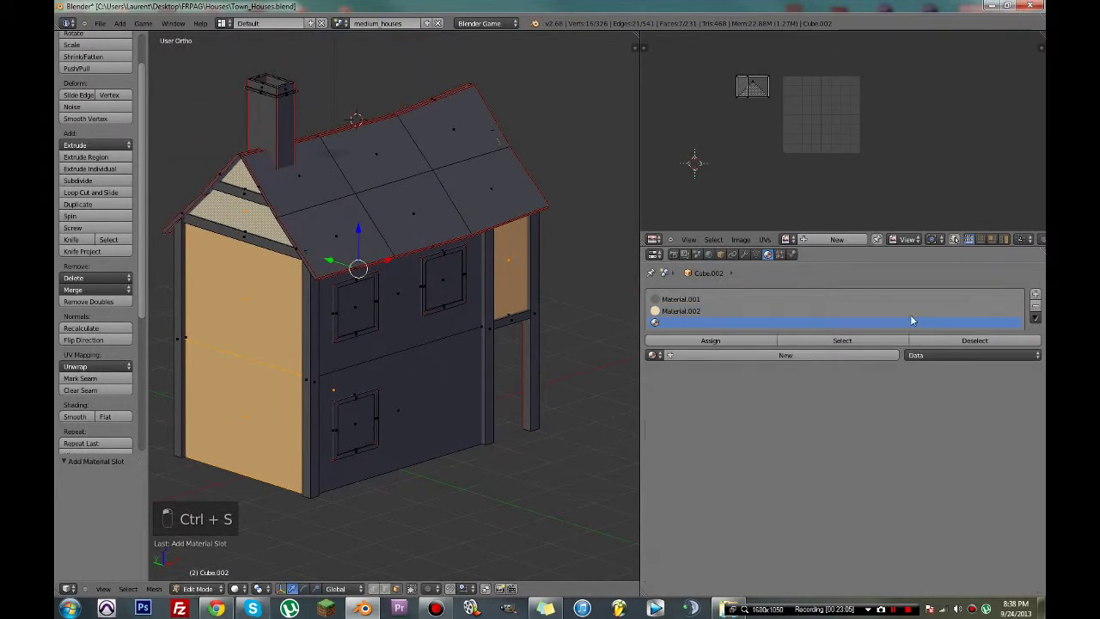
left_click(688, 355)
left_click(699, 500)
mouse_move(748, 404)
left_mouse_down()
mouse_move(749, 416)
mouse_move(748, 401)
left_mouse_up()
left_click_drag(687, 408, 683, 413)
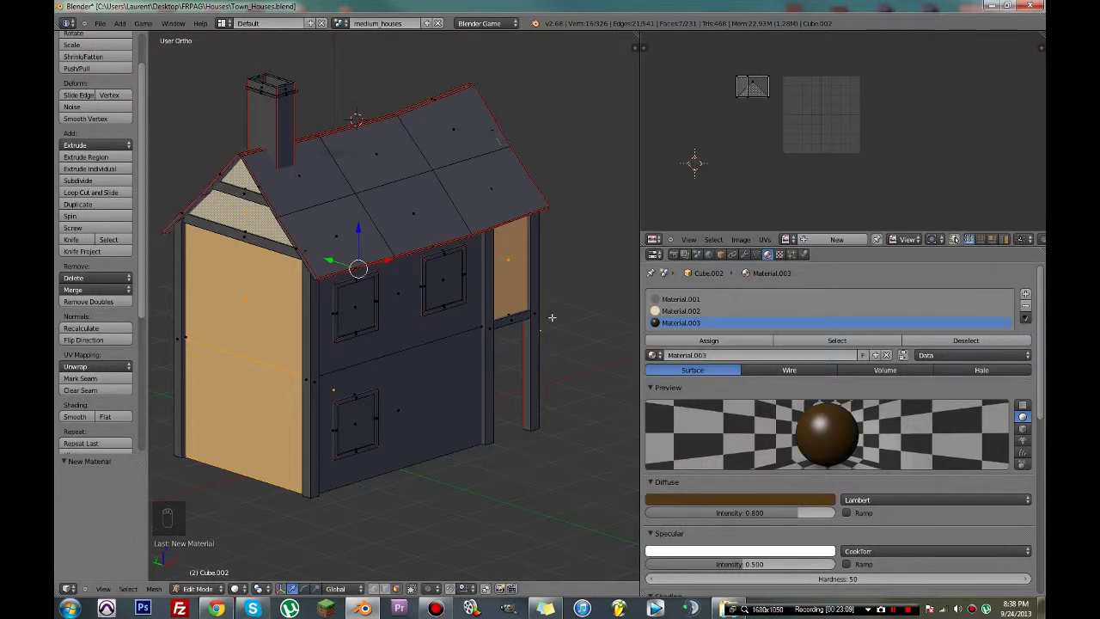
- Select one roof slope together with its linked faces up to the seams
middle_click_drag(553, 317, 379, 231)
right_click(421, 223)
key("ctrl+l")
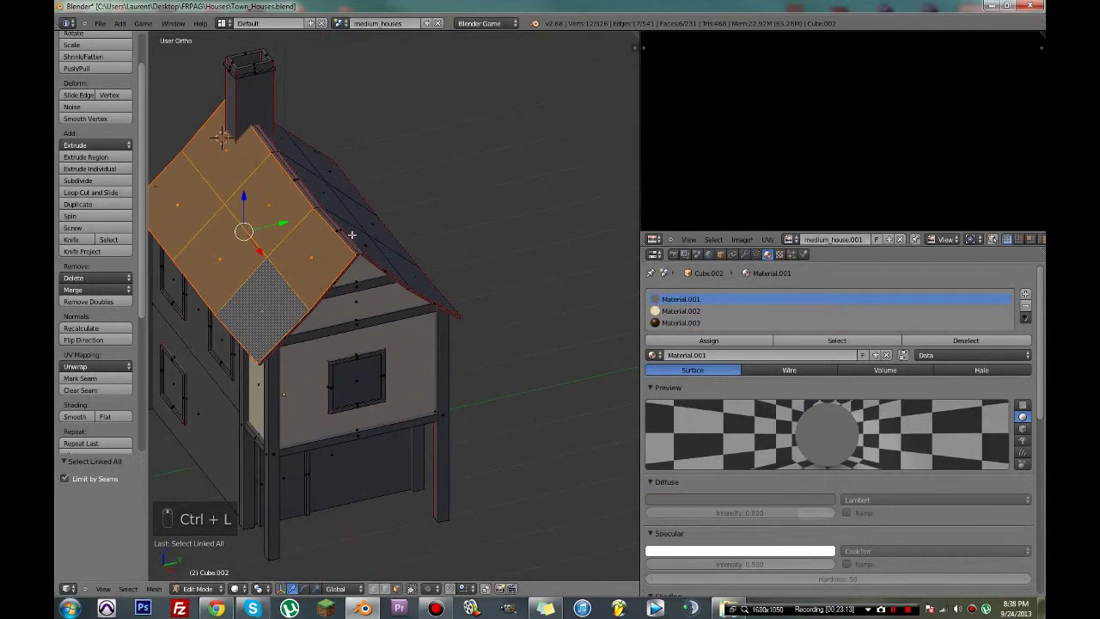
- Add the remaining roof faces, including the other slope and the roof edges, with circle select in wireframe display
middle_click_drag(310, 204, 144, 228)
key("z")
right_click(338, 220)
middle_click_drag(338, 221, 386, 245)
key("c")
scroll(332, 270, "up", 2)
right_click(330, 271)
middle_click_drag(330, 271, 454, 260)
key("c")
right_click(558, 264)
middle_click_drag(558, 264, 503, 272)
key("c")
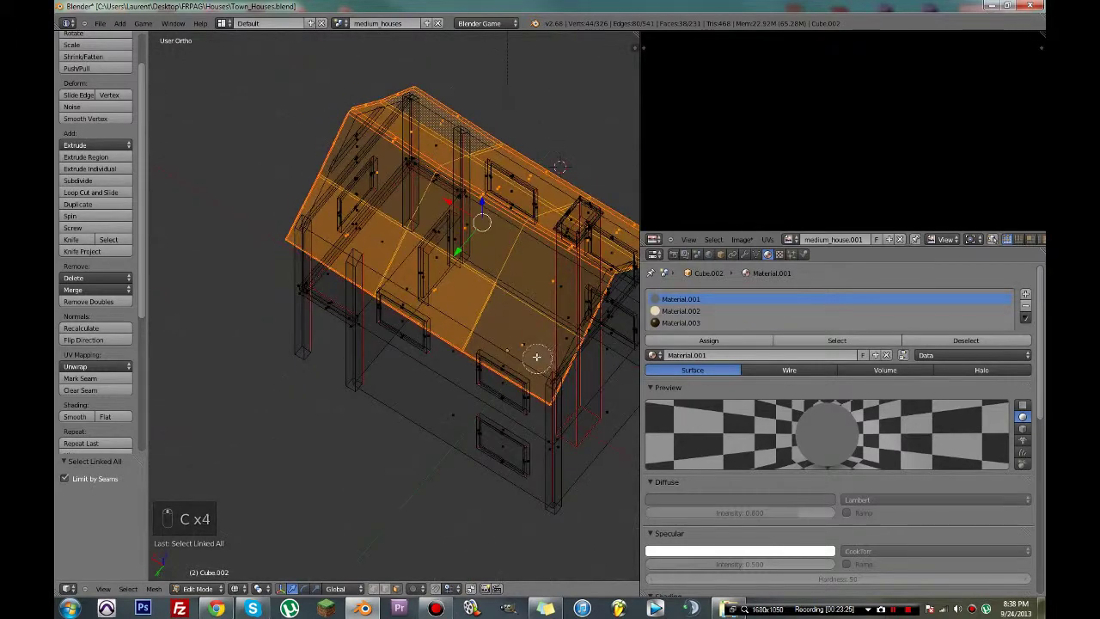
left_click(535, 358)
right_click(519, 331)
middle_click_drag(519, 331, 379, 314)
middle_click_drag(372, 338, 473, 318)
key("c")
left_click(455, 271)
right_click(458, 272)
mouse_move(482, 279)
middle_mouse_down()
mouse_move(460, 256)
mouse_move(515, 275)
middle_mouse_up()
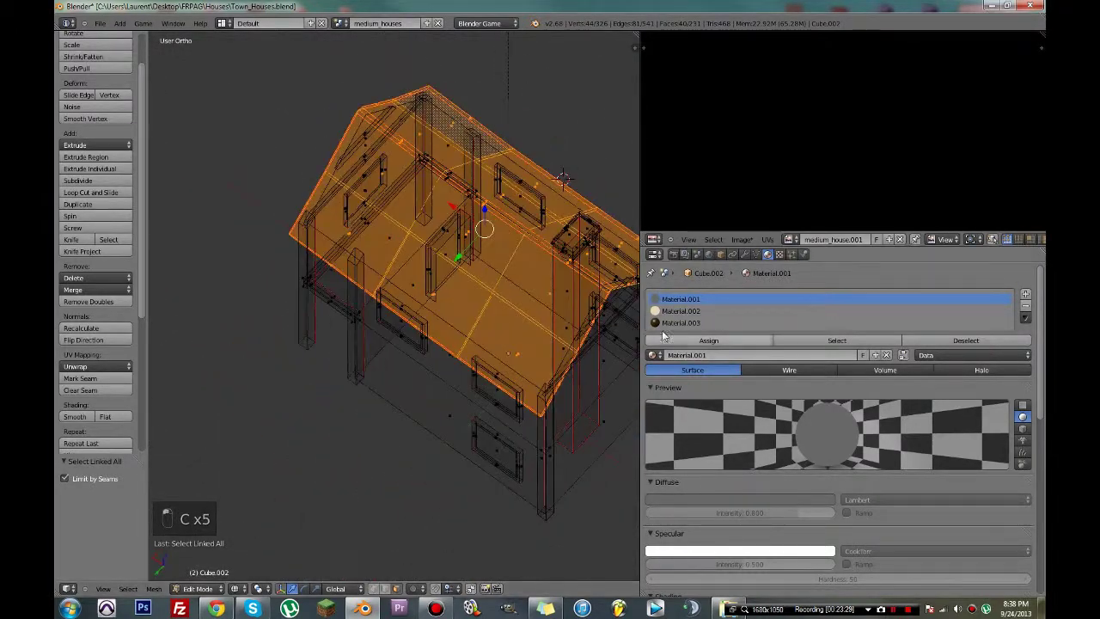
- Assign the brown Material.003 to the roof and switch the model to textured display
left_click(681, 323)
left_click(708, 340)
key("alt+z")
middle_click_drag(437, 273, 526, 263)
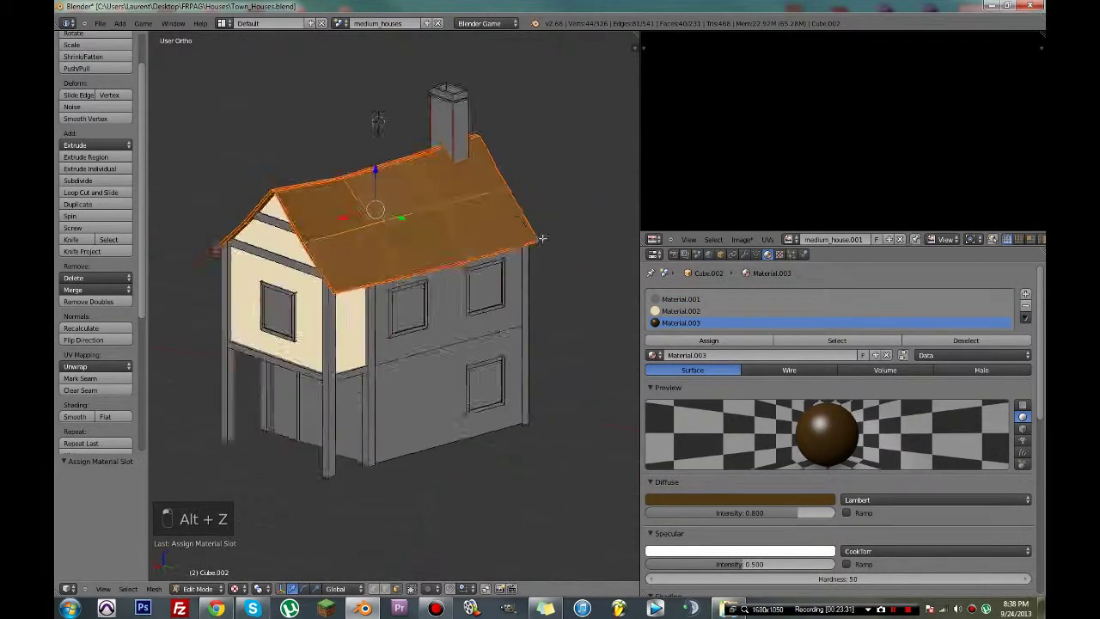
- Select the gable beams and corner posts around the house together with all geometry linked to them
scroll(527, 263, "up", 4)
middle_click_drag(284, 284, 350, 241)
right_click(301, 263)
right_click(296, 241)
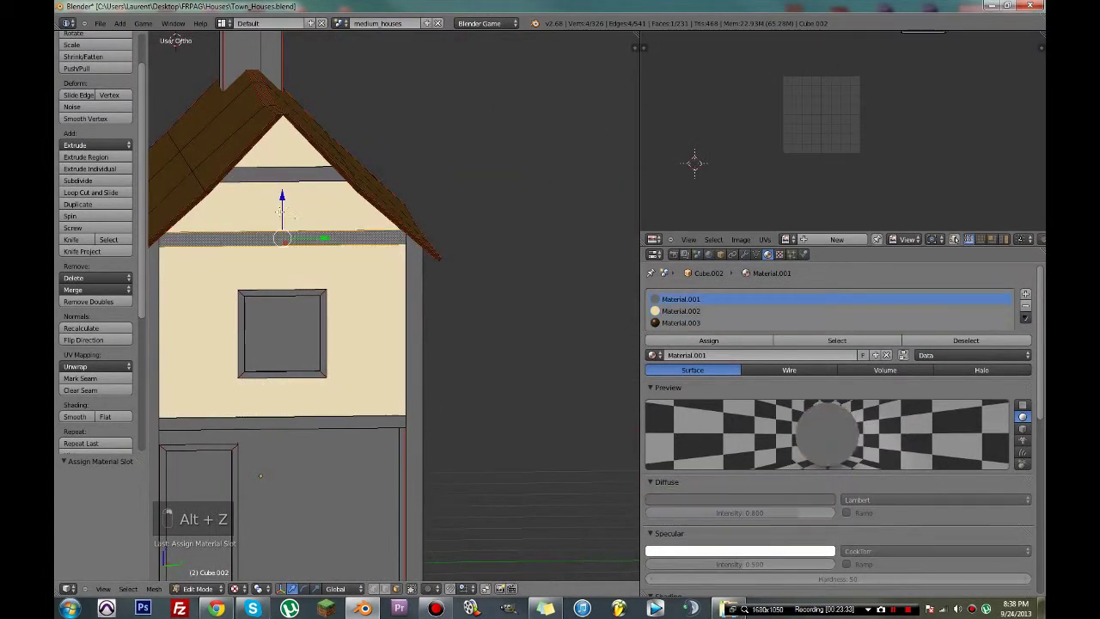
right_click(292, 176, "shift")
right_click(411, 301, "shift")
scroll(379, 317, "down", 4)
middle_click_drag(321, 343, 411, 410)
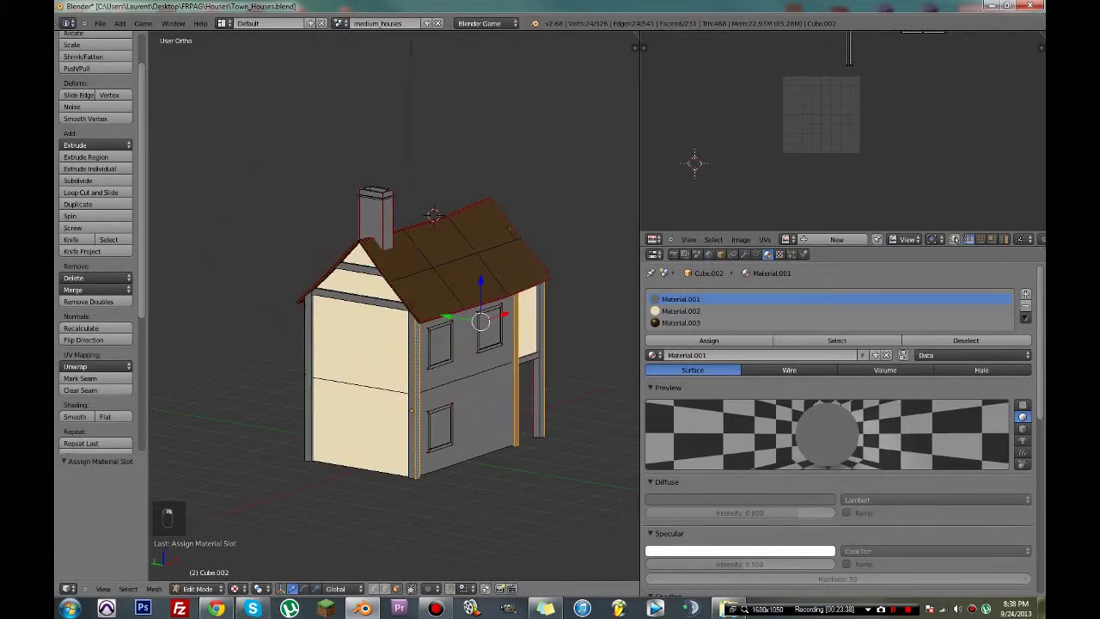
right_click(313, 305, "shift")
right_click(352, 268, "shift")
key("ctrl+l")
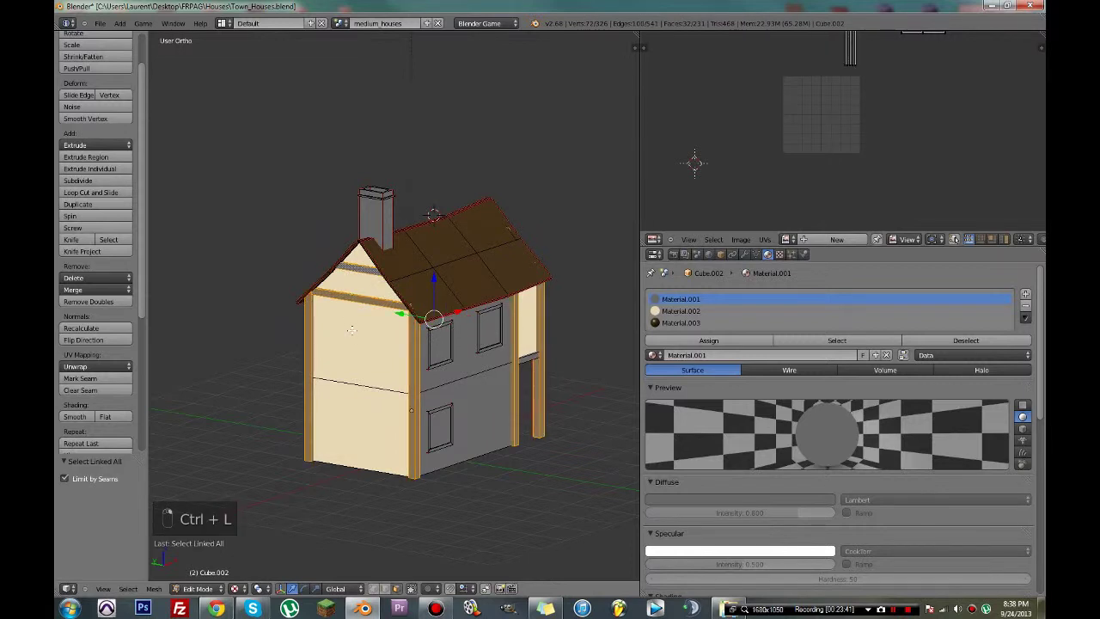
- Assign the brown Material.003 to the selected beams and posts and save the file
left_click(708, 341)
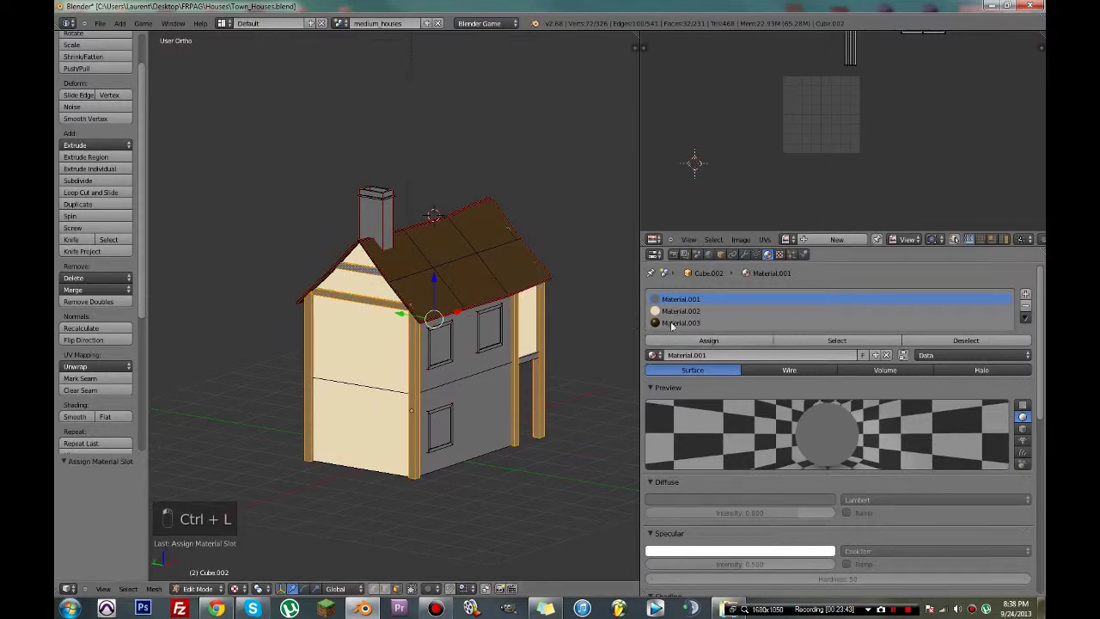
left_click(672, 323)
left_click(668, 342)
key("ctrl+s")
left_click(417, 350)
- Select one frame face on each window around the house, including the front gable window and the windows on both long walls
middle_click_drag(430, 352, 386, 362)
scroll(386, 361, "up", 3)
right_click(354, 371)
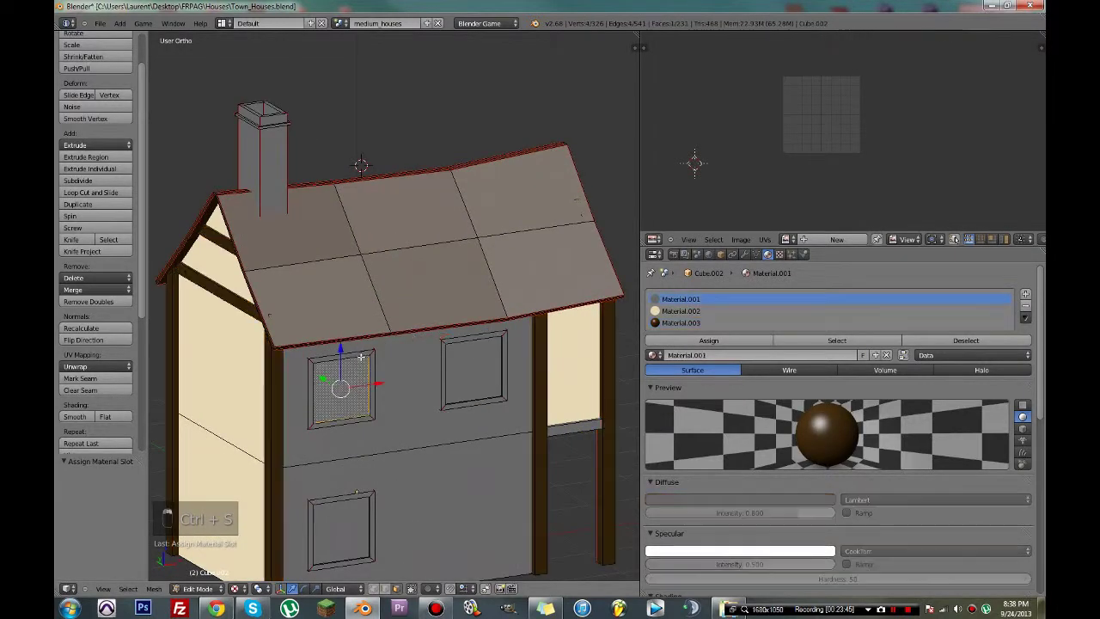
right_click(365, 355)
right_click(457, 343, "shift")
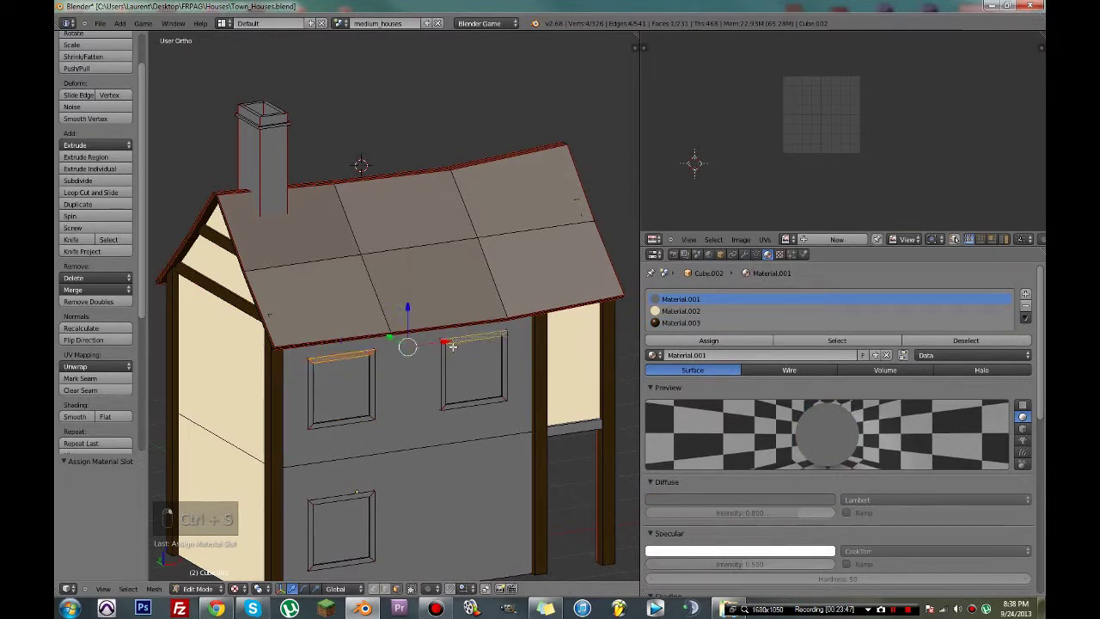
right_click(340, 498, "shift")
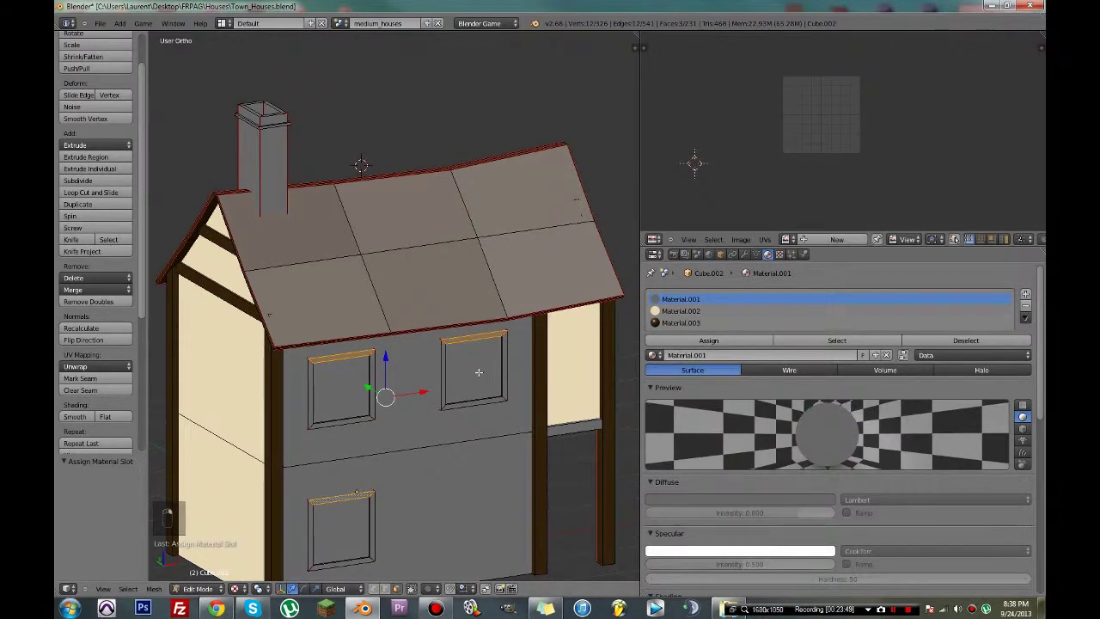
middle_click_drag(462, 343, 403, 347)
right_click(336, 386, "shift")
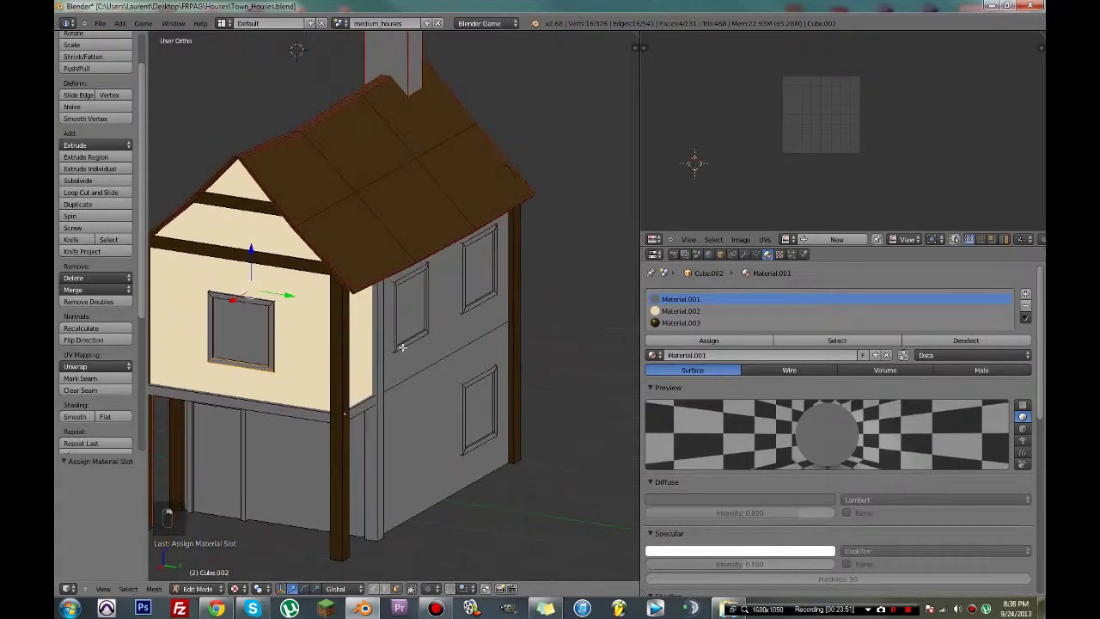
right_click(467, 305, "shift")
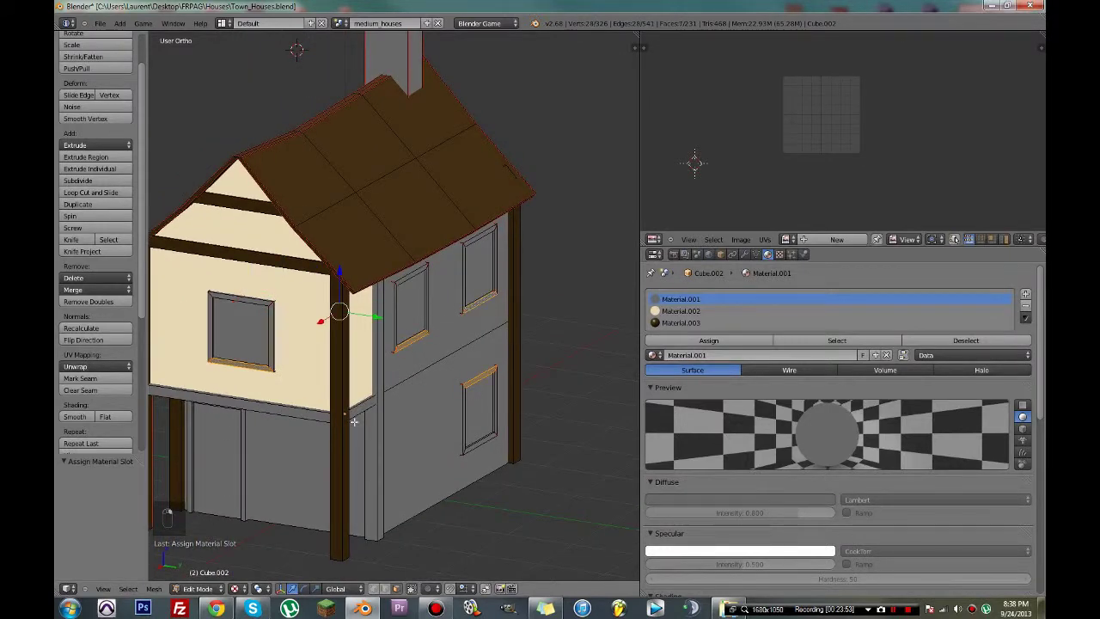
- Add the remaining grey corner post, the door frame and the horizontal beams beneath the overhanging storey to the selection
right_click(365, 419, "shift")
right_click(242, 440, "shift")
right_click(245, 410, "shift")
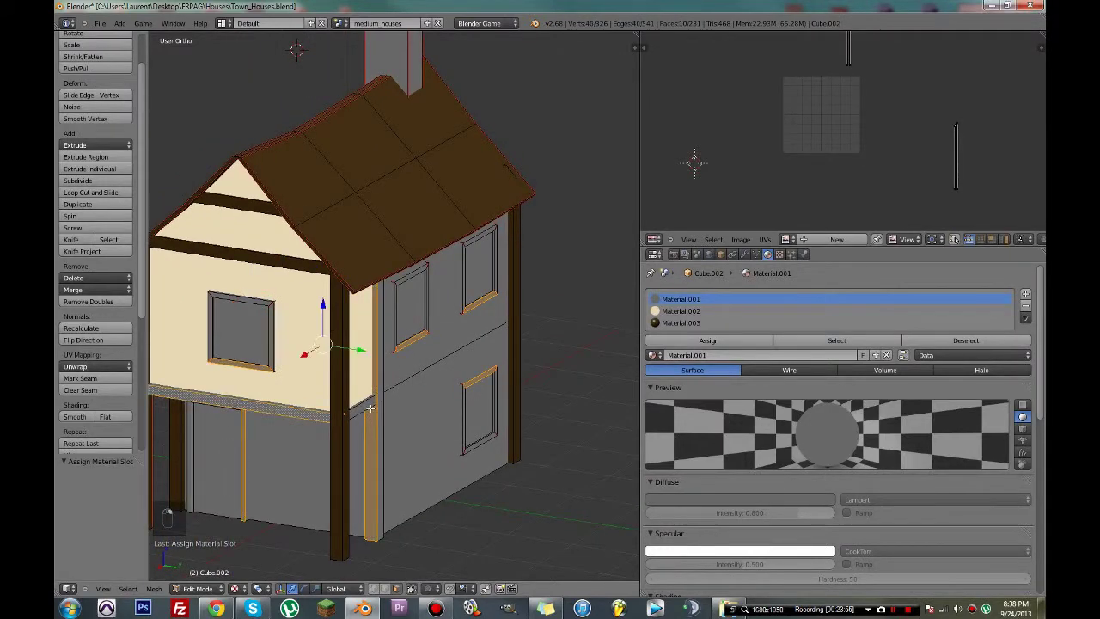
right_click(370, 409, "shift")
middle_click_drag(369, 409, 331, 426)
right_click(331, 426, "shift")
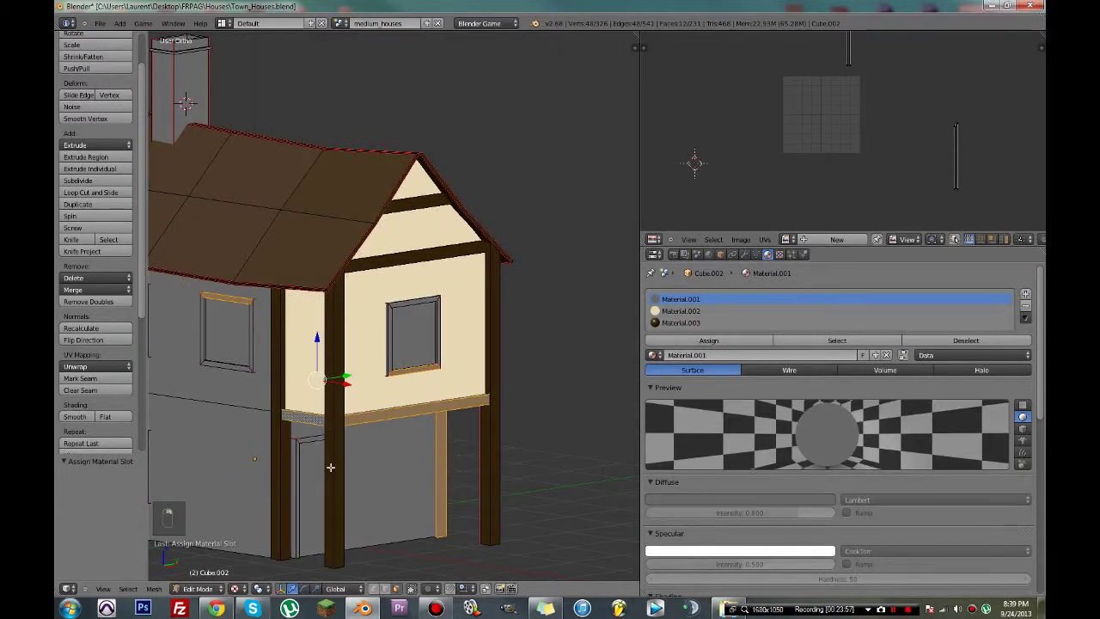
- Extend the selection to all linked geometry and assign the brown Material.003 to it, saving the file
key("ctrl+l")
left_click(681, 323)
left_click(708, 341)
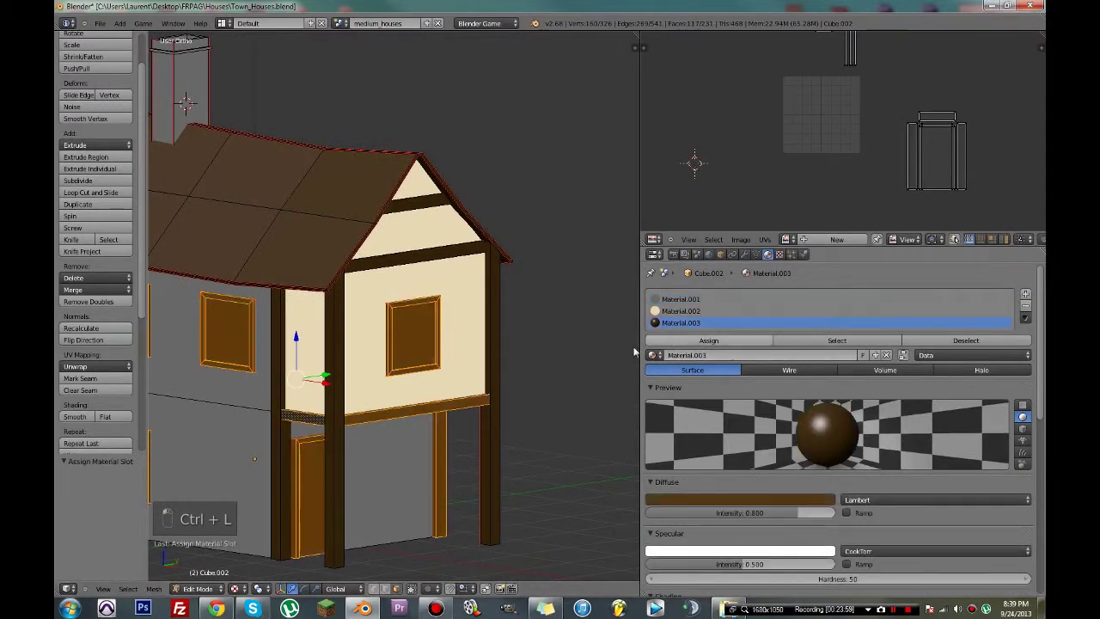
key("ctrl+s")
- Return the house to Object Mode and save the file
key("Tab")
mouse_move(496, 378)
middle_mouse_down()
mouse_move(509, 365)
mouse_move(607, 361)
mouse_move(442, 386)
mouse_move(357, 417)
mouse_move(378, 409)
middle_mouse_up()
key("ctrl+s")
key("ctrl+s")
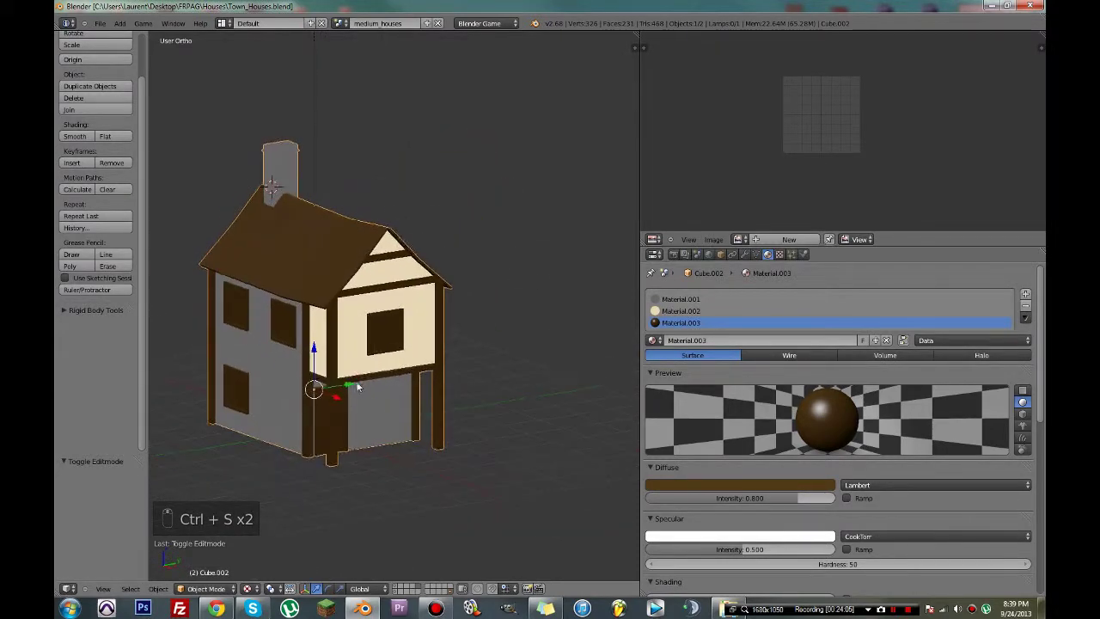
- Make the brown Material.003 shadeless and save the file
scroll(845, 527, "down", 2)
left_click(847, 529)
key("ctrl+s")
mouse_move(370, 315)
middle_mouse_down()
mouse_move(460, 297)
mouse_move(391, 283)
mouse_move(282, 312)
mouse_move(304, 361)
mouse_move(451, 315)
middle_mouse_up()
key("ctrl+s")
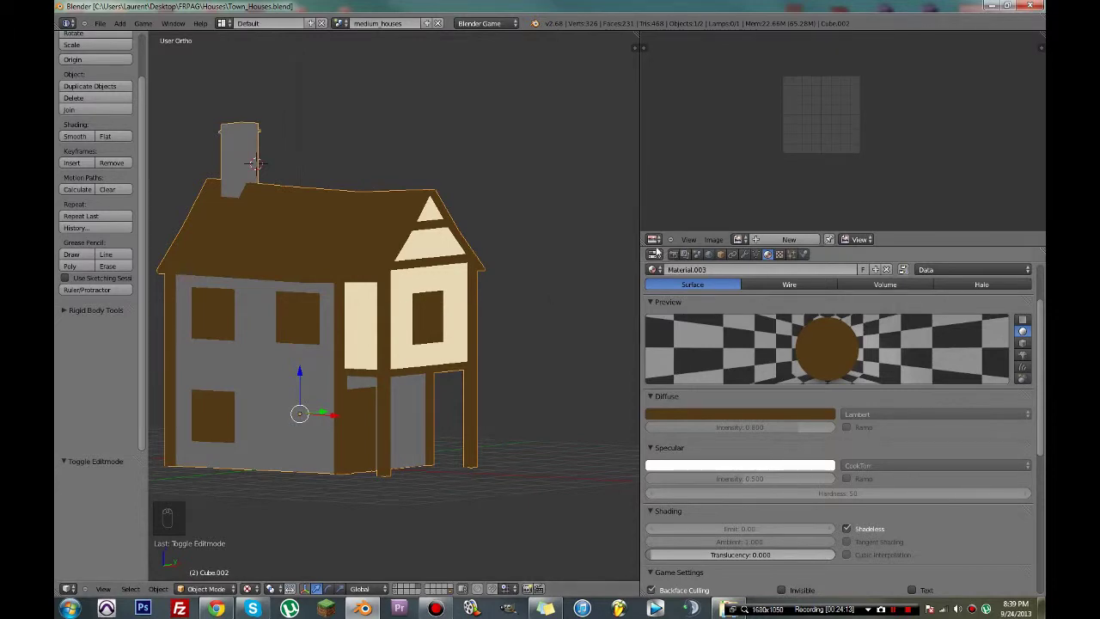
- Show the render settings with the game shading options and save the finished house file
left_click(673, 254)
scroll(679, 436, "down", 3)
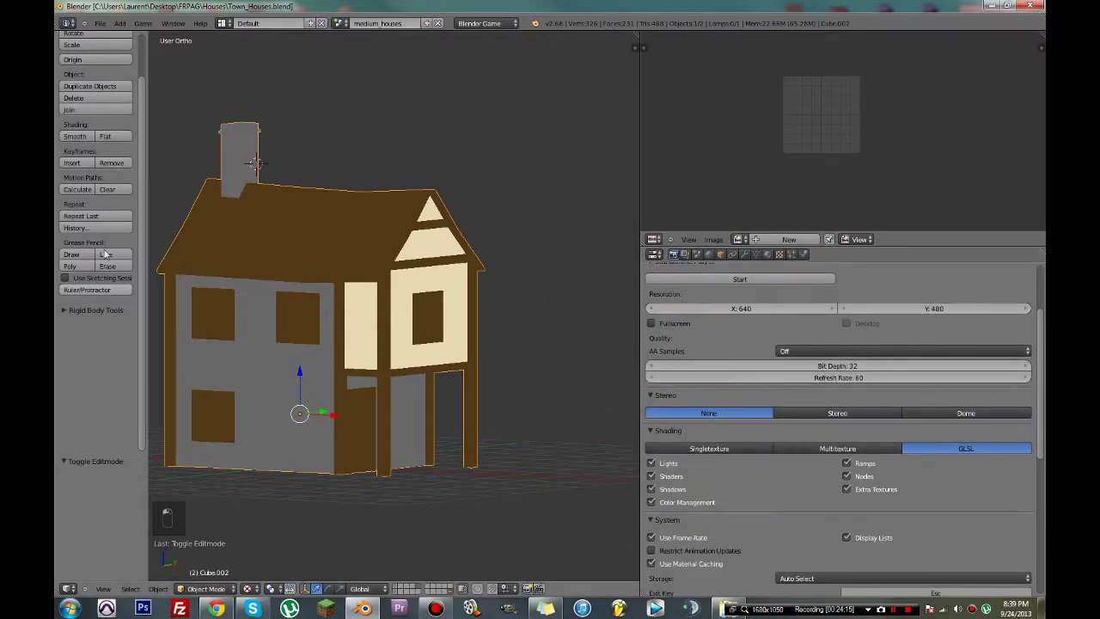
key("ctrl+s")
middle_click_drag(413, 314, 471, 389)
key("ctrl+s")
key("ctrl+s")
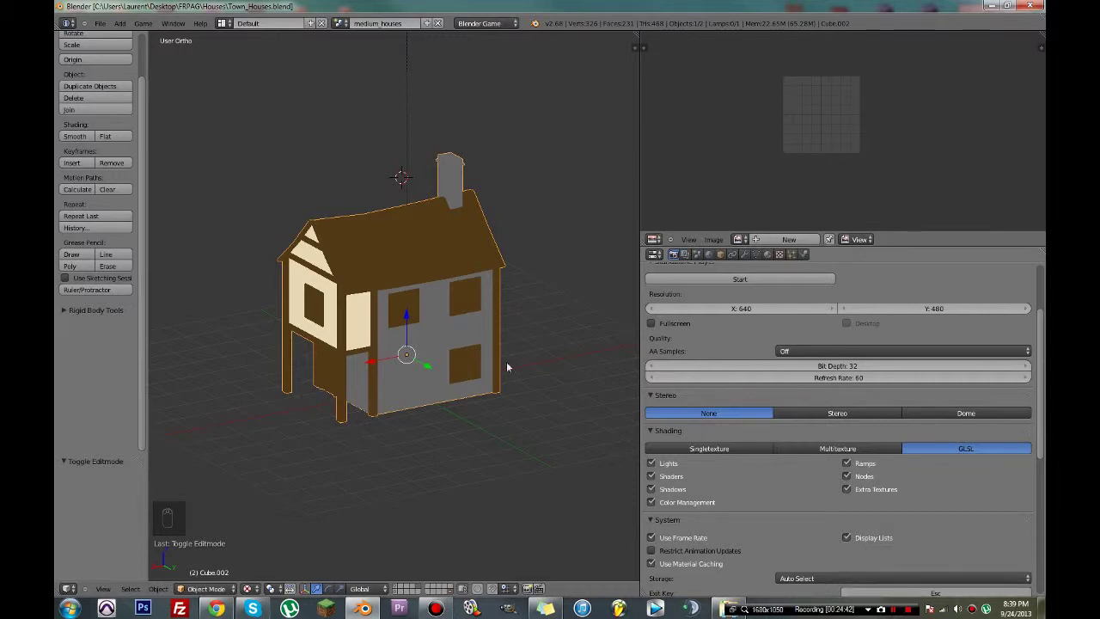
middle_click_drag(507, 366, 563, 451)
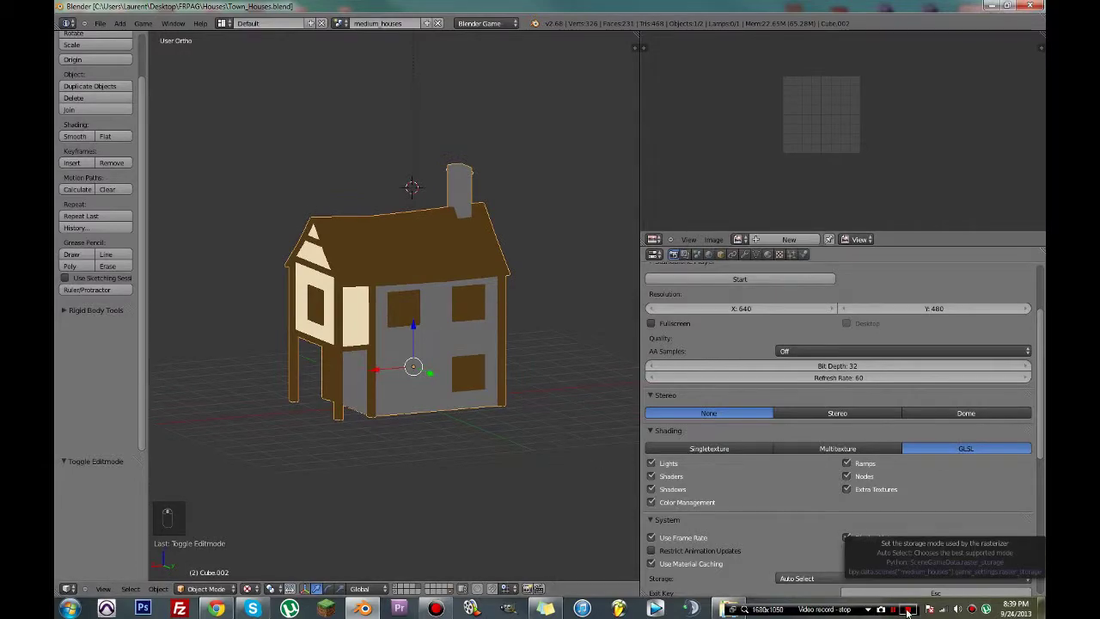